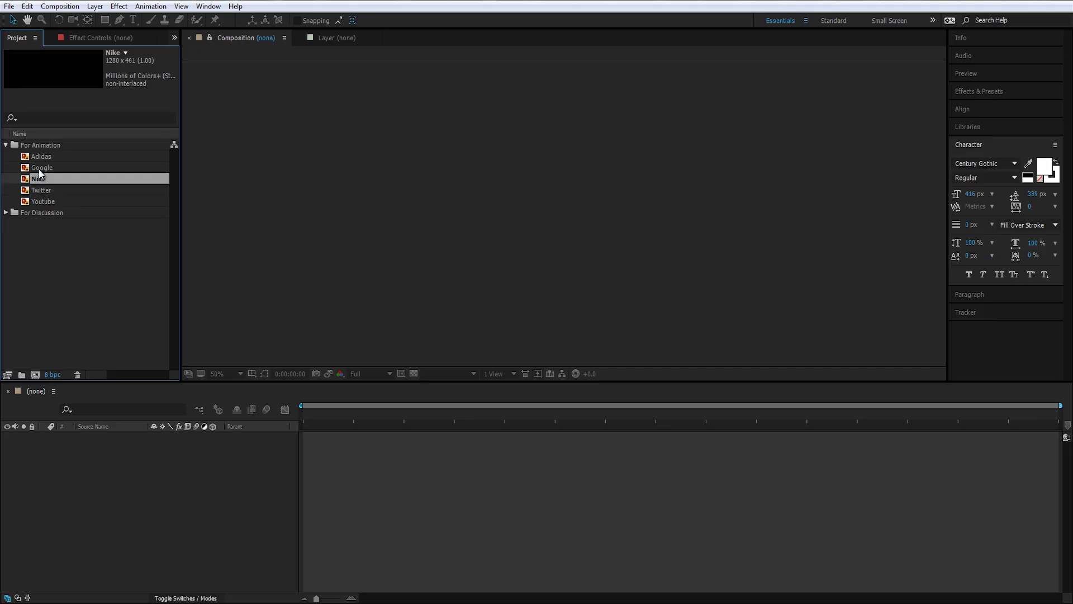
Create a 1920 x 1080 composition at 30 frames per second with a duration of 0:00:10:00.
key(Down)
key(Down)
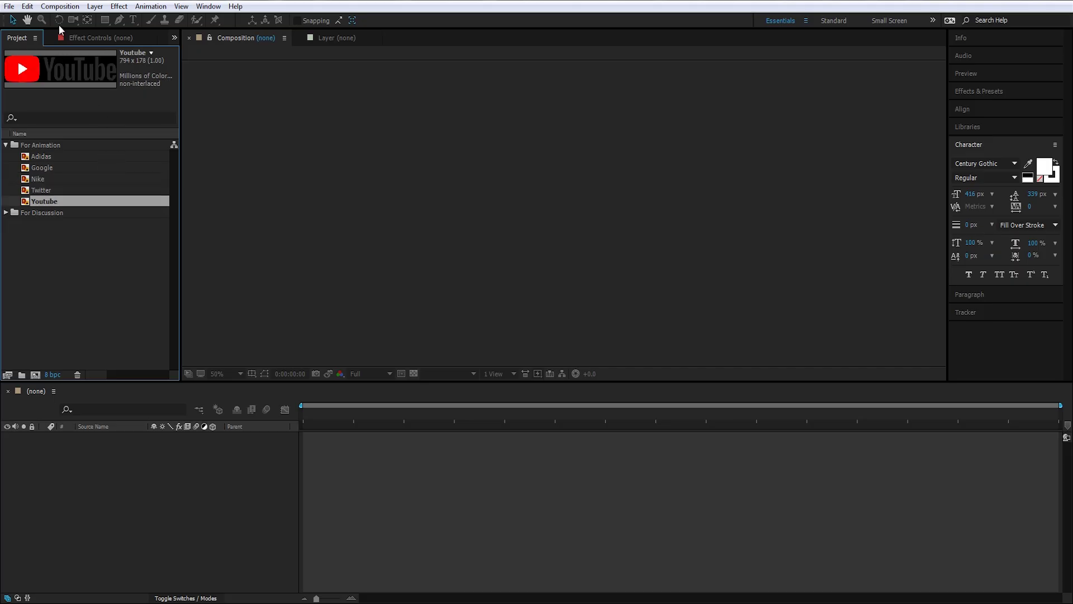
click(66, 8)
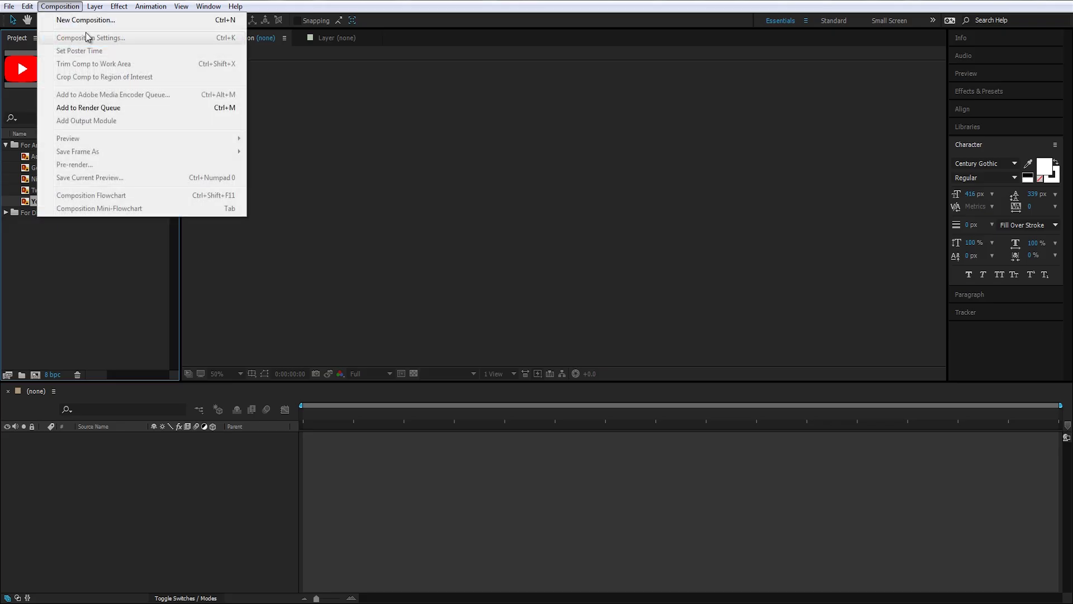
click(84, 17)
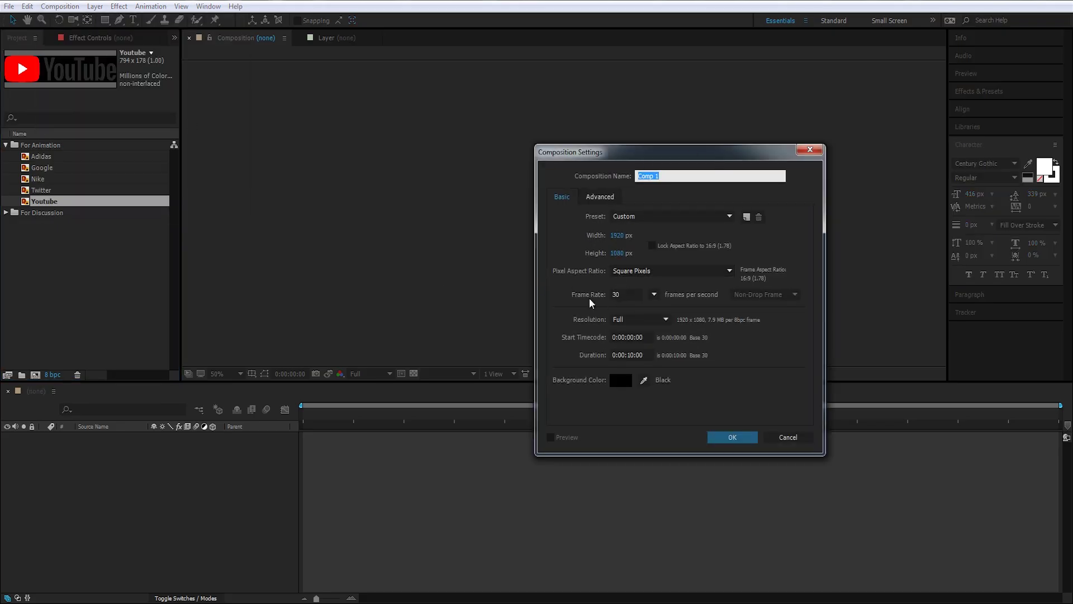
click(654, 295)
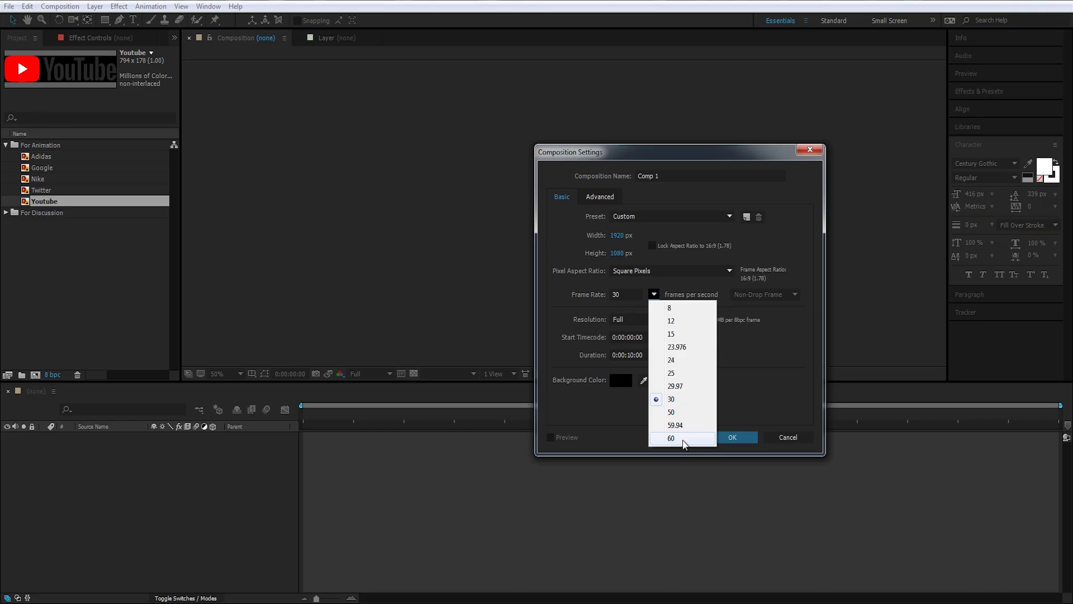
click(788, 371)
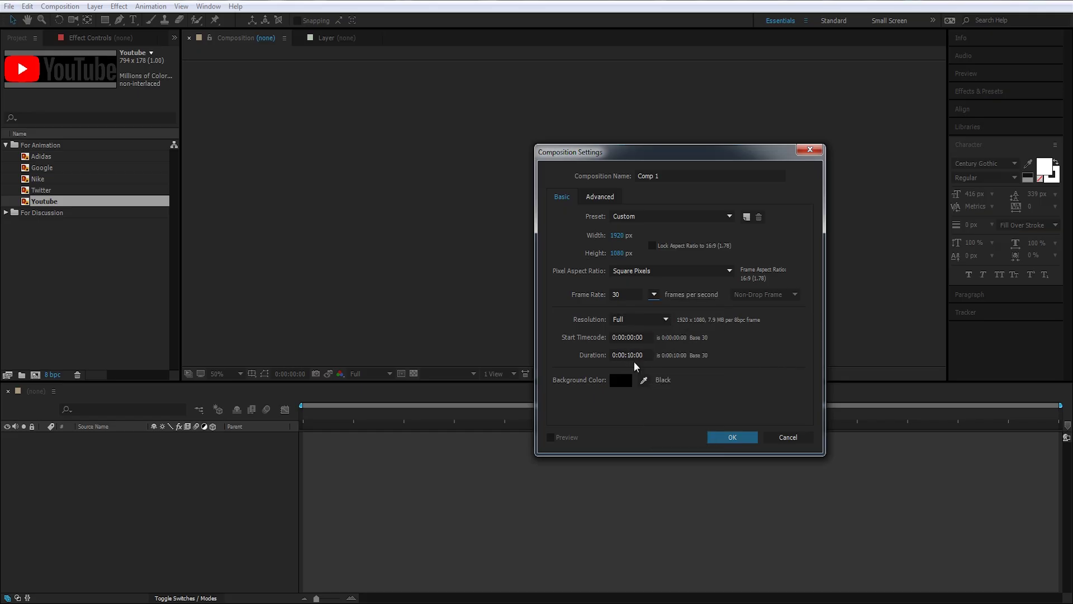
click(733, 437)
Add the Youtube footage to the composition as a layer and turn off its visibility.
drag(35, 212, 186, 485)
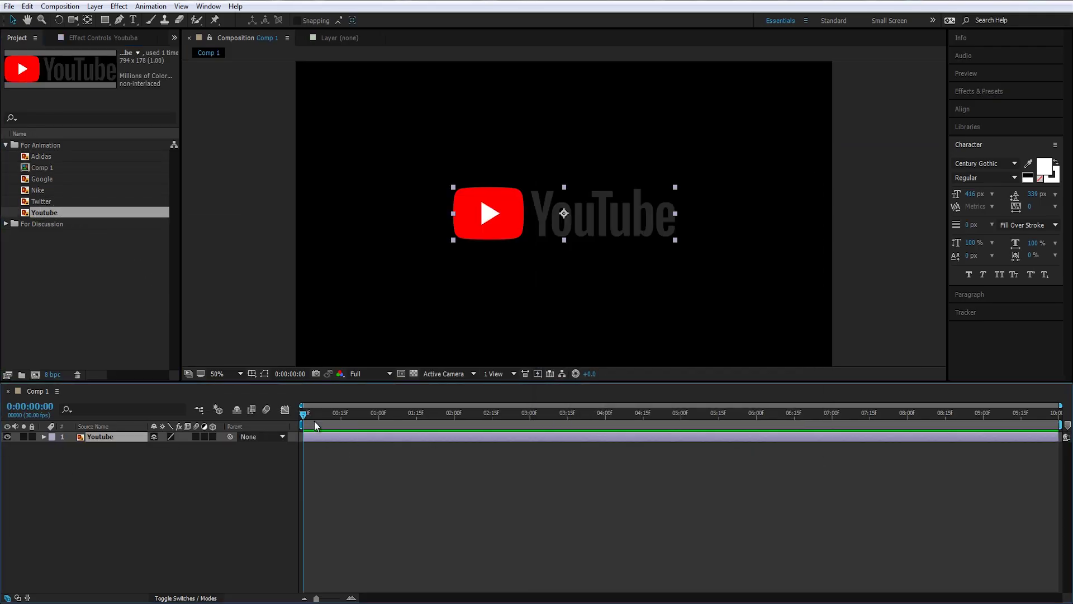
drag(305, 416, 1, 442)
click(6, 437)
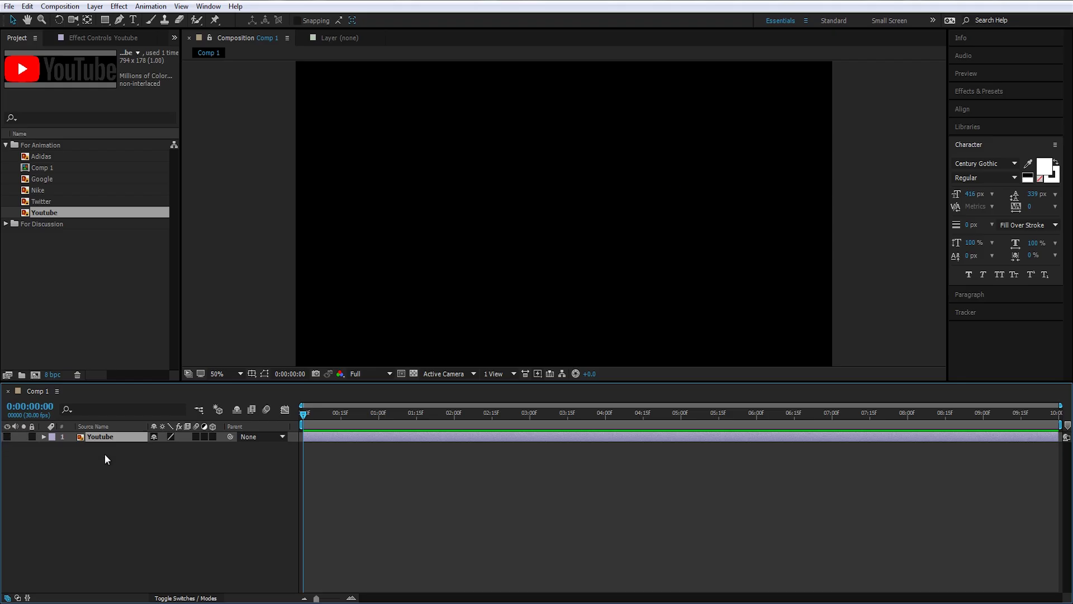
click(251, 467)
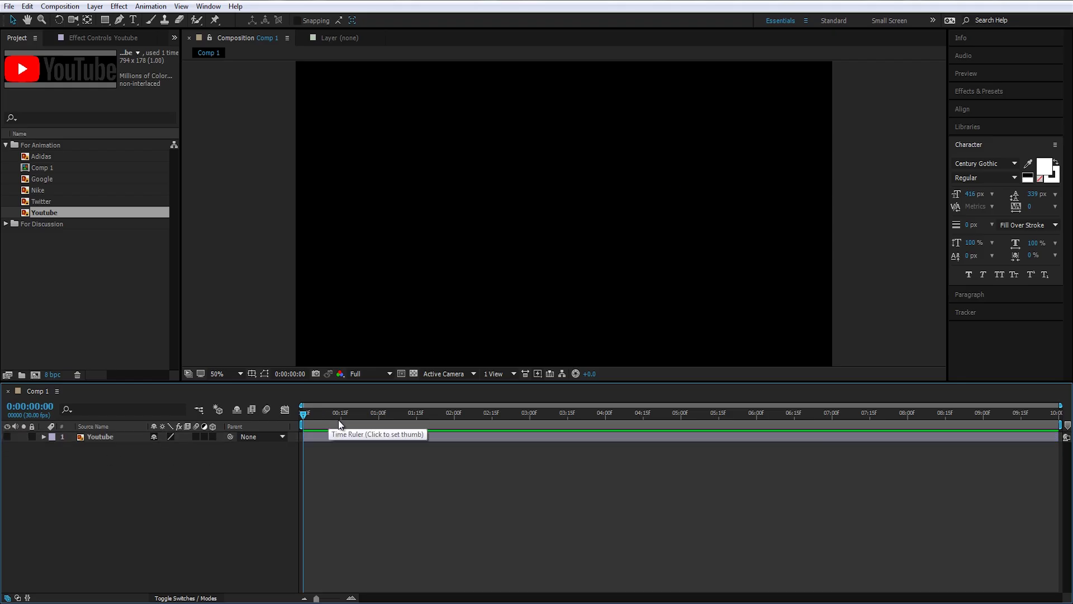
Create a new text layer in the composition reading "BRAND".
right_click(113, 457)
click(288, 481)
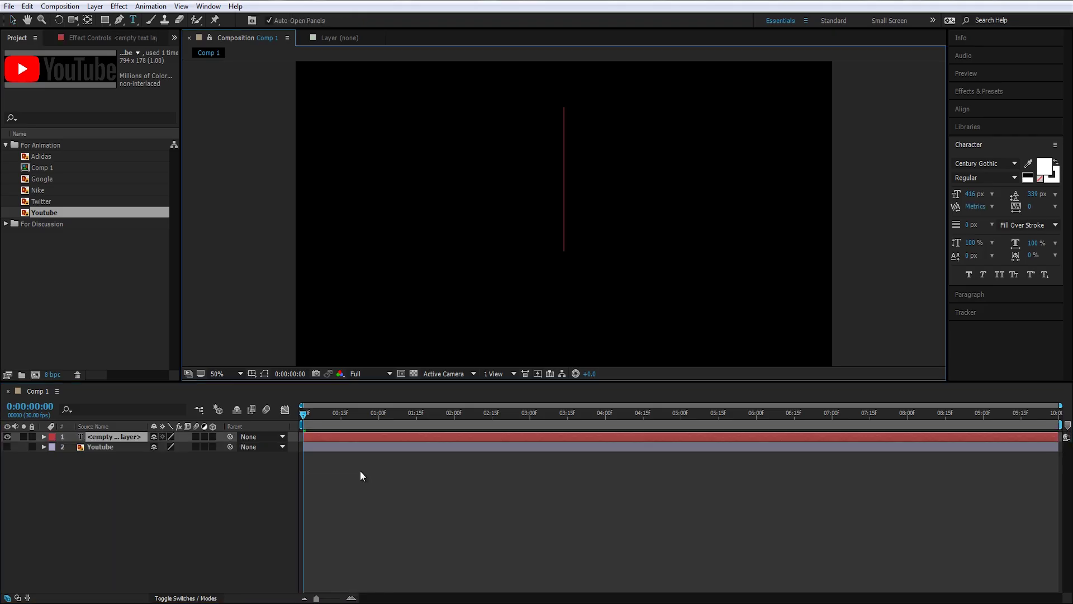
text(BRAND)
click(160, 498)
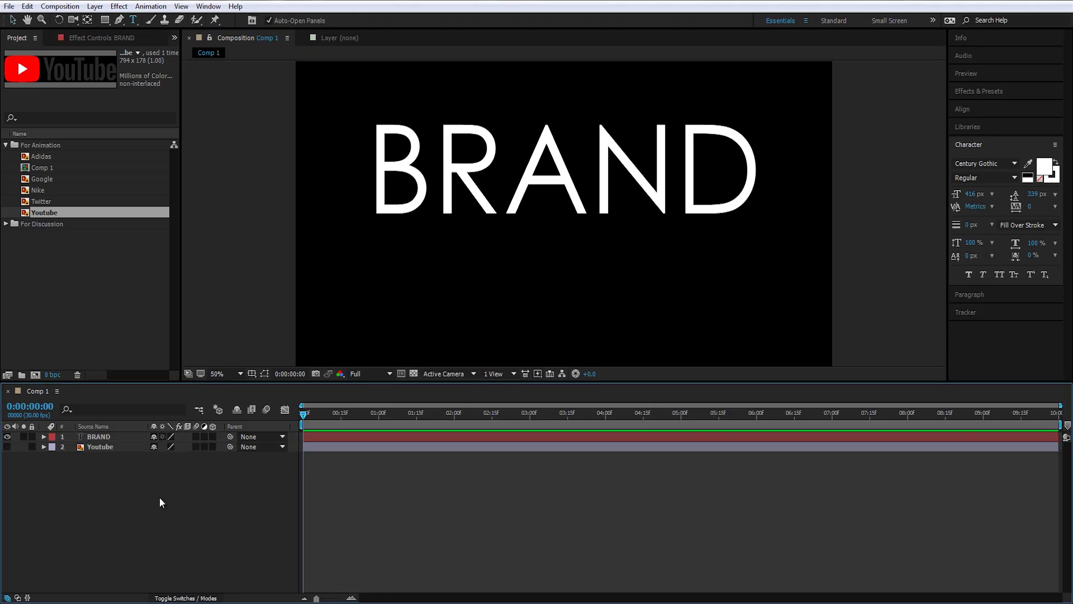
Duplicate the BRAND text layer and change the copy's text to "NAME".
click(104, 435)
key(ctrl+d)
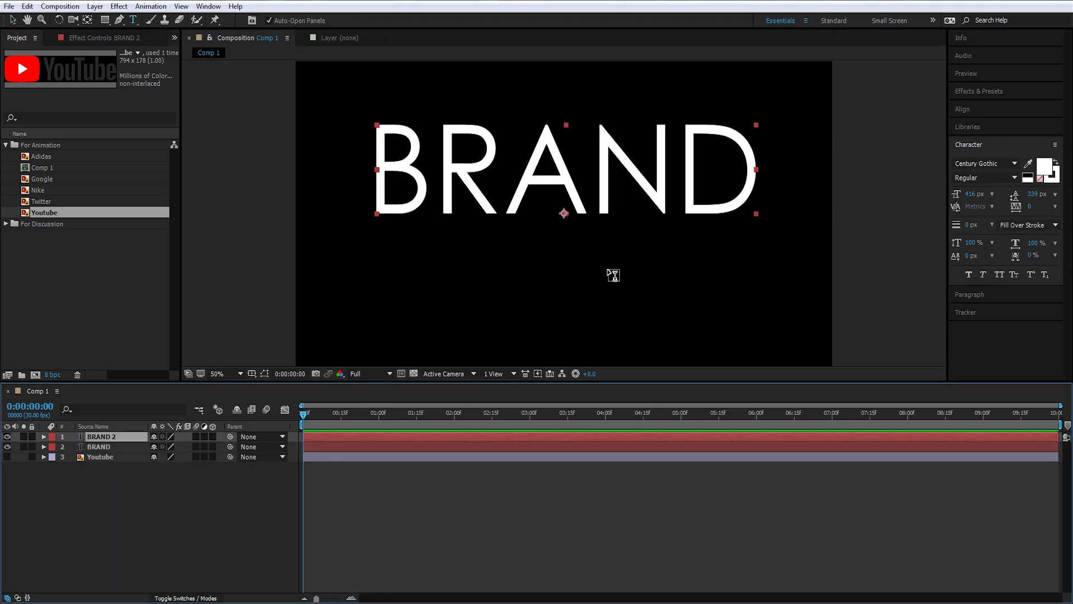
key(v)
double_click(103, 440)
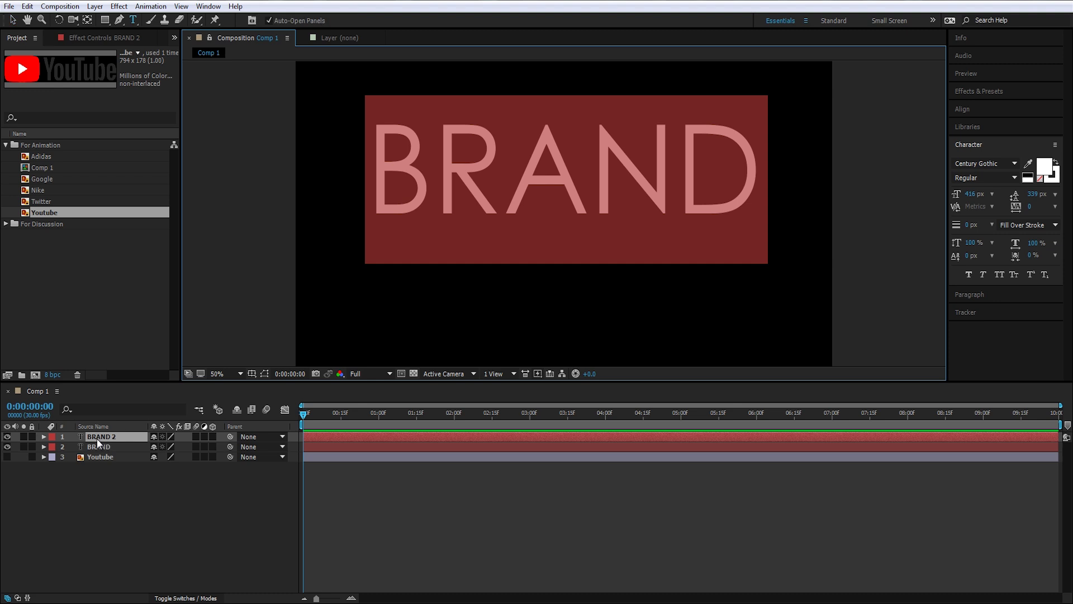
text(NAME)
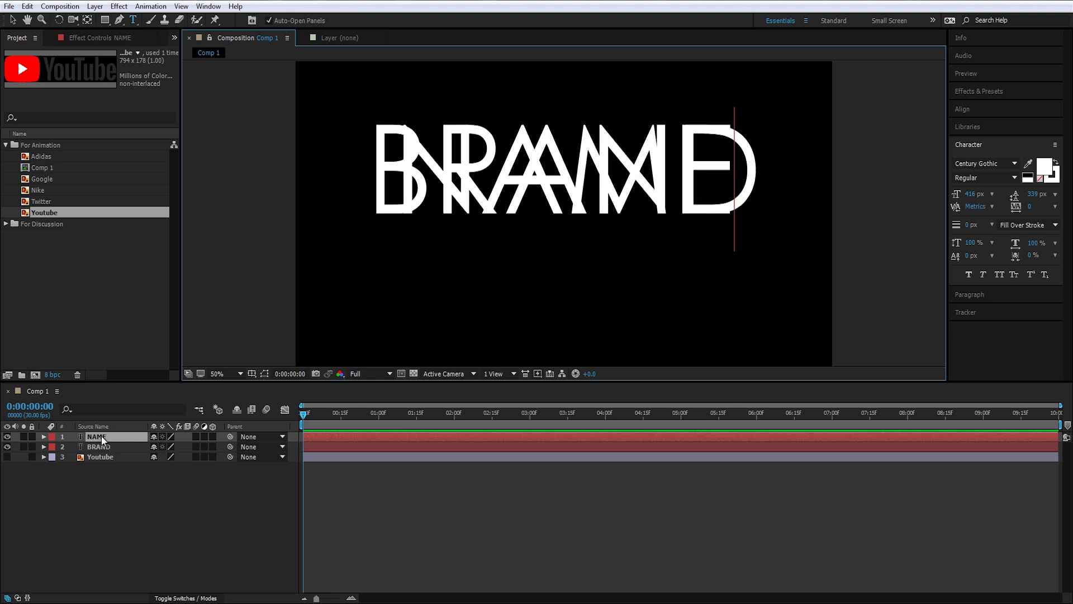
click(101, 435)
key(v)
Scale the NAME and BRAND text layers together down to 35%.
ctrl+click(137, 448)
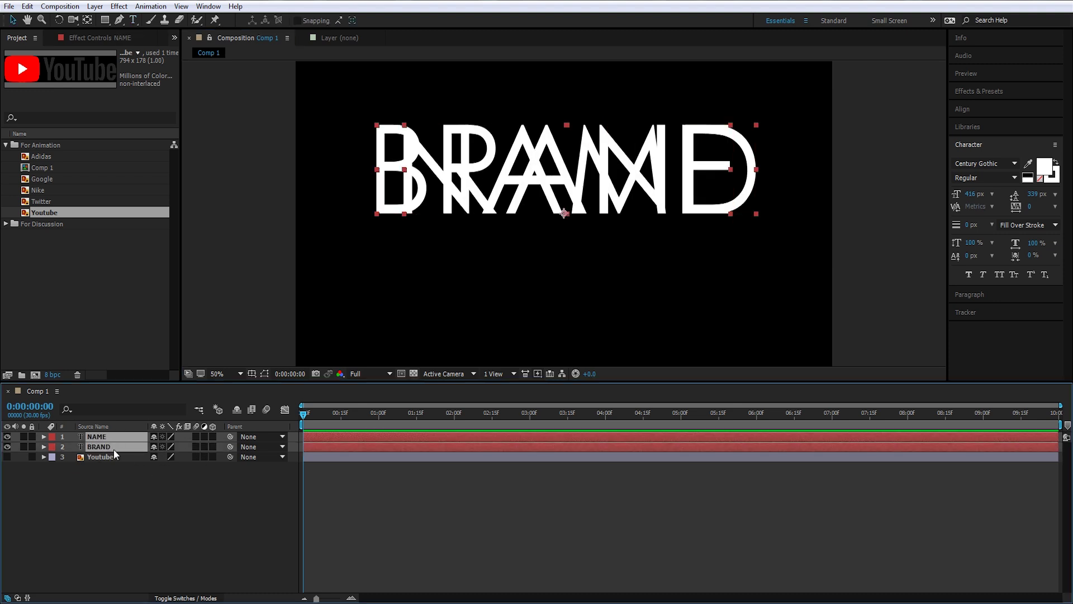
key(s)
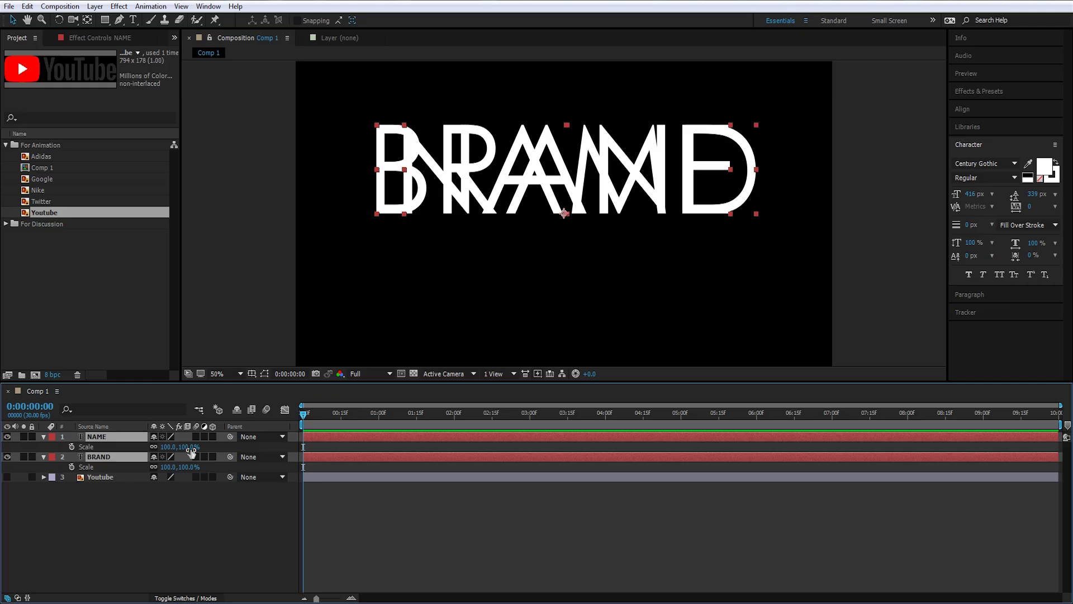
drag(191, 451, 166, 459)
Move the NAME text straight down so it sits directly below the BRAND text.
click(102, 436)
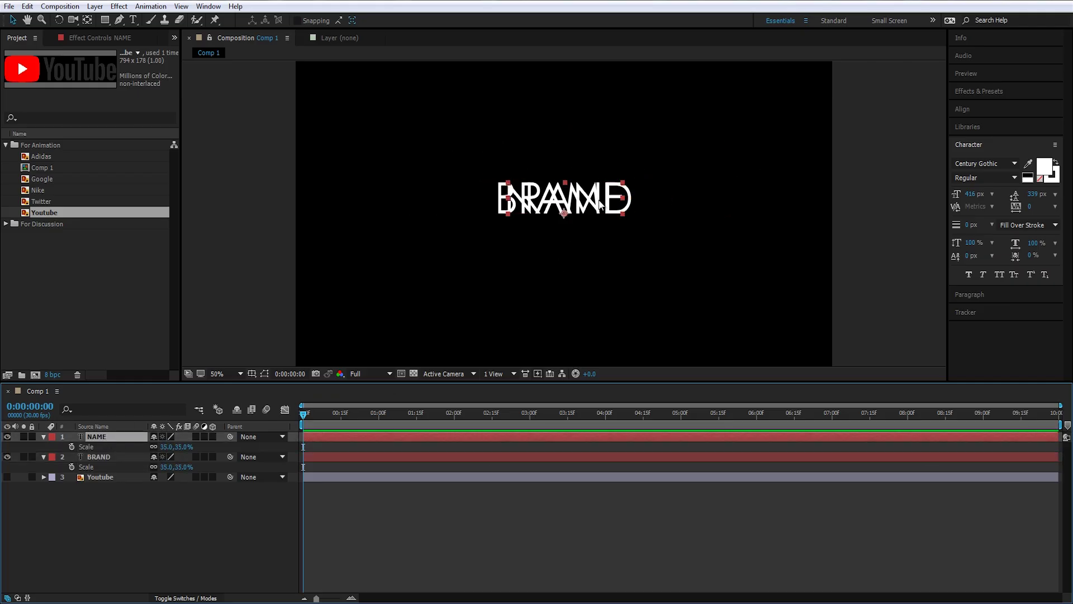
drag(599, 205, 595, 238)
click(186, 512)
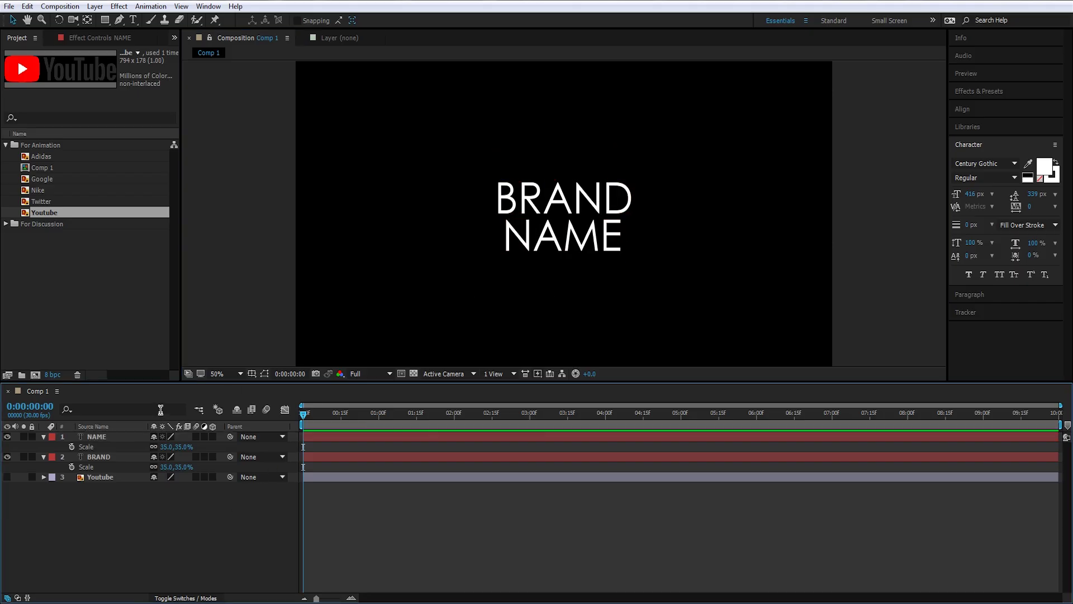
Collapse both text layers' properties and nudge BRAND slightly down towards NAME, to about position 960, 546.
click(99, 456)
click(44, 437)
click(44, 446)
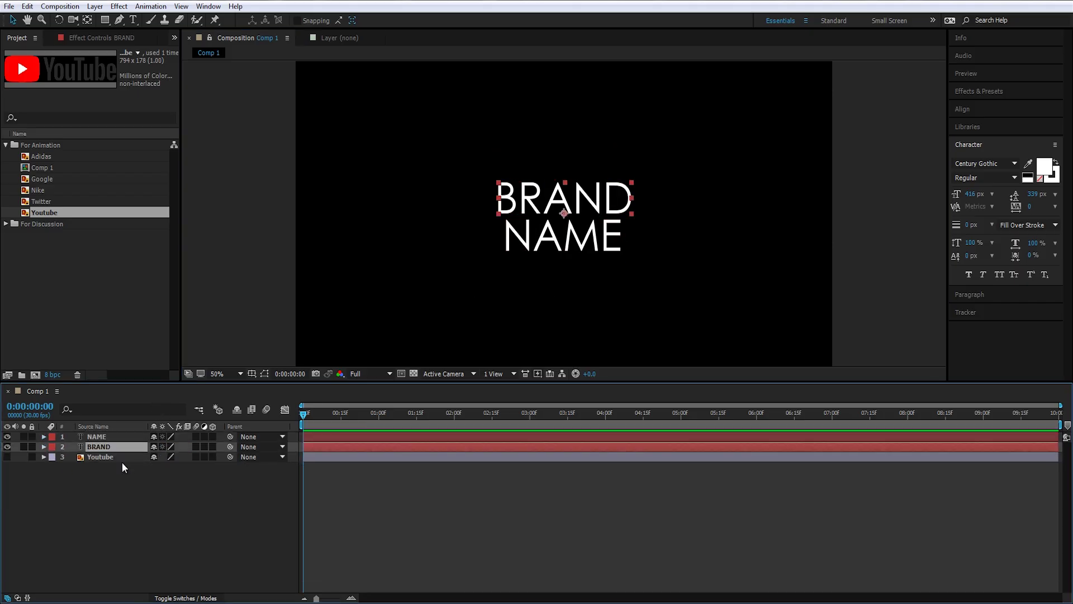
click(122, 461)
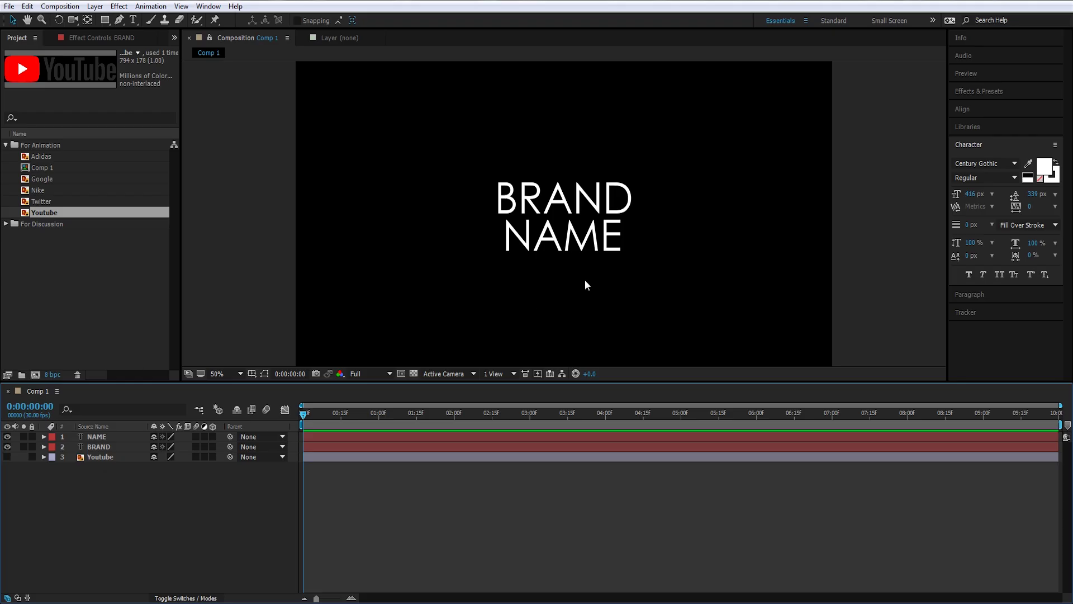
click(119, 447)
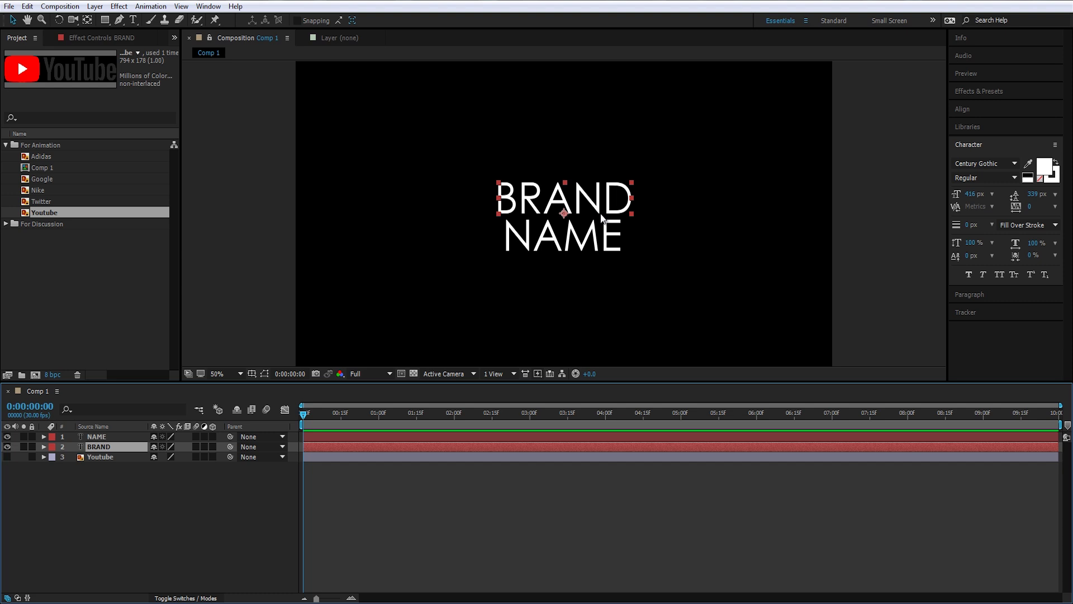
mouse_move(598, 209)
mouse_down()
mouse_move(594, 158)
mouse_move(596, 219)
mouse_up()
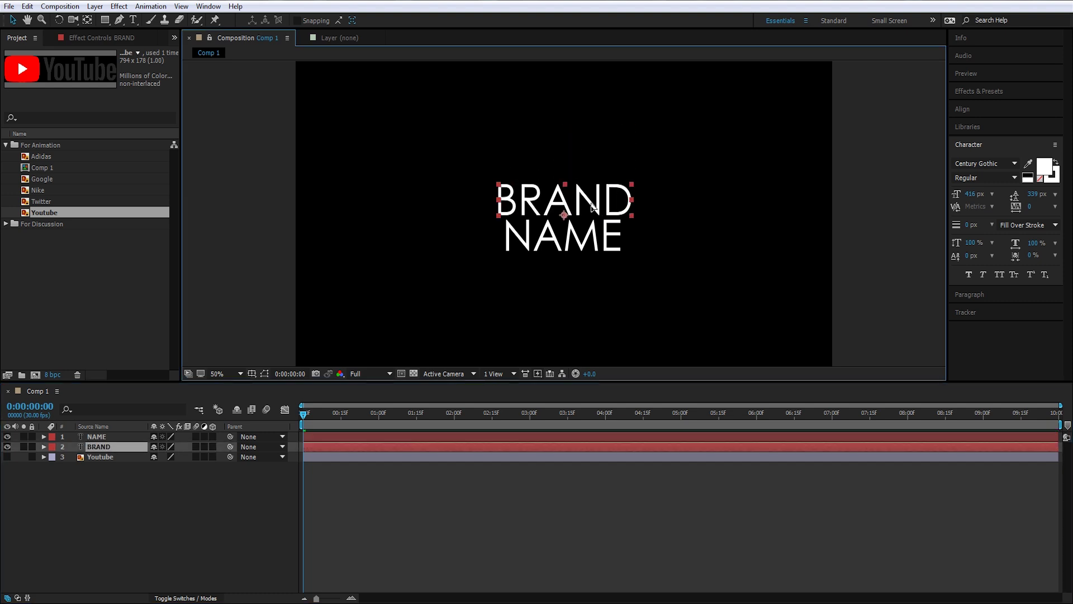
Reveal the BRAND layer's Position and Opacity and set a starting keyframe for each at 0:00:00:00.
click(109, 449)
key(p)
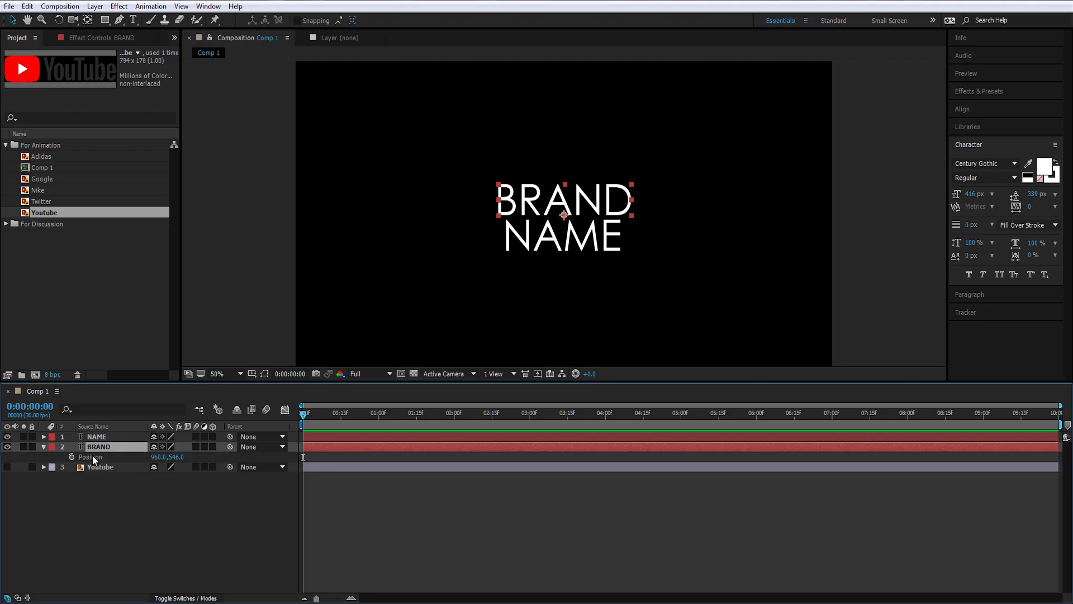
key(shift+t)
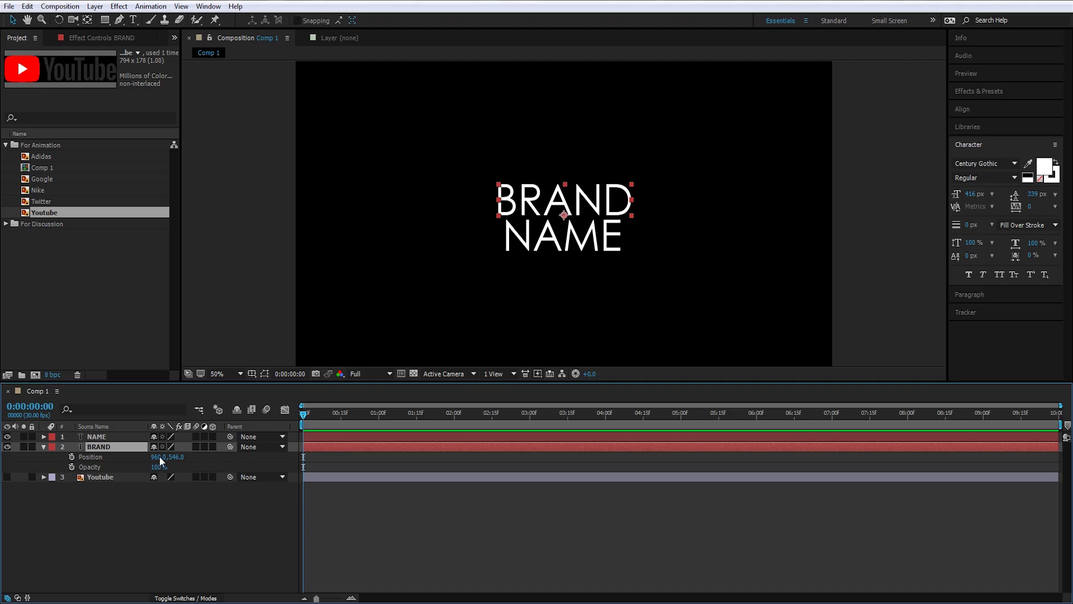
click(71, 457)
click(72, 467)
click(176, 525)
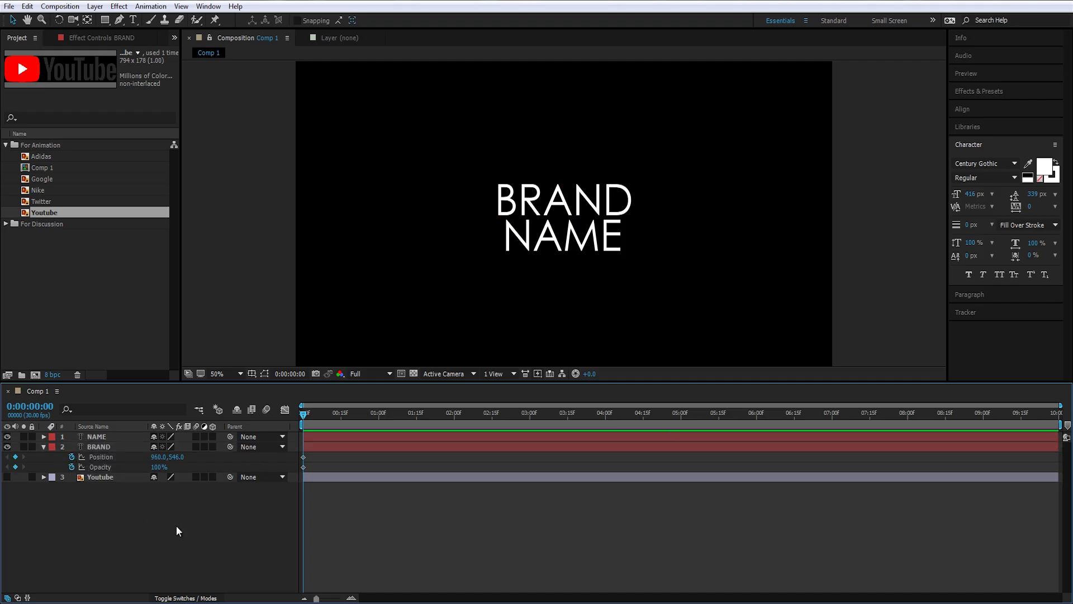
Scrub the timeline and step the current time forward and back in single-frame and ten-frame increments, ending at the first frame.
drag(304, 413, 344, 425)
key(Home)
key(Page_Down)
key(Page_Down)
key(Page_Down)
key(Page_Down)
key(Page_Down)
key(Page_Down)
key(Page_Up)
key(Page_Up)
key(Page_Up)
key(Page_Up)
key(Page_Up)
key(Page_Up)
key(shift+Page_Down)
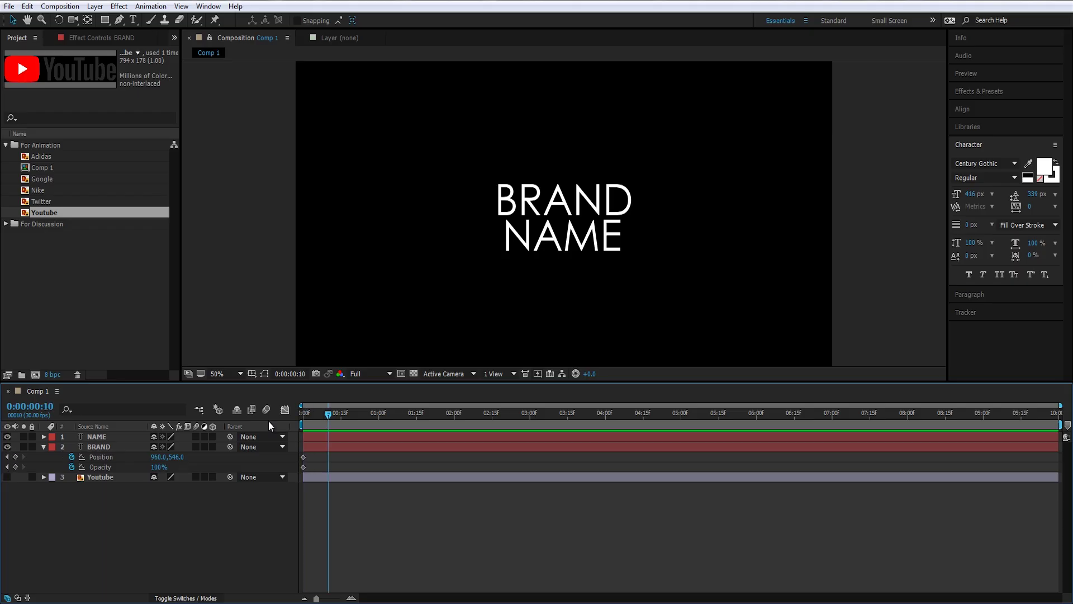
key(shift+Page_Down)
key(shift+Page_Up)
key(shift+Page_Up)
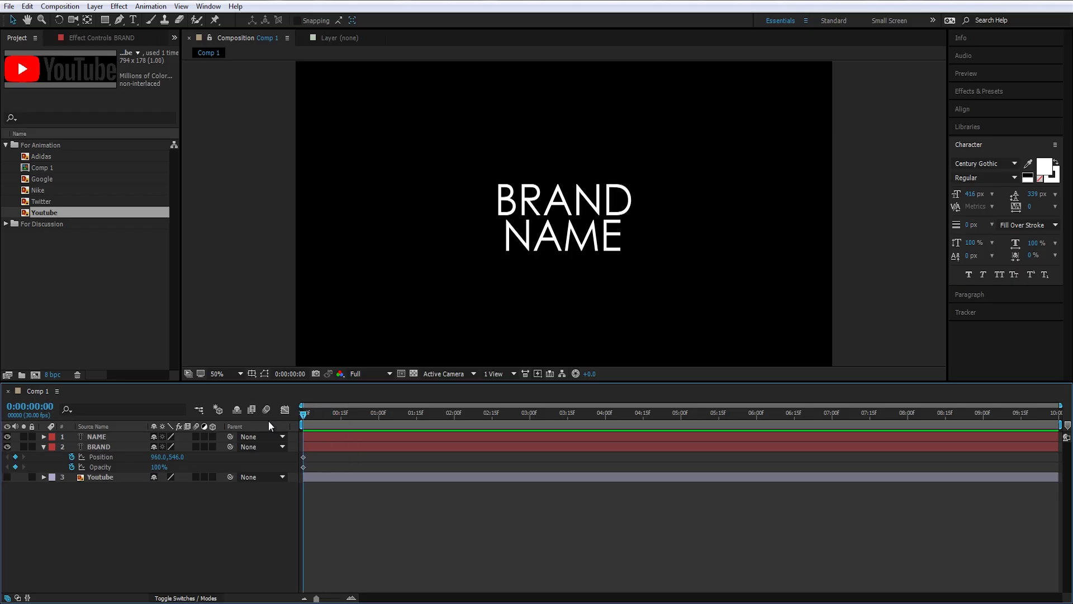
Advance to frame 15 and add Position and Opacity keyframes with unchanged values to the BRAND layer.
key(shift+Page_Down)
key(Page_Down)
key(Page_Down)
key(Page_Down)
key(Page_Down)
key(Page_Down)
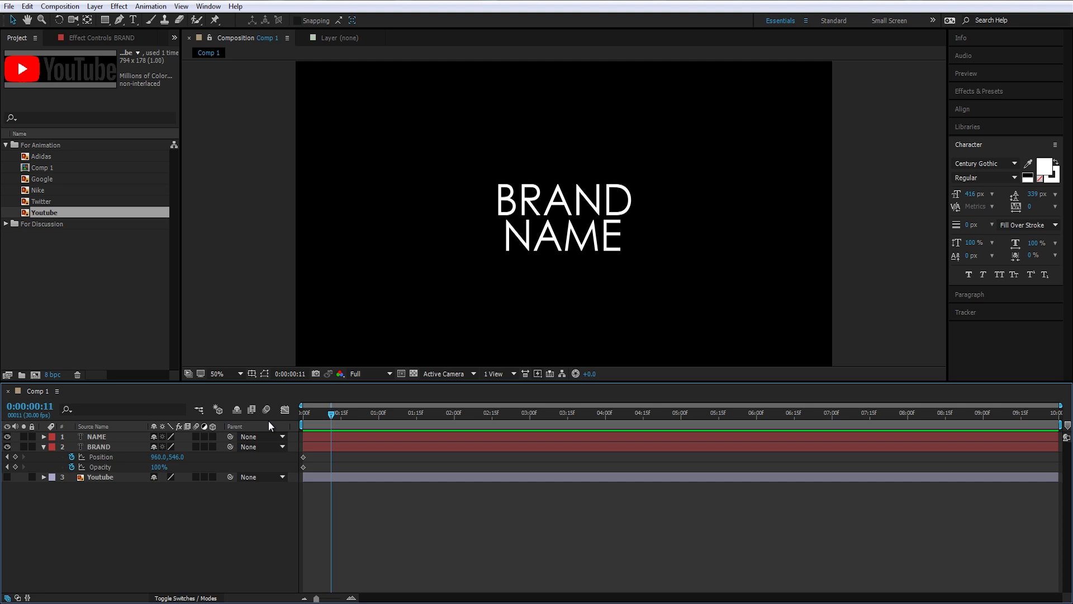
click(15, 467)
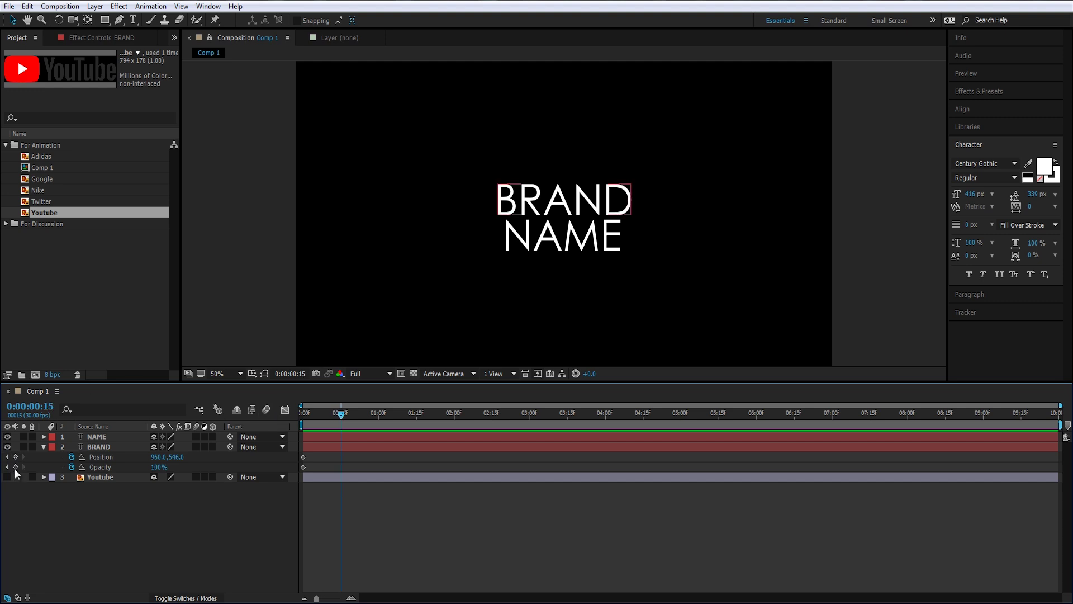
click(16, 457)
Try repositioning the BRAND text at frame 10 and again at another time, undoing each move.
mouse_move(331, 420)
mouse_down()
mouse_move(282, 426)
mouse_move(363, 422)
mouse_move(322, 424)
mouse_move(334, 418)
mouse_up()
click(260, 510)
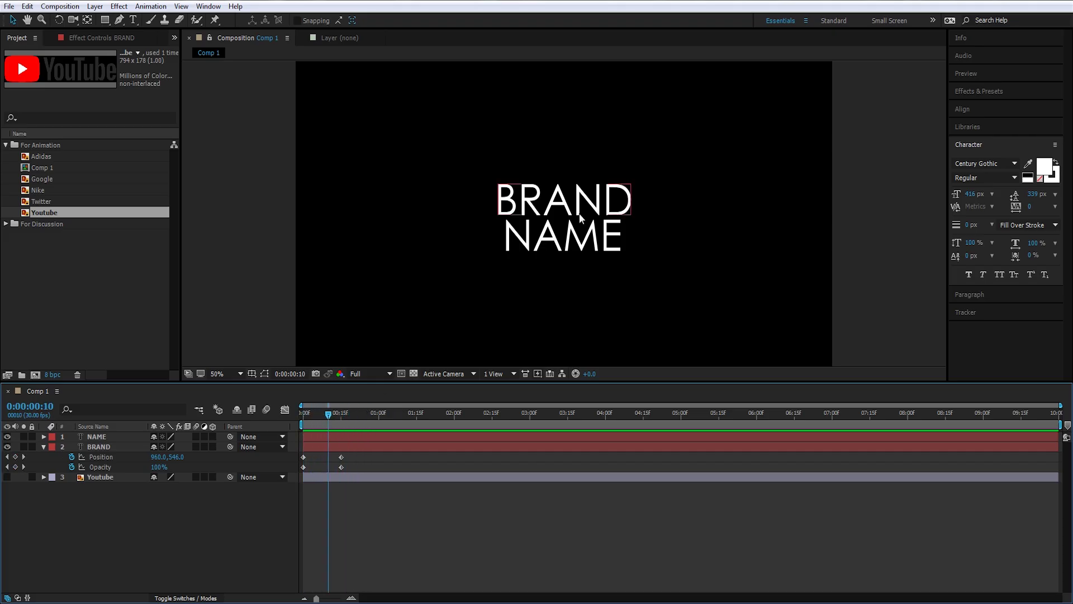
mouse_move(579, 213)
mouse_down()
mouse_move(827, 107)
mouse_move(571, 215)
mouse_up()
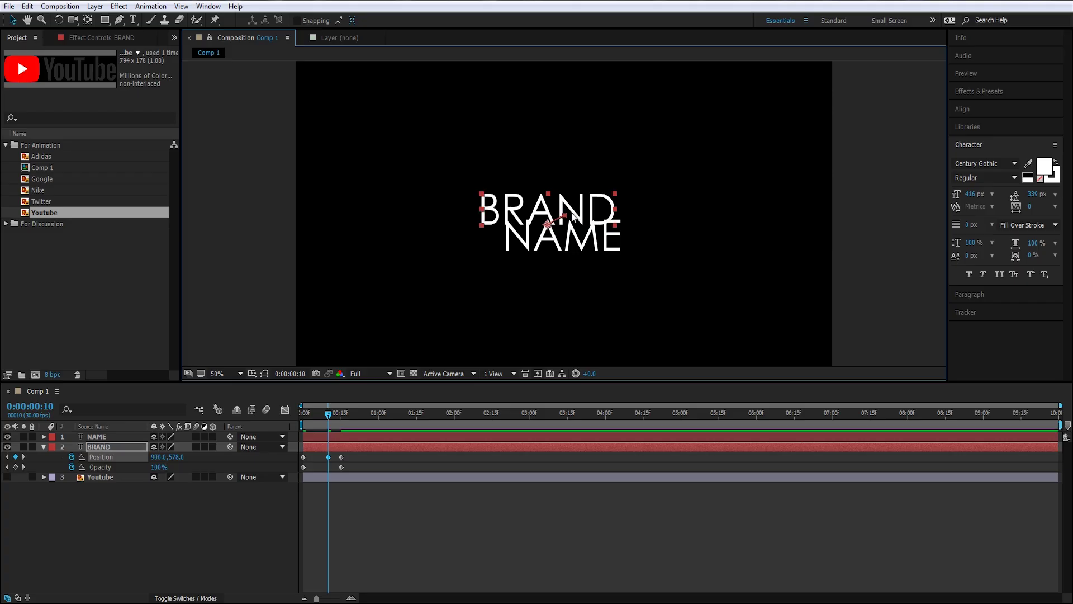
key(ctrl+z)
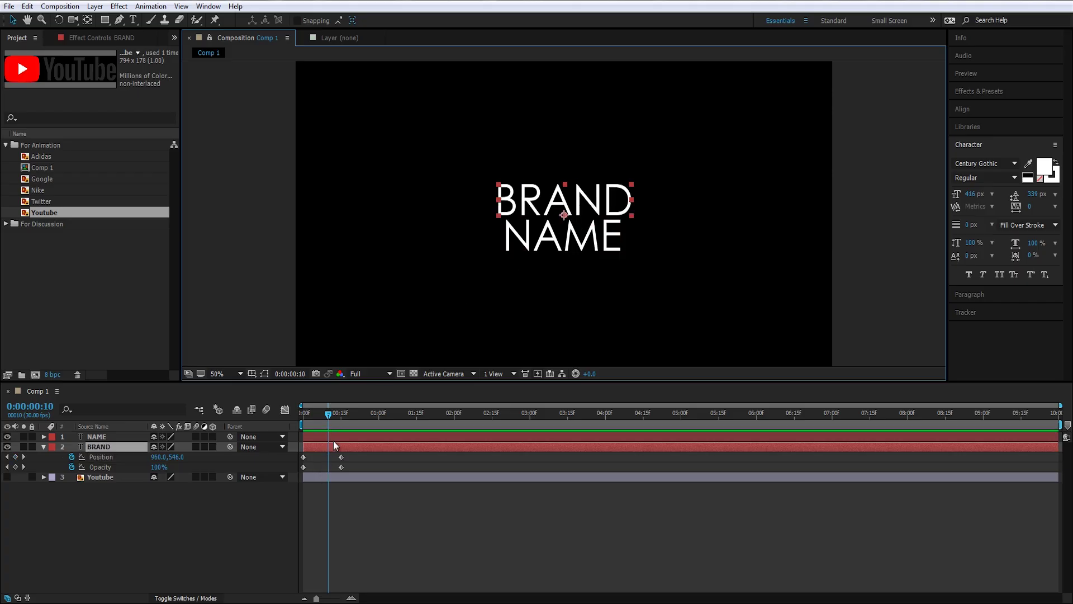
drag(340, 423, 277, 431)
drag(564, 217, 791, 112)
mouse_move(316, 418)
mouse_down()
mouse_move(345, 423)
mouse_move(302, 435)
mouse_up()
key(ctrl+z)
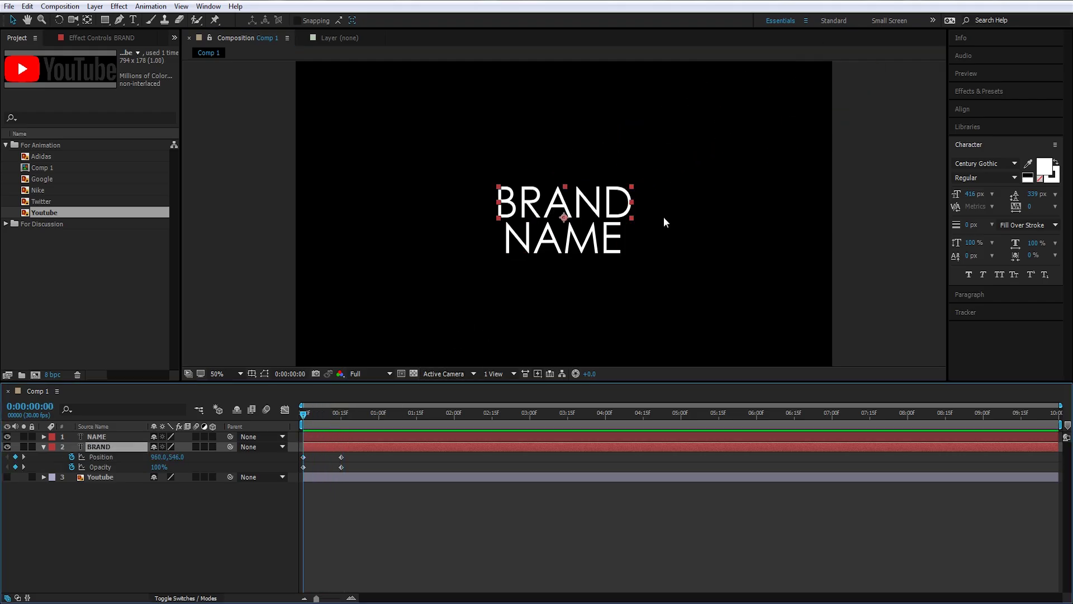
Review BRAND's Position and Opacity keyframes at frame 15 and return the current time to the first frame.
click(341, 416)
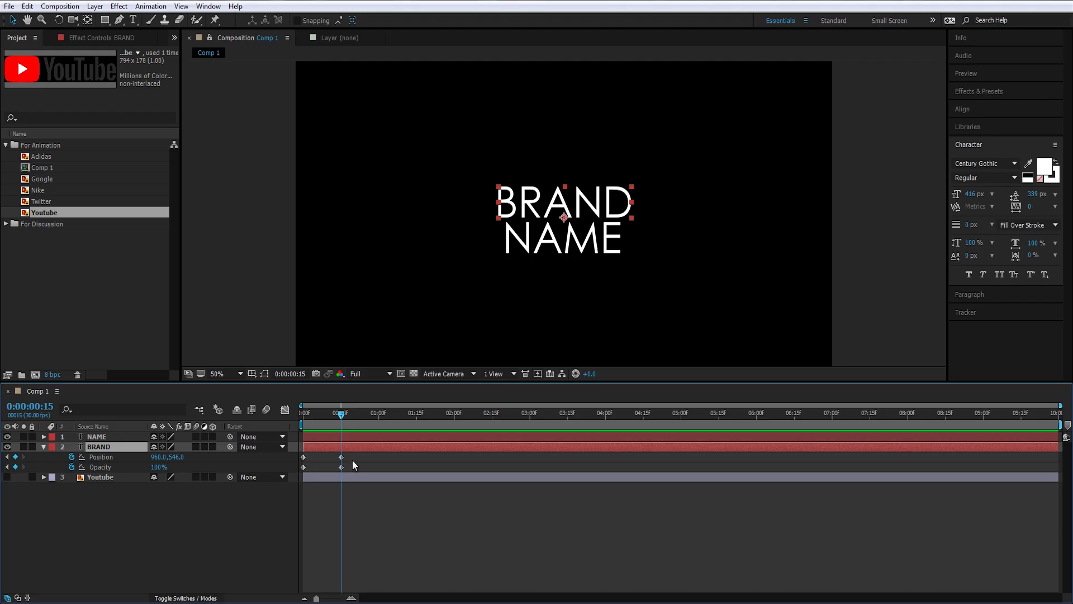
drag(350, 452, 338, 472)
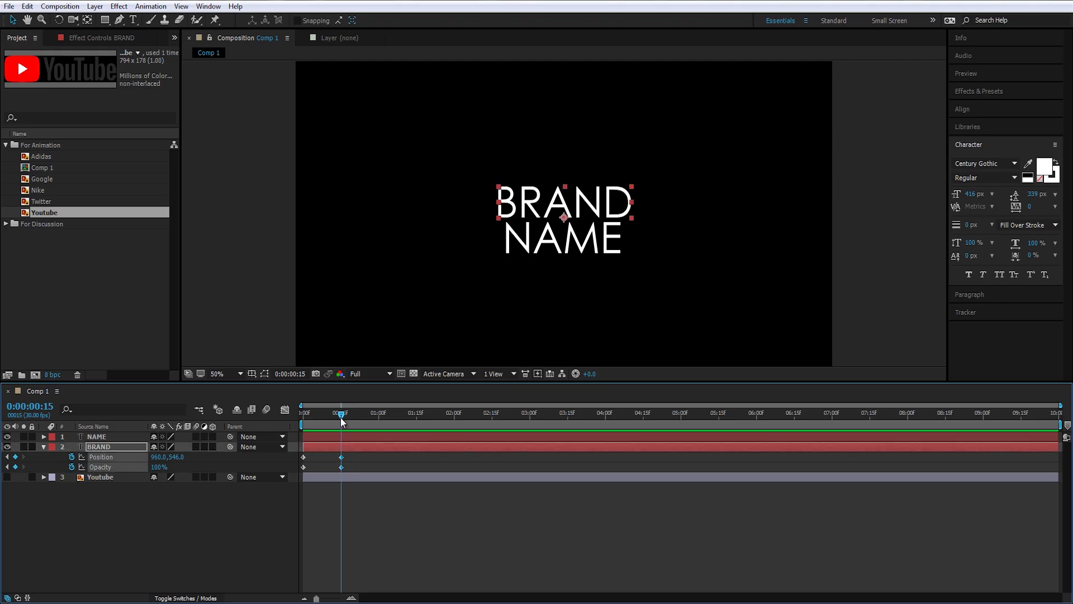
drag(342, 416, 304, 416)
click(128, 498)
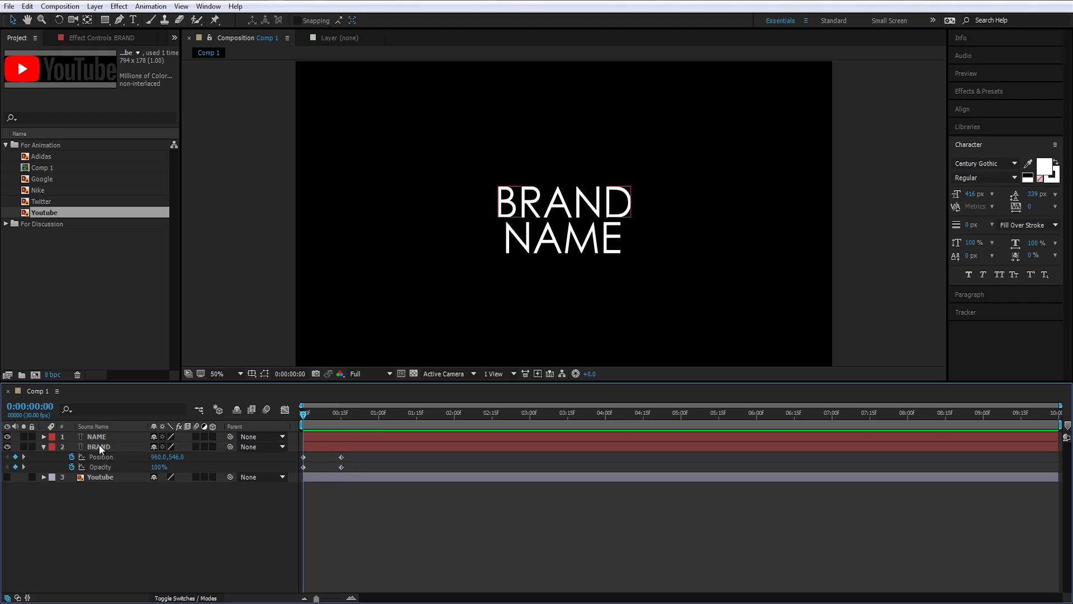
At the first frame, raise the BRAND text to position 960, 406 and set its opacity to 0%.
click(99, 446)
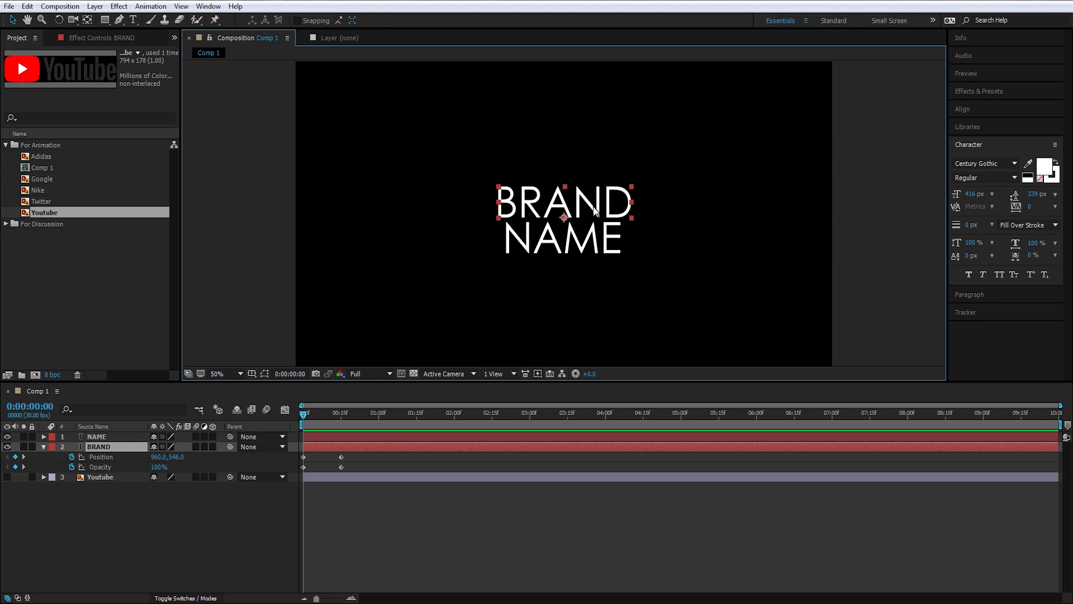
key(shift+Up)
key(shift+Up)
key(shift+Up)
key(shift+Up)
key(shift+Up)
key(shift+Up)
key(shift+Up)
key(shift+Up)
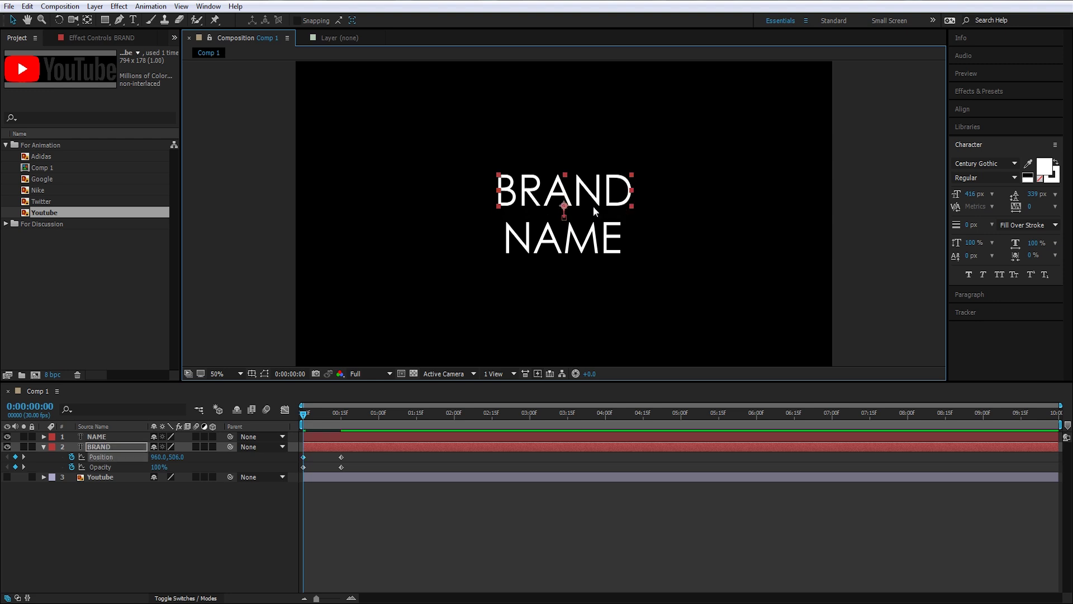
key(shift+Up)
key(shift+Up)
key(shift+Up)
key(shift+Up)
key(shift+Up)
key(shift+Up)
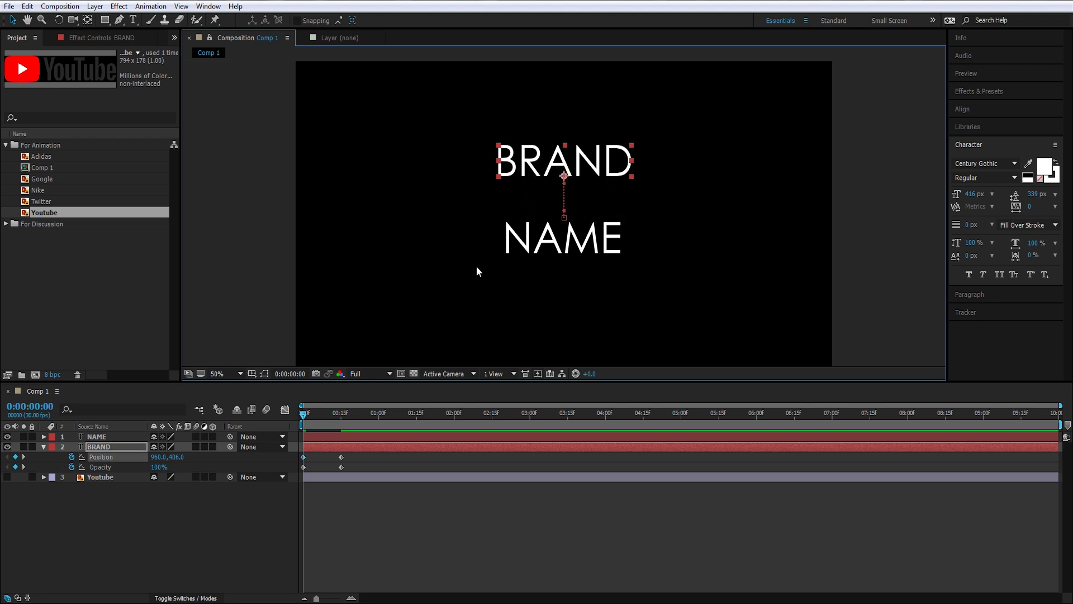
drag(156, 467, 90, 469)
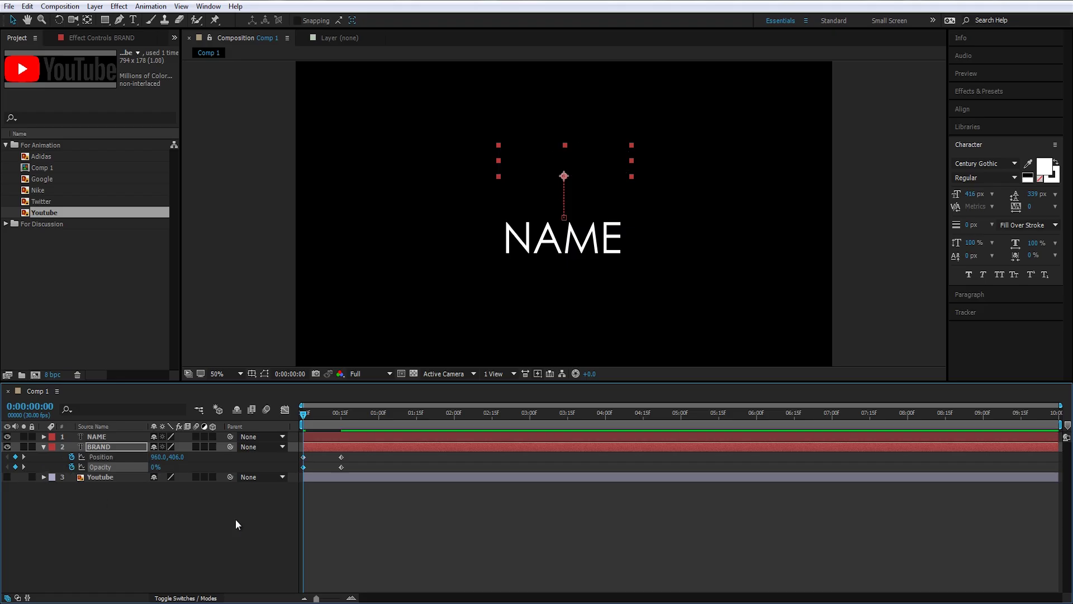
End the work area at the 1-second mark and preview the BRAND animation.
click(236, 519)
key(space)
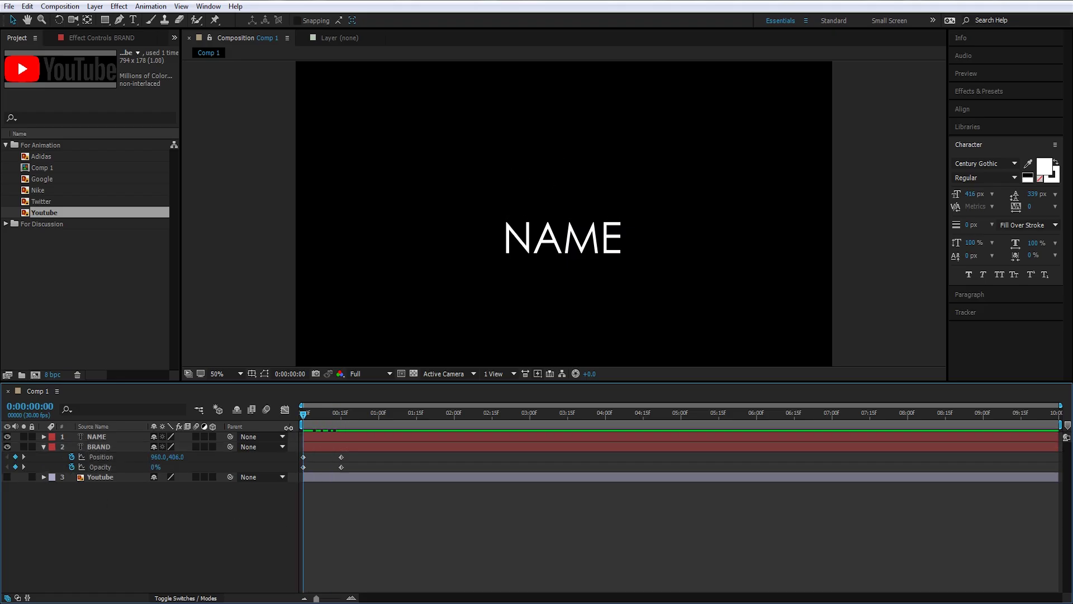
click(371, 413)
key(n)
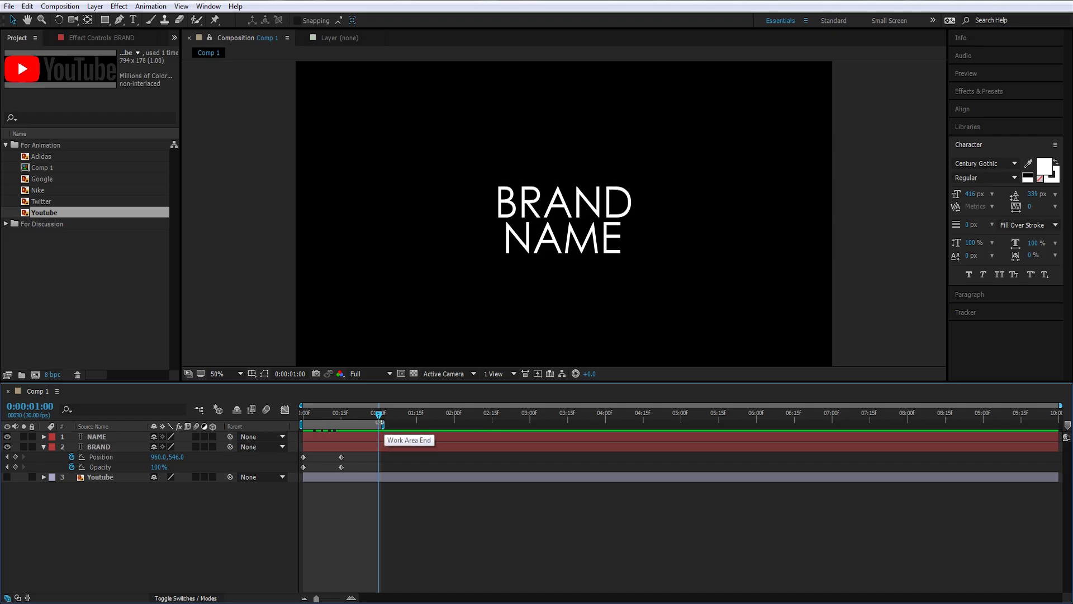
key(space)
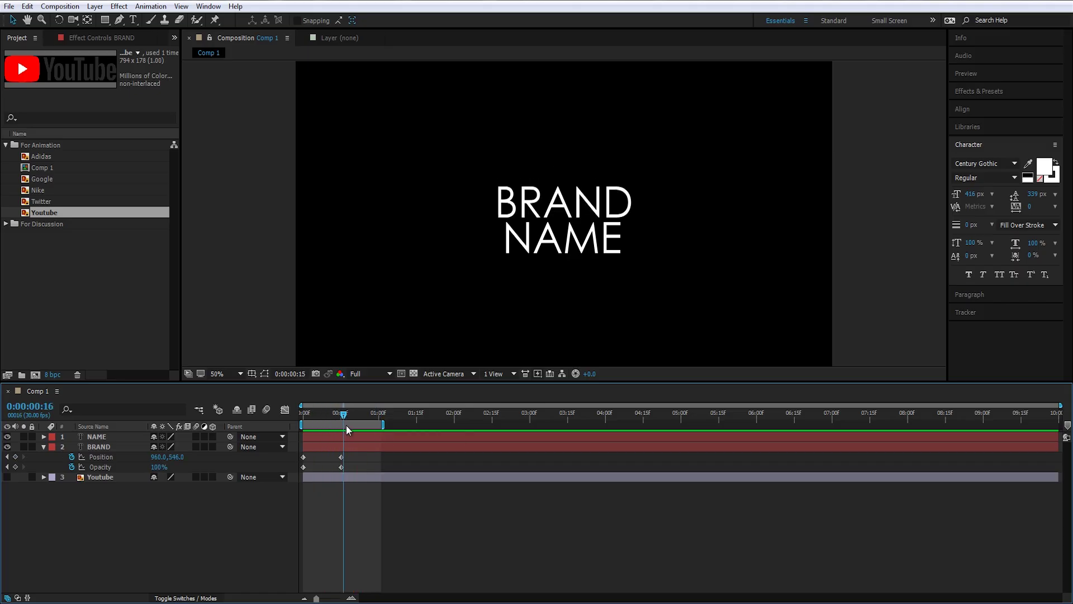
key(space)
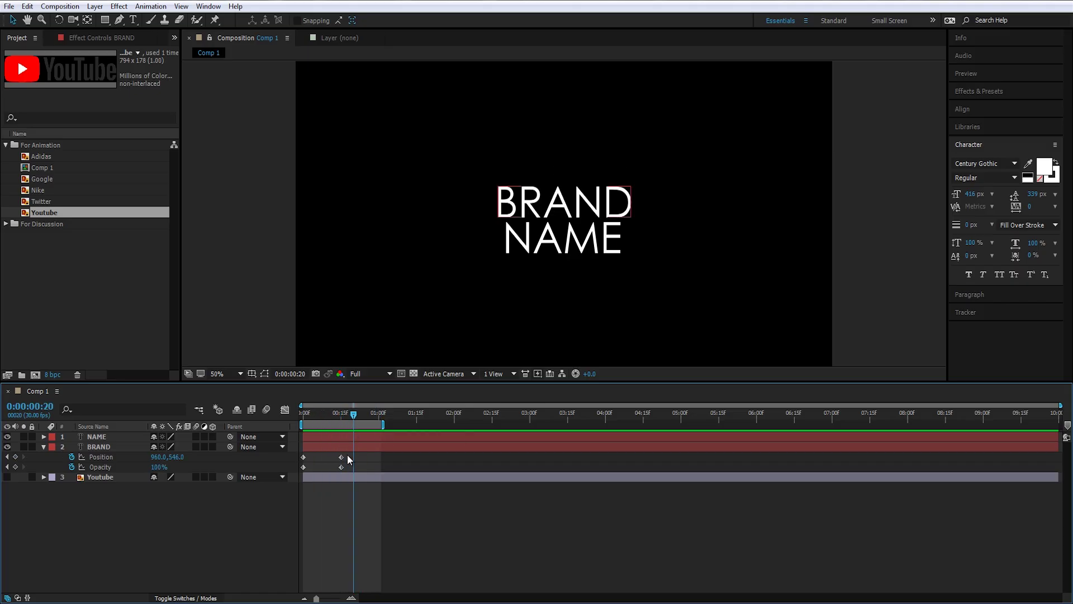
Apply Easy Ease to BRAND's Position and Opacity keyframes at frame 15 and preview the motion.
drag(361, 458, 331, 475)
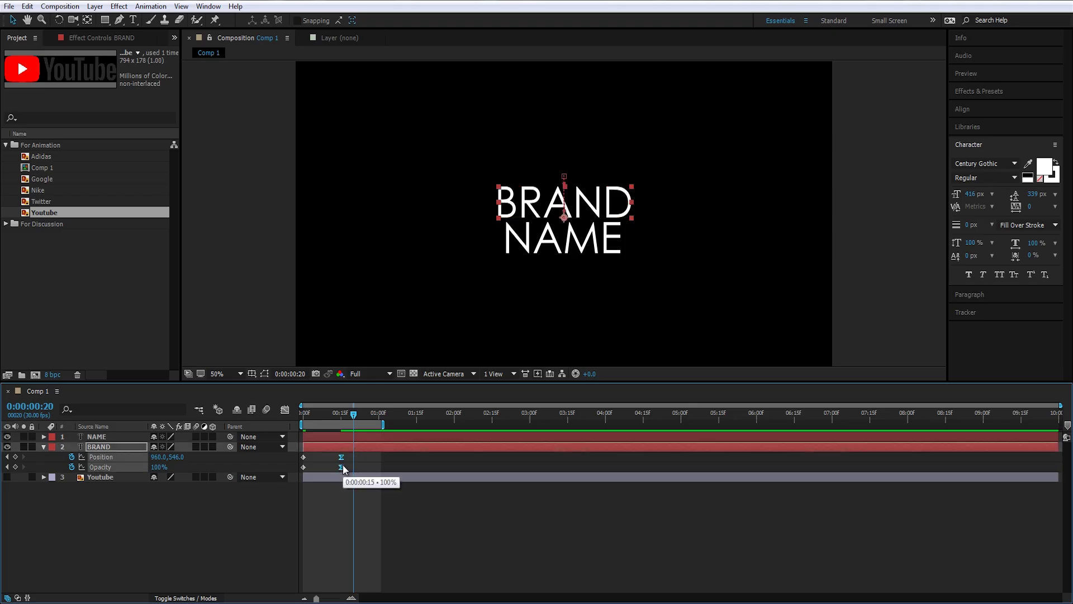
key(F9)
click(327, 415)
key(space)
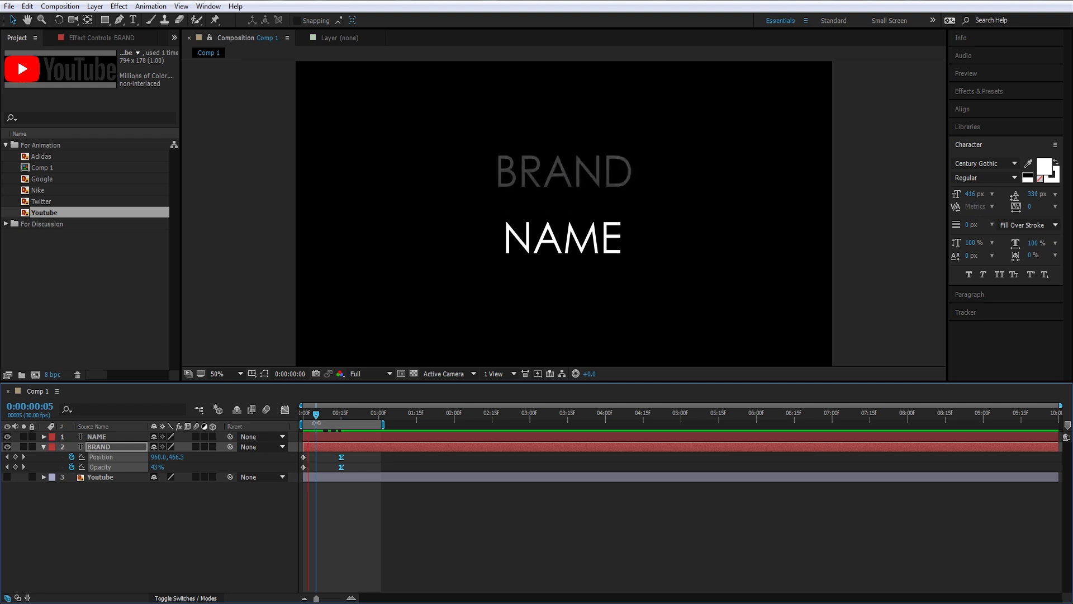
Change the incoming velocity influence of BRAND's eased Position and Opacity keyframes at frame 15 and preview the animation.
click(341, 466)
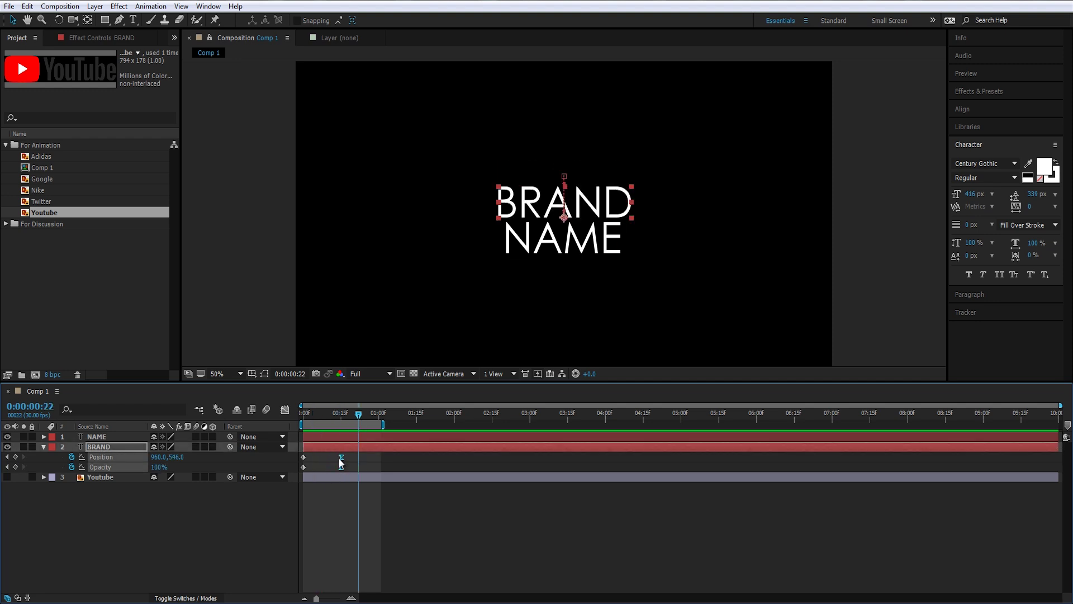
right_click(341, 461)
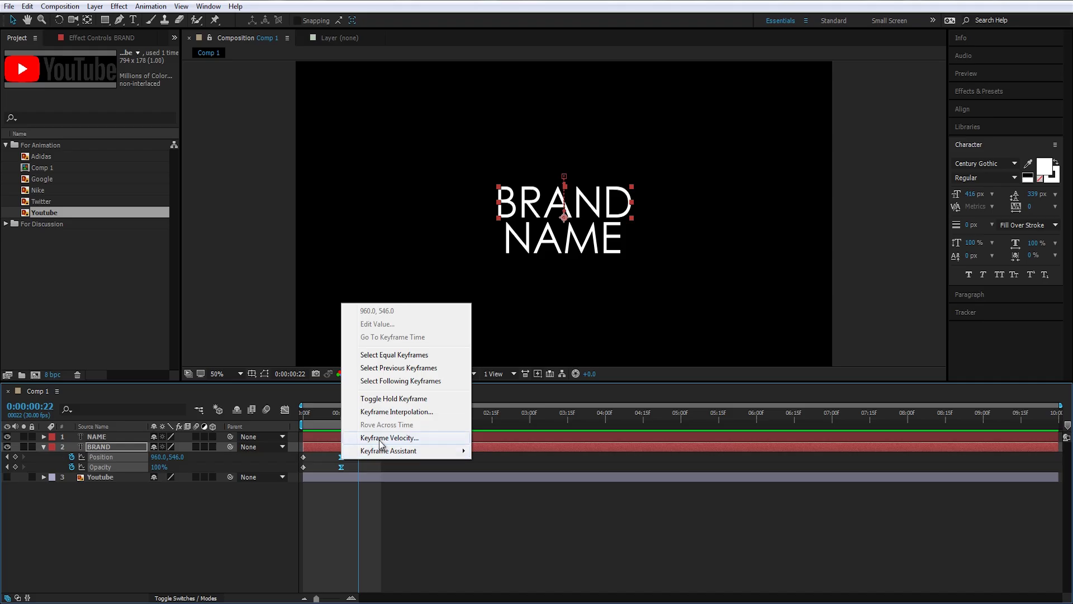
click(385, 439)
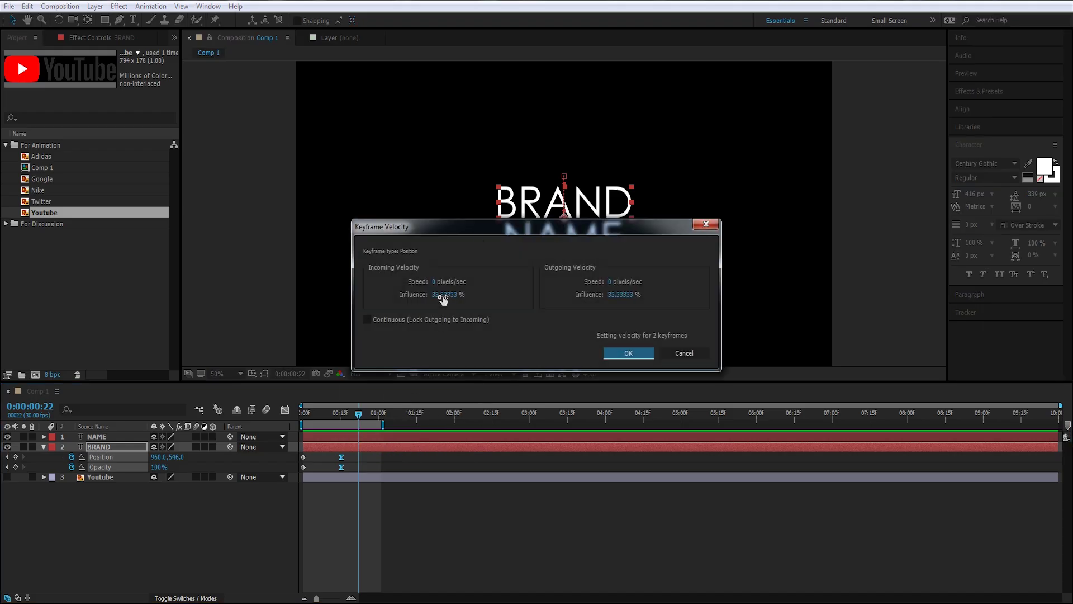
drag(484, 229, 780, 270)
click(733, 335)
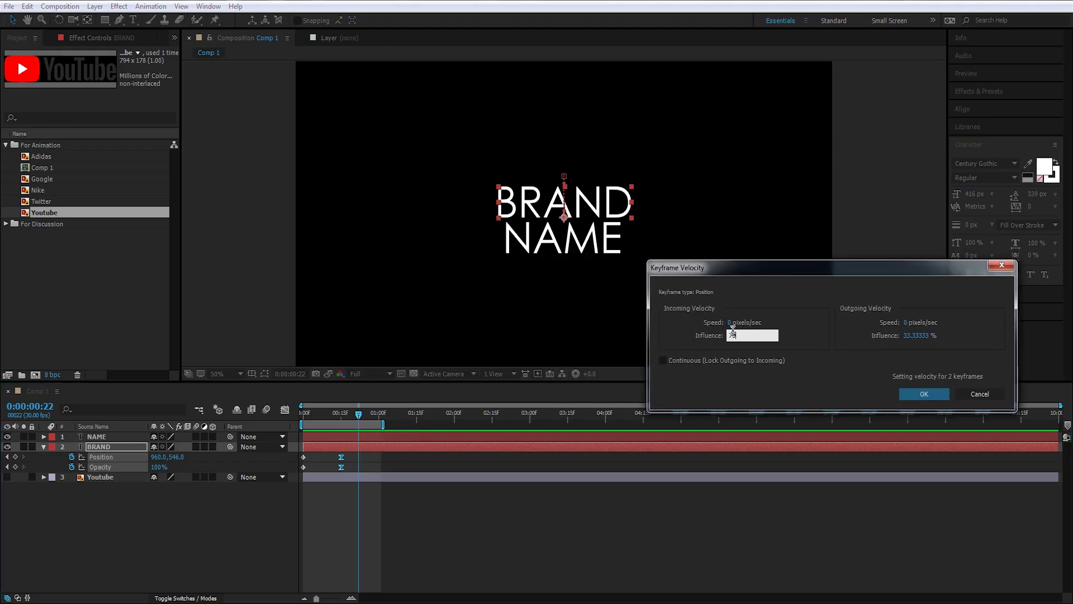
key(Return)
key(space)
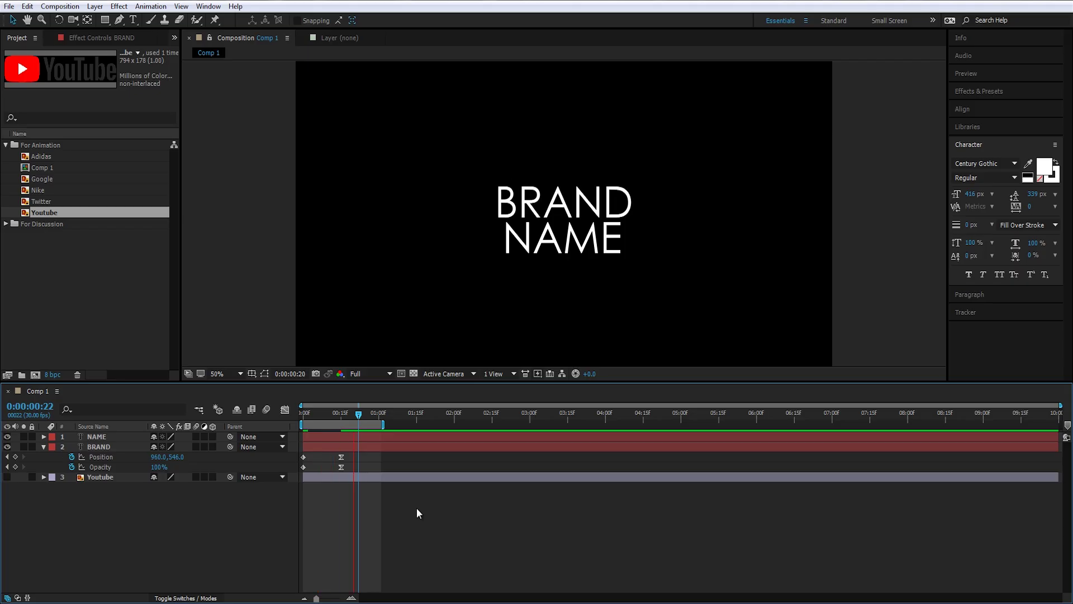
Add Position and Opacity keyframes to the NAME layer at frame 15 and at the first frame.
click(564, 253)
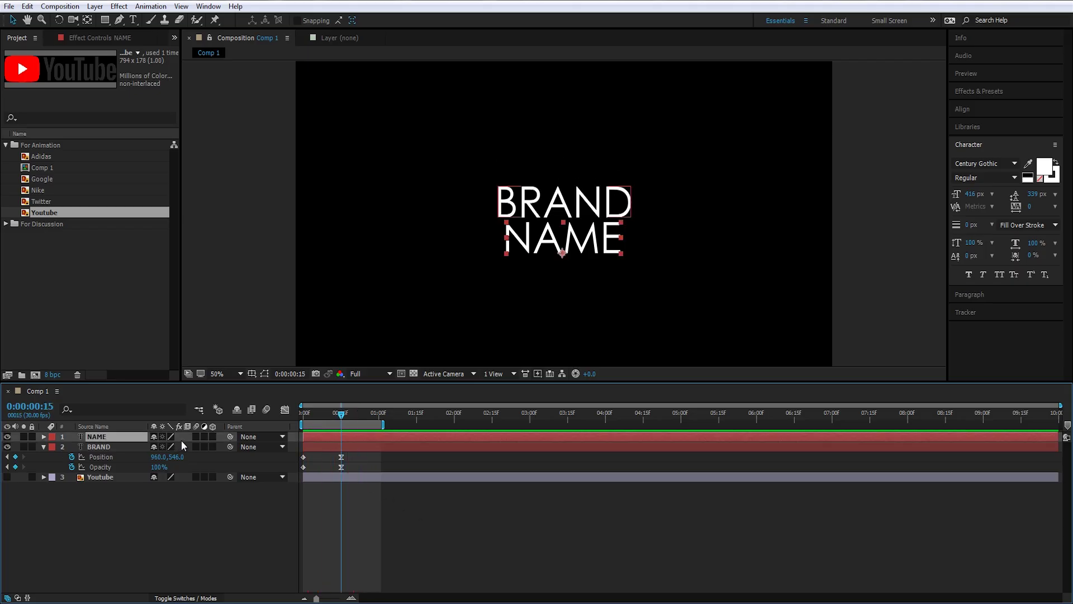
key(p)
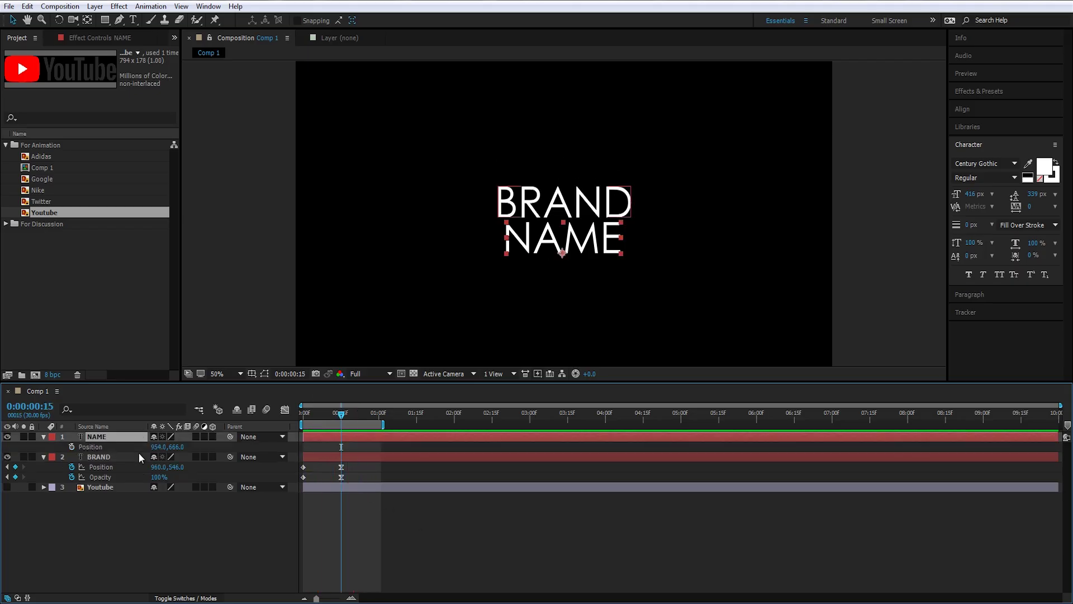
key(shift+t)
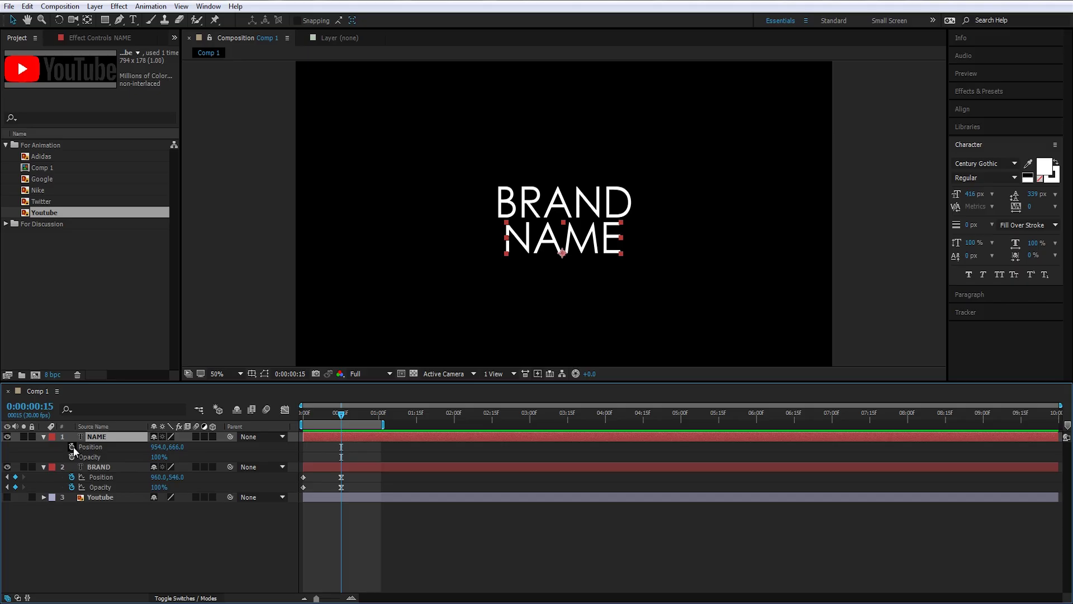
drag(73, 447, 72, 458)
drag(342, 417, 248, 432)
key(Home)
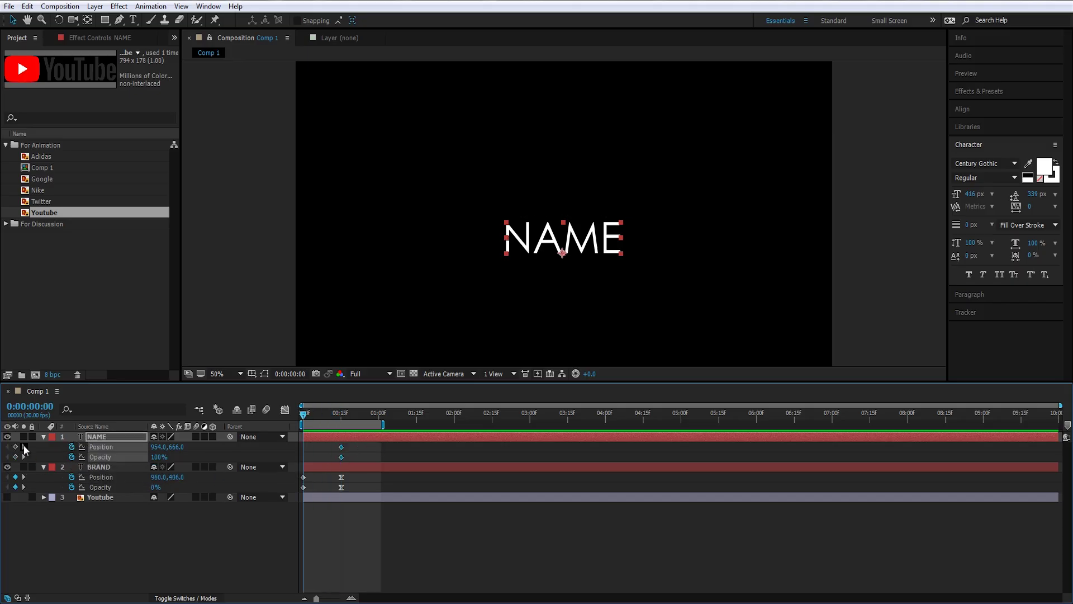
click(15, 447)
click(16, 457)
At the first frame, raise the NAME text to position 954, 546 and set its opacity to 0%.
drag(608, 238, 610, 193)
key(ctrl+z)
key(shift+Up)
key(shift+Up)
key(shift+Up)
key(shift+Up)
key(shift+Up)
key(shift+Up)
key(shift+Up)
key(shift+Up)
key(shift+Up)
key(shift+Up)
key(shift+Up)
key(shift+Up)
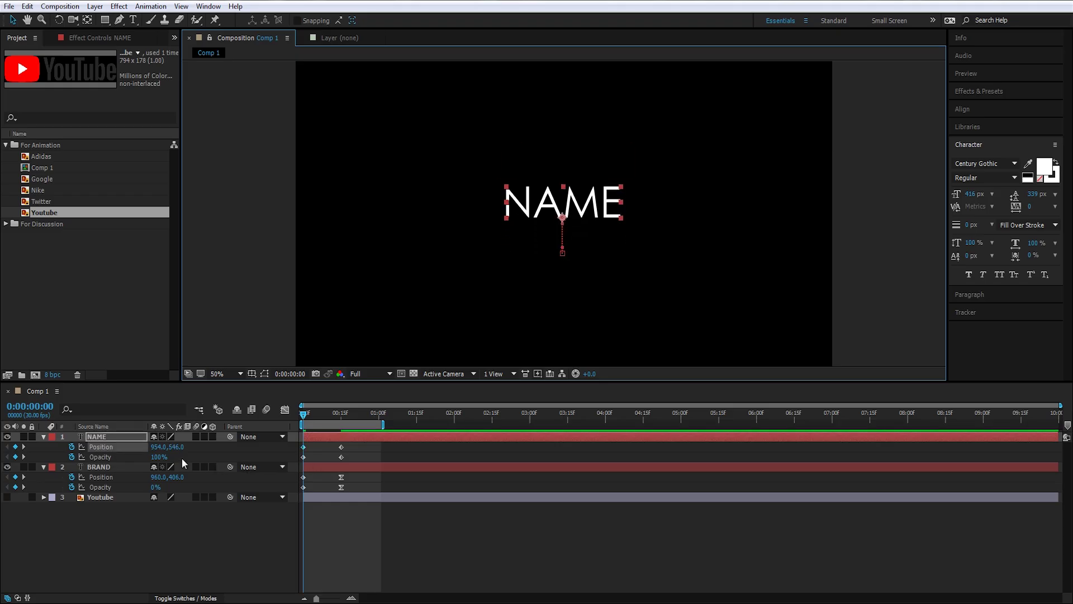
drag(161, 457, 101, 458)
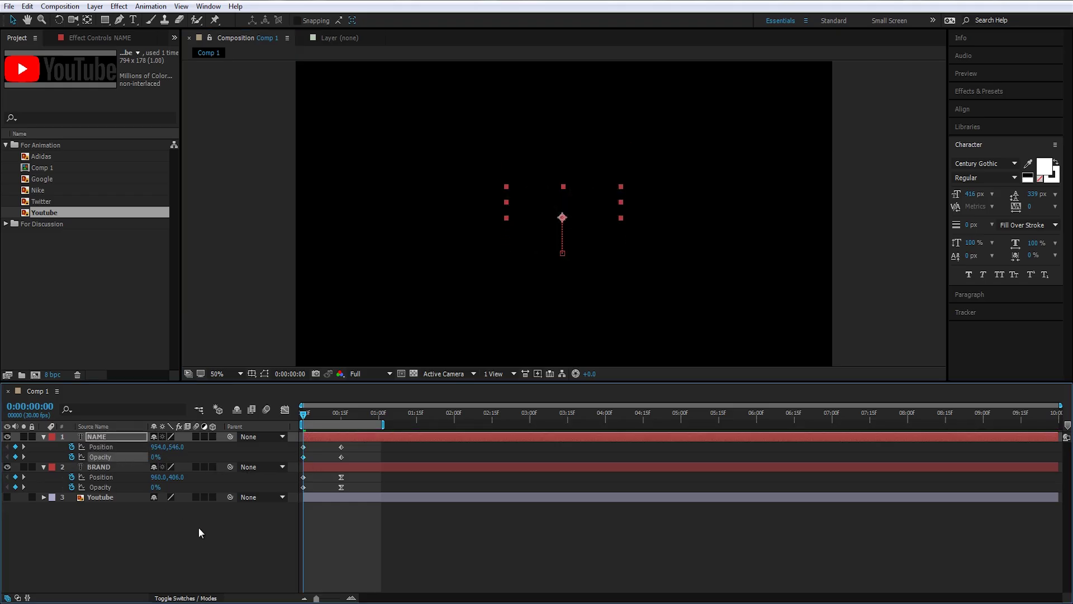
Apply Easy Ease to NAME's Position and Opacity keyframes at frame 15 and set their incoming velocity influence to 75%.
click(198, 530)
drag(304, 416, 331, 464)
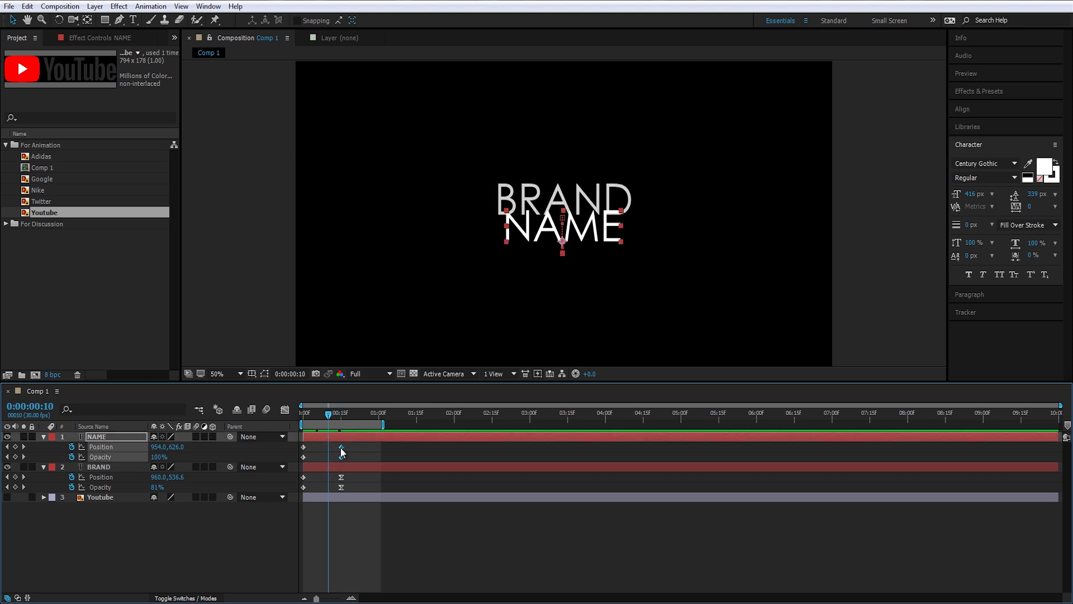
key(F9)
right_click(342, 452)
click(385, 580)
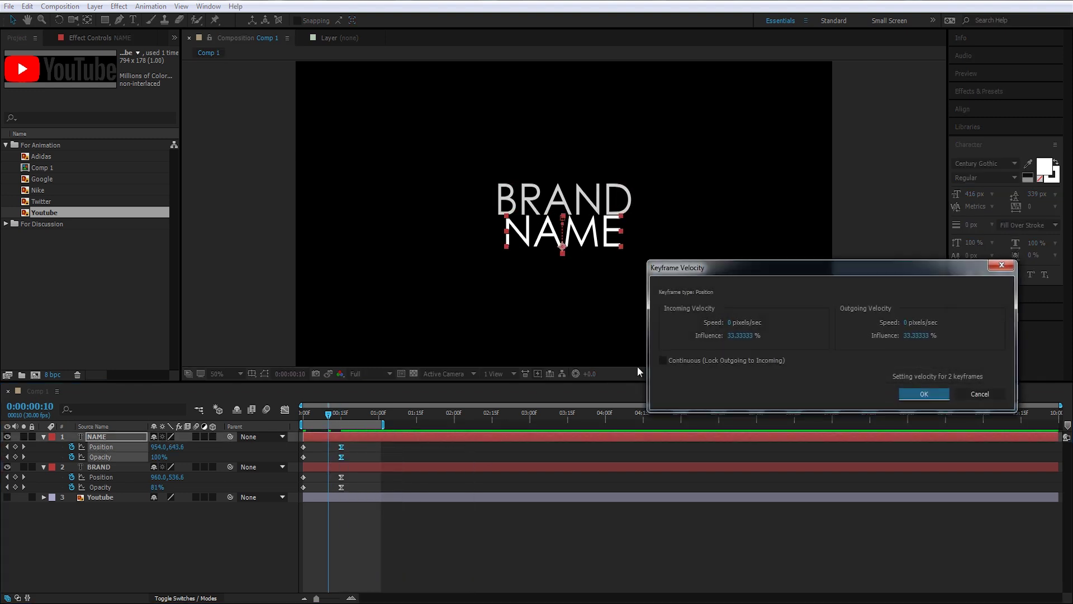
click(738, 335)
text(75)
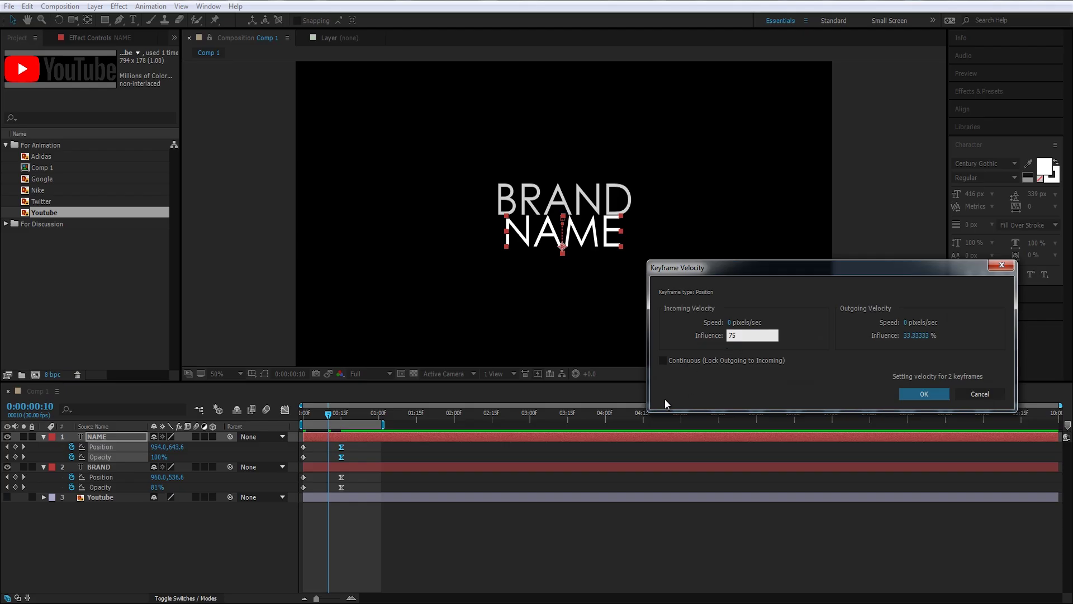
key(Return)
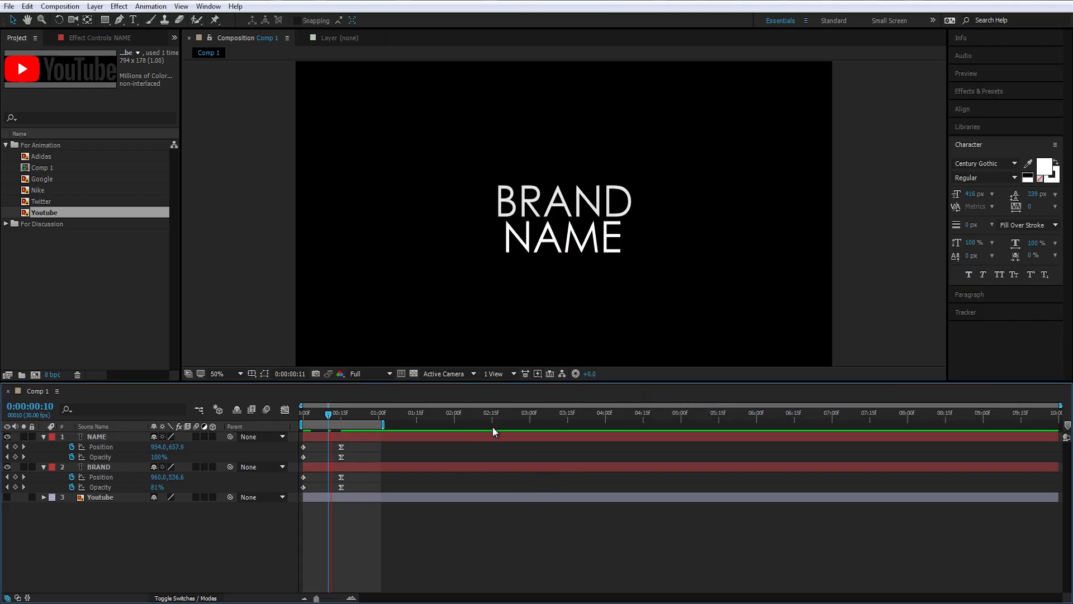
Shift the NAME layer to start at frame 5 and preview the staggered animation.
key(Home)
click(153, 439)
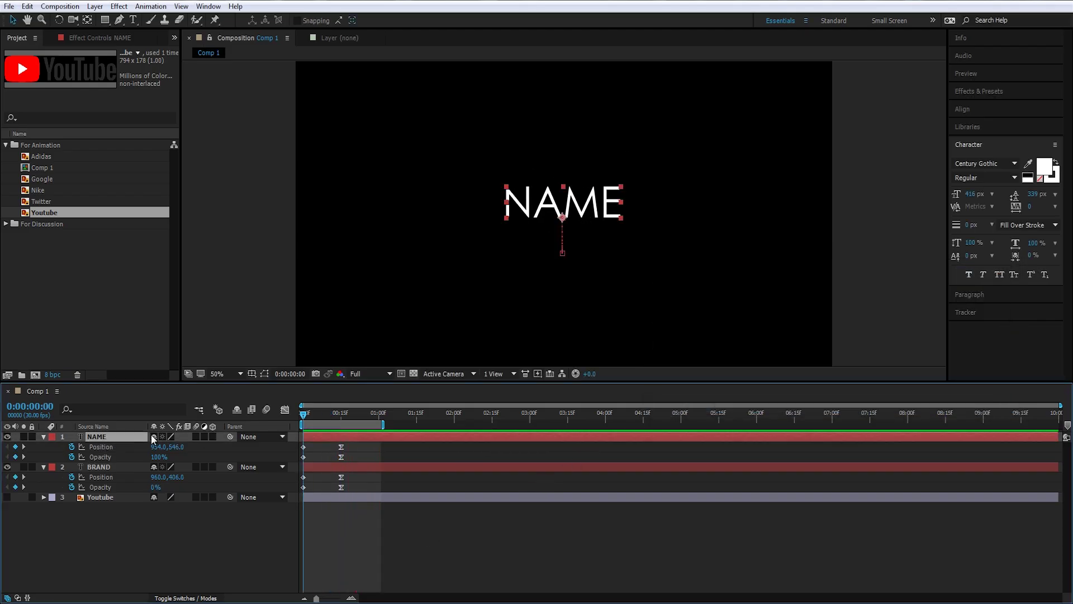
drag(304, 419, 329, 438)
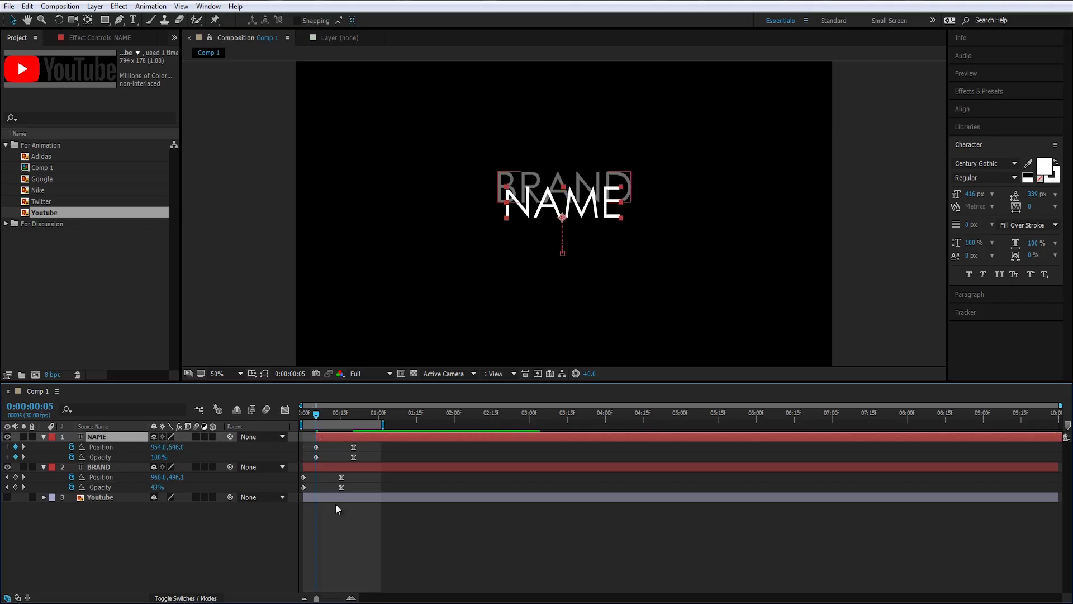
click(337, 510)
key(space)
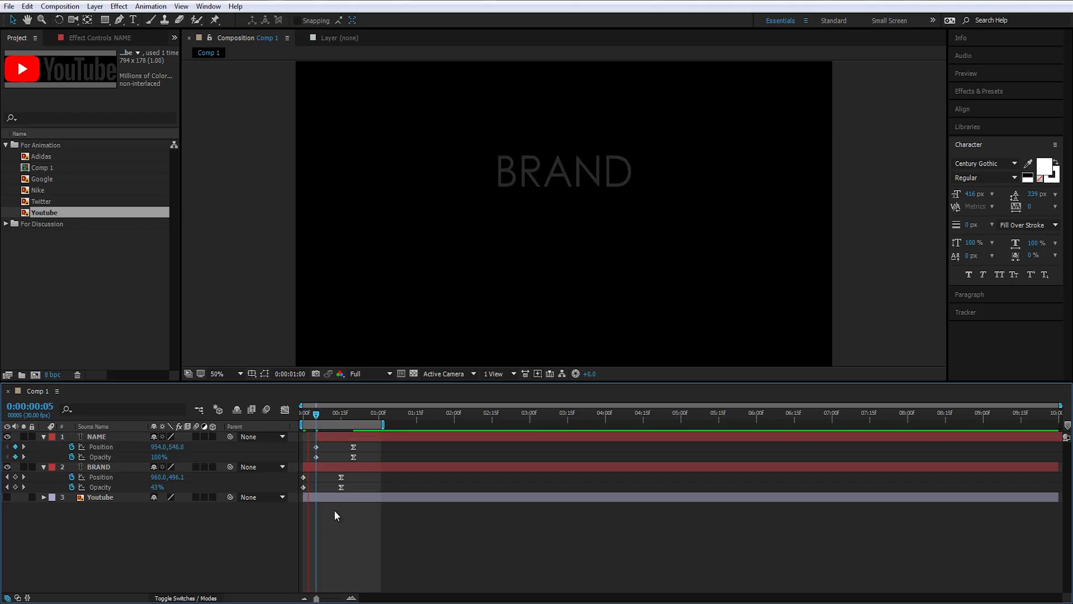
Set NAME's opacity to 0% at its first keyframe on frame 5 and preview the fade-in.
click(100, 437)
drag(158, 457, 66, 456)
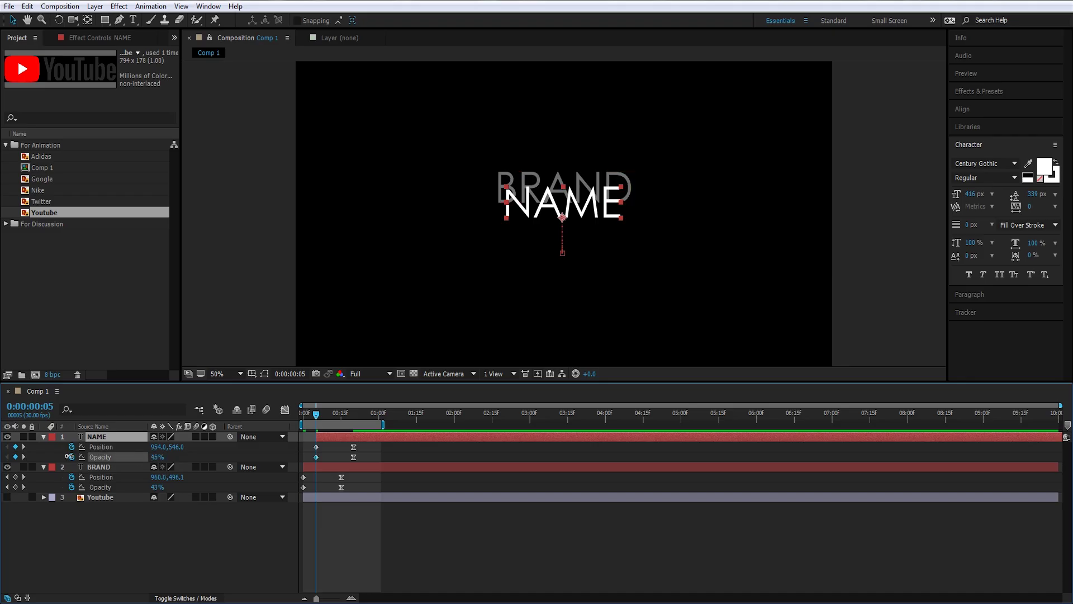
click(231, 533)
key(space)
key(space)
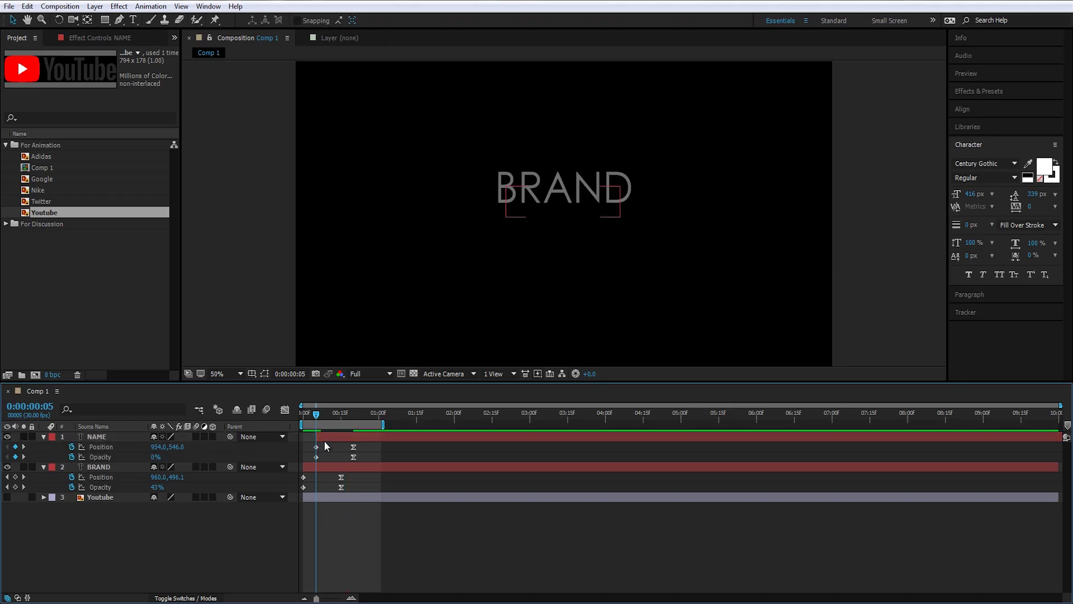
Reverse the stagger so NAME starts at frame 0 and BRAND at frame 5, and preview it.
drag(317, 465, 315, 437)
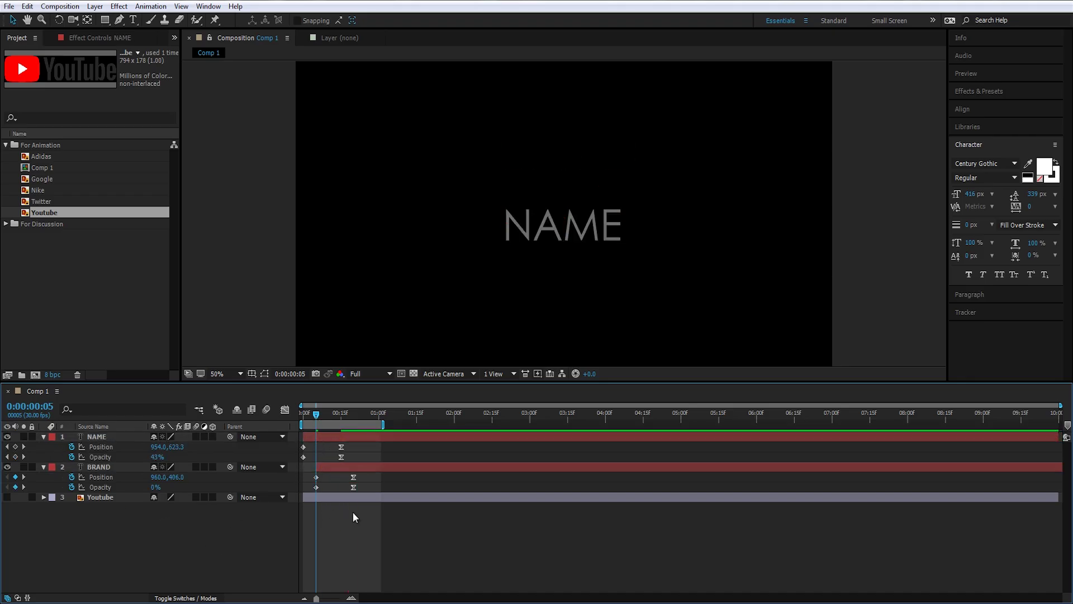
key(space)
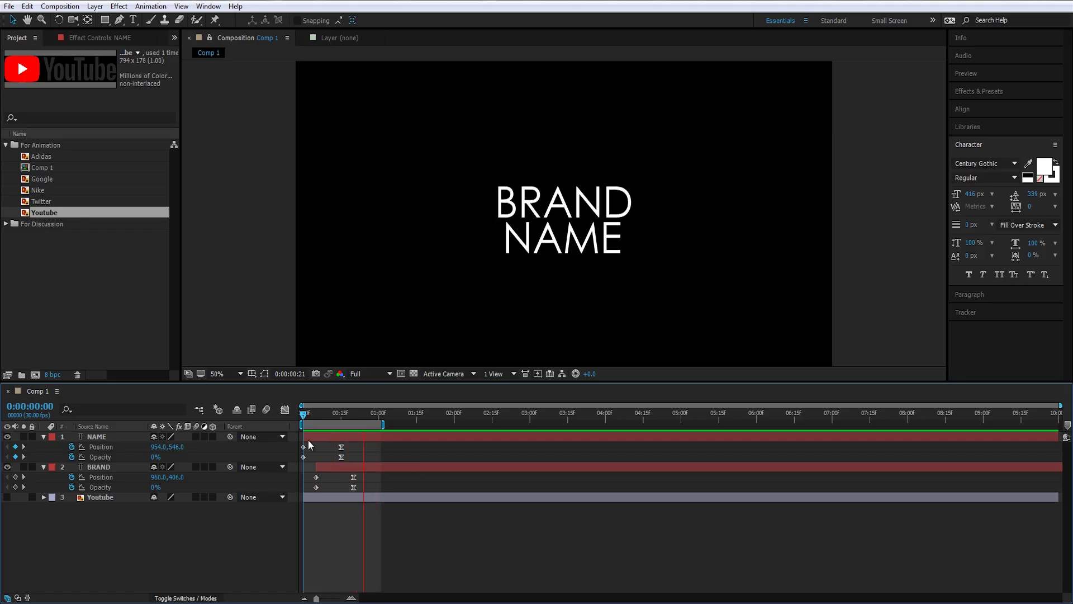
Delete the NAME and BRAND text layers from the composition.
click(70, 438)
shift+click(113, 468)
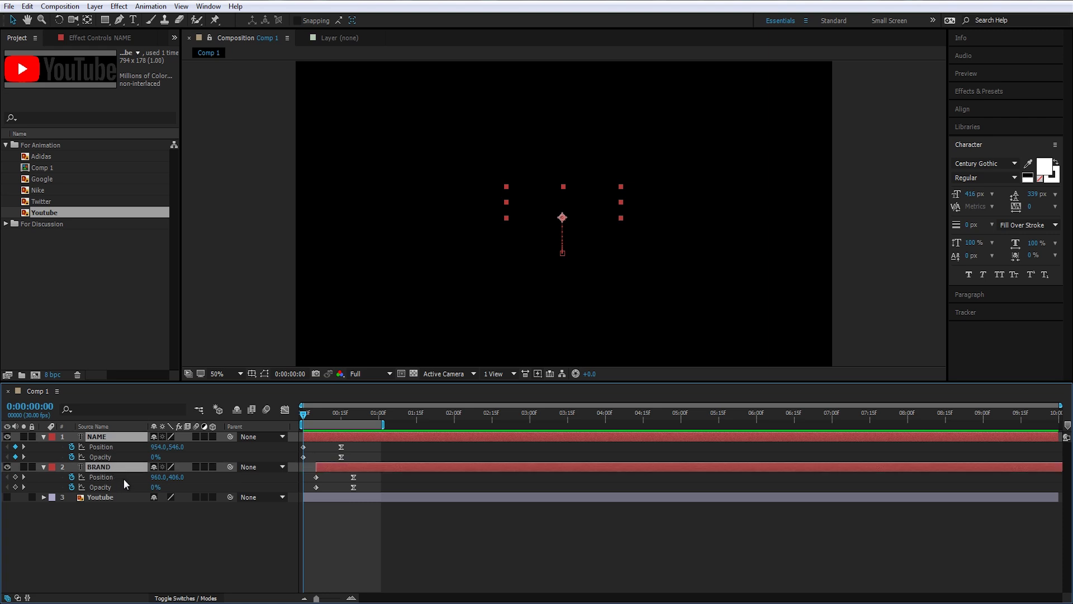
key(Delete)
Create a new text layer reading BRAND.
right_click(122, 464)
mouse_move(140, 472)
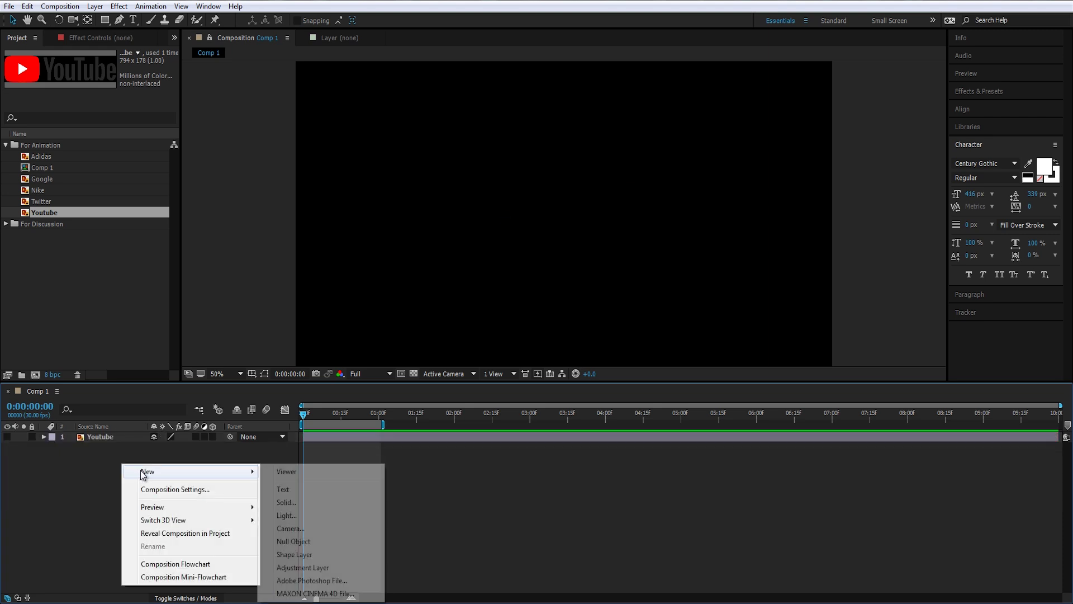
click(282, 487)
text(BRAND)
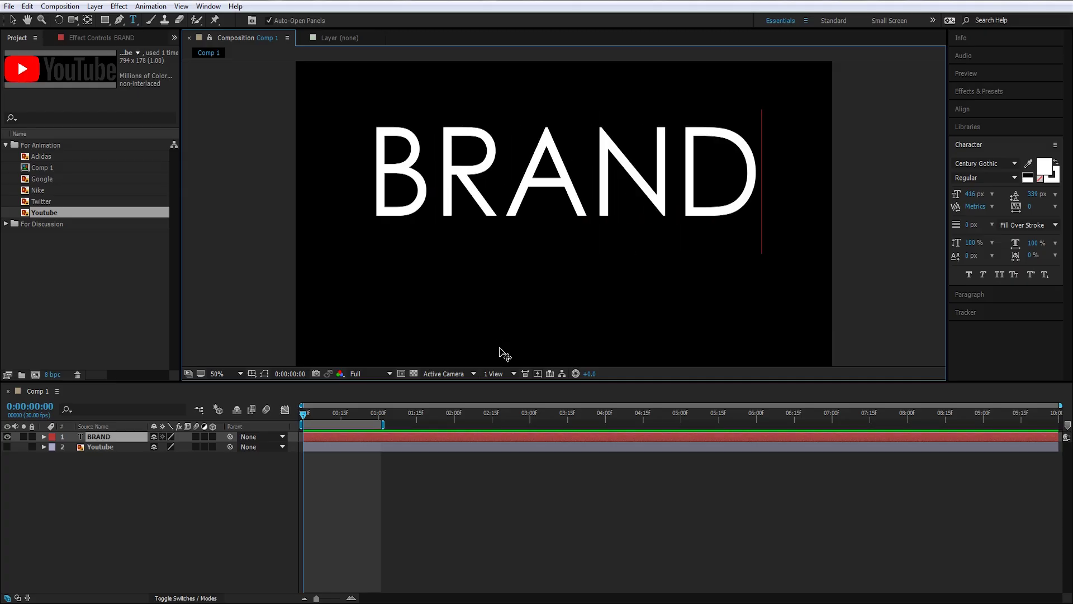
Duplicate the BRAND layer, change the copy's text to NAME, and scale both text layers to 24%.
click(103, 435)
key(ctrl+d)
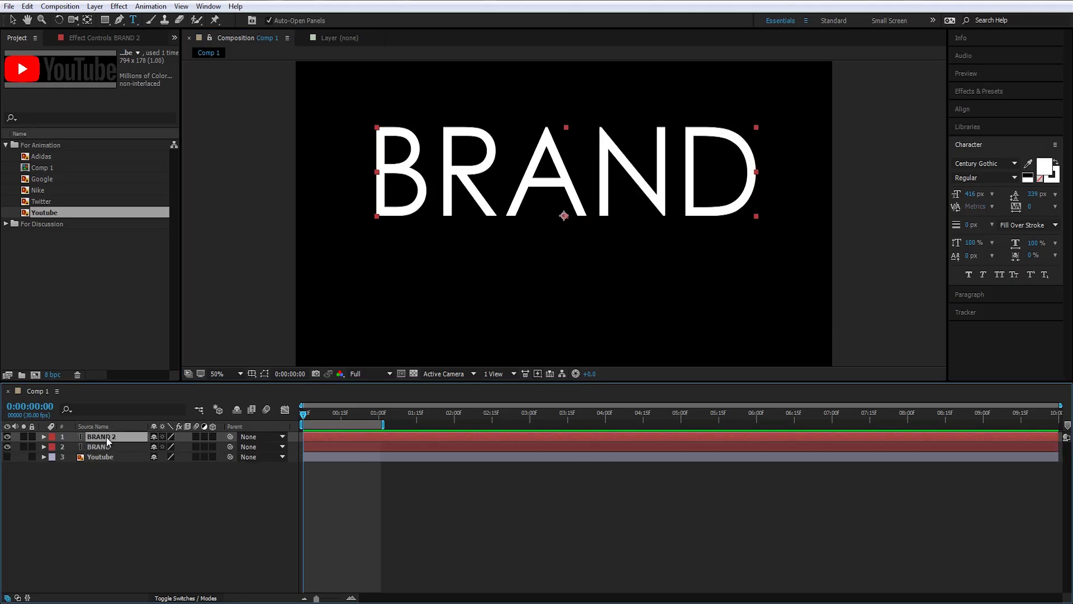
double_click(106, 437)
text(NAME)
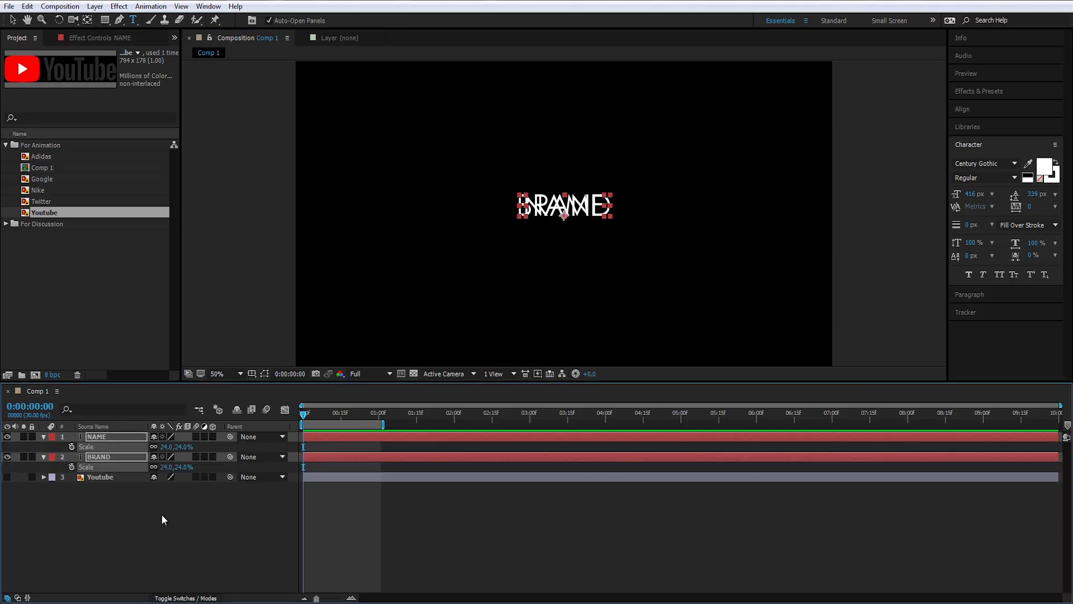
click(163, 515)
Move the NAME text straight down so it sits directly beneath BRAND.
click(108, 436)
key(v)
drag(584, 206, 583, 232)
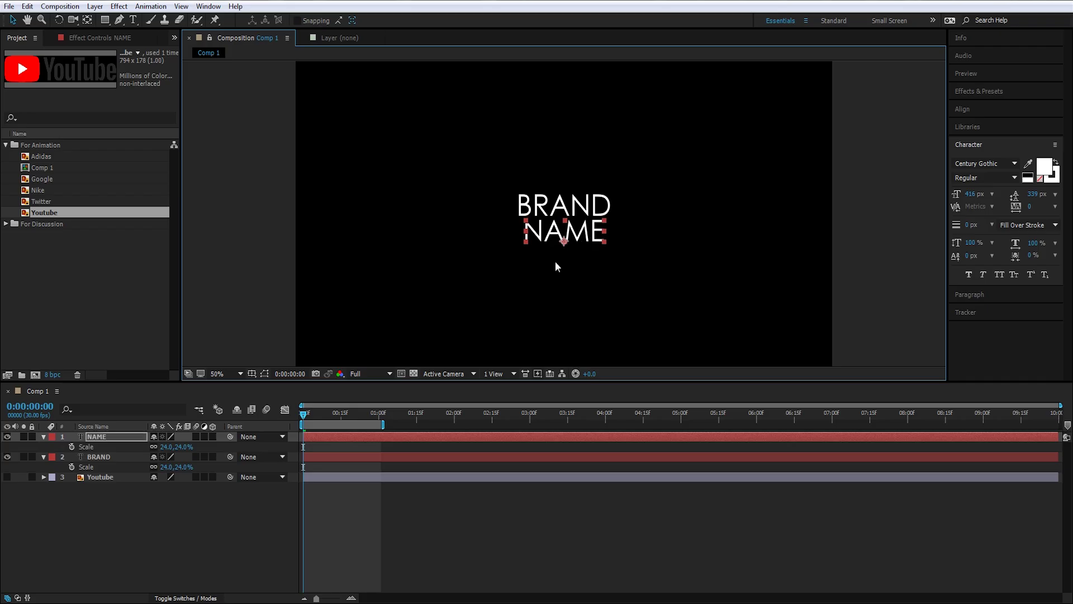
click(556, 267)
click(106, 437)
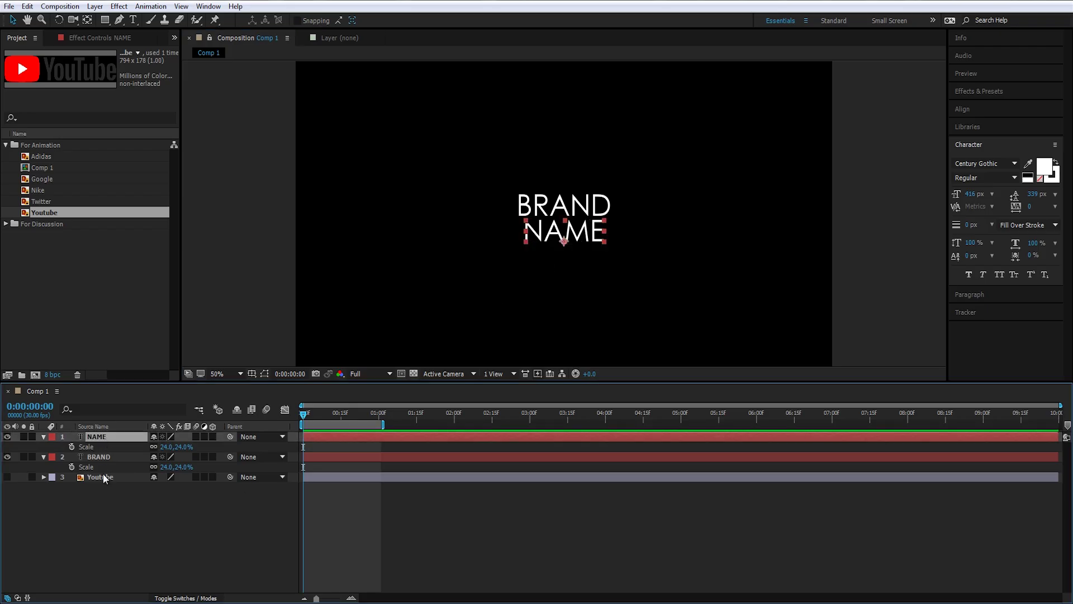
click(110, 517)
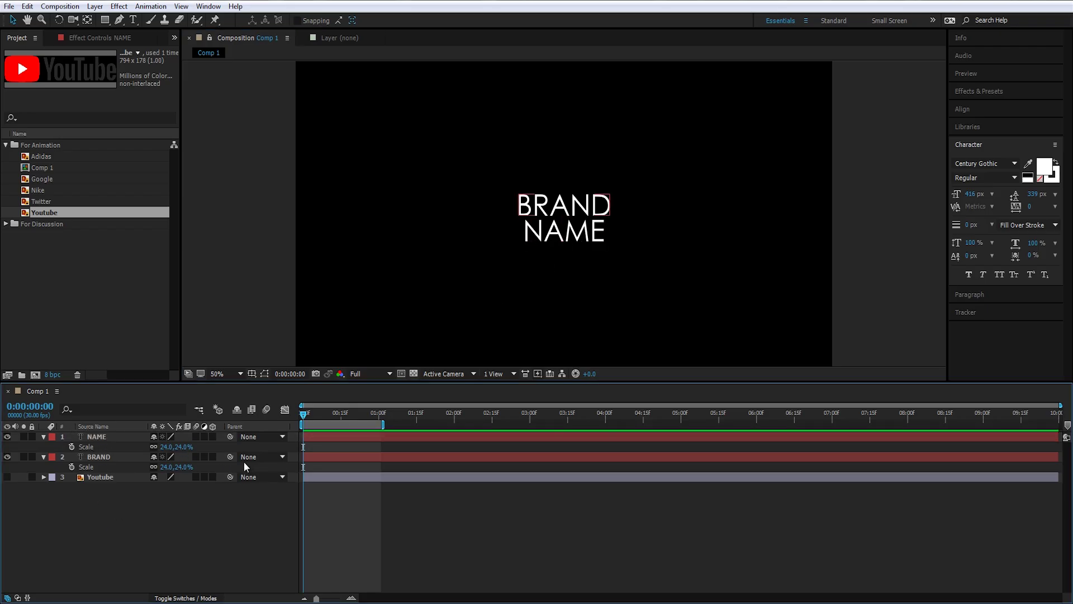
click(600, 205)
scroll(597, 204, up, 1)
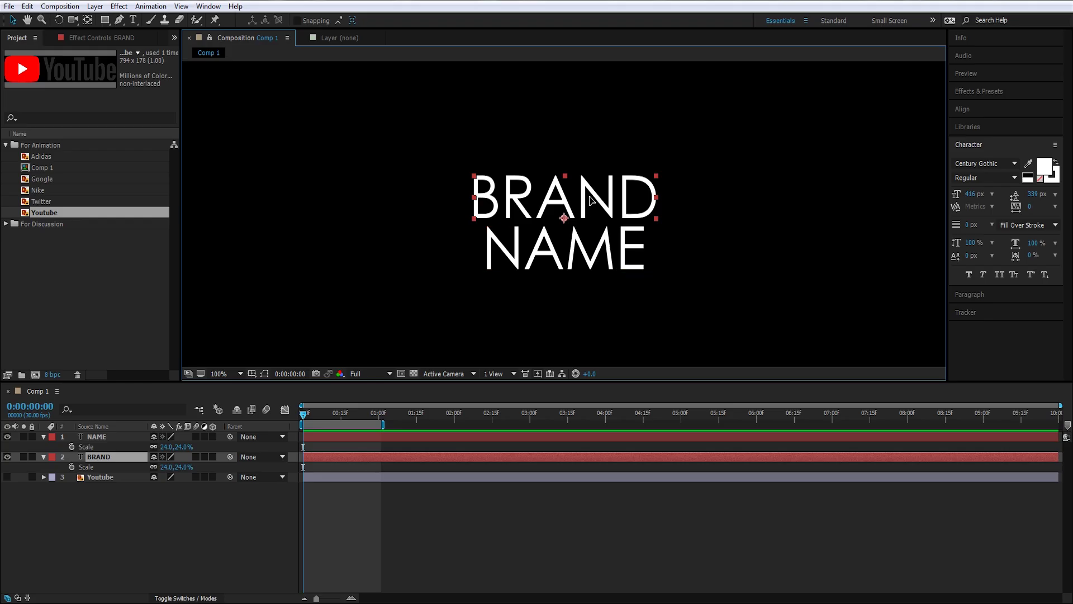
mouse_move(590, 196)
mouse_down()
mouse_move(591, 169)
mouse_move(602, 198)
mouse_move(591, 199)
mouse_up()
key(ctrl+z)
scroll(622, 223, down, 1)
Create a white 1920 × 1080 px solid named Matte.
right_click(88, 403)
mouse_move(214, 412)
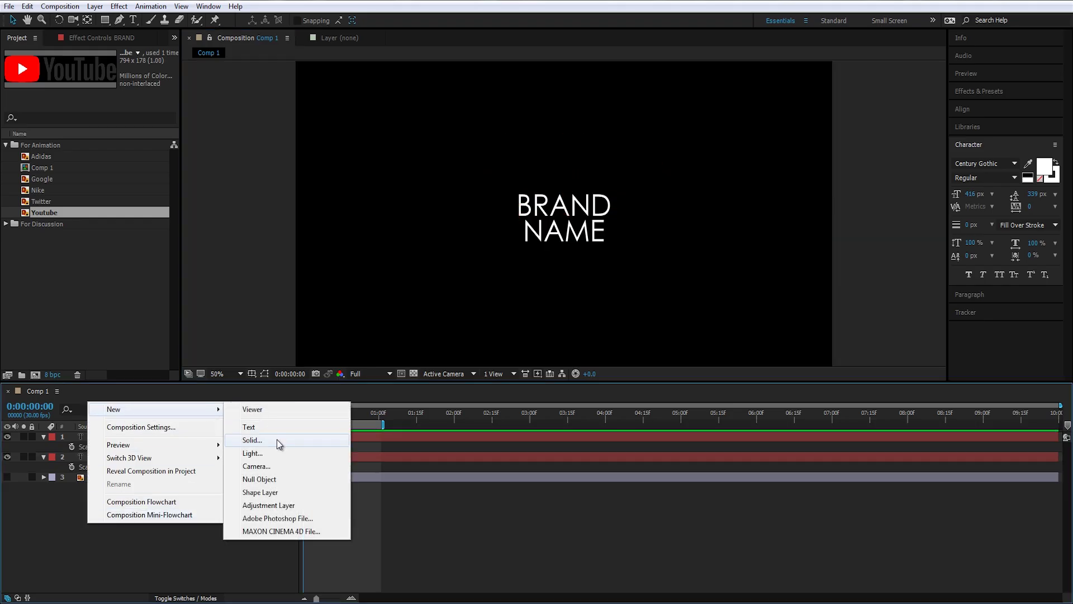
click(252, 440)
text(Matte)
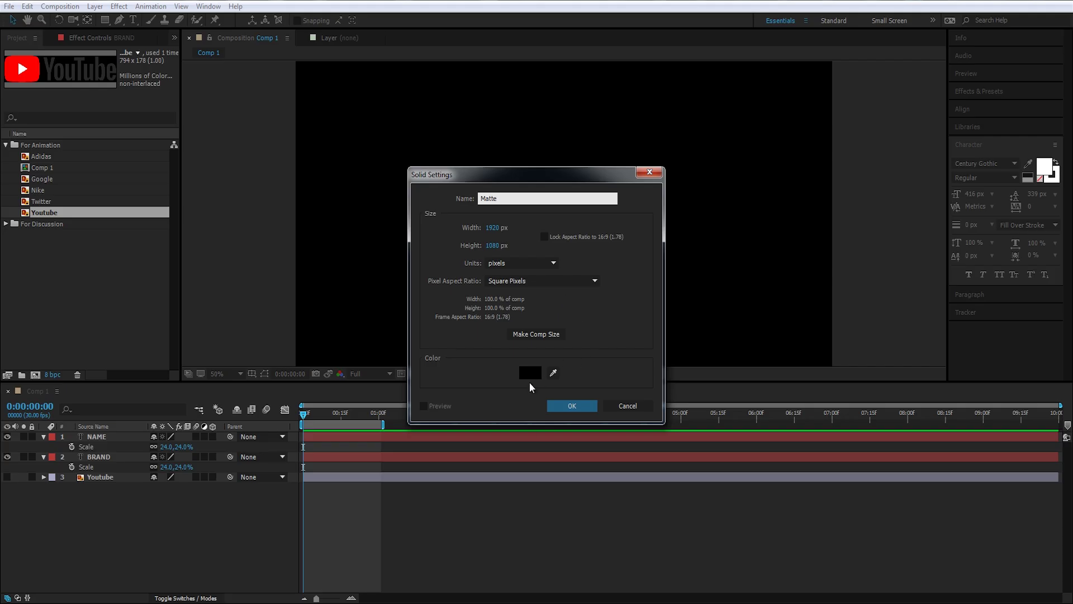
click(530, 373)
drag(475, 269, 111, 164)
key(Return)
key(Return)
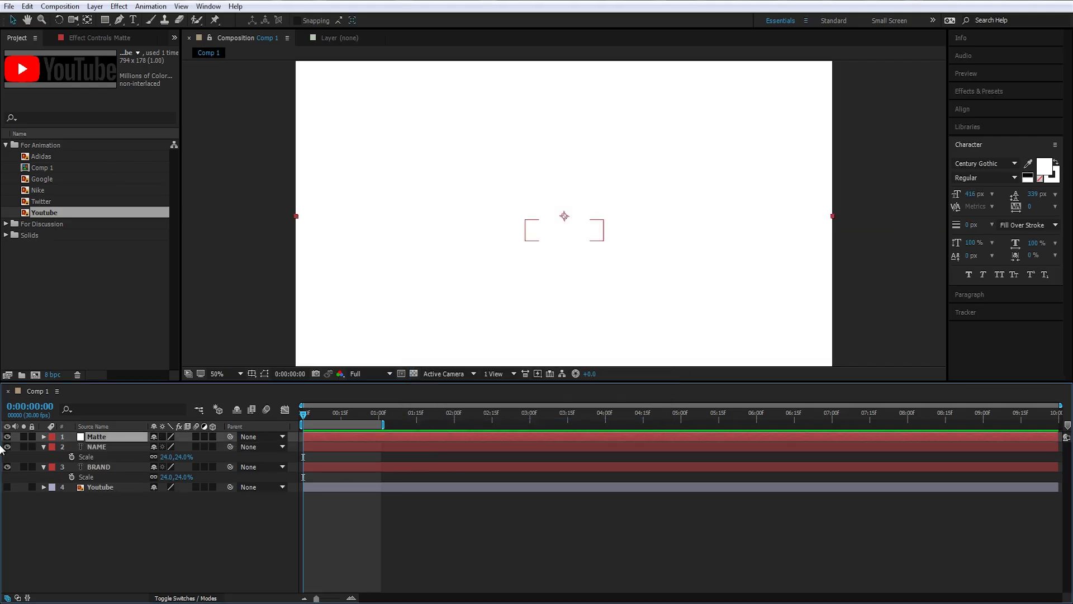
Place the hidden Matte layer directly above BRAND and set BRAND's track matte to Alpha Inverted Matte "Matte".
click(7, 436)
drag(108, 440, 105, 459)
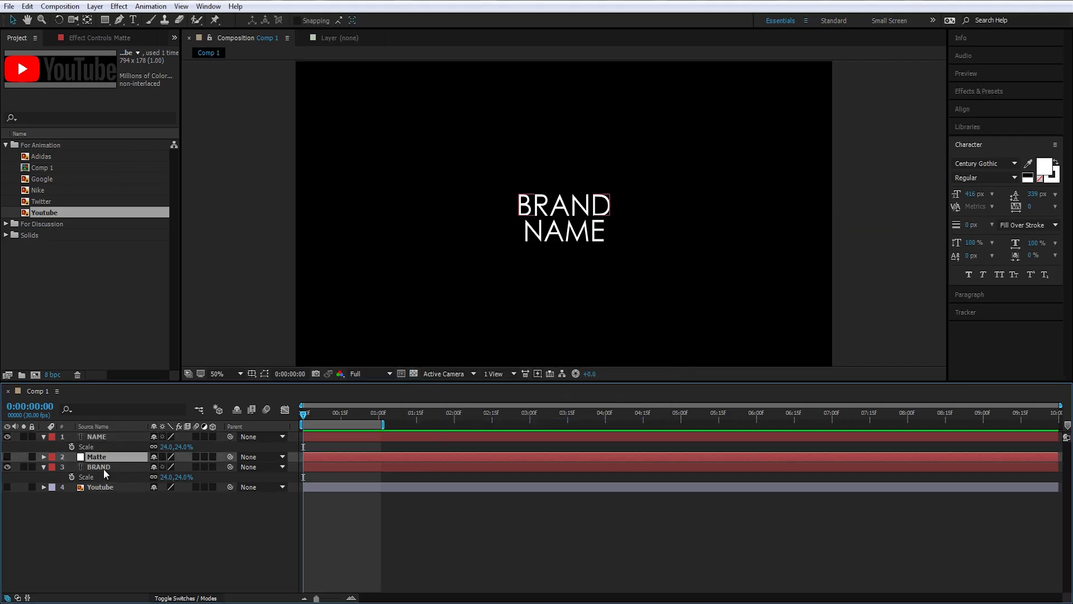
click(103, 467)
key(F4)
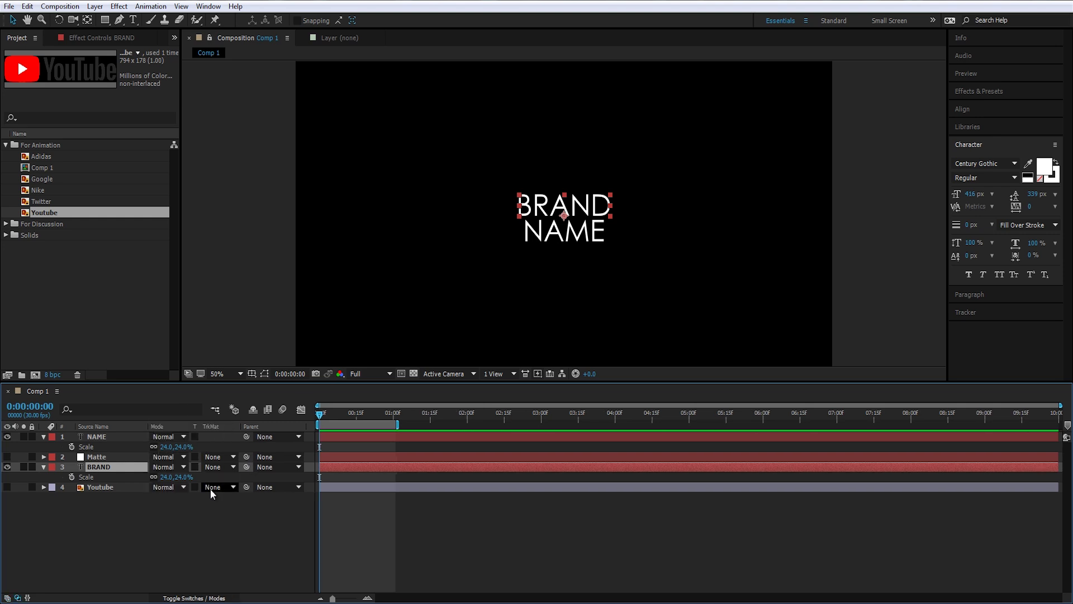
click(191, 599)
click(190, 599)
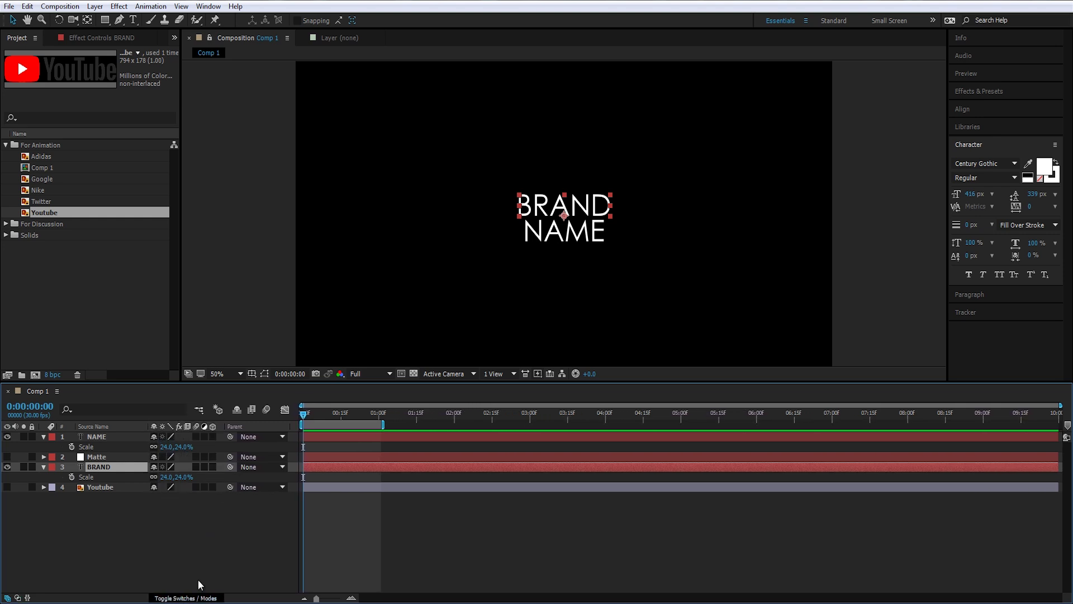
click(223, 467)
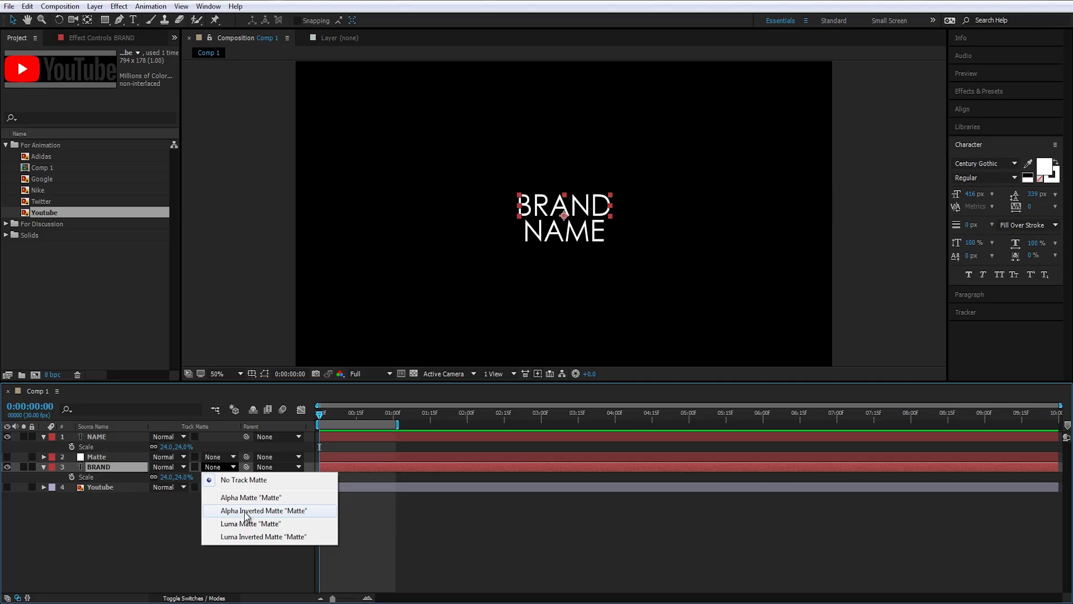
click(246, 511)
Draw a rectangular mask on the Matte layer, wider than the frame and reaching down to the top edge of the BRAND text.
click(120, 457)
key(comma)
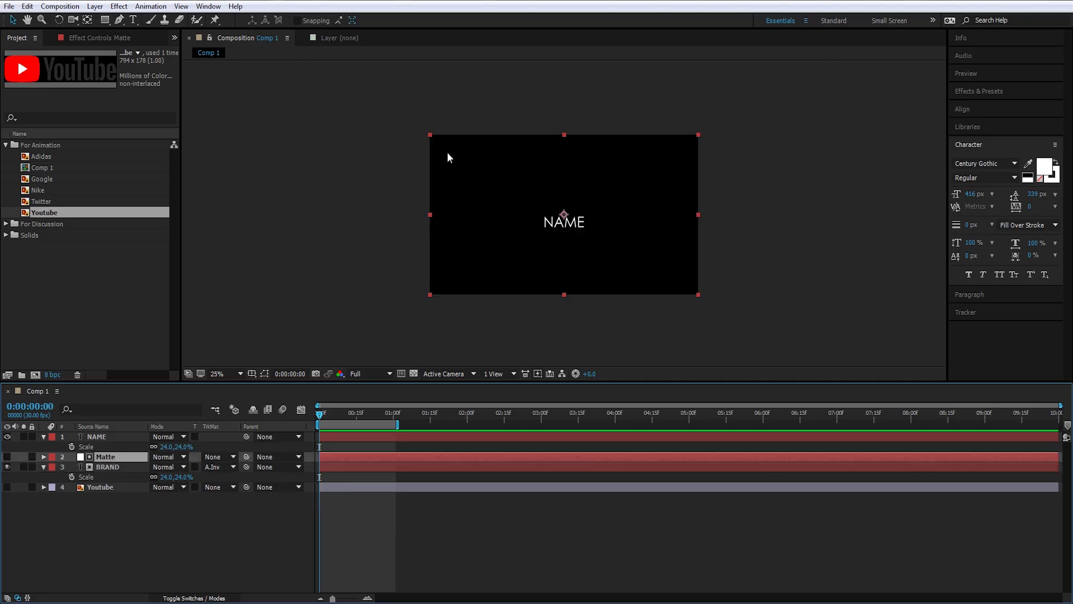
key(q)
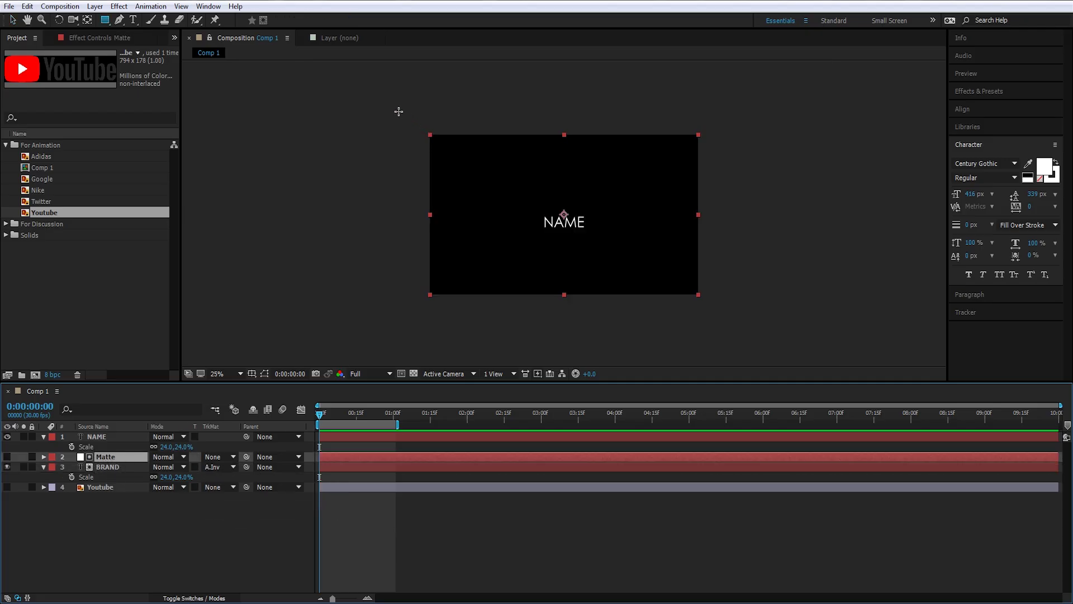
click(107, 24)
click(156, 86)
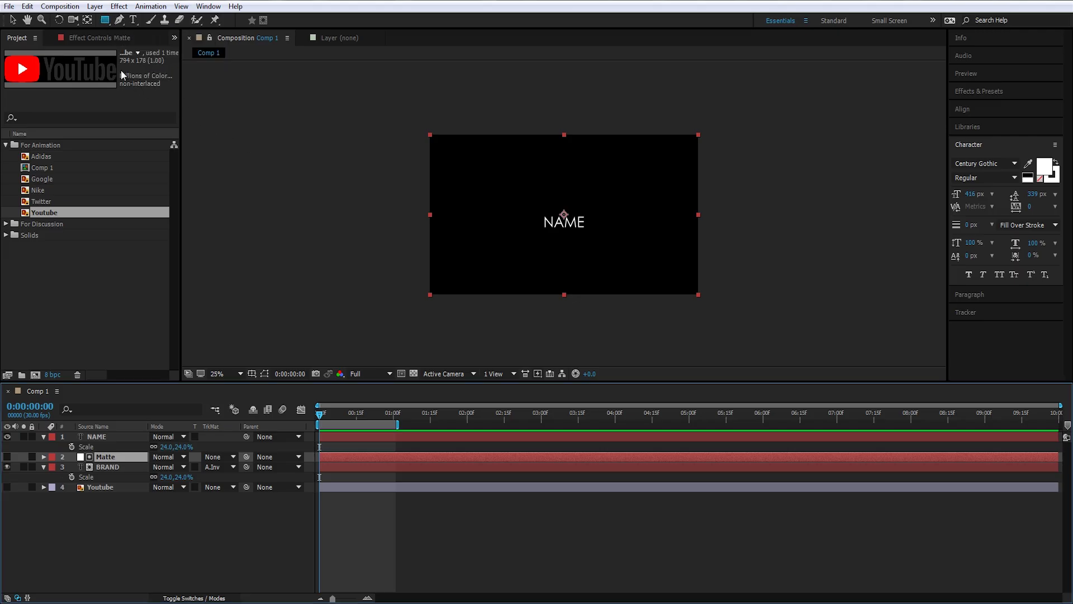
drag(352, 110, 764, 204)
scroll(642, 170, up, 3)
drag(642, 170, 628, 216)
key(v)
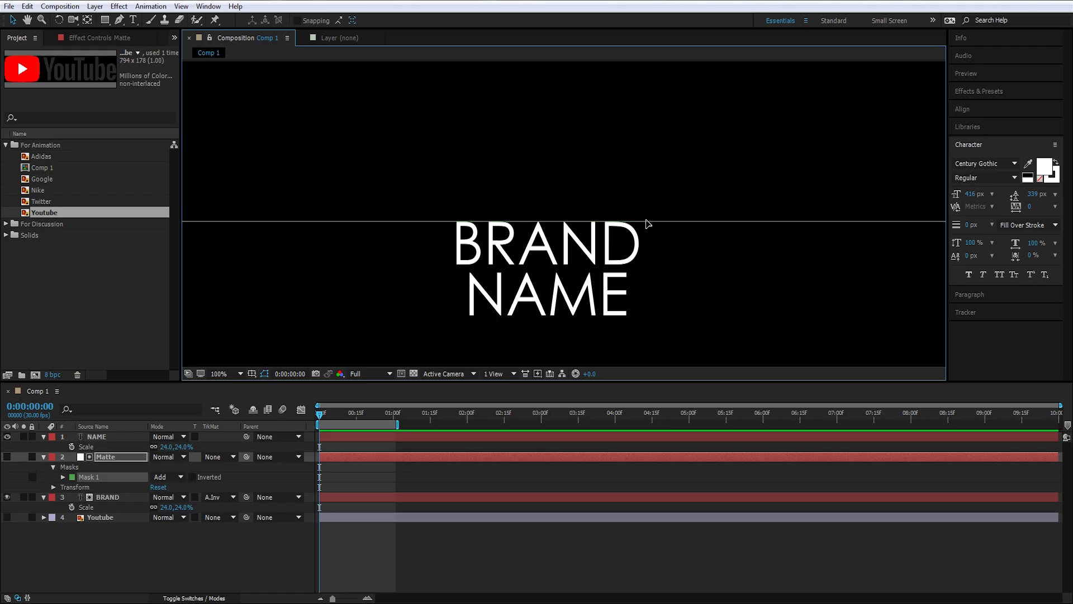
click(172, 500)
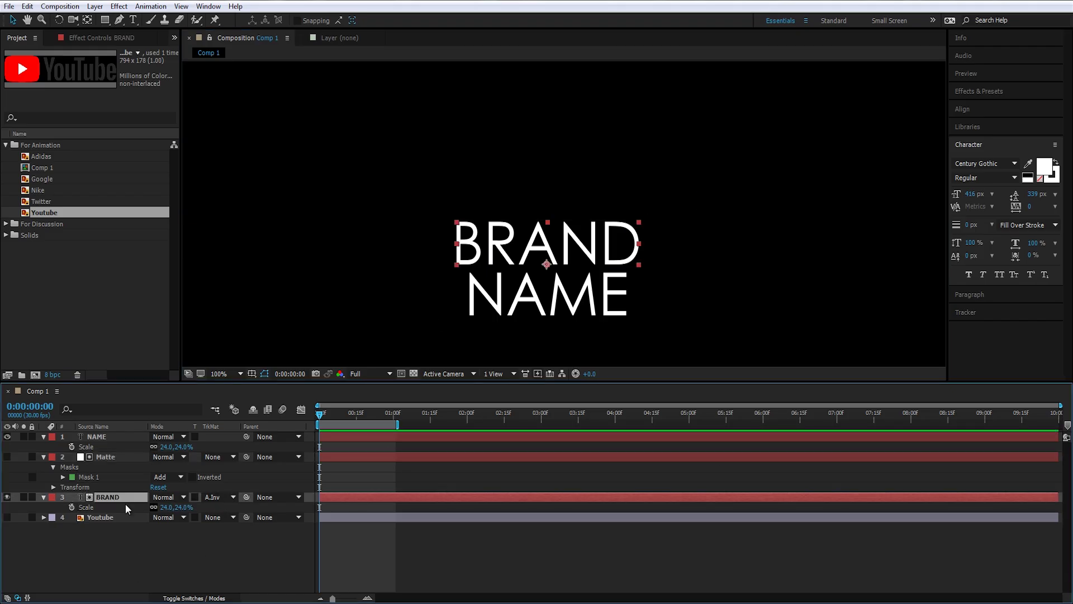
drag(572, 242, 599, 260)
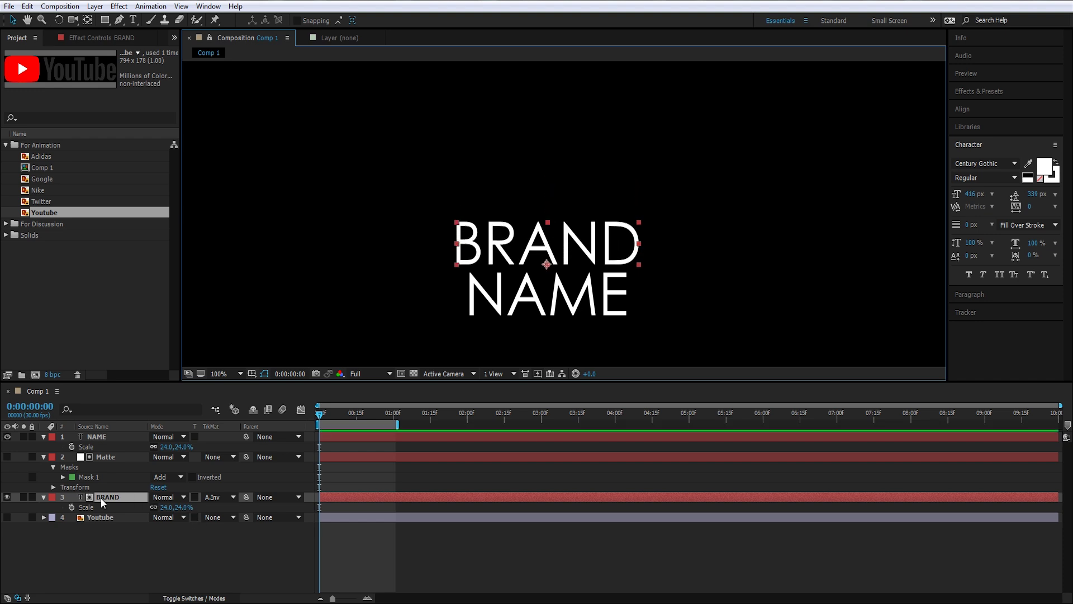
click(213, 555)
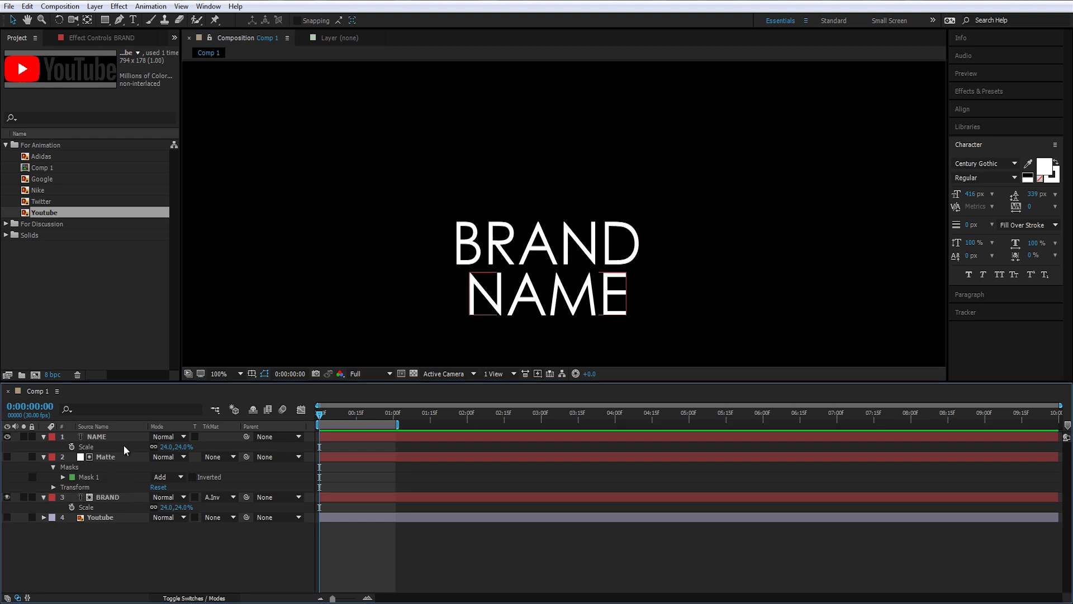
Keyframe BRAND's Position from 960, 453 at frame 0 to 960, 540 at frame 15, starting hidden behind the matte.
click(103, 498)
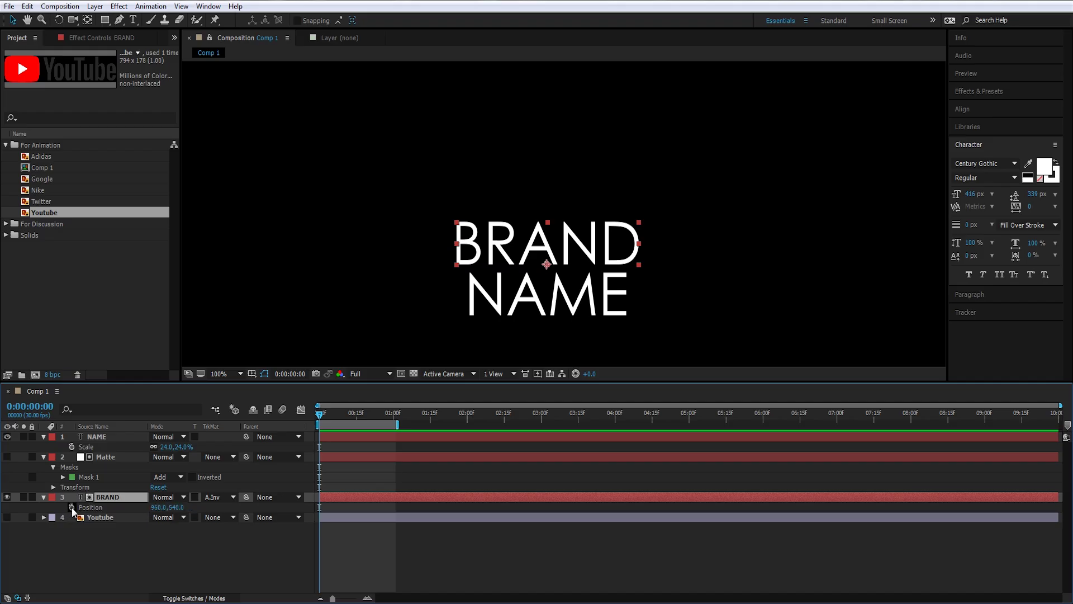
key(Page_Down)
key(Page_Down)
key(Page_Down)
key(Page_Down)
key(Page_Down)
key(Page_Down)
key(Page_Down)
key(Page_Down)
key(Page_Down)
key(Page_Down)
key(Page_Down)
key(Page_Down)
key(Page_Down)
key(Page_Down)
key(Page_Down)
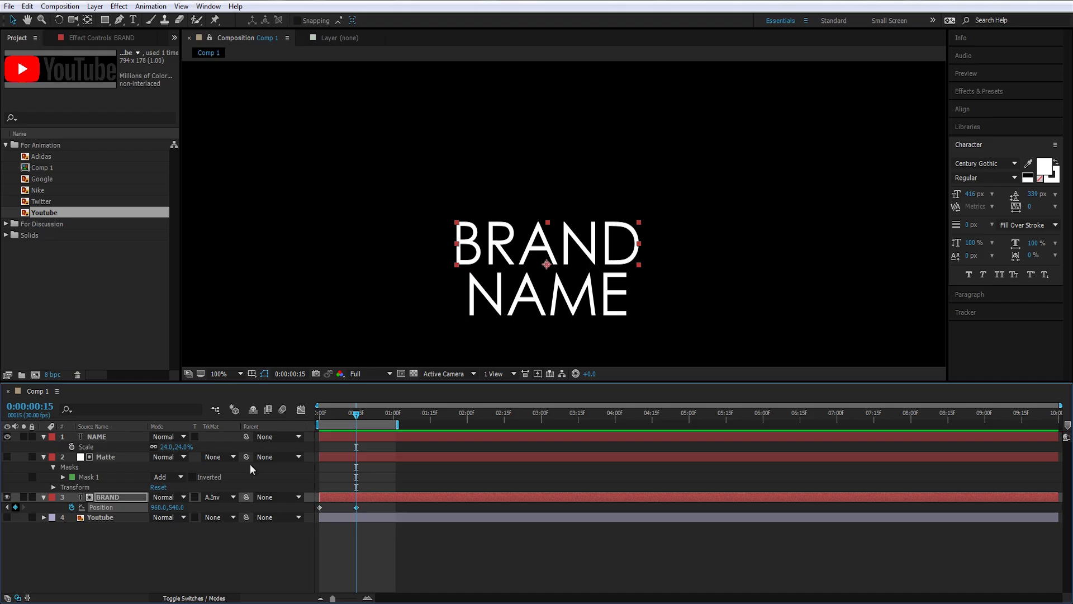
drag(358, 415, 320, 415)
drag(596, 251, 596, 196)
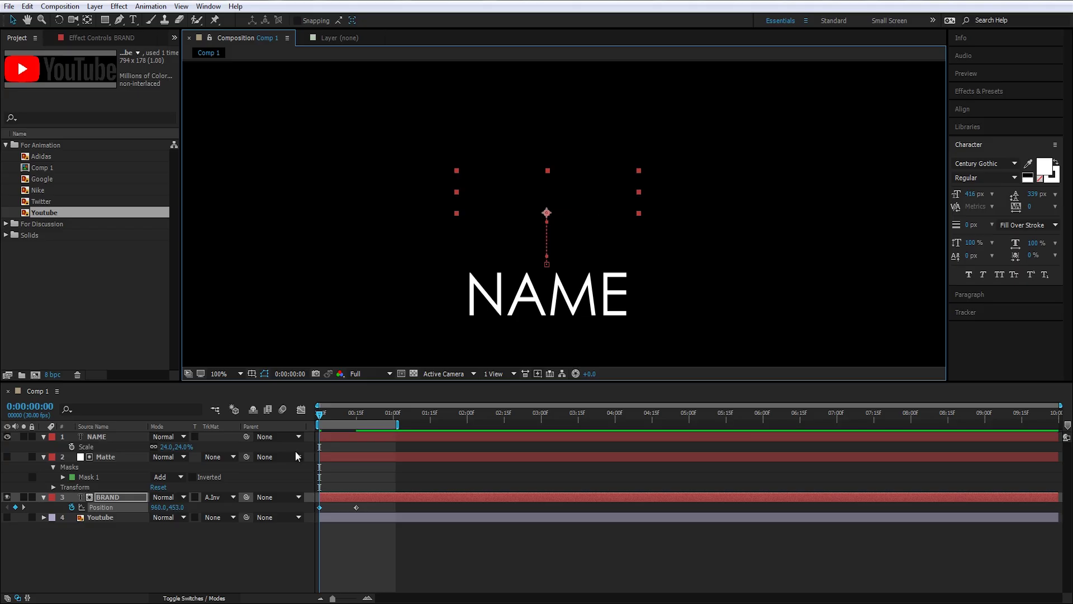
Apply Easy Ease to BRAND's frame 15 Position keyframe, adjust its incoming velocity influence, and scrub through the motion.
click(356, 508)
key(F9)
right_click(356, 508)
click(397, 482)
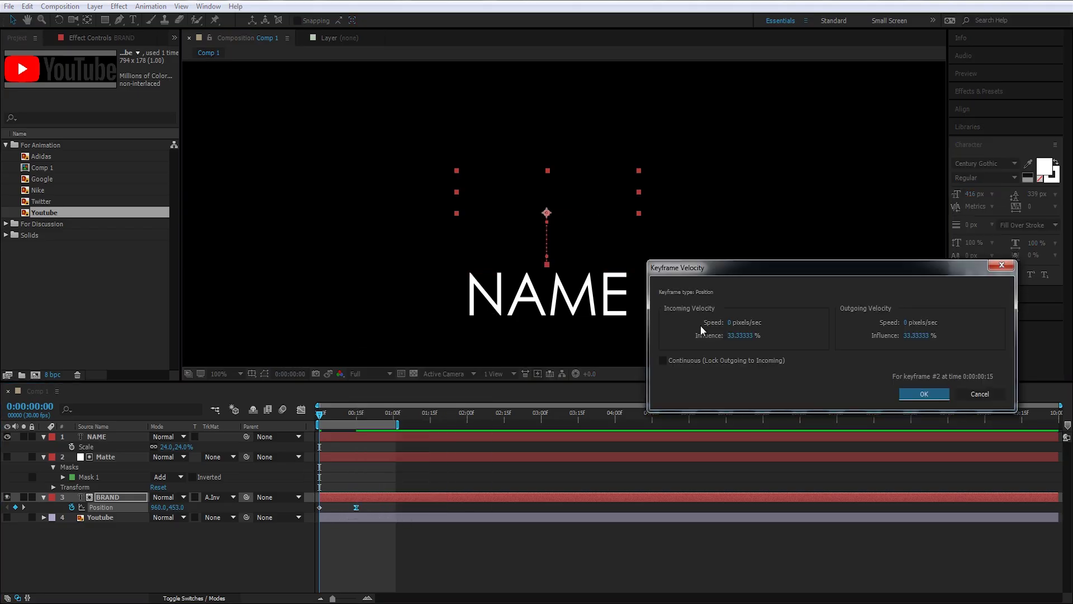
double_click(732, 334)
key(Return)
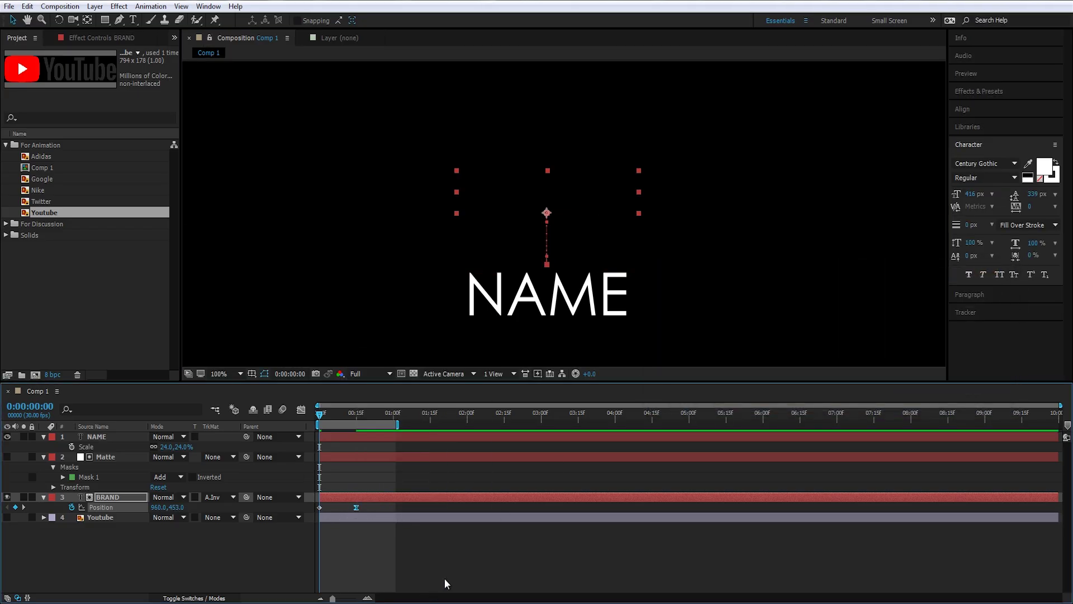
click(444, 578)
drag(322, 415, 420, 442)
Duplicate the Matte layer and place the copy directly above the NAME layer.
click(104, 439)
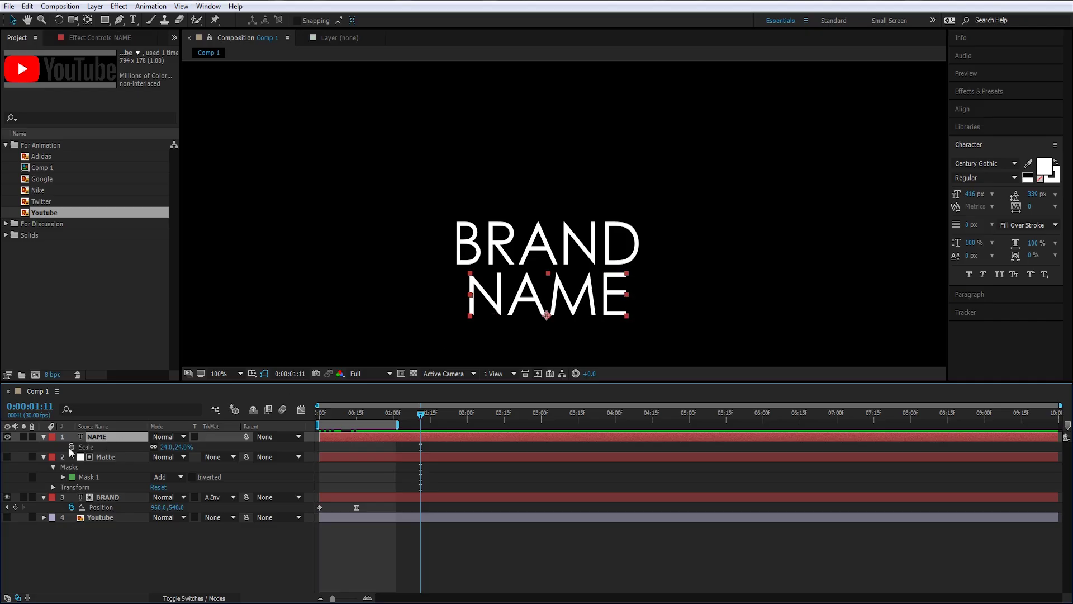
click(90, 456)
key(ctrl+d)
drag(95, 457, 98, 437)
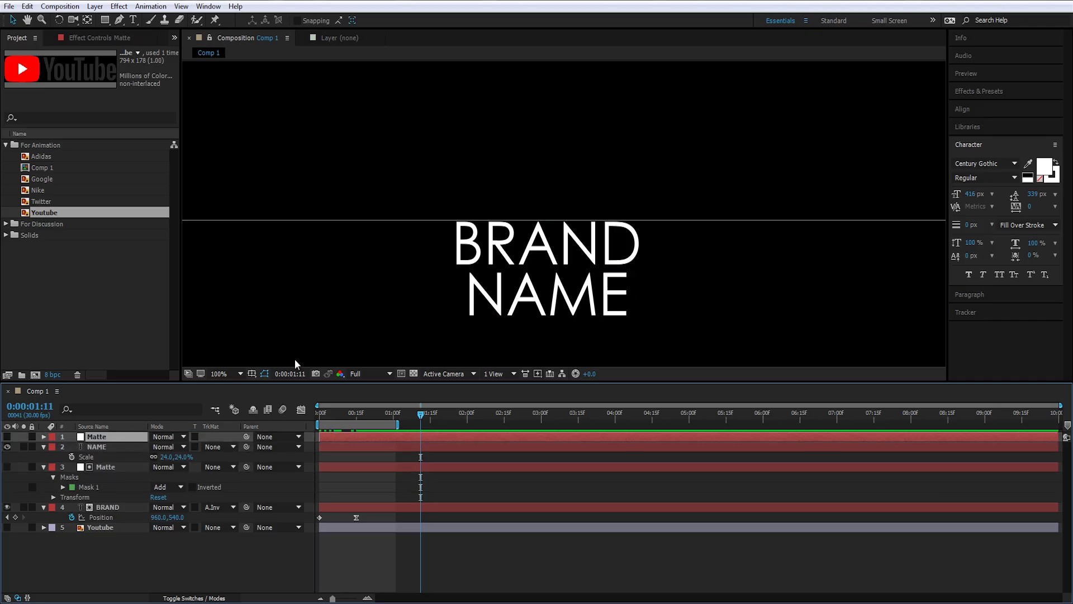
Move the copied matte down so its lower edge lies between BRAND and the top of NAME.
scroll(575, 223, down, 2)
click(580, 218)
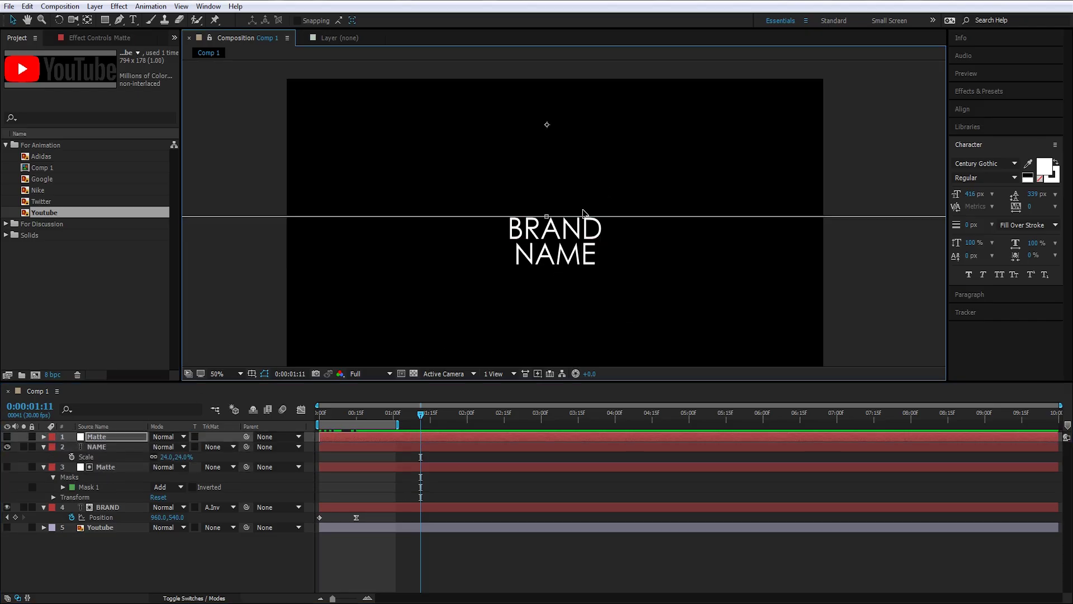
drag(602, 187, 604, 211)
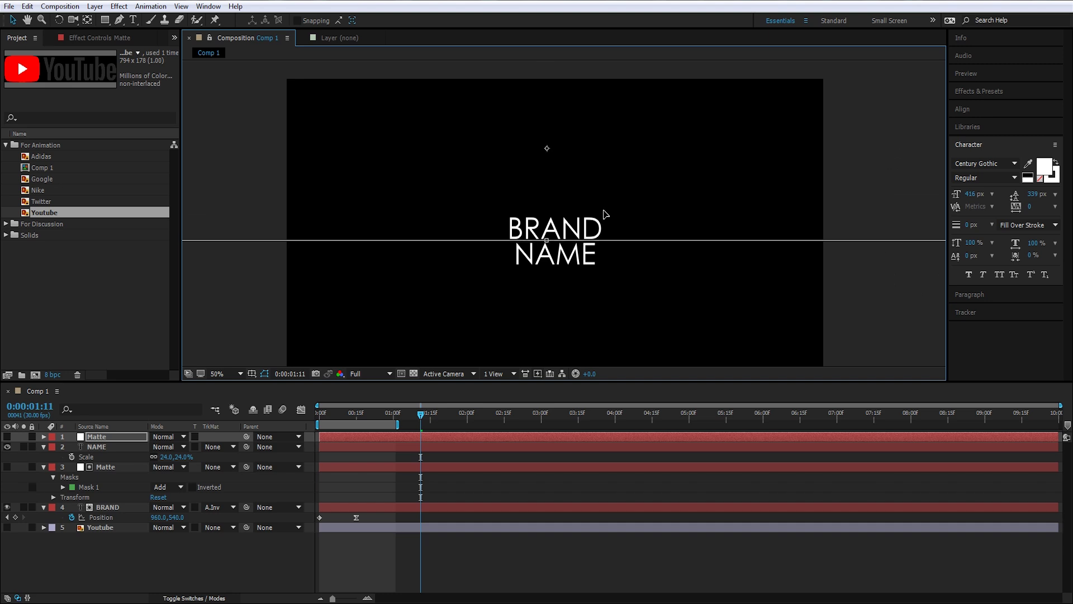
scroll(592, 252, up, 2)
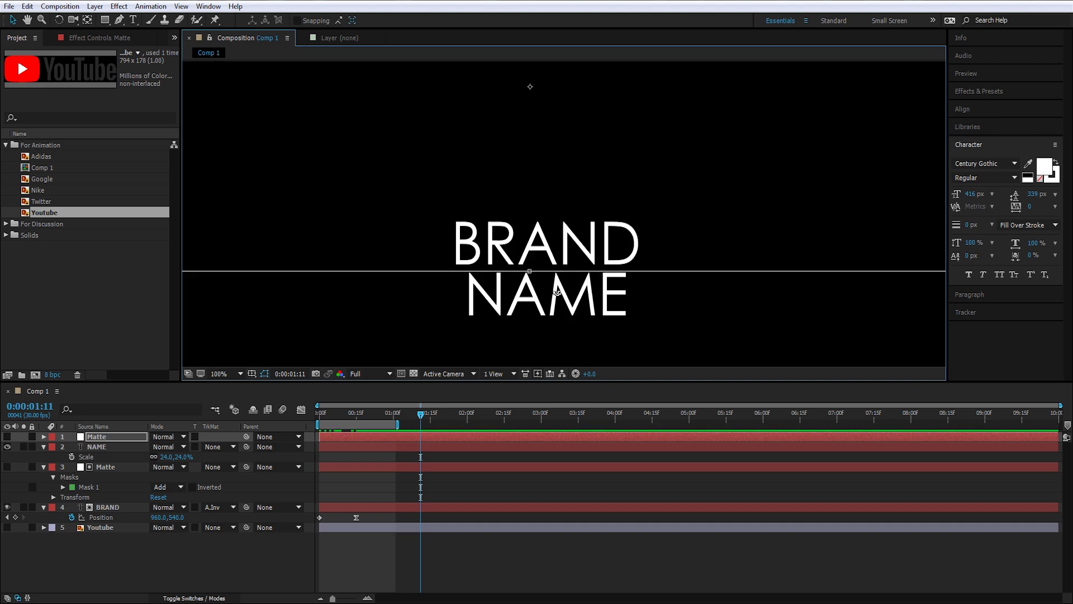
Set the NAME layer's track matte to Alpha Inverted Matte "Matte".
click(222, 459)
click(98, 447)
click(218, 447)
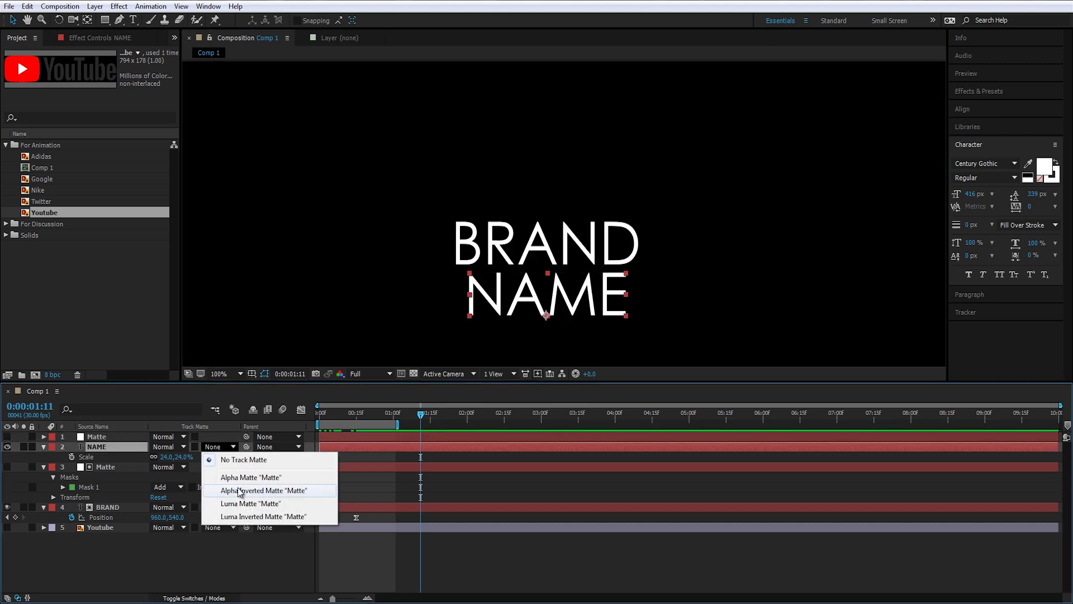
click(240, 490)
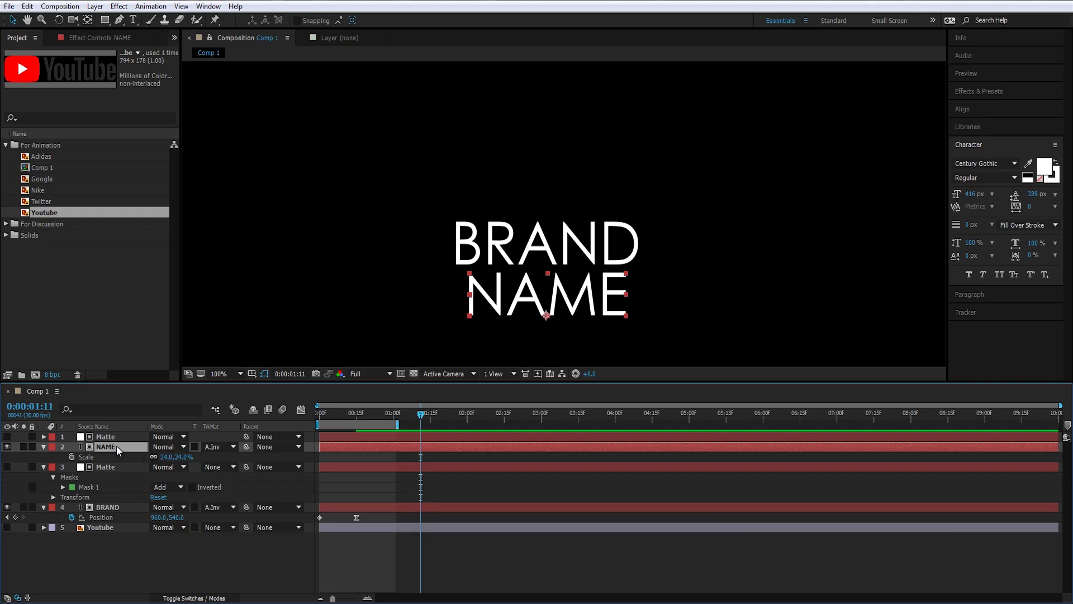
Add Position keyframes of 960, 626 to the NAME layer at frames 0 and 15.
key(alt+shift+p)
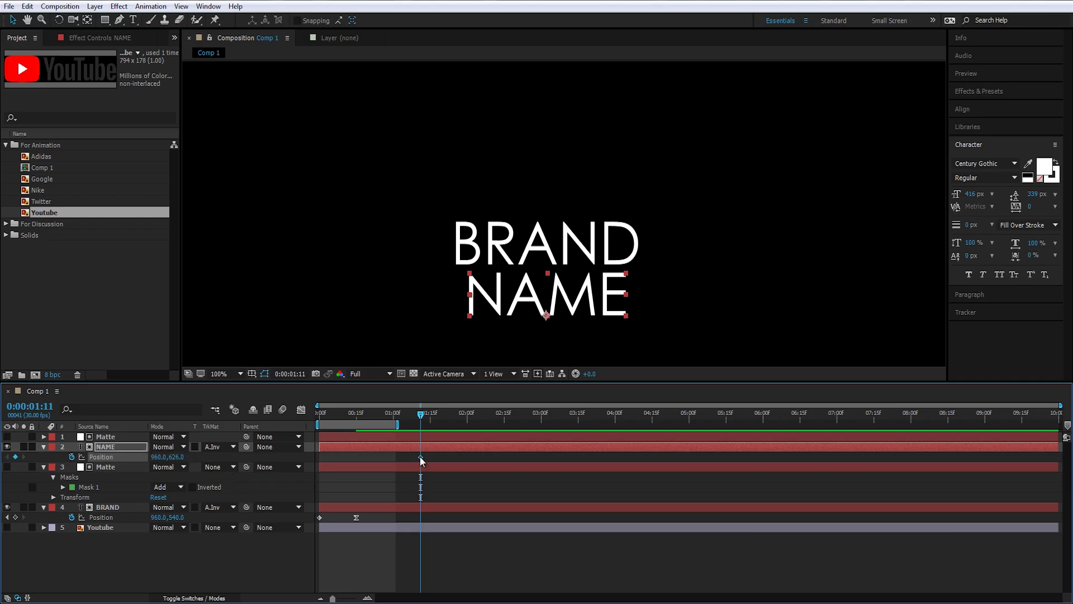
drag(420, 456, 321, 459)
click(357, 416)
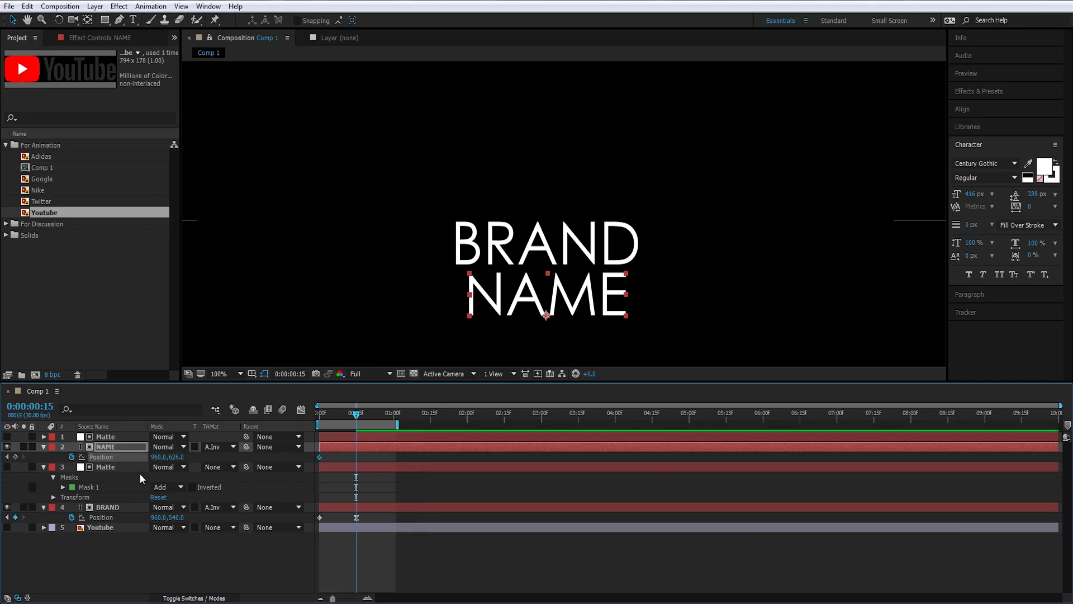
click(112, 449)
click(15, 457)
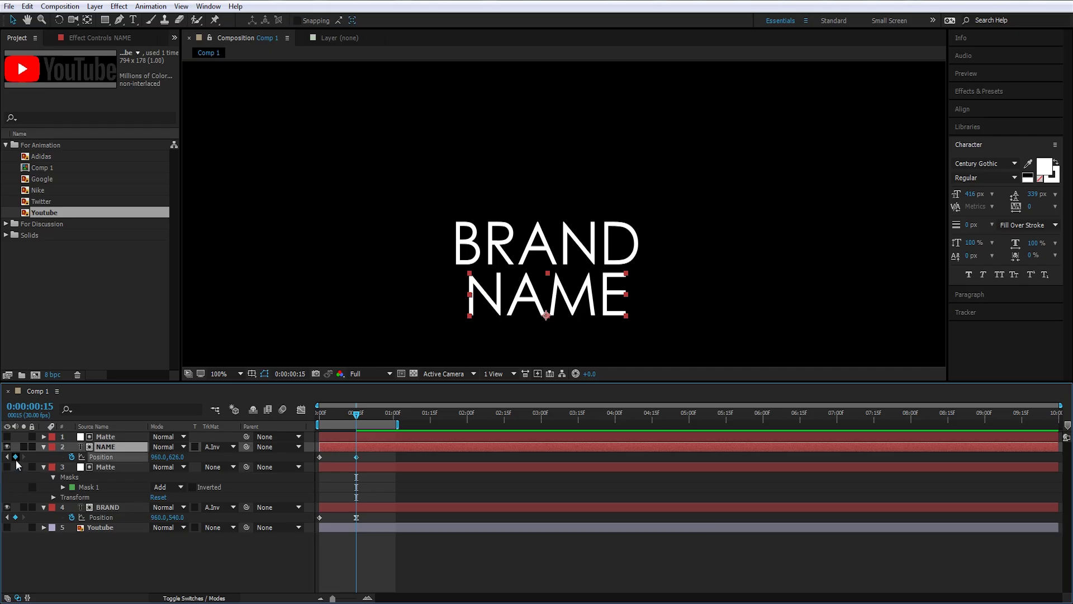
Move the NAME layer up to position 960, 548 at frame 0 so the inverted matte hides it, and preview the reveal.
click(7, 456)
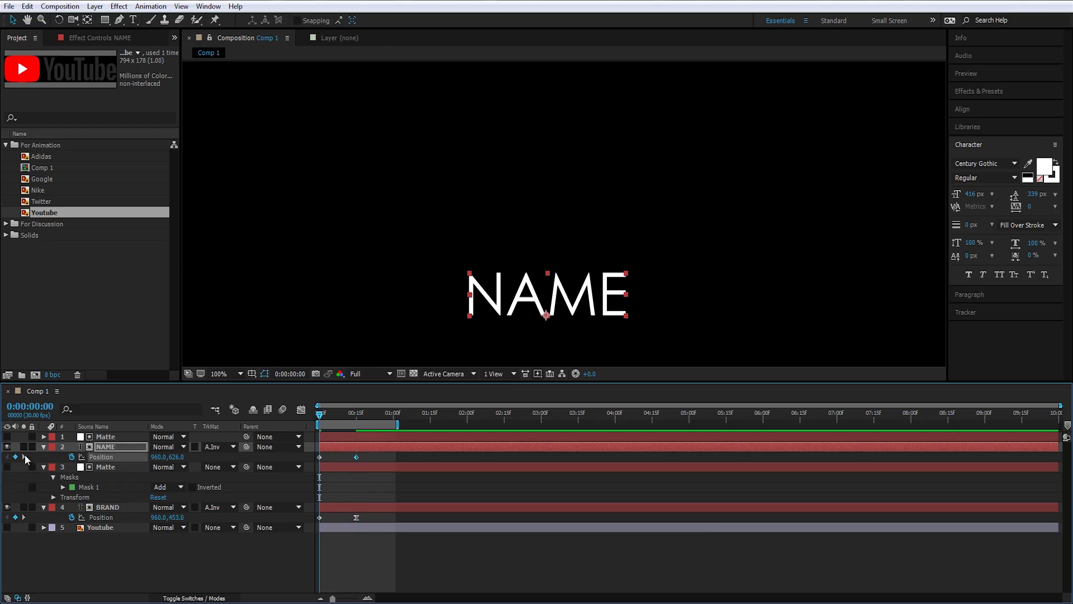
click(24, 457)
click(7, 457)
click(24, 457)
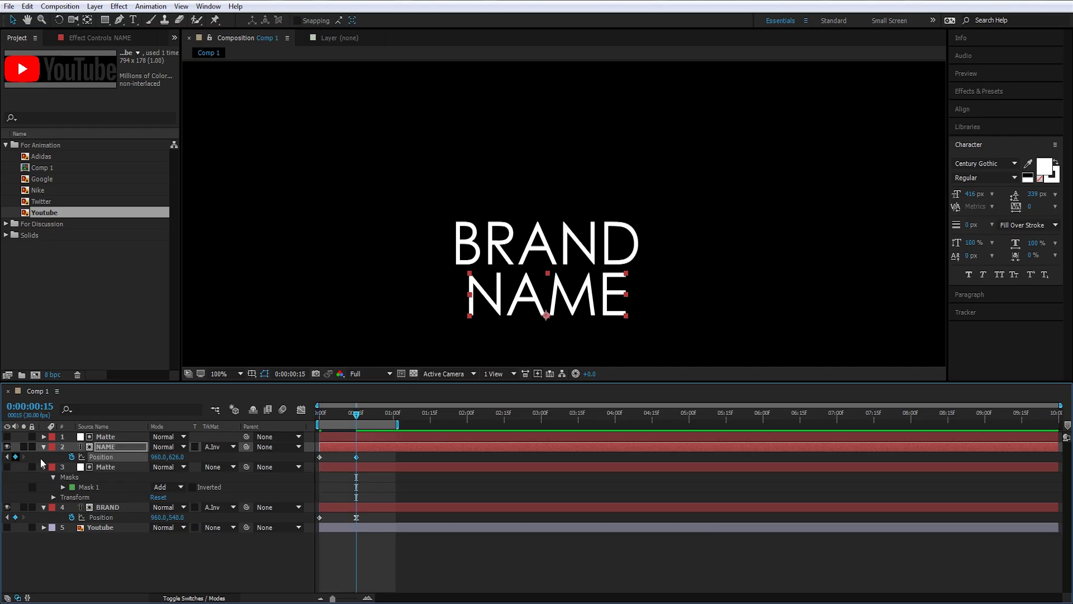
click(8, 456)
key(space)
key(space)
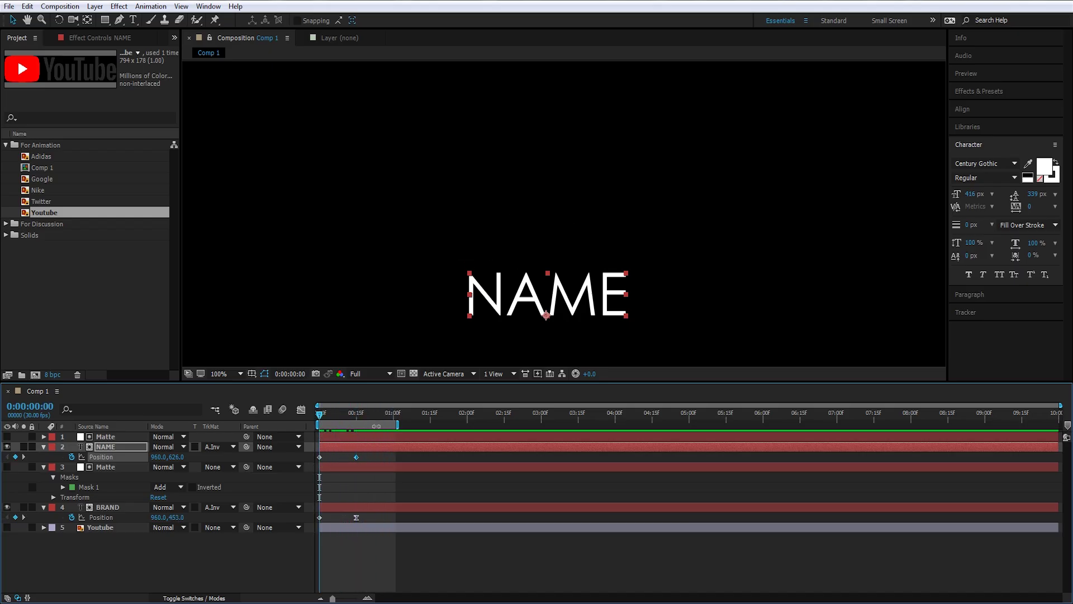
key(space)
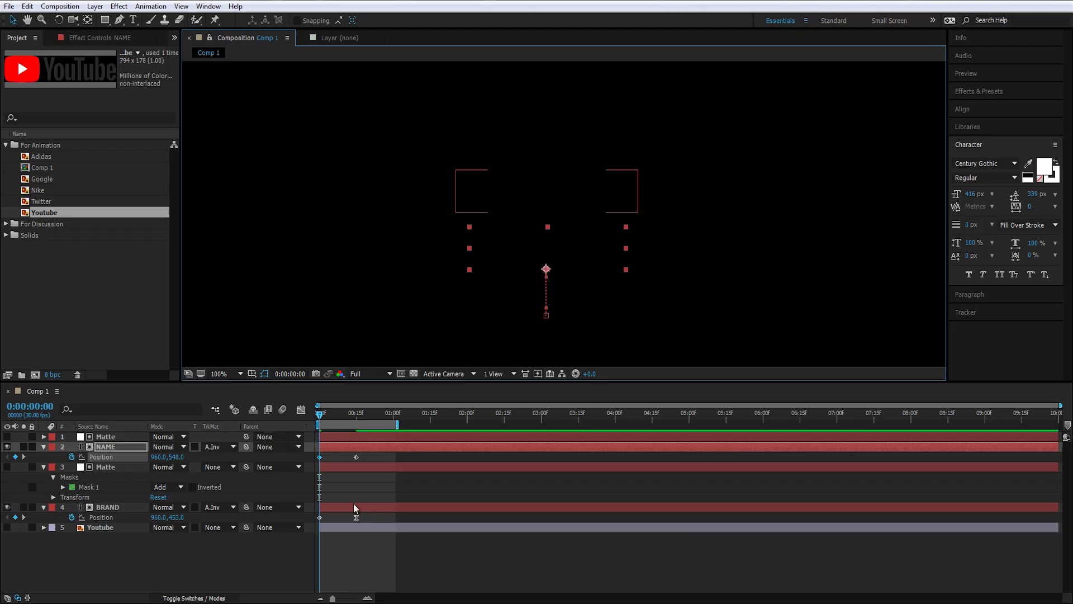
key(space)
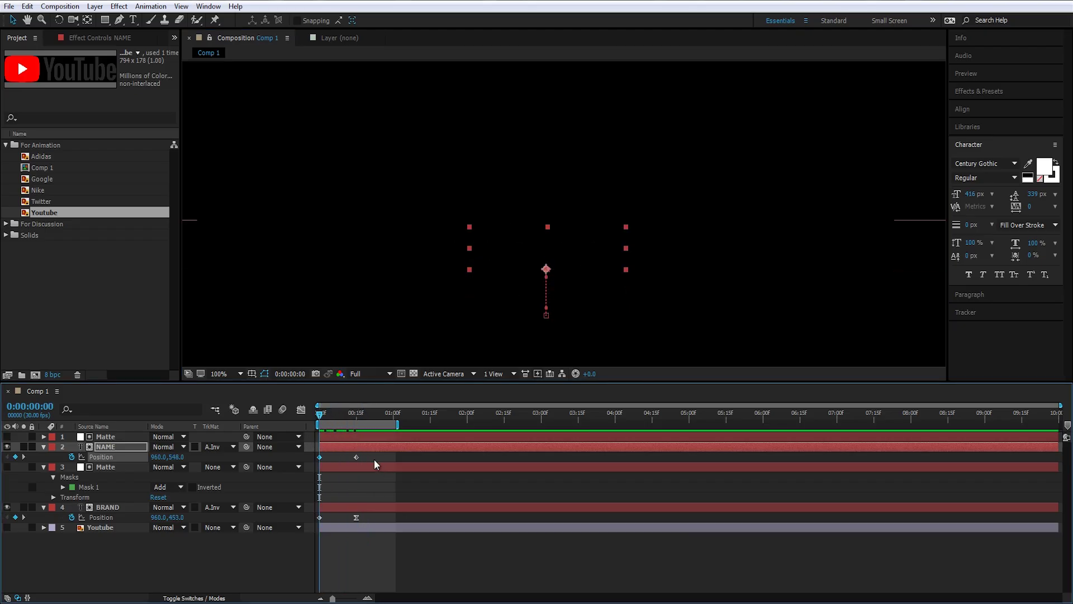
Ease the NAME layer's Position keyframe at frame 15 through its Keyframe Velocity settings, and preview the reveal of both words.
right_click(357, 457)
click(406, 434)
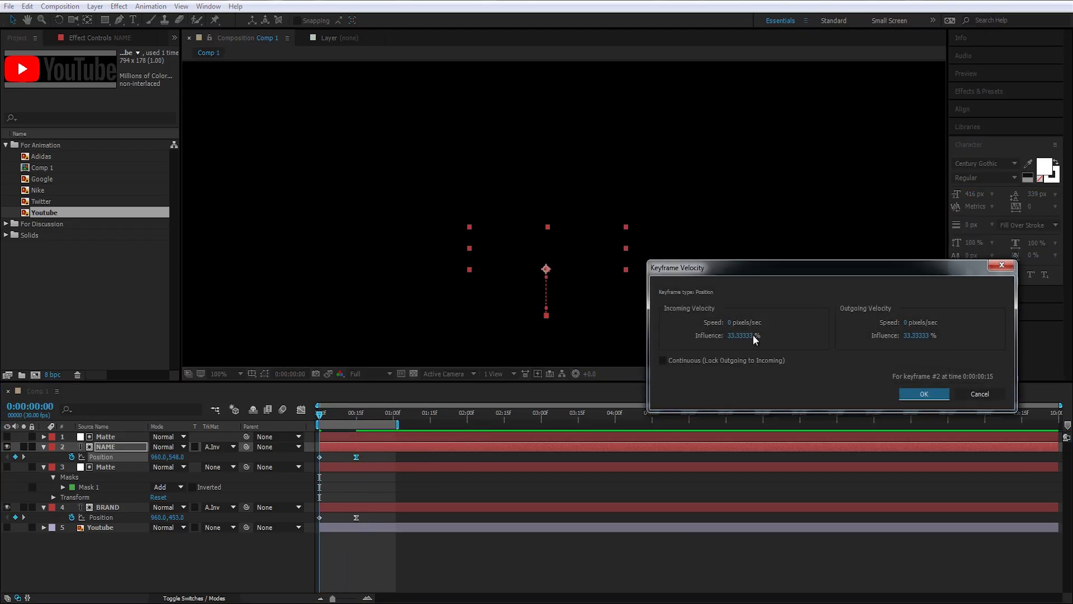
key(Return)
click(414, 548)
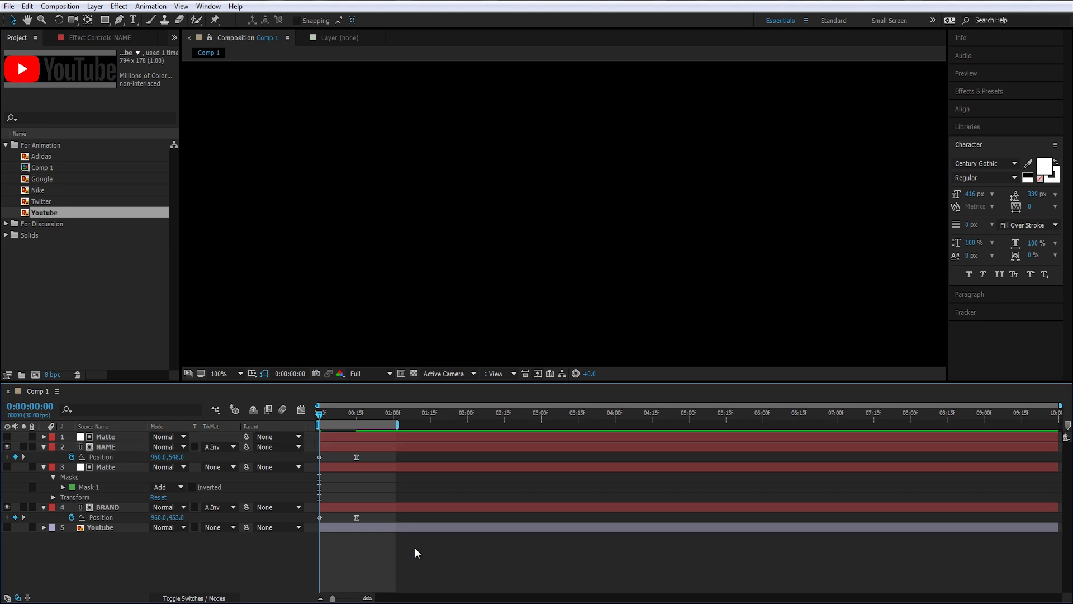
key(space)
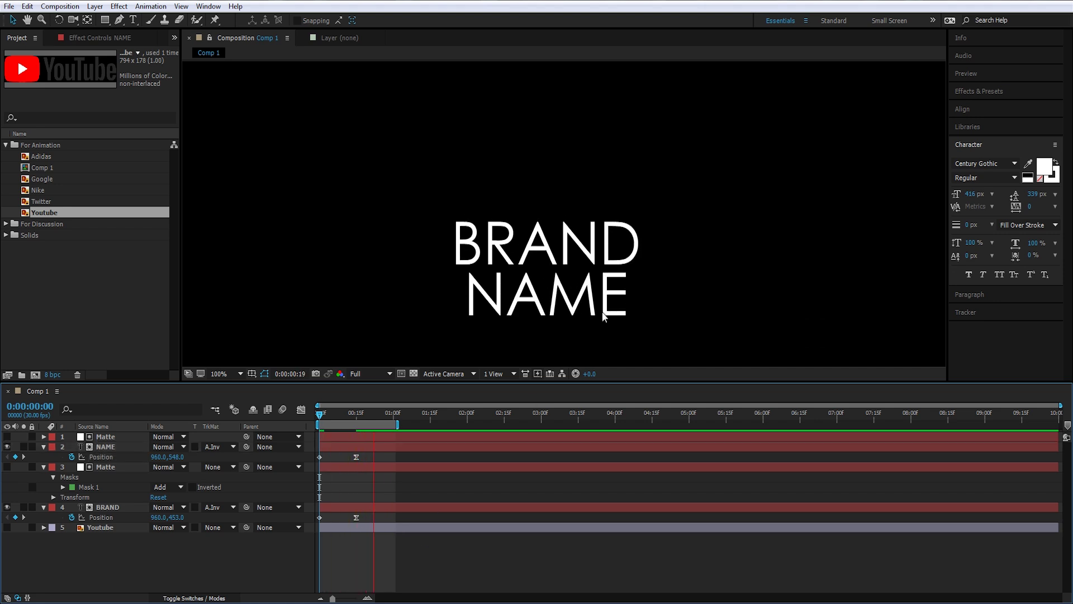
scroll(601, 313, down, 2)
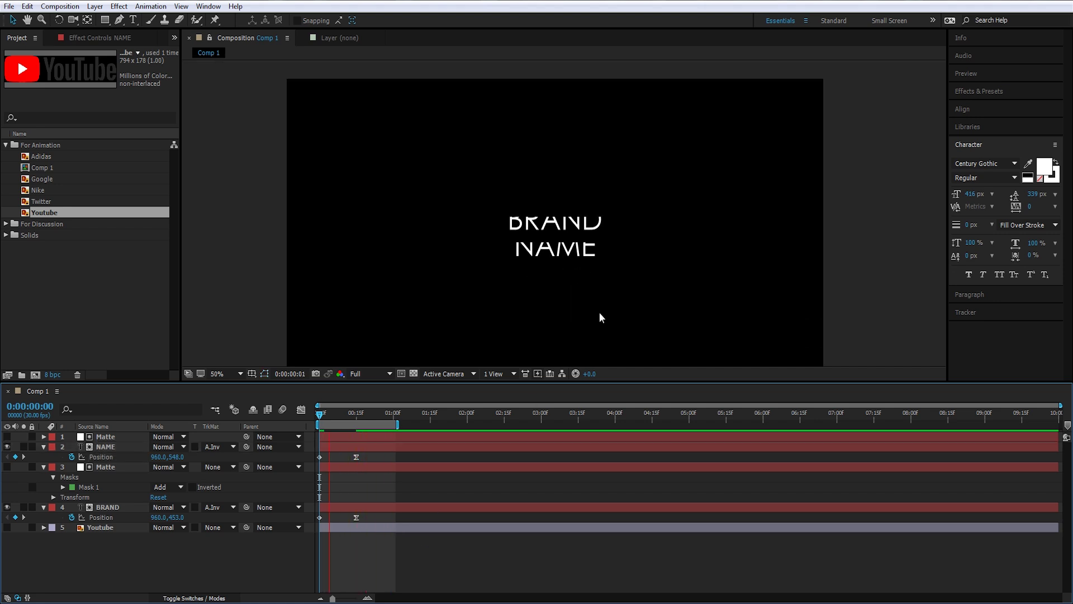
Shift the NAME layer together with the Matte layer above it to start at frame 5, and preview the staggered reveal.
click(342, 415)
drag(342, 415, 331, 416)
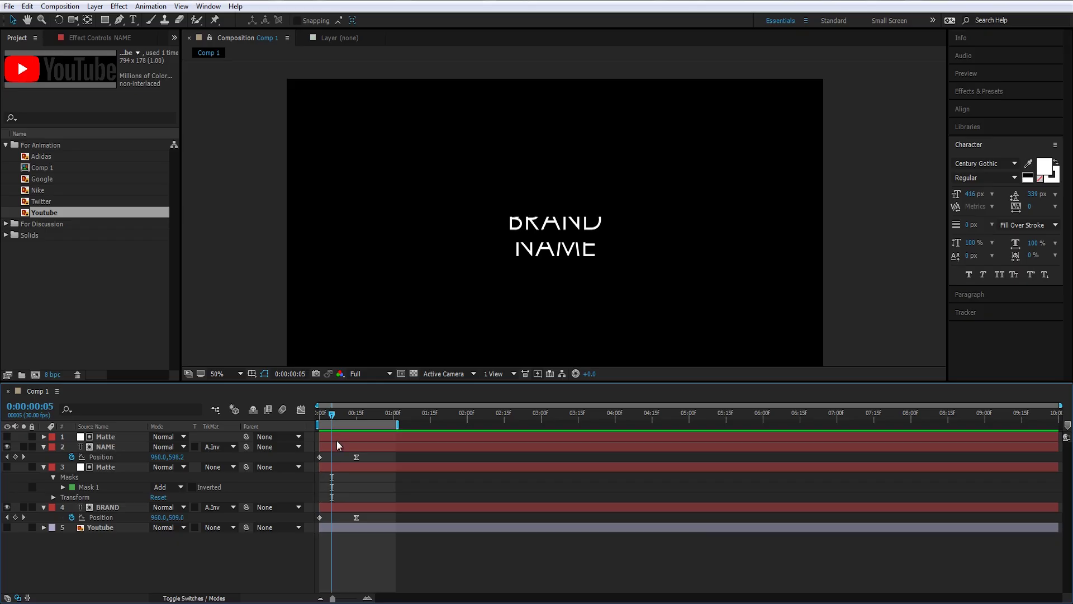
click(106, 447)
shift+click(106, 437)
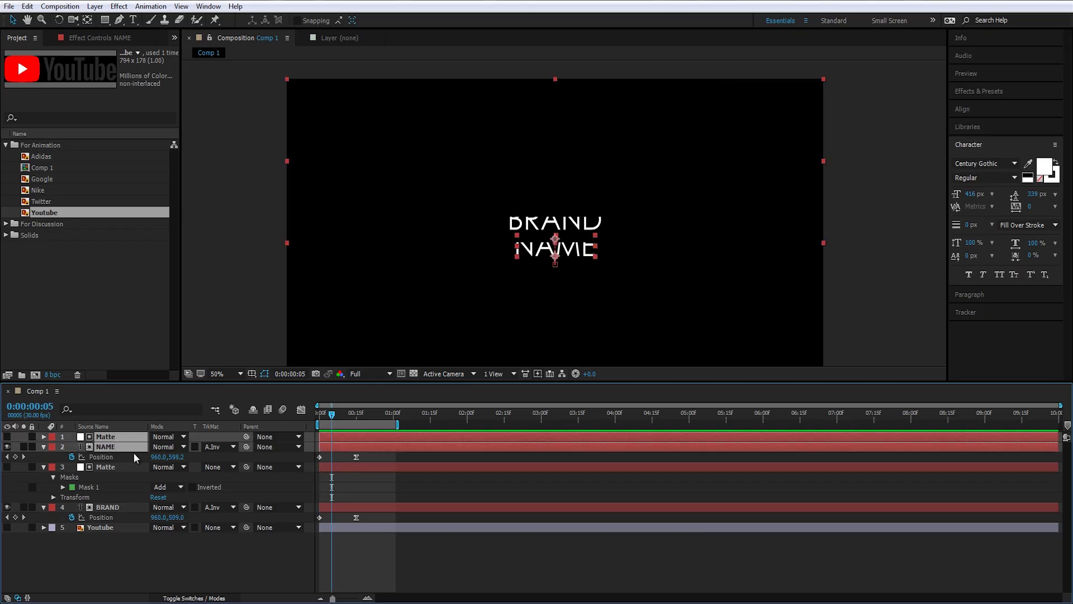
drag(346, 449, 350, 450)
click(346, 457)
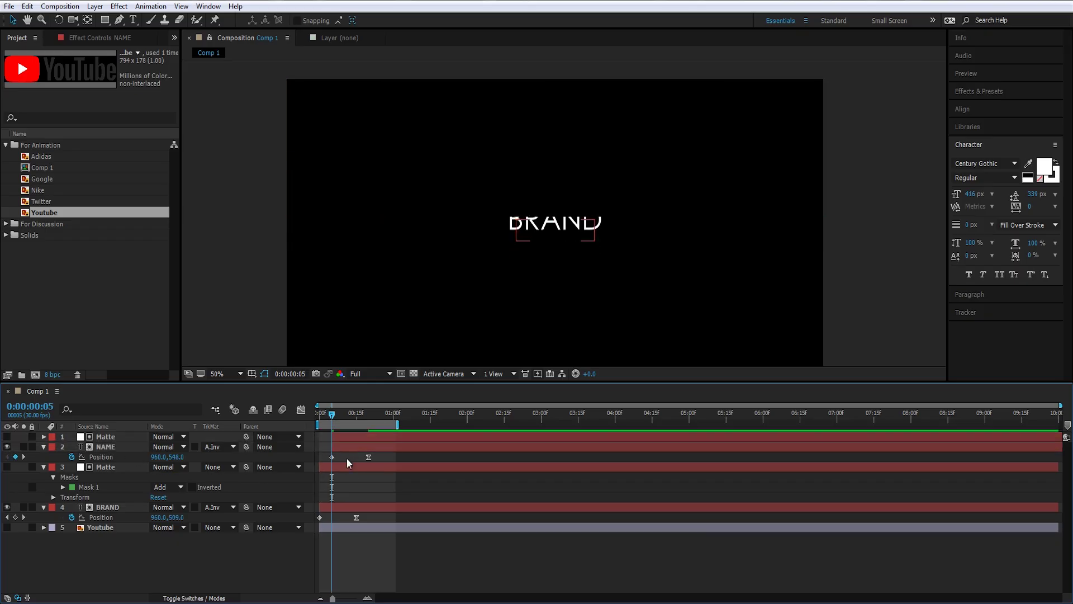
key(space)
Enable motion blur on the NAME and BRAND layers and for the whole composition, and preview the blurred reveal.
key(F4)
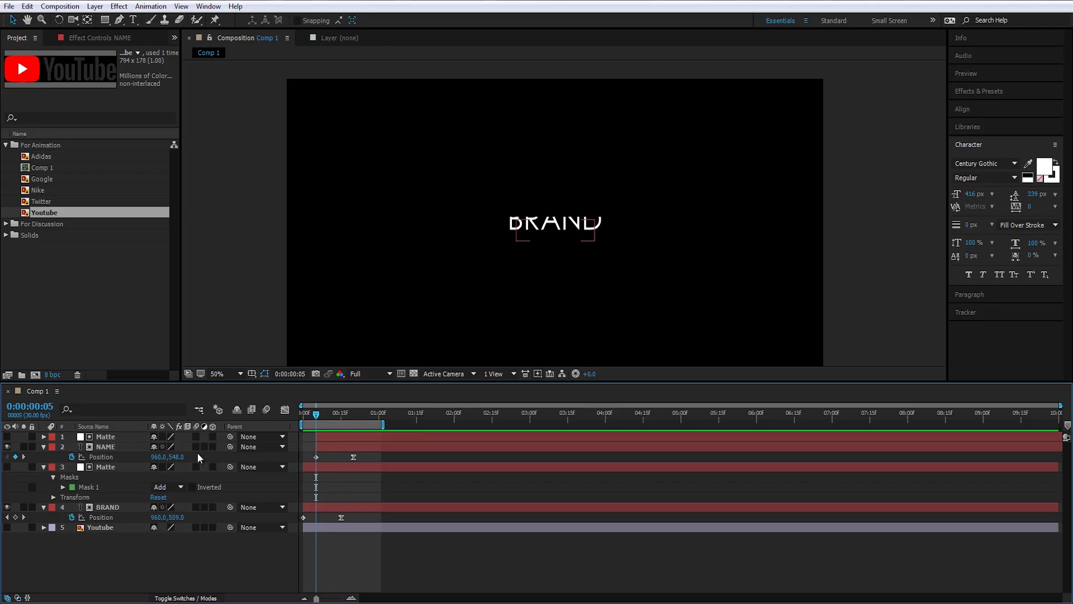
click(195, 447)
click(196, 506)
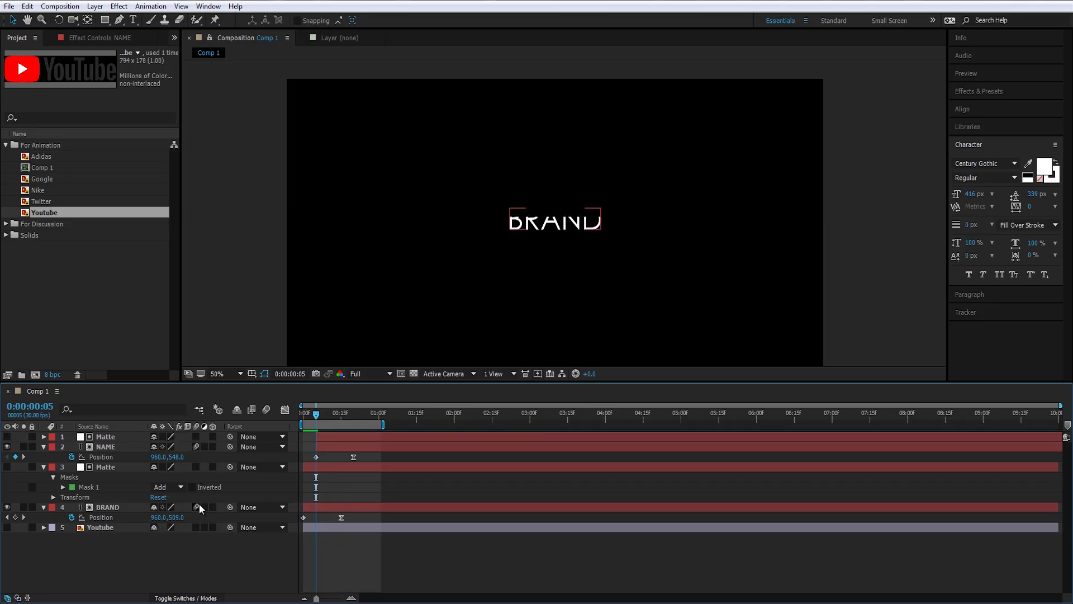
click(268, 411)
key(space)
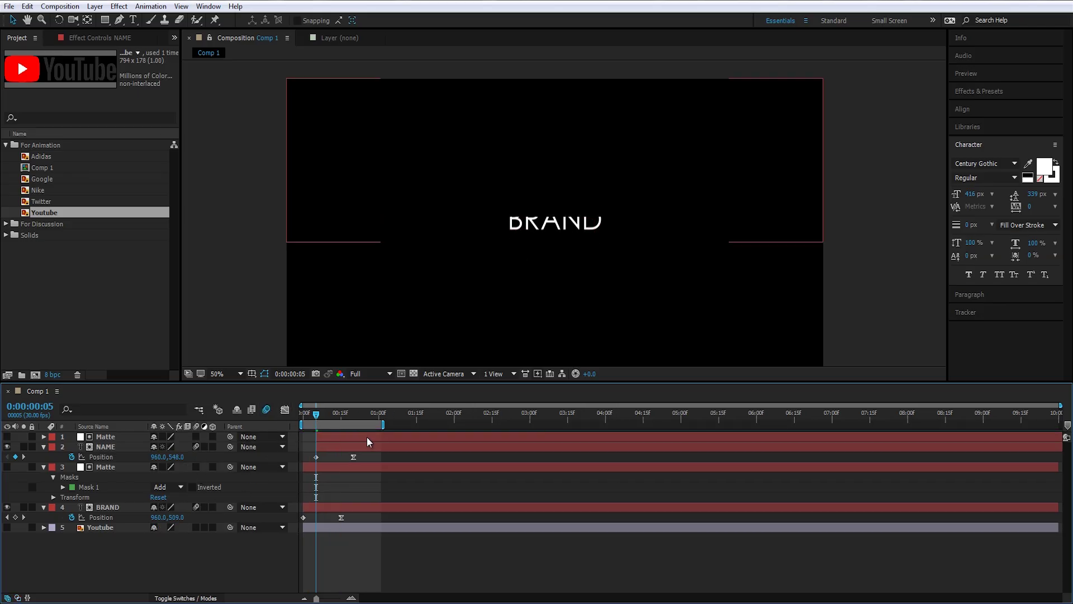
key(space)
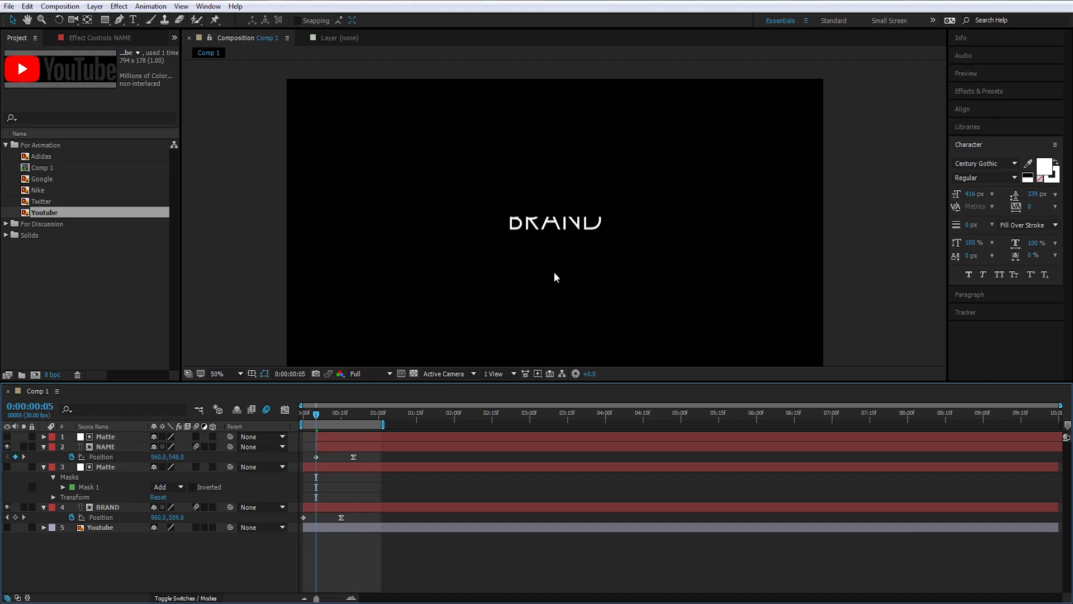
scroll(575, 261, up, 2)
key(space)
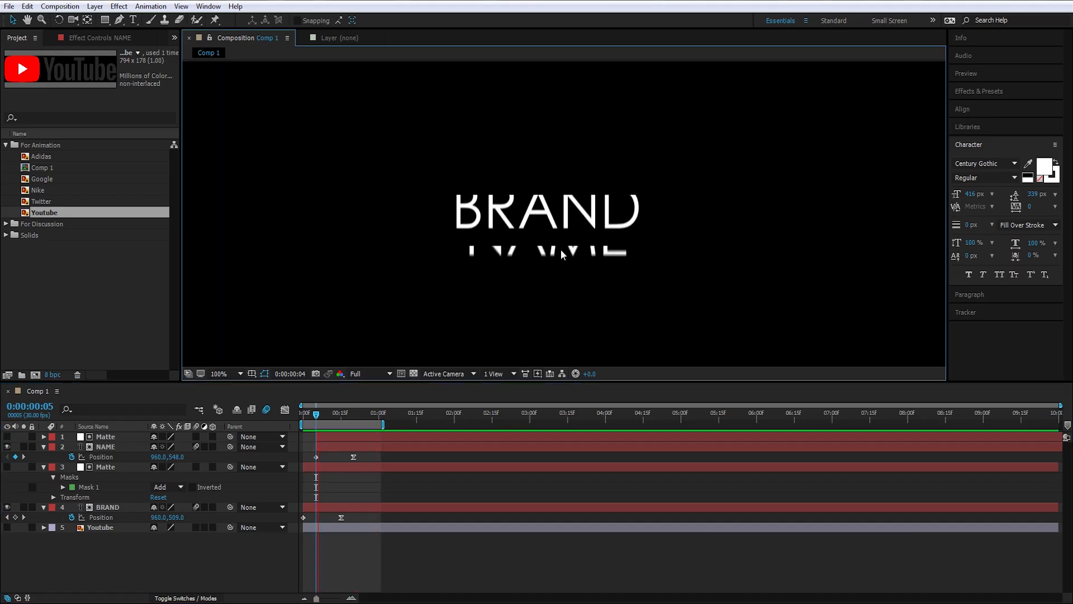
key(space)
Increase the motion blur shutter angle in Comp 1's advanced composition settings and preview the animation.
click(81, 168)
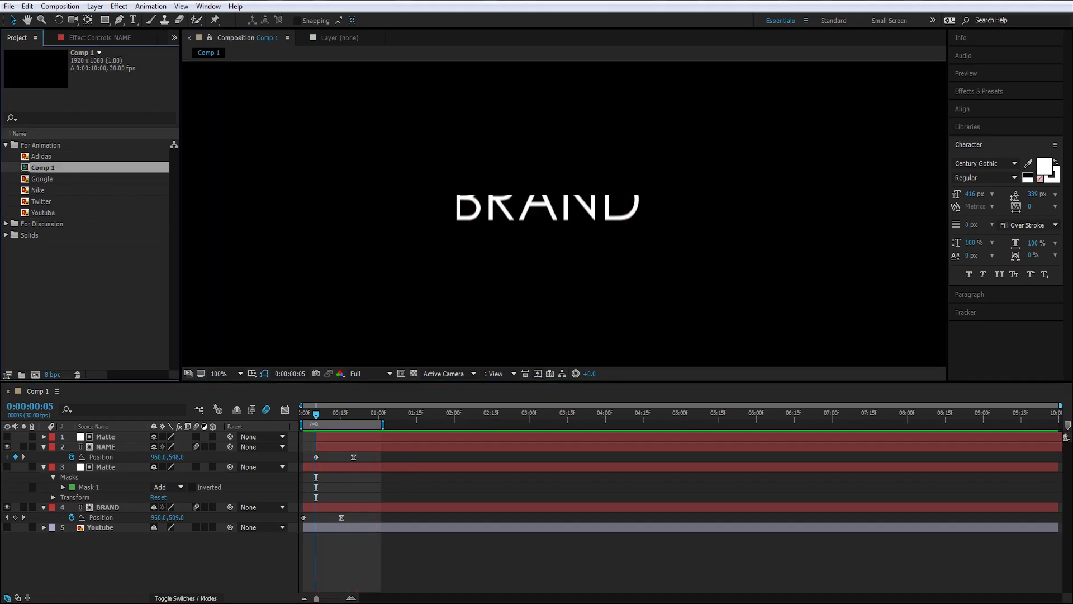
key(space)
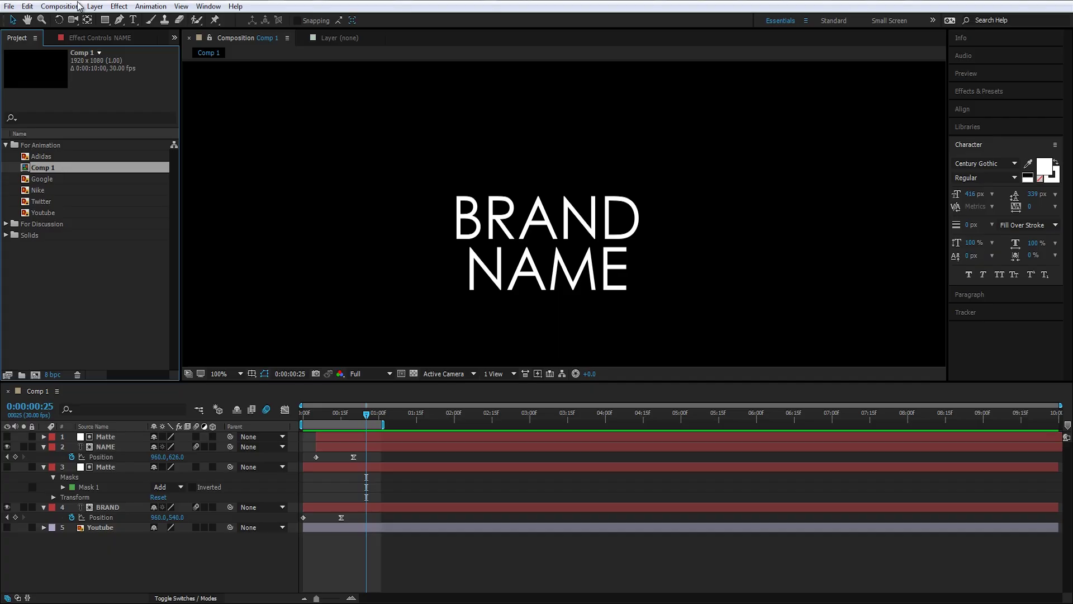
click(60, 6)
click(62, 30)
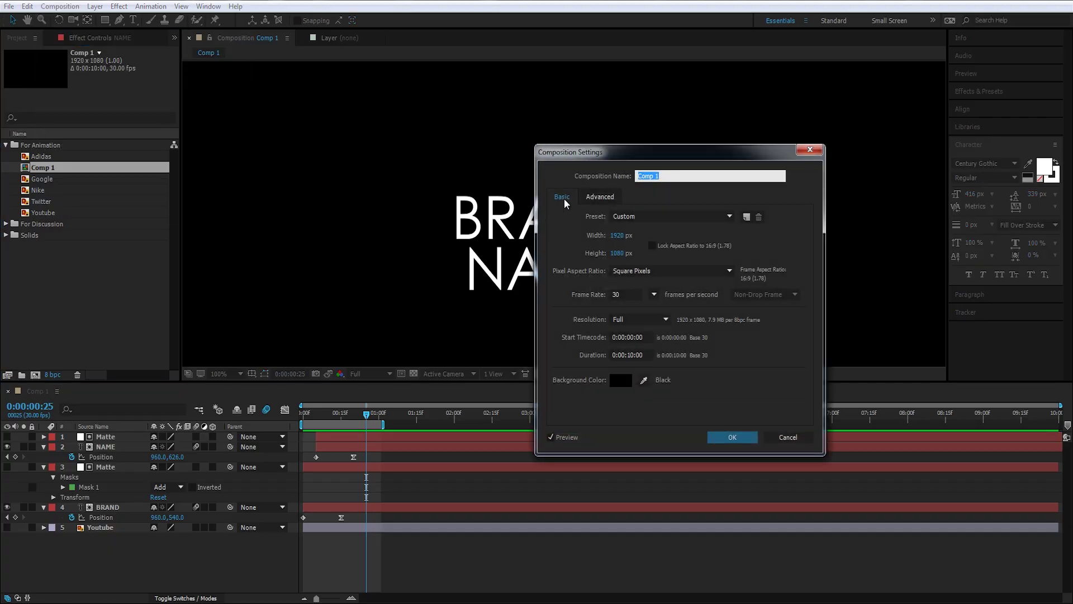
click(600, 196)
drag(648, 157, 841, 178)
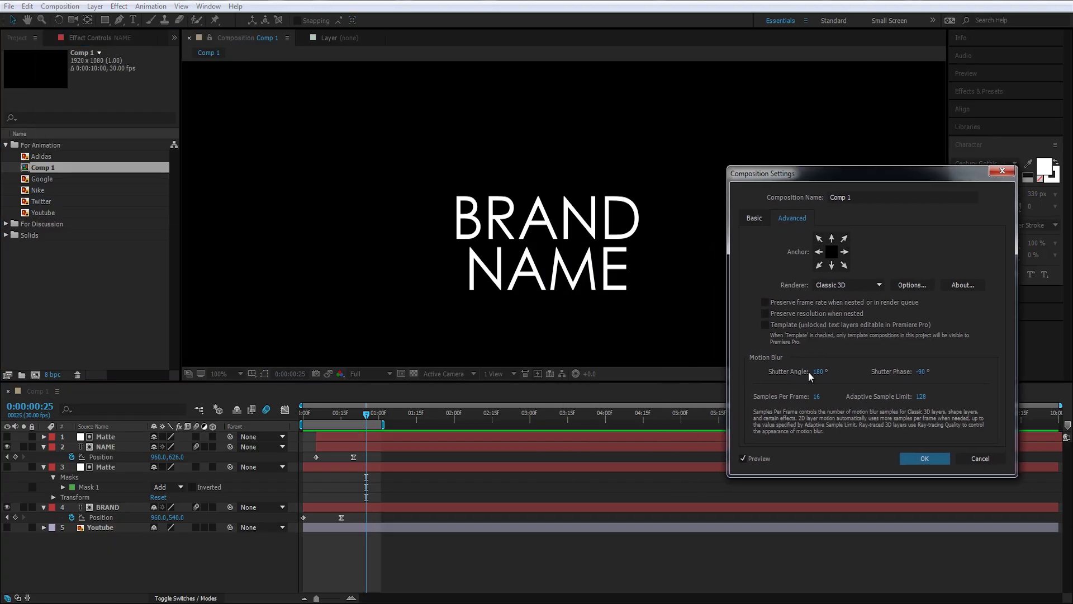
click(819, 372)
key(Return)
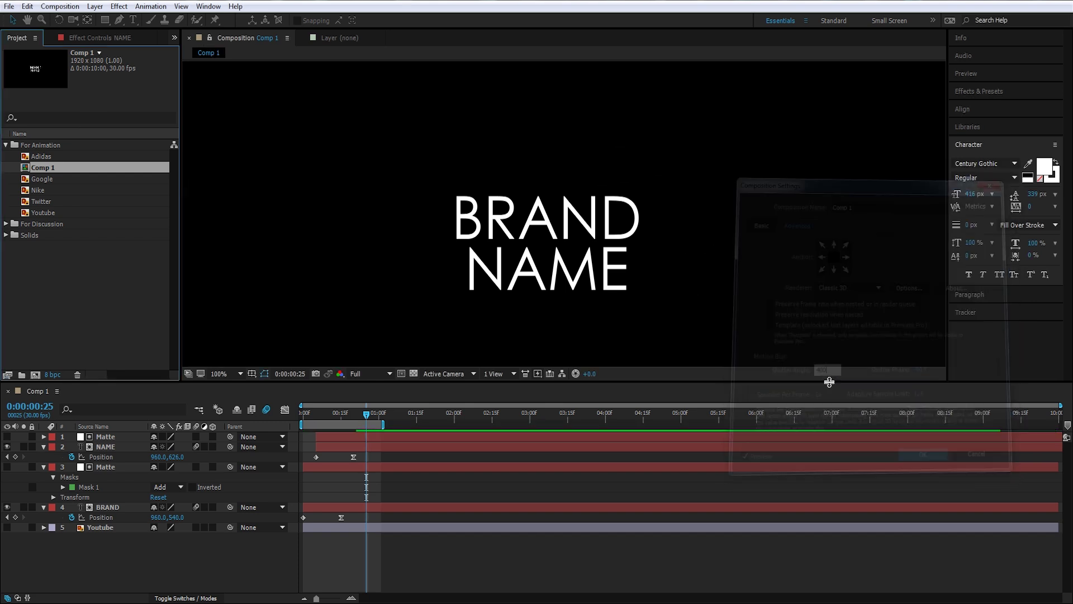
key(space)
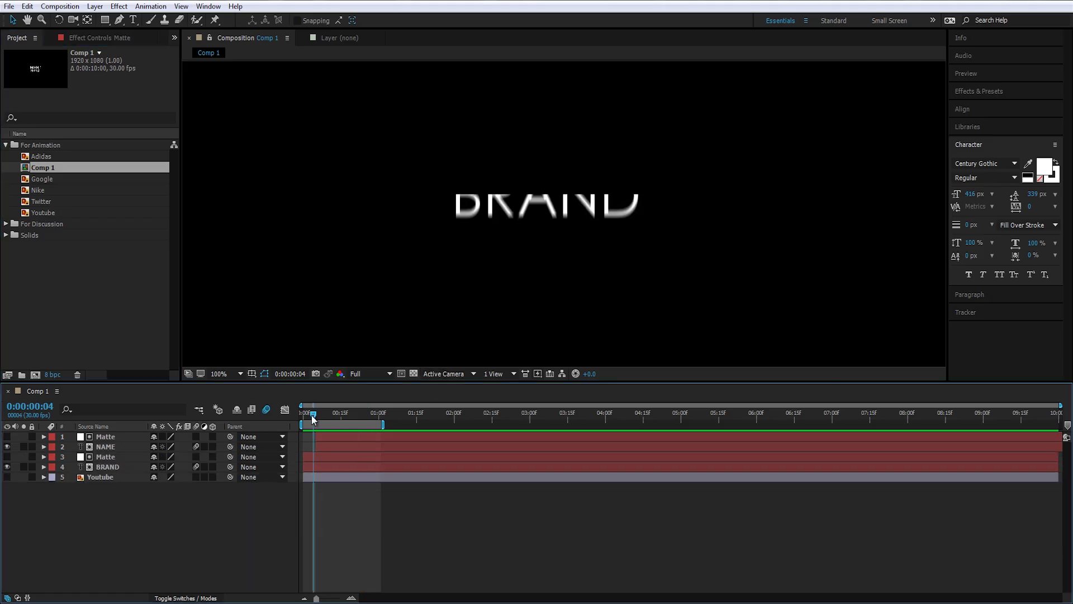
Scrub through the finished reveal, remove the text and matte layers, and show the Youtube logo layer.
drag(305, 423, 372, 430)
click(109, 468)
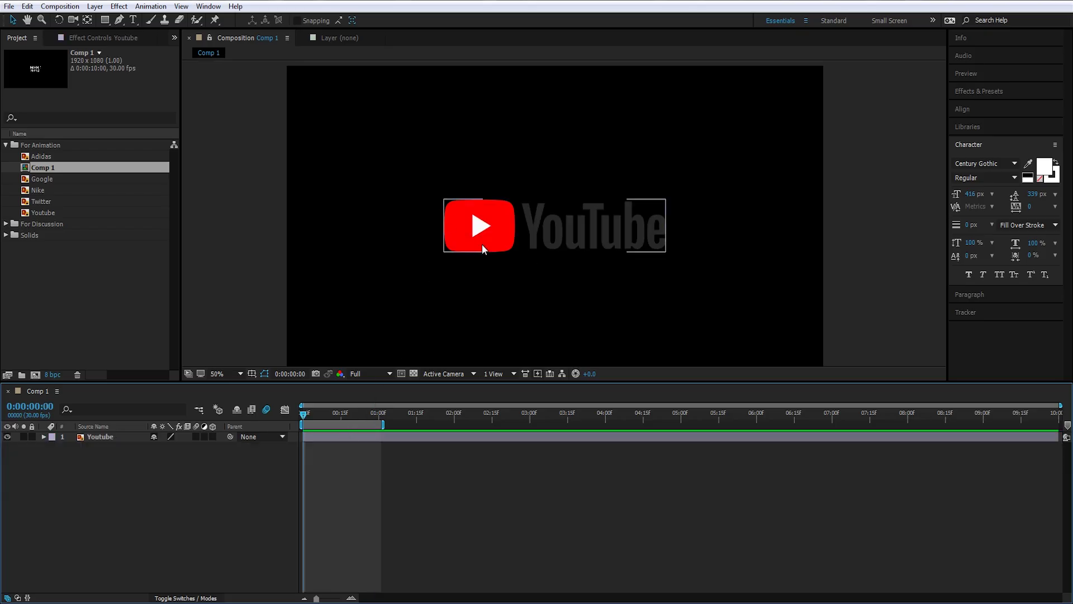
Duplicate the Youtube layer and draw rectangular masks around the red play icon on the upper copy and the wordmark on the lower one.
click(478, 223)
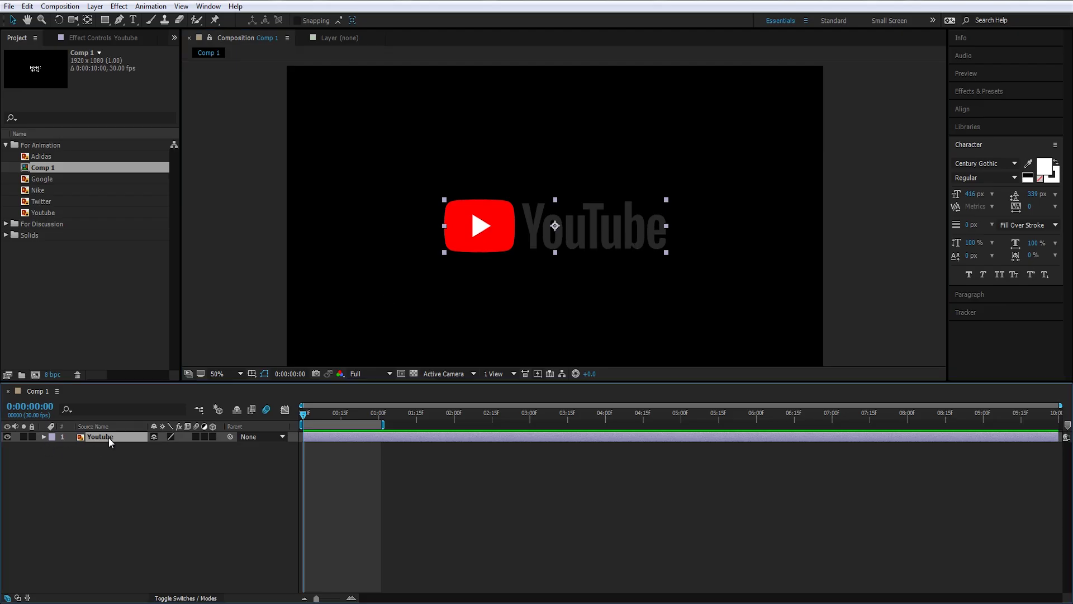
key(ctrl+d)
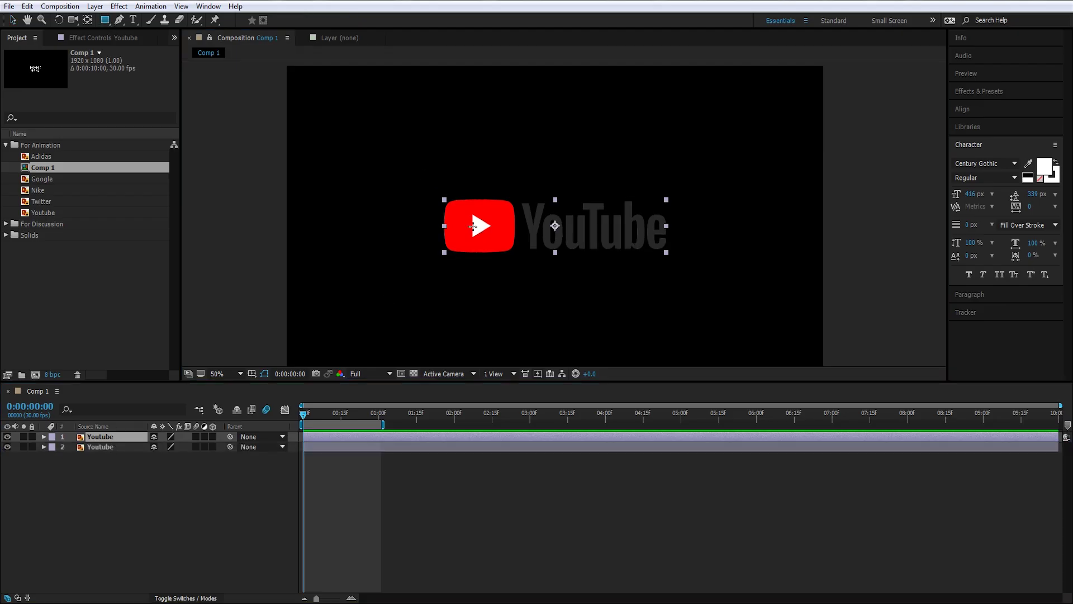
drag(412, 182, 520, 275)
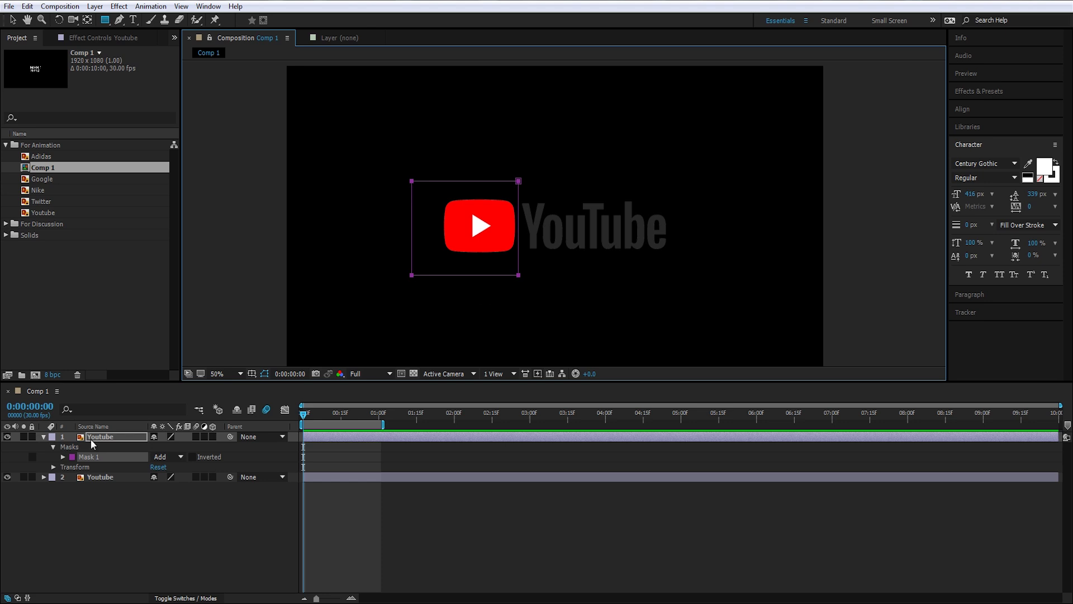
click(100, 476)
drag(695, 183, 524, 281)
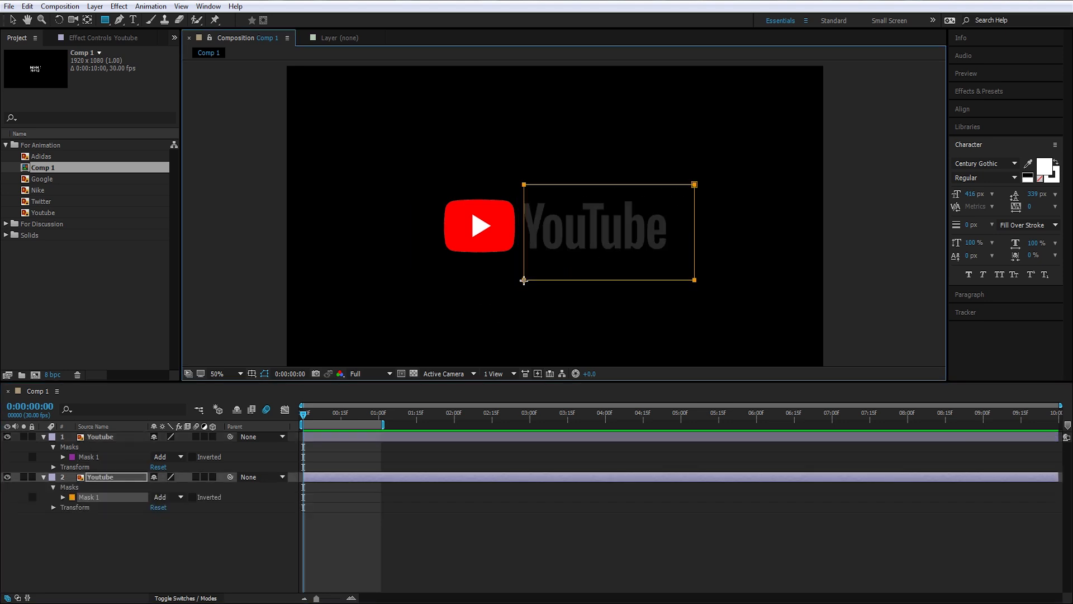
key(v)
Rename the upper Youtube layer, which holds the play icon, to "play" and collapse the properties of both layers.
click(102, 437)
key(Return)
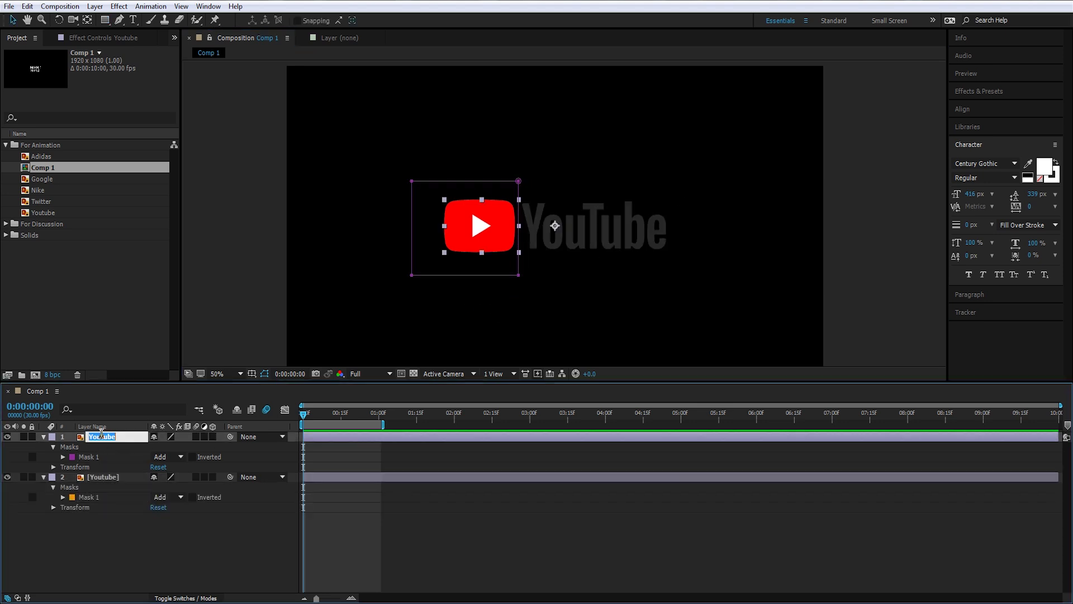
text(play)
key(Return)
key(ctrl+grave)
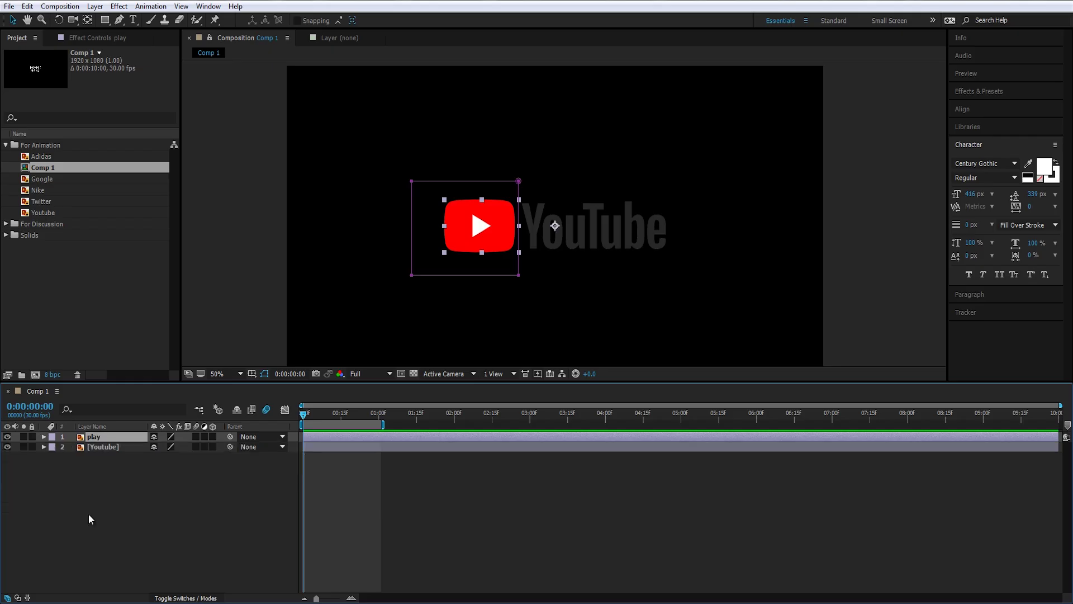
click(119, 445)
click(117, 437)
click(123, 482)
Move the play layer's anchor point to the middle of the white triangle in the red icon.
click(105, 438)
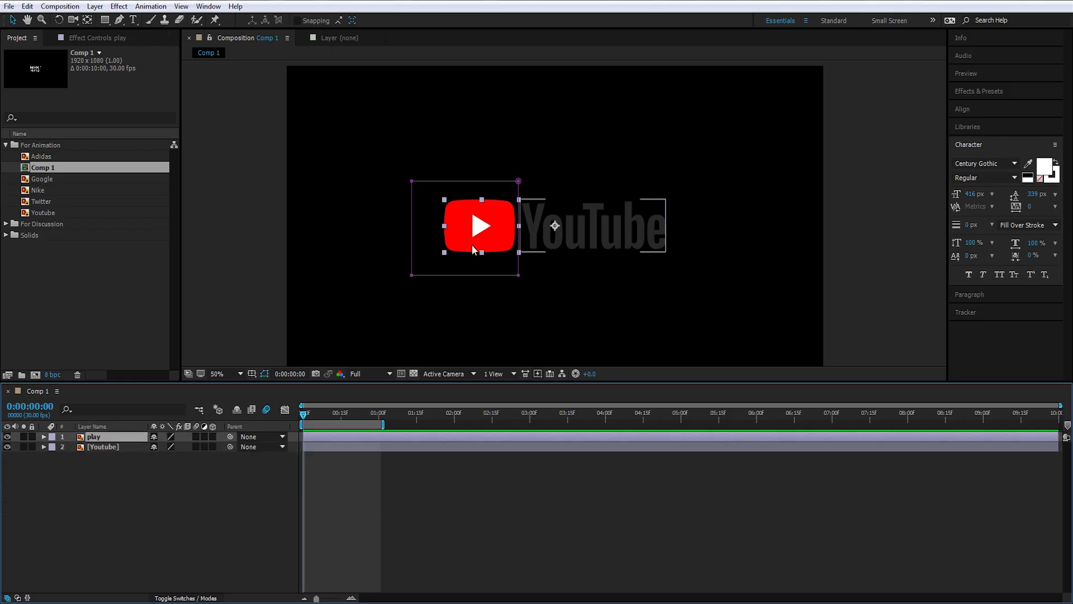
scroll(534, 259, up, 1)
scroll(603, 256, up, 1)
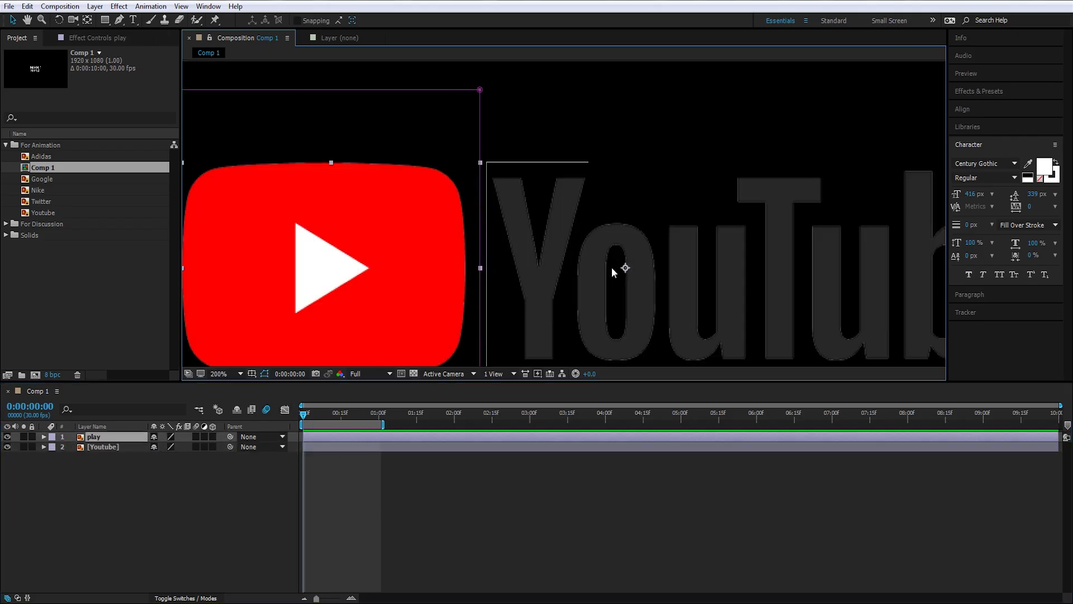
key(y)
drag(625, 269, 367, 245)
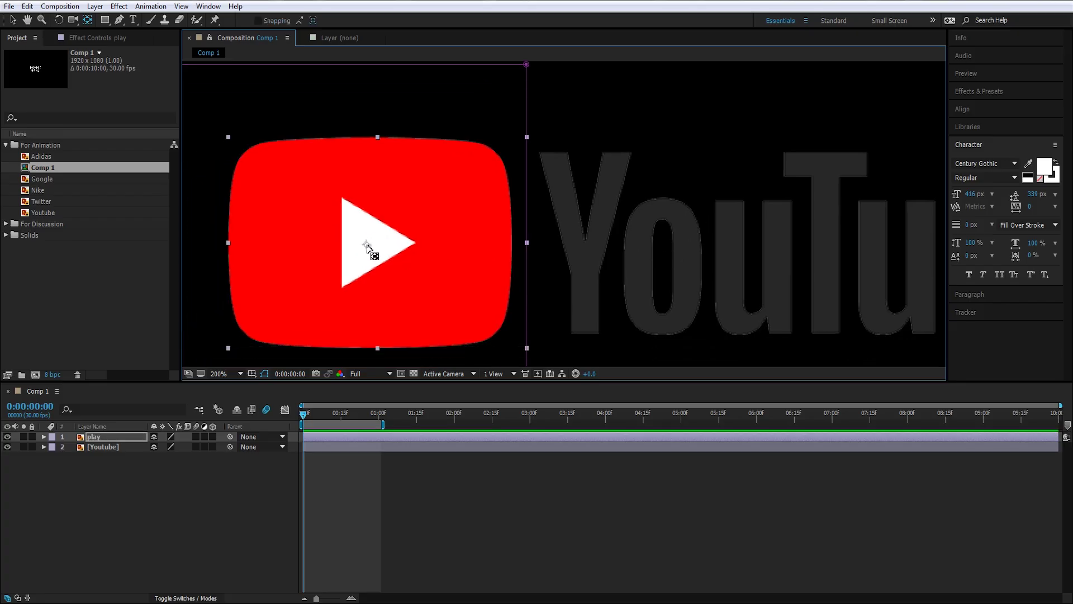
Move the lower Youtube layer's anchor point to the centre of the YouTube wordmark.
key(ctrl+Down)
key(comma)
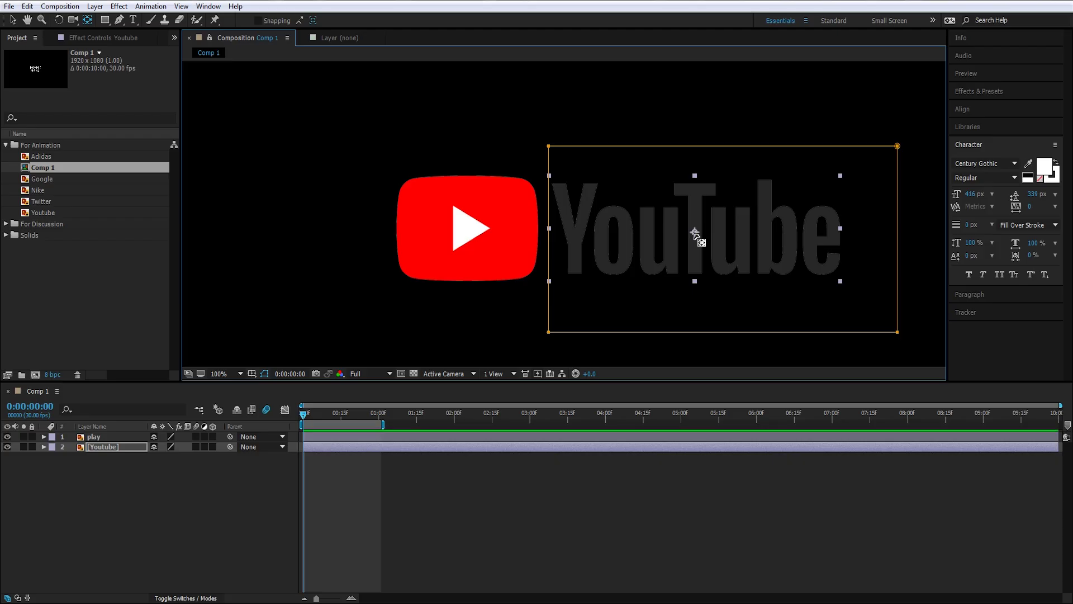
key(v)
Show the title/action safe guides and centre both the YouTube wordmark and the play icon on the composition's centre mark.
click(252, 374)
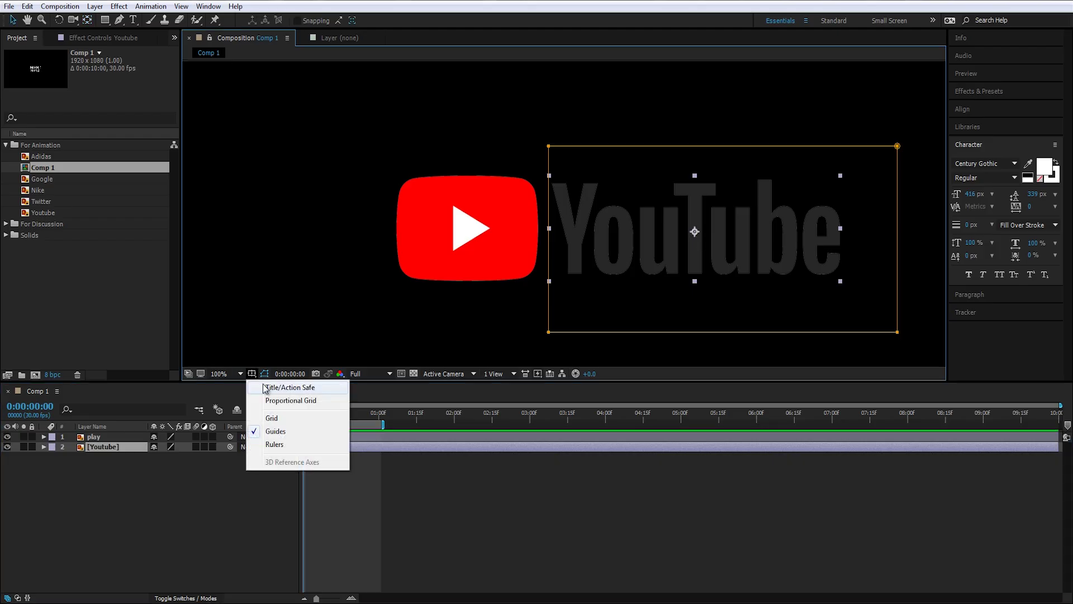
click(263, 385)
scroll(726, 274, down, 1)
scroll(719, 269, up, 1)
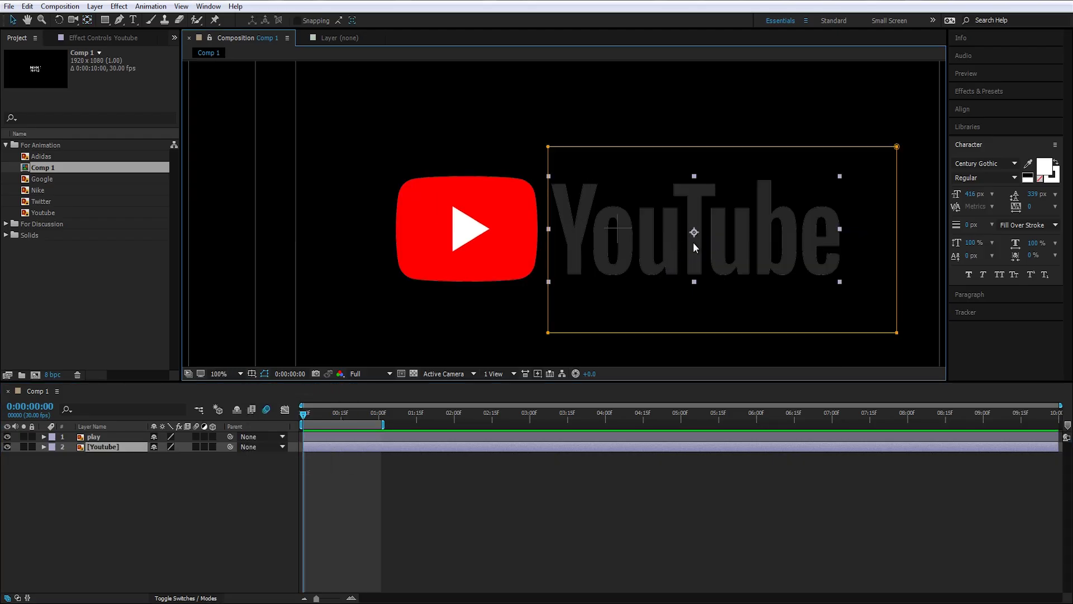
drag(772, 234, 709, 233)
key(period)
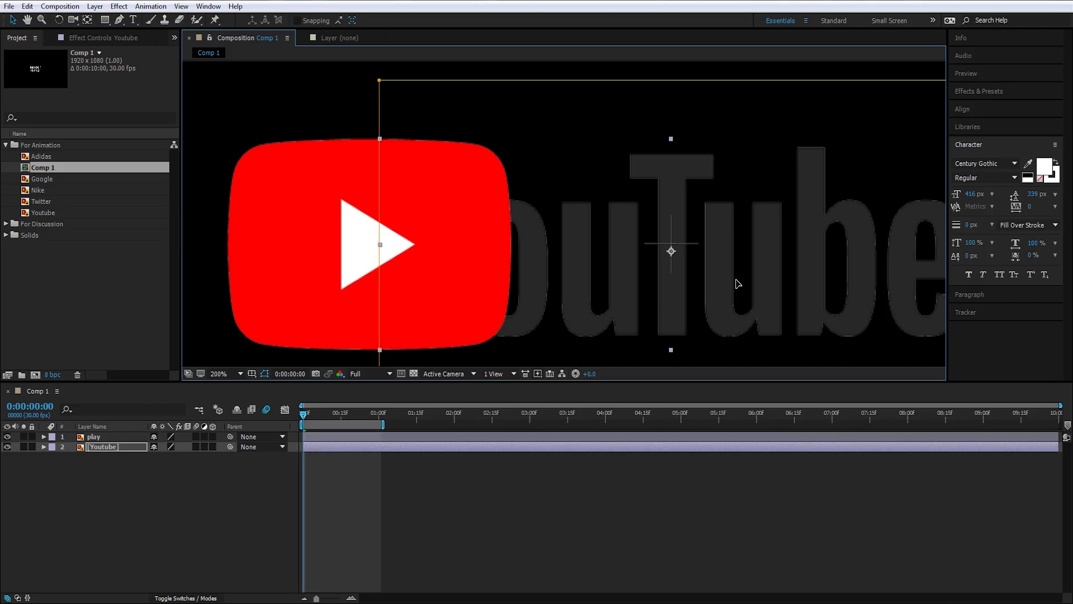
key(ctrl+z)
drag(778, 283, 736, 278)
Hide the title/action safe guides and shift the play layer in time to start at about 1:13.
click(253, 373)
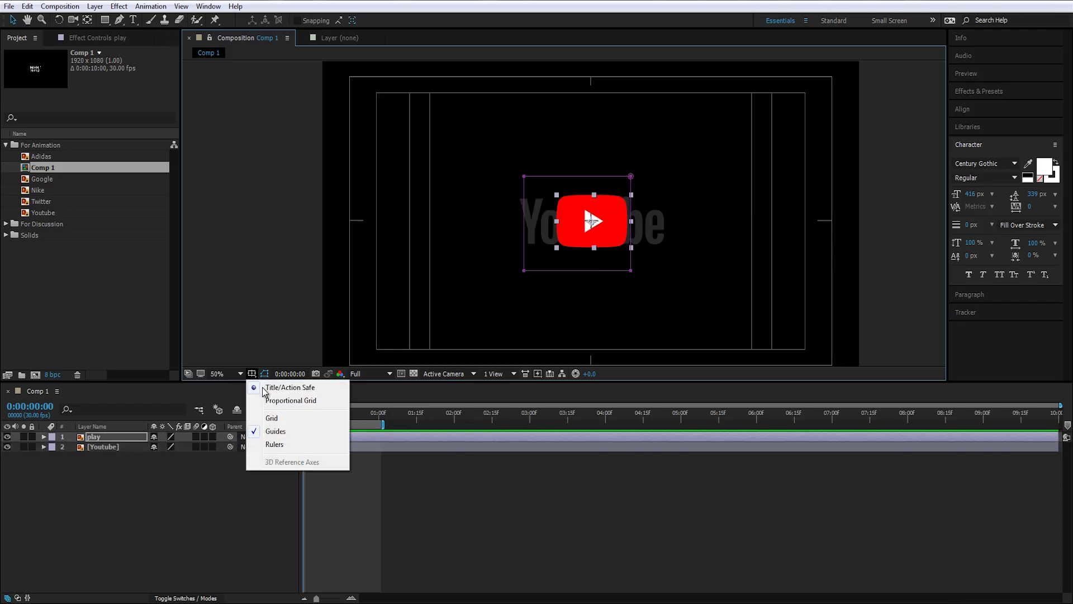
click(380, 503)
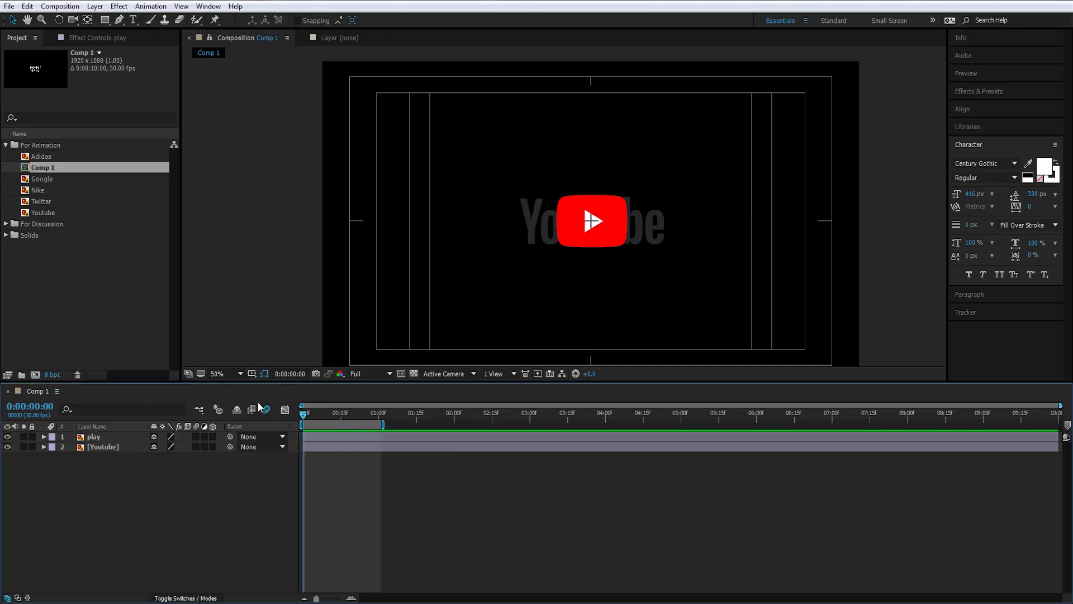
click(256, 375)
click(269, 387)
scroll(647, 249, down, 2)
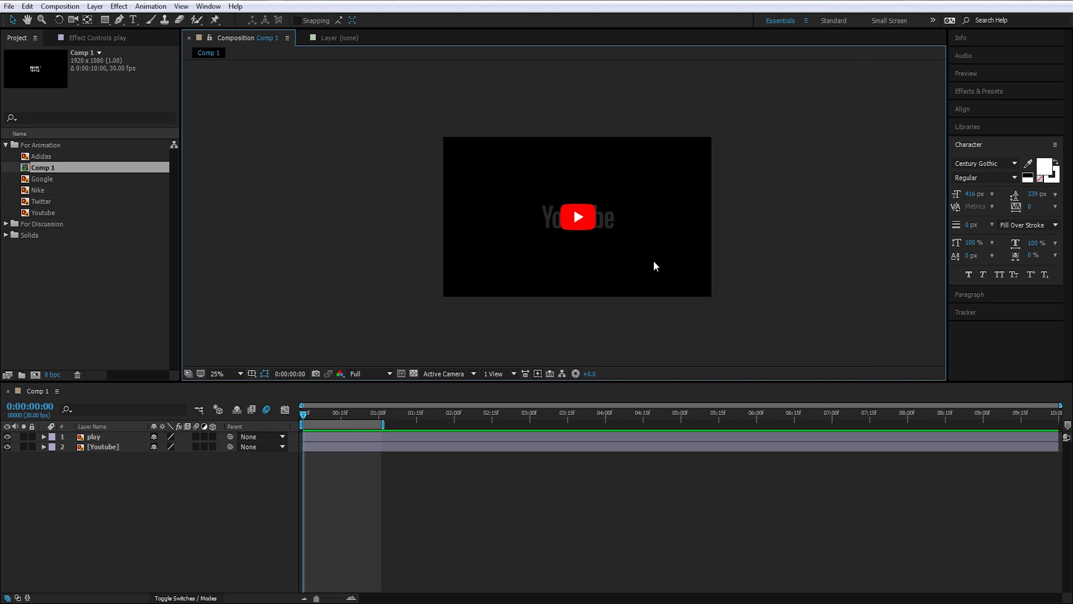
drag(653, 261, 632, 230)
scroll(606, 286, up, 2)
drag(607, 287, 649, 257)
click(126, 446)
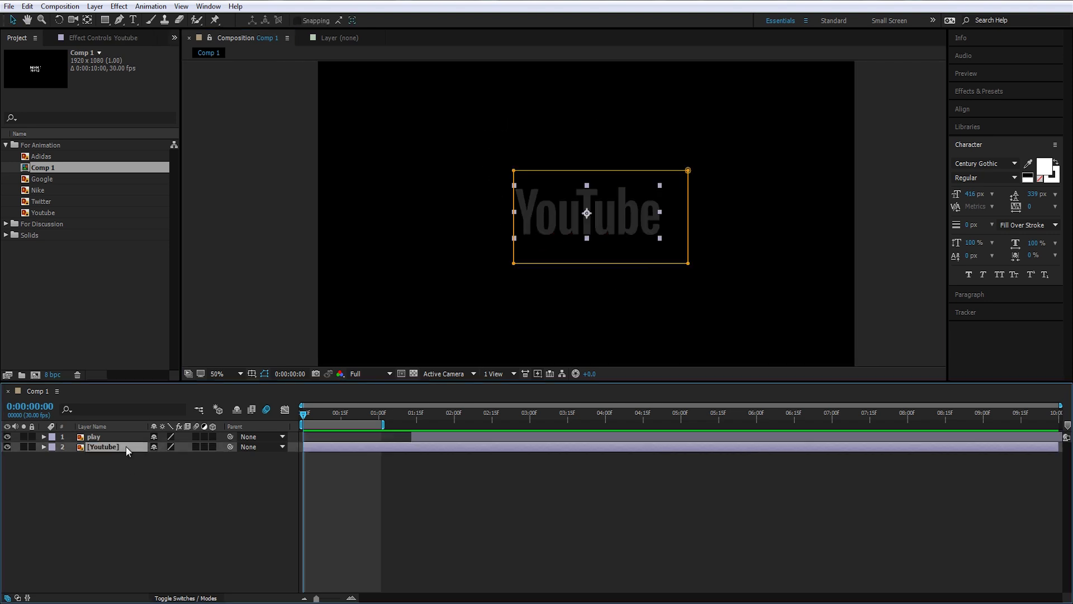
drag(319, 415, 271, 429)
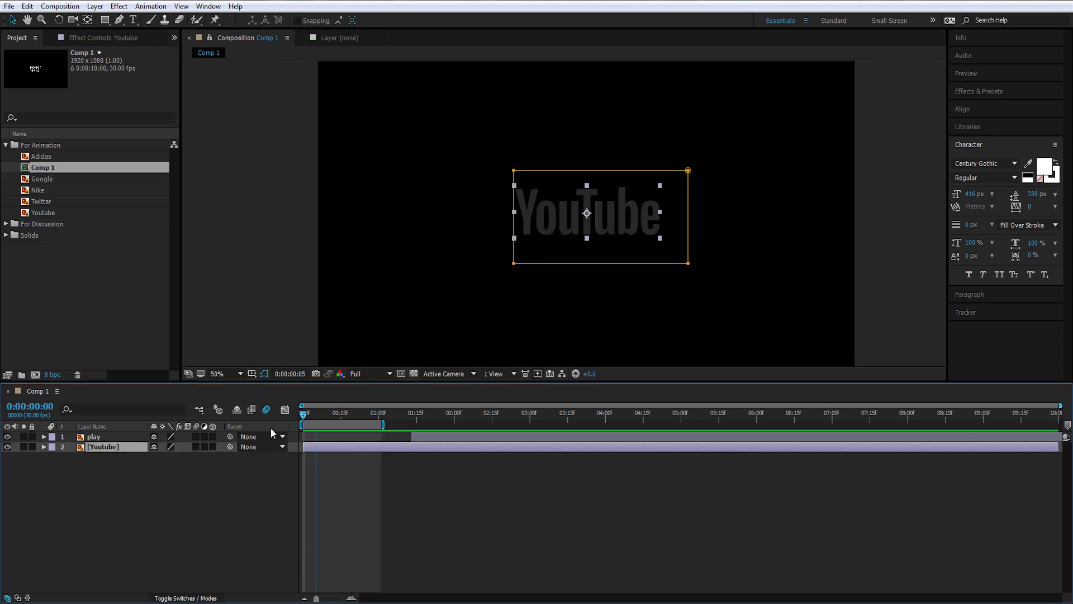
drag(601, 222, 606, 261)
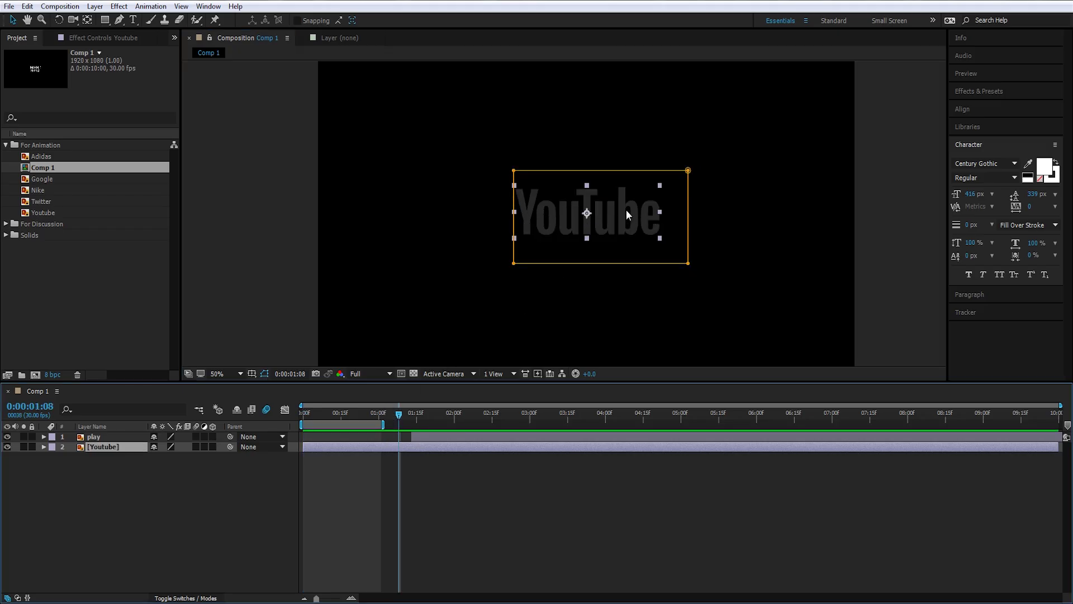
key(w)
drag(626, 210, 575, 173)
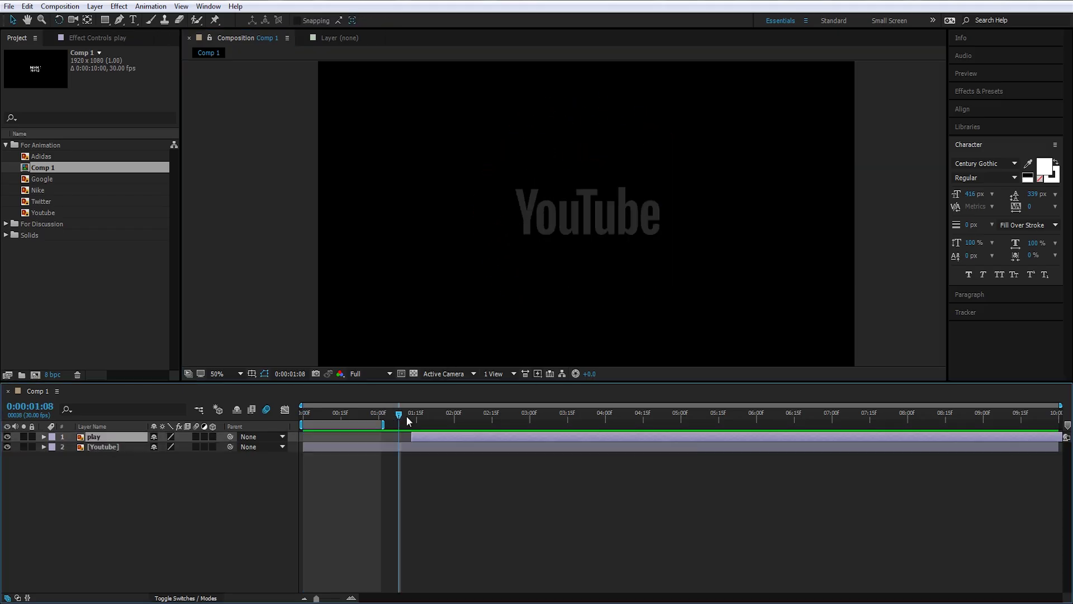
drag(407, 416, 217, 468)
Add Position and Opacity keyframes to the Youtube layer at frame 0.
click(112, 450)
click(105, 447)
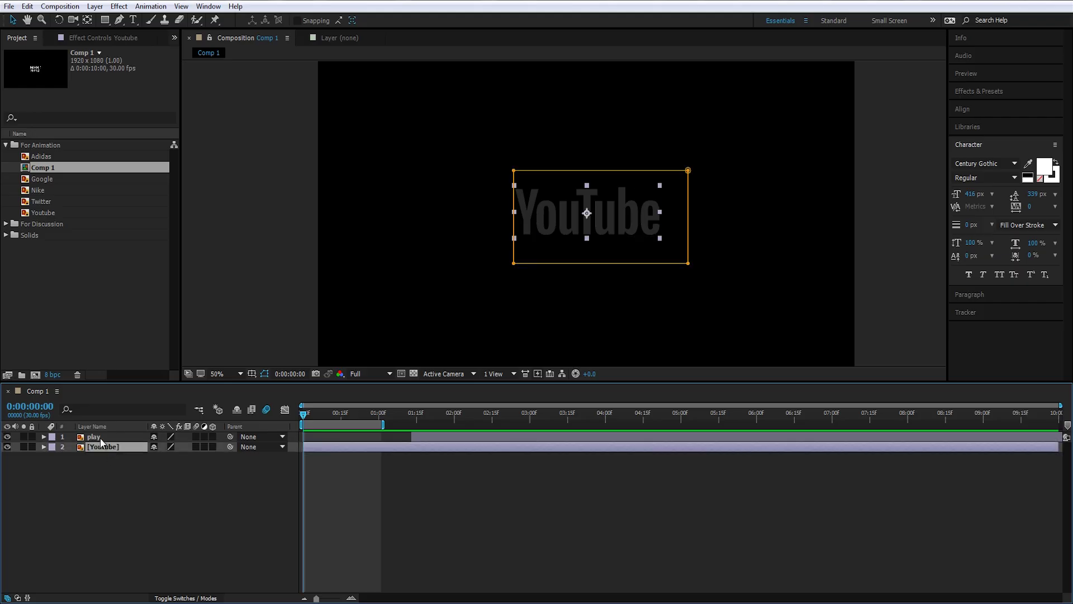
key(p)
key(shift+t)
click(71, 457)
click(71, 467)
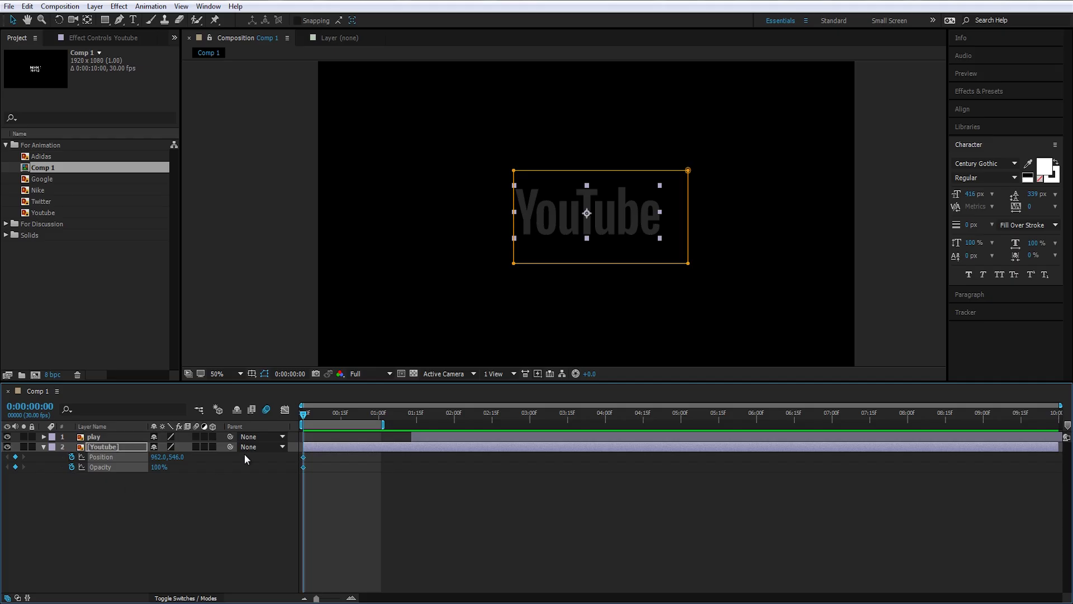
Add matching Position and Opacity keyframes to the Youtube layer at frame 7.
key(Page_Down)
key(Page_Down)
key(Page_Down)
key(Page_Down)
key(Page_Down)
key(Page_Down)
key(Page_Down)
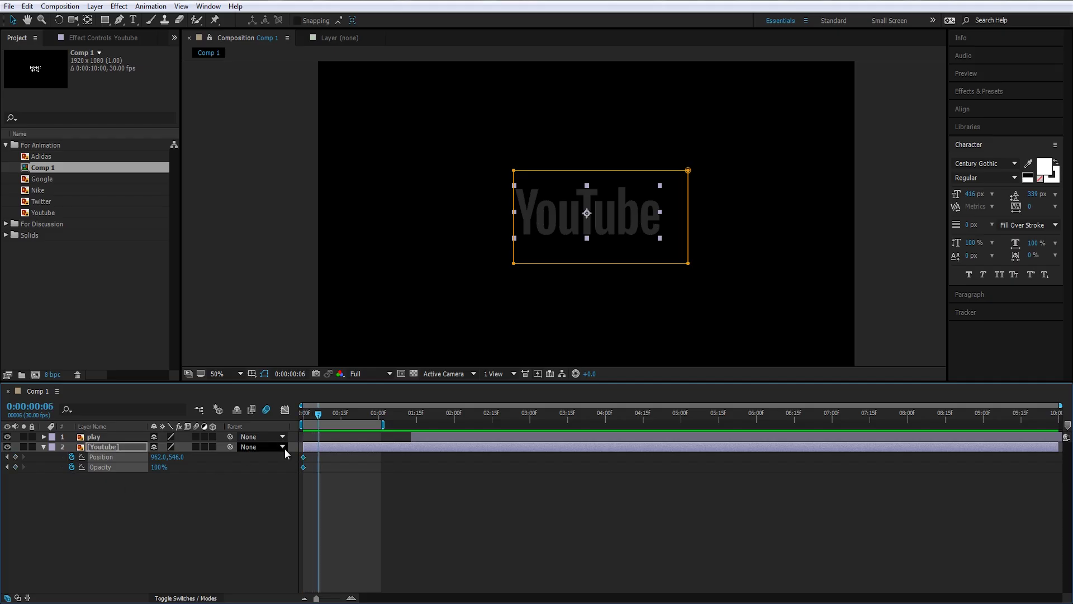
click(170, 518)
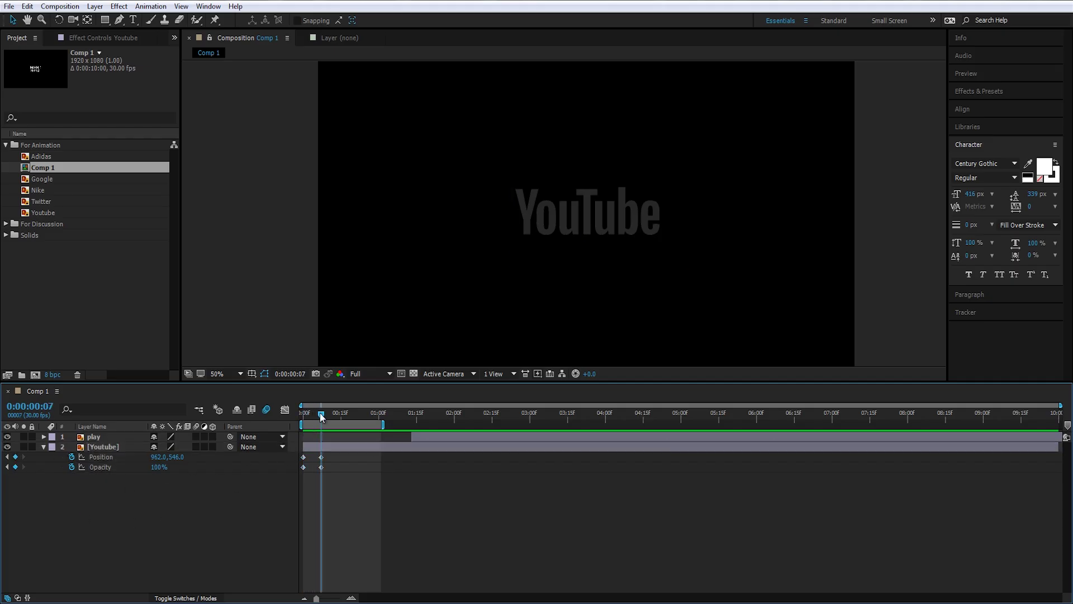
At frame 0, raise the wordmark to position 962, 400 and set its opacity to 0%.
drag(312, 422, 303, 421)
click(629, 253)
drag(630, 254, 636, 188)
drag(159, 467, 14, 483)
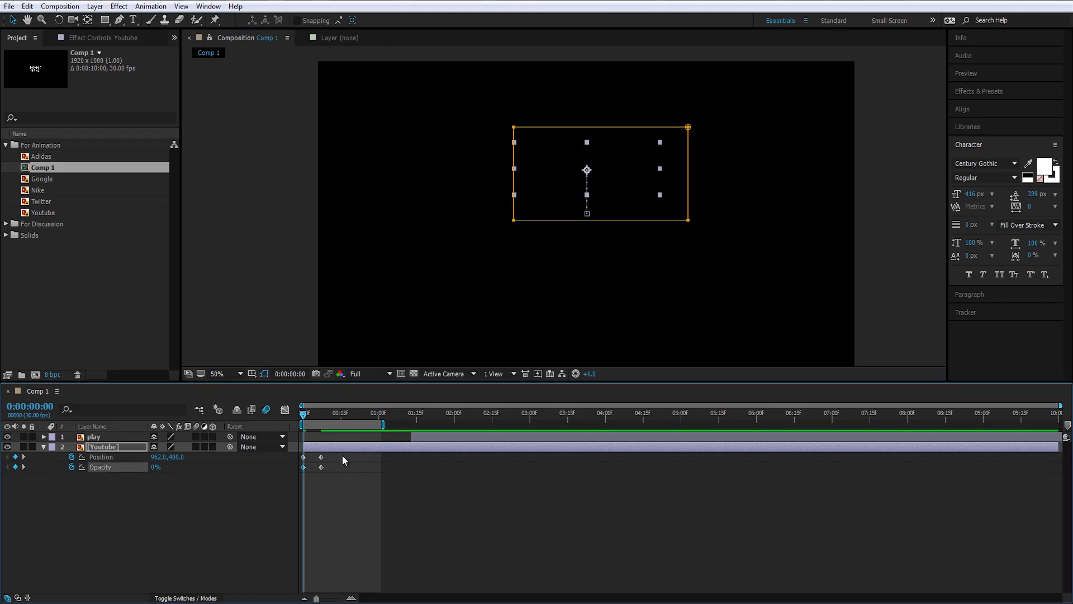
Set the incoming velocity influence of the Youtube layer's second Position and Opacity keyframes to 75%.
drag(343, 454, 309, 481)
right_click(321, 457)
click(369, 436)
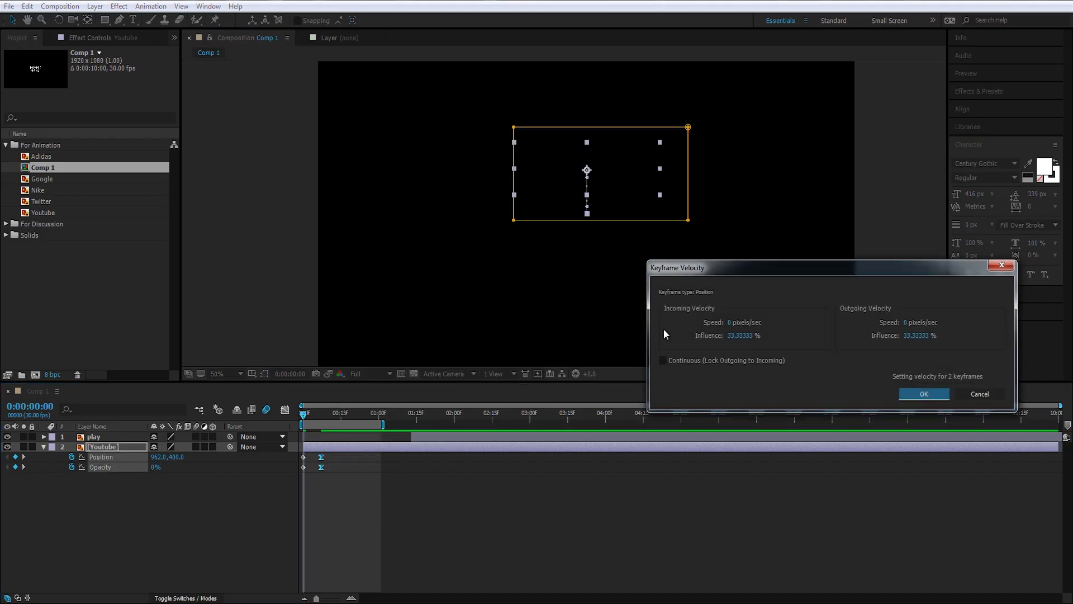
double_click(738, 334)
text(75)
key(Return)
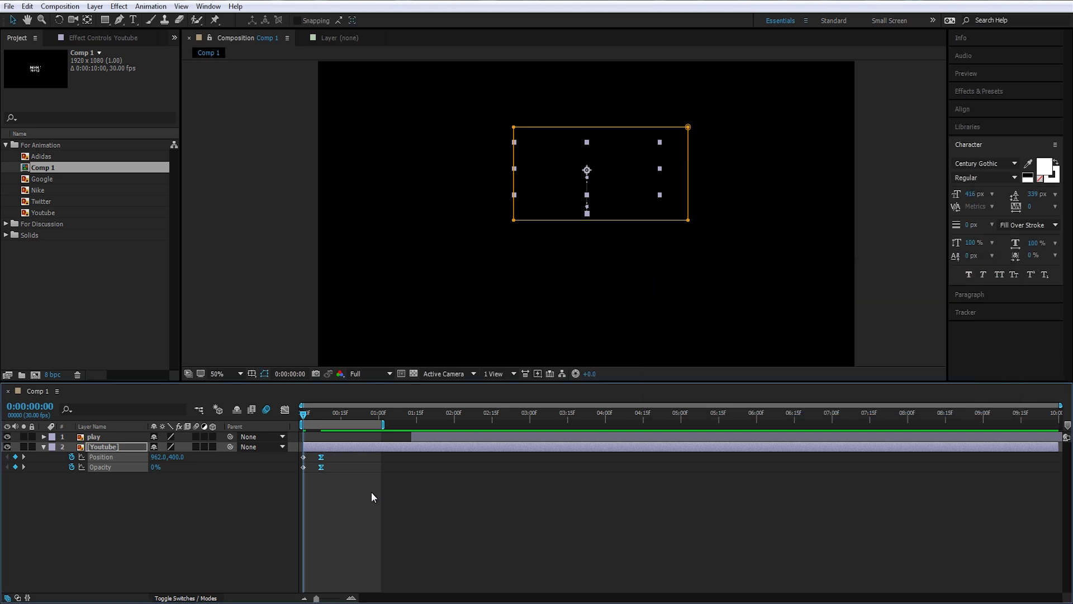
Preview the wordmark's drop-in animation and enable motion blur on the Youtube layer.
click(371, 492)
key(space)
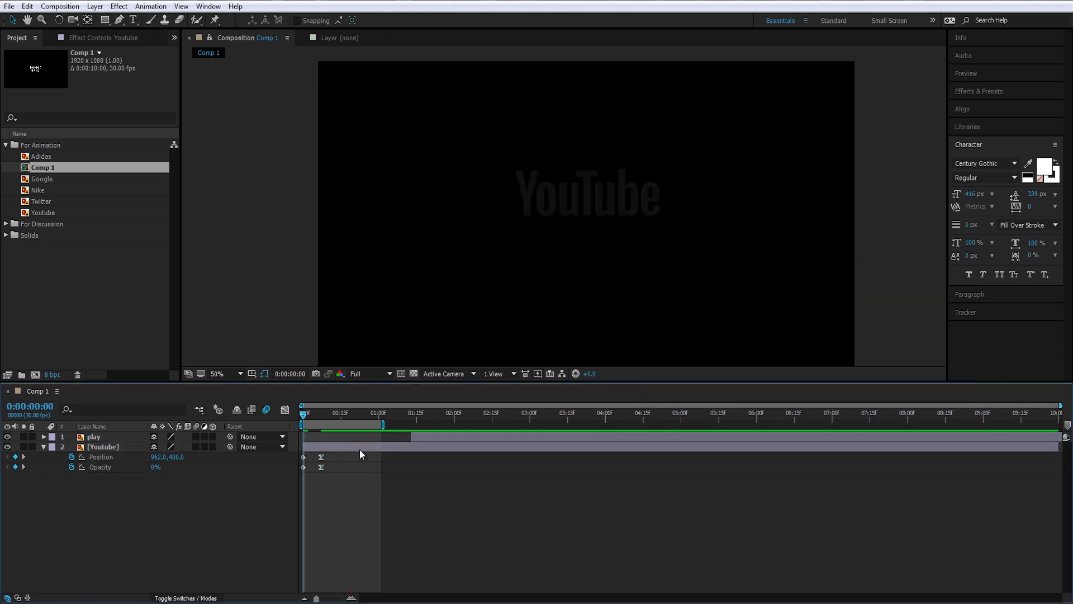
click(196, 446)
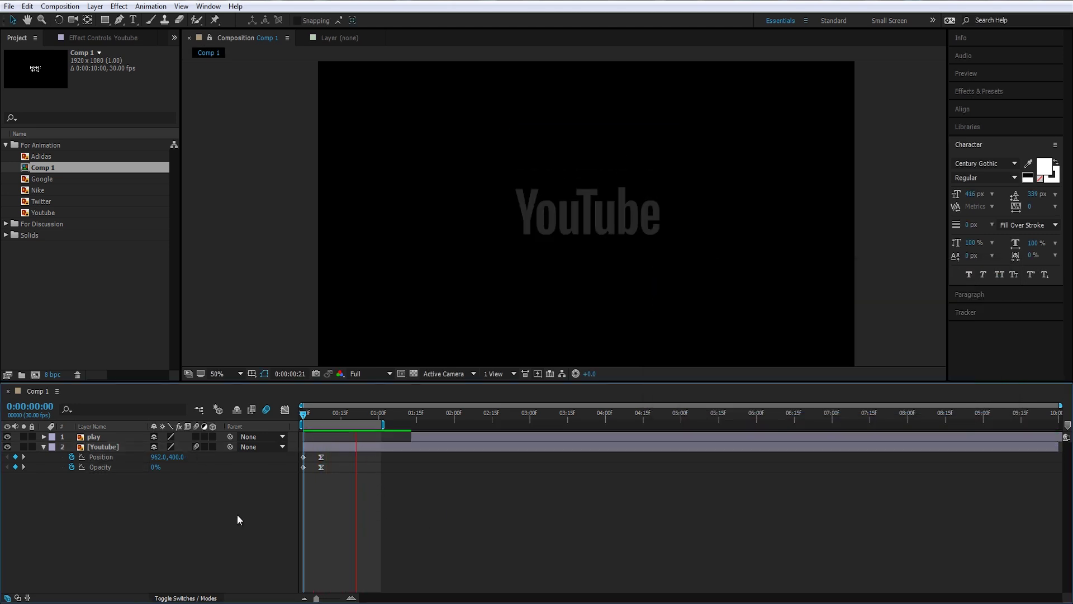
Move the playhead to frame 15 and shift the play layer in time to start there.
click(307, 415)
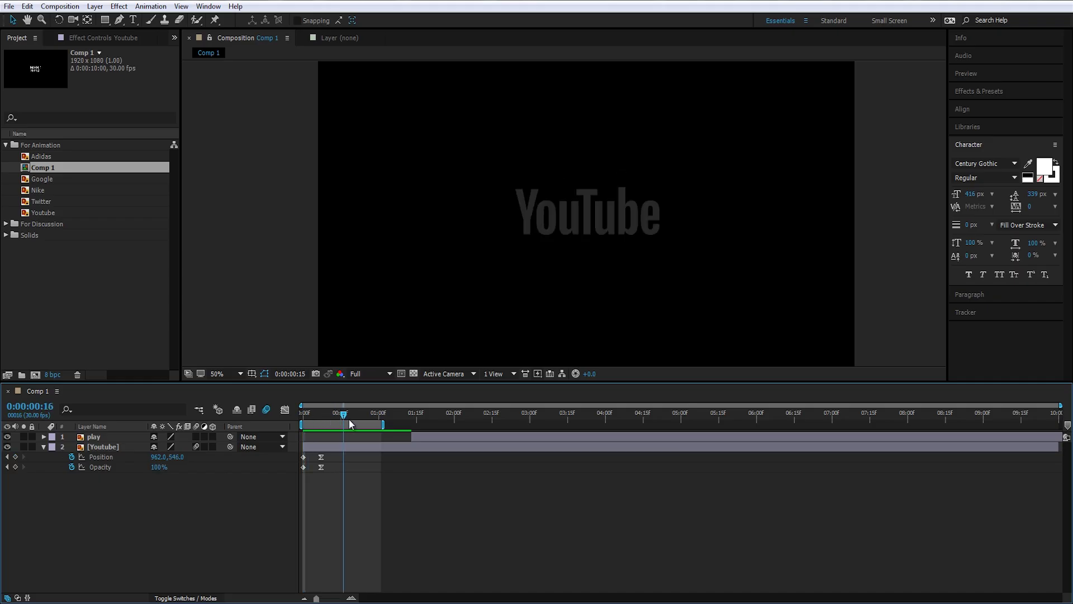
drag(318, 414, 342, 415)
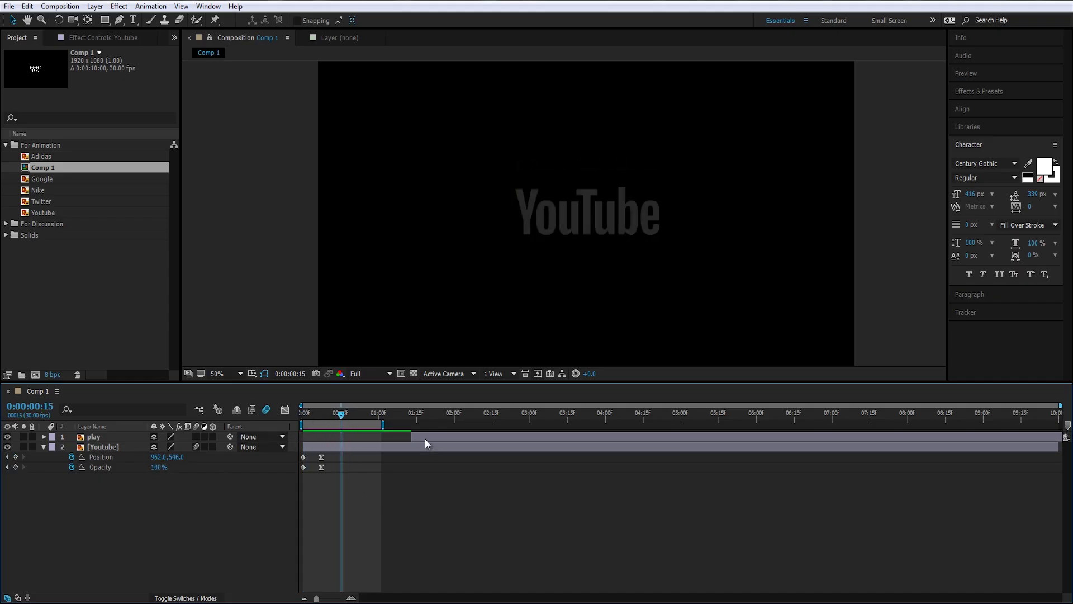
drag(425, 440, 386, 439)
Add Scale and Rotation keyframes to the Youtube layer at frame 15.
click(110, 451)
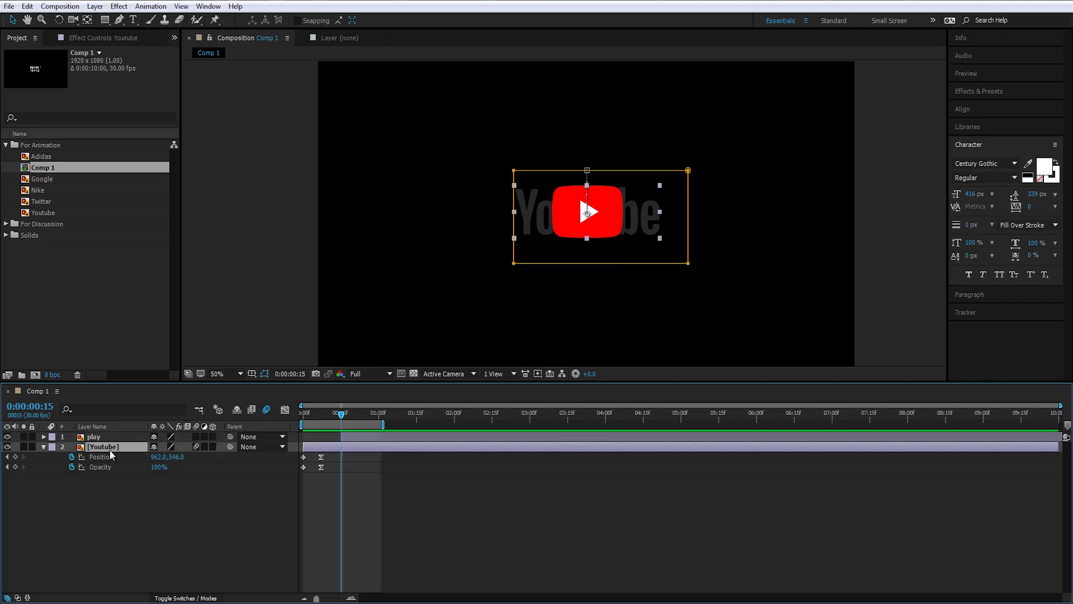
key(shift+s)
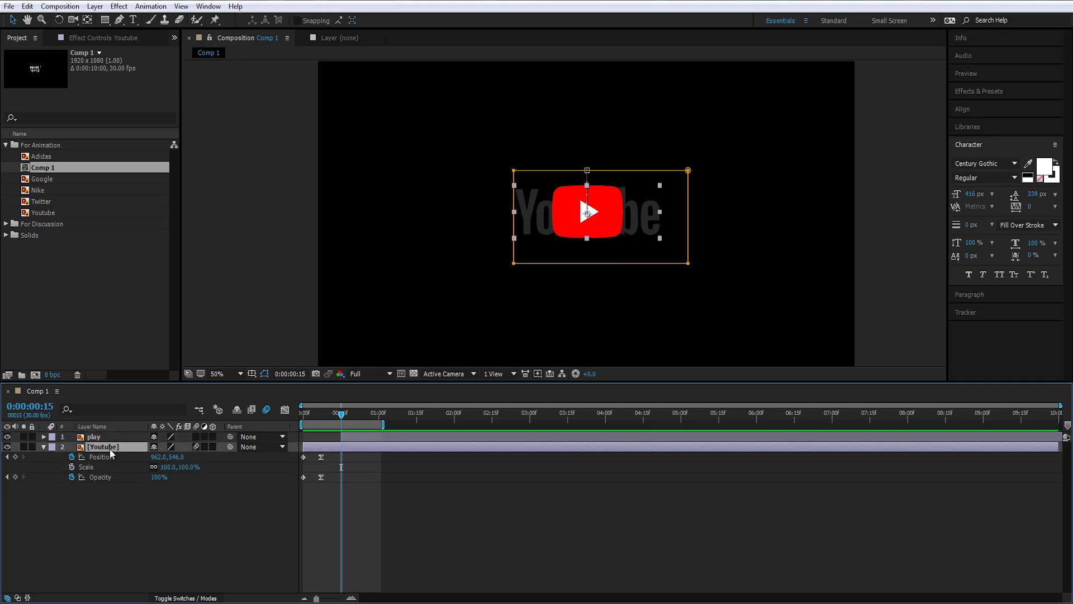
click(71, 467)
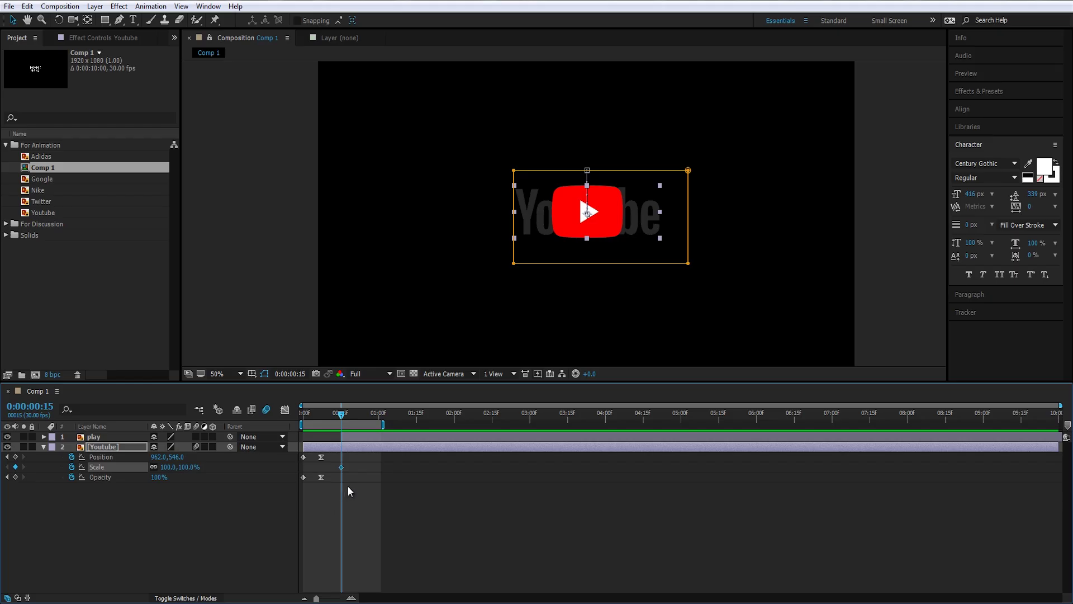
key(shift+r)
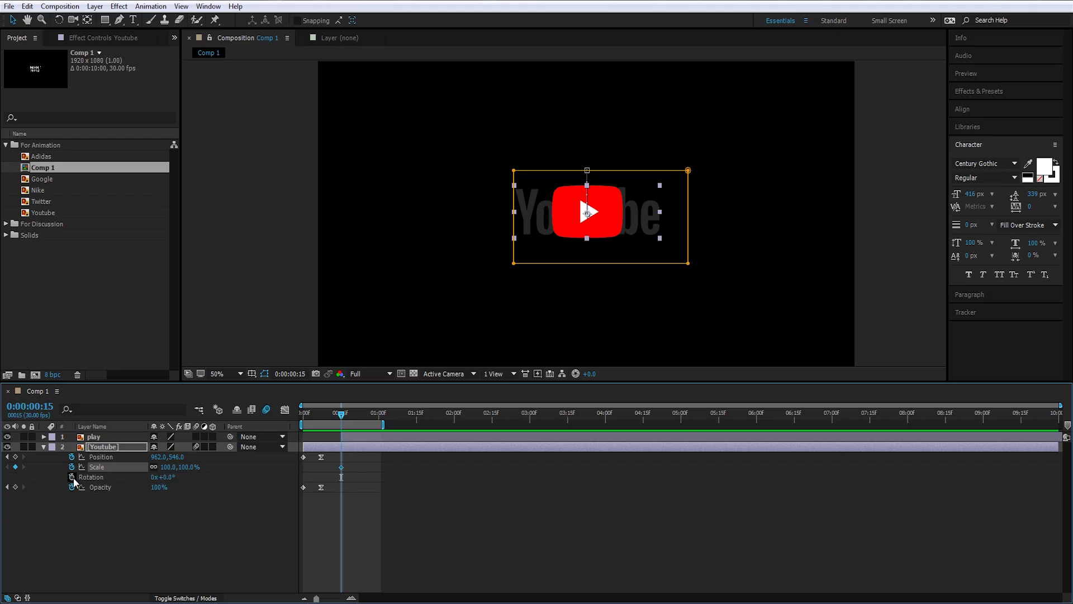
click(71, 477)
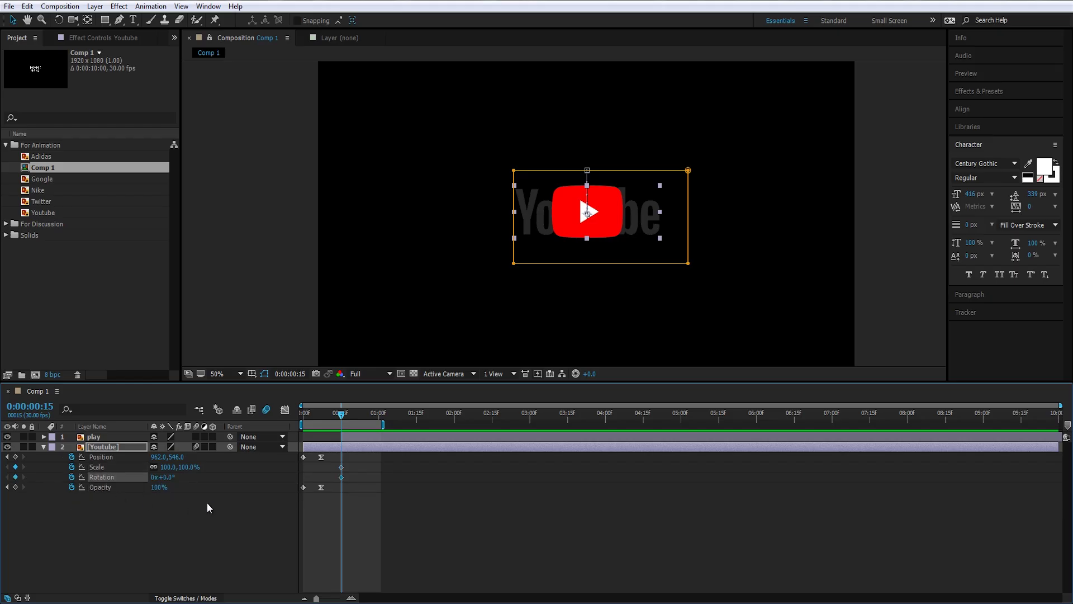
Add a second pair of Scale and Rotation keyframes to the Youtube layer at frame 22.
key(Page_Down)
key(Page_Down)
key(Page_Down)
key(Page_Down)
key(Page_Down)
key(Page_Down)
key(Page_Down)
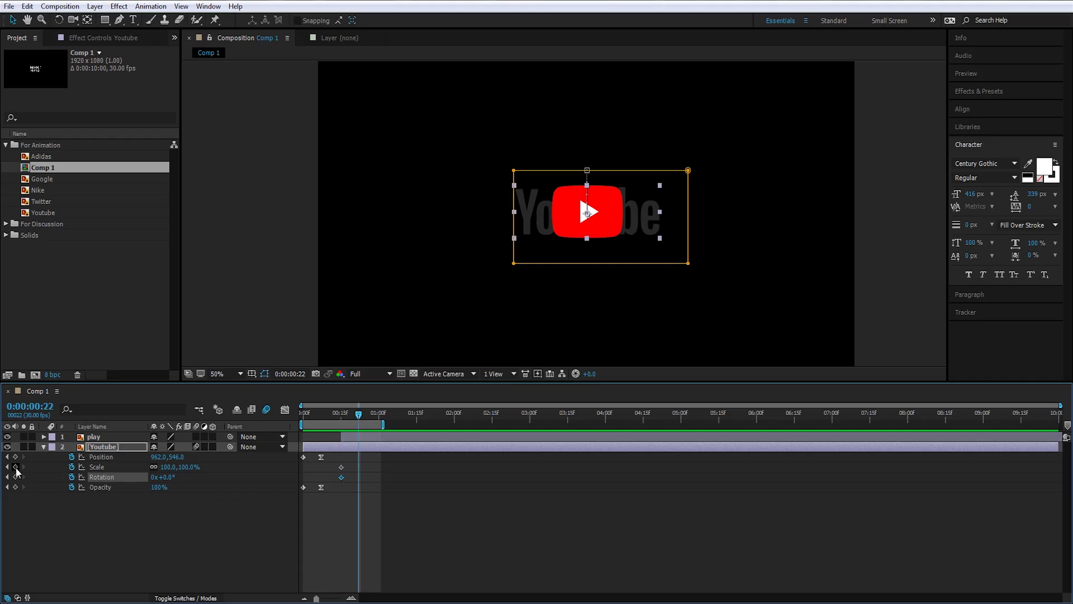
click(15, 467)
click(15, 477)
click(260, 510)
Set the Youtube layer's rotation to 359° and its scale to 0% at frame 22.
drag(165, 476, 196, 478)
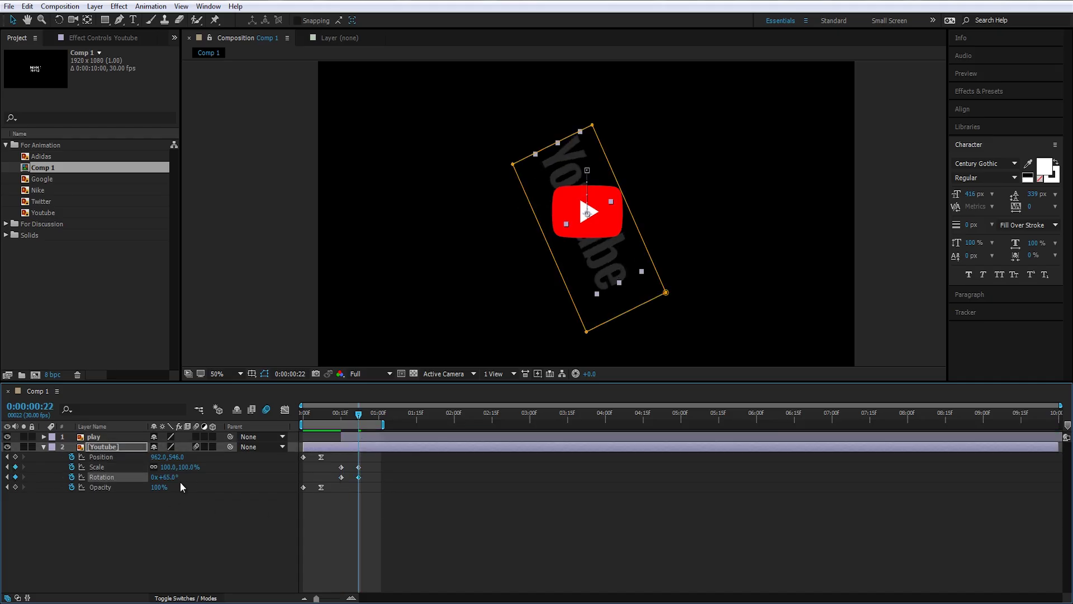
click(173, 478)
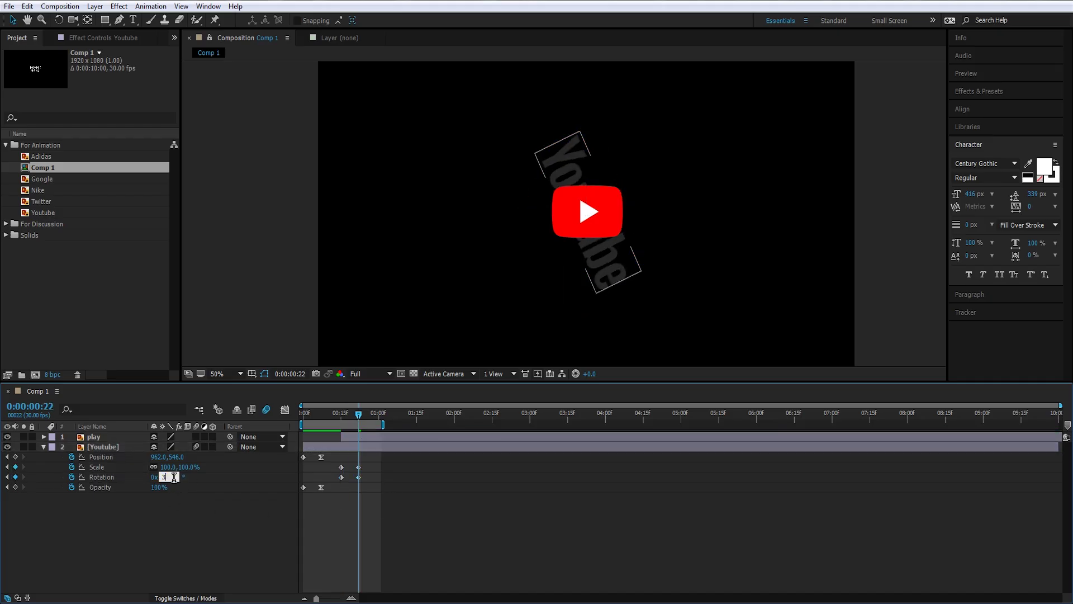
text(359)
key(Return)
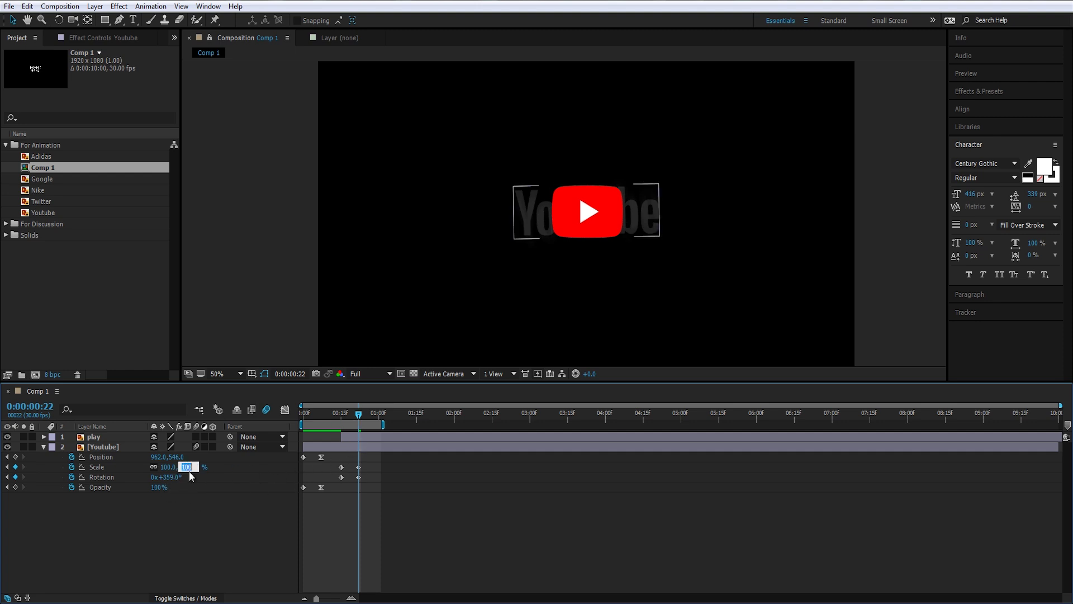
text(0)
key(Return)
Add Scale and Rotation keyframes to the play layer at frame 22.
mouse_move(356, 418)
mouse_down()
mouse_move(330, 421)
mouse_move(359, 425)
mouse_up()
click(364, 437)
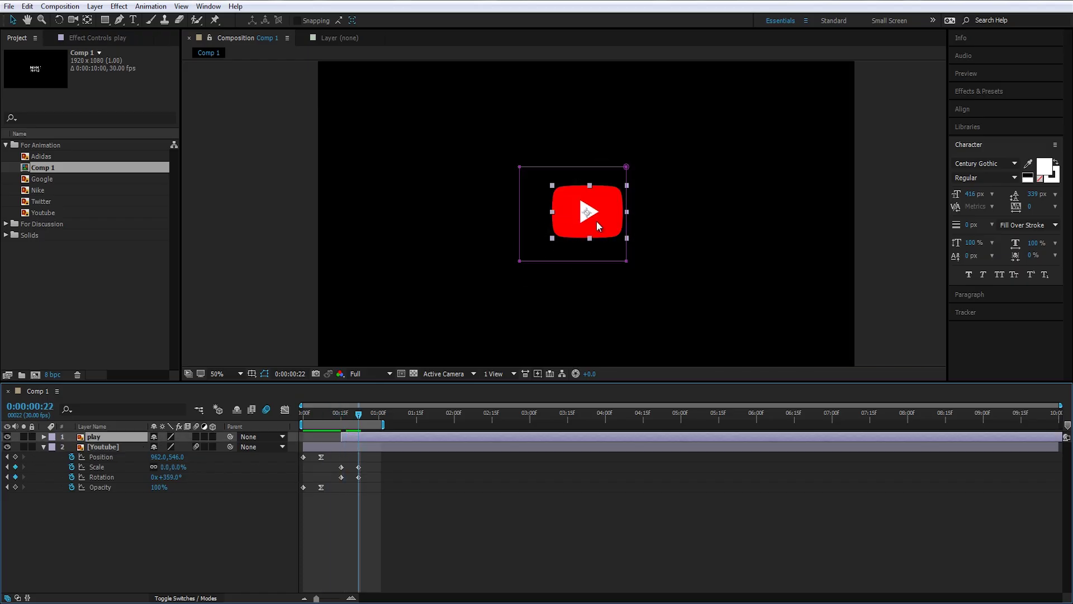
key(s)
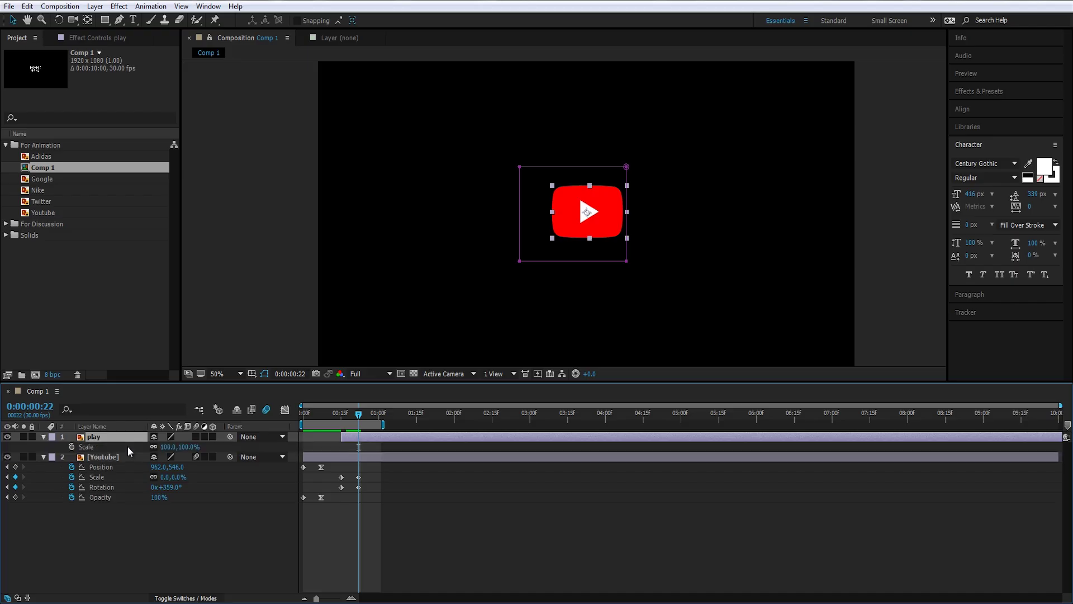
key(shift+r)
drag(72, 447, 71, 457)
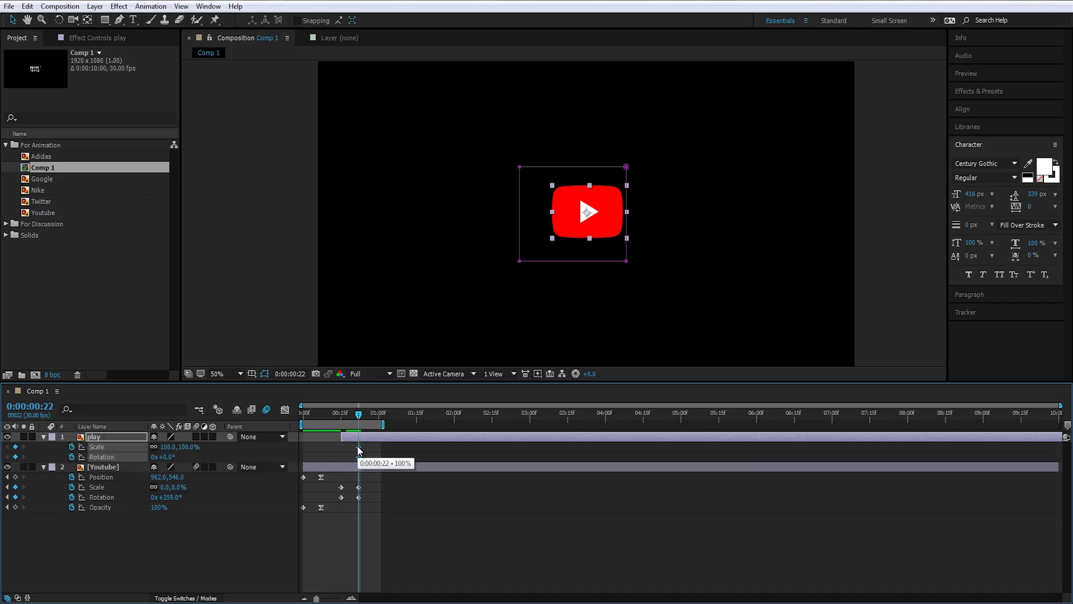
Move the play layer's Scale and Rotation keyframes to frame 20.
drag(358, 449, 393, 460)
click(361, 467)
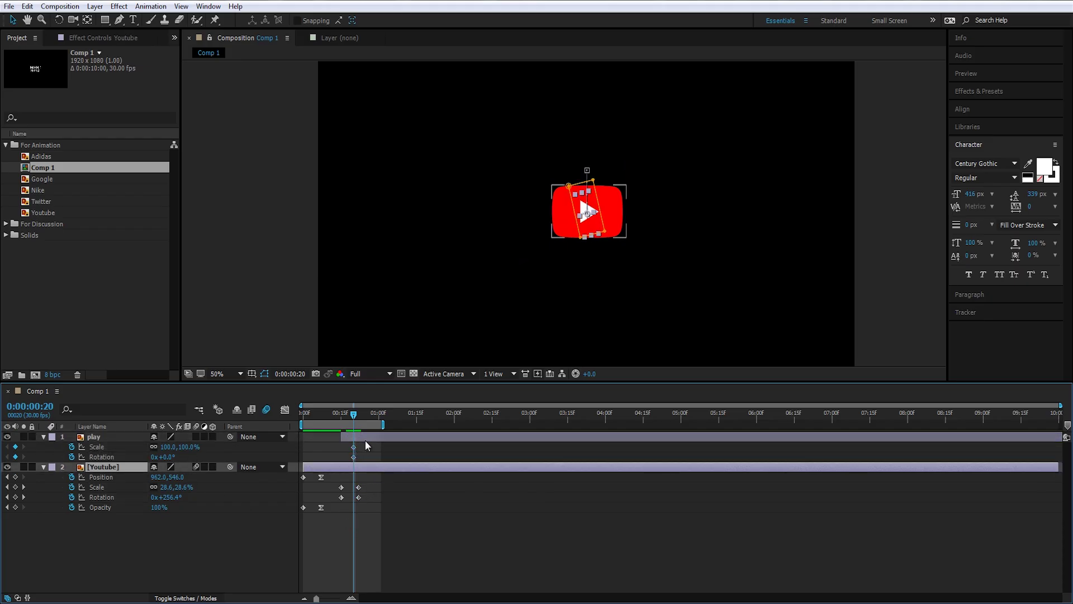
click(358, 438)
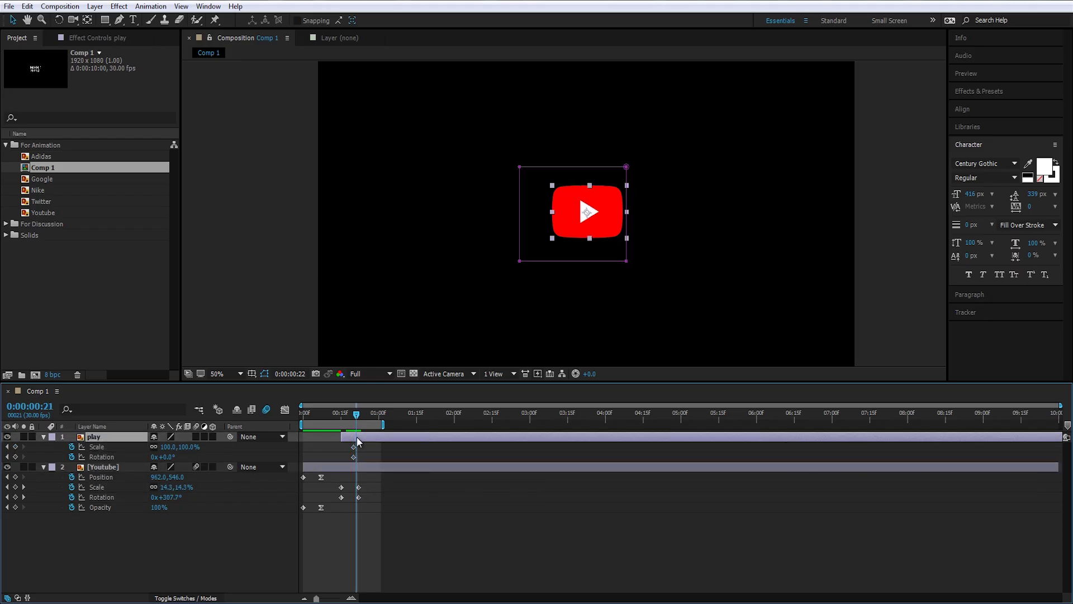
Add Scale and Rotation keyframes to the play layer at frame 27, and set its rotation to -359° and scale to 0% at frame 20.
click(16, 457)
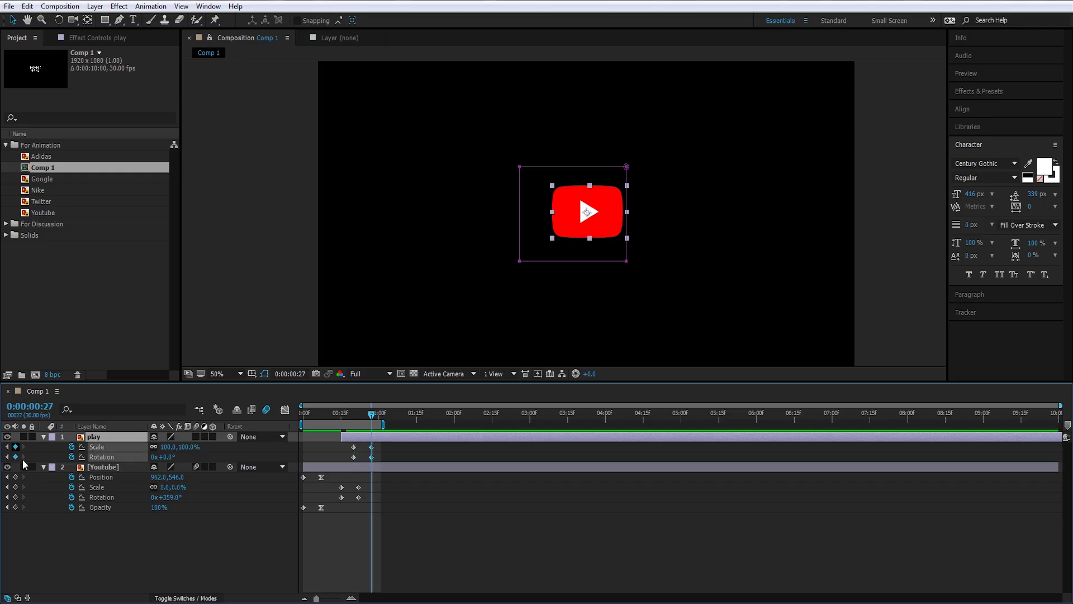
click(358, 416)
click(353, 417)
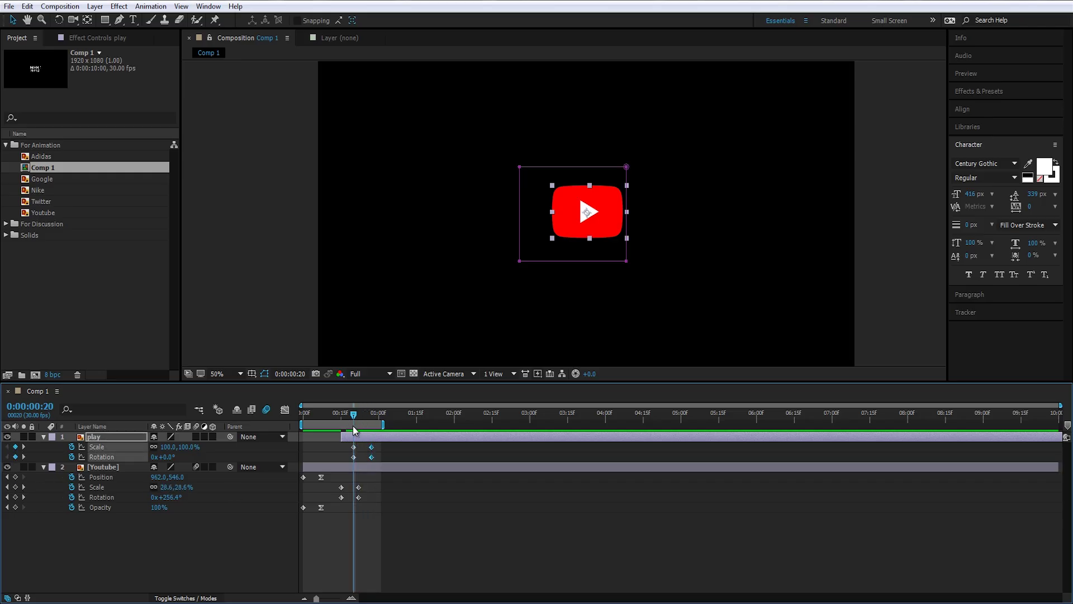
click(197, 457)
drag(158, 458, 162, 458)
click(162, 457)
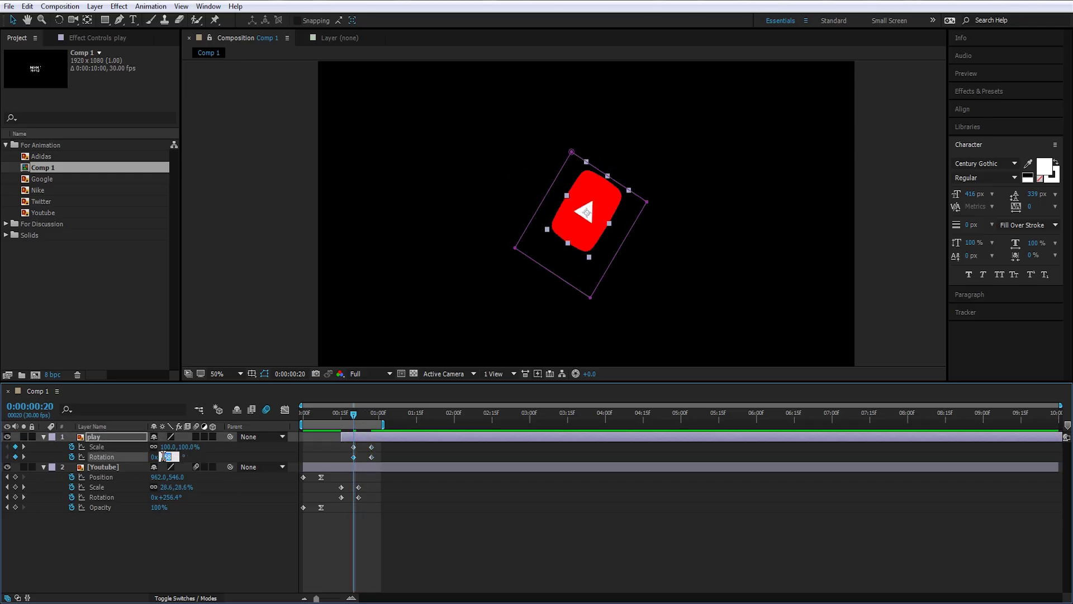
text(-359)
click(219, 528)
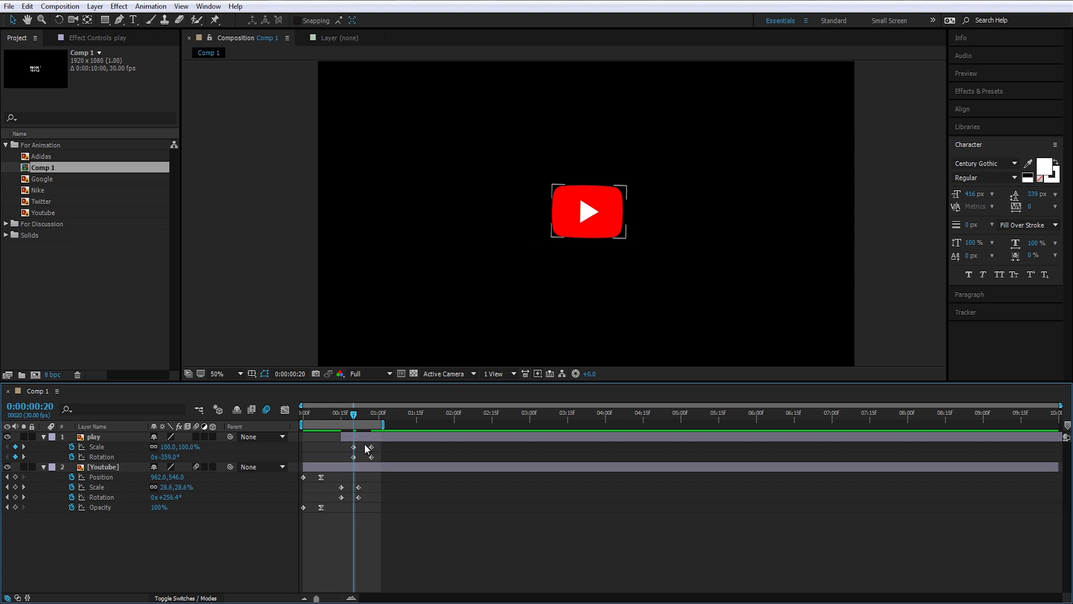
click(189, 447)
text(00)
click(245, 451)
Ease the play layer's final Scale and Rotation keyframes and enable its motion blur, previewing the motion from the start.
drag(350, 418, 272, 459)
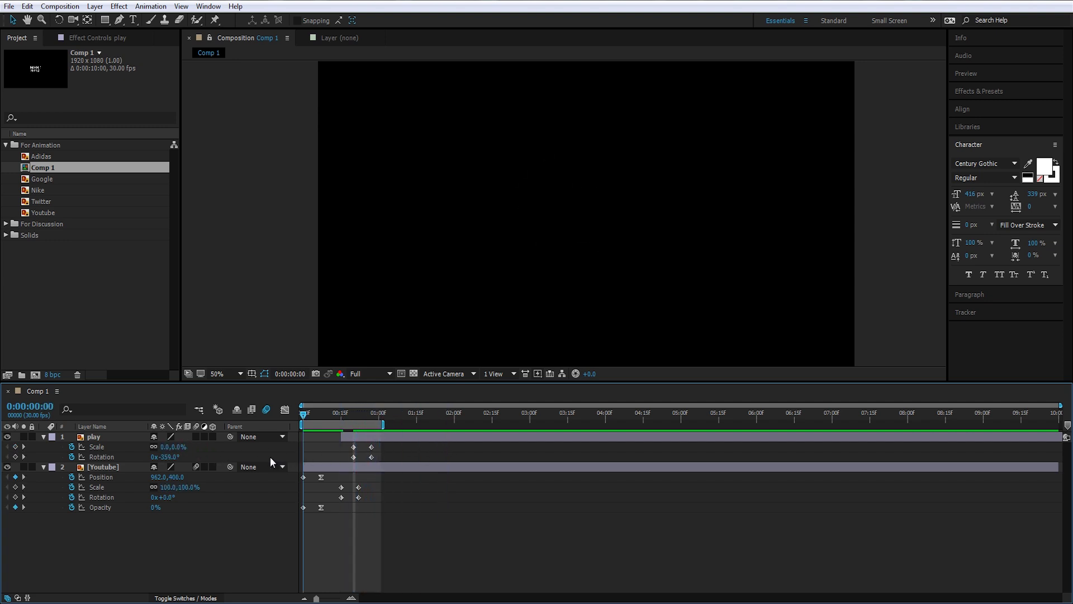
drag(382, 443, 361, 462)
right_click(371, 457)
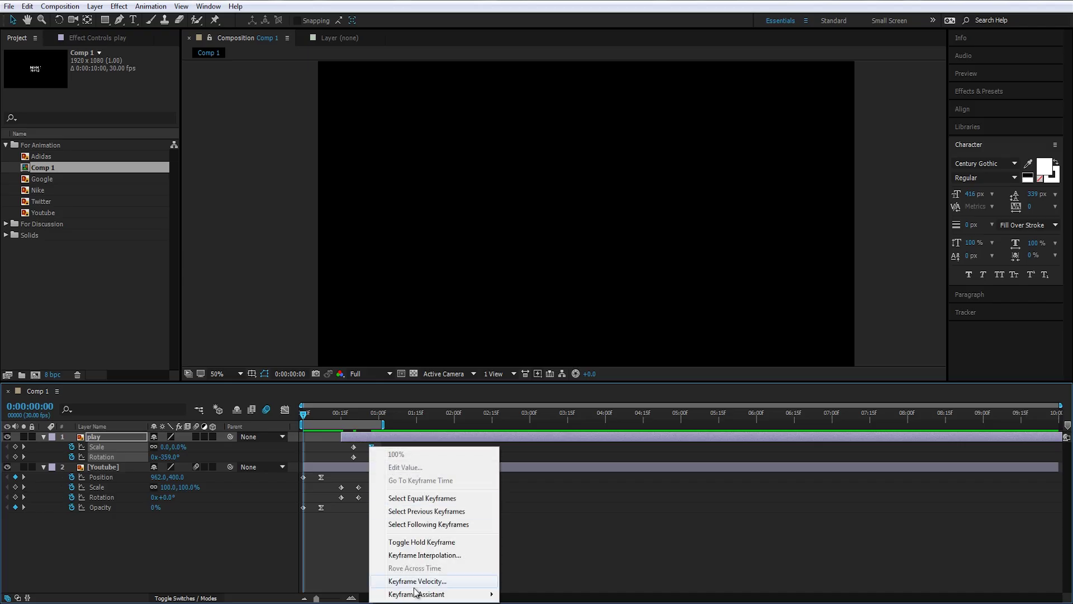
click(416, 587)
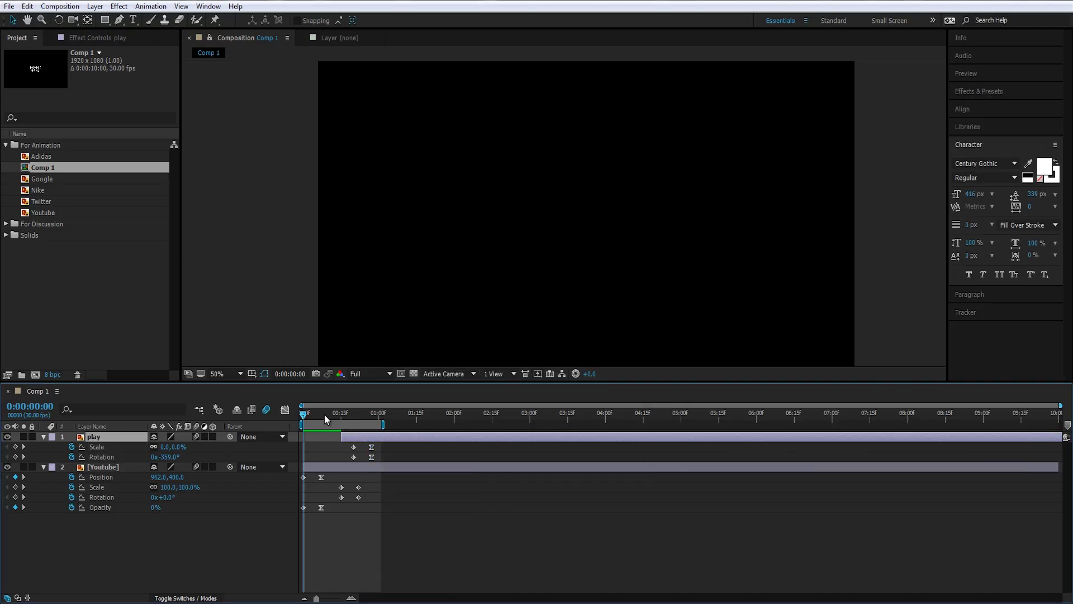
key(space)
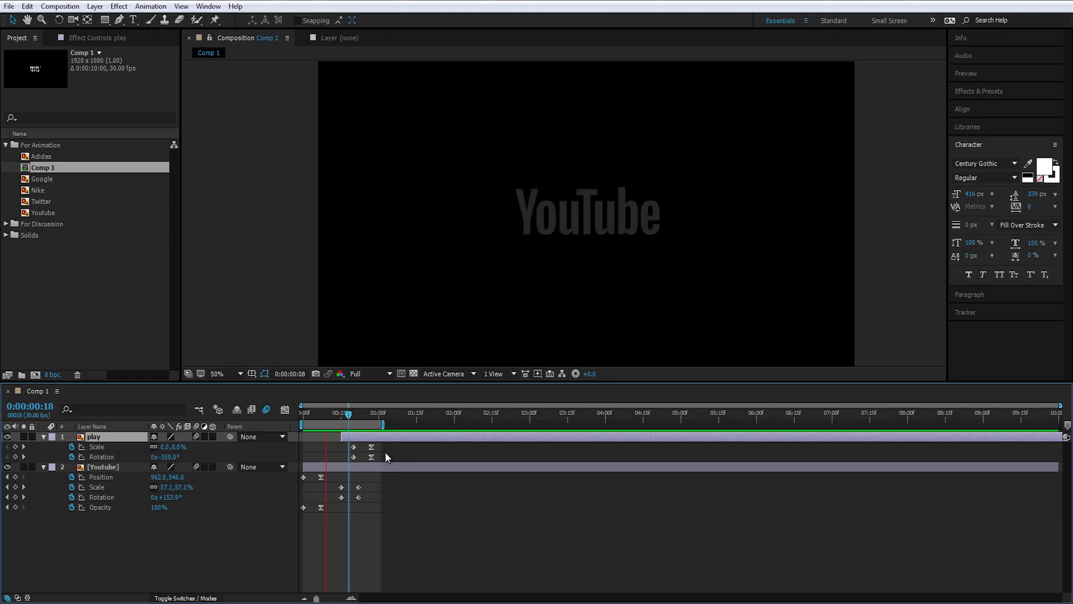
key(space)
Trim the play layer's start to its first keyframes and shift the layer to begin at frame 15.
mouse_move(341, 436)
mouse_down()
mouse_move(353, 435)
mouse_move(340, 421)
mouse_up()
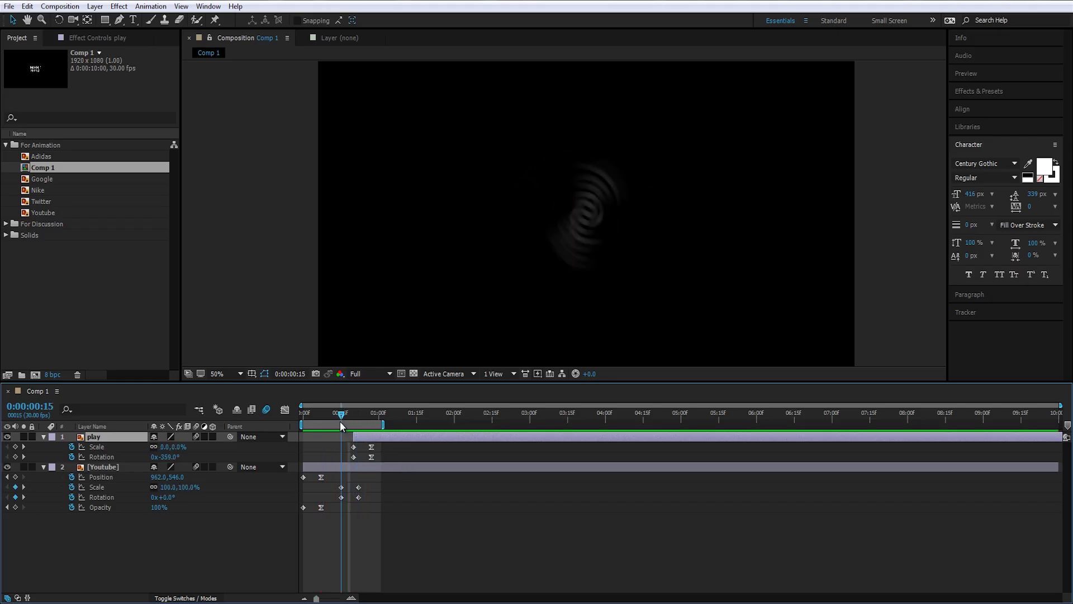
key(alt+Page_Up)
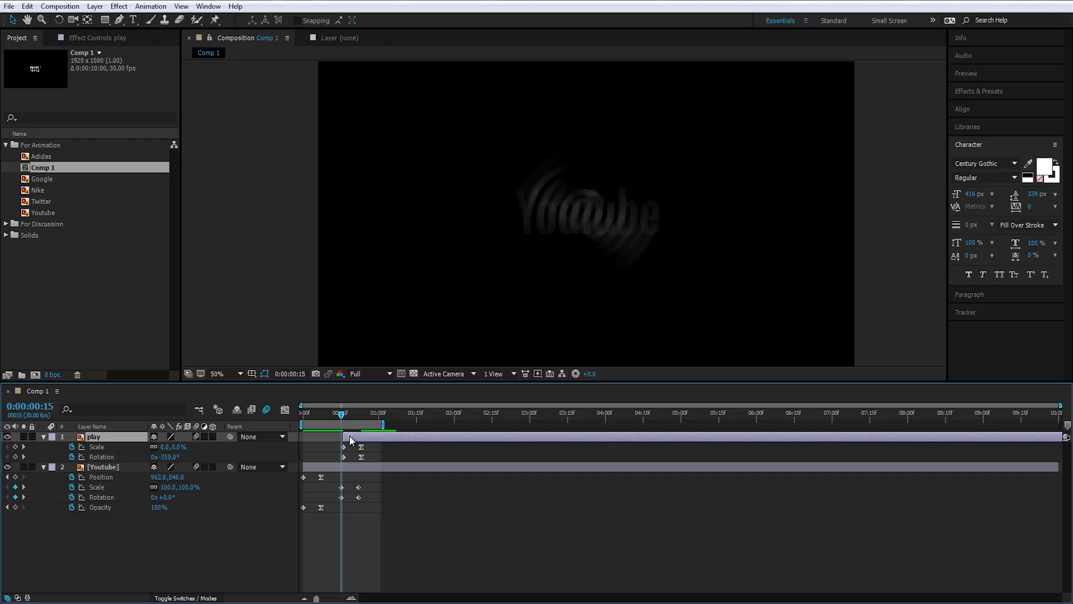
key(alt+Page_Up)
Play and scrub through the transition from the YouTube wordmark to the play icon.
key(space)
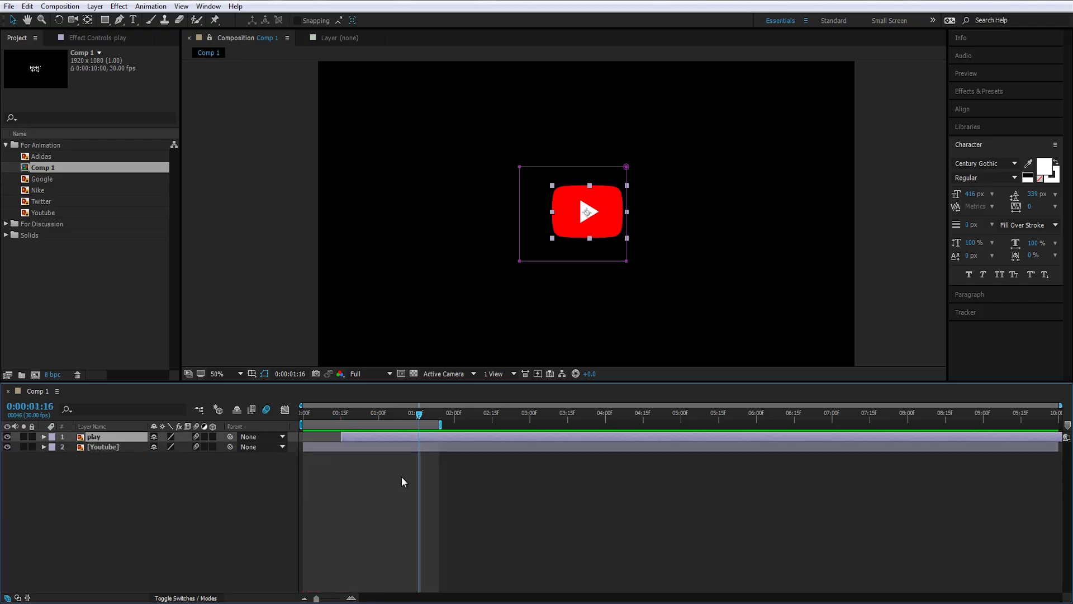
drag(399, 412, 417, 458)
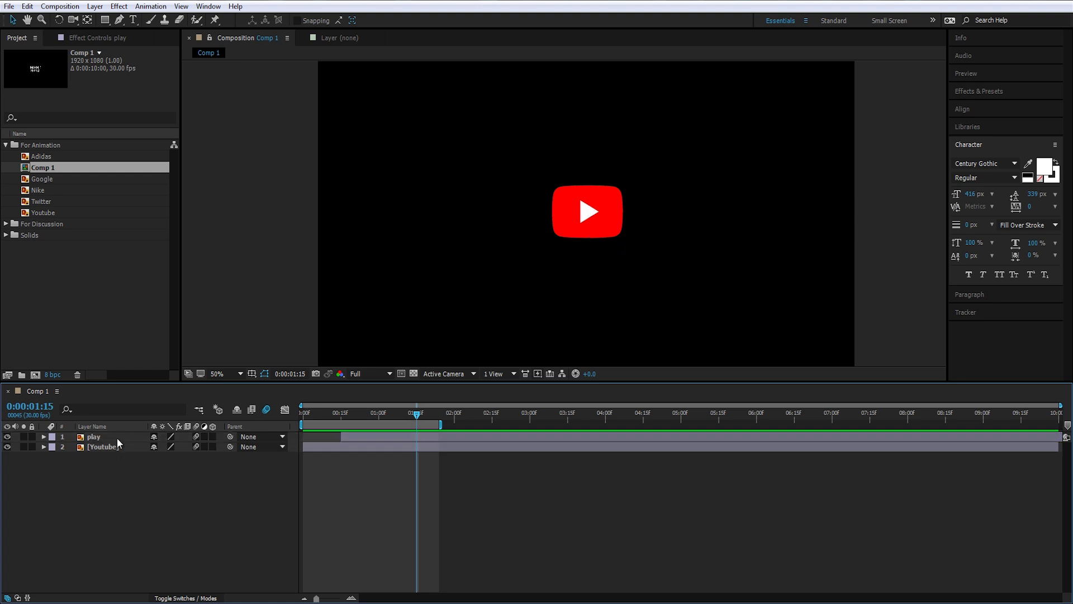
drag(398, 417, 368, 417)
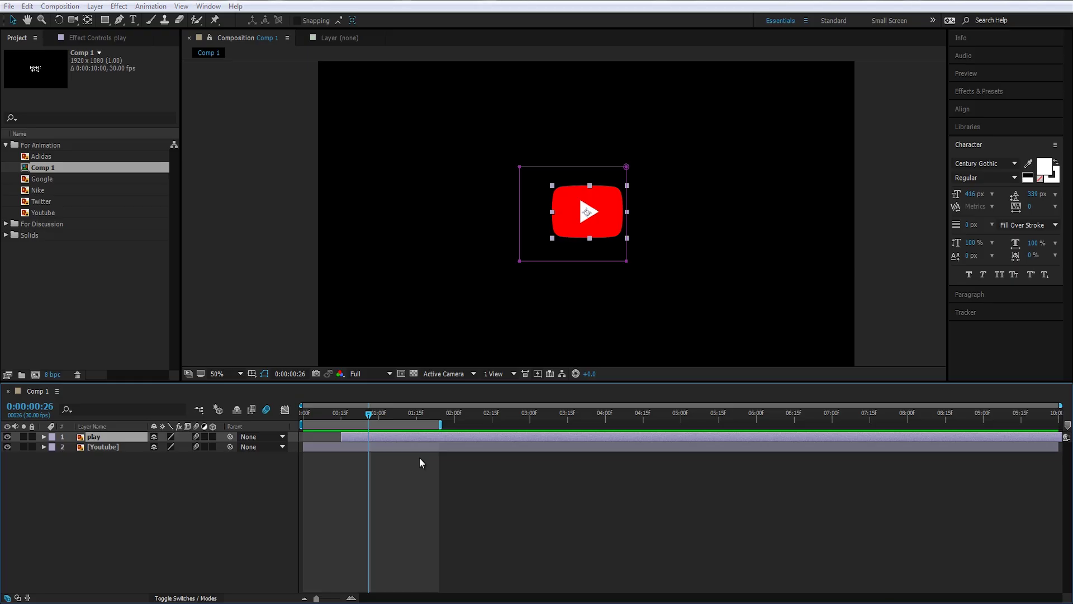
Apply the Optics Compensation effect to the play layer and show the list of available effects.
key(ctrl+space)
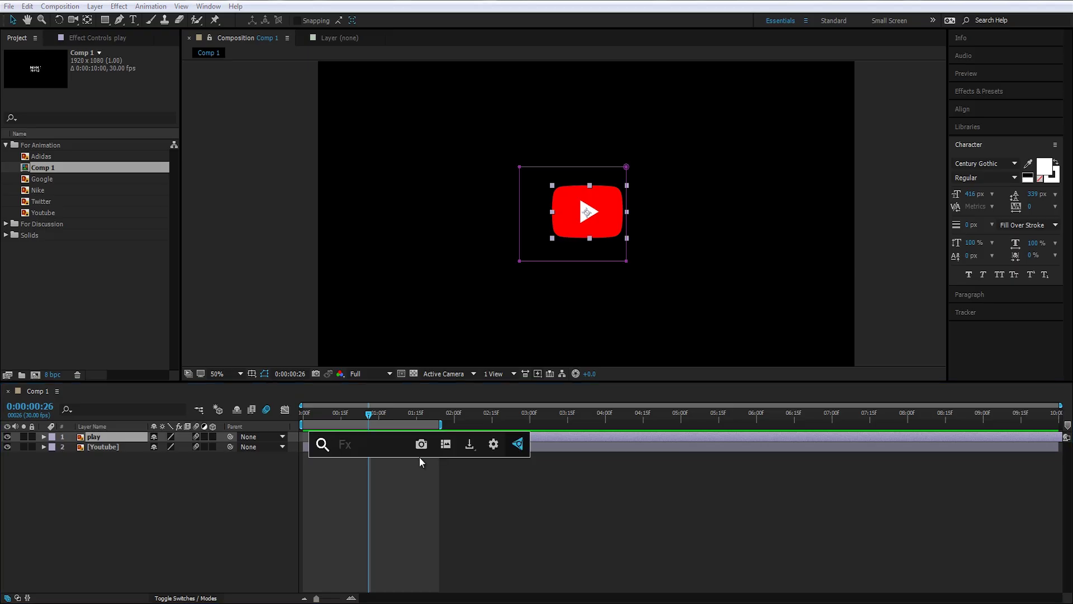
text(opt)
key(Return)
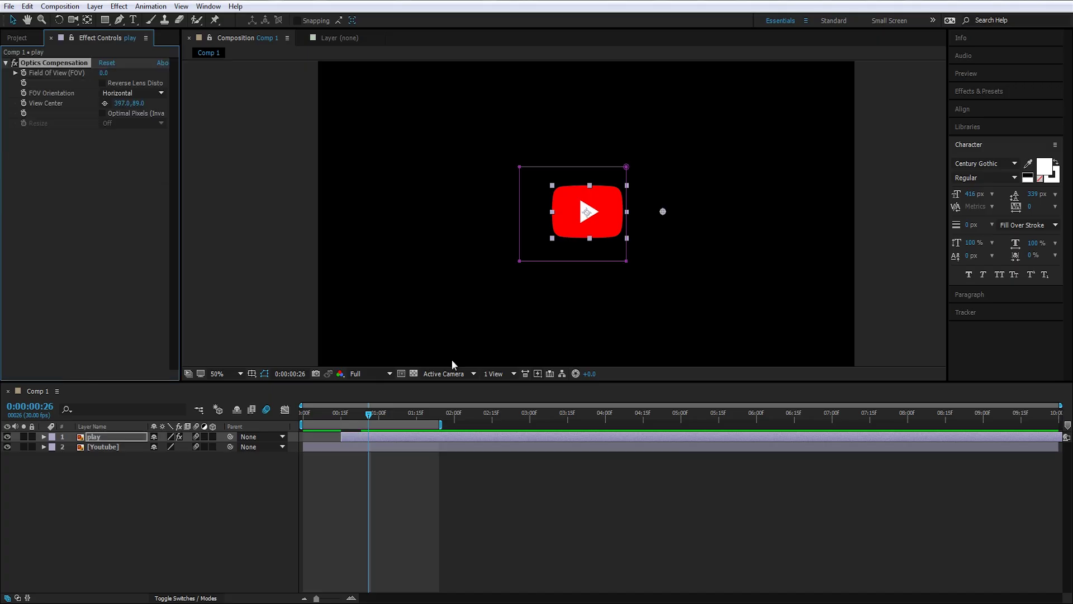
click(973, 92)
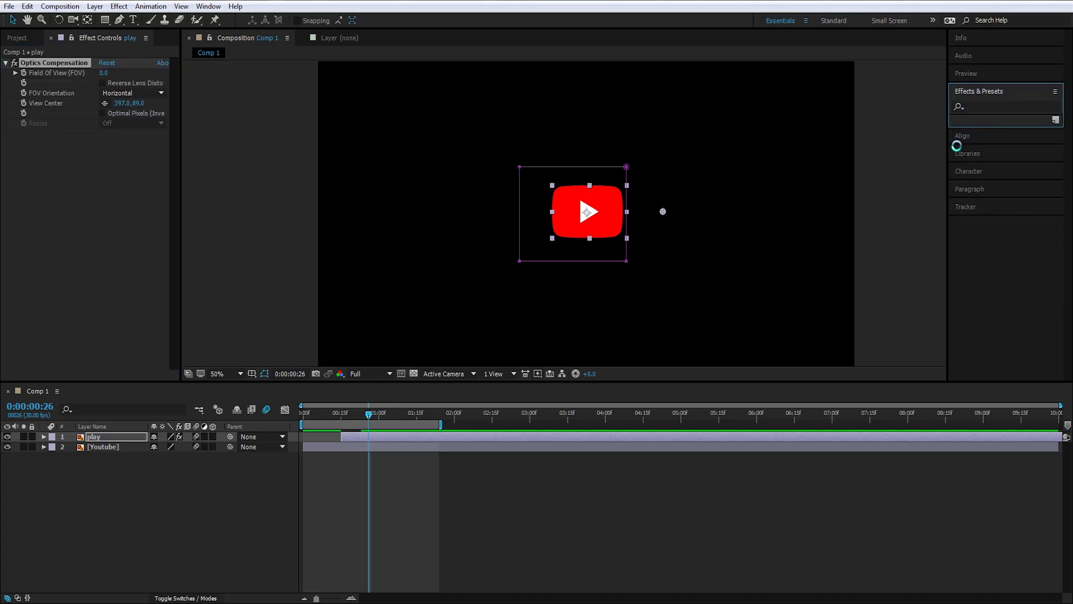
click(98, 439)
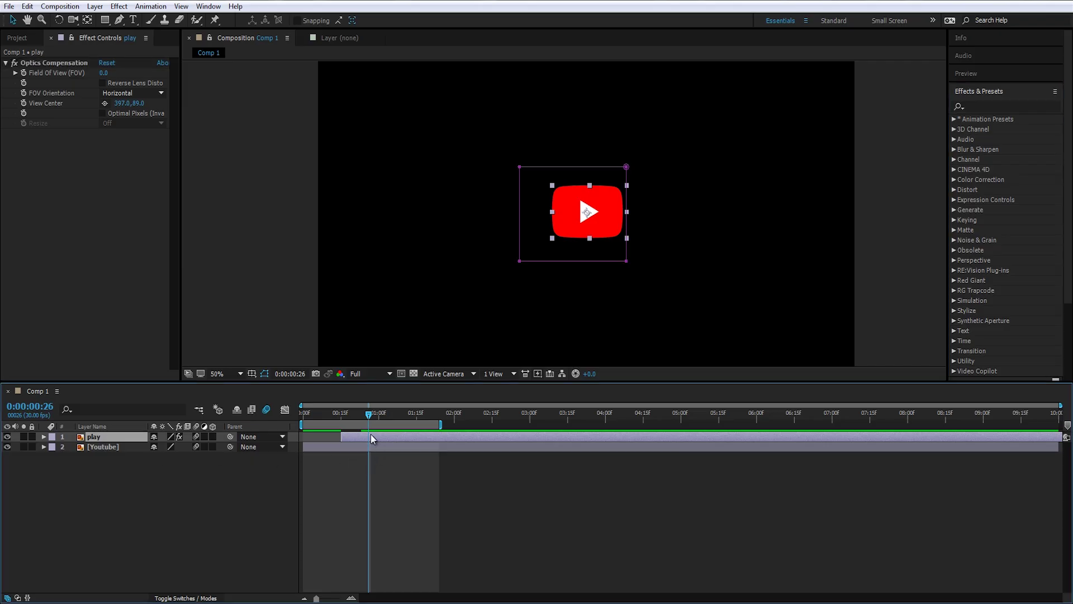
Move the Optics Compensation view center to the middle of the play icon, about 125, 91, and test the Field of View distortion.
key(slash)
click(58, 62)
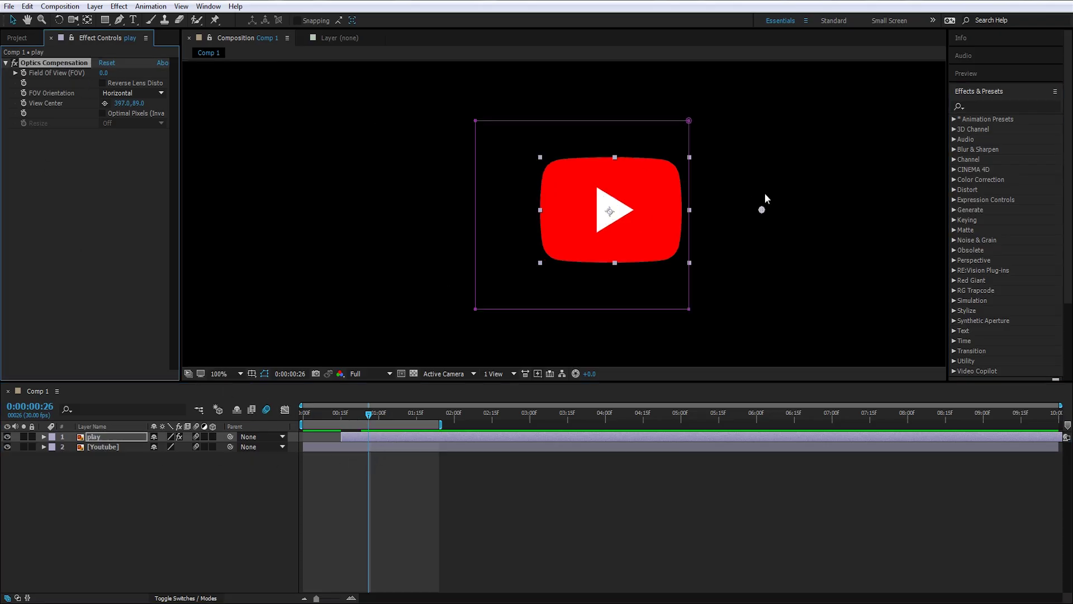
drag(764, 211, 464, 209)
drag(101, 73, 436, 216)
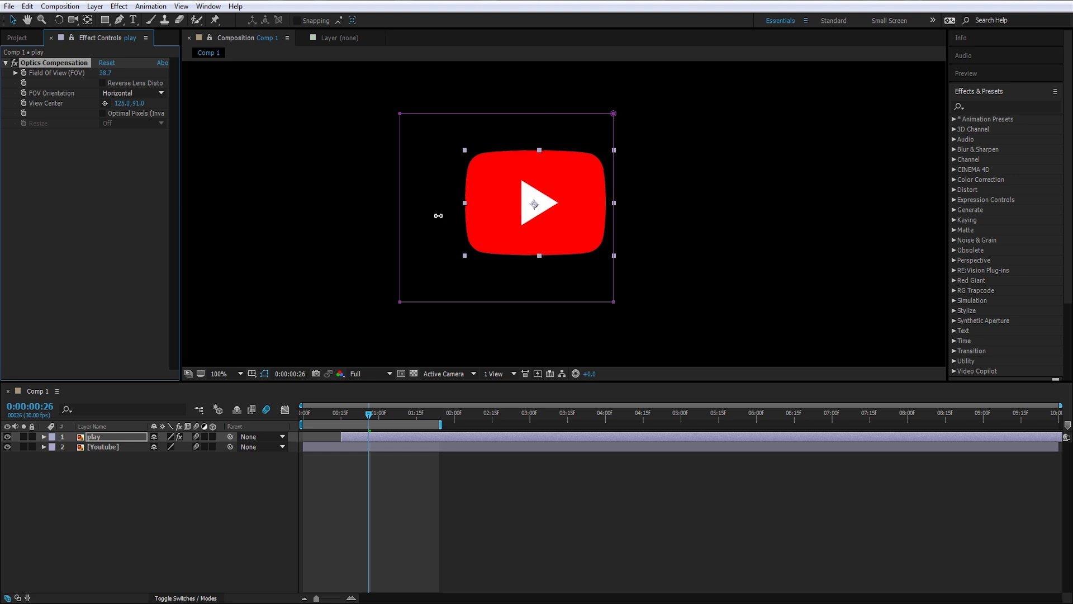
Keyframe the Optics Compensation Field of View at about 150.3 at frame 22 on the play layer.
click(393, 467)
key(u)
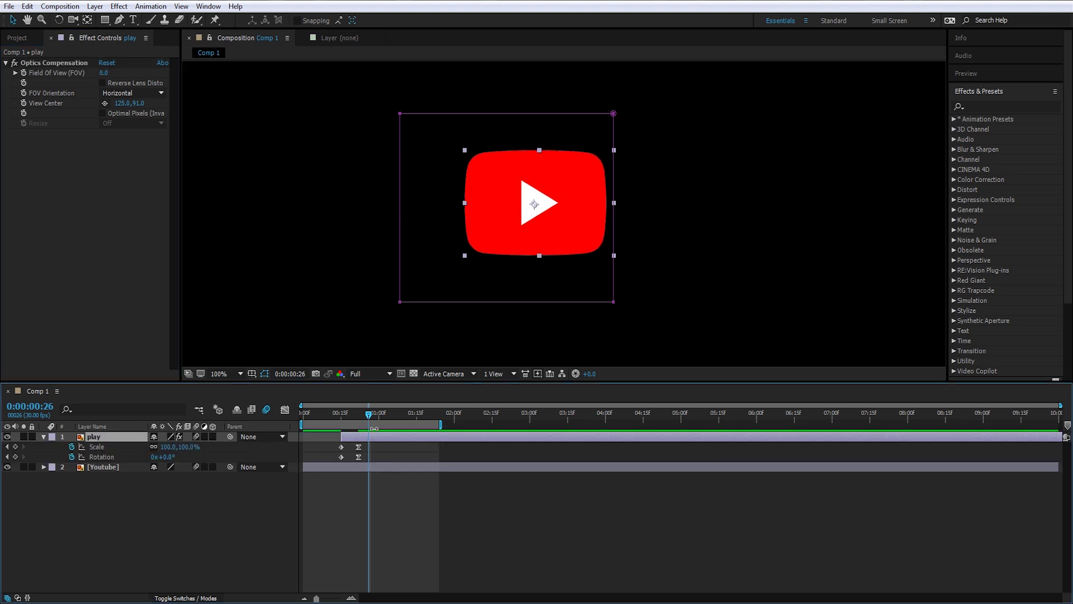
key(Page_Up)
key(Page_Up)
key(Page_Up)
key(Page_Up)
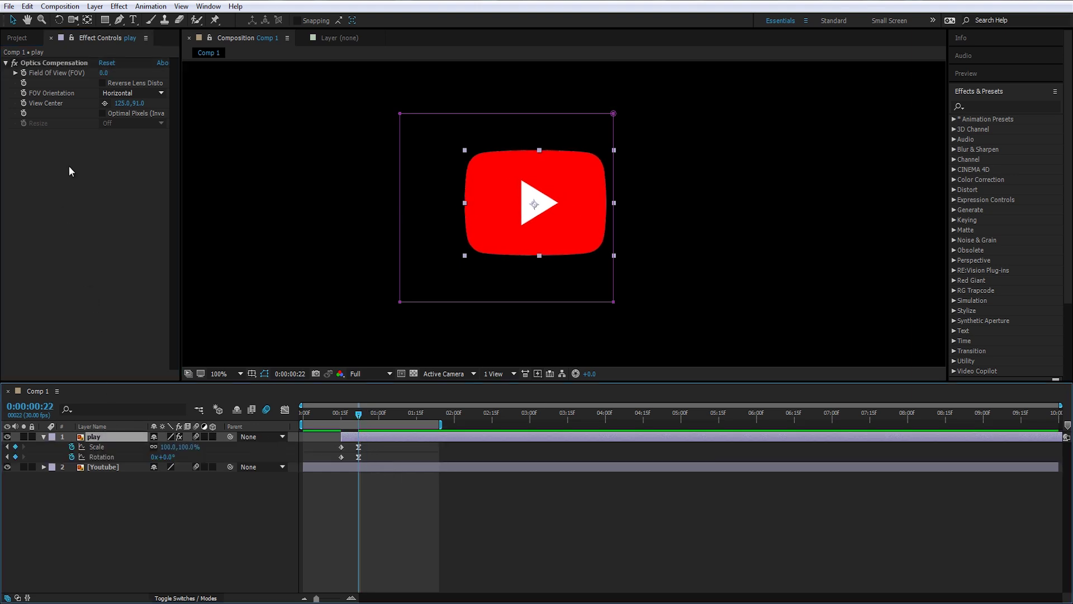
mouse_move(129, 70)
mouse_down()
mouse_move(503, 88)
mouse_move(1062, 145)
mouse_move(119, 77)
mouse_up()
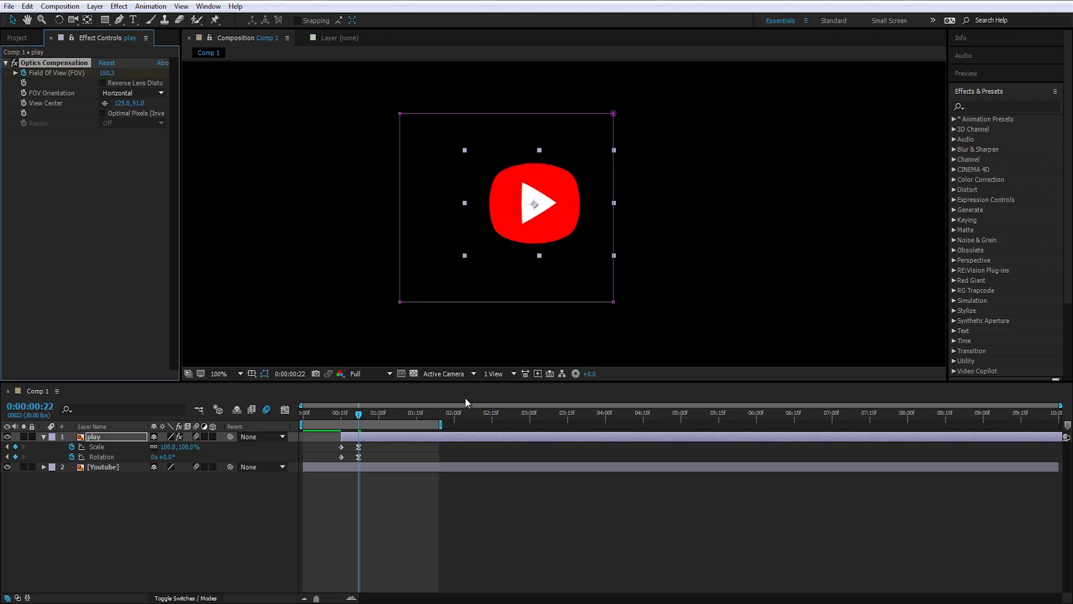
Set the Field of View to 0 at 0:00:01:02 and reveal the play layer's keyframes.
key(space)
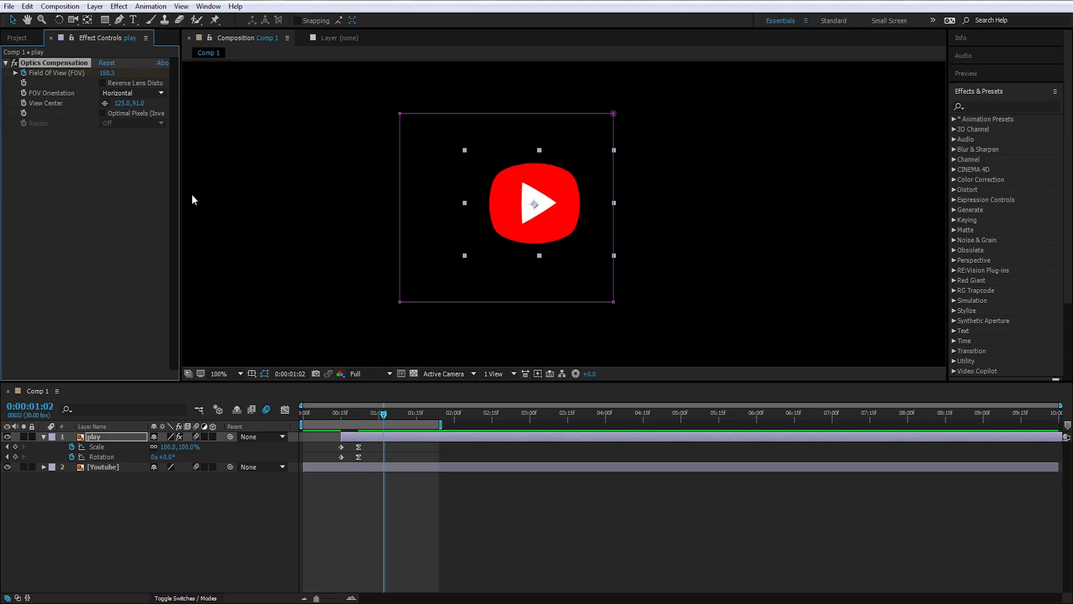
click(108, 74)
text(0)
key(Return)
click(391, 438)
key(u)
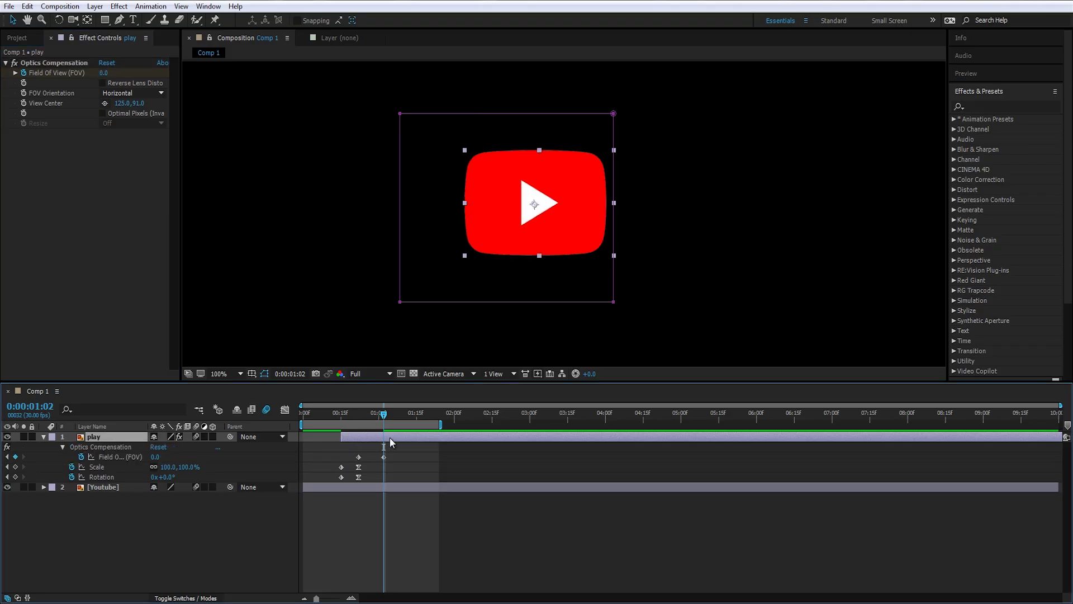
Ease the last Field of View keyframe and set its incoming velocity influence to 75%.
mouse_move(395, 451)
mouse_down()
mouse_move(343, 464)
mouse_move(386, 463)
mouse_up()
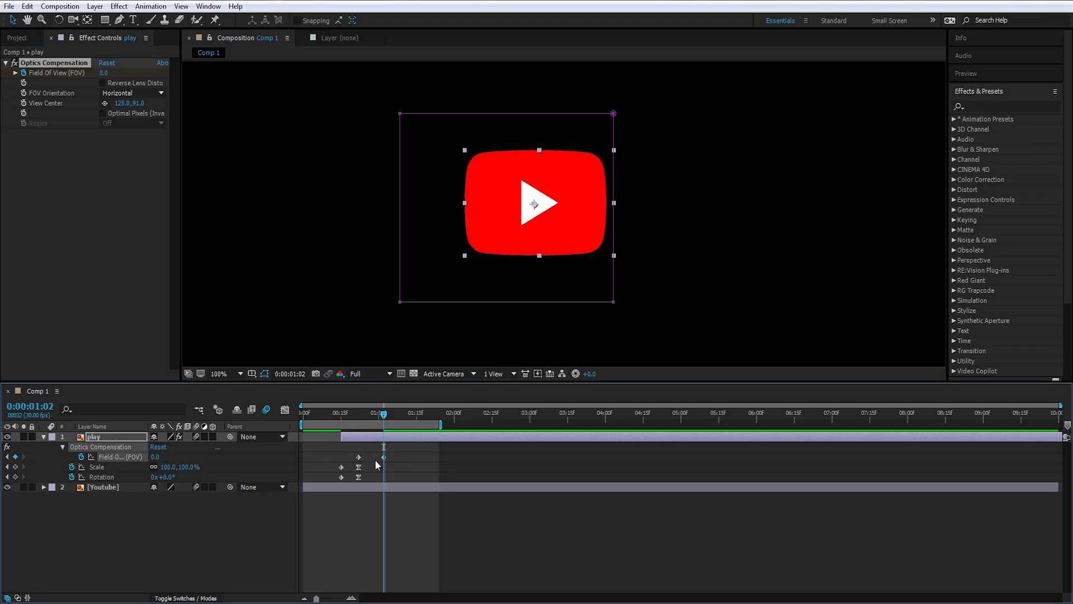
right_click(384, 457)
click(431, 437)
click(732, 338)
text(80)
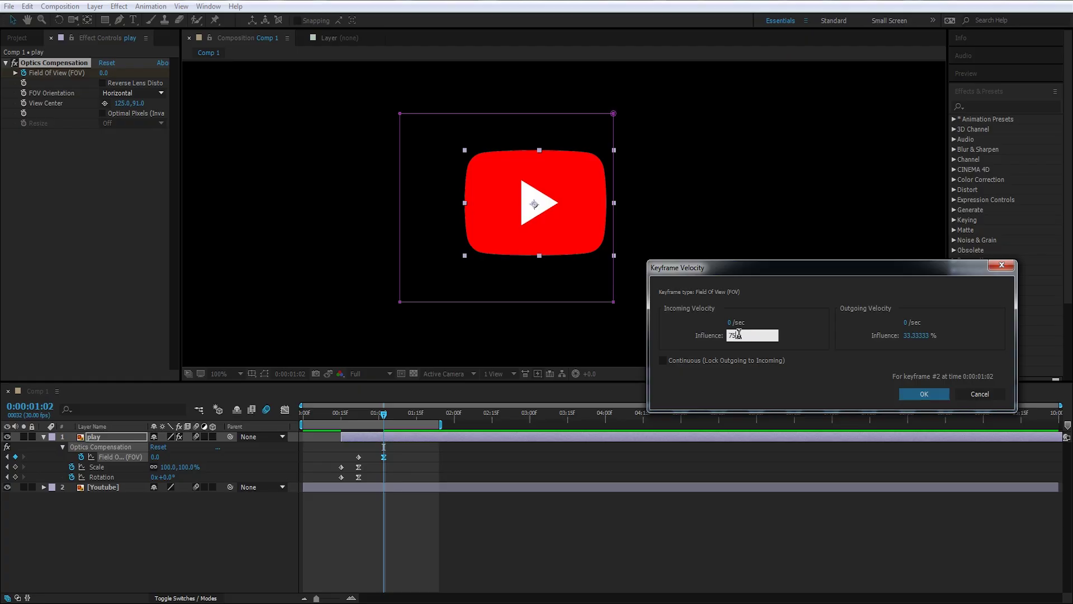
key(Return)
Preview the play icon's lens distortion from frame 14.
click(475, 459)
click(338, 415)
key(space)
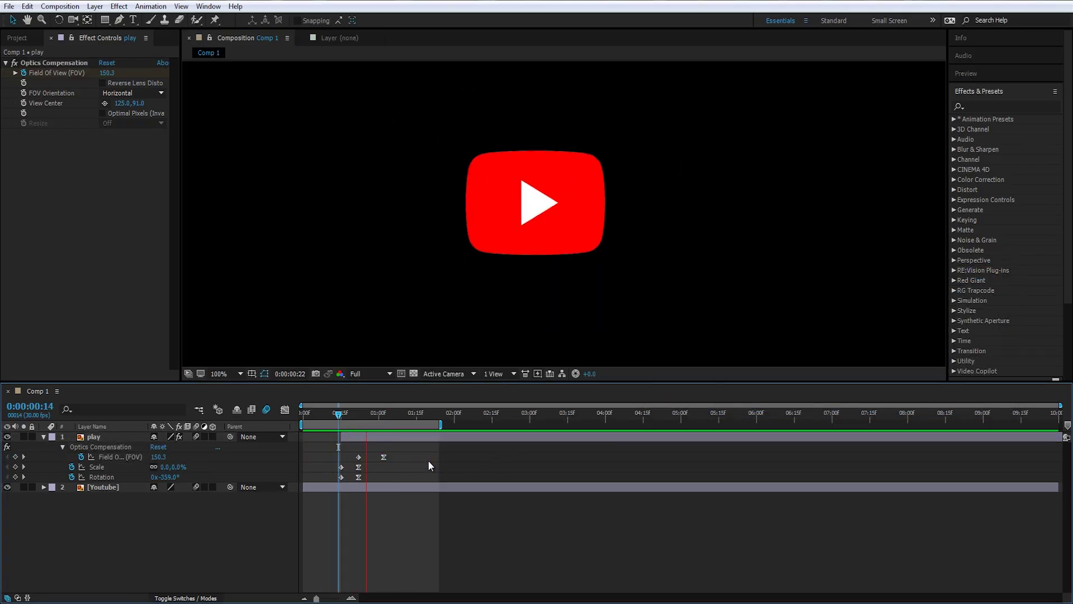
Move both Field of View keyframes three frames earlier so the first sits at frame 19.
click(358, 416)
click(359, 456)
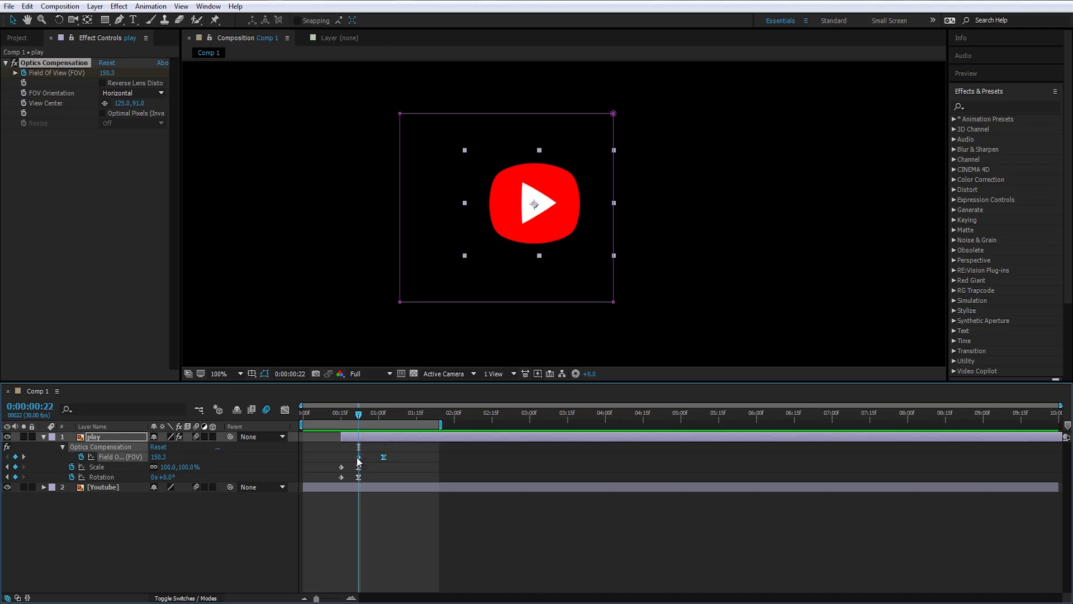
key(Page_Up)
key(Page_Up)
key(Page_Up)
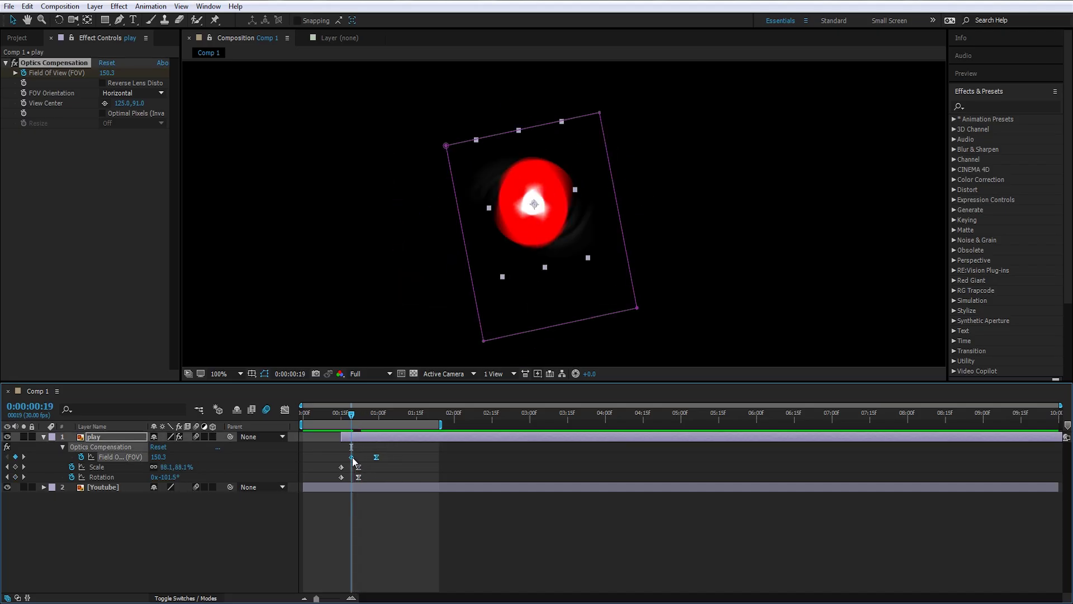
Move the last Field of View keyframe to 0:00:01:03.
click(366, 458)
key(shift+Page_Down)
key(Page_Down)
key(Page_Down)
key(Page_Down)
key(Page_Down)
drag(377, 458, 388, 458)
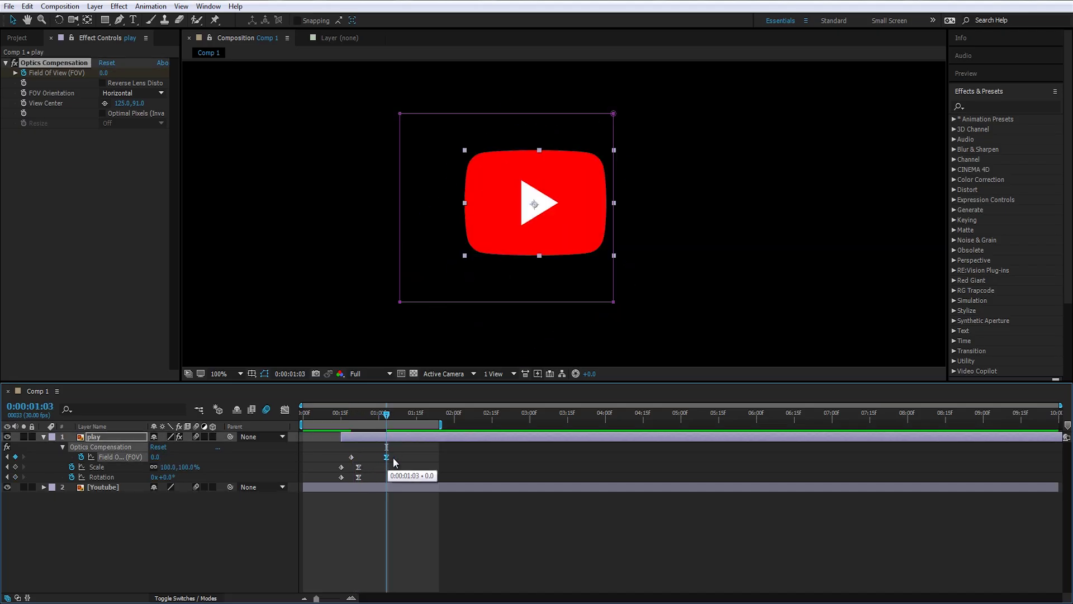
Collapse the play layer's properties and preview the complete YouTube logo animation from the beginning.
click(405, 456)
key(space)
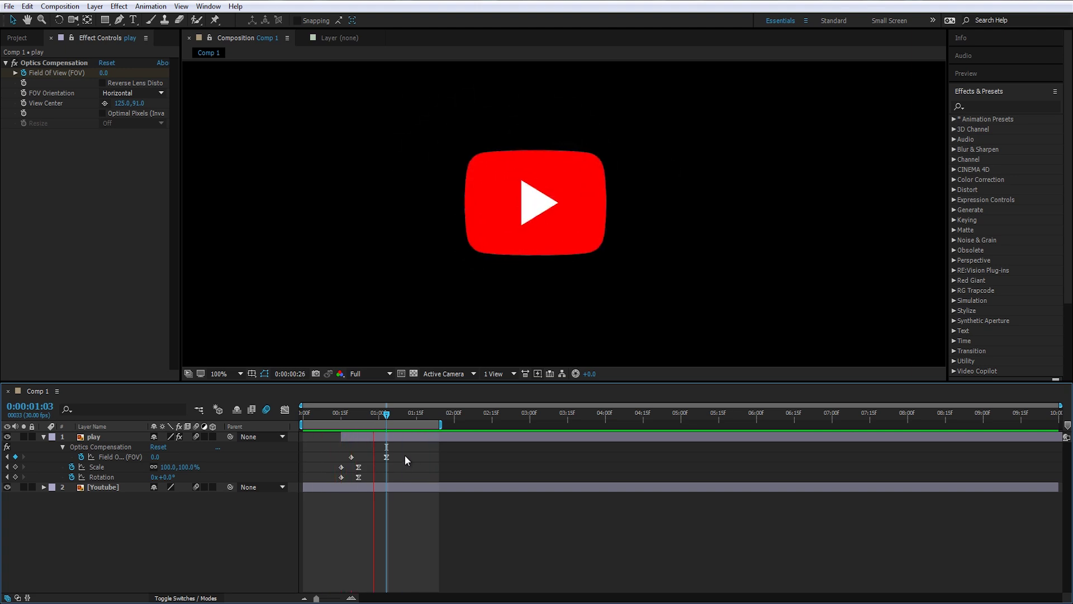
key(space)
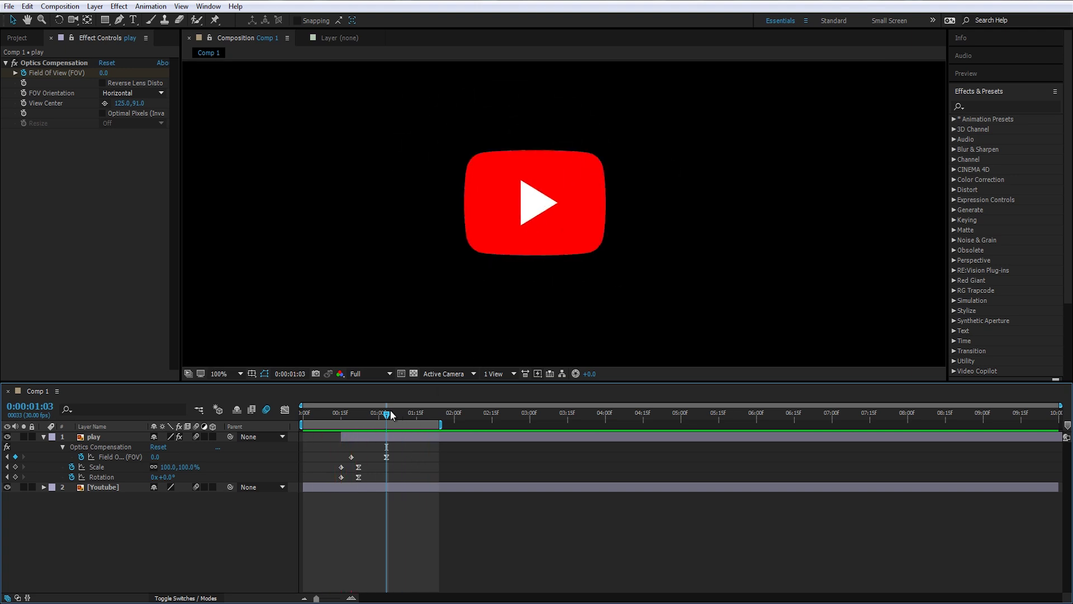
click(93, 437)
drag(389, 414, 302, 417)
key(u)
key(space)
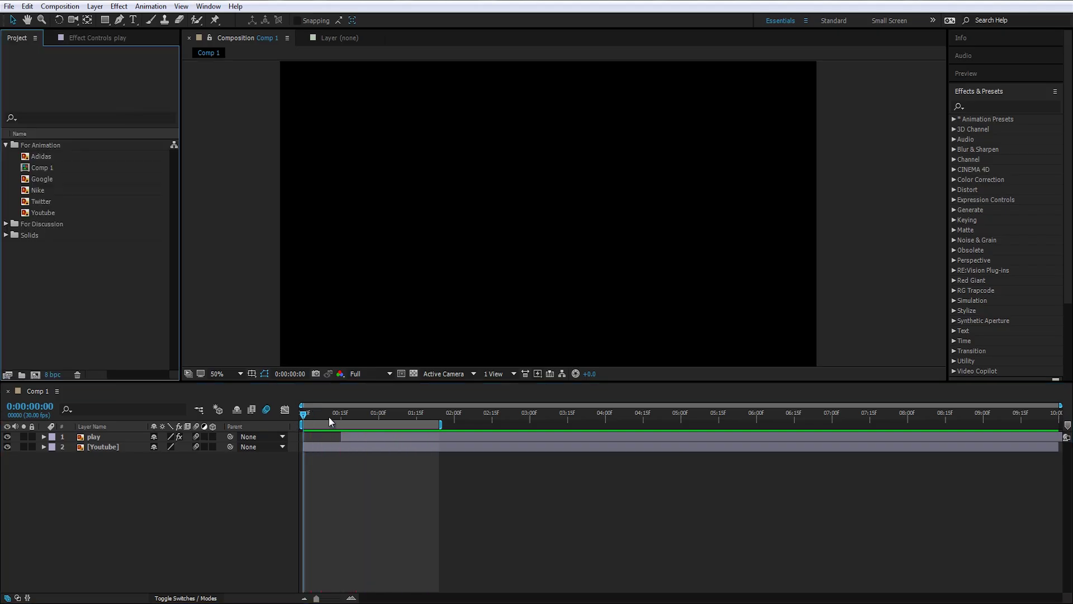
drag(329, 417, 427, 479)
mouse_move(402, 418)
mouse_down()
mouse_move(314, 423)
mouse_move(407, 424)
mouse_up()
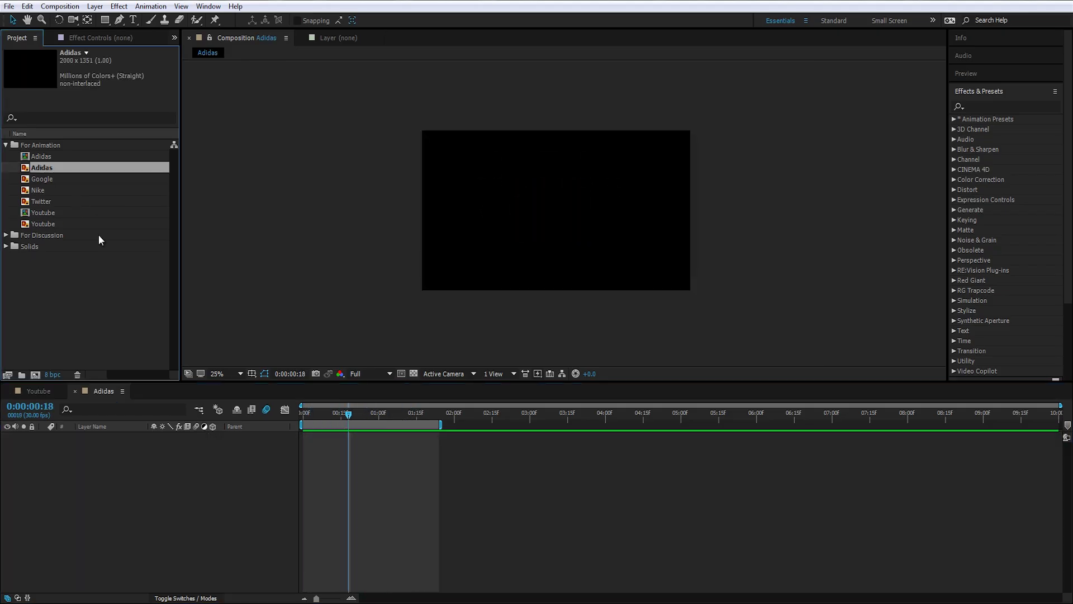
Add the Adidas artwork to the Adidas composition as a layer.
drag(42, 167, 140, 442)
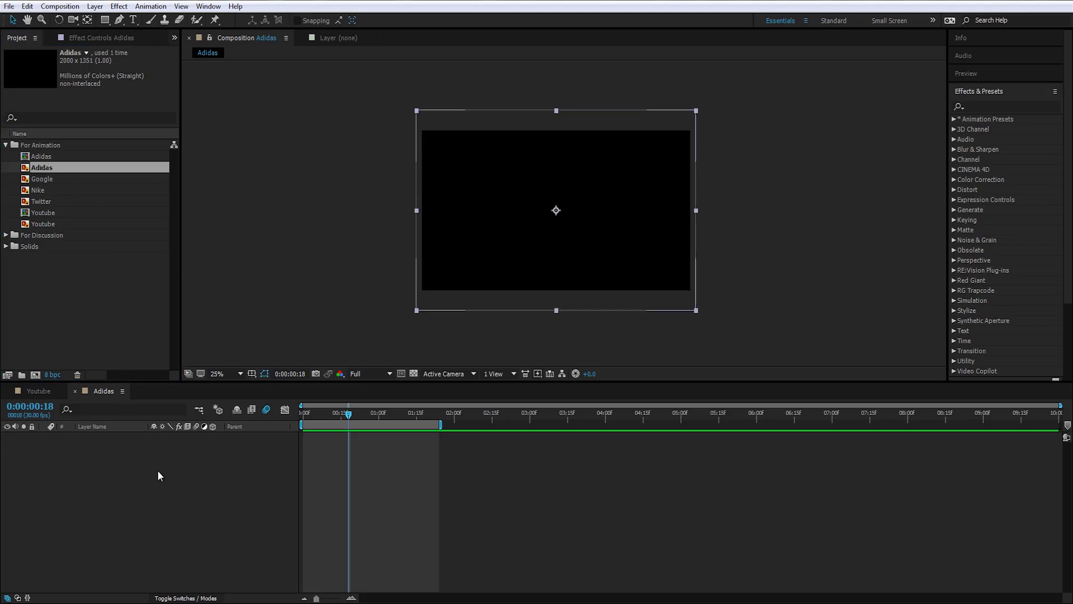
Show the transparency grid behind the black Adidas logo and move the layer higher in the frame.
click(412, 373)
click(411, 375)
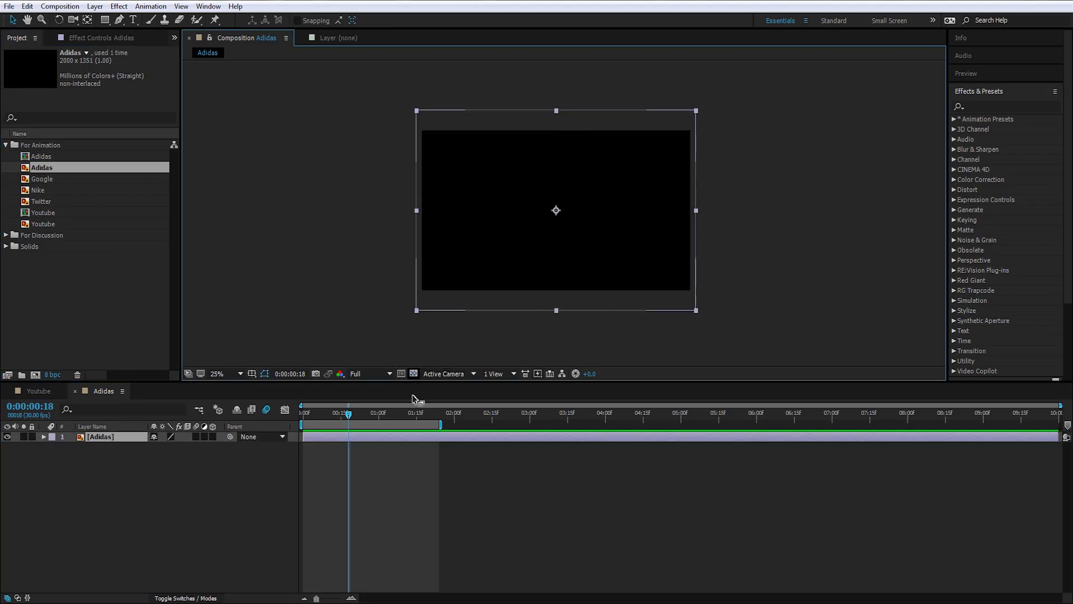
click(411, 372)
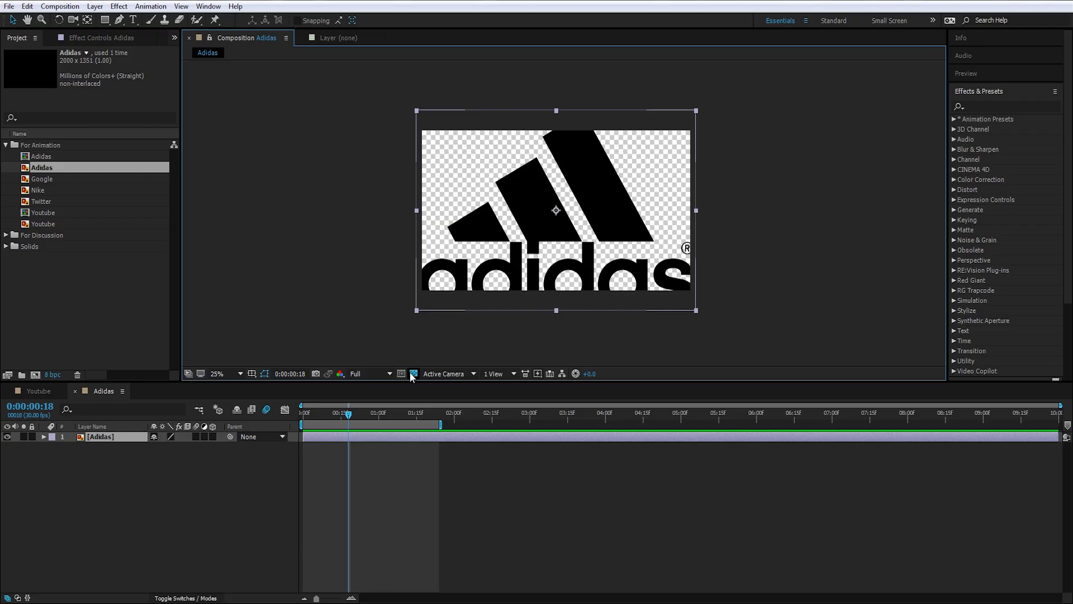
click(83, 440)
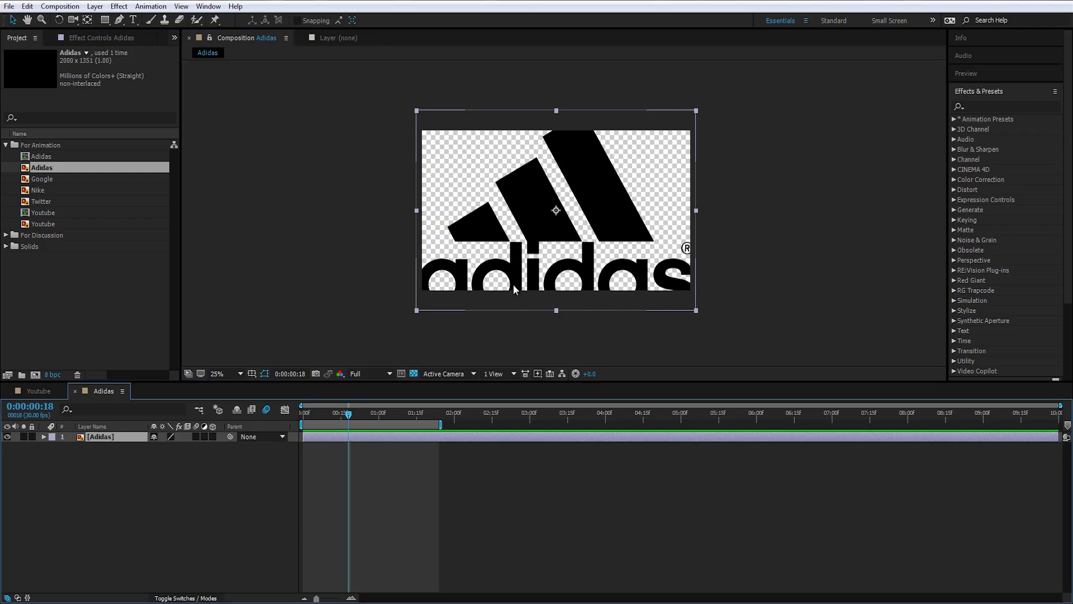
drag(558, 289, 559, 266)
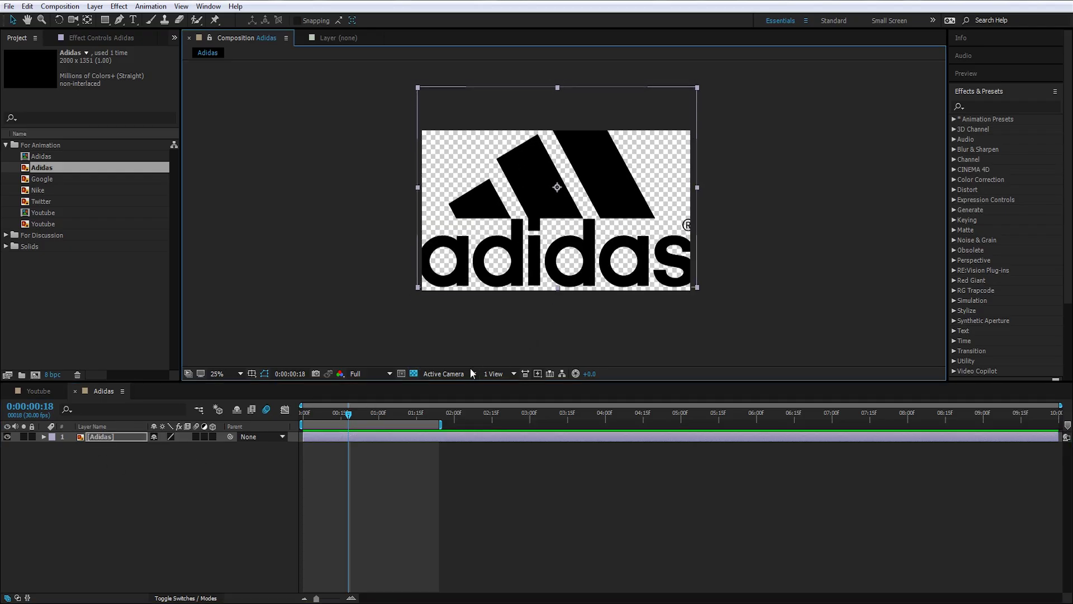
Apply a Fill effect to the Adidas layer with colour white (FFFFFF) and turn the transparency grid off.
key(ctrl+space)
text(fill)
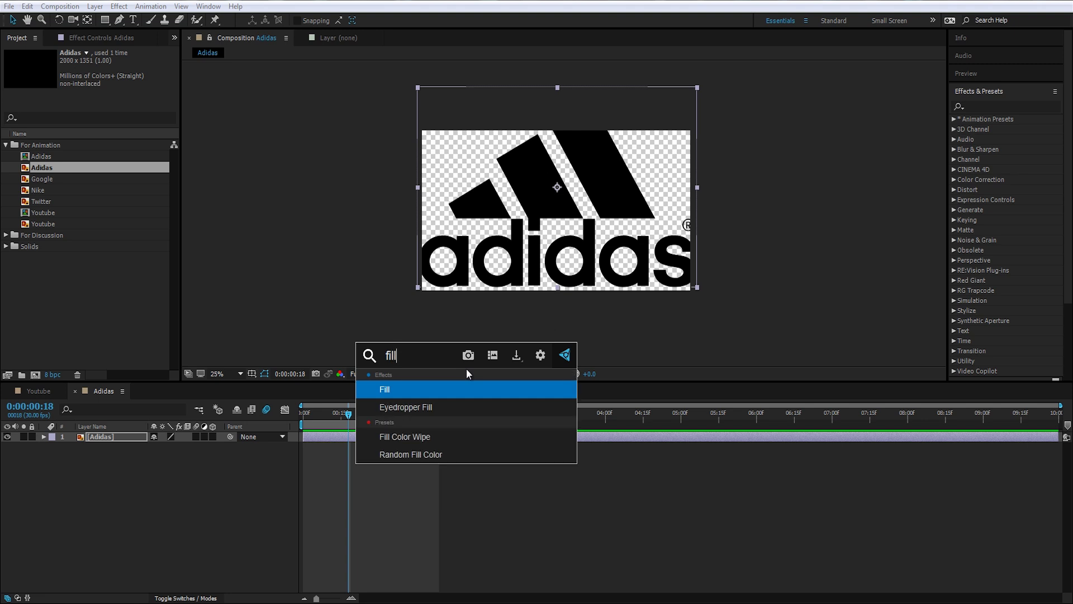
key(Return)
click(105, 93)
click(404, 227)
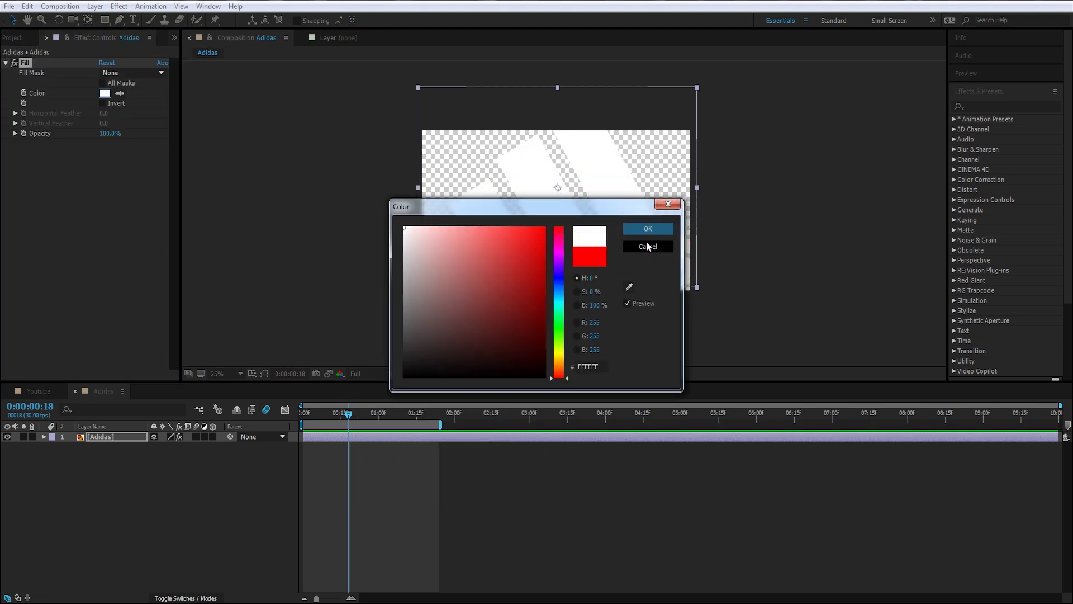
click(648, 229)
click(413, 374)
Scale the Adidas layer to 46% and reposition the logo near the middle of the frame.
drag(600, 213, 583, 262)
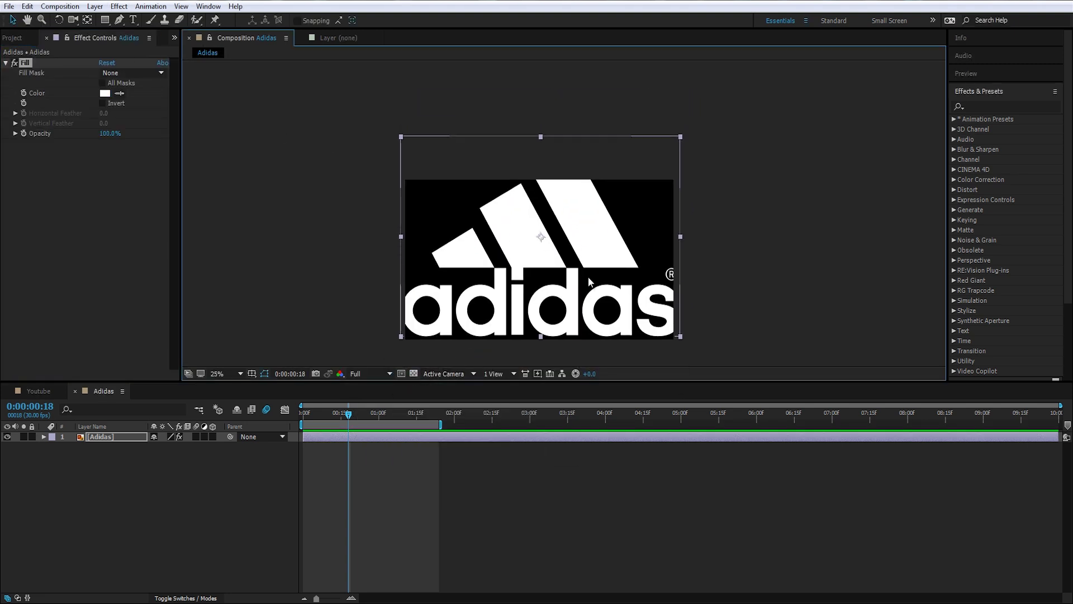
drag(195, 451, 166, 450)
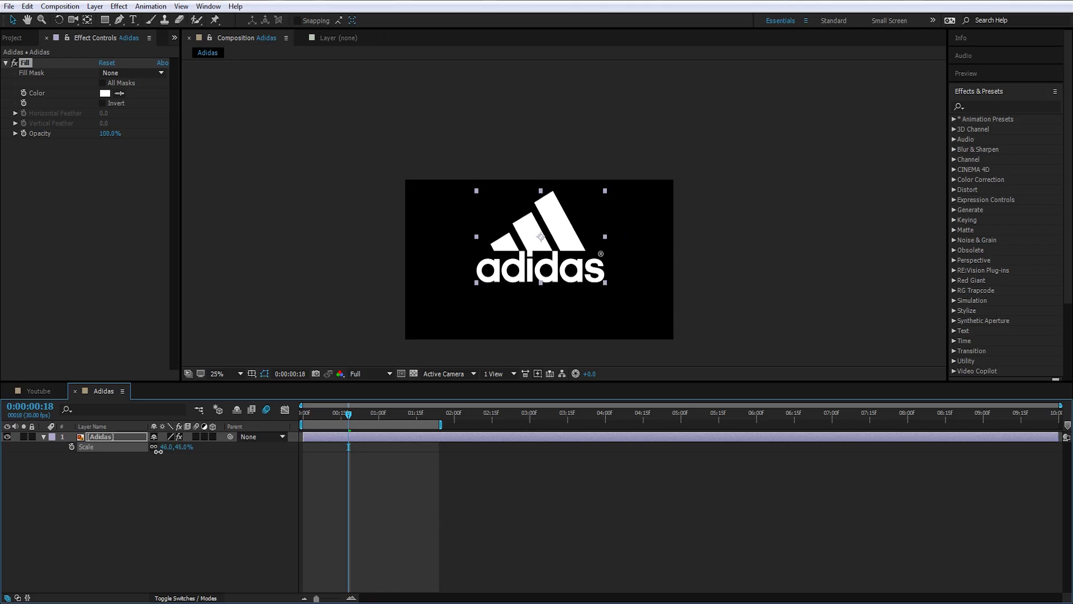
drag(552, 273, 570, 239)
scroll(579, 223, up, 1)
scroll(576, 219, down, 1)
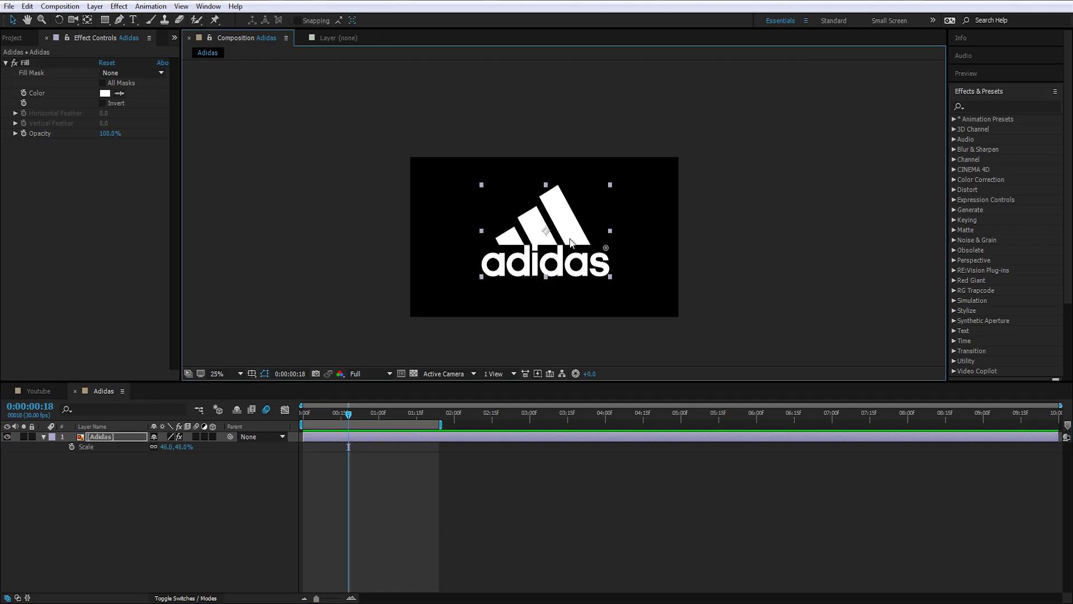
Align the Adidas layer to the composition's horizontal and vertical centre.
click(220, 9)
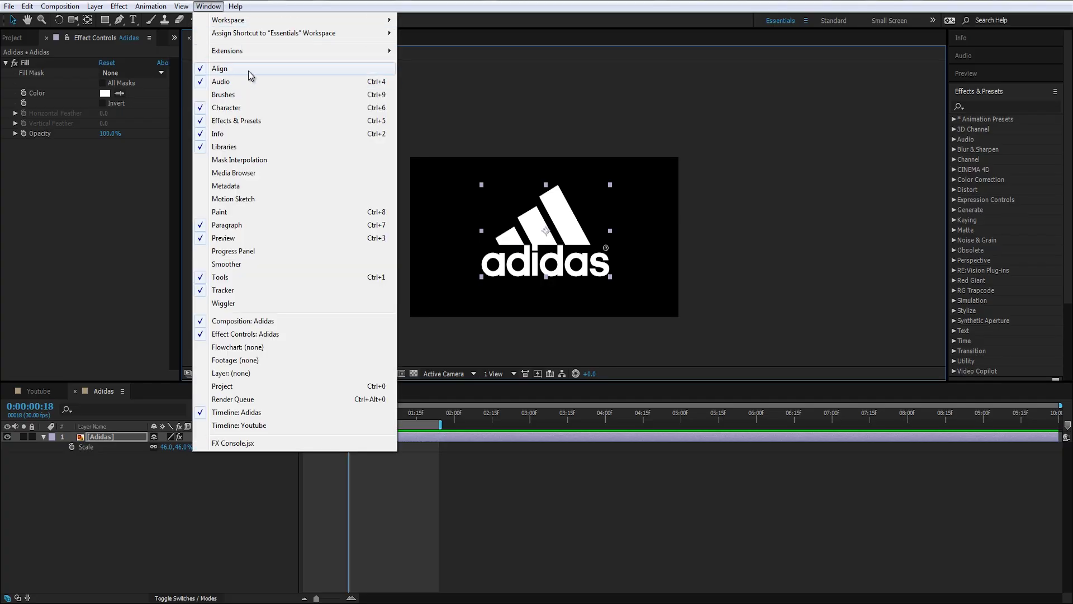
click(220, 69)
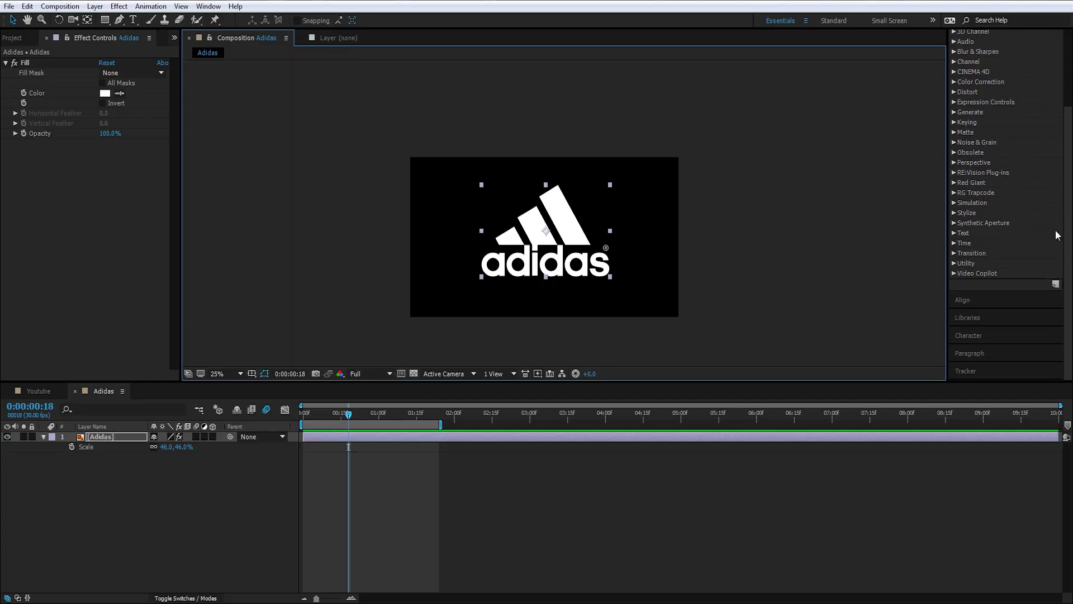
click(533, 257)
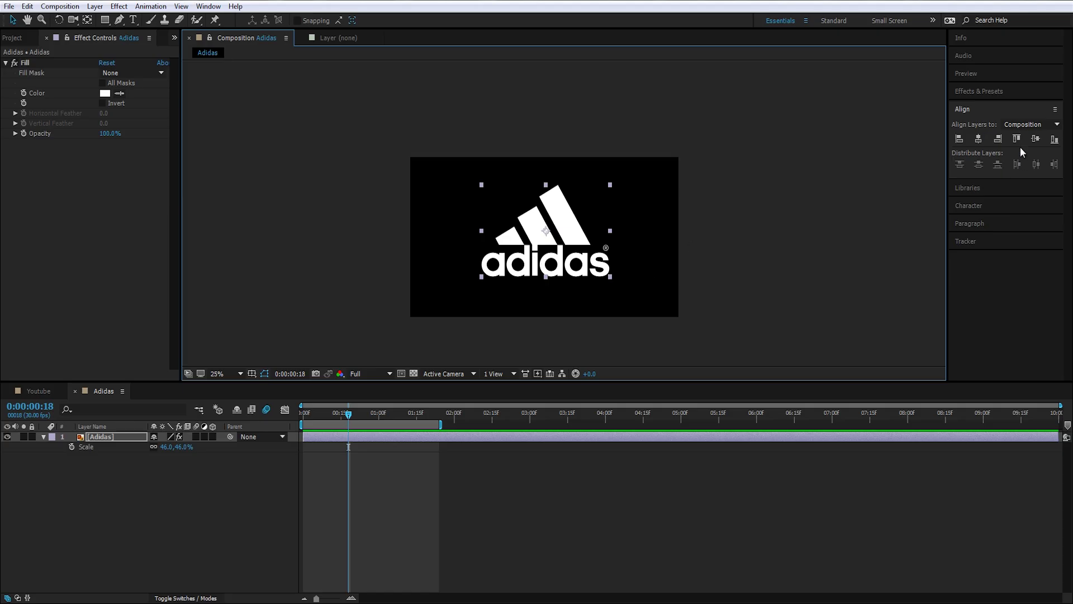
click(981, 139)
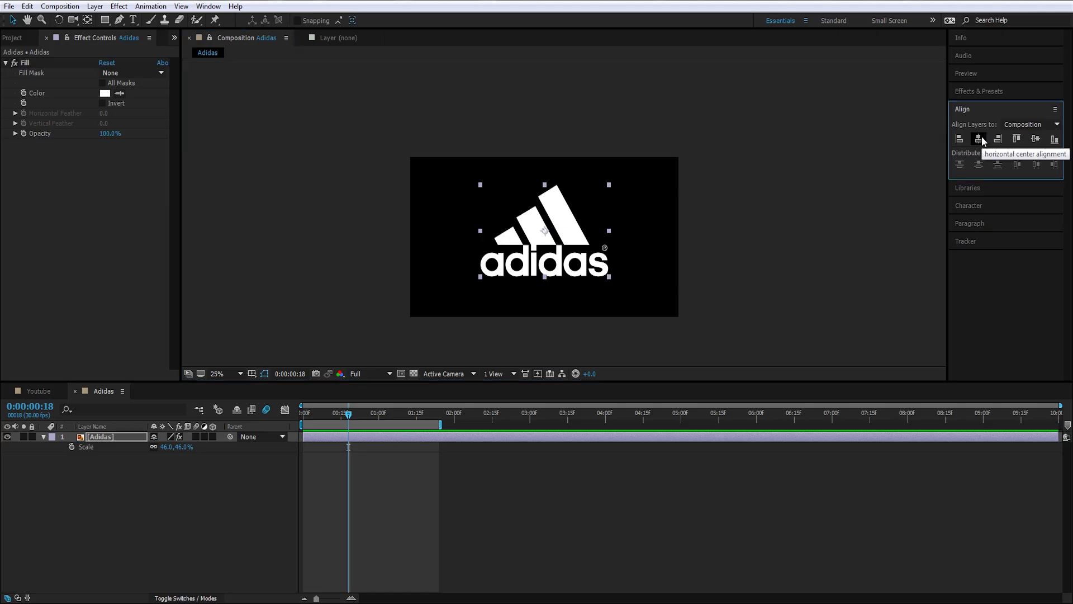
click(1036, 138)
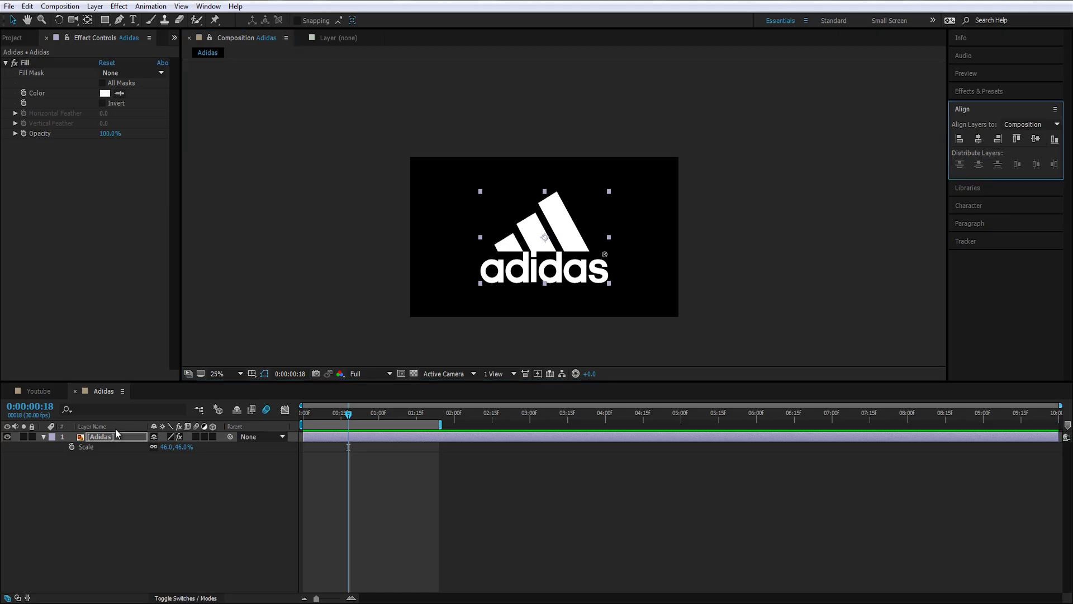
Reduce the Adidas layer's scale to 25% and set the current time to 0:00:00:24.
drag(182, 450, 170, 450)
key(/)
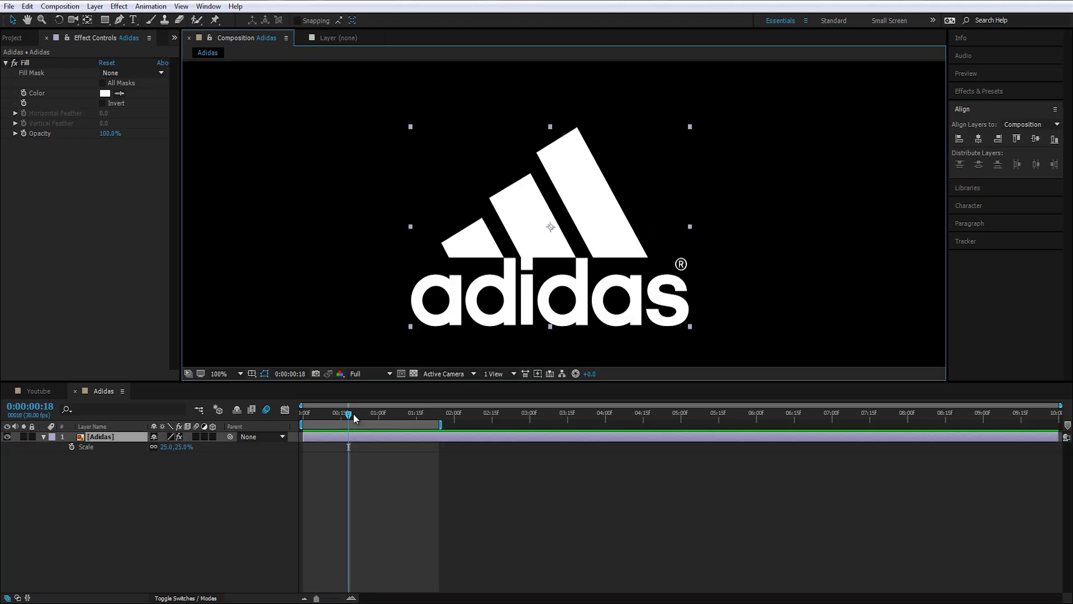
mouse_move(354, 418)
mouse_down()
mouse_move(412, 417)
mouse_move(363, 416)
mouse_up()
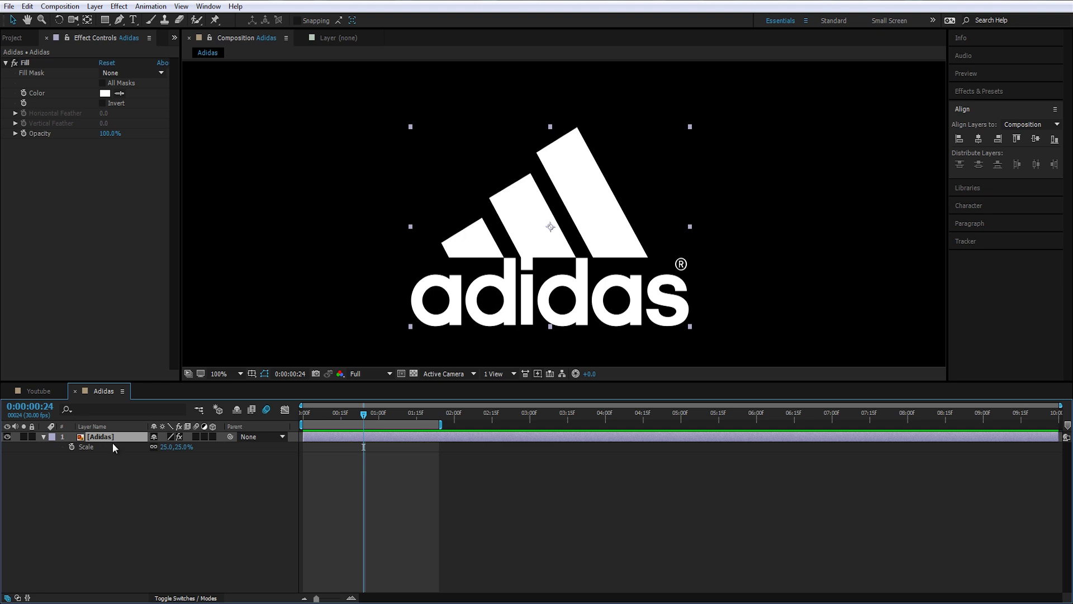
Draw a rectangular mask around the three stripes, with its lower edge fitted to their base to cut off the wordmark.
key(q)
drag(769, 85, 334, 257)
scroll(600, 273, up, 1)
drag(584, 259, 585, 178)
key(ctrl+t)
scroll(587, 182, up, 1)
mouse_move(597, 193)
mouse_down()
mouse_move(600, 231)
mouse_move(600, 192)
mouse_up()
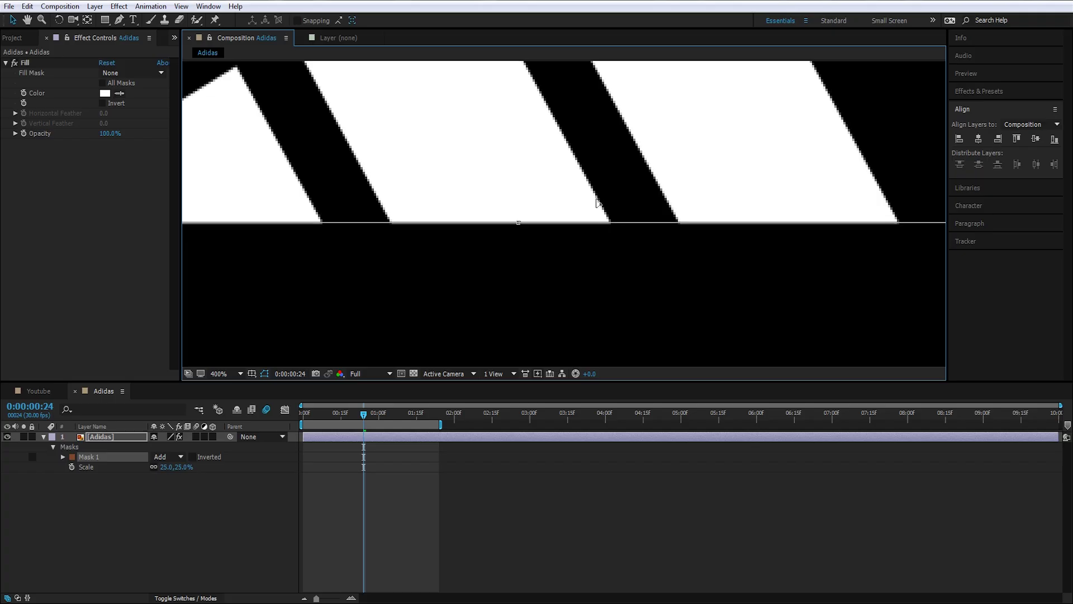
scroll(596, 197, down, 3)
Duplicate the masked Adidas layer twice, making one layer per stripe.
click(112, 438)
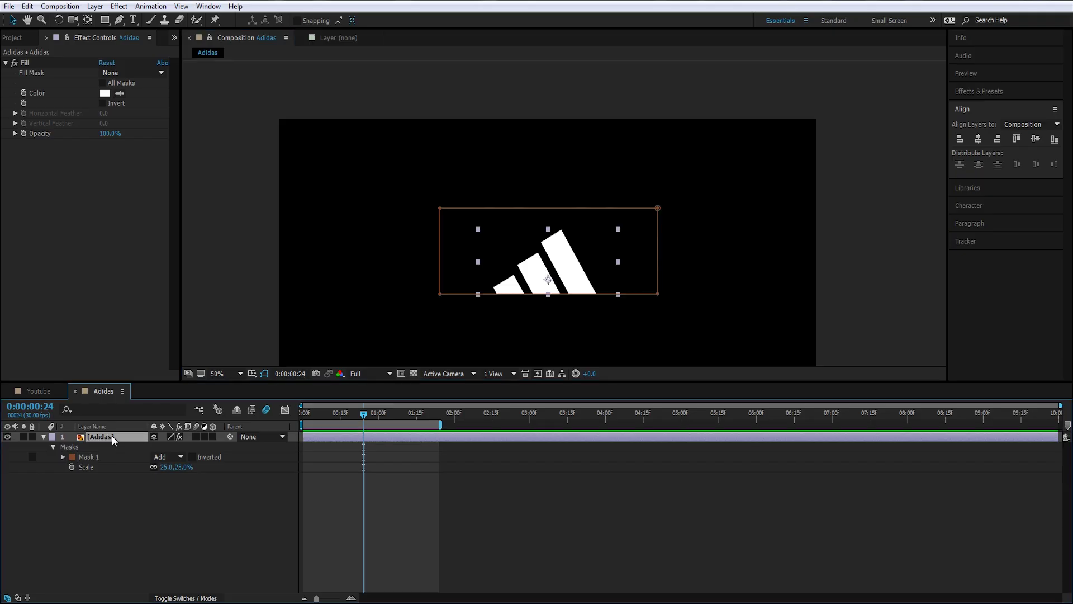
key(ctrl+d)
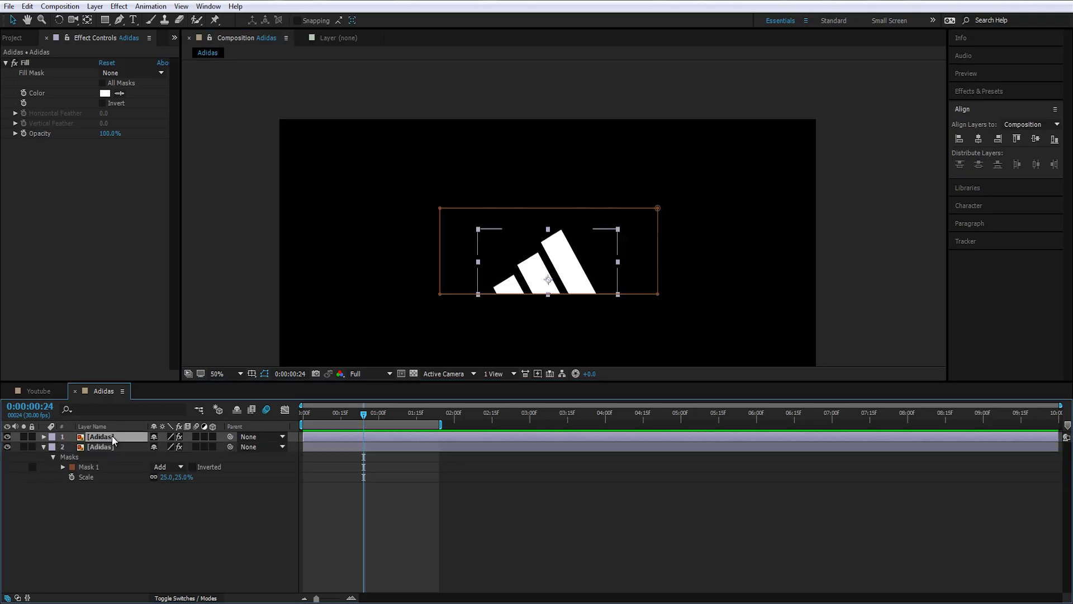
key(ctrl+d)
Draw a Pen mask around the smallest stripe on the lowest Adidas layer and set Mask 2 to Intersect.
scroll(515, 322, up, 2)
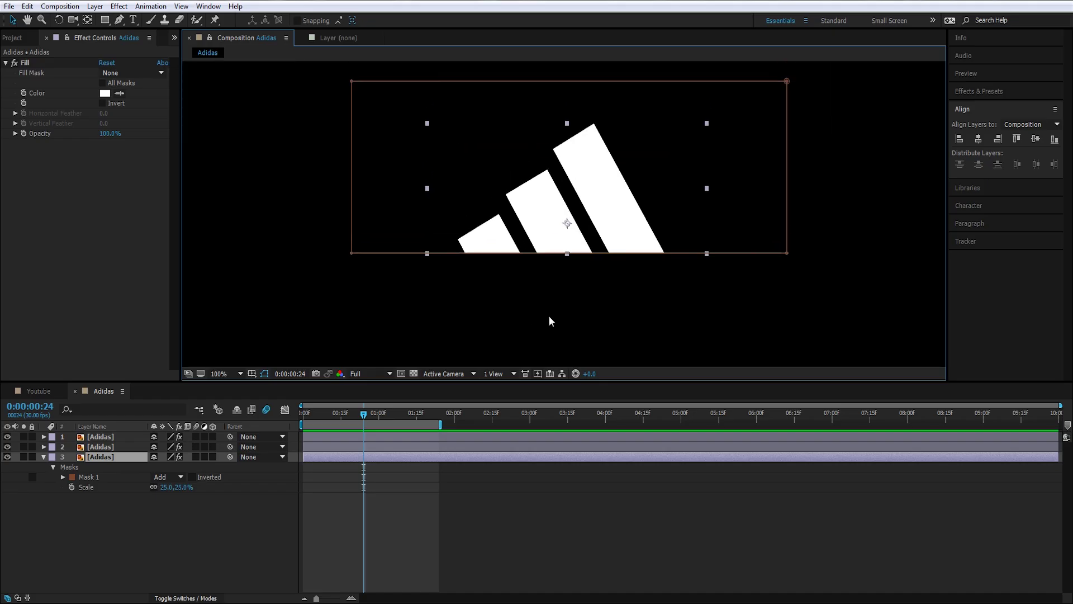
key(g)
click(561, 258)
click(481, 132)
click(360, 190)
click(372, 303)
click(568, 271)
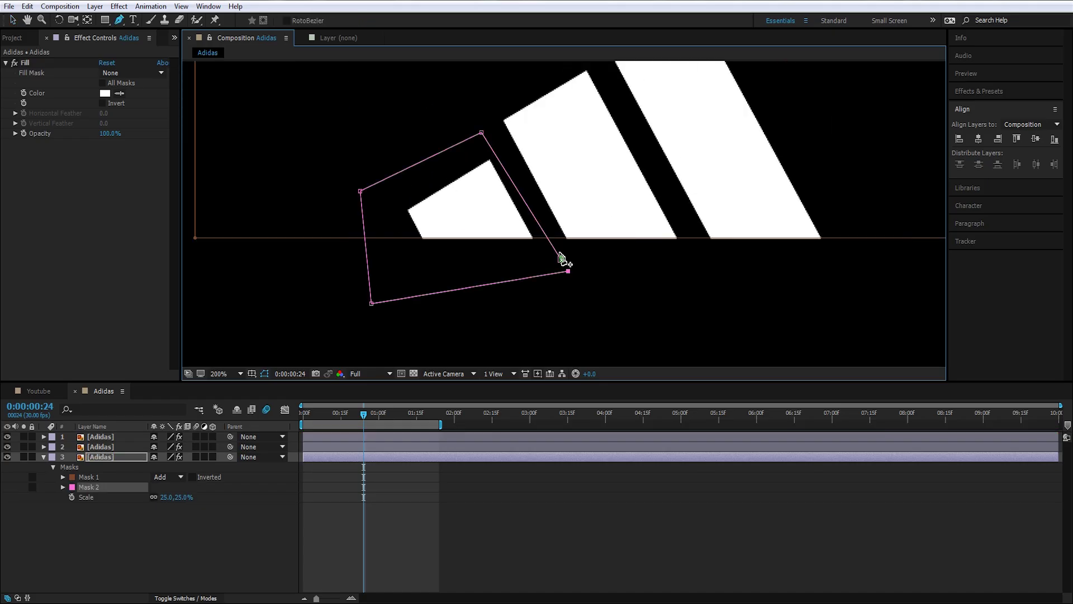
click(181, 488)
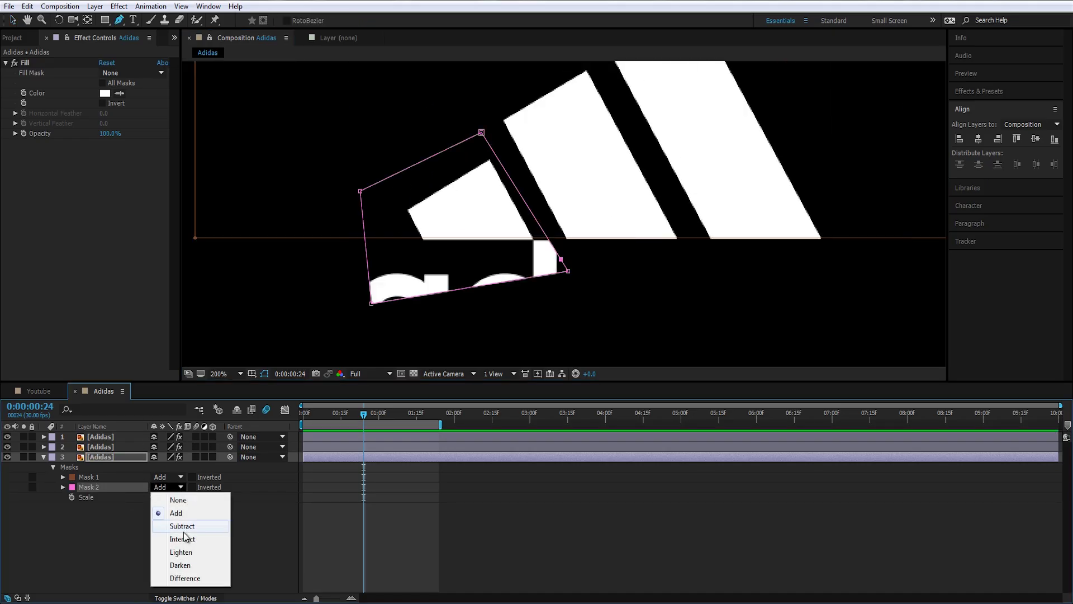
click(182, 539)
click(248, 532)
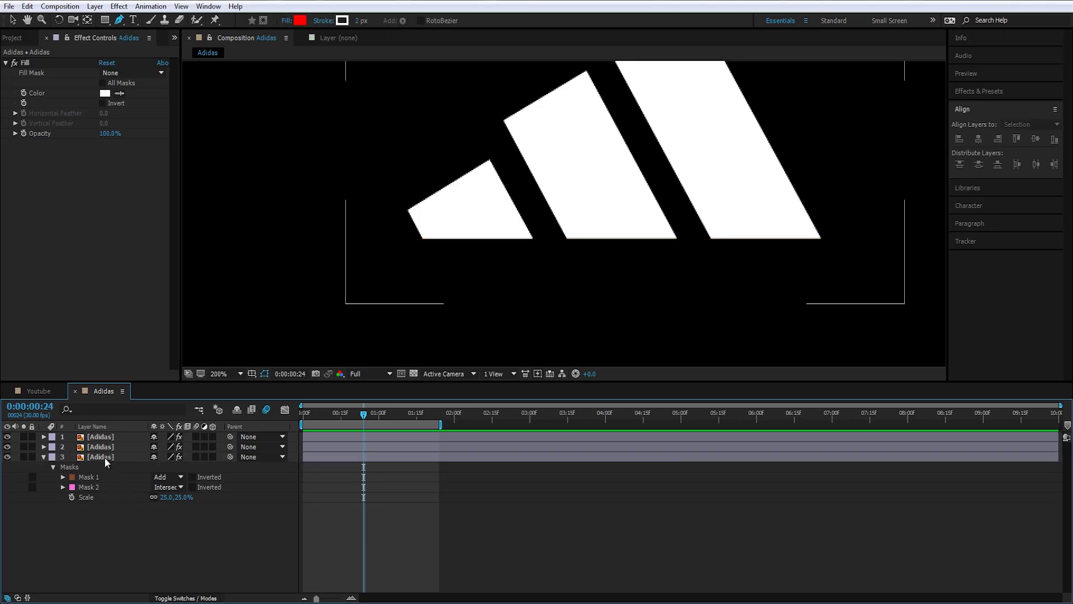
Hide the two upper Adidas layers to check the smallest stripe's mask on the third layer.
click(7, 437)
click(6, 447)
click(97, 457)
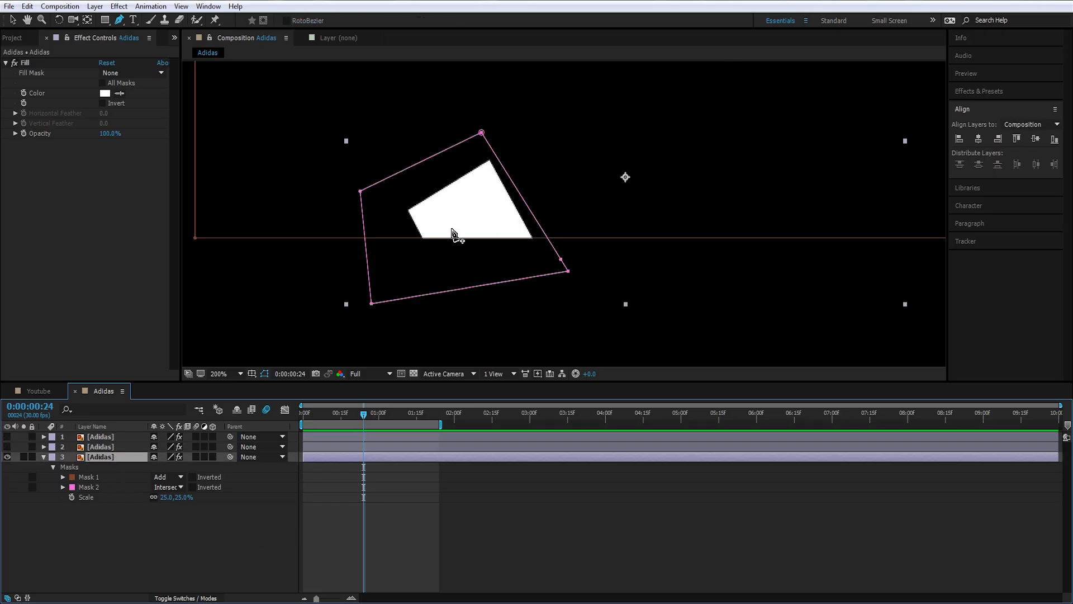
Show only the second Adidas layer, mask its middle stripe with the Pen tool, and set that mask to Intersect.
click(6, 447)
click(7, 437)
click(122, 446)
click(488, 122)
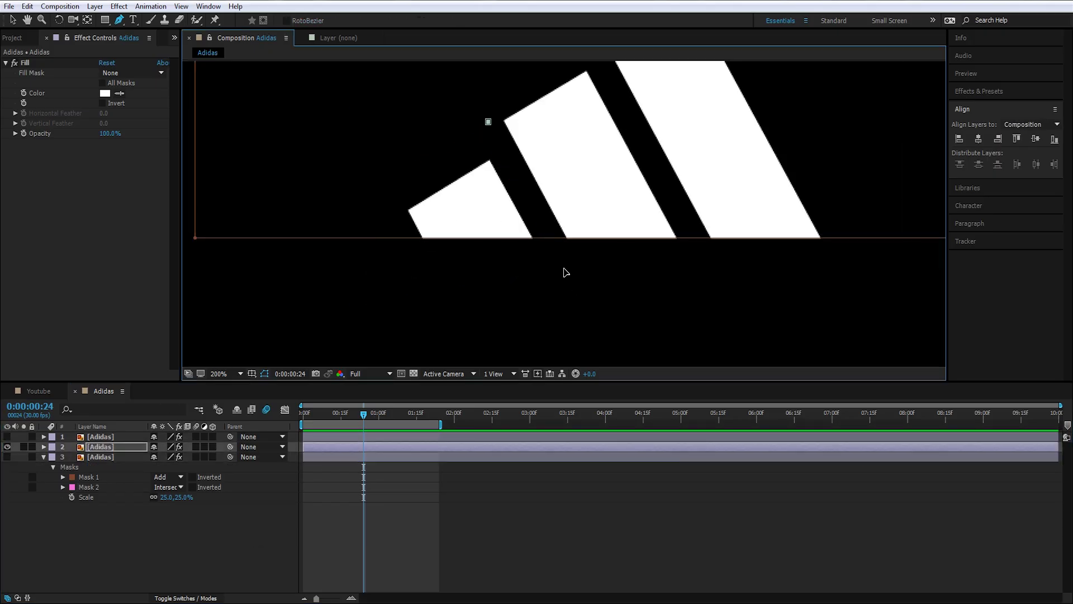
click(563, 268)
click(715, 253)
click(586, 62)
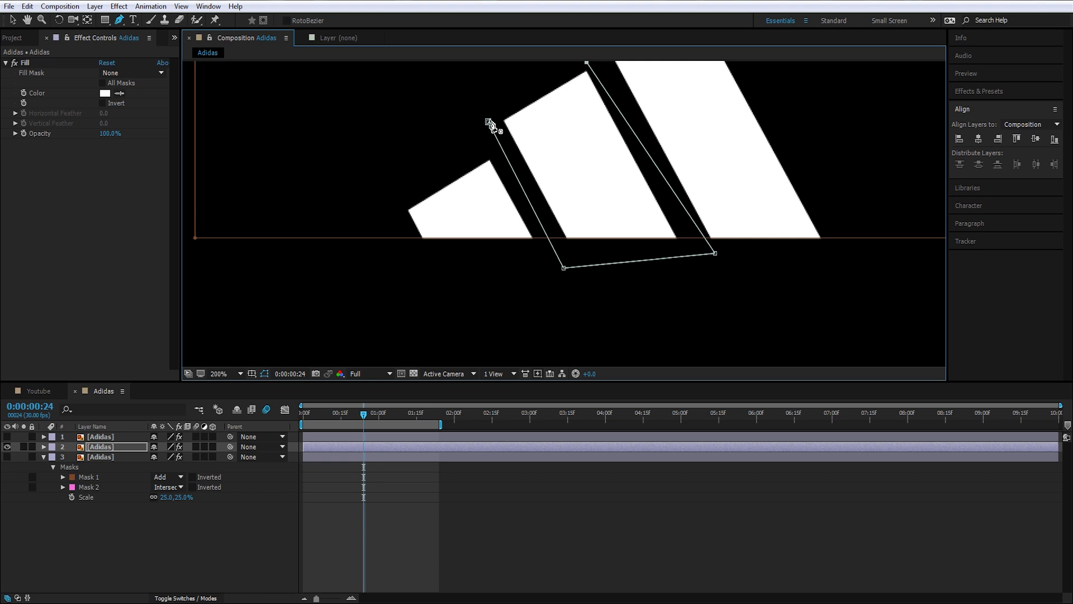
key(m)
click(160, 477)
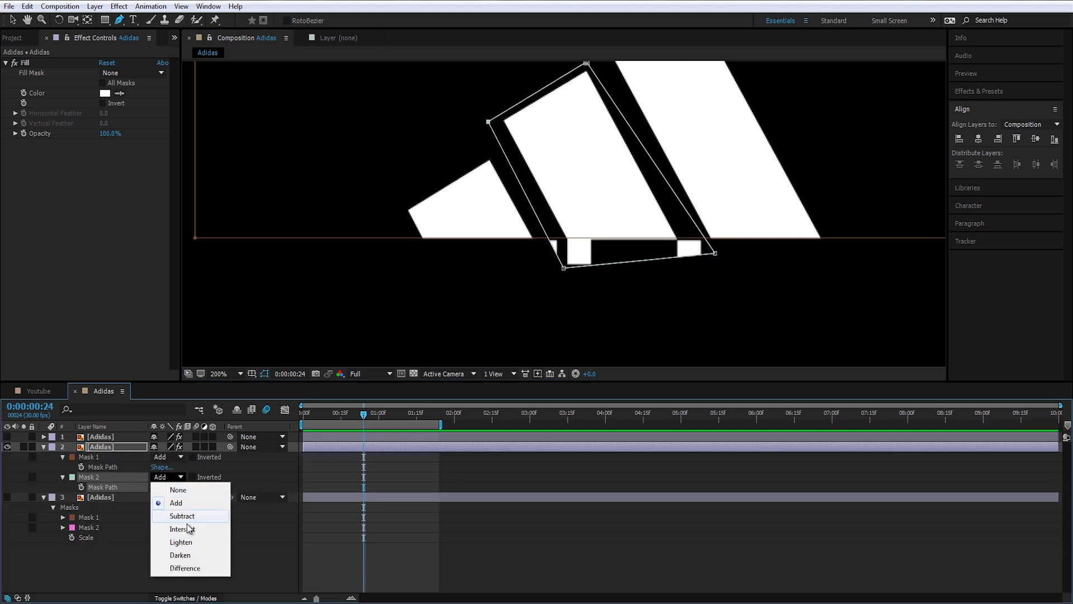
click(185, 531)
drag(624, 230, 479, 352)
scroll(479, 353, down, 1)
Show the top Adidas layer, draw a Pen mask around its tallest stripe, and set Mask 2 to Intersect.
key(v)
click(7, 436)
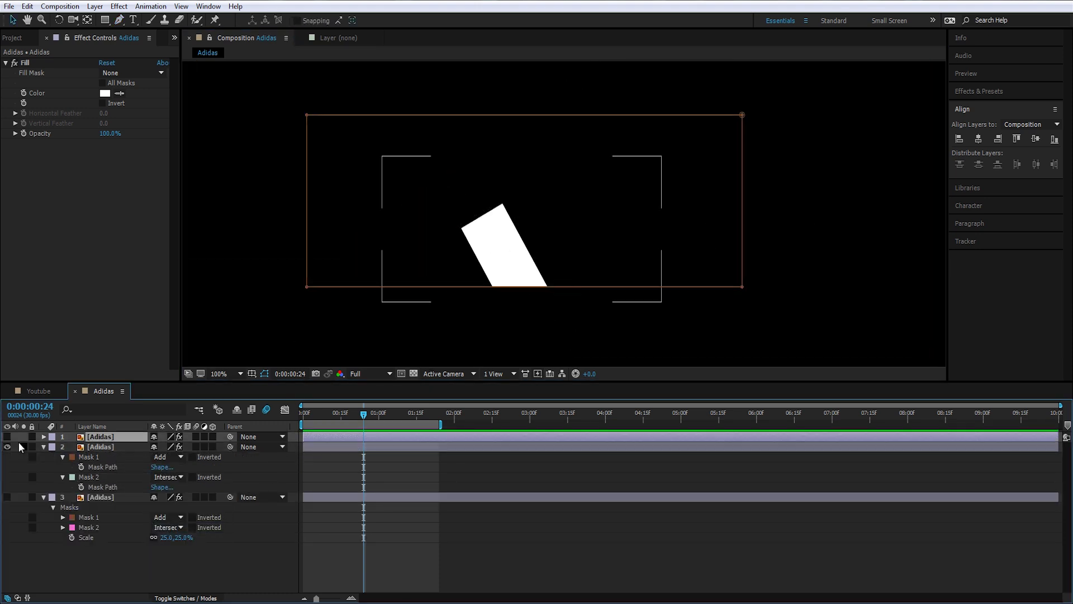
key(g)
click(493, 172)
click(565, 306)
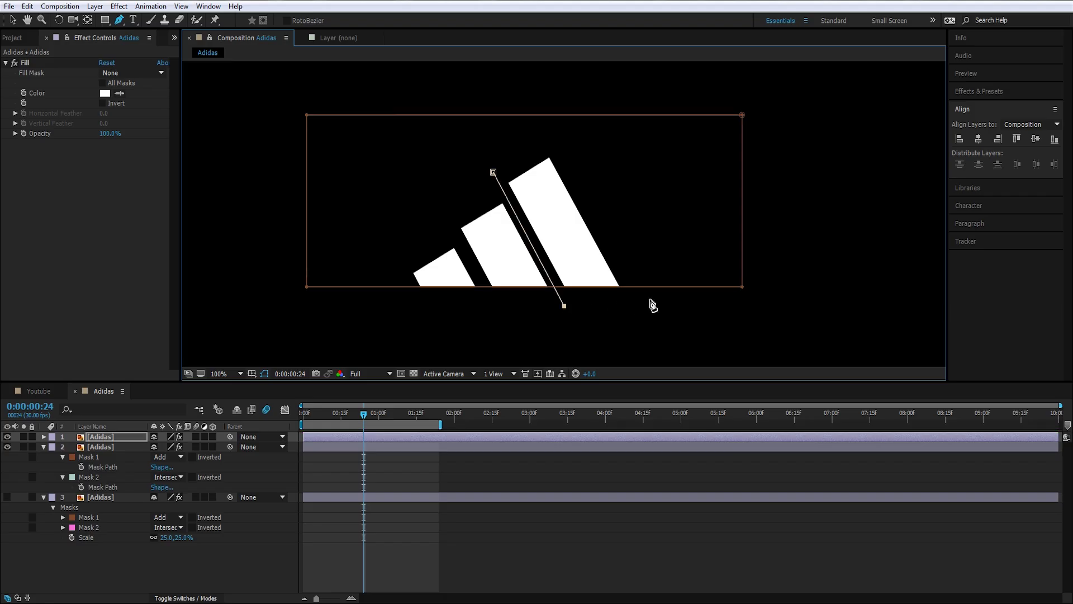
click(666, 299)
click(555, 134)
key(m)
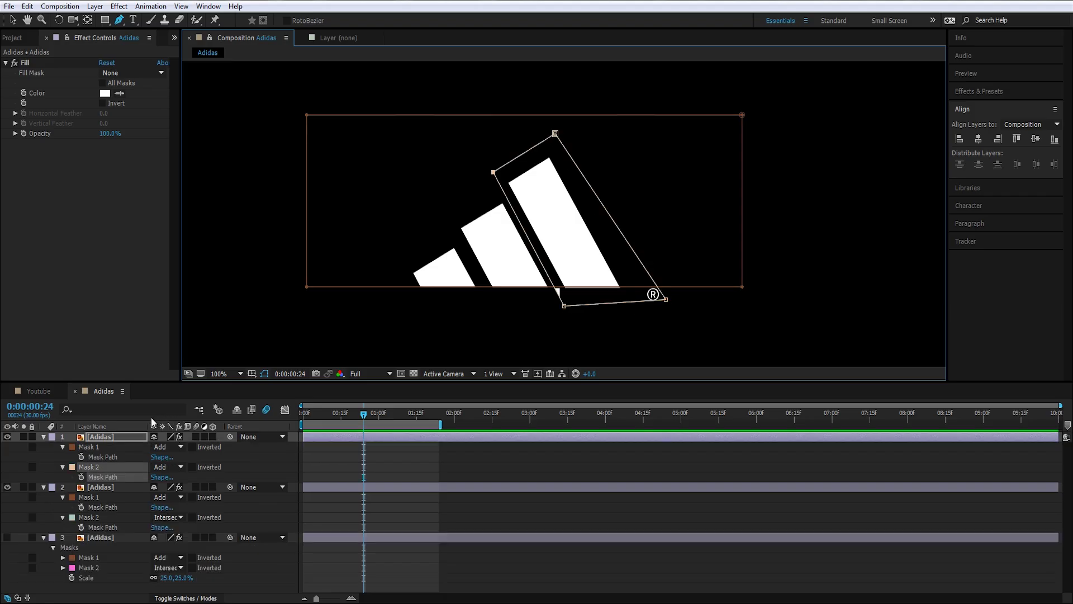
click(165, 466)
click(183, 519)
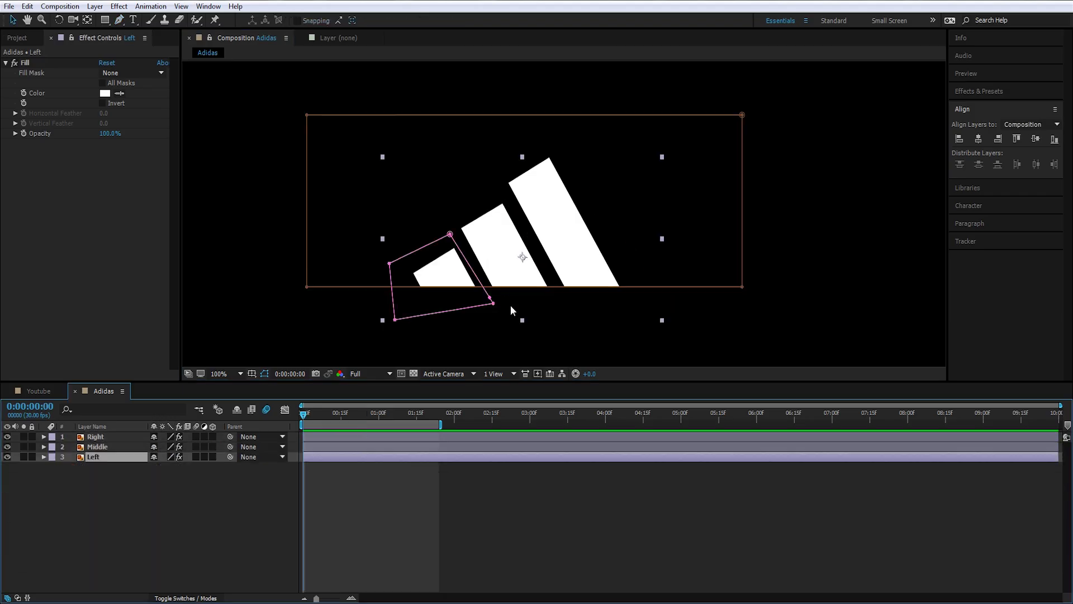
Try moving the Left stripe in the composition, undo the move, and deselect the layer.
drag(451, 283, 444, 262)
key(ctrl+z)
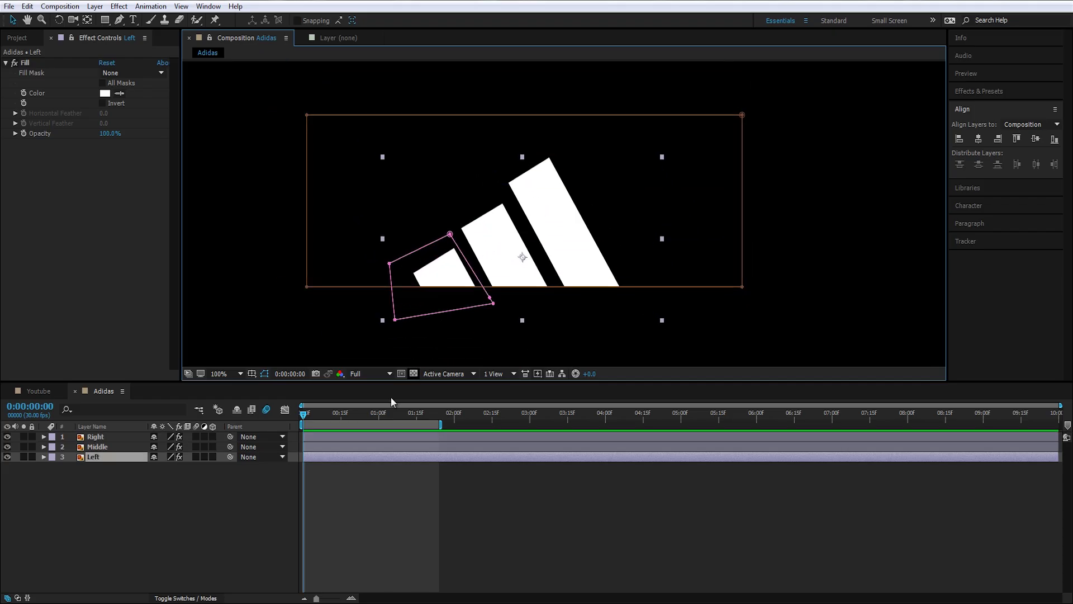
click(144, 482)
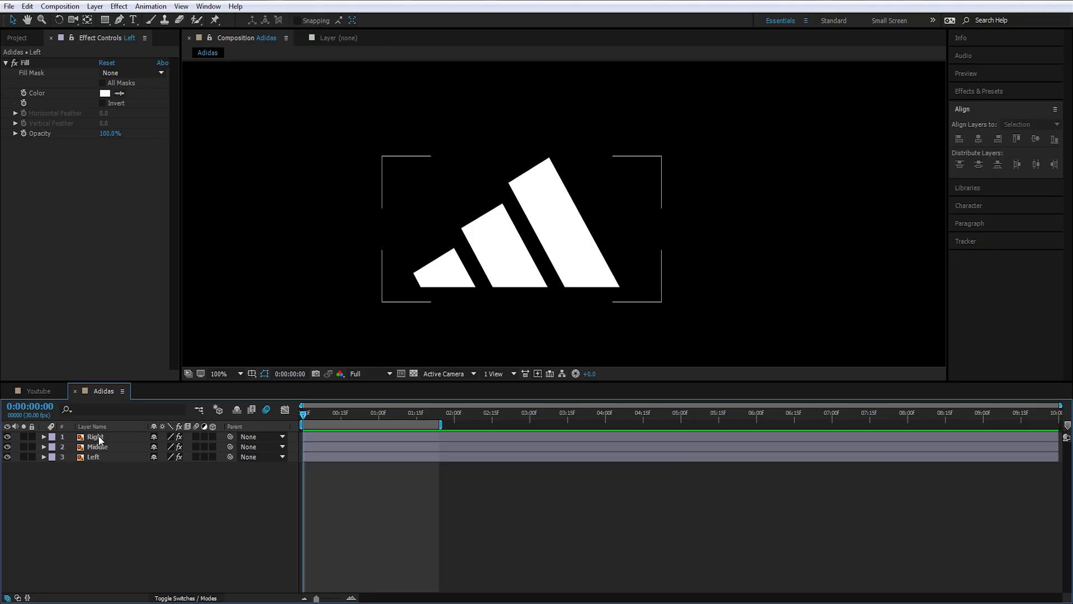
Create a new white solid layer named Matte at composition size.
right_click(99, 481)
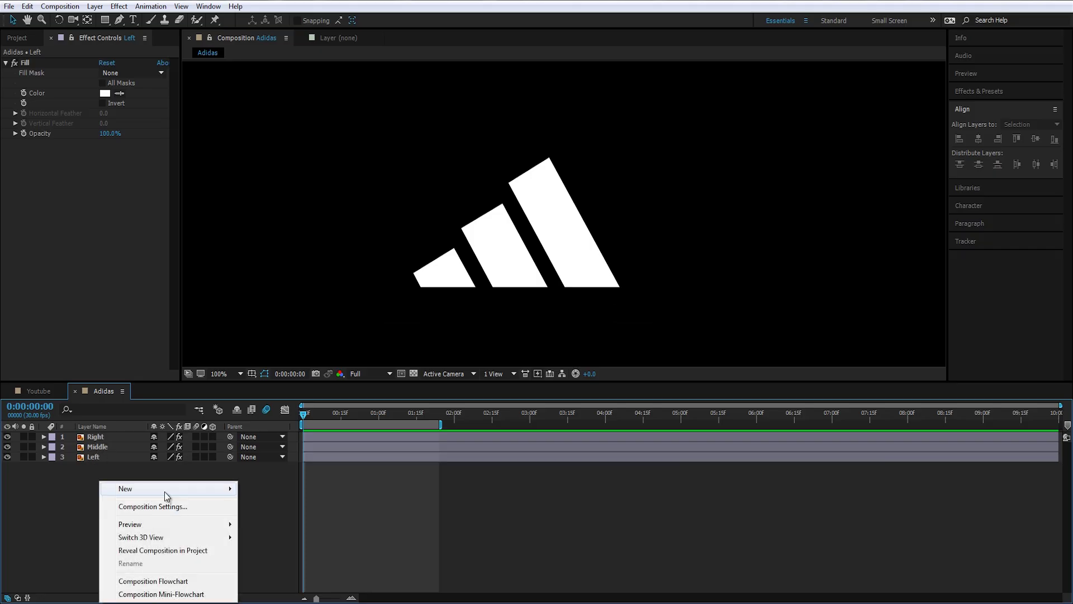
mouse_move(166, 495)
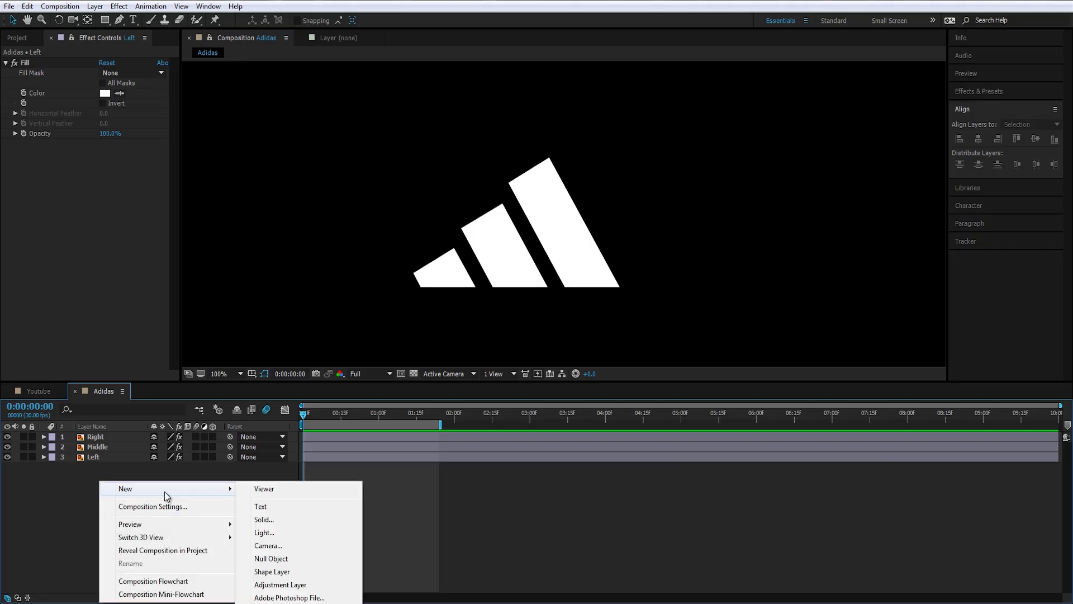
click(263, 520)
text(Matte)
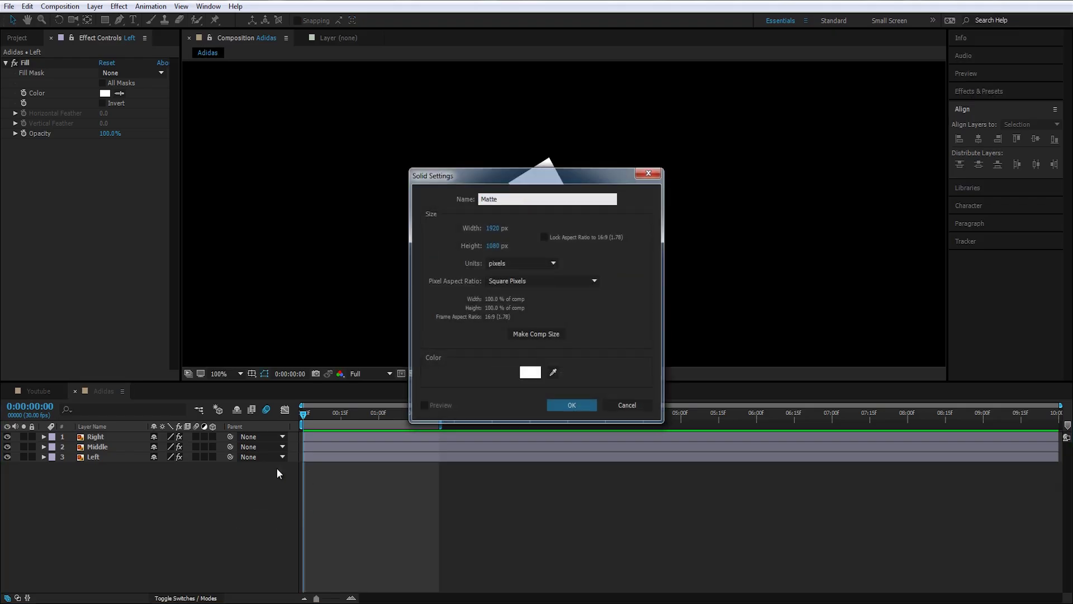
key(Return)
Set the Left layer's track matte to Alpha Inverted Matte, using the Matte solid above it.
click(90, 467)
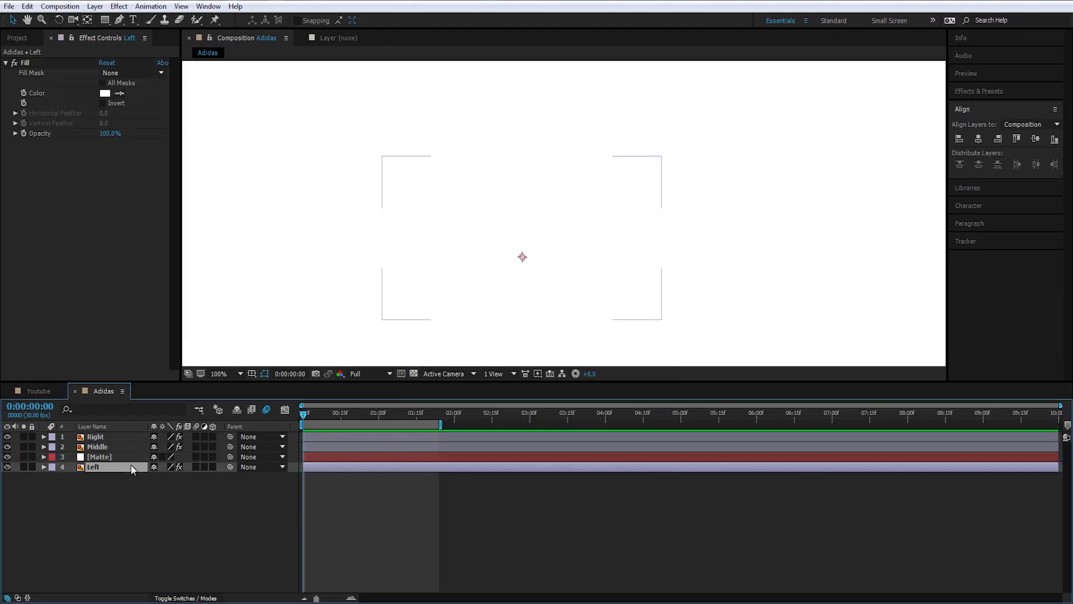
key(F4)
click(221, 465)
click(241, 508)
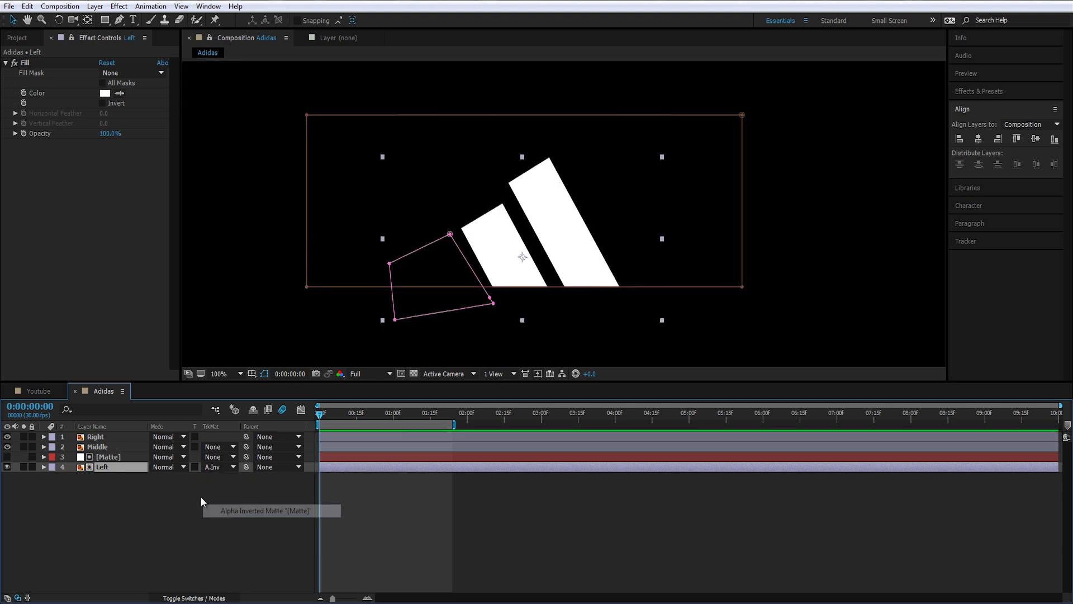
Draw a rectangular mask on the Matte layer covering the area below the stripes, with its upper edge along the logo's baseline.
click(628, 179)
scroll(629, 179, down, 2)
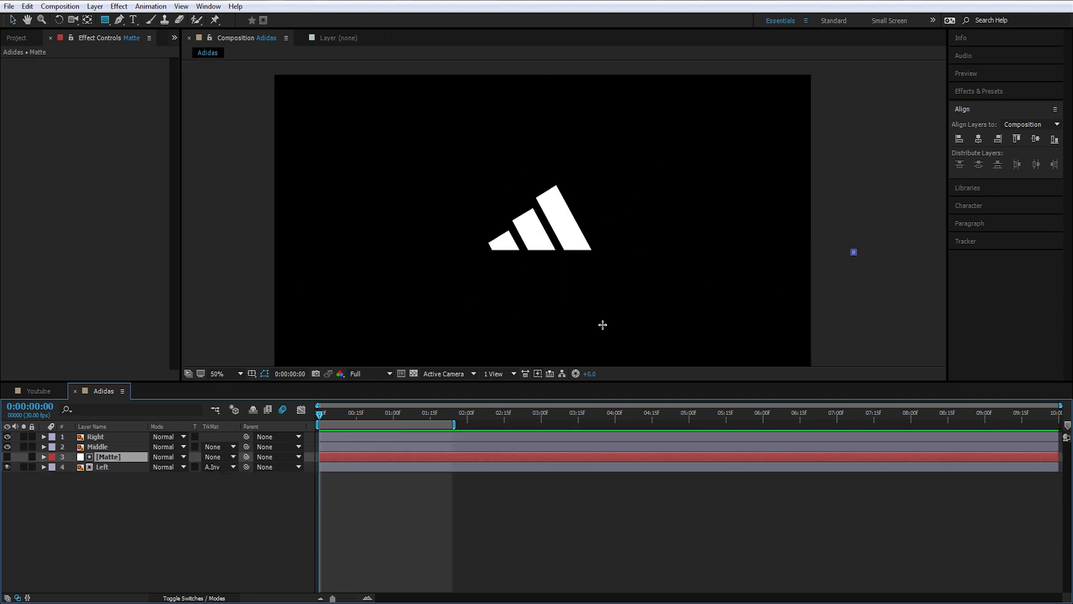
drag(852, 250, 242, 366)
key(period)
scroll(487, 280, up, 2)
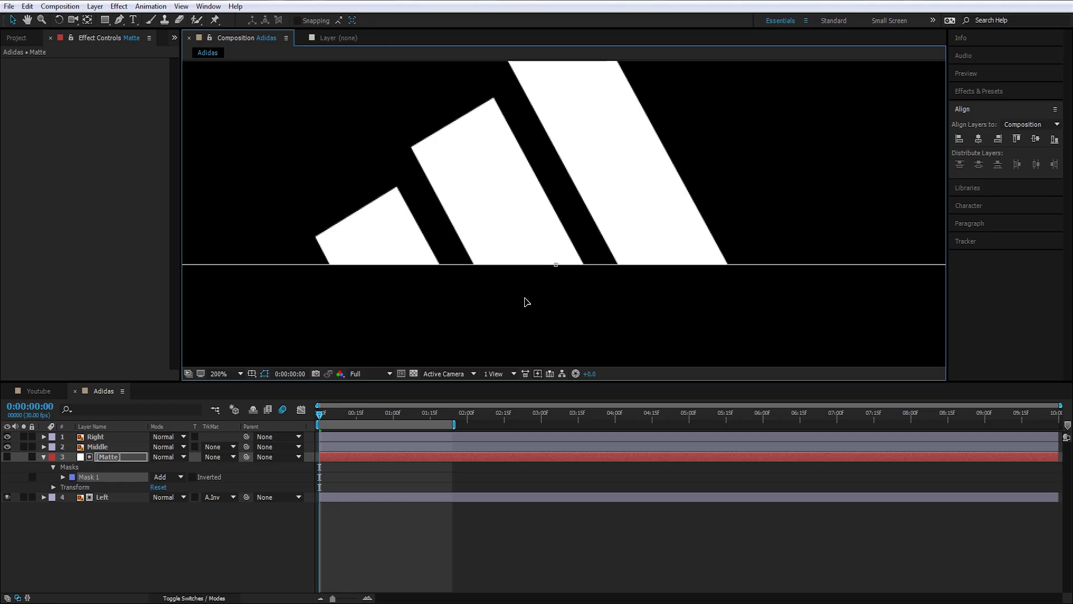
drag(438, 302, 535, 253)
scroll(580, 291, up, 1)
scroll(534, 254, down, 1)
Add Position keyframes to the Left layer at frames 0 and 10, and return to the first keyframe.
click(113, 498)
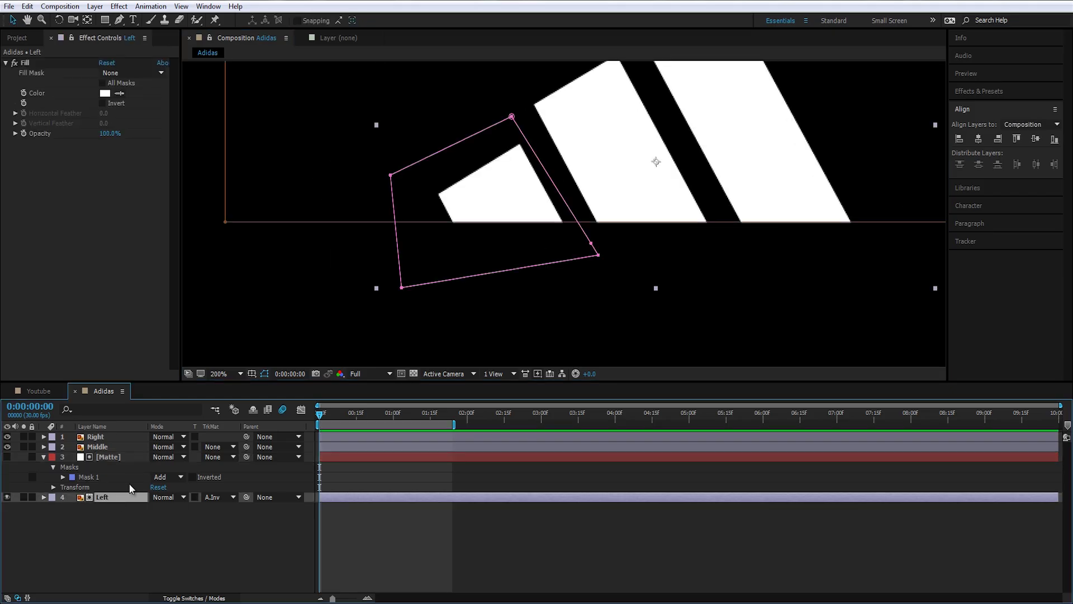
key(p)
click(71, 507)
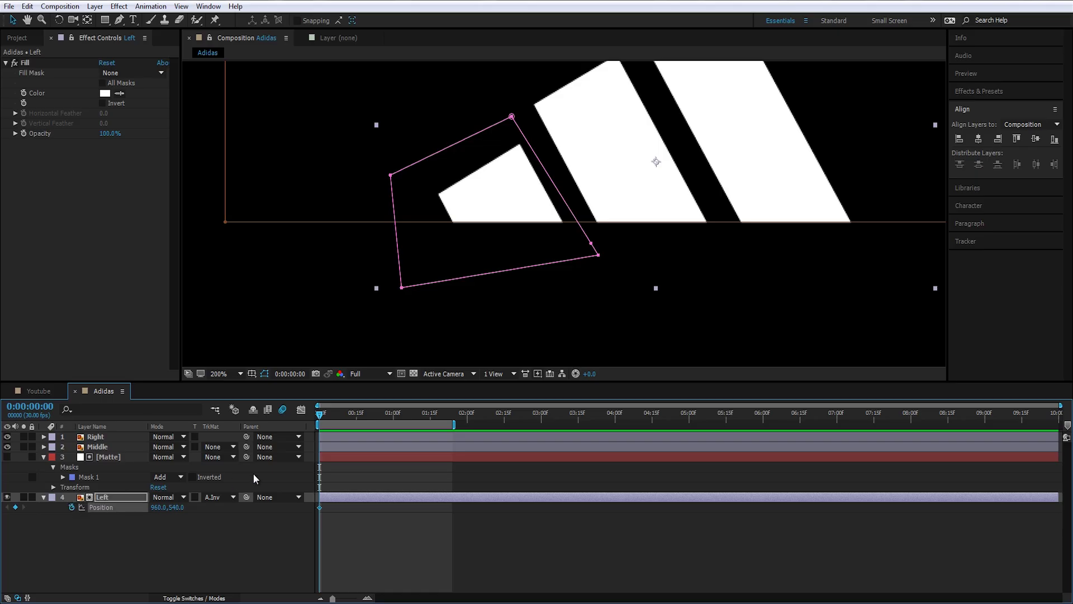
drag(319, 414, 344, 414)
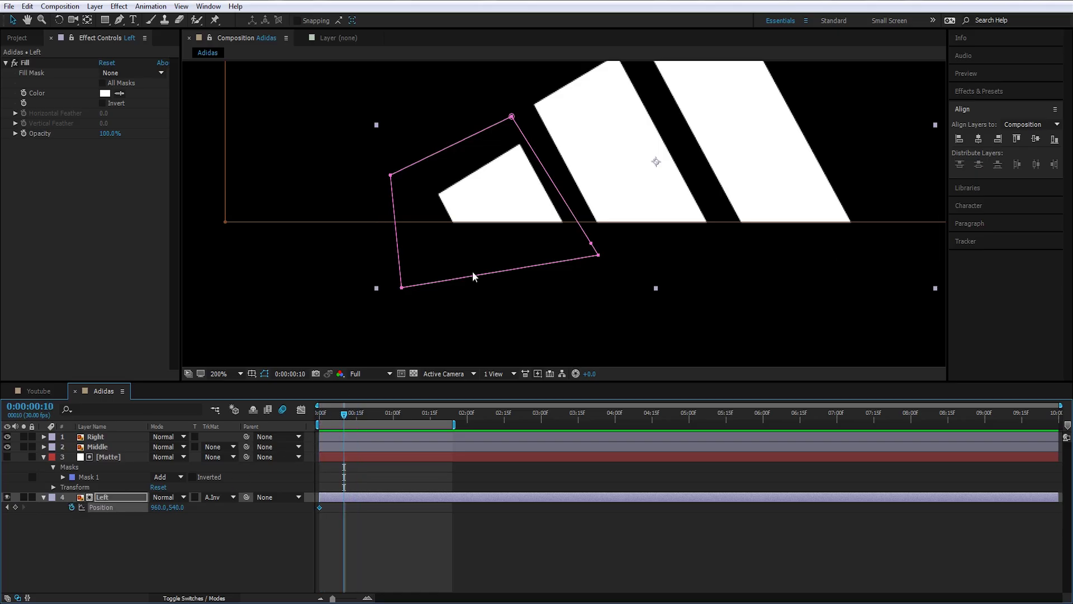
click(8, 518)
click(15, 507)
click(7, 507)
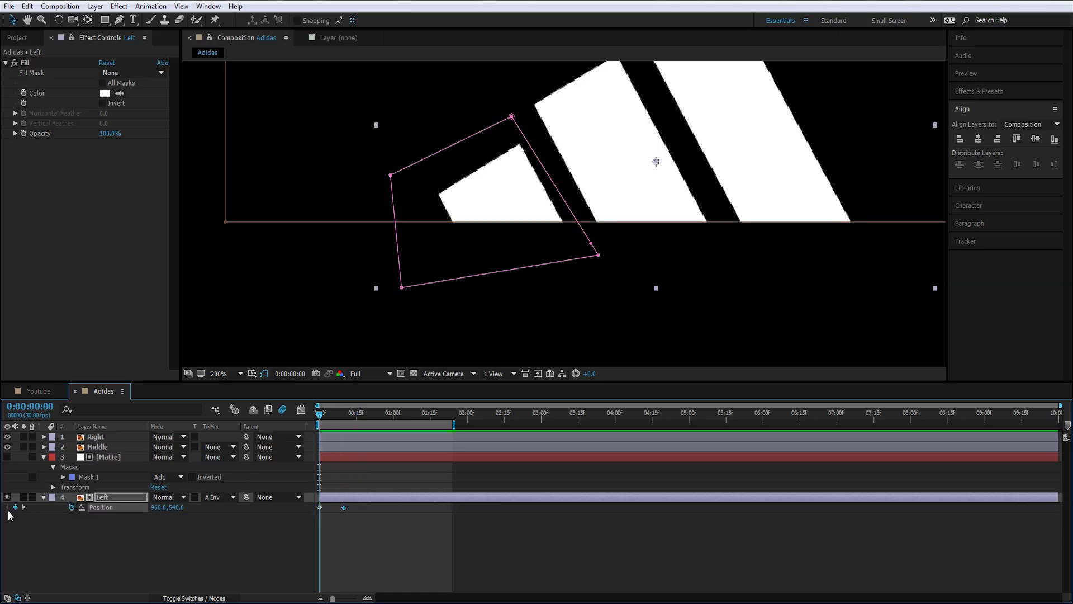
Try moving the Left stripe downward in the composition at frame 0, and undo the move.
drag(515, 209, 427, 289)
scroll(548, 264, up, 1)
scroll(467, 257, down, 1)
scroll(467, 257, down, 1)
drag(528, 238, 491, 226)
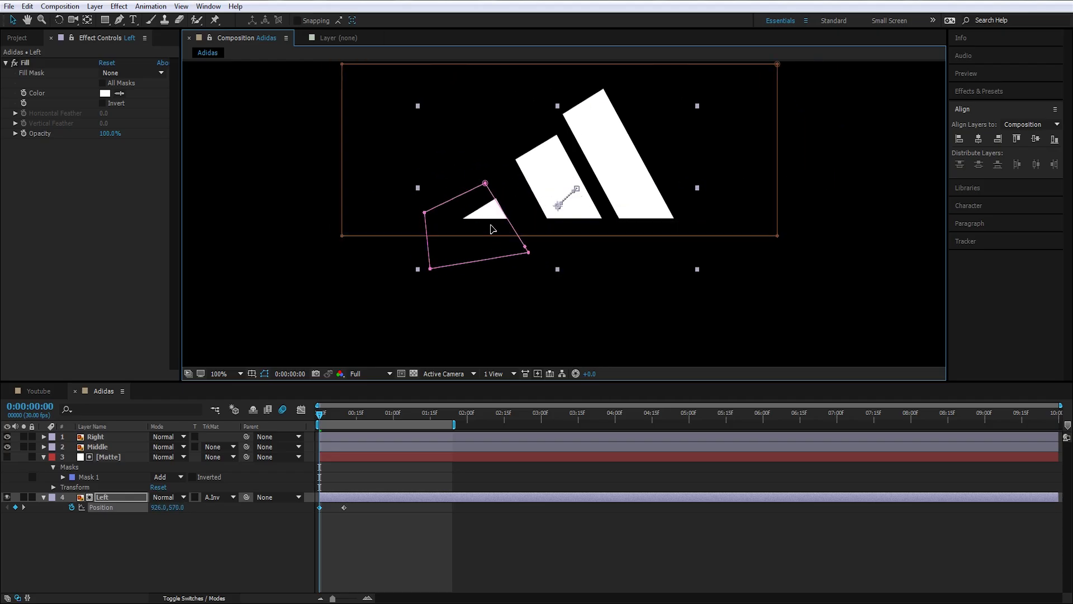
key(ctrl+z)
At frame 0, move the Left stripe down along its slant until it is fully hidden by the matte, at about 1003.5, 608.8.
scroll(510, 249, up, 2)
drag(366, 303, 410, 279)
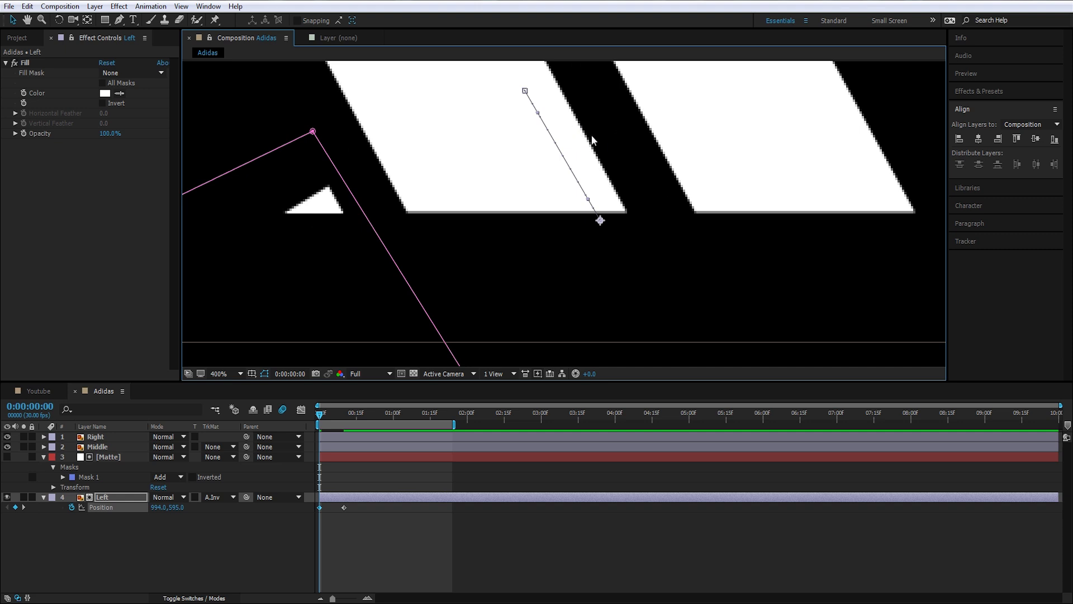
drag(289, 284, 318, 310)
scroll(318, 310, down, 2)
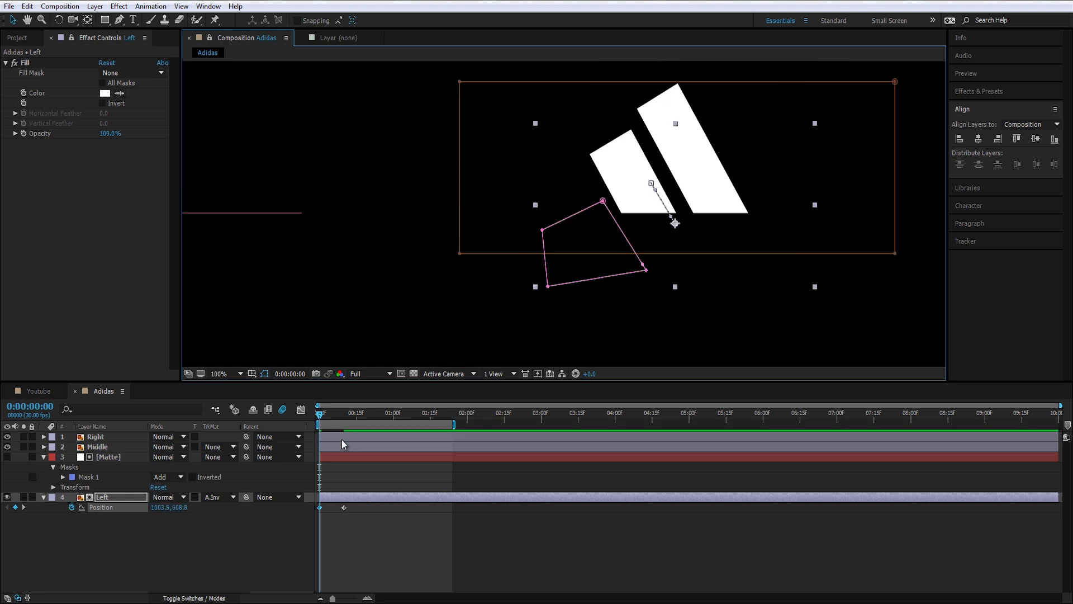
Apply Easy Ease to the Left layer's Position keyframe at frame 10.
click(343, 415)
click(348, 508)
click(344, 507)
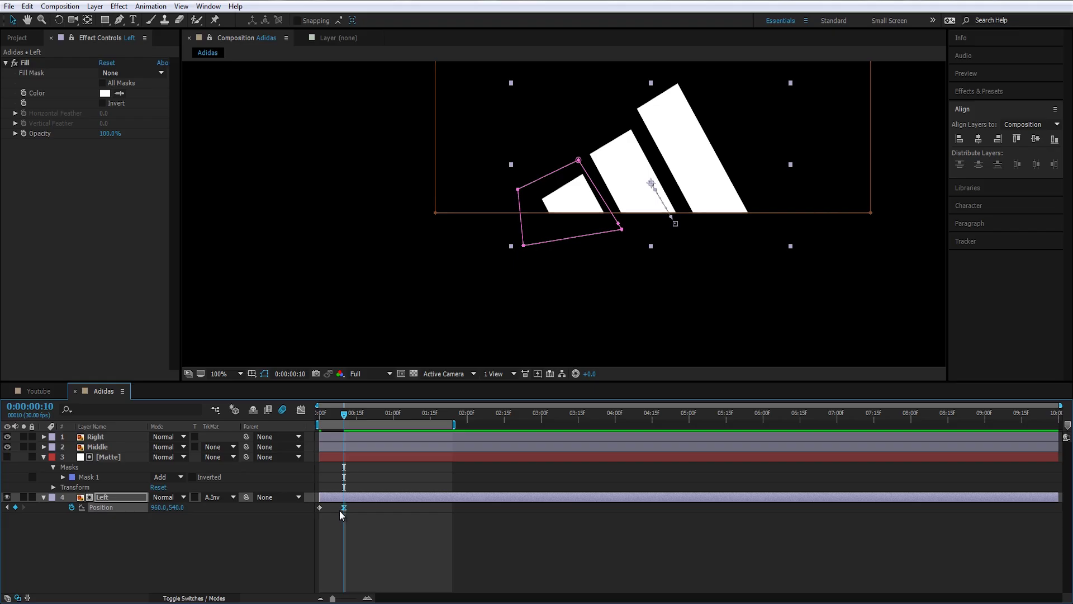
Duplicate the Matte layer, place the copy directly above Middle, and set Middle's track matte to Alpha Inverted Matte.
drag(618, 222, 485, 184)
scroll(540, 274, up, 1)
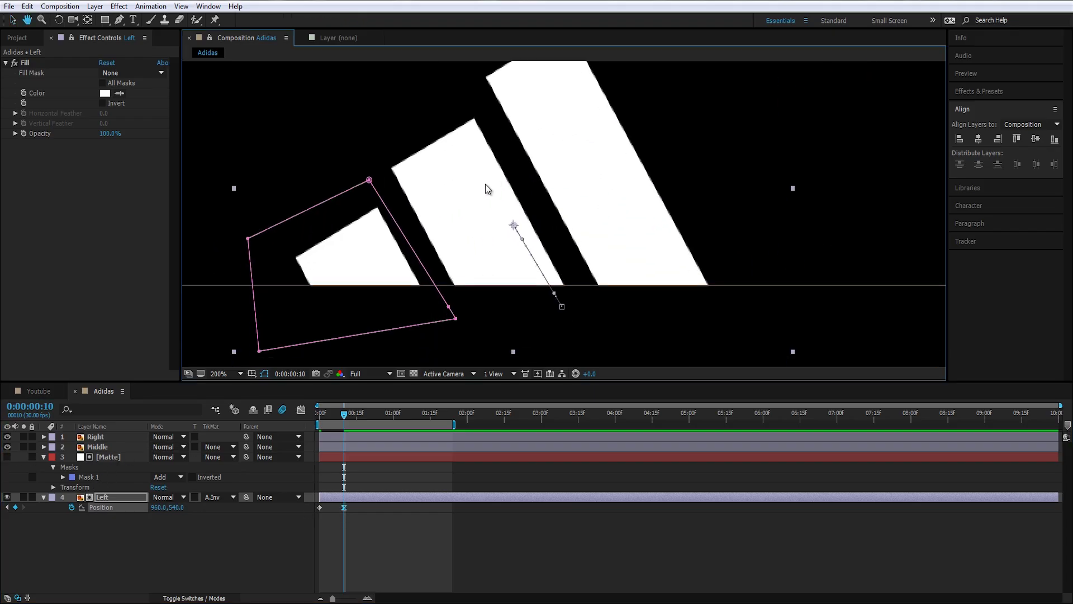
click(103, 455)
key(ctrl+d)
drag(107, 459, 115, 446)
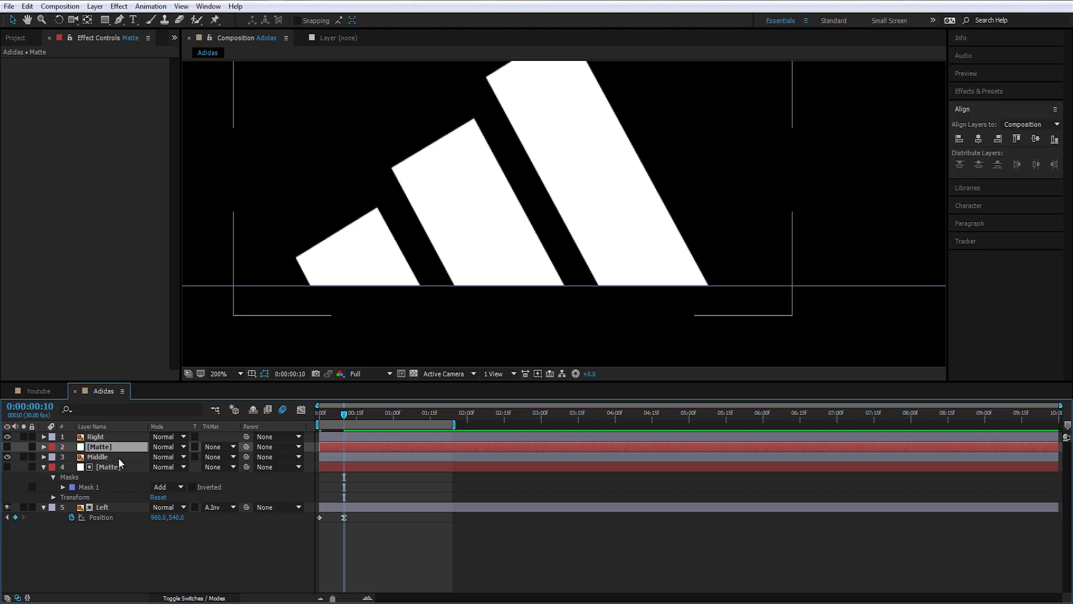
click(118, 457)
click(233, 456)
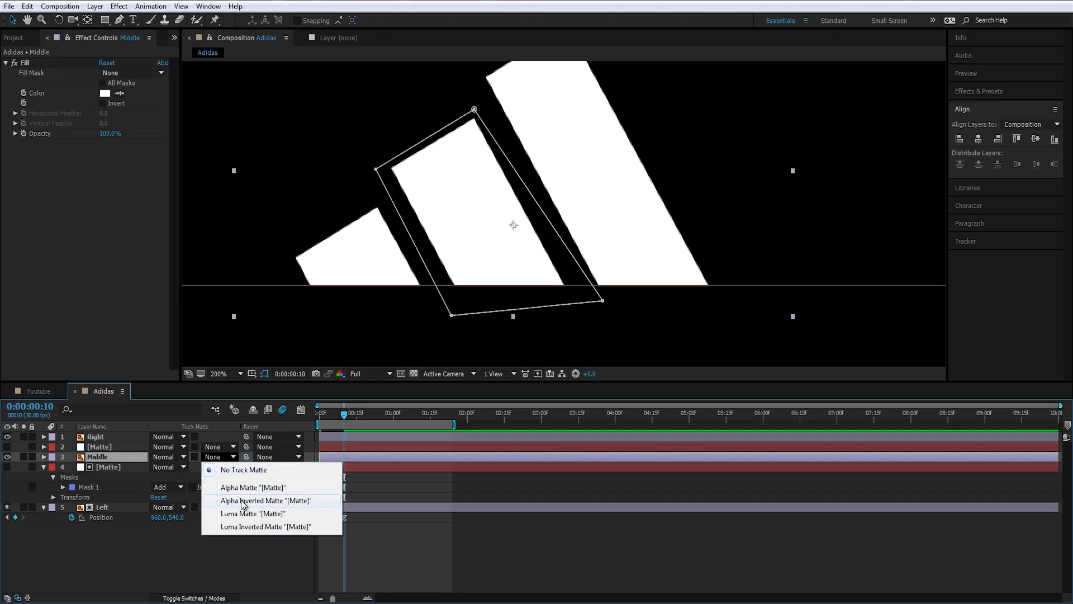
click(243, 501)
Duplicate the Matte layer again, place the copy above Right, and set Right's track matte to Alpha Inverted Matte.
click(109, 443)
key(ctrl+d)
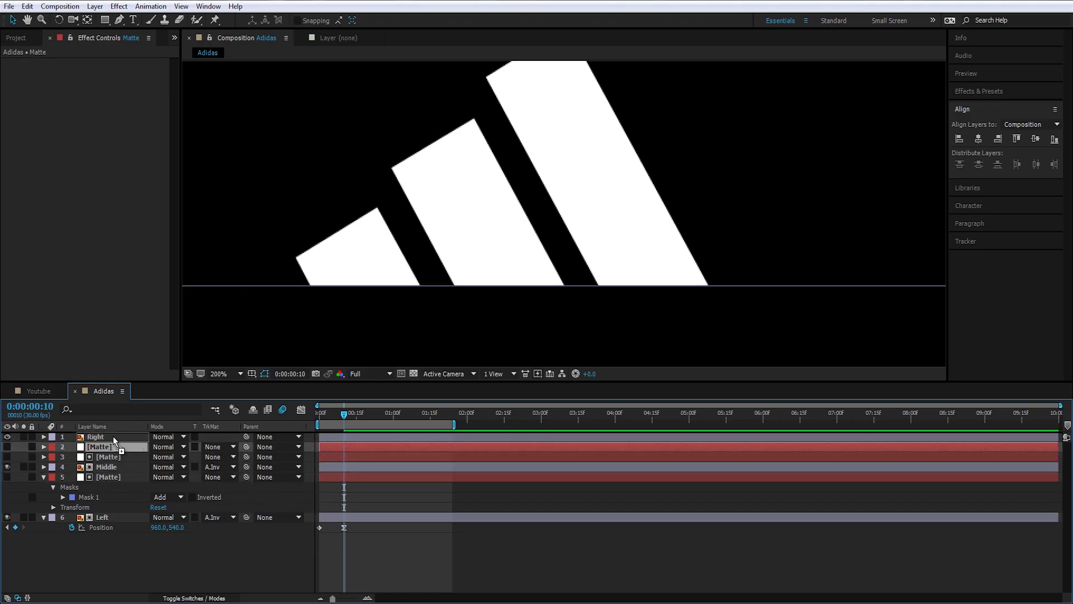
drag(113, 436, 113, 434)
click(231, 447)
click(224, 490)
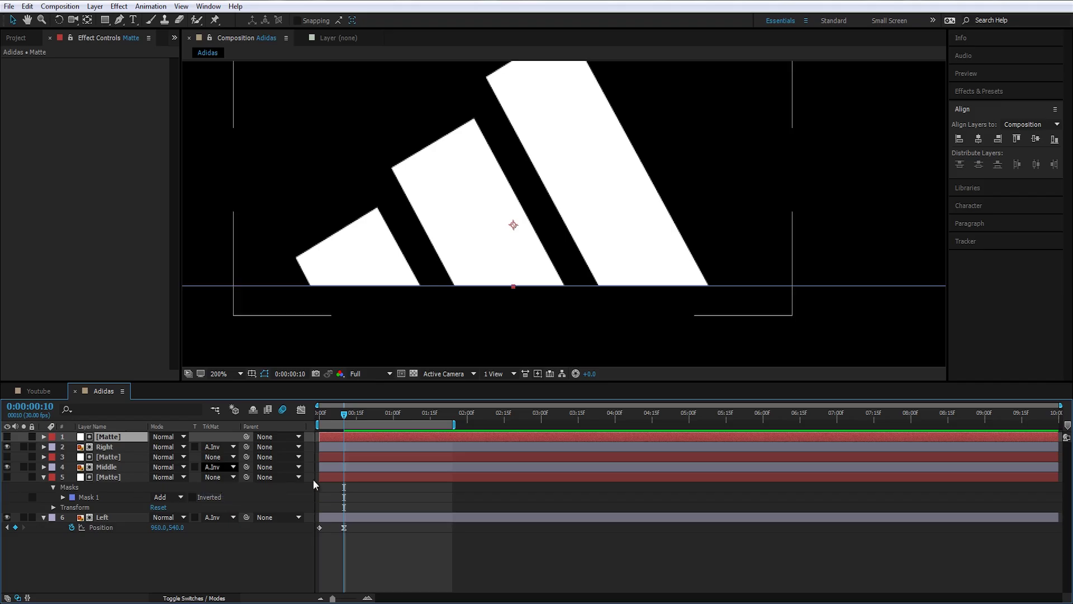
Add Position keyframes at frames 0 and 10 to both the Middle and Right layers.
click(109, 467)
key(alt+shift+p)
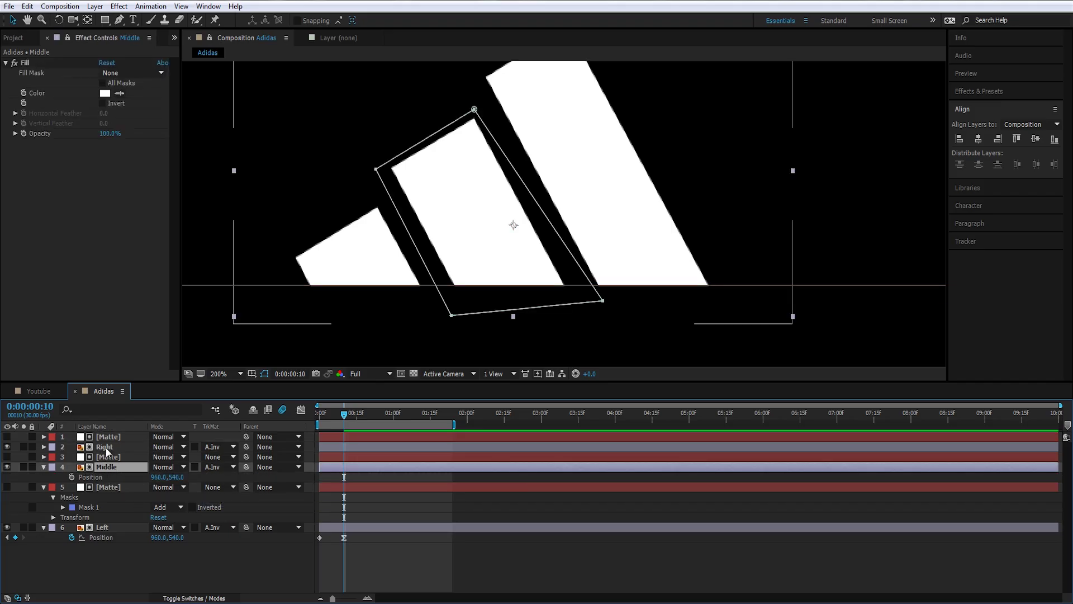
ctrl+click(105, 448)
key(alt+shift+p)
key(alt+shift+Left)
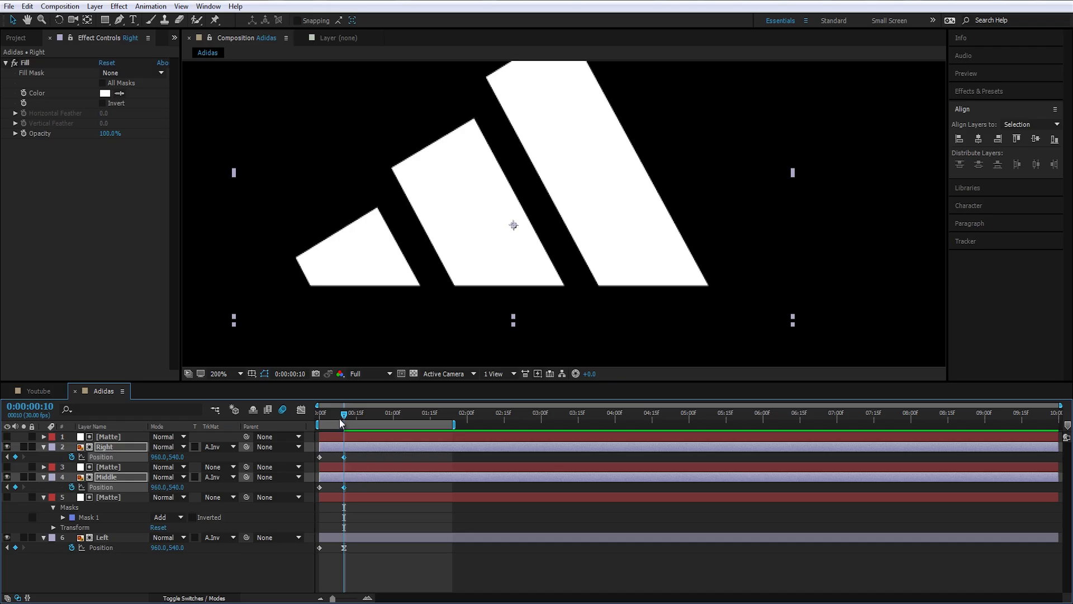
At frame 0, move the Middle and Right stripes together down along their slant to about 1036, 683.
drag(340, 423, 319, 423)
key(comma)
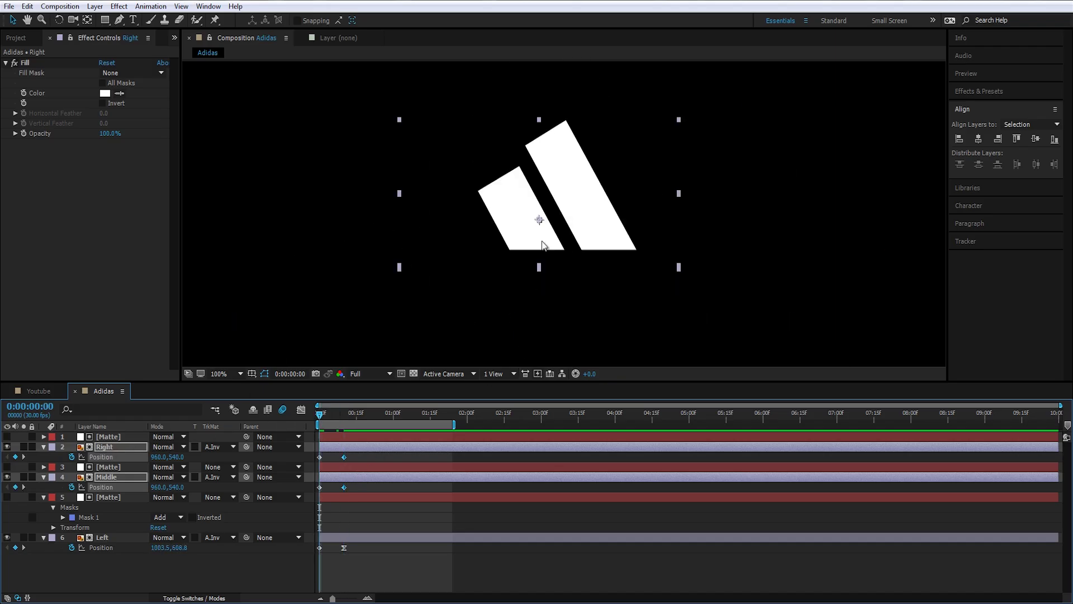
drag(543, 242, 589, 328)
Move only the Right stripe further down along its slant at frame 0, to about 1068, 752.
scroll(583, 317, up, 2)
ctrl+click(120, 475)
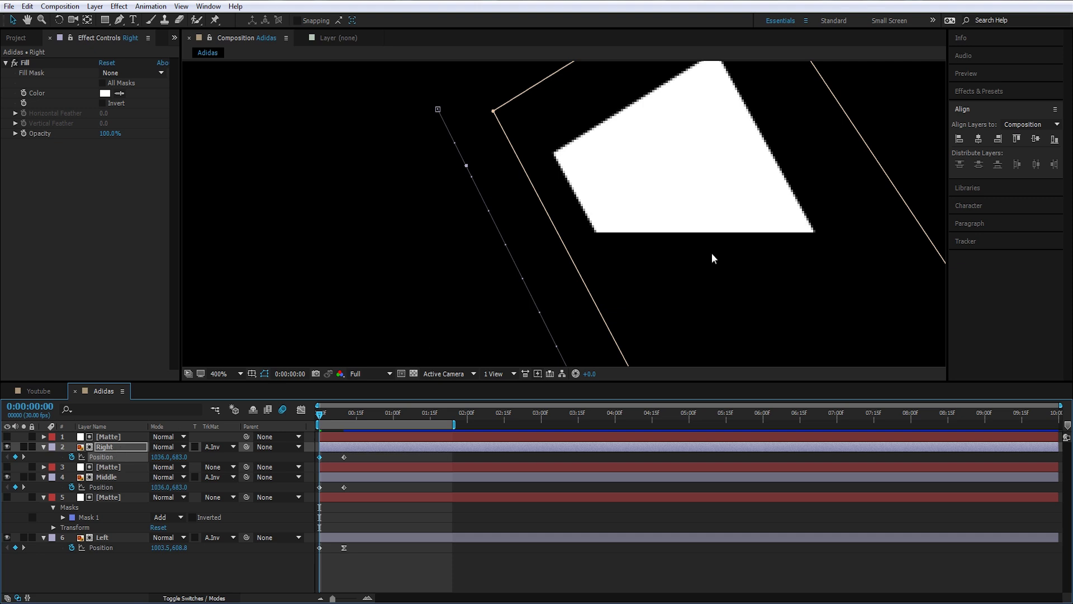
drag(713, 258, 790, 387)
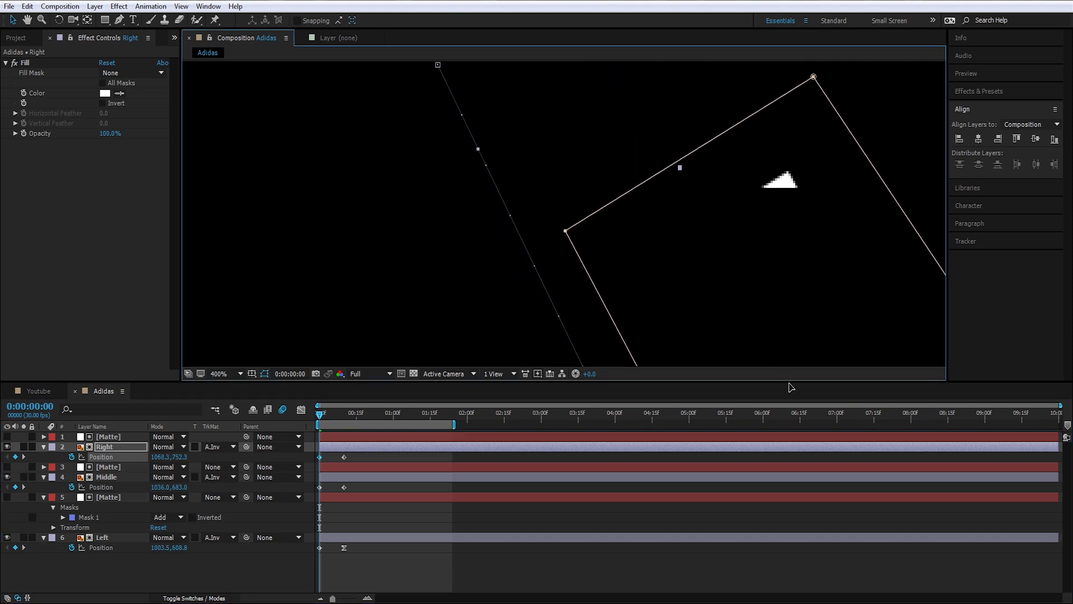
scroll(773, 314, down, 4)
Apply Easy Ease to the Right and Middle layers' Position keyframes at frame 10 and set their incoming velocity influence to 75%.
click(328, 427)
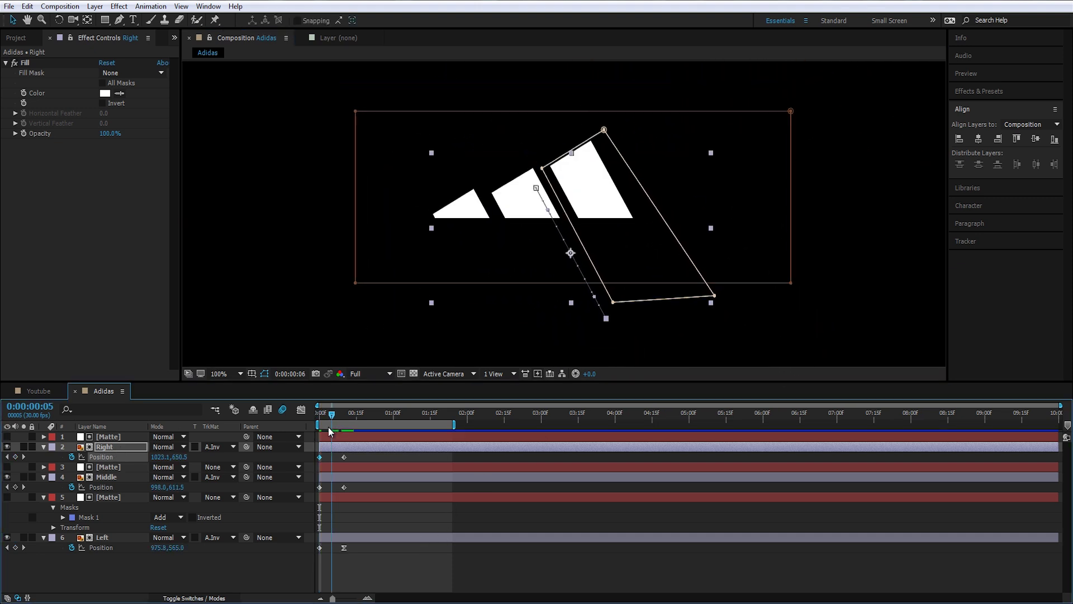
drag(329, 427, 337, 493)
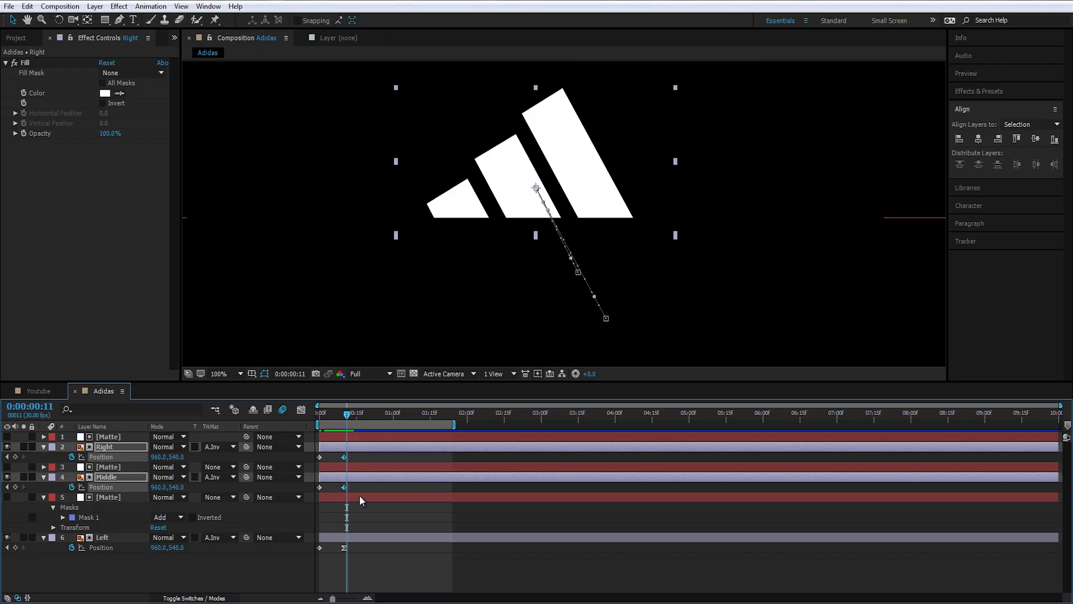
key(F9)
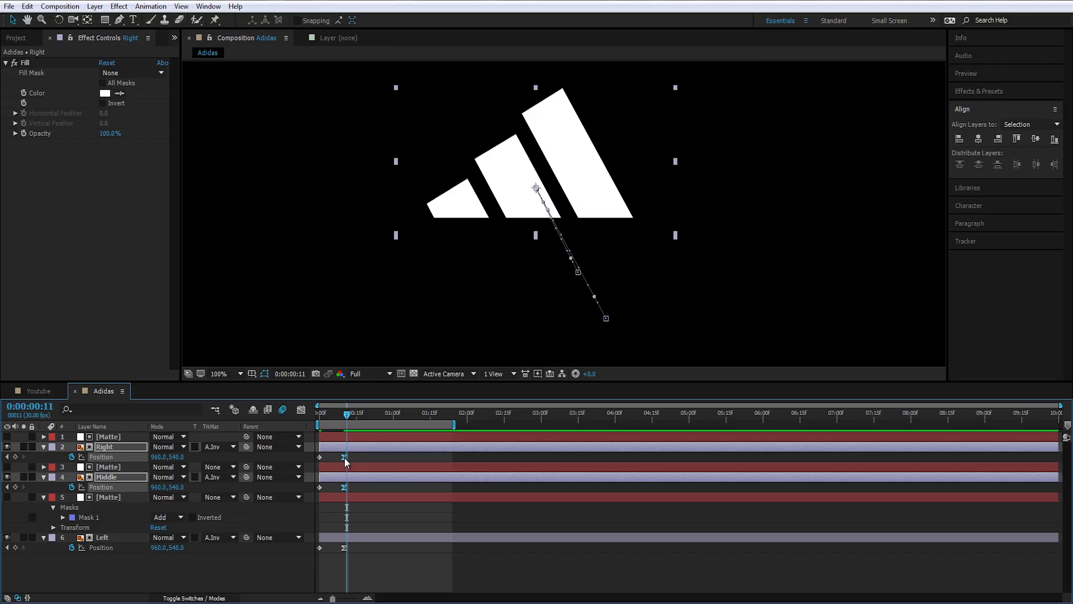
right_click(344, 457)
click(397, 436)
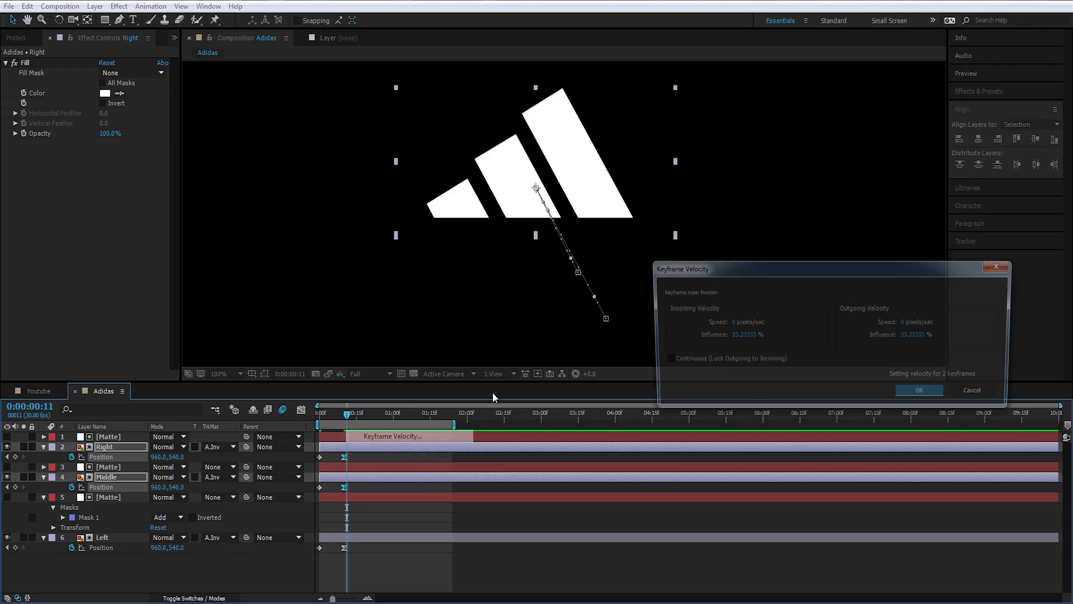
click(741, 334)
text(75)
key(Return)
End the work area at frame 15 and preview the stripes' rise animation.
drag(372, 417, 356, 420)
key(n)
key(space)
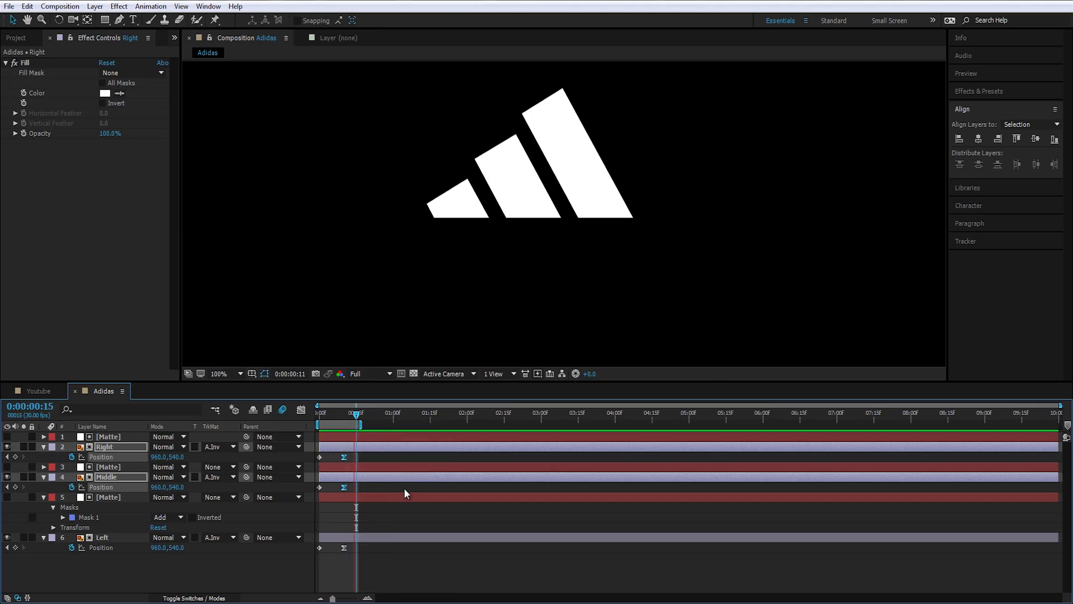
key(space)
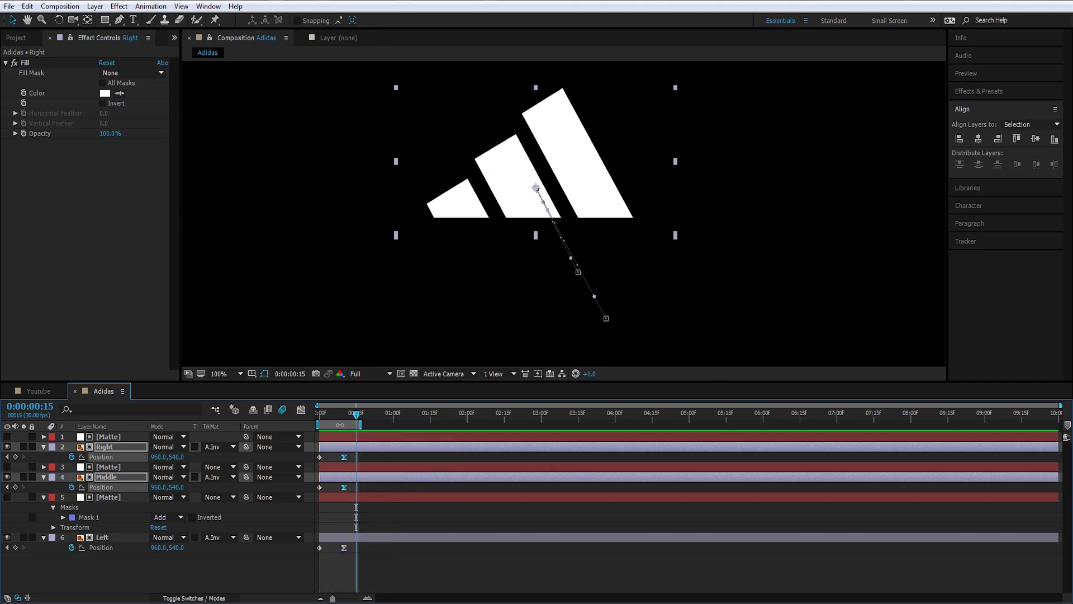
Deselect everything and collapse the Right, Middle and lowest Matte layers in the timeline.
key(F2)
click(43, 447)
click(44, 467)
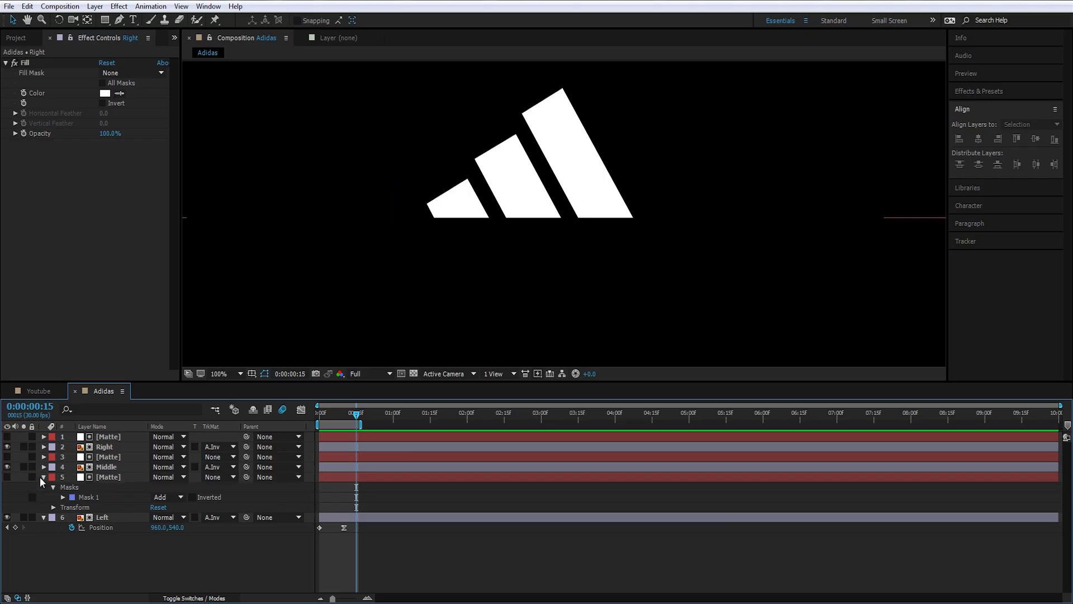
click(44, 477)
Shift the Middle layer and its Matte so that both start at frame 3.
key(Home)
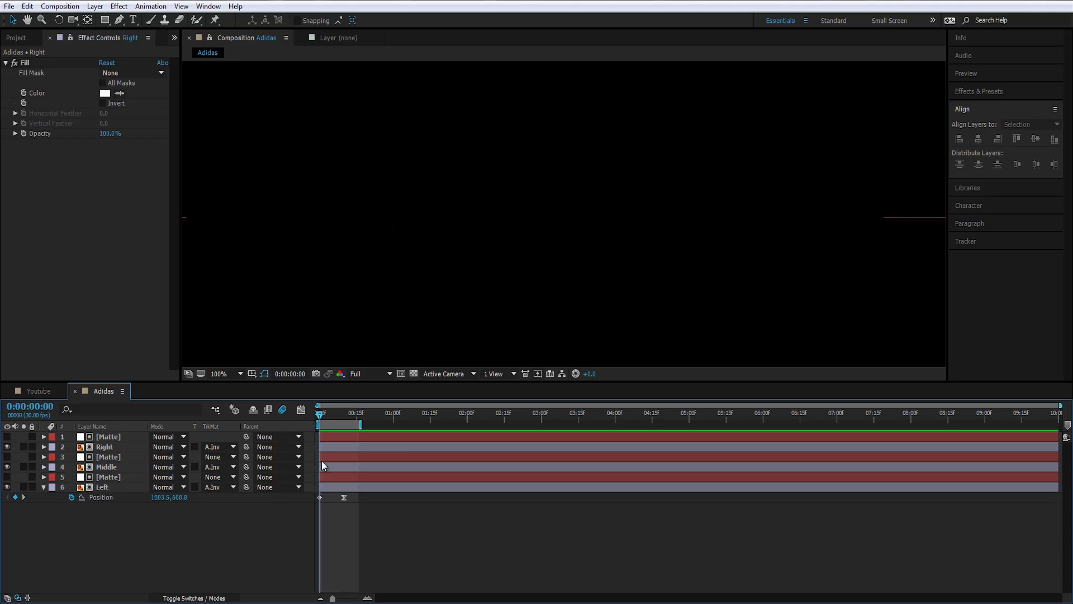
key(Page_Down)
key(Page_Down)
key(Page_Down)
click(337, 463)
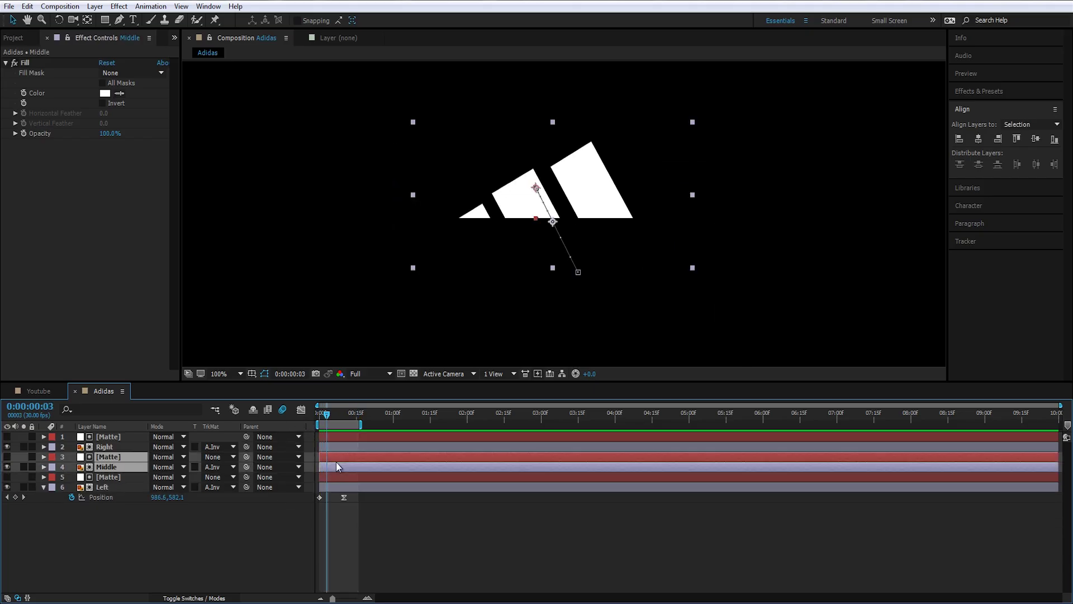
drag(330, 457, 350, 451)
Shift the Right layer and its Matte so that both start at frame 6.
key(Page_Down)
key(Page_Down)
key(Page_Down)
click(340, 445)
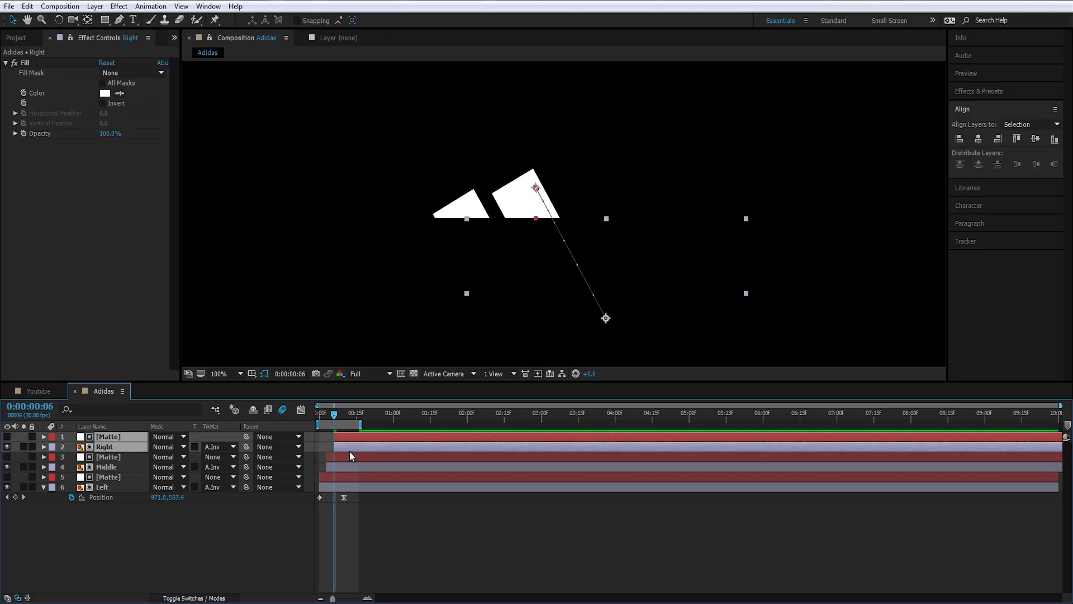
Preview the staggered rise of the three stripes and collapse the Left layer's properties.
click(377, 520)
key(space)
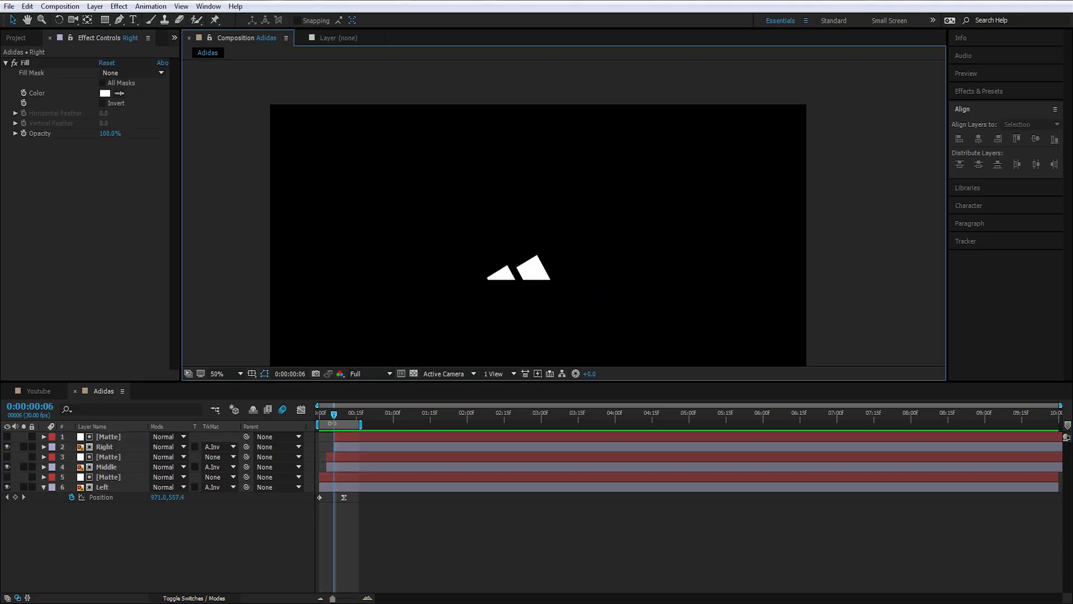
drag(332, 416, 354, 441)
click(43, 487)
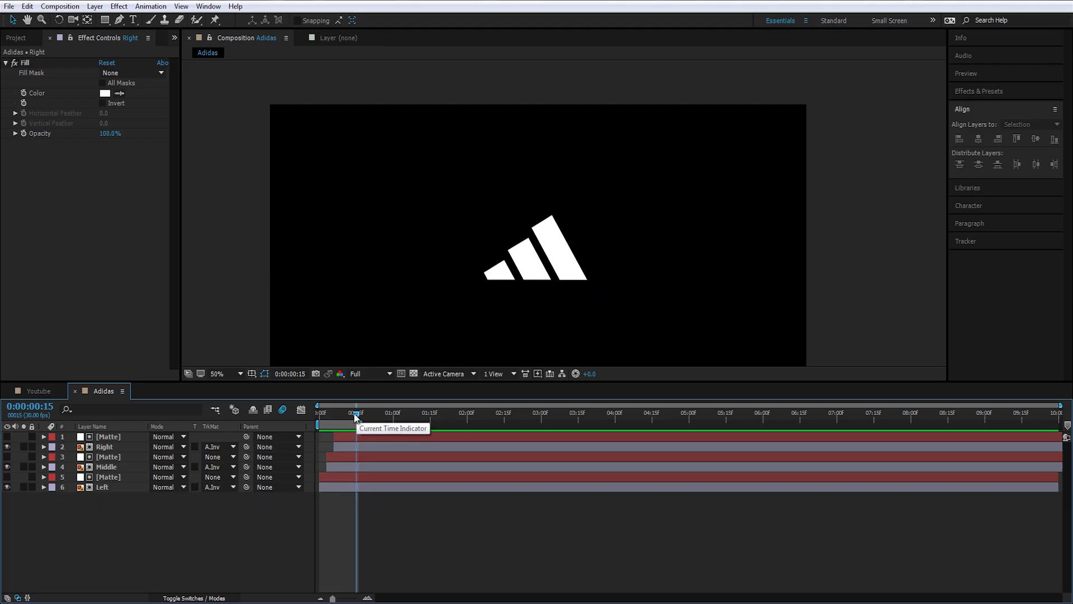
drag(355, 416, 342, 419)
key(space)
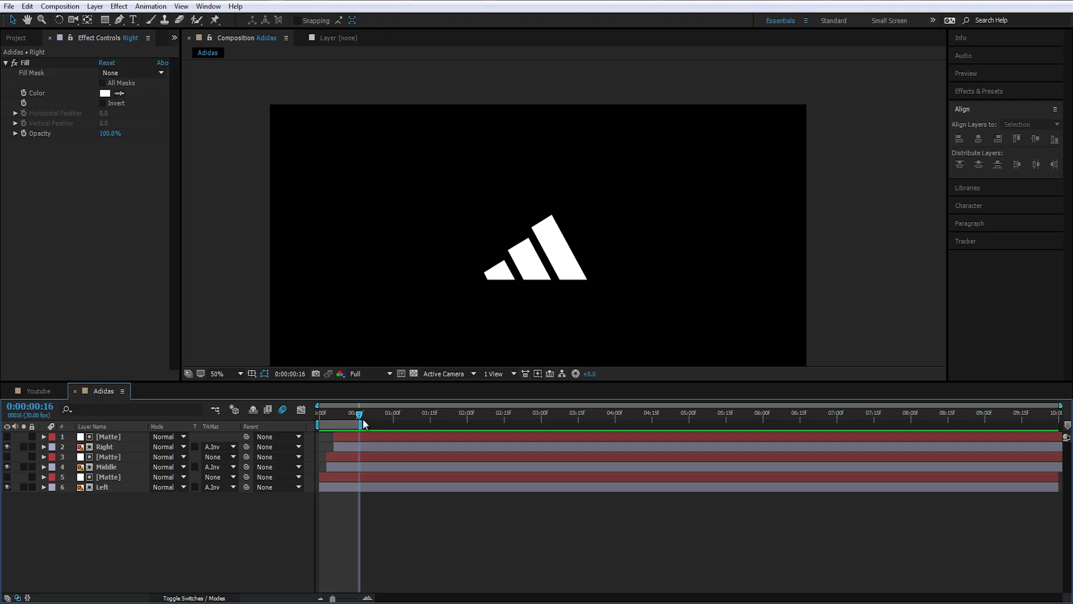
Pre-compose all six stripe and matte layers into a composition named "Adidas Long SHadow Comp".
drag(112, 534, 125, 435)
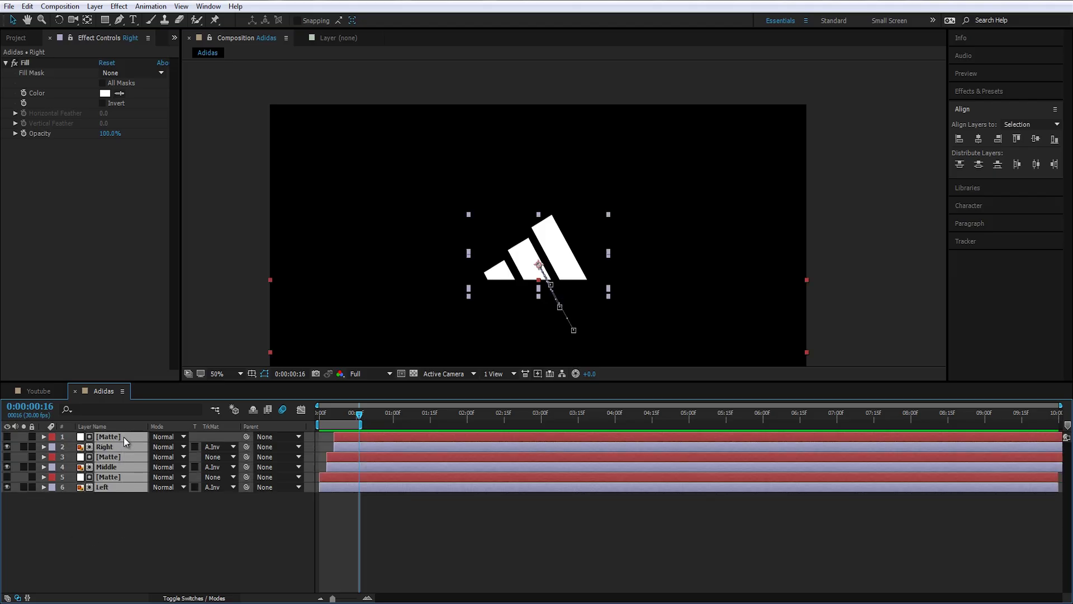
key(ctrl+shift+c)
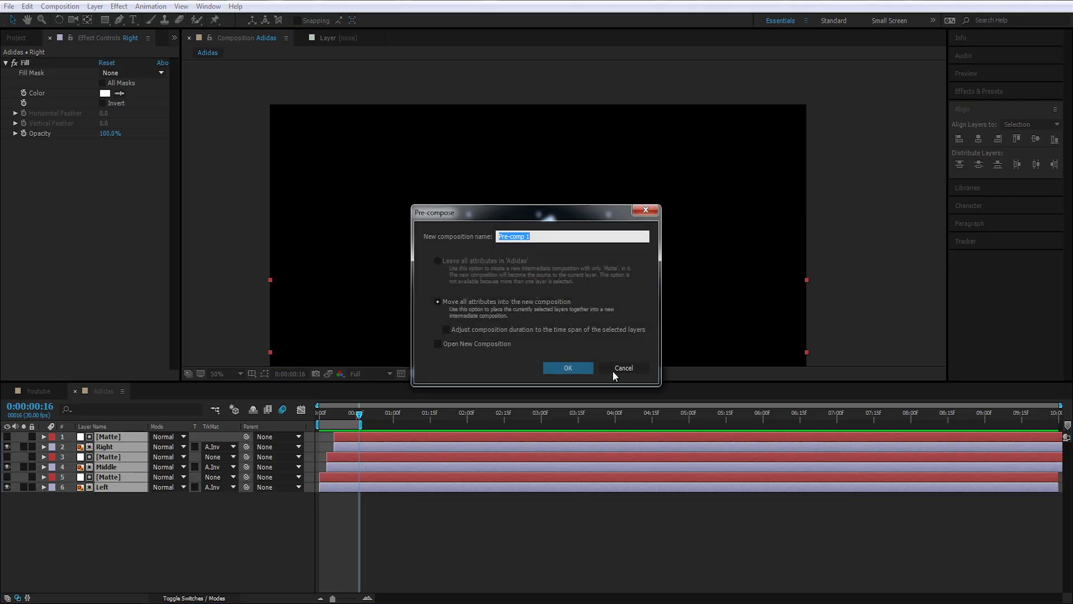
click(615, 368)
click(93, 6)
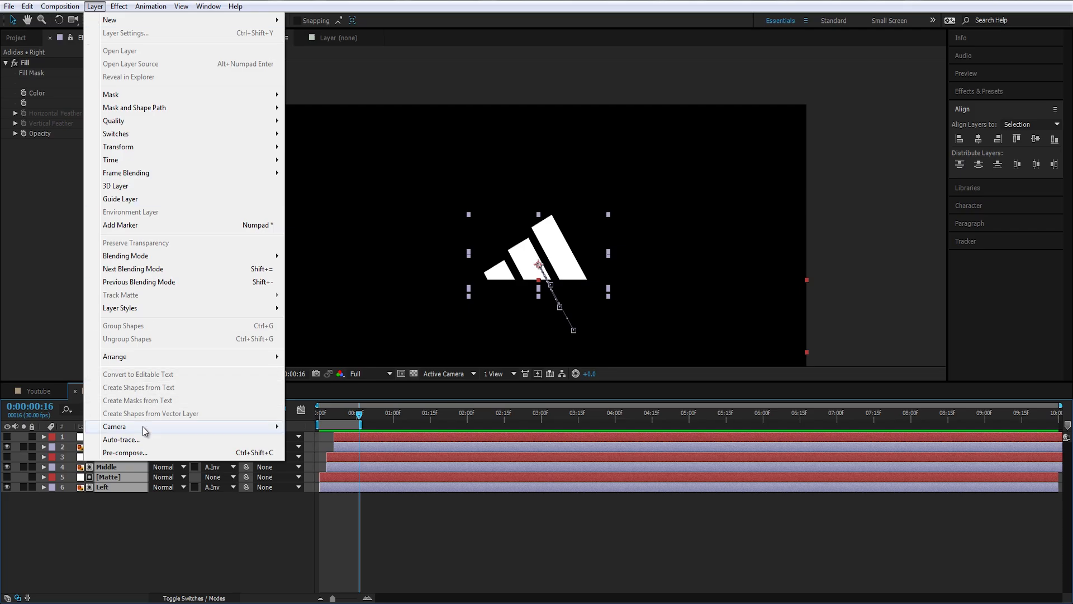
click(129, 456)
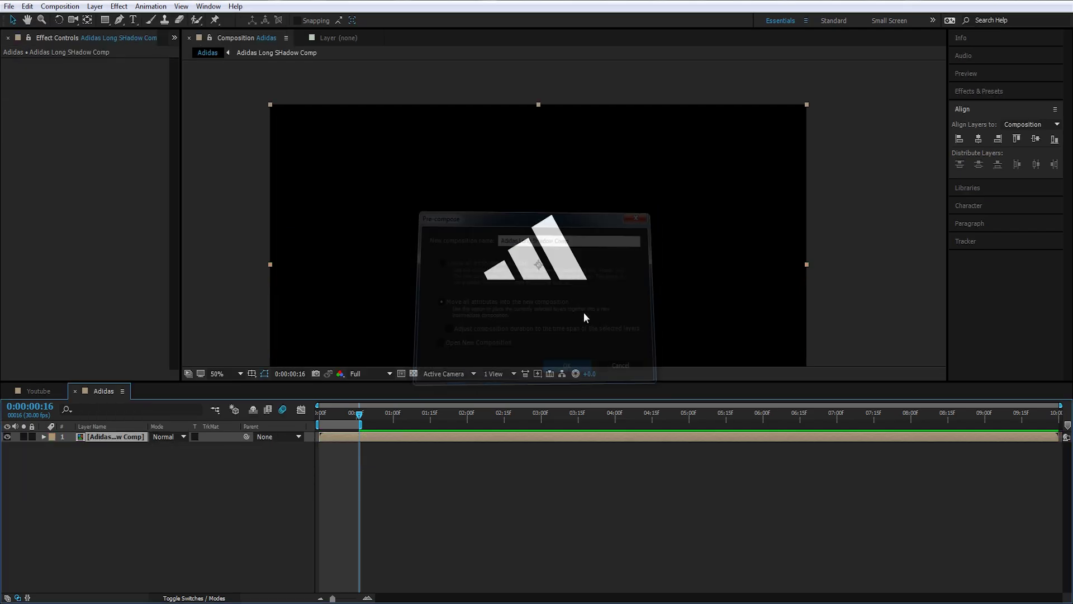
Undo and redo the pre-composition to compare the separate layers with the combined one.
scroll(538, 259, down, 1)
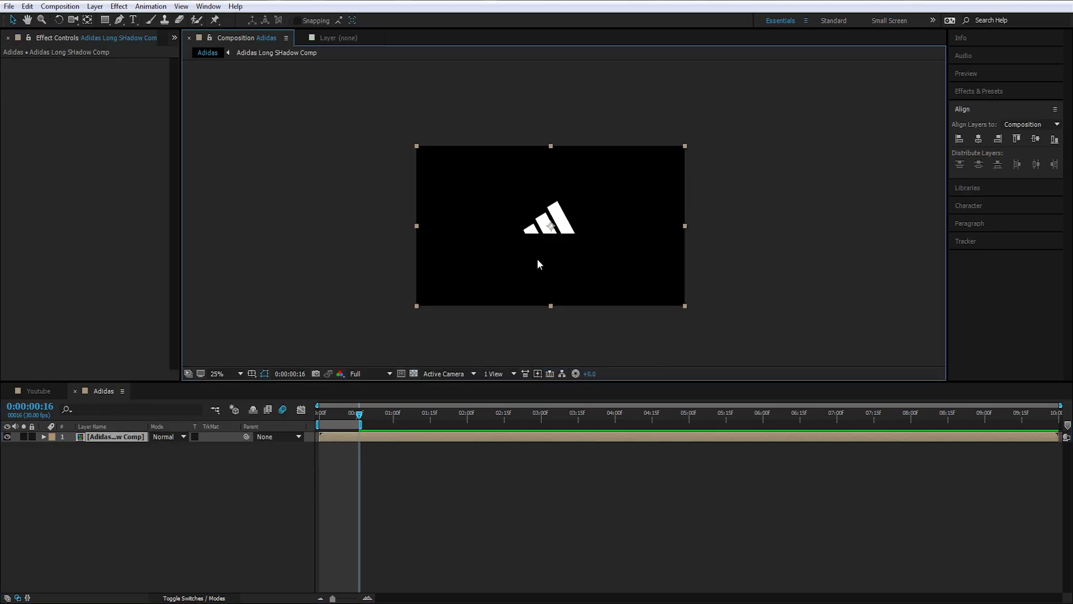
scroll(555, 264, up, 1)
mouse_move(601, 275)
mouse_down()
mouse_move(618, 286)
mouse_move(606, 257)
mouse_up()
key(ctrl+z)
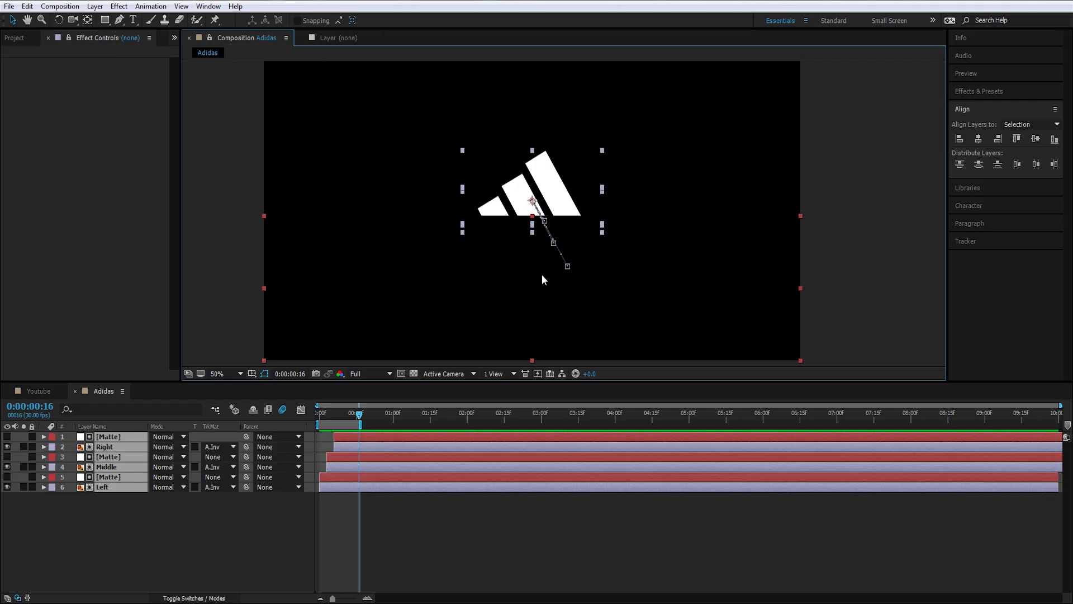
key(ctrl+shift+z)
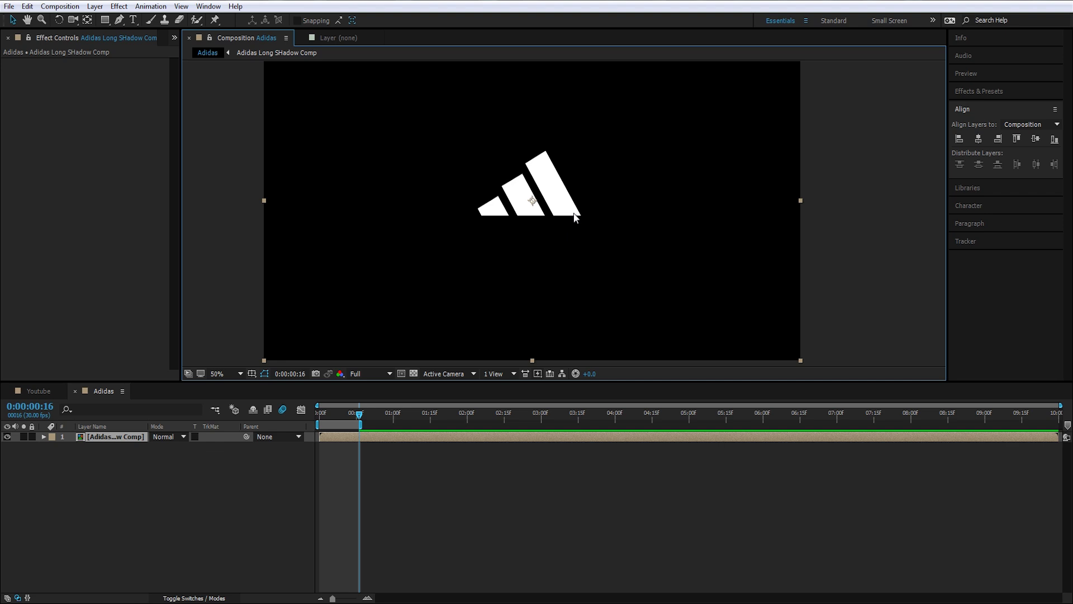
key(ctrl+z)
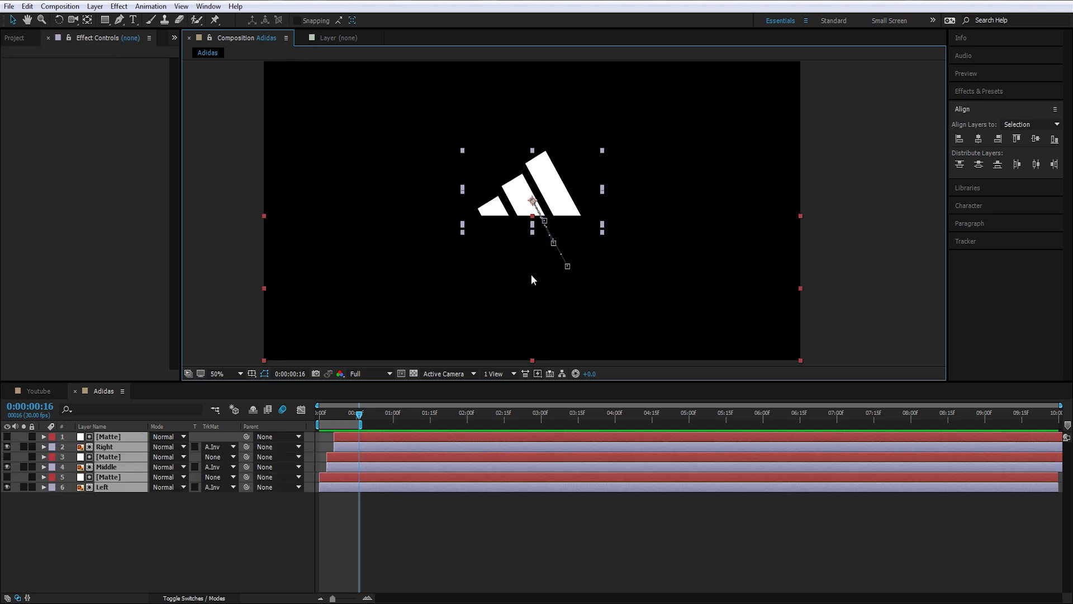
key(ctrl+shift+z)
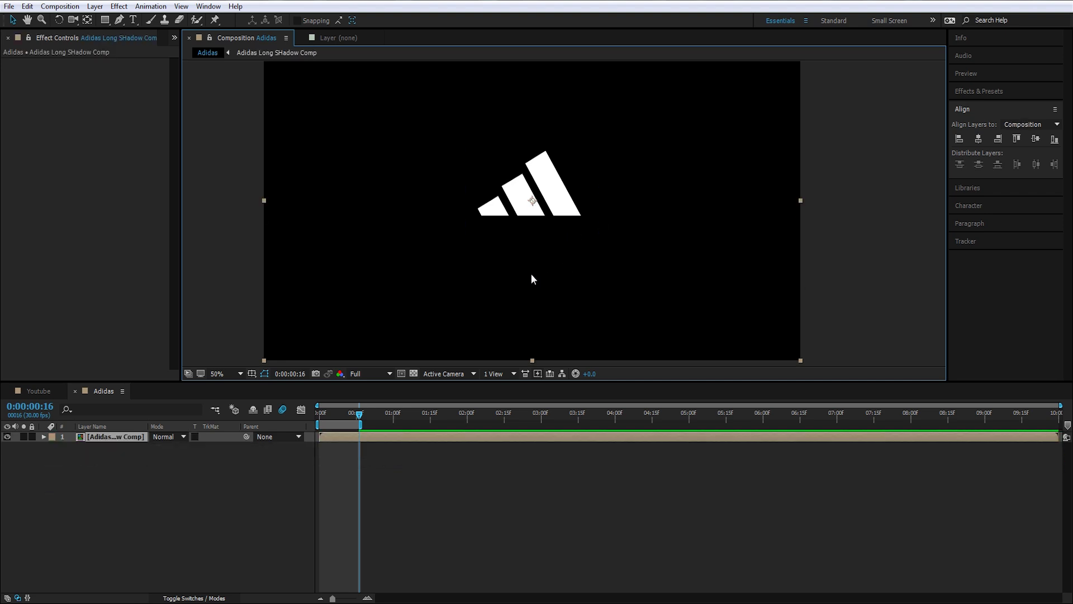
Apply CC Radial Fast Blur to the pre-composed logo layer and raise its Amount to 100.
key(ctrl+space)
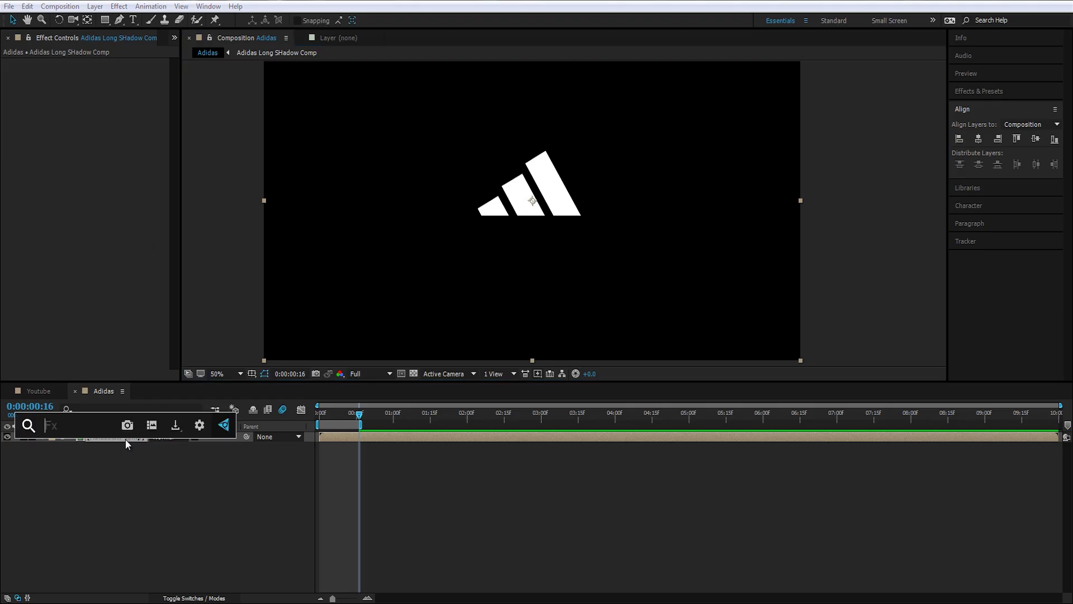
text(cc radia)
key(Down)
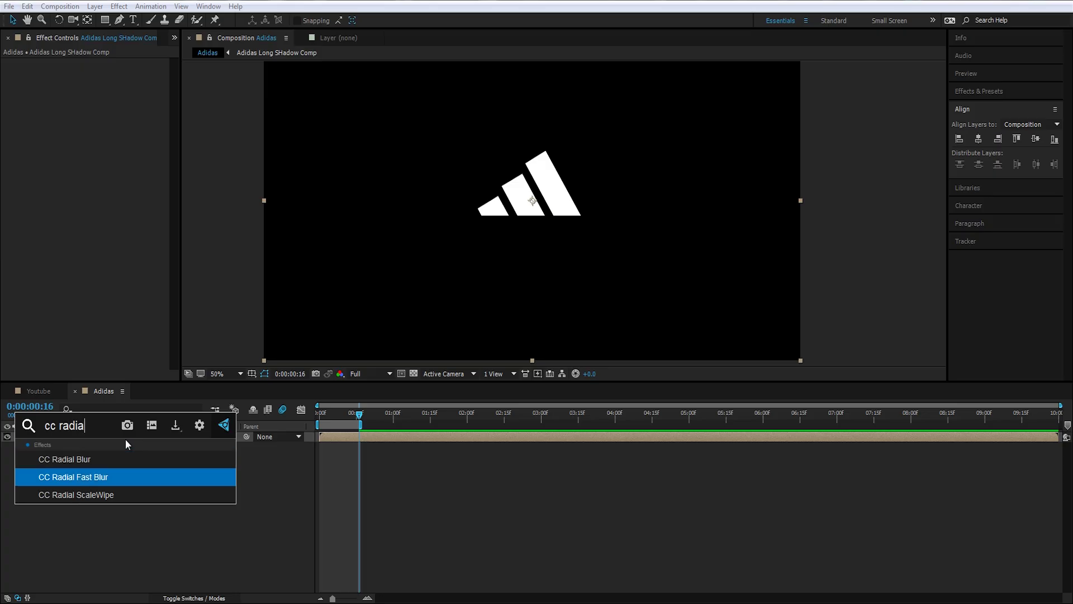
key(Return)
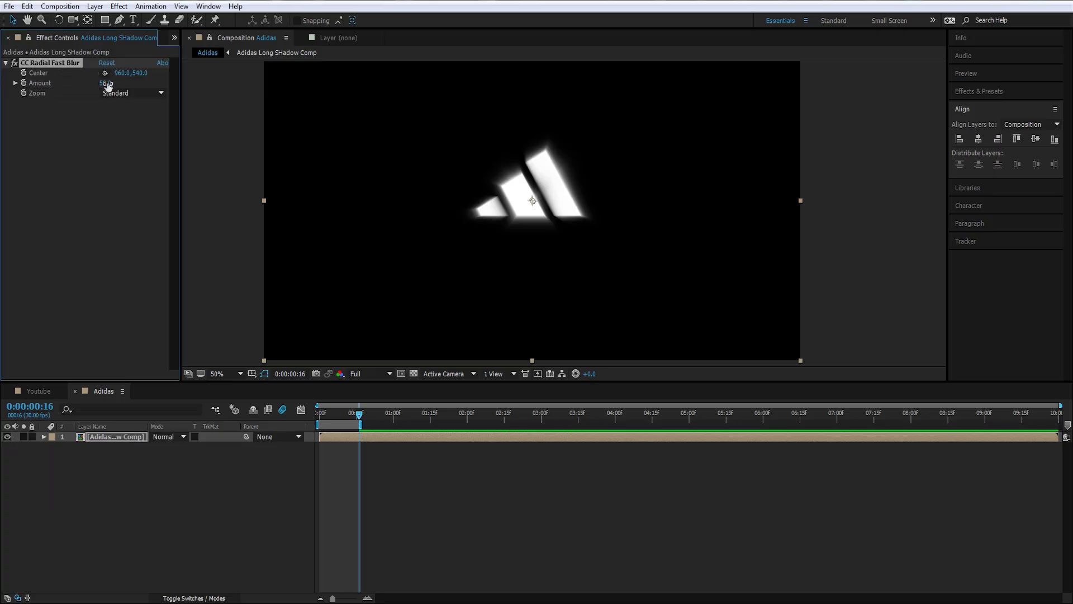
drag(108, 86, 285, 81)
scroll(507, 158, down, 2)
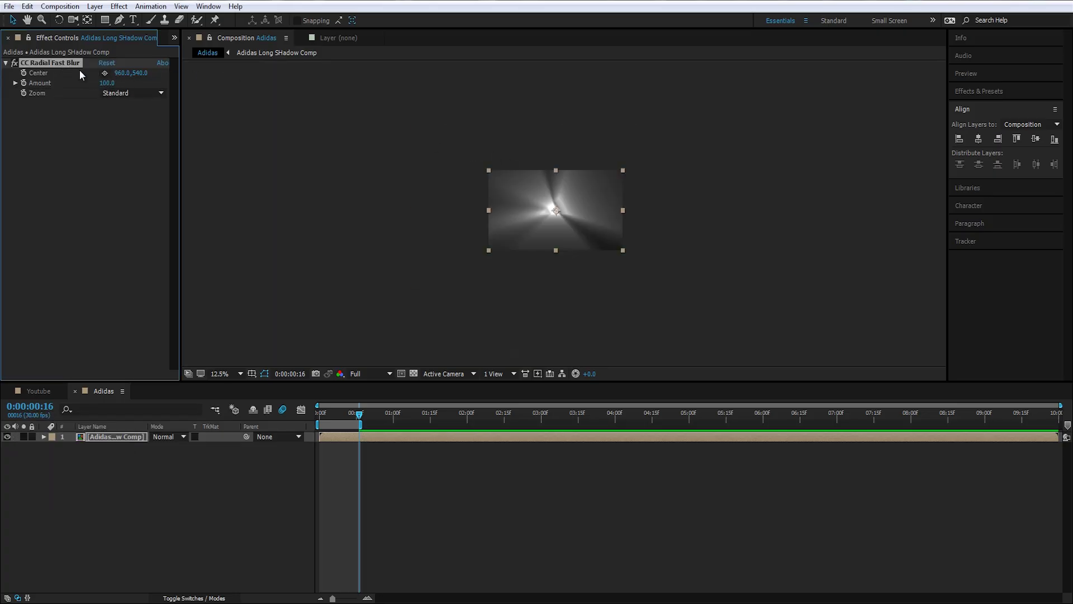
Move the blur's center just outside the composition's upper-left corner, at about -80, -76.
drag(555, 212, 484, 166)
scroll(596, 249, up, 4)
scroll(637, 274, down, 2)
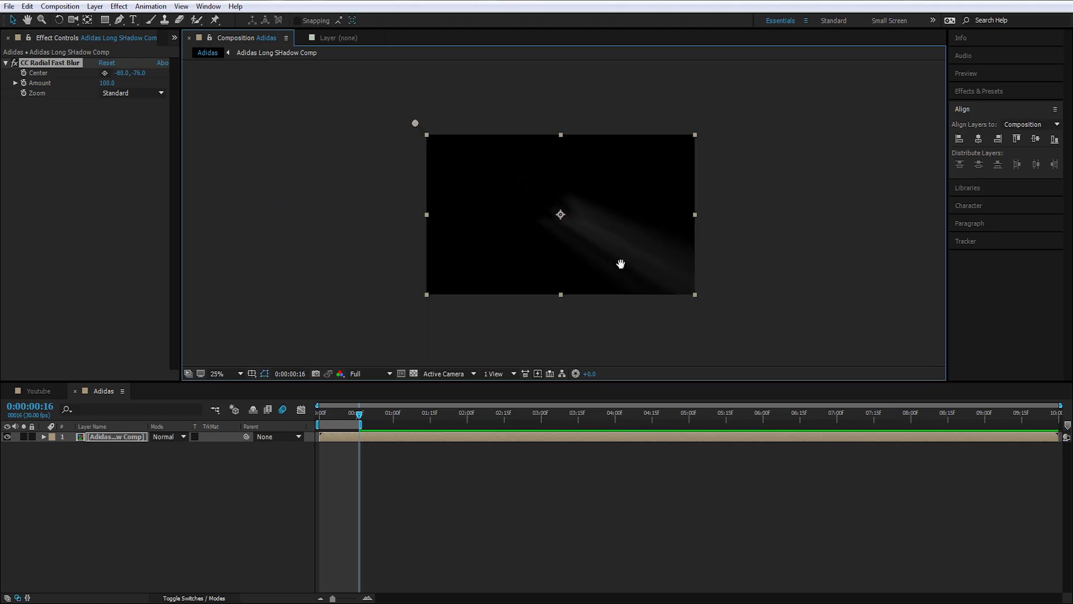
scroll(622, 259, up, 2)
drag(622, 259, 559, 191)
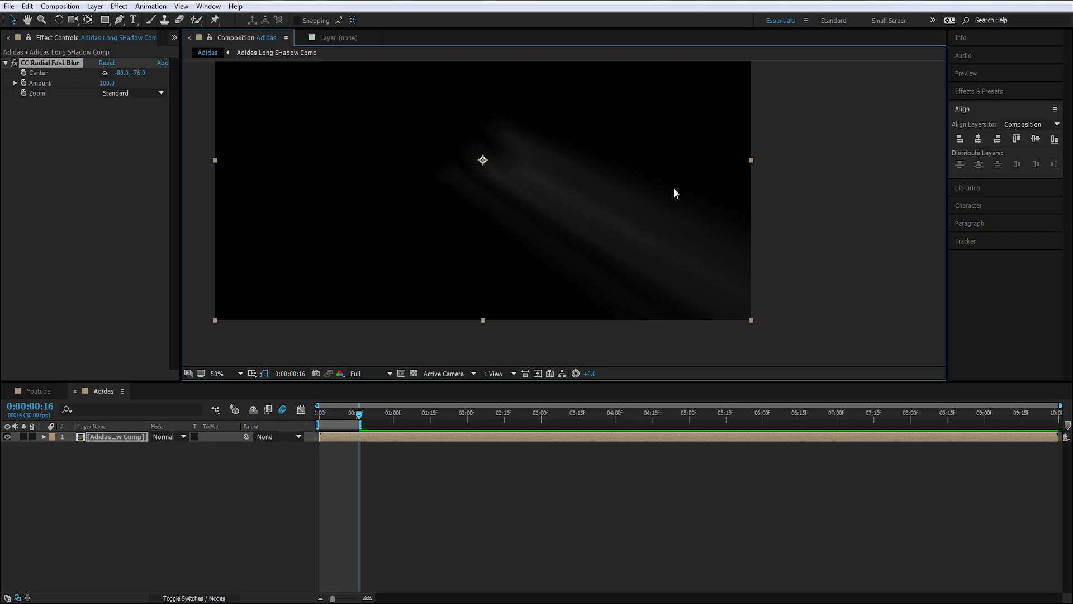
scroll(613, 250, down, 2)
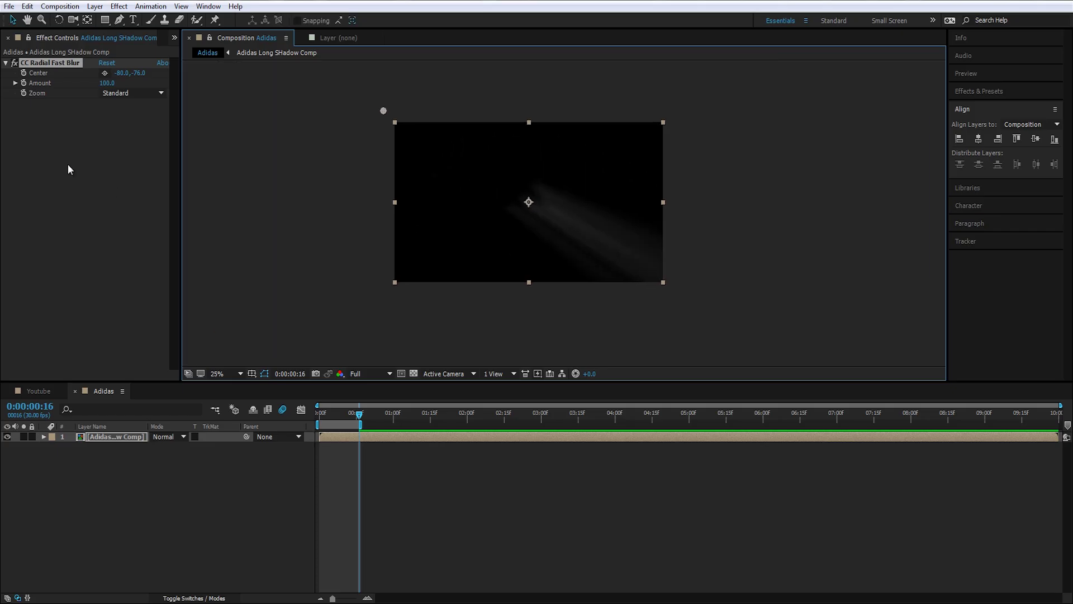
click(98, 192)
scroll(589, 251, up, 2)
scroll(669, 259, down, 2)
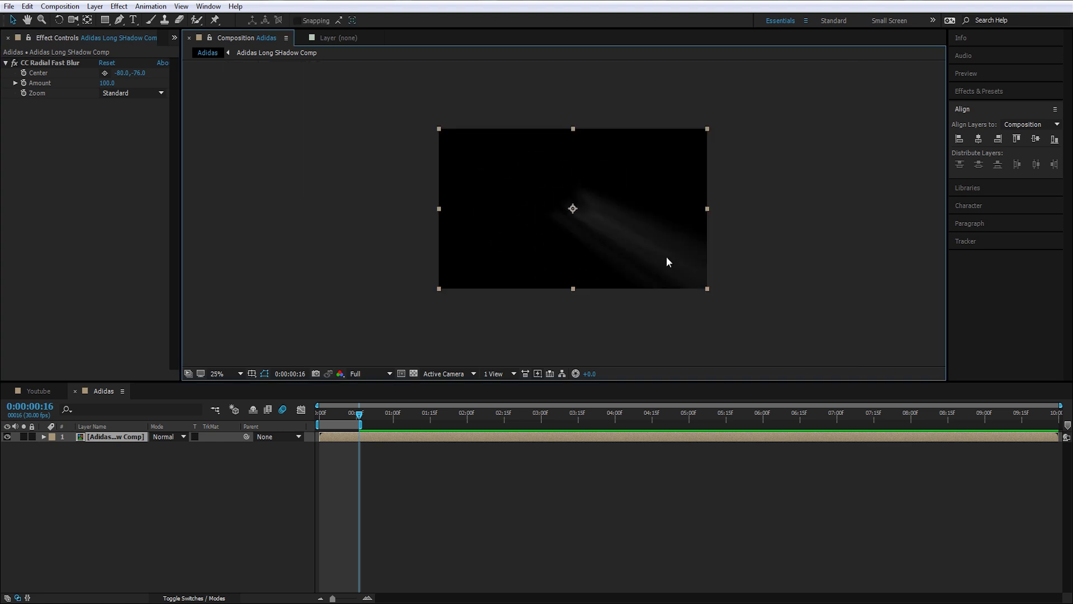
key(h)
key(v)
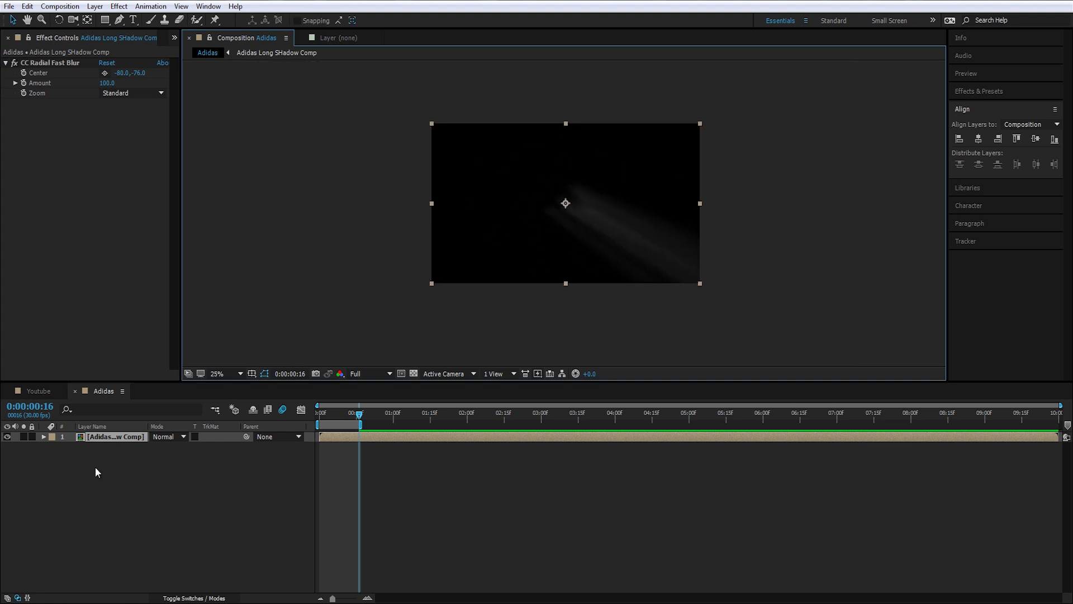
Apply Matte Choker with Geometric Softness 1 and both Gray Level Softness values at 0, and Choke 1 at -127.
key(ctrl+space)
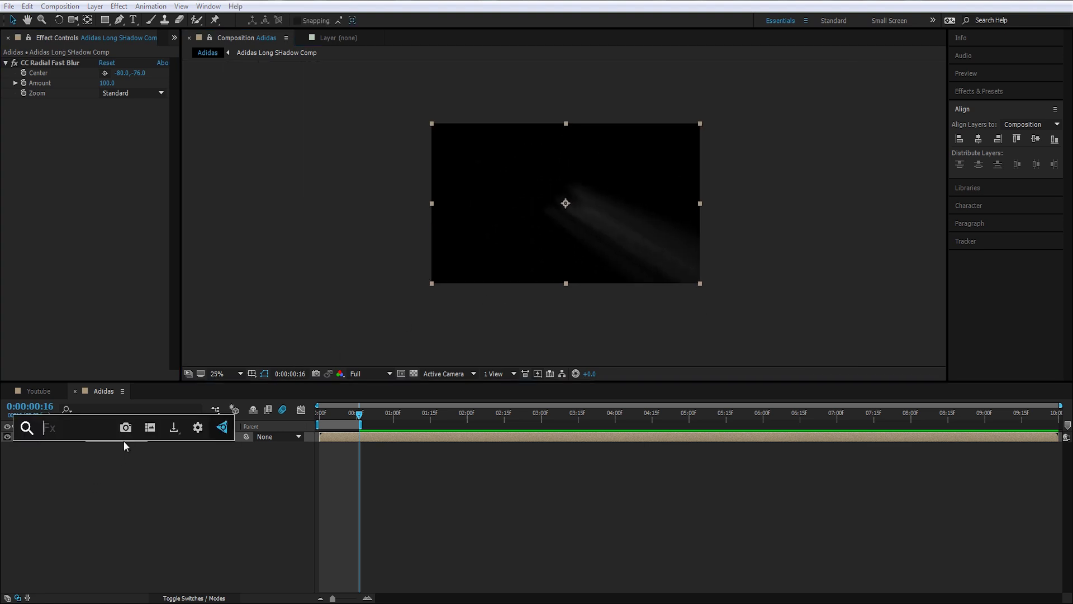
text(matte)
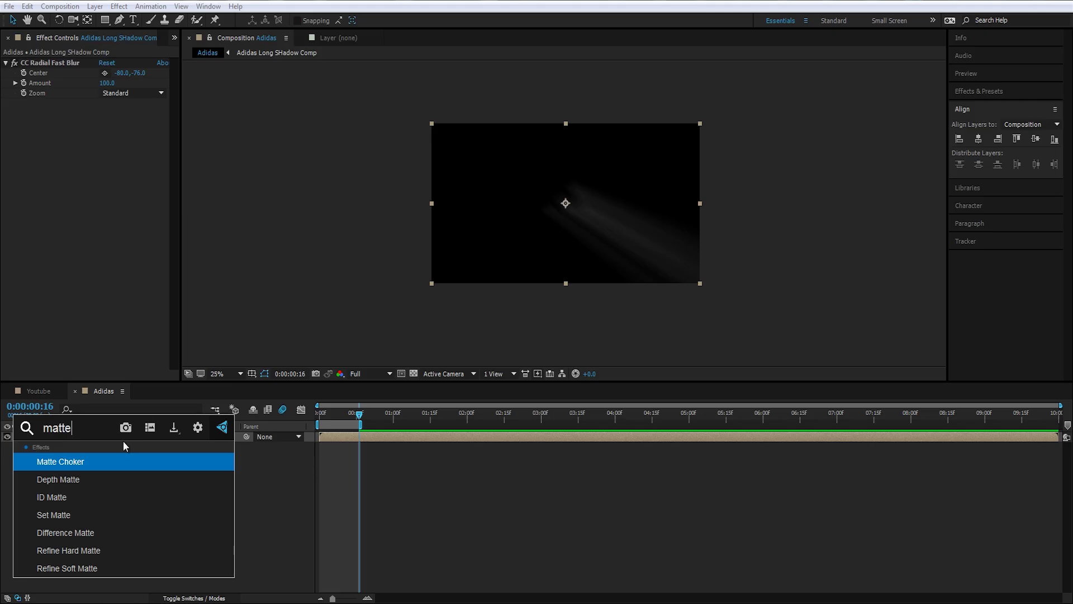
key(Return)
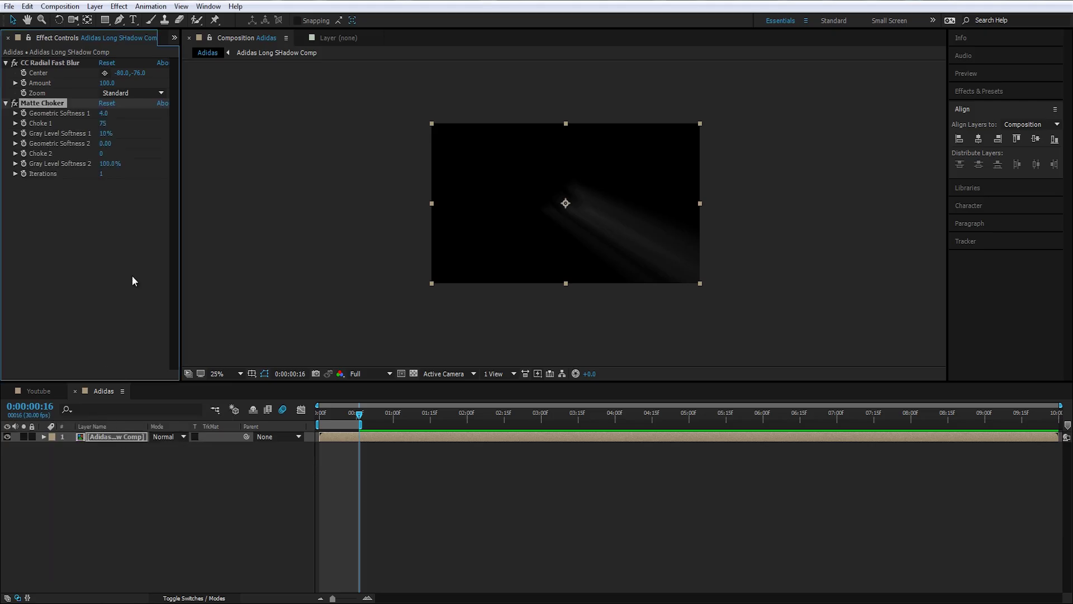
click(102, 113)
text(0)
key(Tab)
text(0)
key(Tab)
text(0)
click(116, 196)
drag(104, 133, 32, 133)
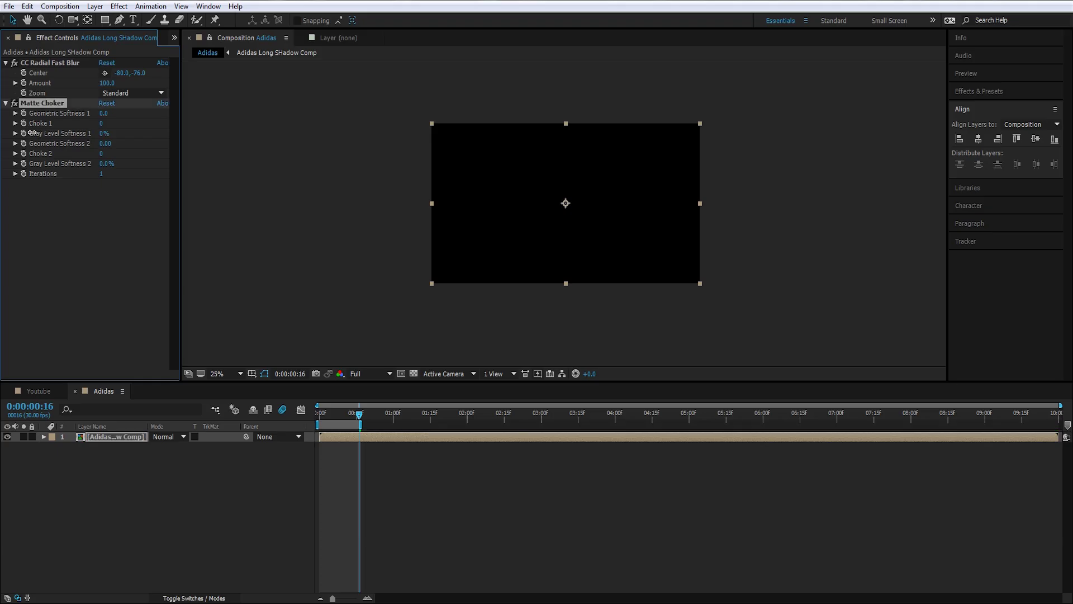
mouse_move(101, 123)
mouse_down()
mouse_move(8, 134)
mouse_move(108, 127)
mouse_up()
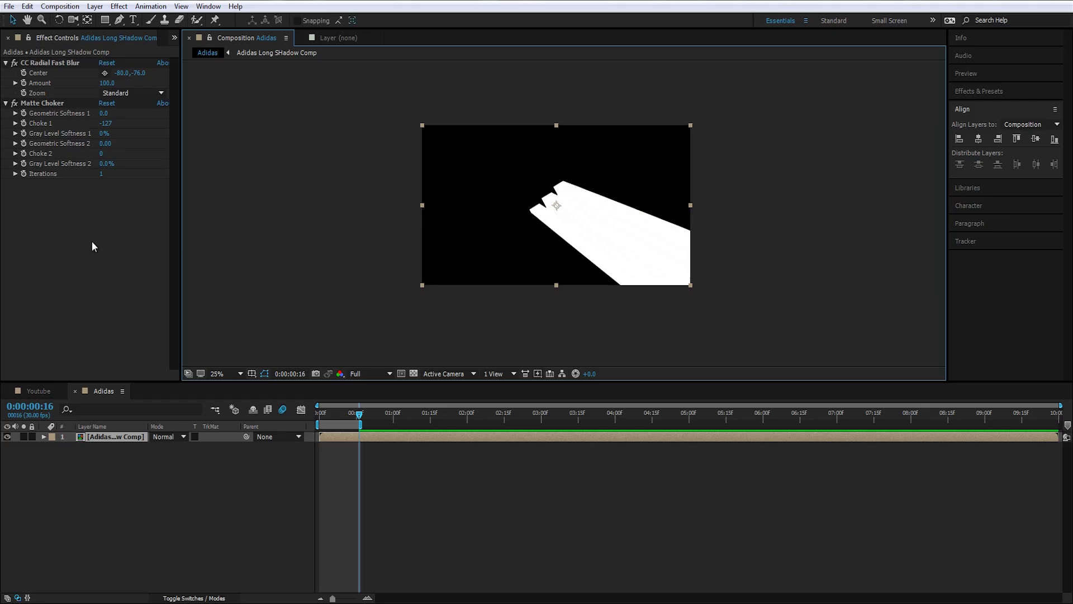
Apply a Fill effect to the long shadow layer and set its color to black.
key(ctrl+space)
text(fill)
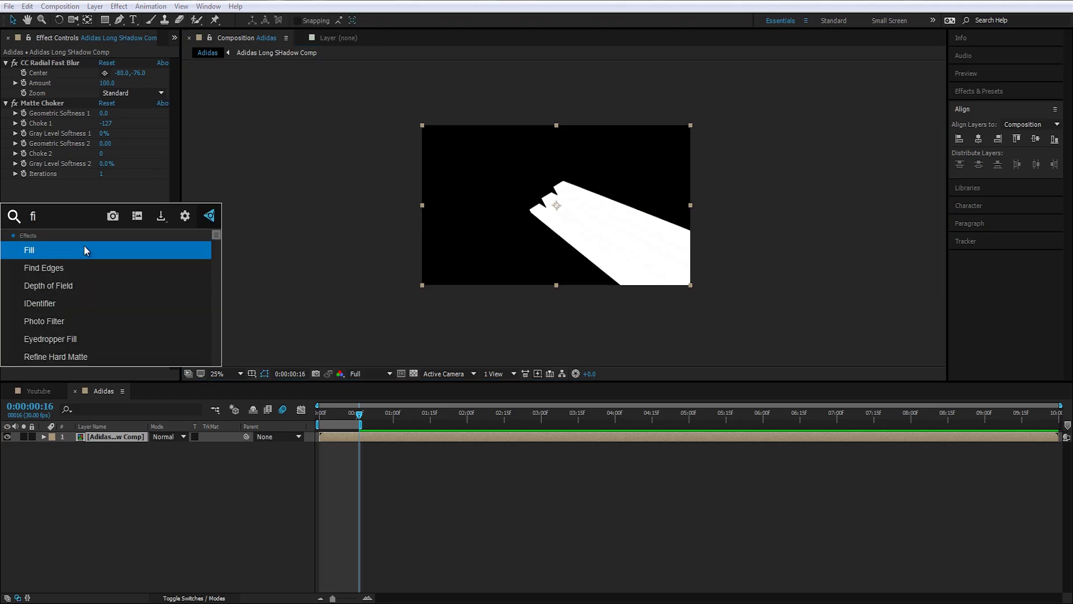
key(Return)
click(104, 215)
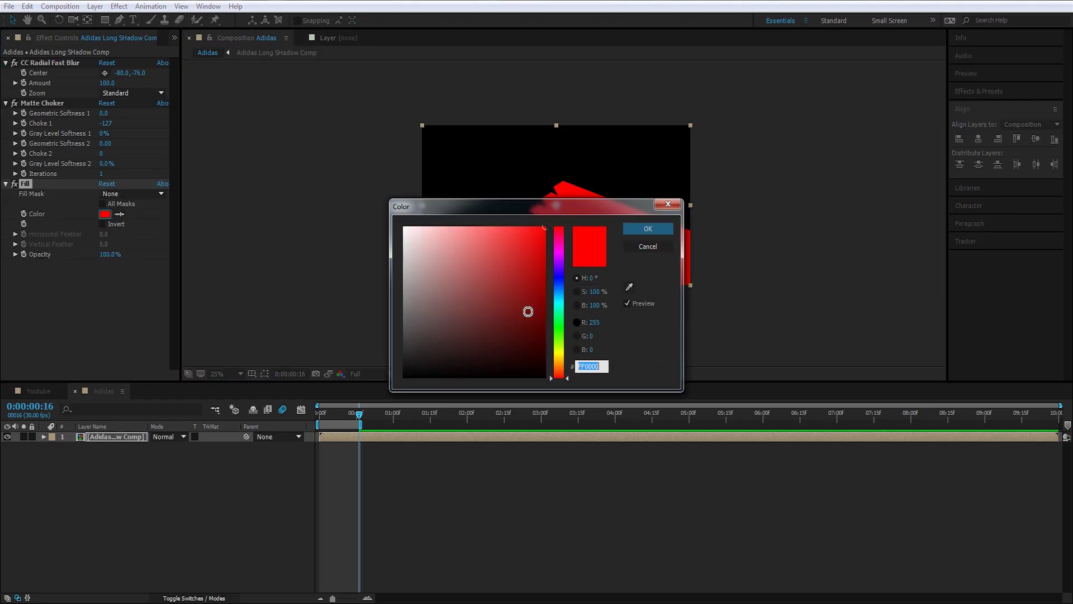
drag(527, 311, 682, 260)
drag(710, 383, 558, 481)
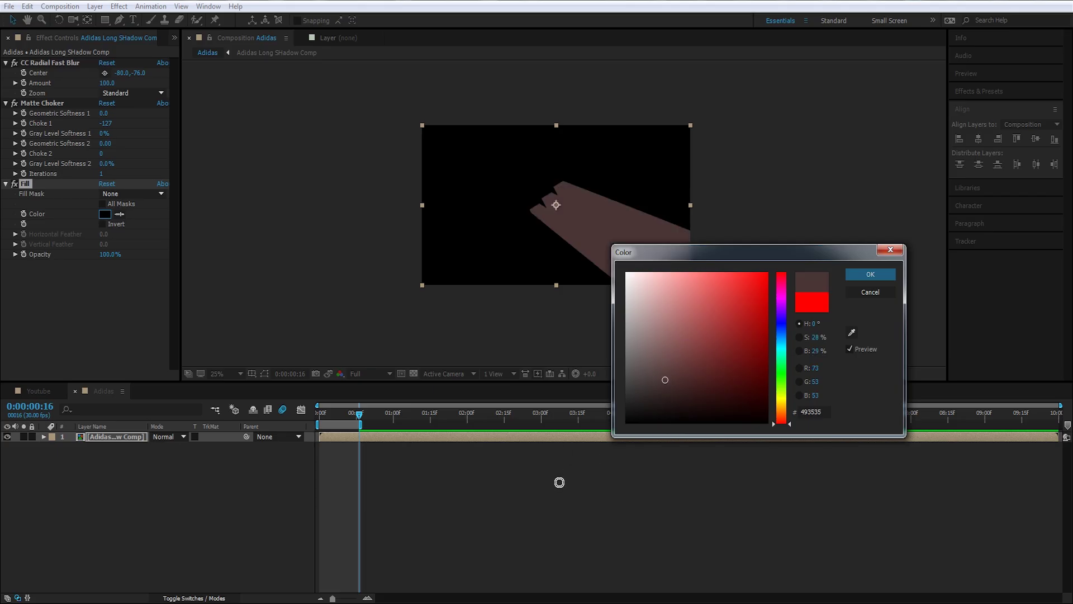
click(870, 274)
Show the transparency grid and set the black Fill's opacity to 59%.
drag(109, 255, 74, 263)
click(413, 373)
key(period)
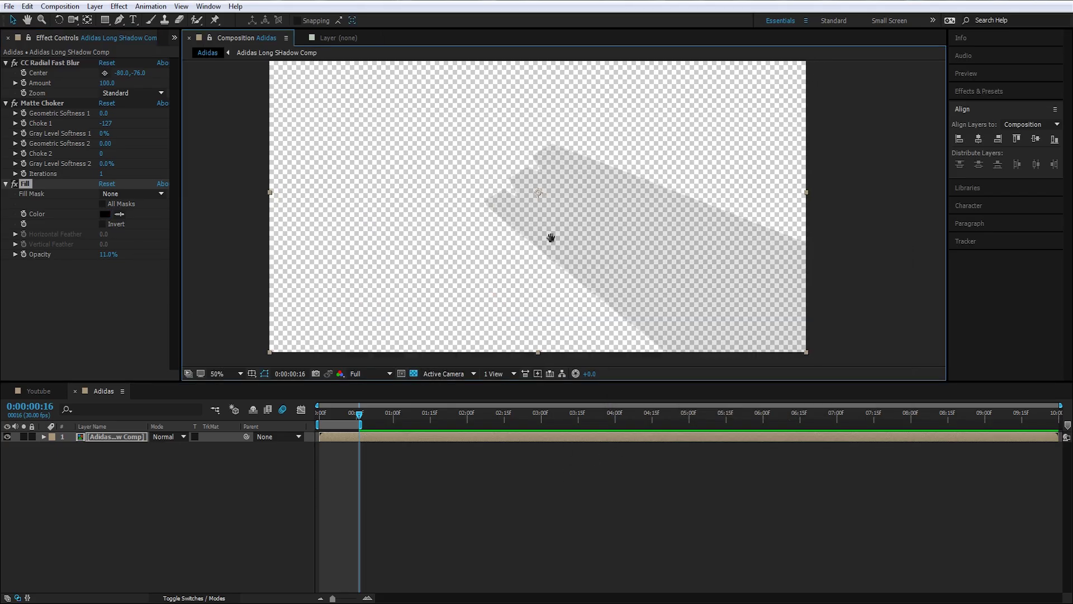
key(comma)
drag(101, 257, 142, 273)
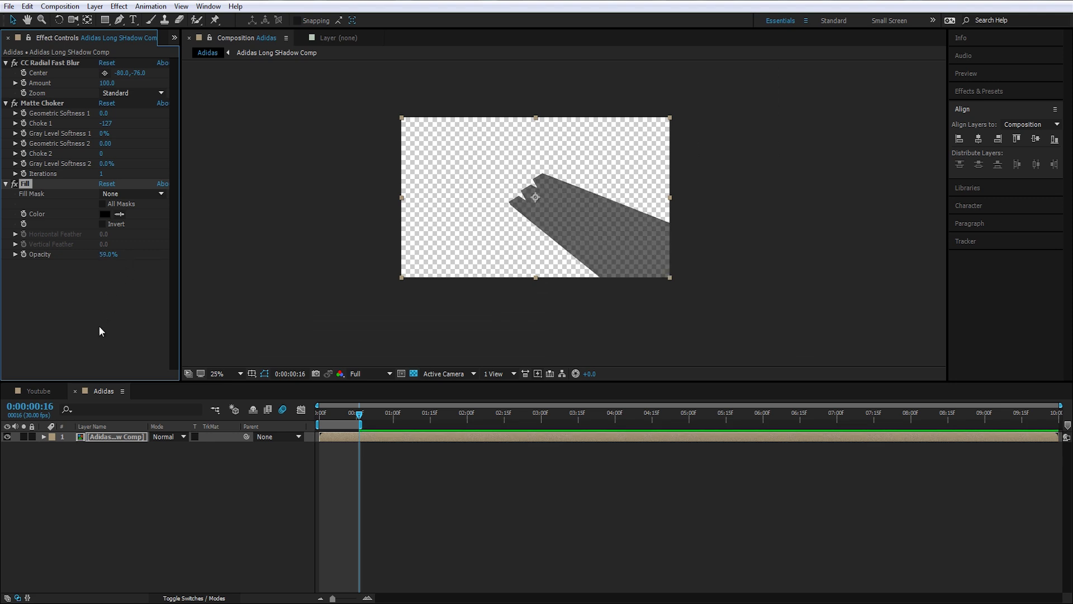
Apply CC Composite to the long shadow layer with the original in front and RGB Only turned off.
key(ctrl+space)
text(cc comp)
key(Return)
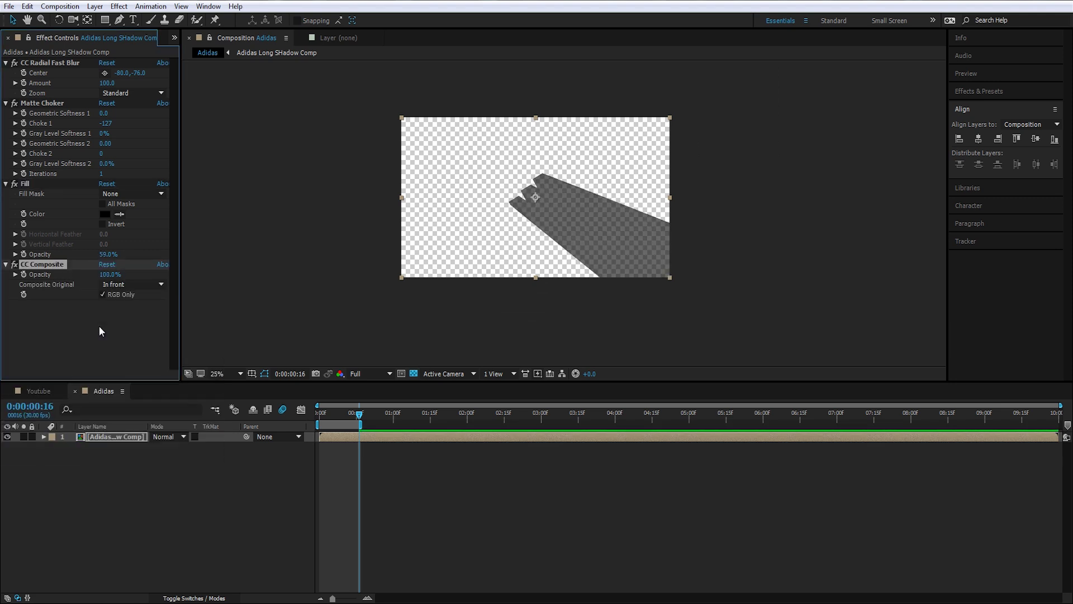
scroll(532, 184, up, 2)
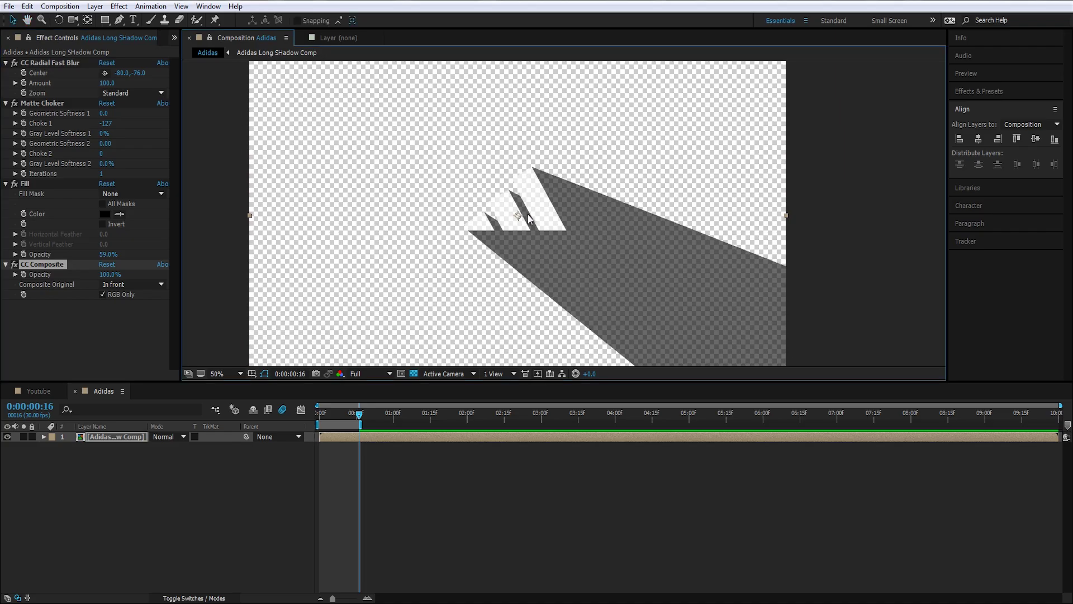
click(101, 294)
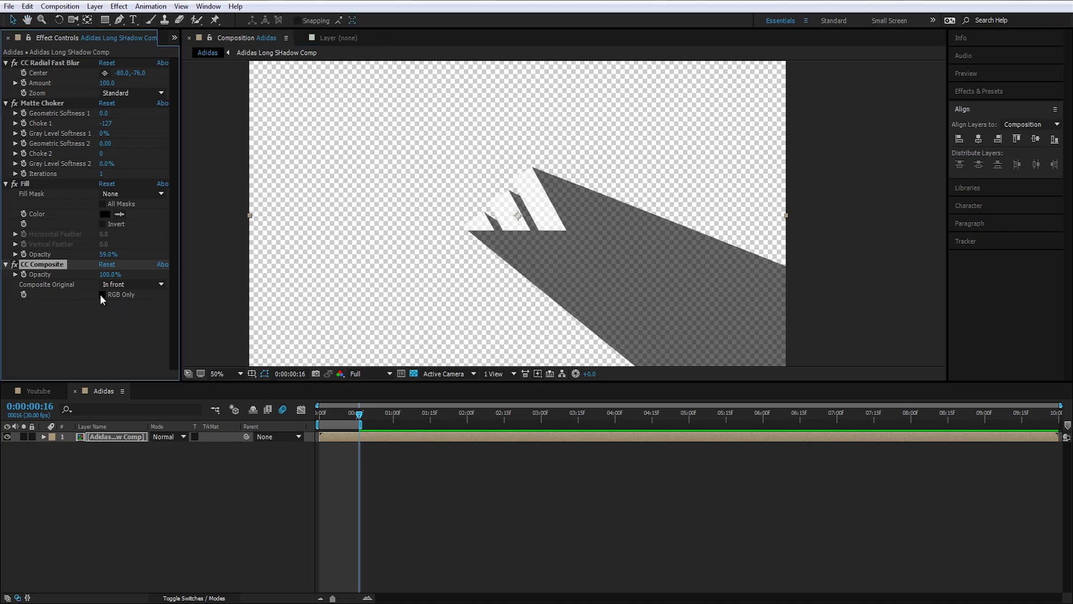
Create a solid background layer in the Adidas composition with the green color 3CA972.
right_click(151, 480)
mouse_move(224, 487)
click(323, 518)
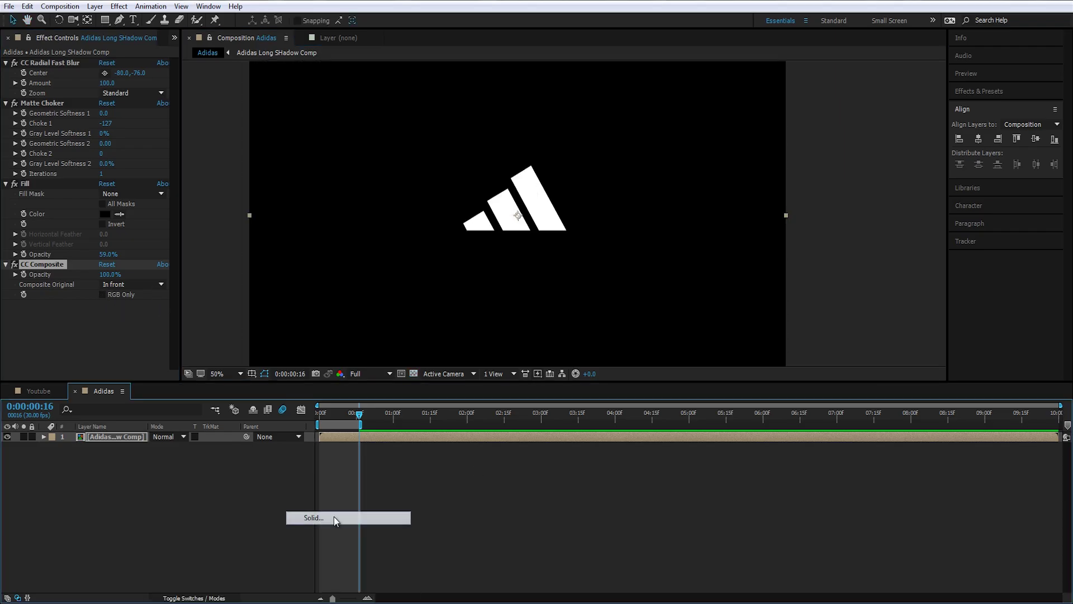
click(530, 372)
click(724, 348)
drag(762, 310, 738, 284)
drag(783, 387, 782, 361)
drag(742, 325, 720, 313)
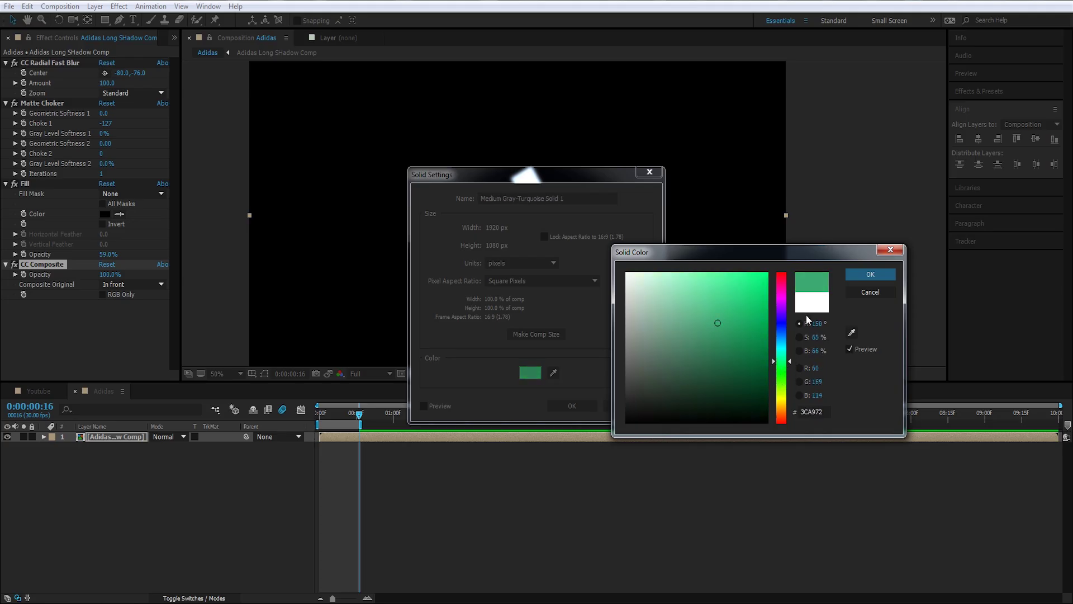
click(871, 274)
click(579, 405)
Try deleting the uppermost Adidas stripe layer inside Adidas Long SHadow Comp, and preview the animation in the Adidas composition.
mouse_move(359, 414)
mouse_down()
mouse_move(324, 418)
mouse_move(356, 417)
mouse_move(344, 416)
mouse_up()
double_click(112, 437)
click(112, 446)
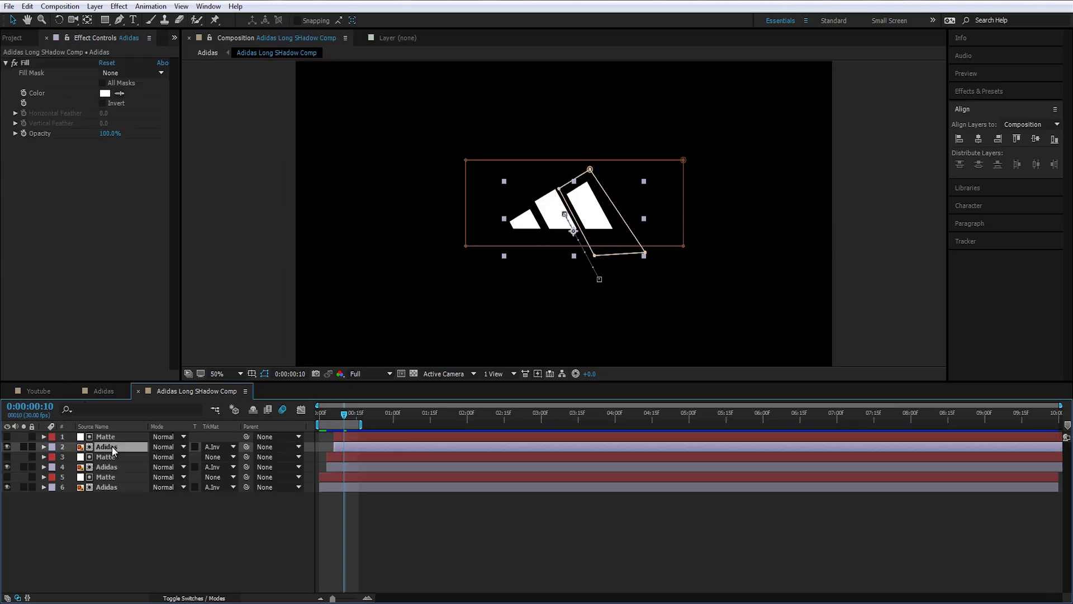
key(Delete)
click(117, 392)
key(space)
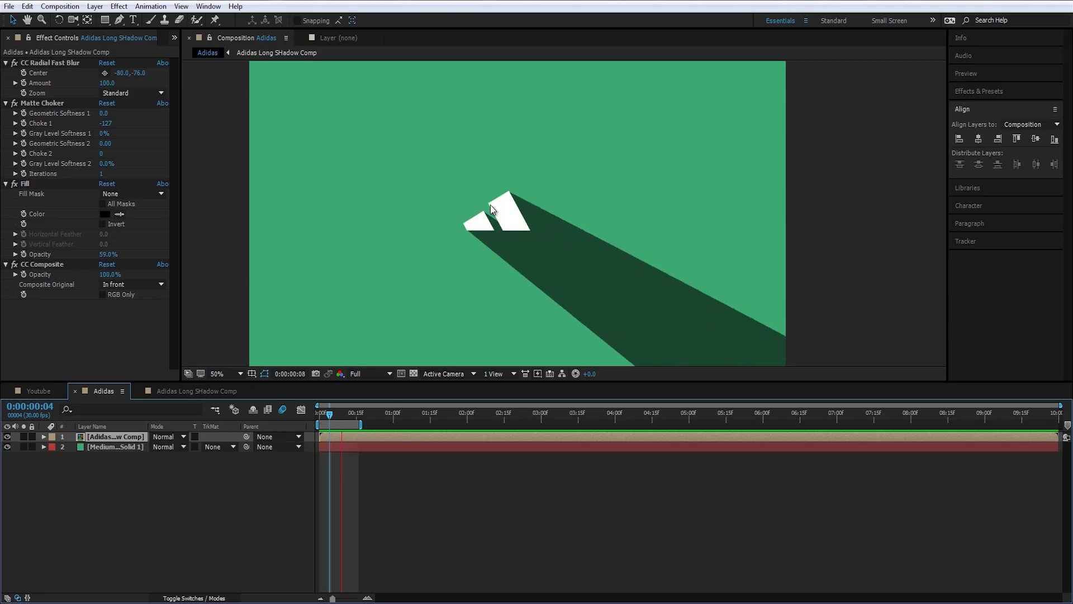
key(space)
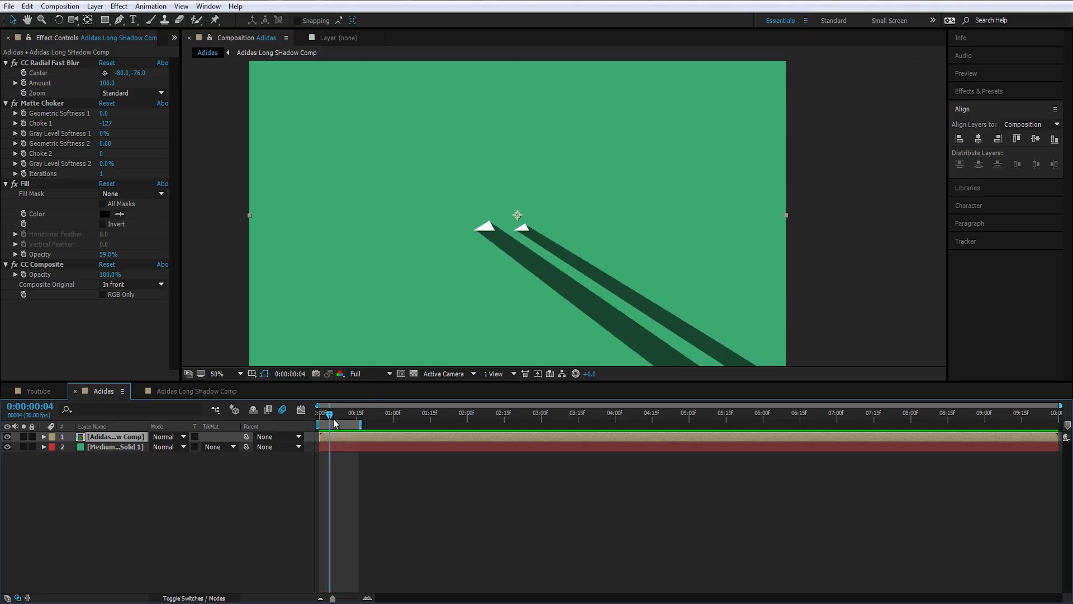
Undo the stripe layer's deletion in the long shadow precomp and scrub the Adidas composition back to its start.
mouse_move(332, 419)
mouse_down()
mouse_move(355, 420)
mouse_move(344, 420)
mouse_up()
double_click(132, 439)
key(ctrl+z)
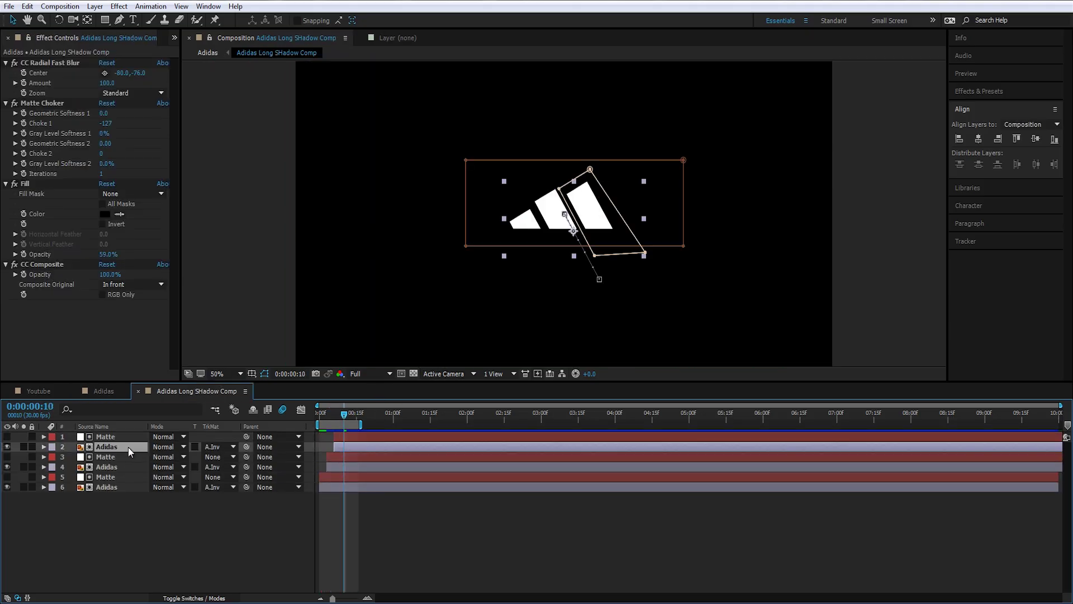
click(221, 518)
key(ctrl+a)
click(147, 523)
click(104, 391)
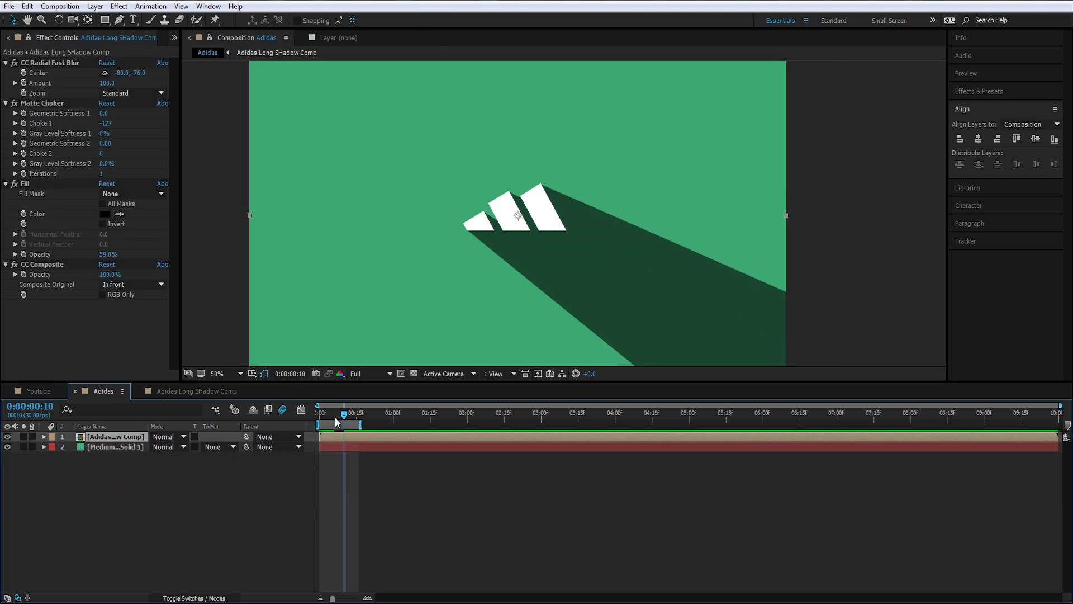
drag(347, 422, 321, 424)
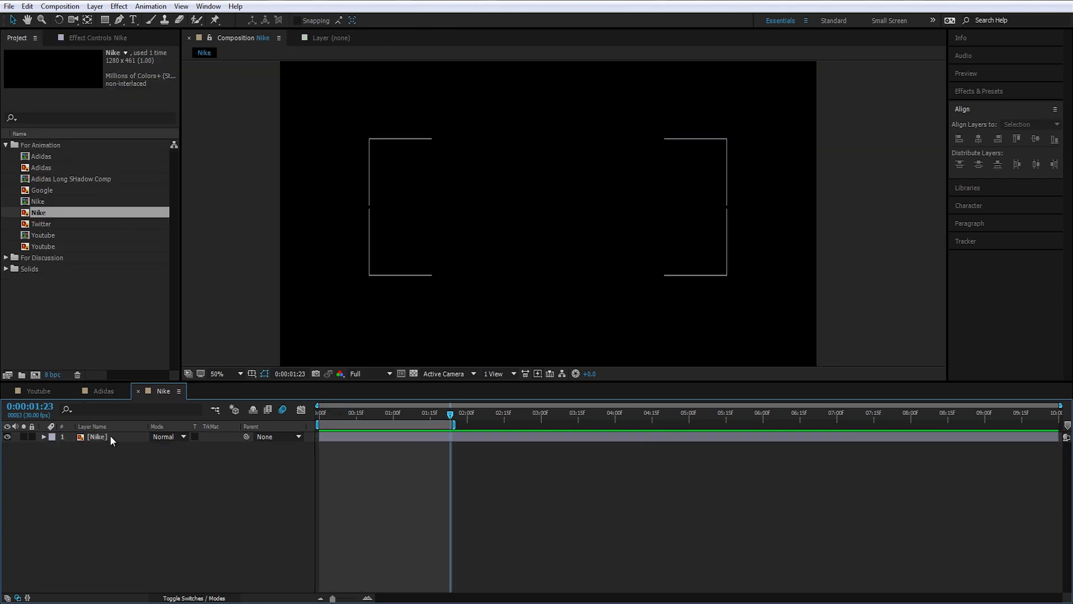
Apply a Fill effect to the Nike logo layer, viewed over the transparency grid, and set its color to white.
click(110, 438)
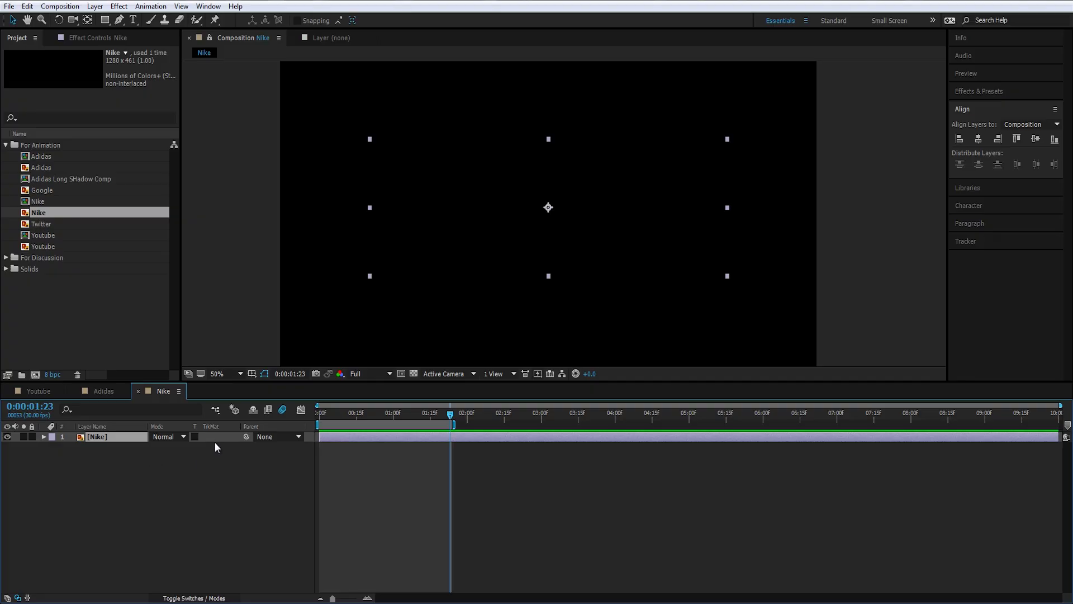
click(413, 374)
click(415, 374)
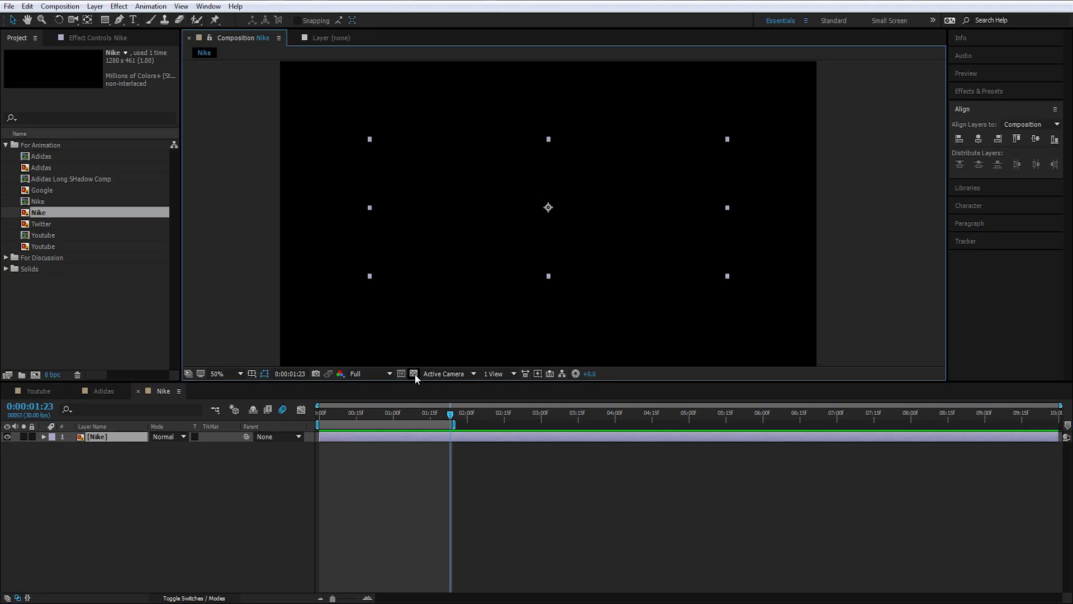
click(414, 374)
key(ctrl+space)
text(fill)
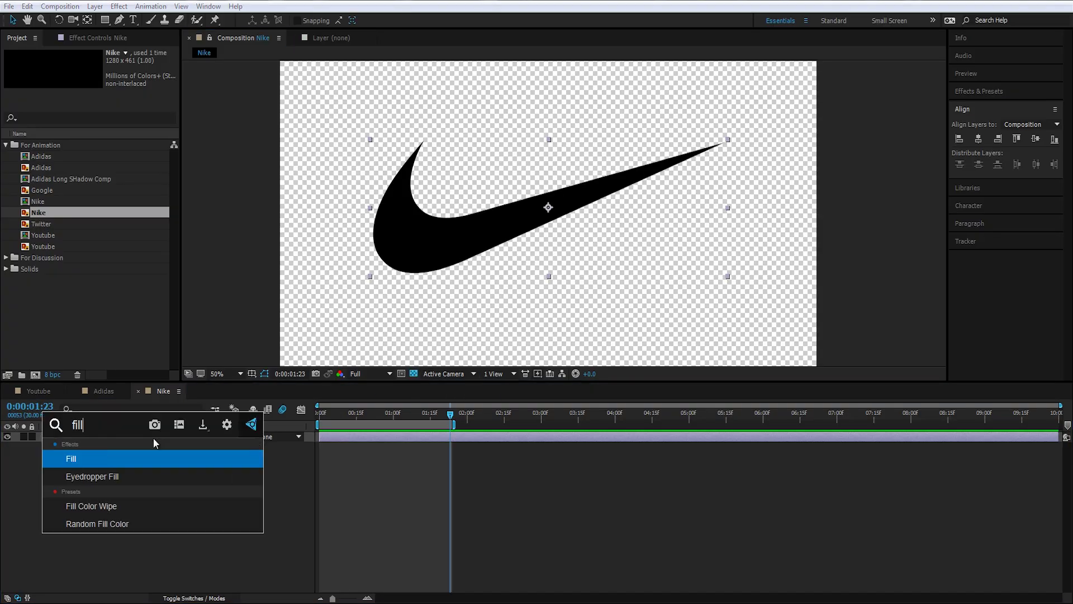
key(Return)
click(105, 93)
drag(649, 291, 456, 165)
key(Return)
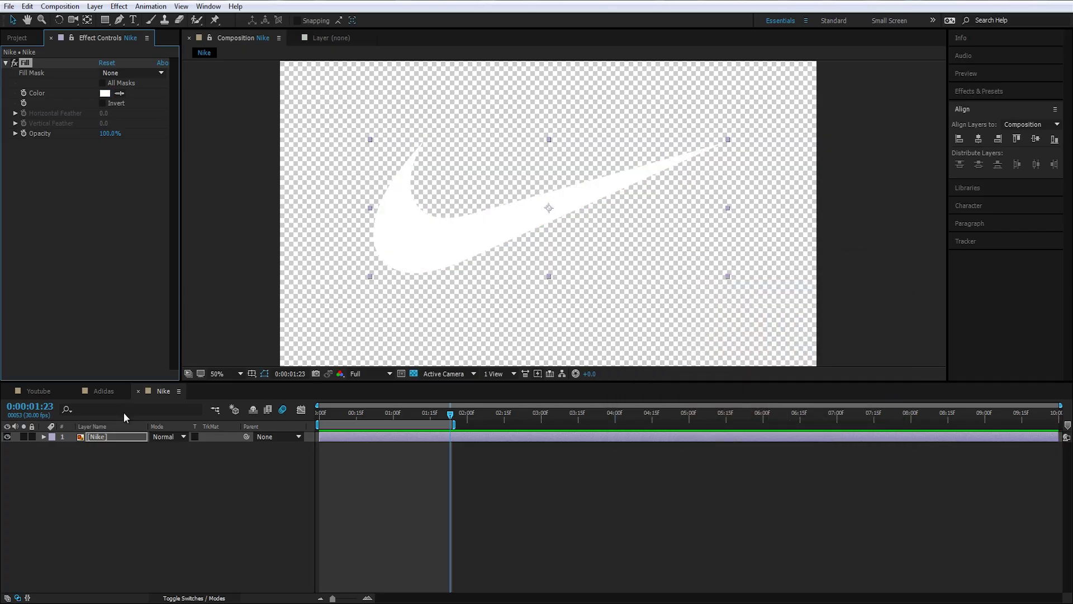
drag(451, 414, 336, 459)
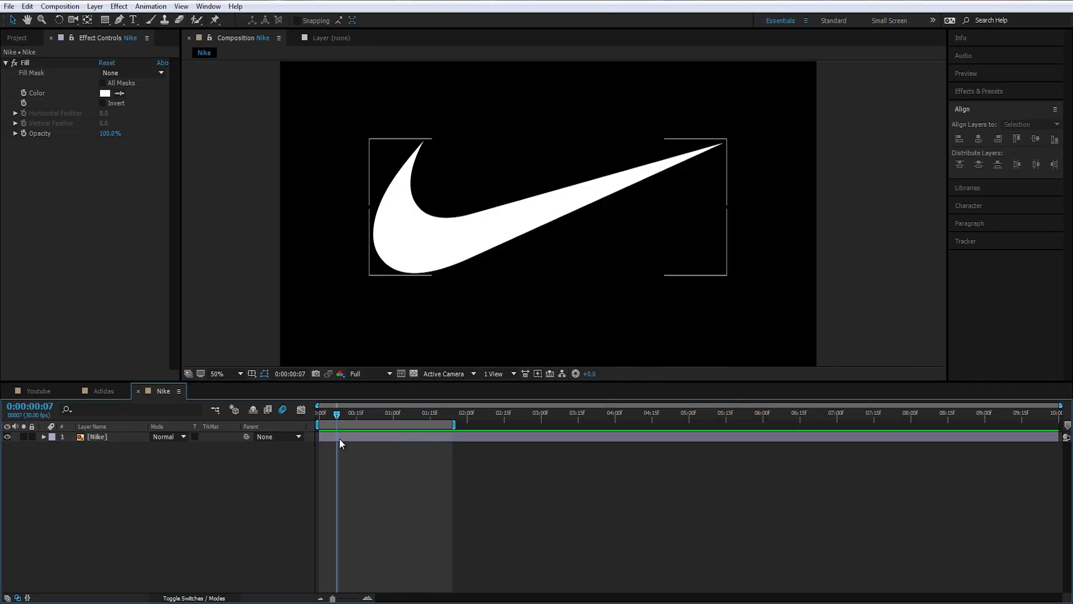
click(339, 438)
click(355, 413)
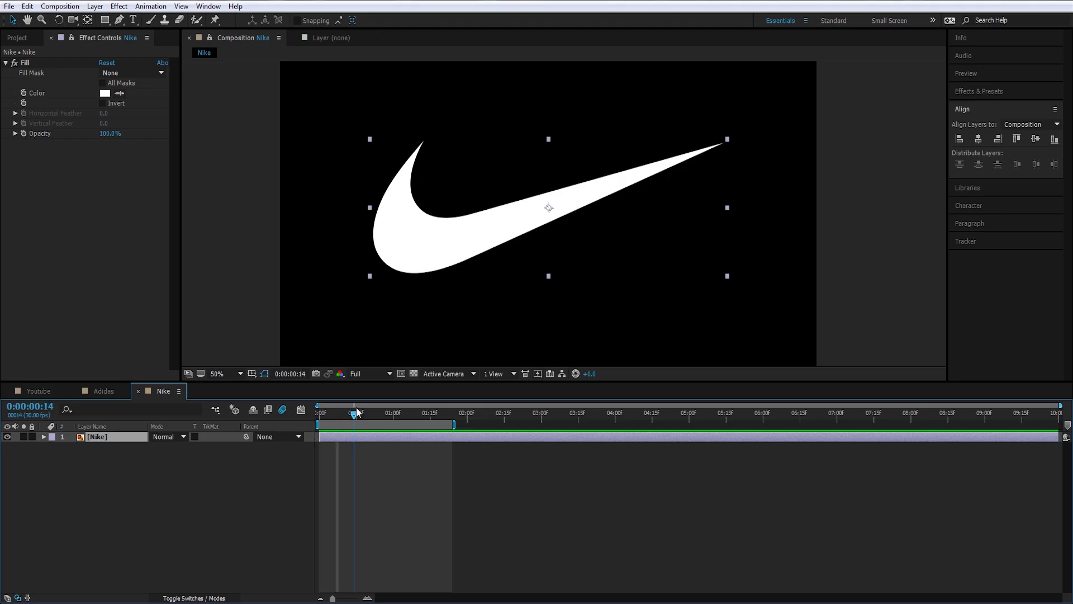
drag(357, 412, 346, 447)
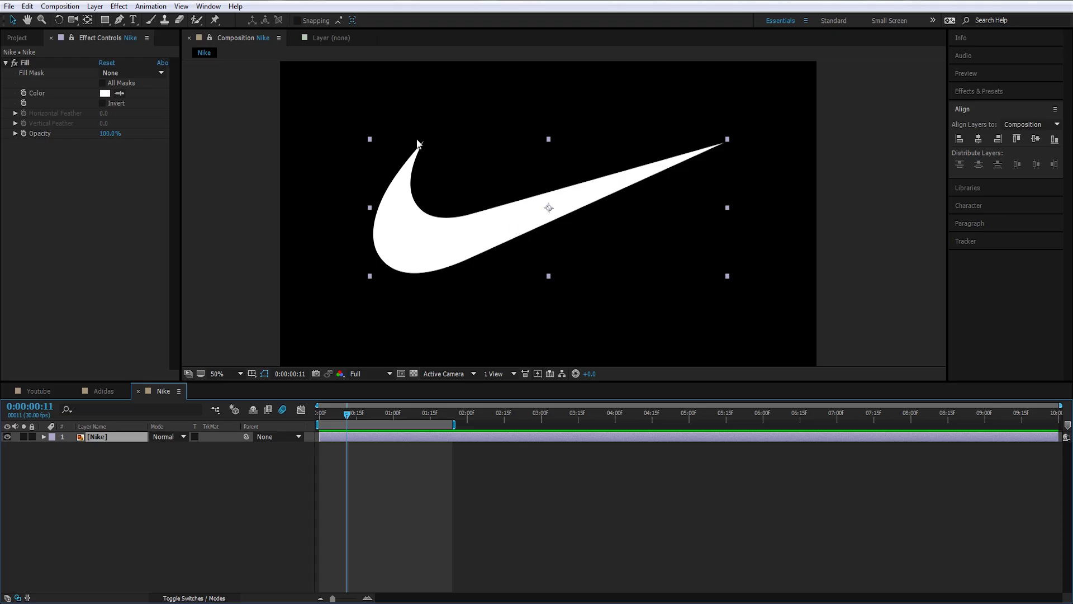
click(125, 458)
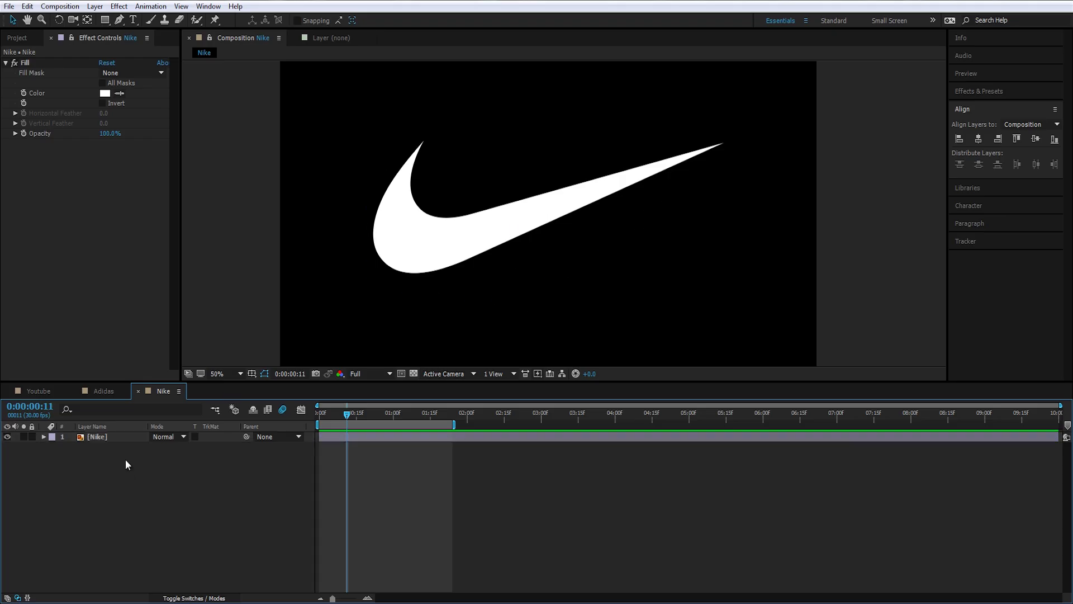
click(119, 440)
key(Home)
drag(321, 415, 398, 415)
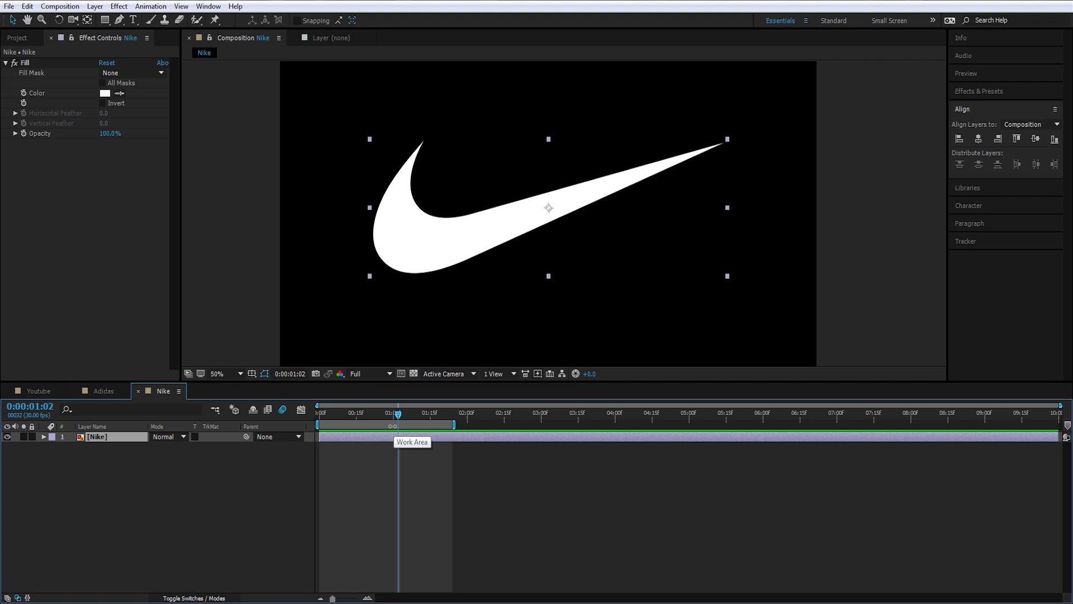
click(147, 468)
Duplicate the Nike layer and set the lower copy's track matte to Alpha Inverted.
click(126, 438)
key(ctrl+d)
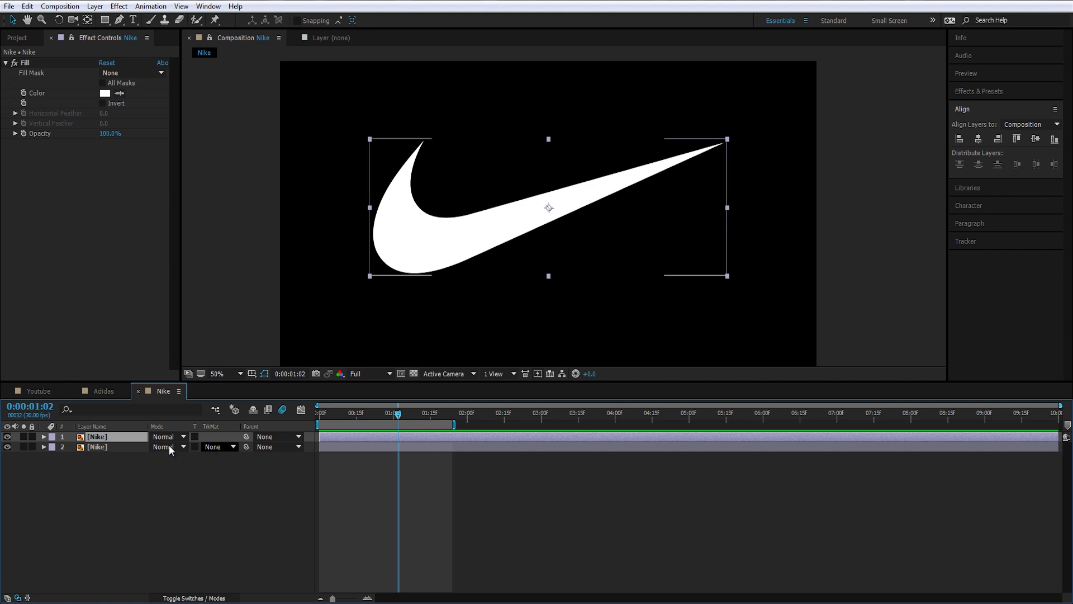
click(219, 447)
click(256, 495)
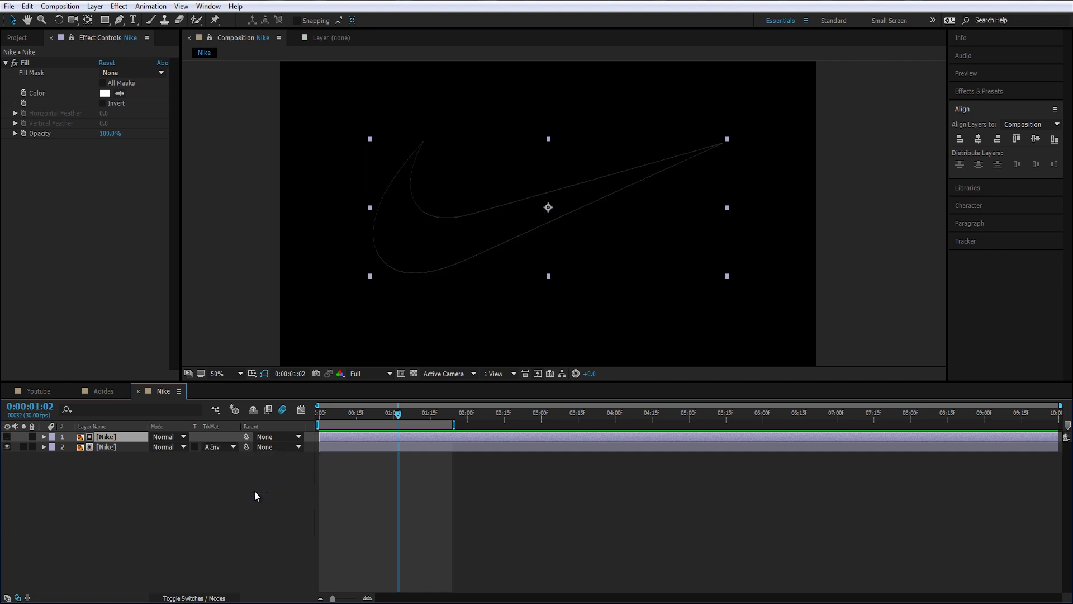
Examine the edges of the Nike swoosh outline up close in the composition view.
scroll(554, 215, up, 2)
drag(451, 179, 544, 239)
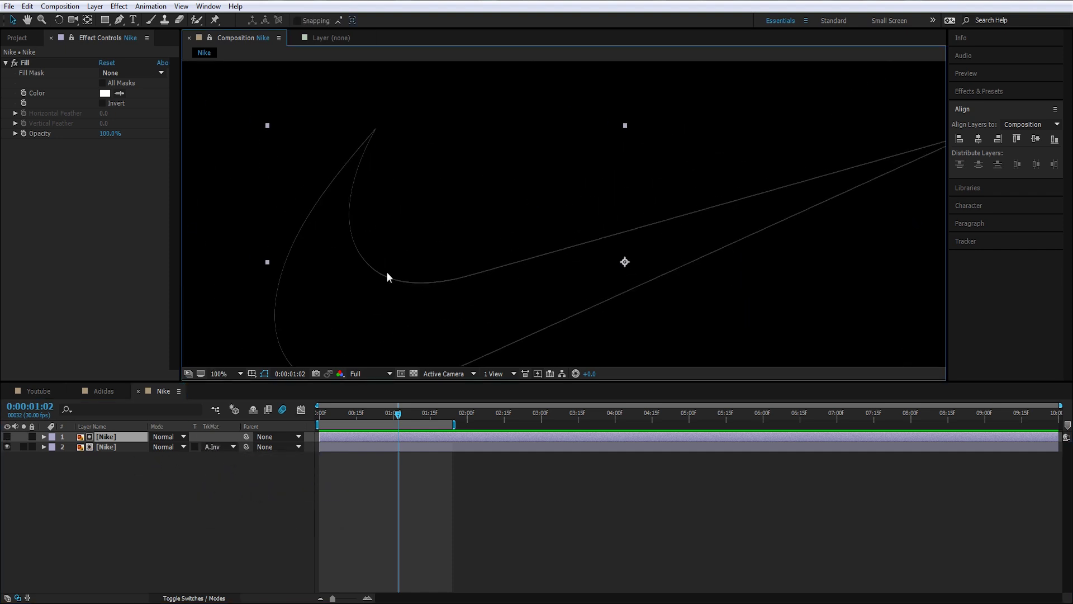
scroll(358, 280, up, 1)
drag(232, 309, 432, 217)
scroll(436, 221, down, 1)
drag(478, 258, 243, 255)
scroll(623, 270, down, 1)
drag(624, 271, 662, 303)
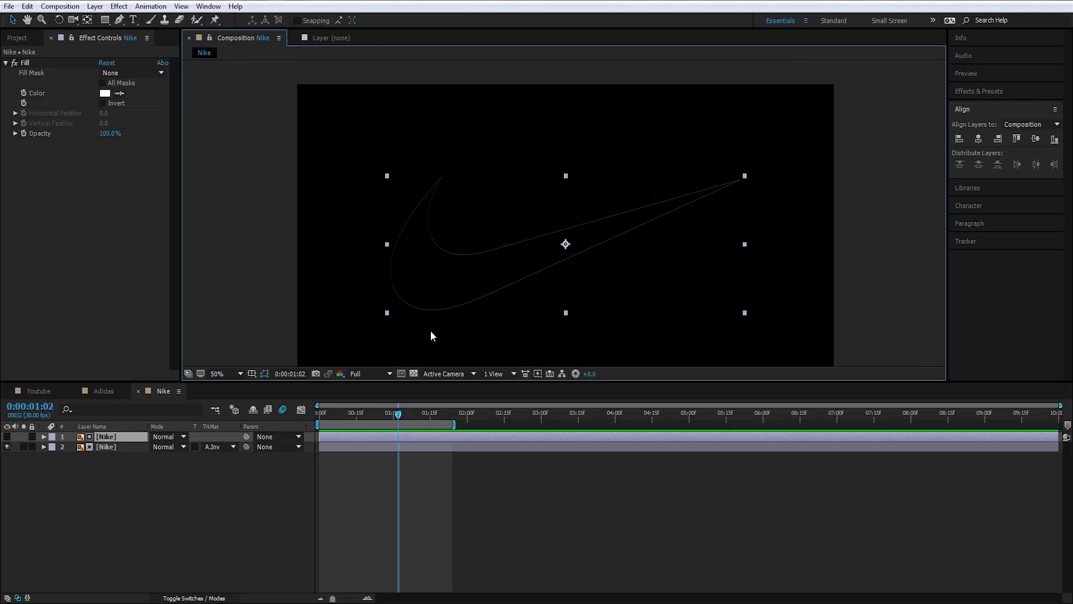
scroll(547, 258, up, 1)
scroll(536, 240, up, 1)
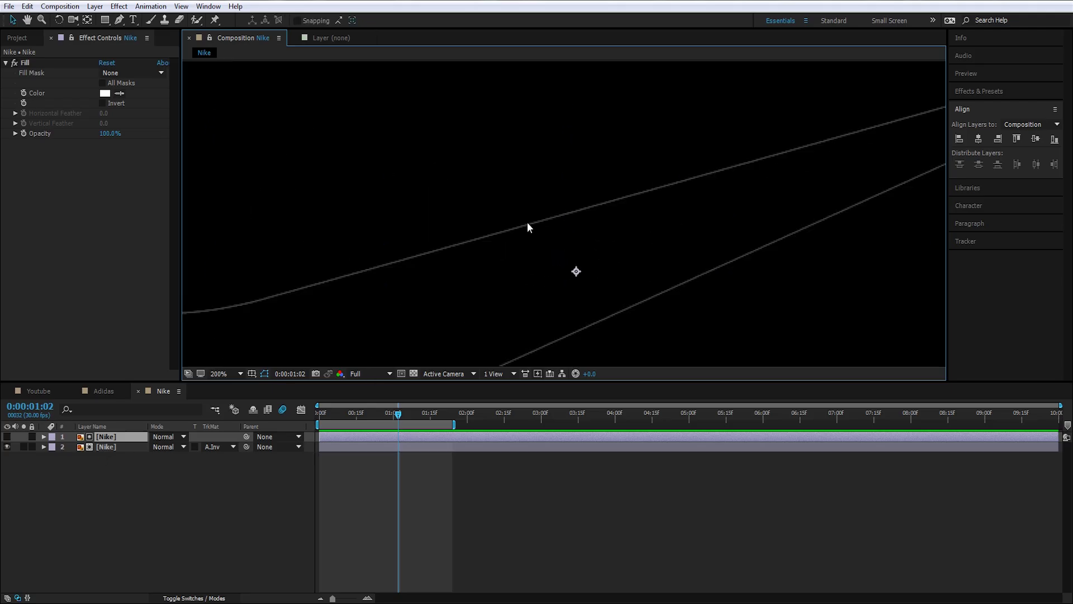
scroll(552, 287, down, 2)
Apply a Simple Choker effect to the upper Nike matte layer and set Choke Matte to 7.90.
click(112, 447)
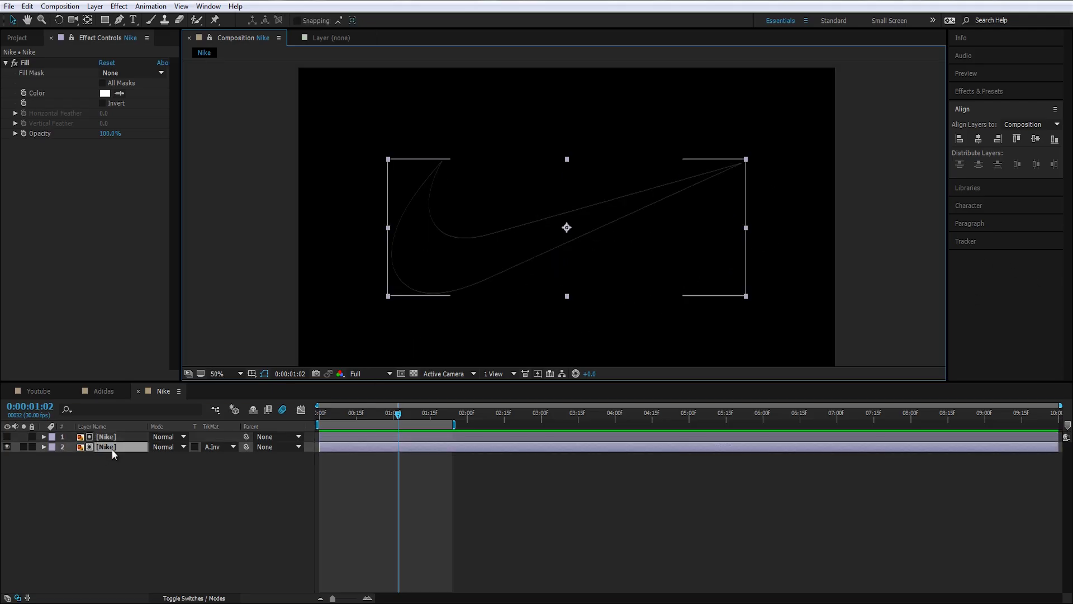
click(110, 438)
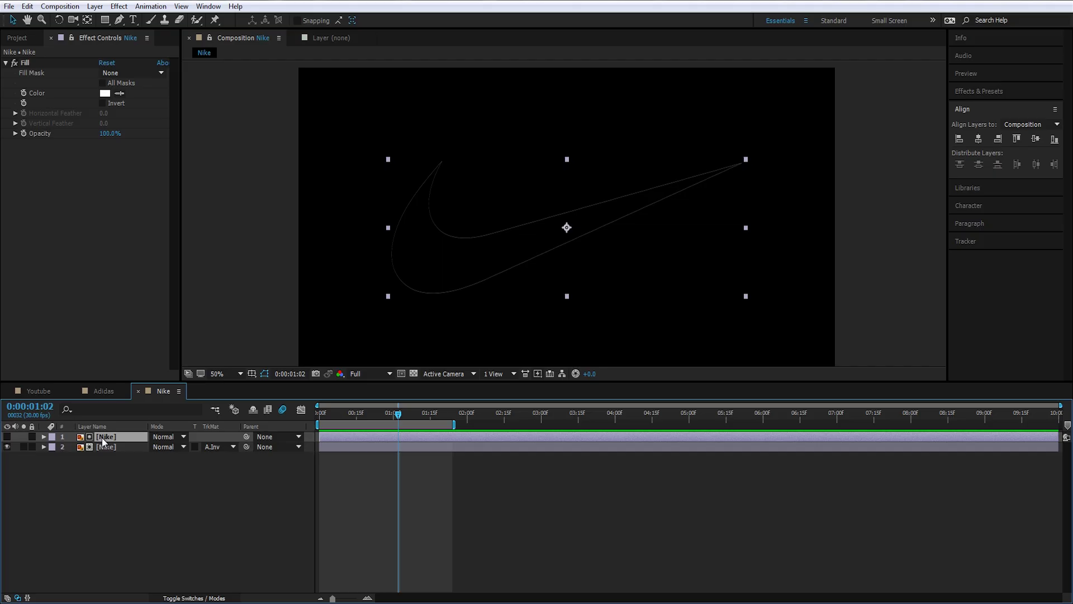
key(ctrl+space)
text(simpl)
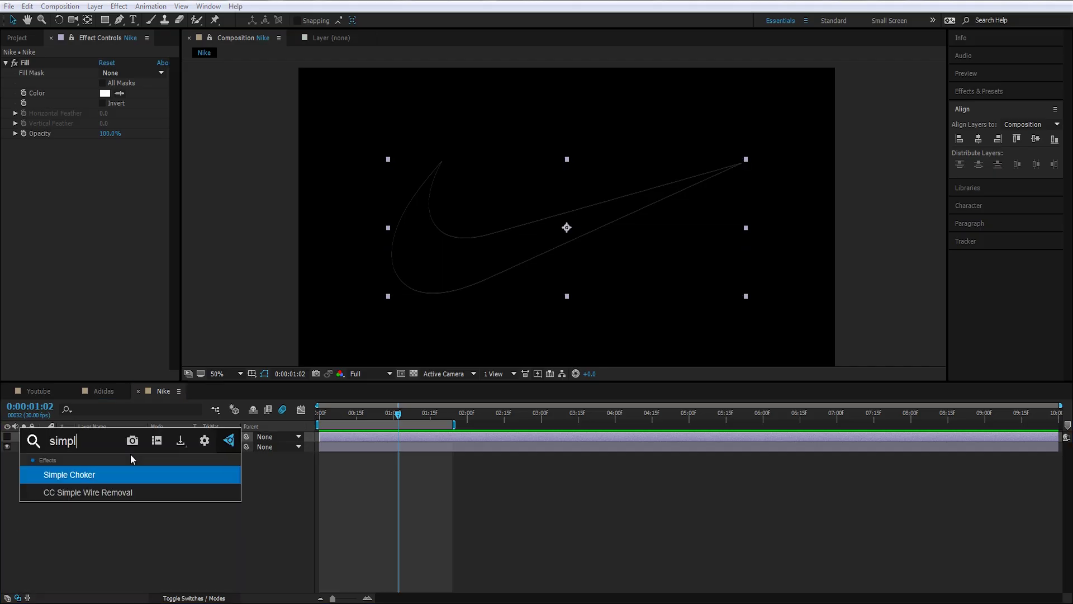
key(Return)
drag(99, 165, 131, 167)
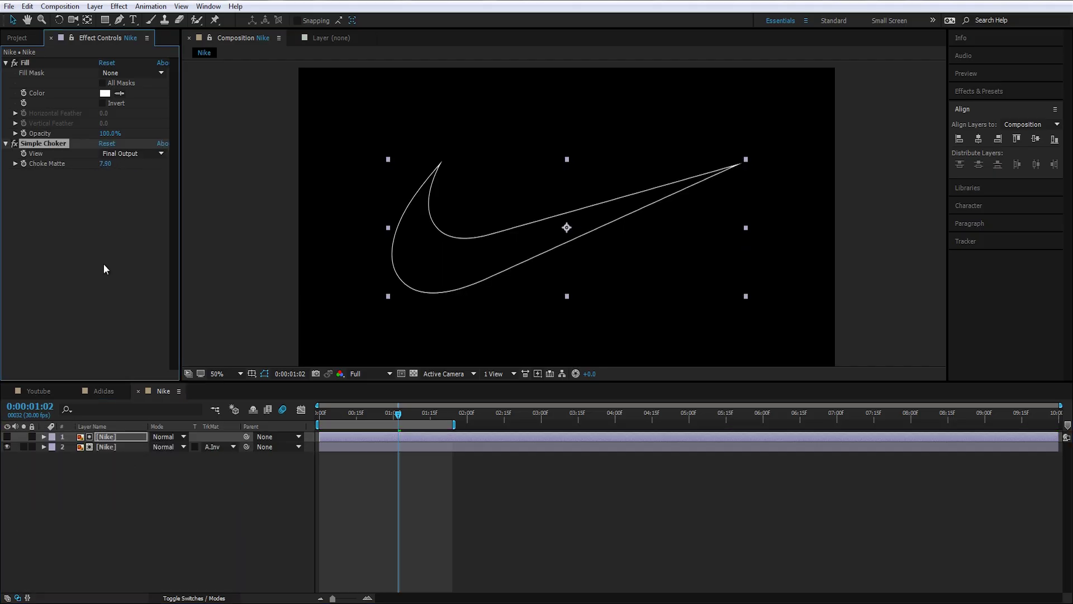
Raise the upper Nike layer's Choke Matte to 14 while viewing it alone, and restore the matte setup's layer visibility.
click(6, 437)
click(7, 447)
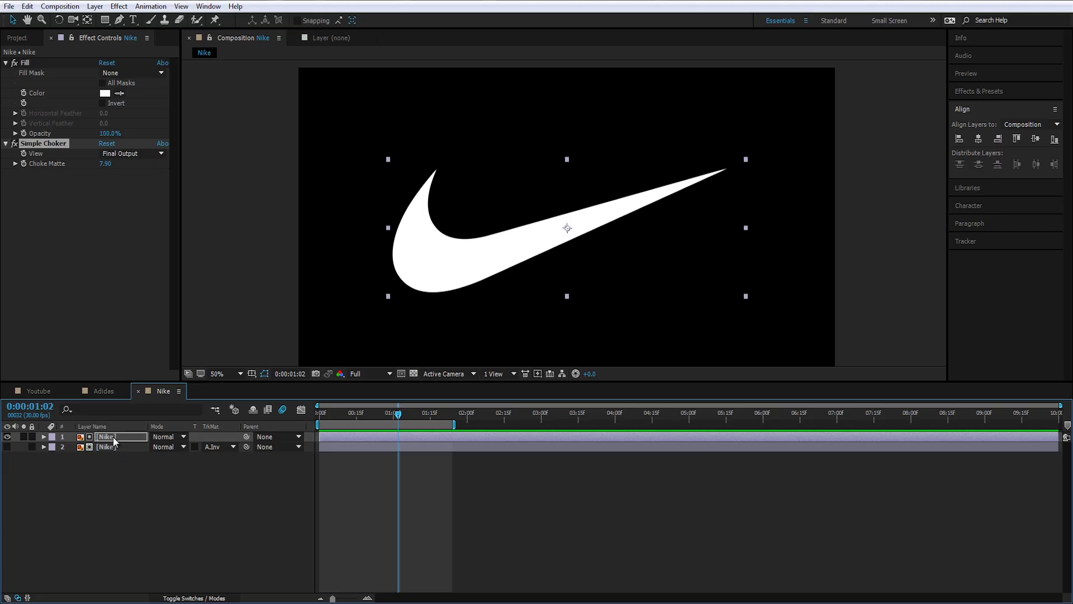
click(113, 438)
drag(110, 163, 161, 182)
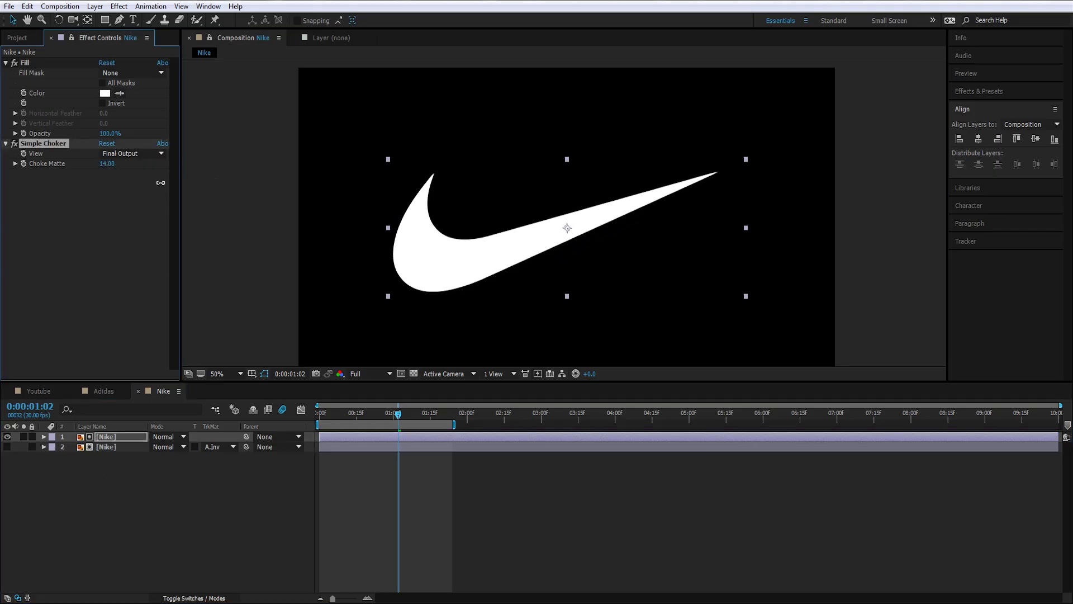
click(7, 437)
click(7, 447)
click(102, 447)
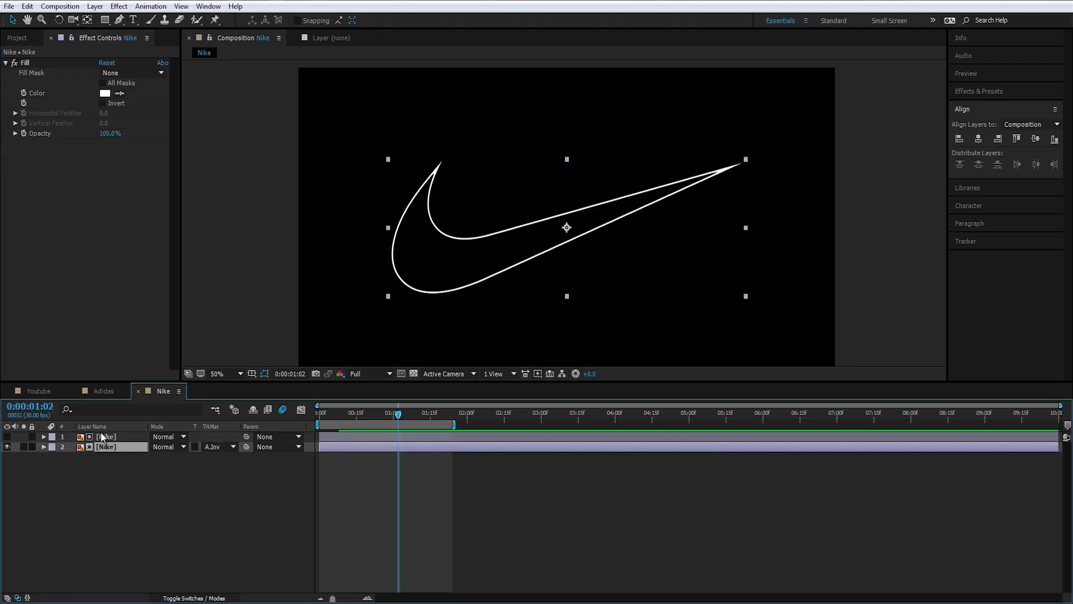
Inspect the white Nike swoosh outline up close, from its curved end to its long pointed tip.
scroll(463, 247, up, 1)
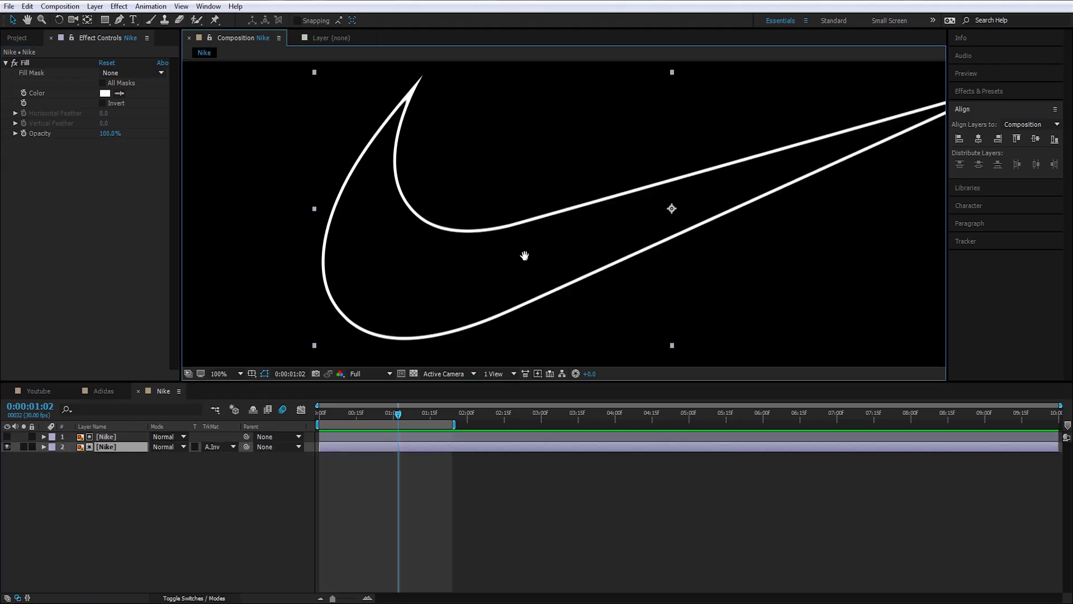
mouse_move(525, 257)
mouse_down()
mouse_move(358, 261)
mouse_move(526, 243)
mouse_up()
drag(680, 186, 373, 229)
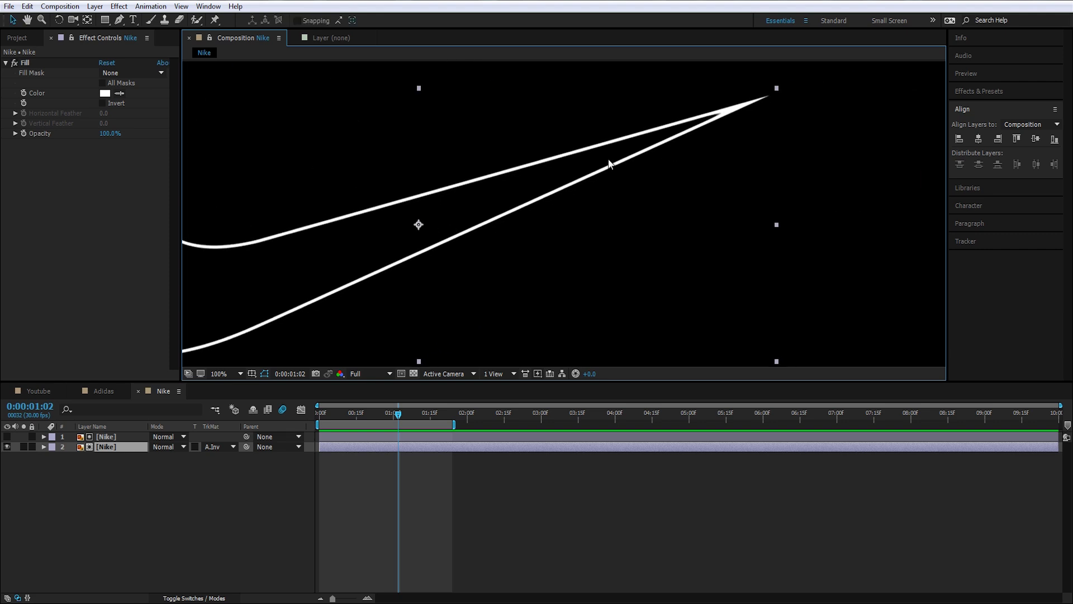
drag(547, 172, 669, 174)
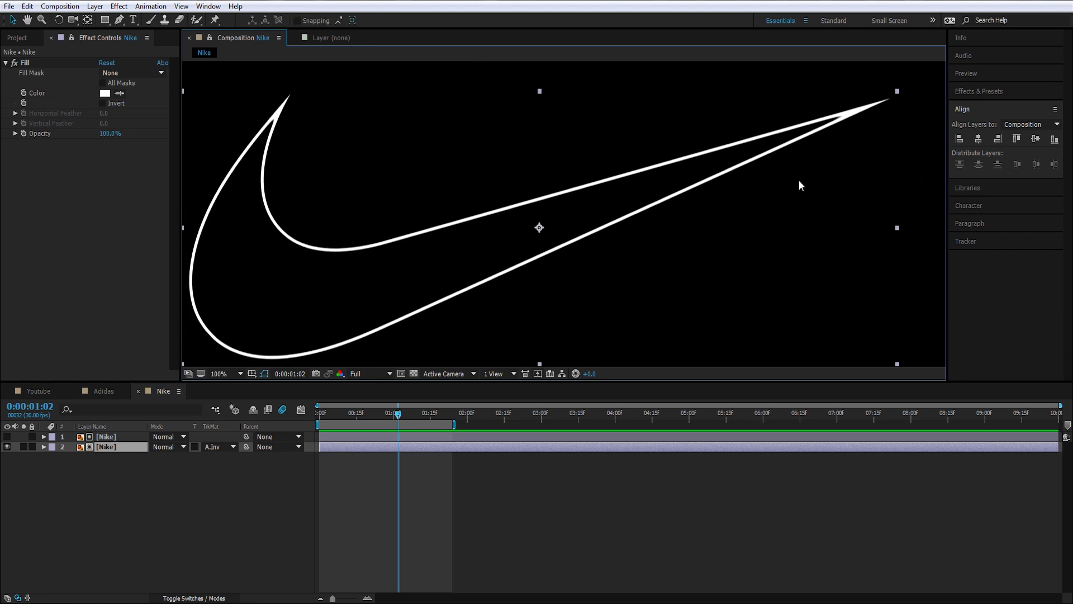
drag(882, 113, 633, 165)
drag(575, 220, 719, 184)
scroll(719, 185, down, 1)
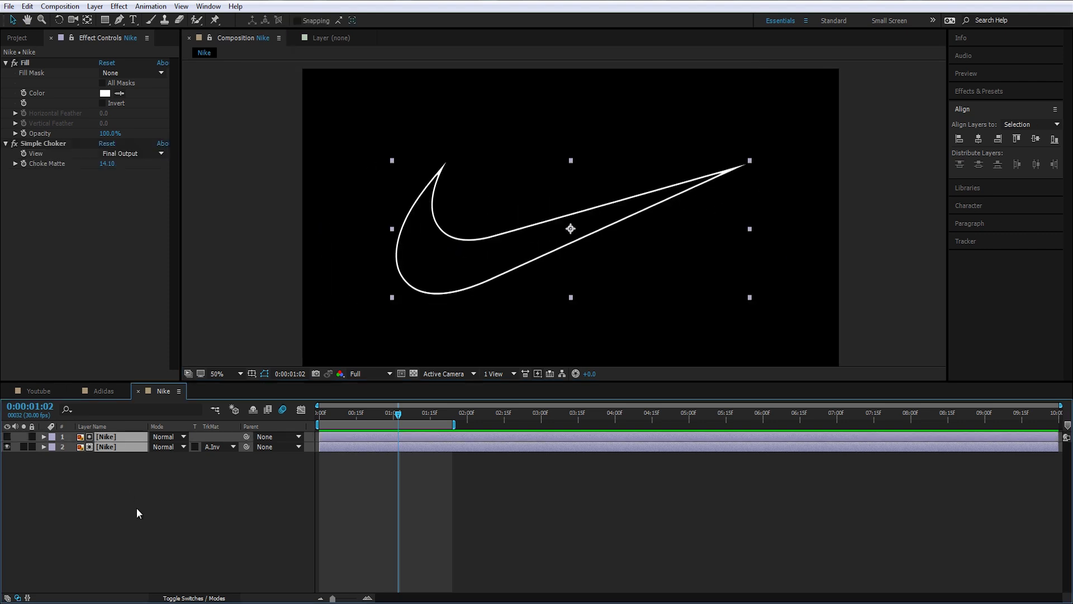
Pre-compose both Nike layers into Pre-comp 1, moving all attributes into the new composition.
drag(145, 522, 101, 421)
key(ctrl+shift+c)
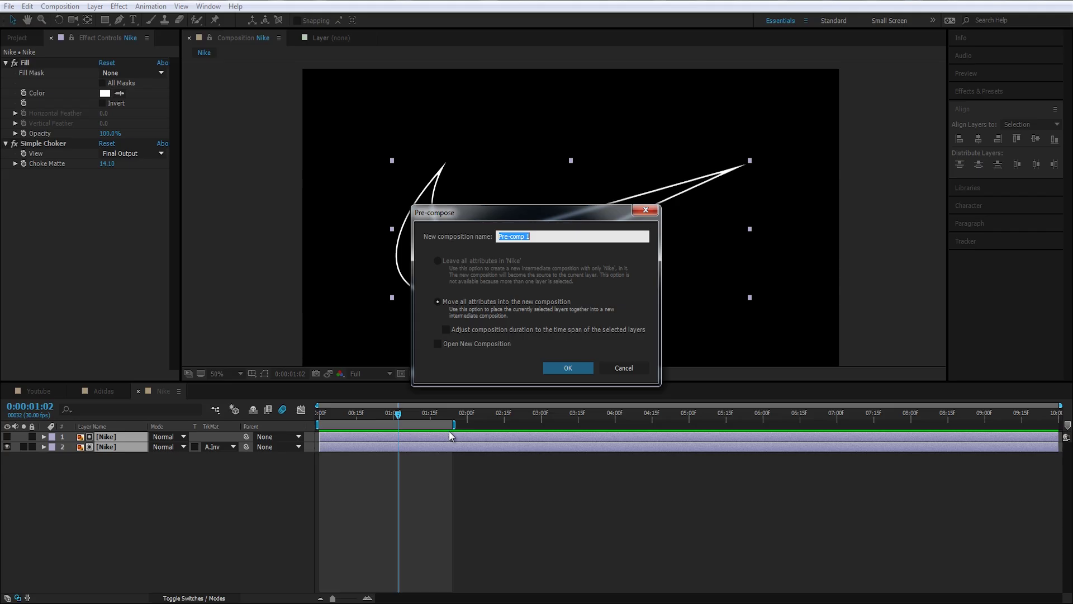
click(567, 367)
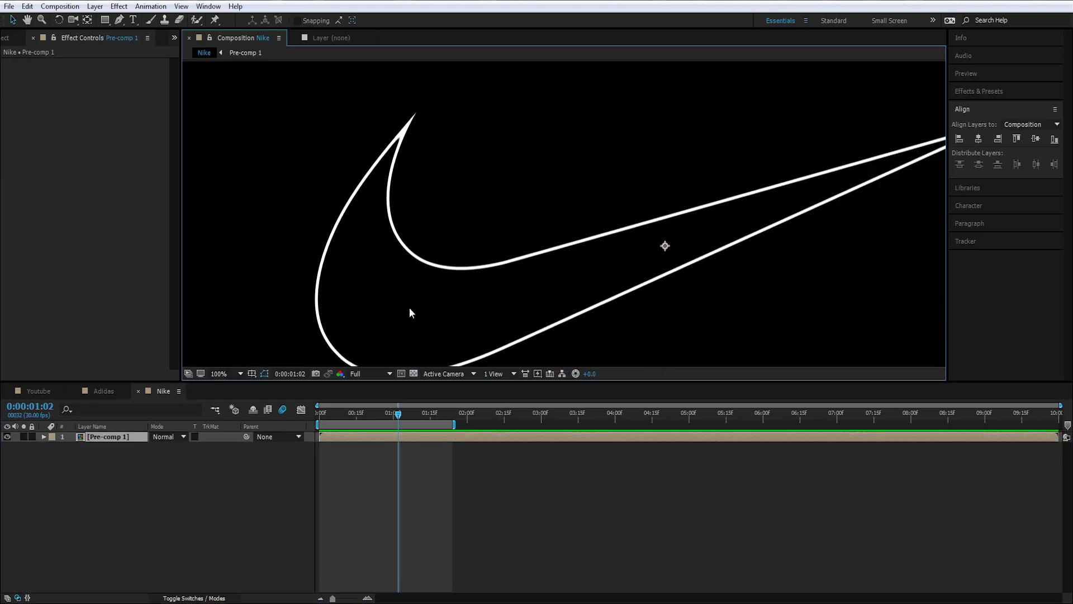
Apply the Radial Wipe effect to Pre-comp 1 and place its wipe center at 485, 351 near the swoosh's short tip.
key(ctrl+space)
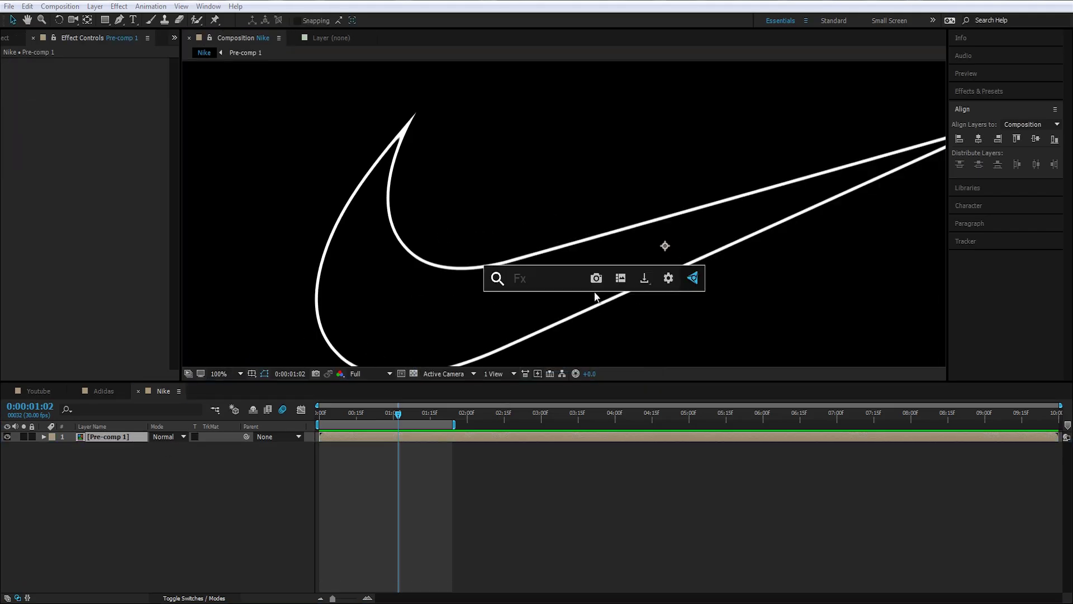
text(radial w)
key(Return)
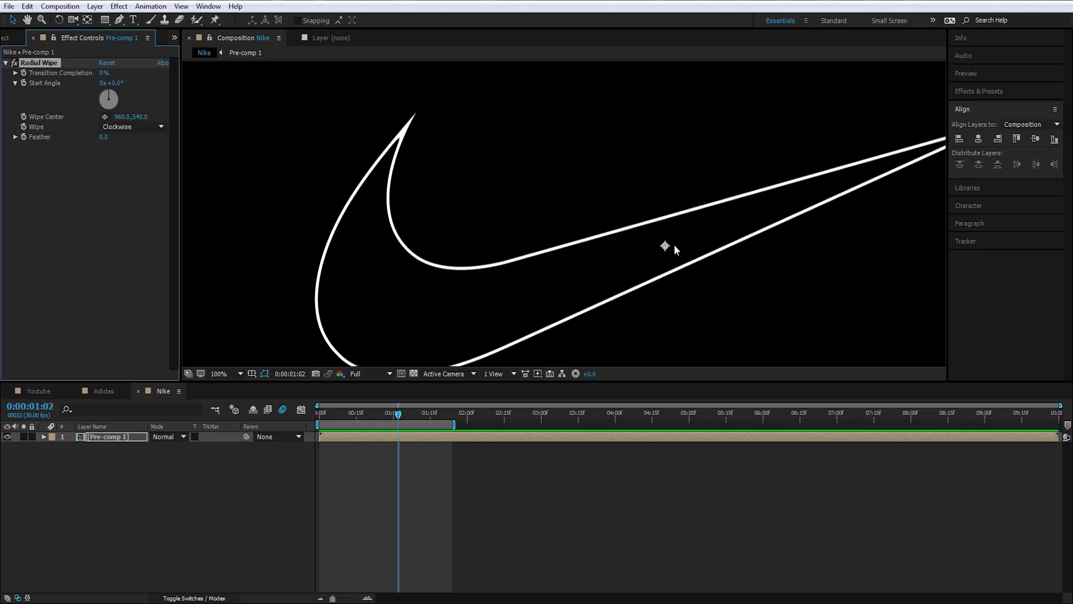
drag(665, 246, 401, 134)
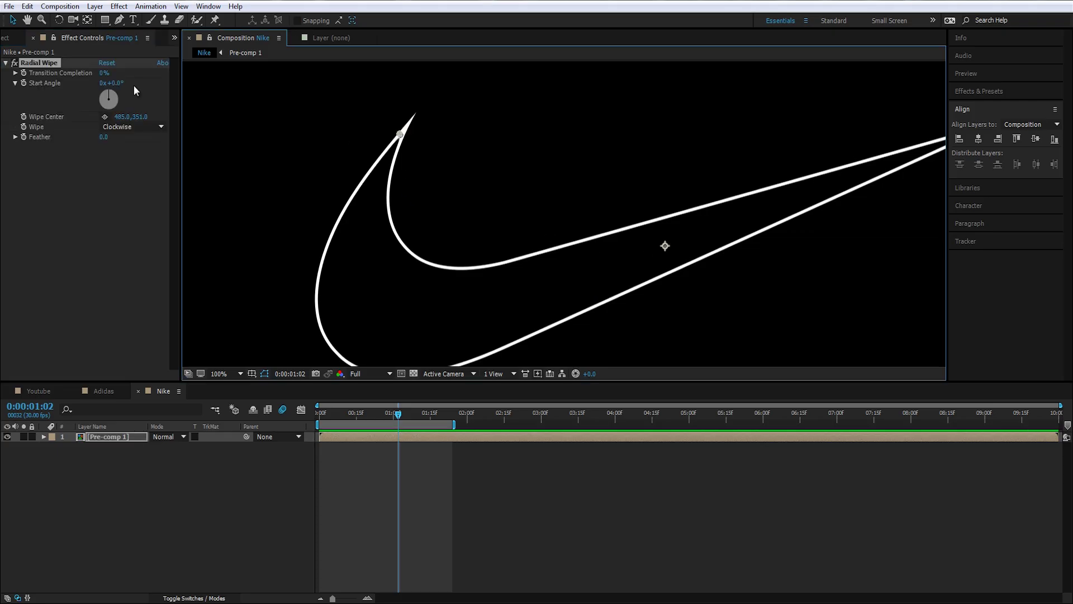
Try the Radial Wipe with Transition Completion at 36% and return it to 0%.
drag(107, 74, 122, 99)
scroll(330, 195, up, 2)
scroll(415, 157, down, 2)
scroll(560, 219, down, 2)
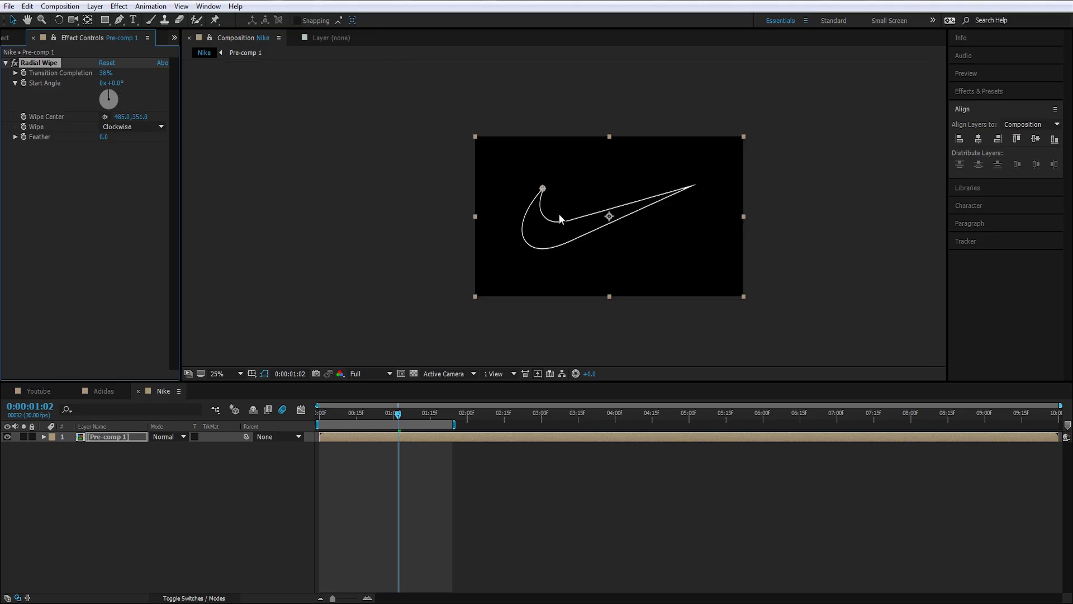
drag(559, 219, 483, 200)
scroll(483, 200, up, 1)
drag(104, 78, 104, 110)
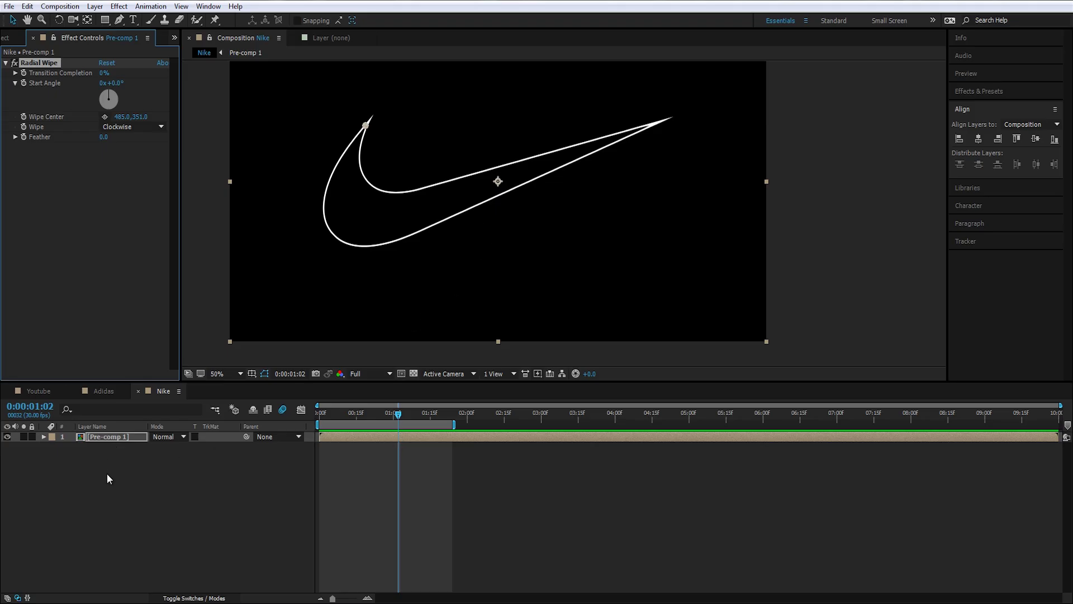
click(118, 448)
click(95, 6)
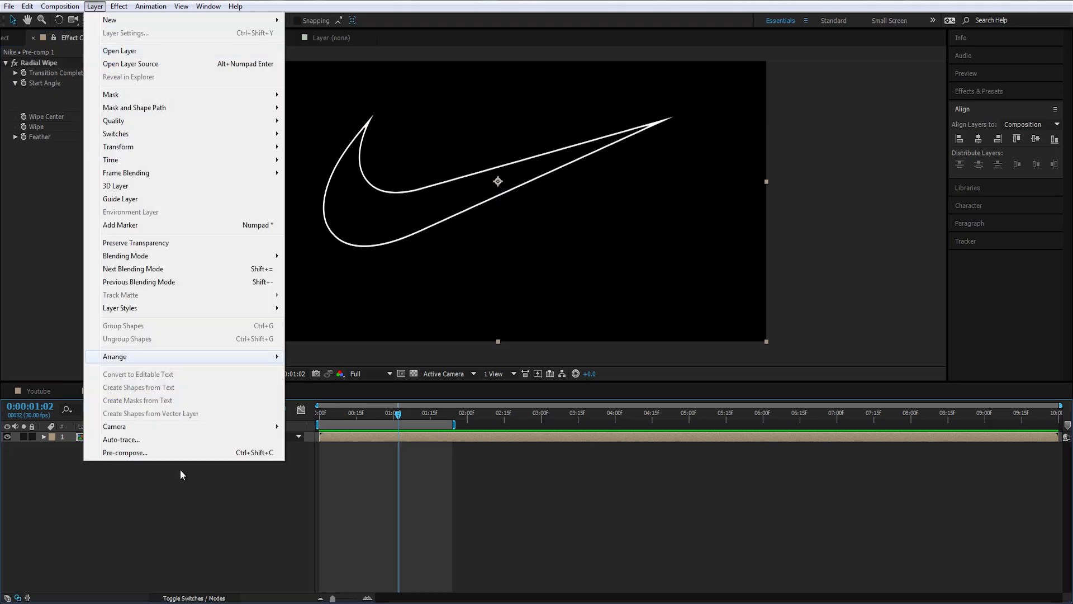
click(146, 465)
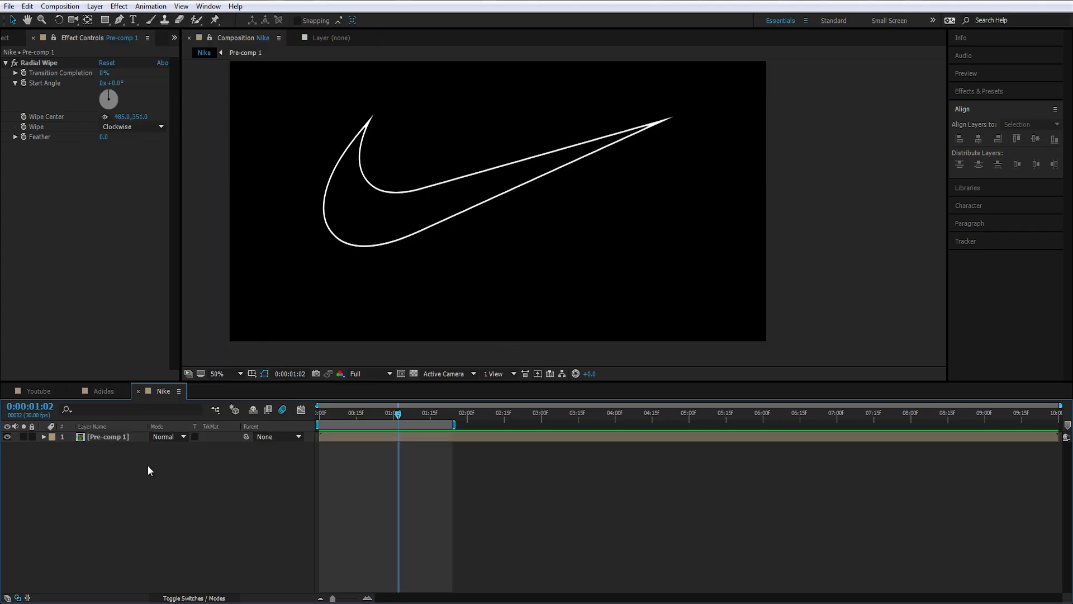
click(169, 491)
Undo the Radial Wipe and the pre-composition, restoring the two separate Nike layers.
key(ctrl+z)
key(ctrl+z)
key(ctrl+z)
key(ctrl+z)
key(ctrl+z)
key(ctrl+z)
key(ctrl+z)
key(ctrl+z)
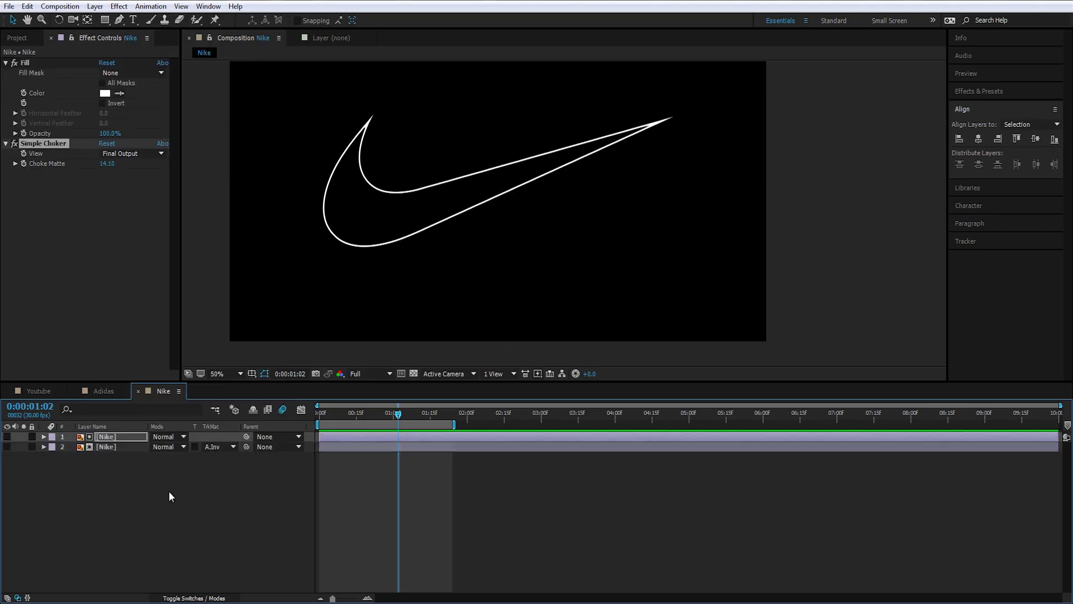
Delete the top Nike layer that carries the Simple Choker effect.
click(117, 437)
key(Delete)
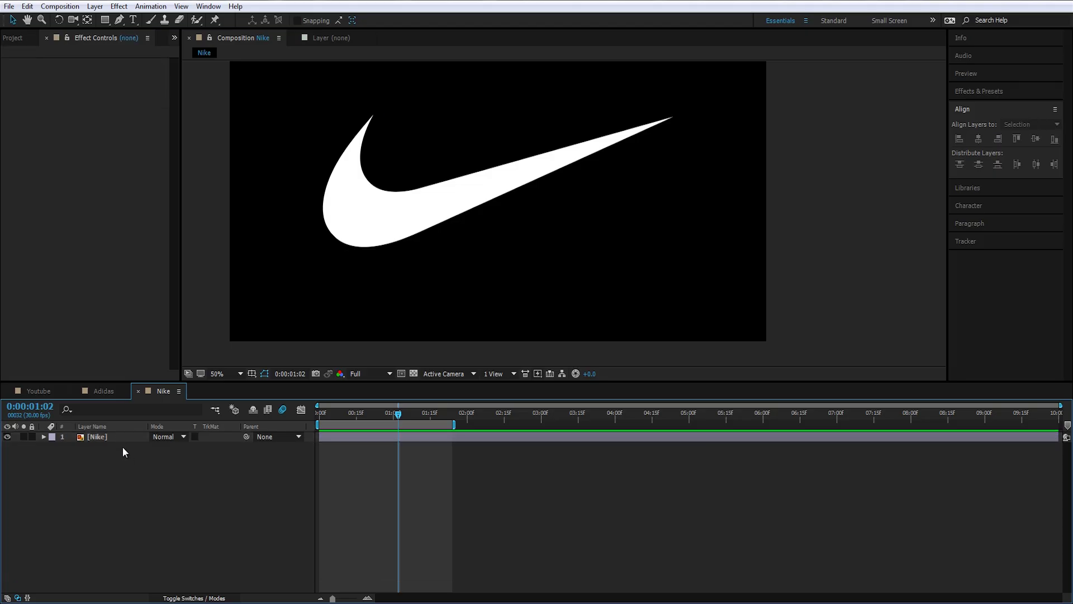
Auto-trace the remaining Nike layer for the current frame using the Alpha channel with 1 px tolerance.
click(119, 438)
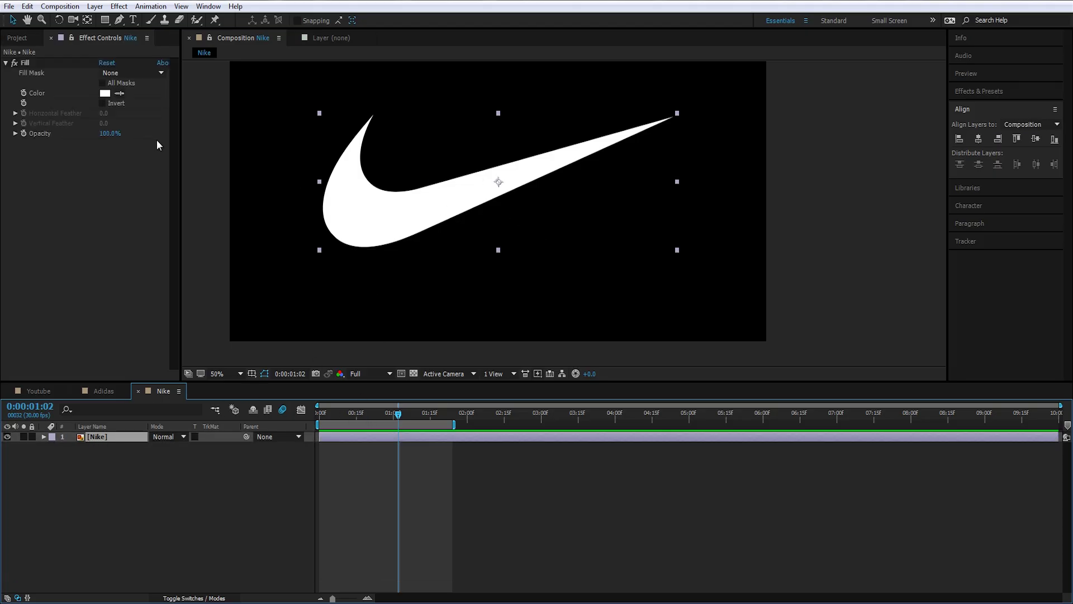
click(95, 7)
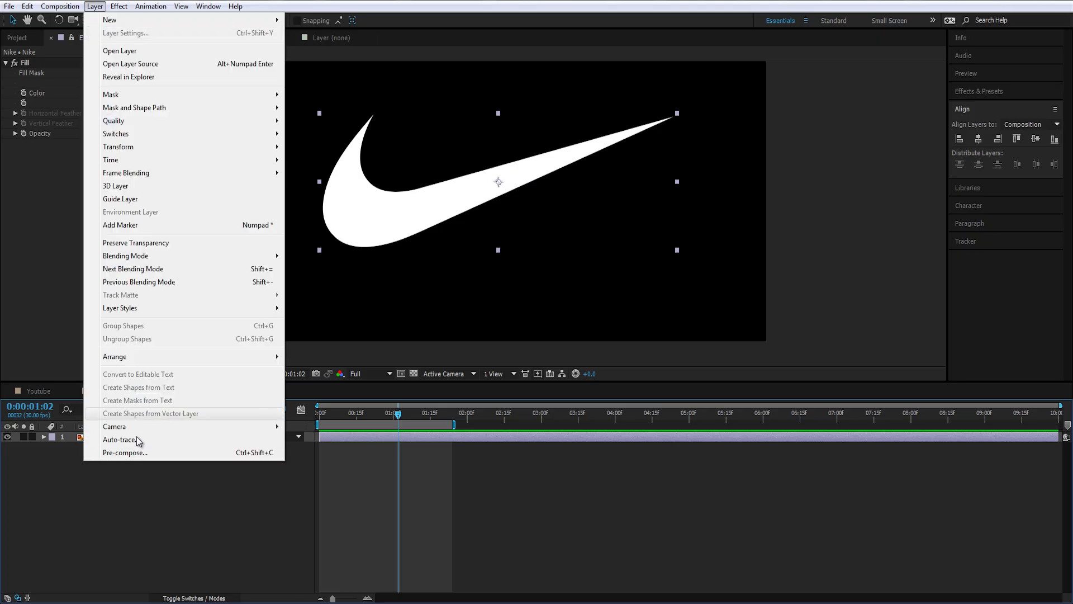
click(139, 443)
mouse_move(531, 188)
mouse_down()
mouse_move(891, 193)
mouse_move(871, 196)
mouse_move(867, 177)
mouse_move(895, 147)
mouse_up()
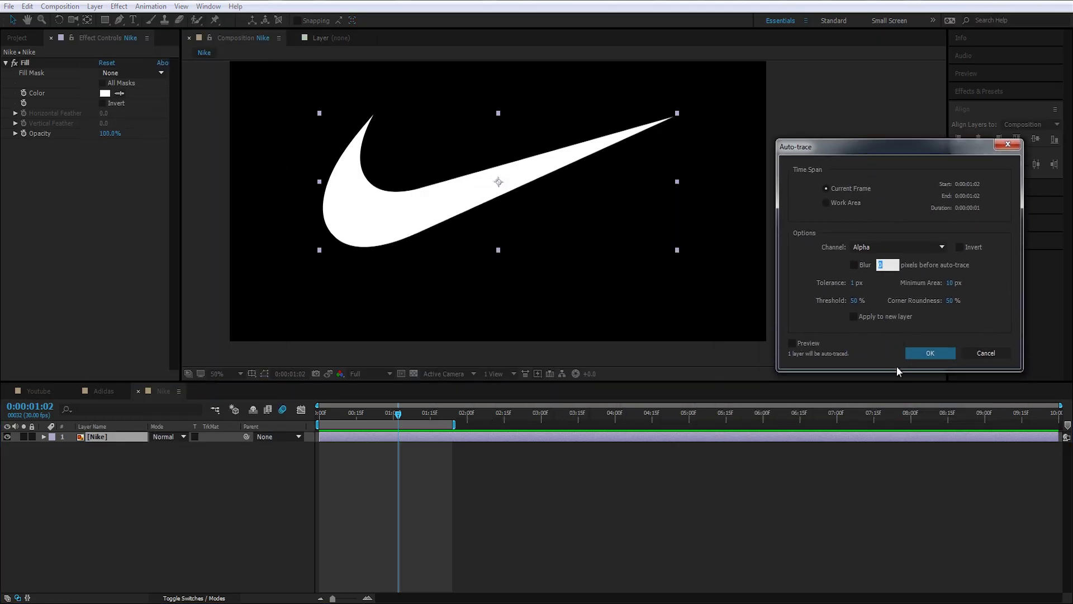
click(918, 358)
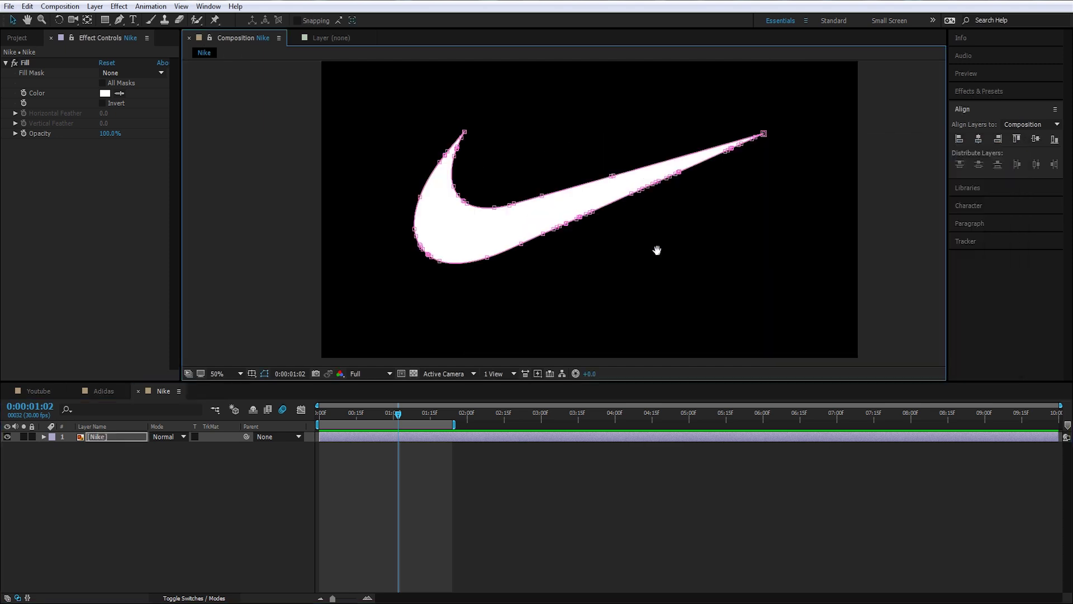
Remove the extra clustered mask points that make the traced path uneven along the swoosh's lower straight edge.
scroll(656, 247, up, 2)
scroll(683, 254, up, 4)
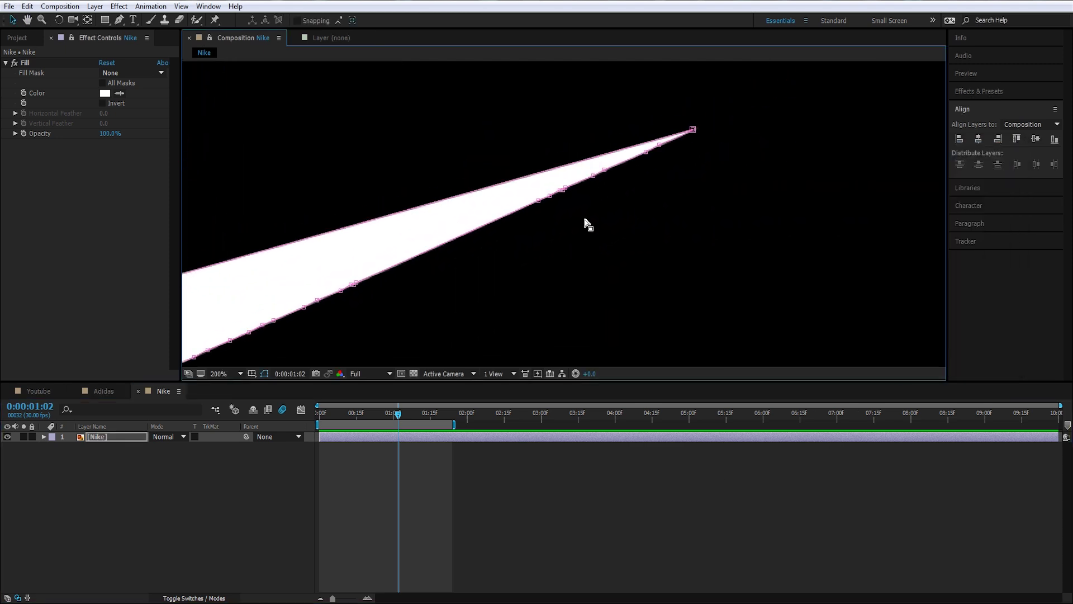
drag(567, 177, 443, 215)
scroll(556, 233, up, 1)
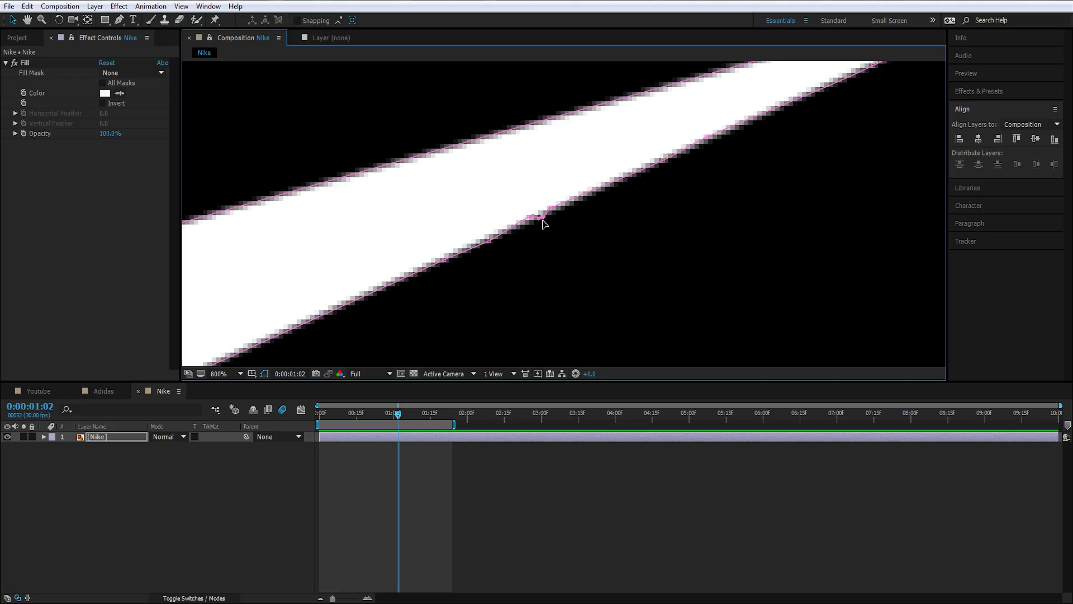
drag(530, 221, 574, 212)
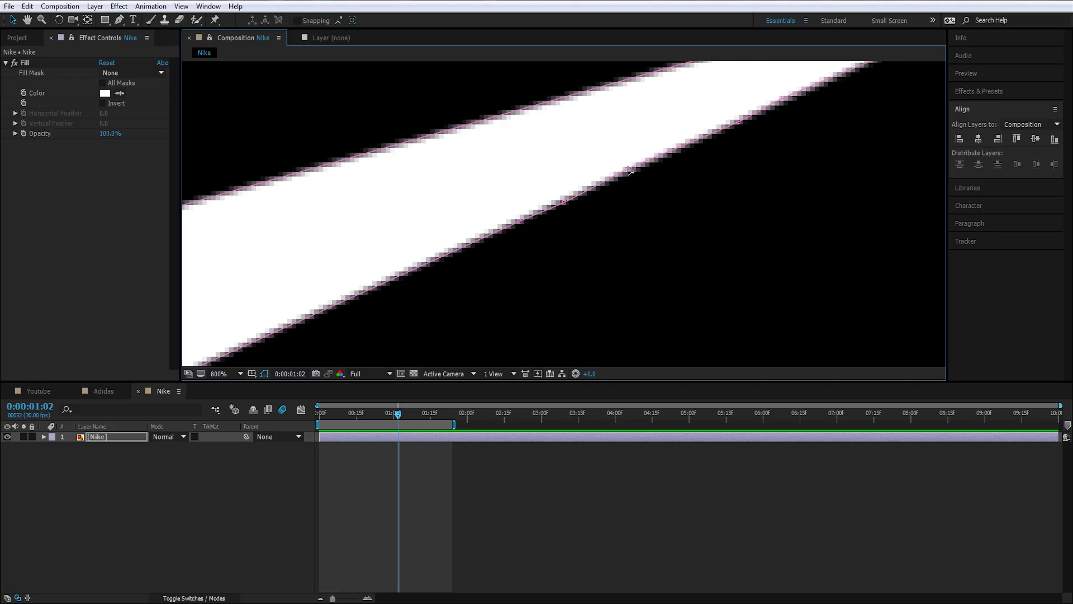
drag(630, 225, 723, 199)
Reveal the Nike layer's mask properties and examine the traced path around the swoosh's rounded end.
key(m)
key(m)
scroll(453, 277, down, 1)
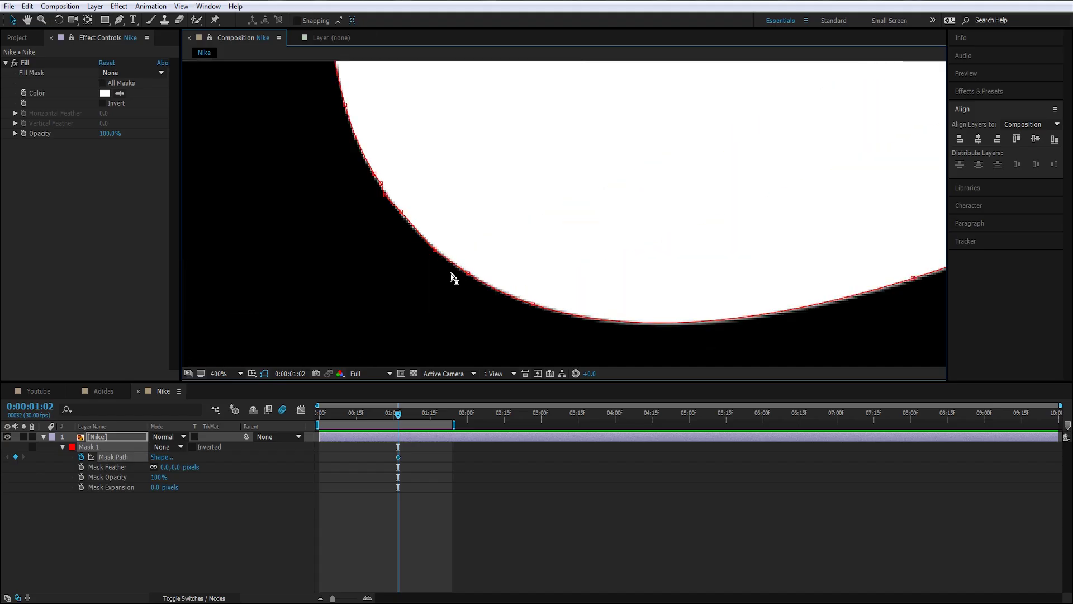
drag(453, 277, 444, 357)
drag(604, 145, 591, 173)
scroll(575, 163, down, 3)
drag(417, 284, 513, 284)
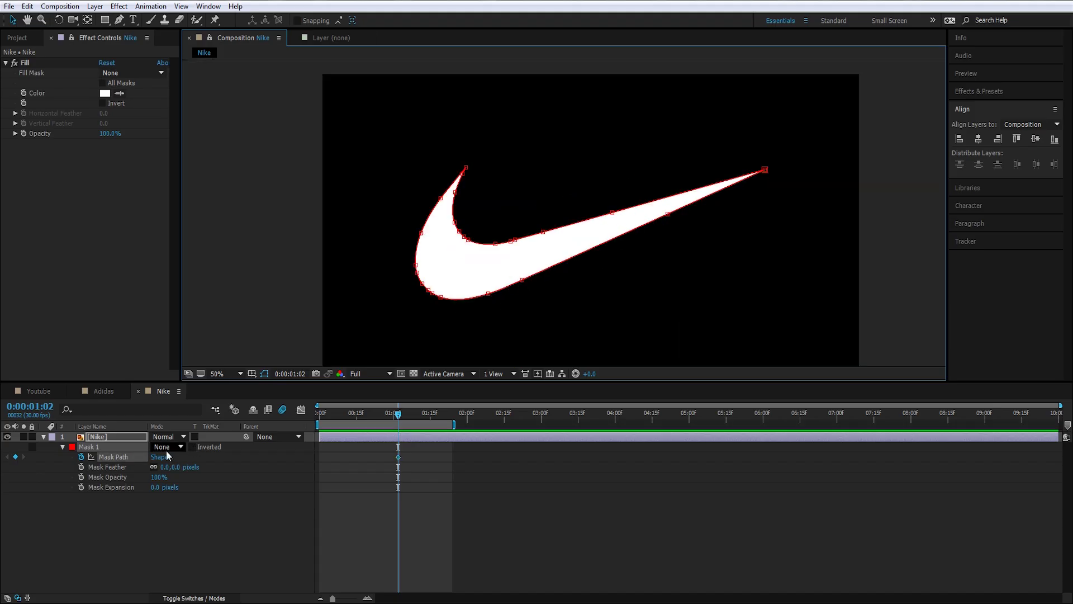
Apply the Stroke effect to the Nike layer and set its Paint Style to On Transparent.
click(102, 439)
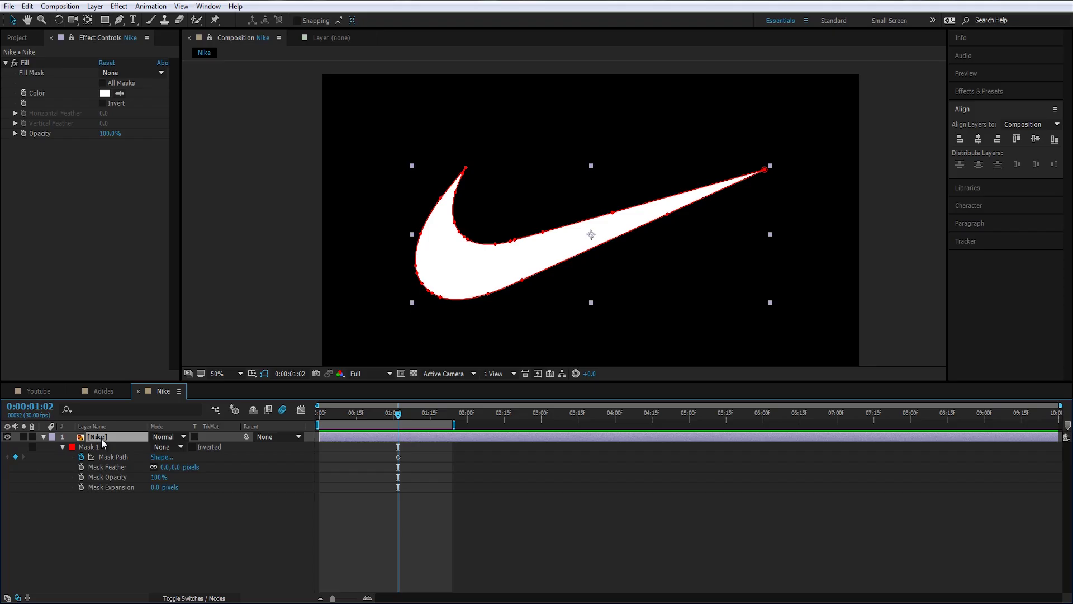
key(ctrl+space)
text(stroke)
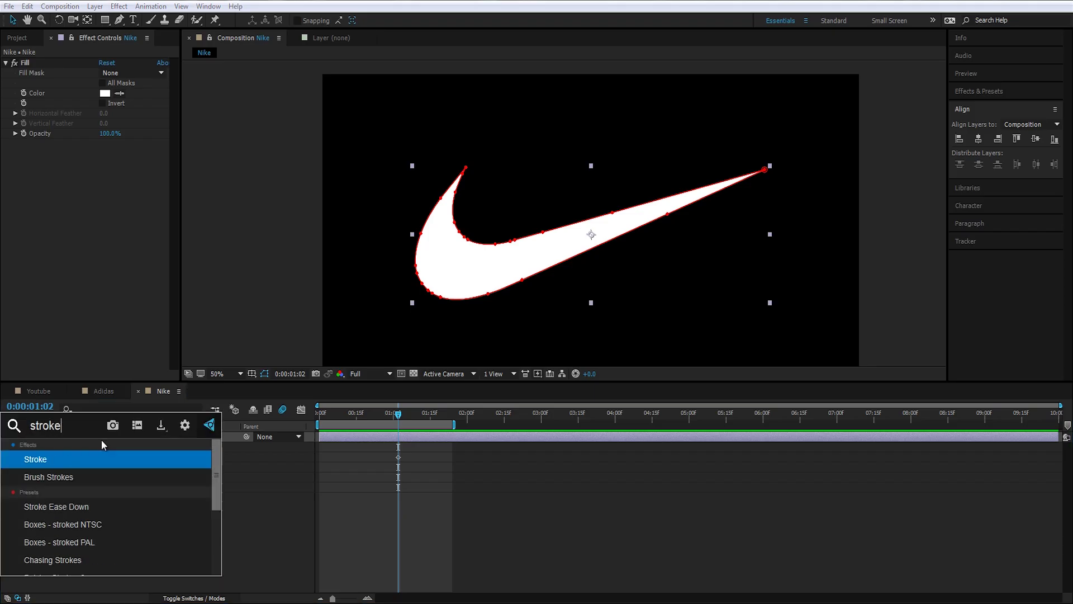
key(Return)
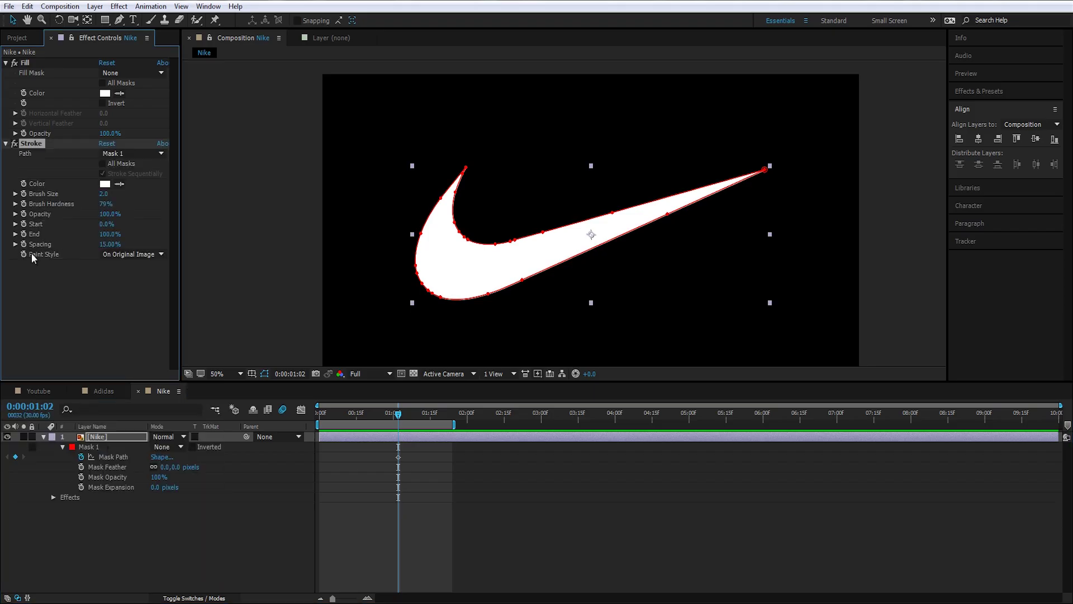
click(134, 254)
click(163, 279)
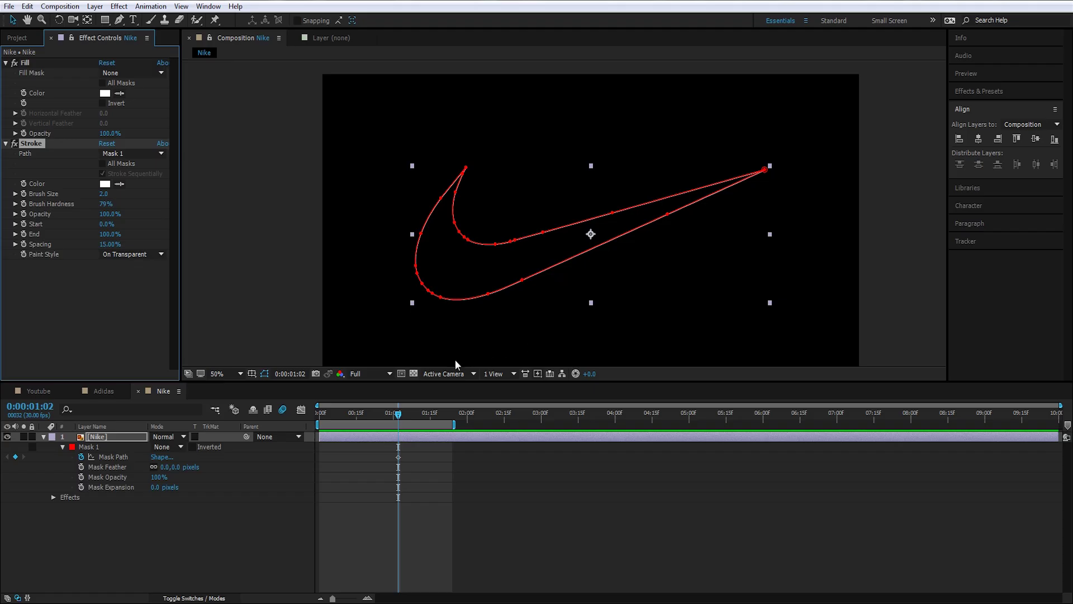
Hide the mask path overlay and inspect the stroked outline for kinks along the swoosh's inner curve.
click(394, 356)
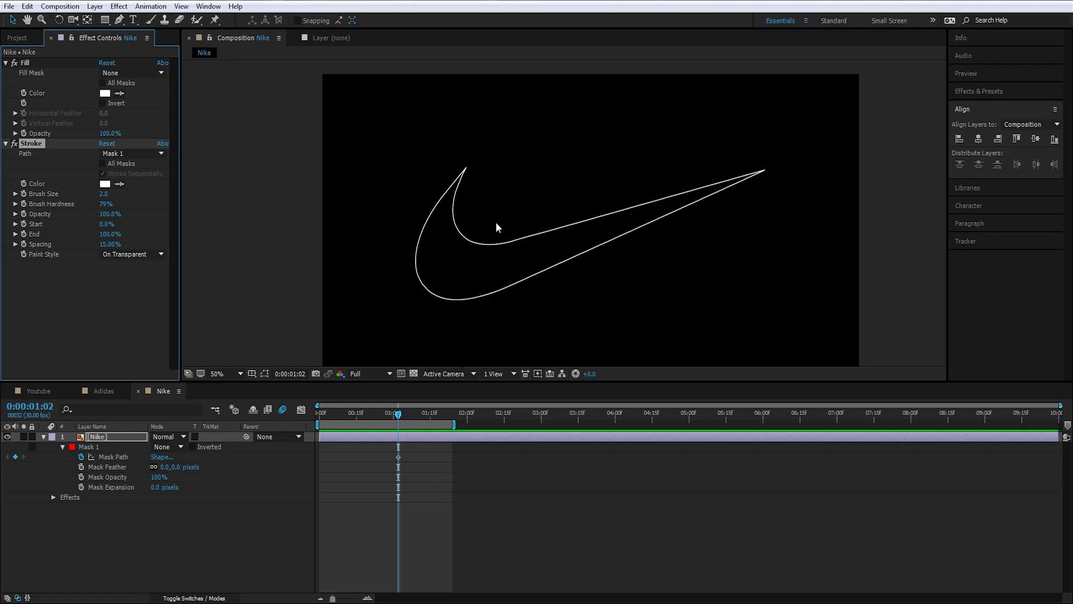
click(512, 243)
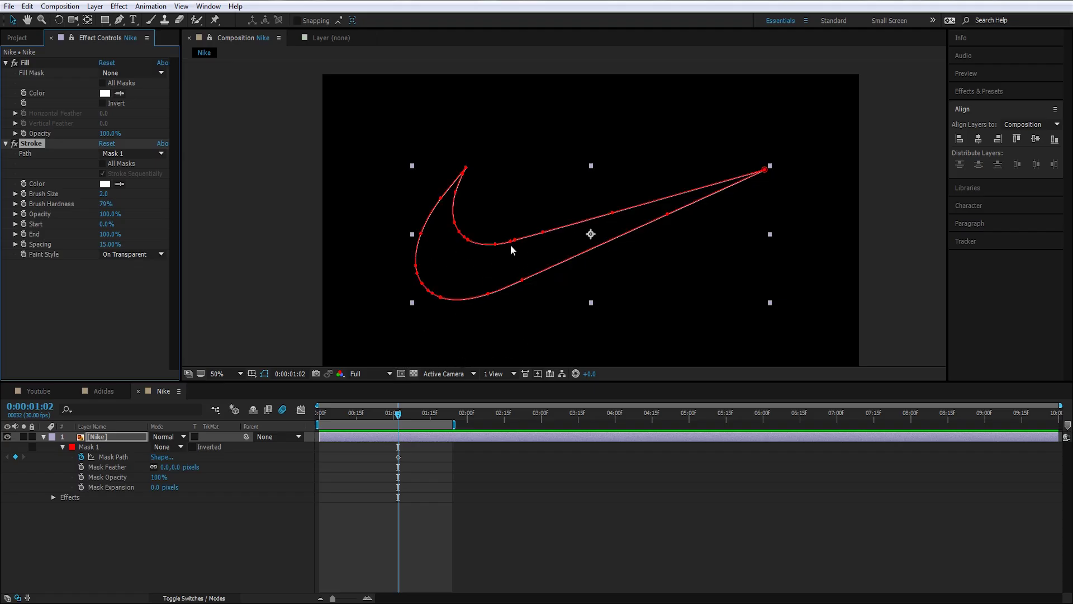
click(264, 374)
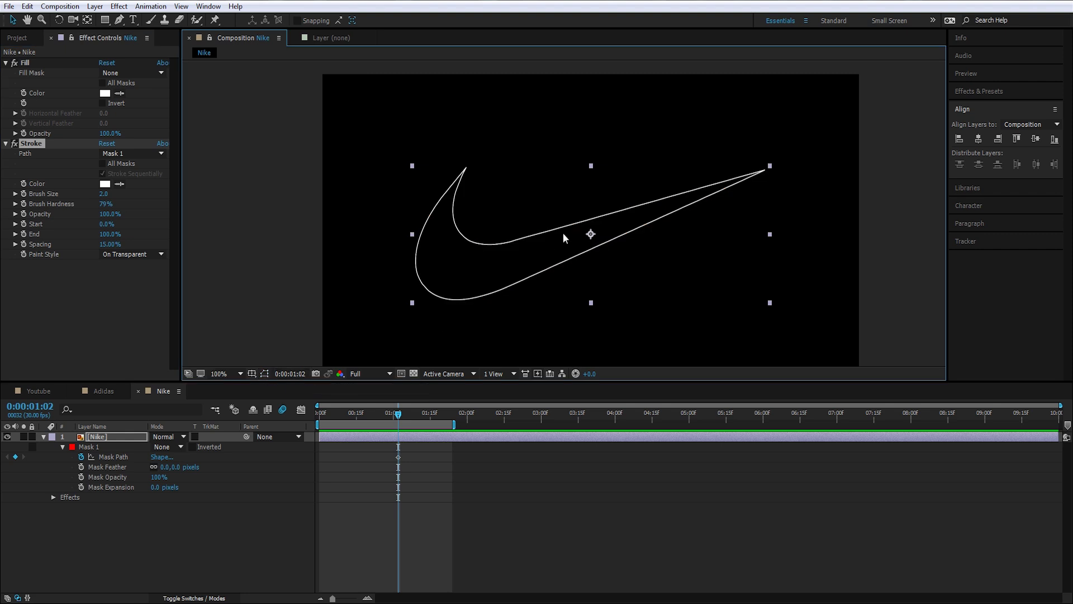
scroll(503, 235, up, 2)
mouse_move(415, 214)
mouse_down()
mouse_move(415, 248)
mouse_move(339, 237)
mouse_up()
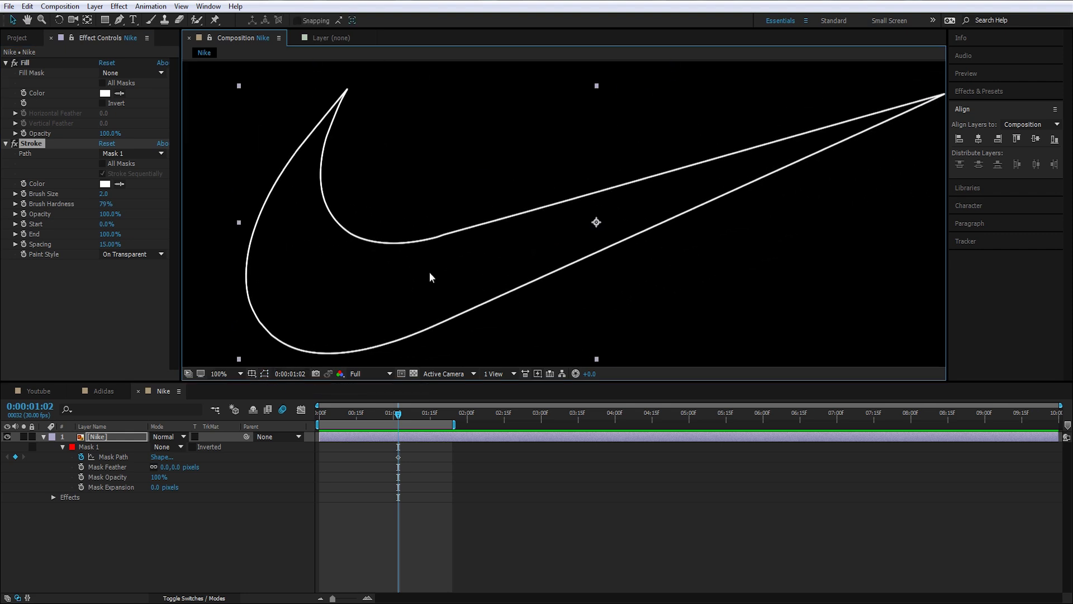
scroll(450, 240, up, 1)
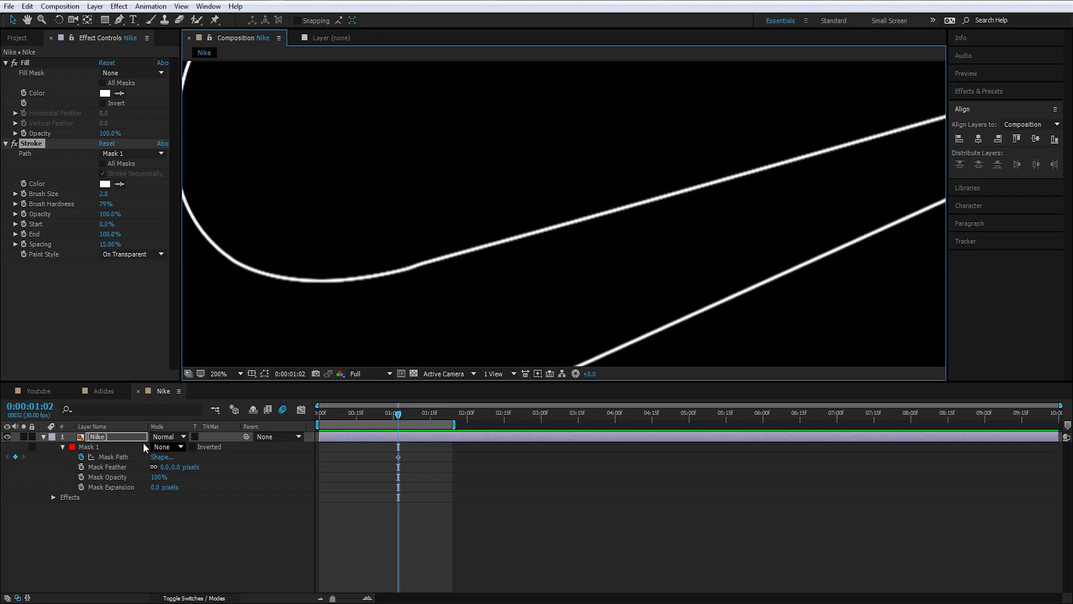
Show the mask path again and delete the mask point at the kink where the inner curve meets the upper straight edge.
click(264, 374)
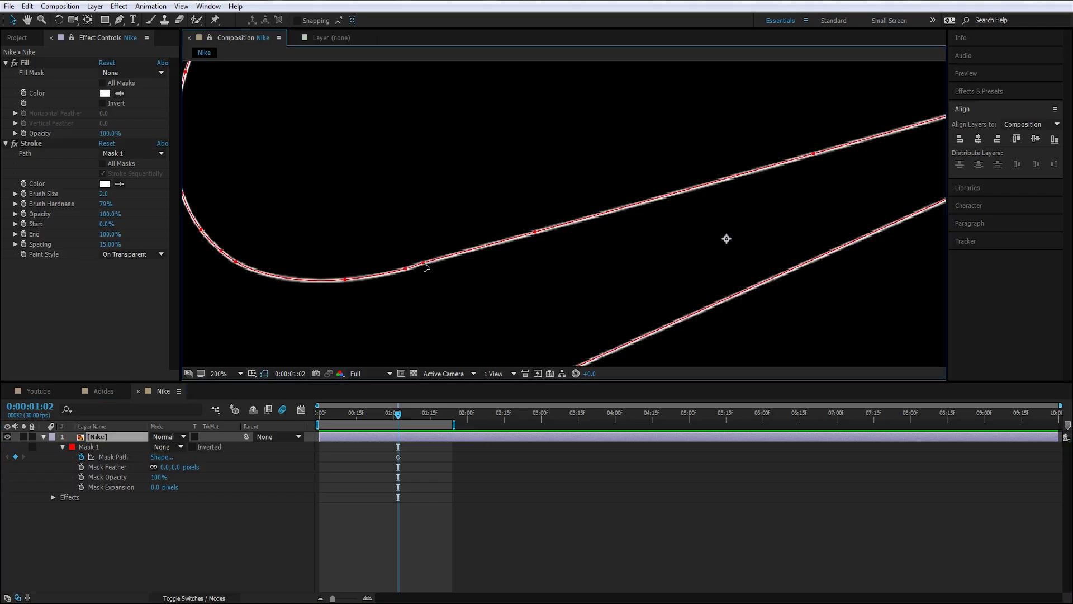
click(425, 266)
click(44, 438)
scroll(265, 360, down, 1)
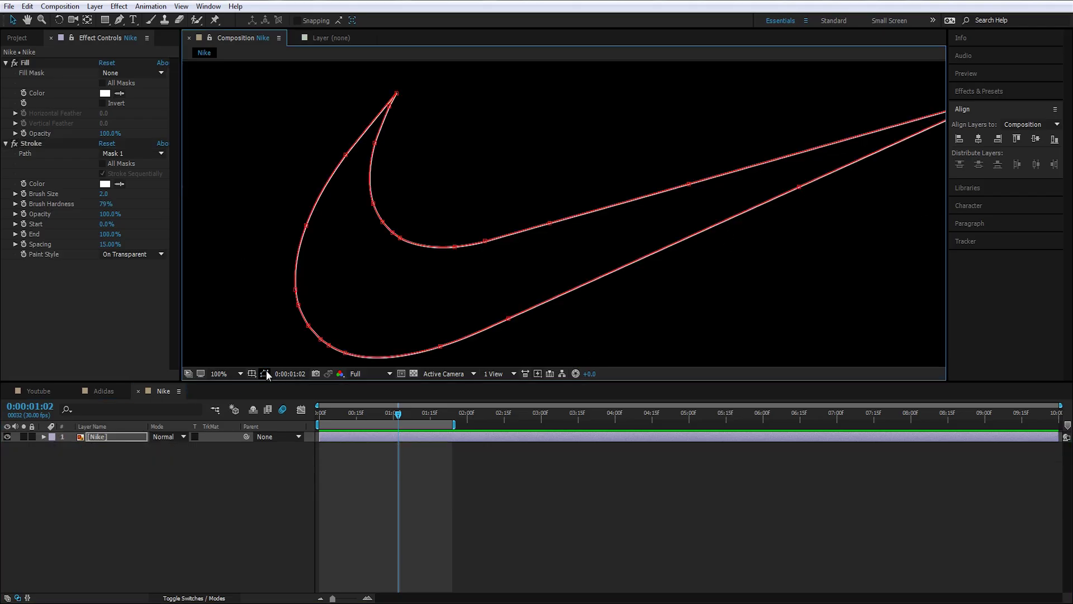
Hide the mask path overlay and set the Stroke effect's Brush Size to 2.5.
click(265, 372)
click(136, 436)
click(33, 140)
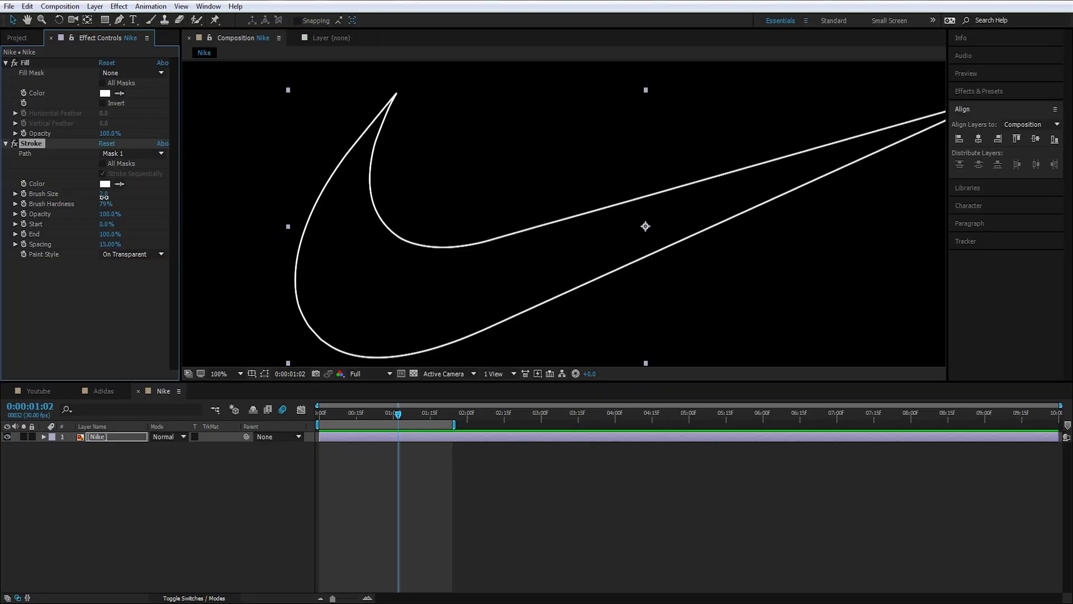
click(104, 193)
text(3)
key(Return)
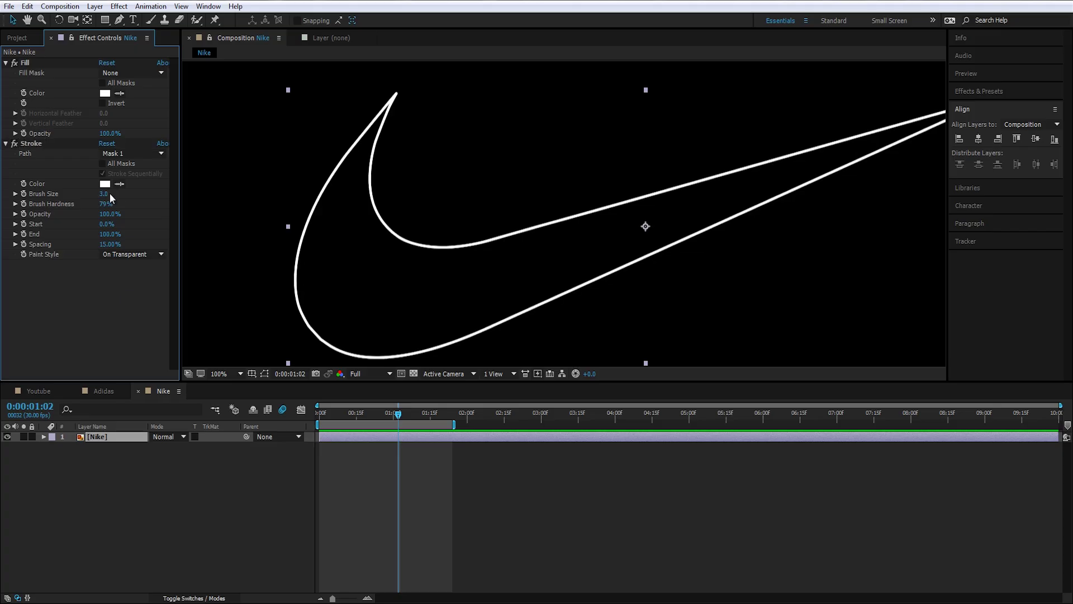
click(108, 193)
text(2.5)
key(Return)
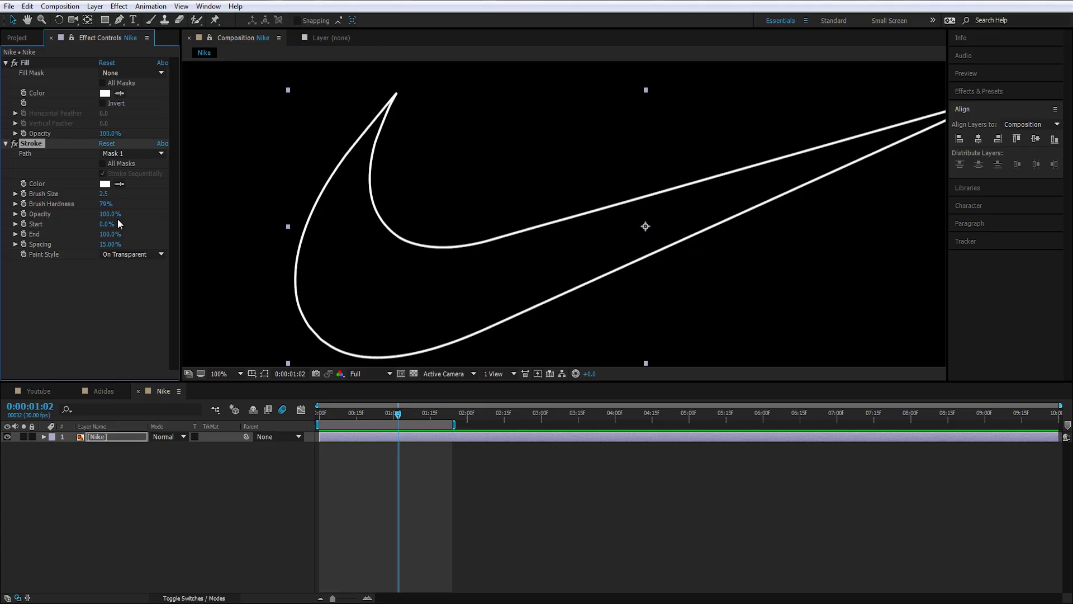
Set both Start and End of the Stroke effect to 44% so the line begins at the swoosh's left tip.
key(comma)
scroll(465, 214, up, 1)
drag(495, 218, 517, 231)
scroll(528, 223, down, 1)
mouse_move(101, 229)
mouse_down()
mouse_move(78, 236)
mouse_move(126, 224)
mouse_up()
click(108, 234)
text(44)
click(111, 268)
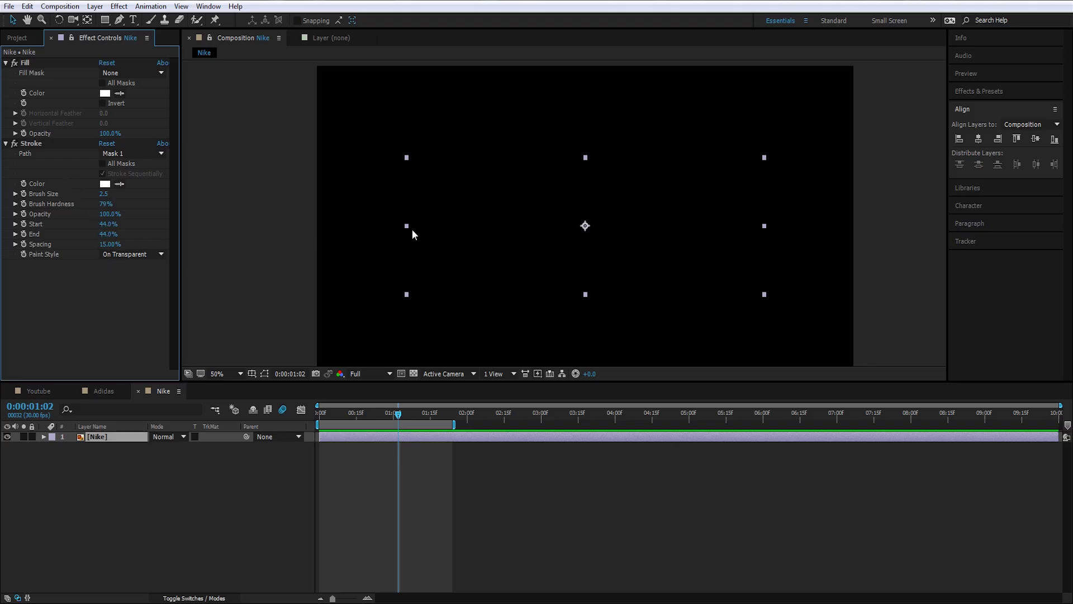
Enable keyframing of the stroke's Start and End at 0:00:00:00 and reveal the Nike layer's keyframed properties.
scroll(492, 182, up, 1)
drag(422, 198, 465, 239)
scroll(581, 226, down, 1)
drag(392, 422, 196, 436)
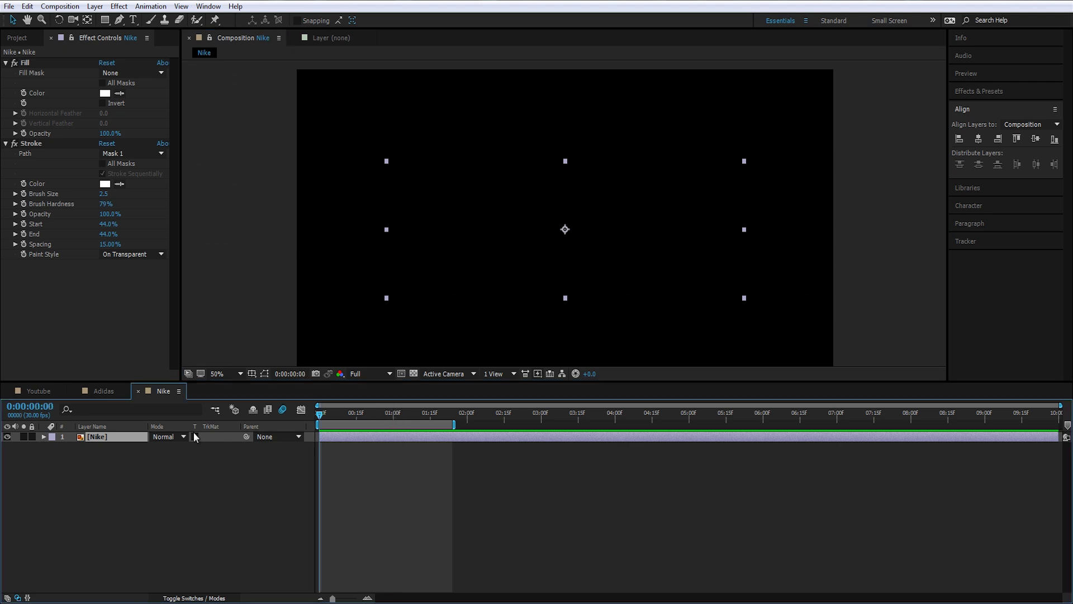
click(23, 223)
click(24, 234)
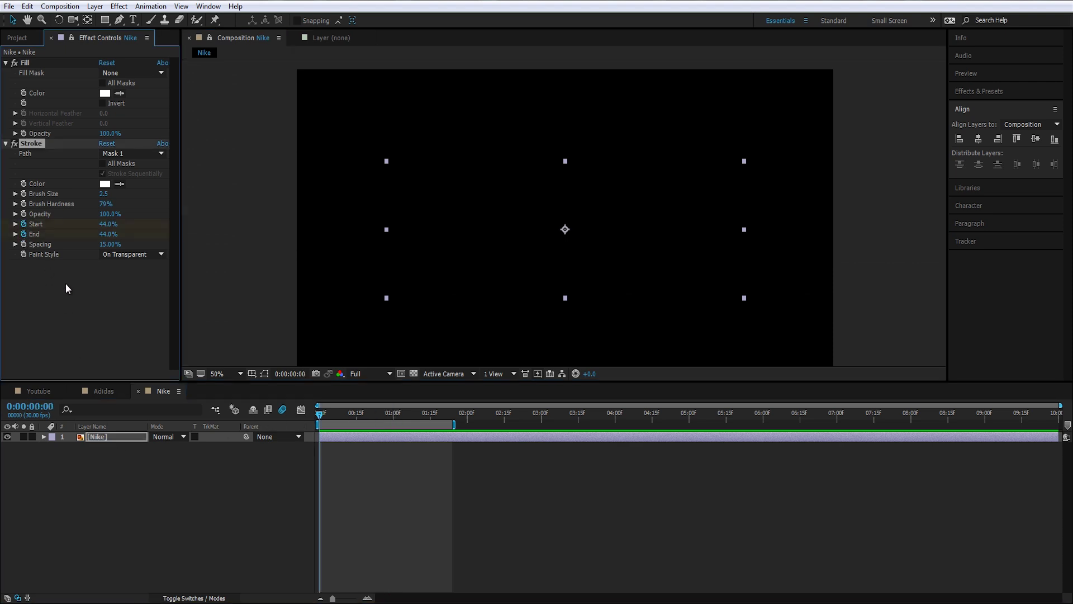
key(u)
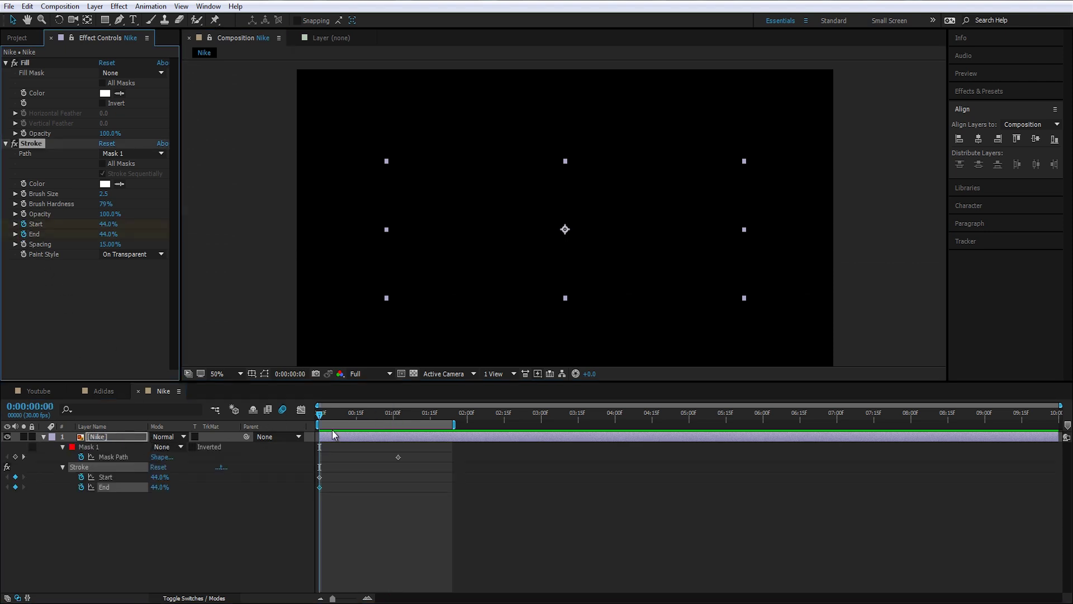
Delete the Mask Path keyframe and, at 0:00:00:15, keyframe the stroke's Start at 0% and End at 100%.
drag(335, 421, 356, 416)
drag(398, 457, 385, 458)
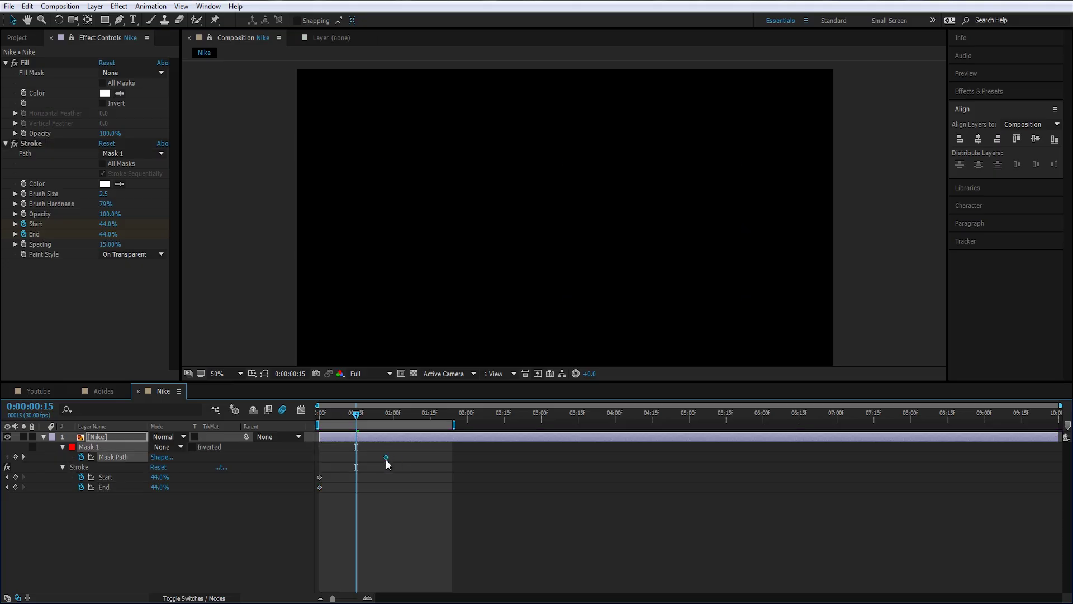
key(Delete)
drag(16, 477, 20, 494)
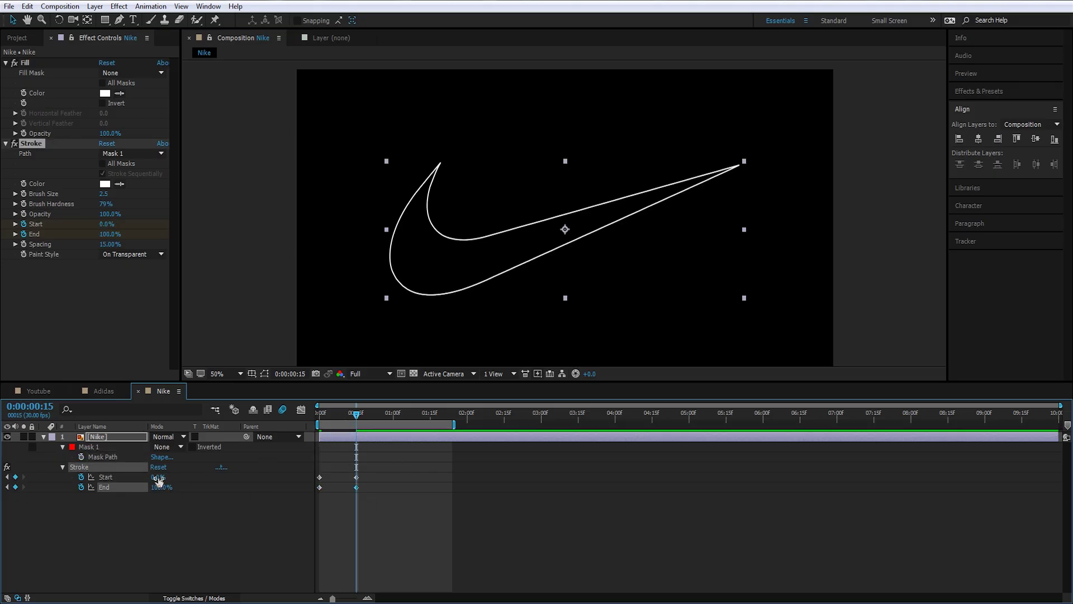
Shorten the work area to end just before one second and preview the outline's draw-on animation.
drag(351, 420, 320, 420)
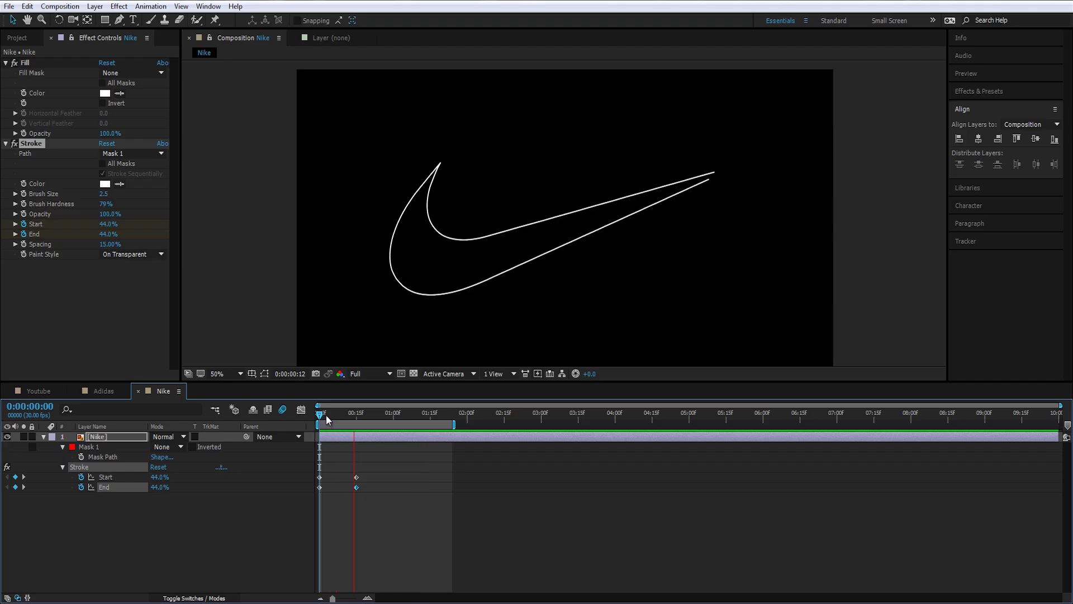
click(384, 419)
key(n)
drag(352, 420, 330, 421)
key(space)
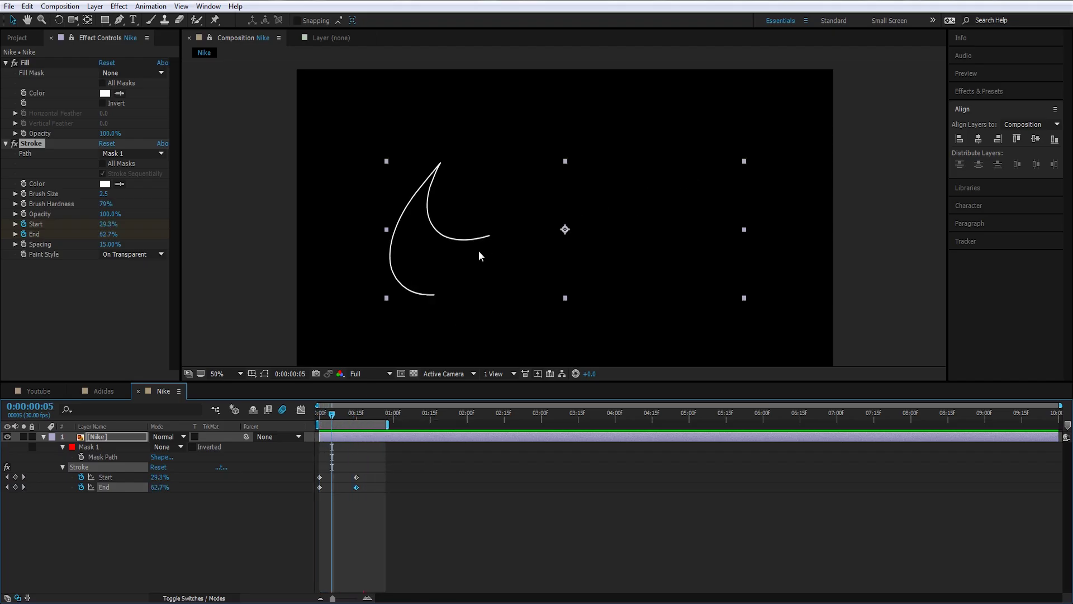
Try delaying both End keyframes by one frame and preview the draw-on.
click(393, 478)
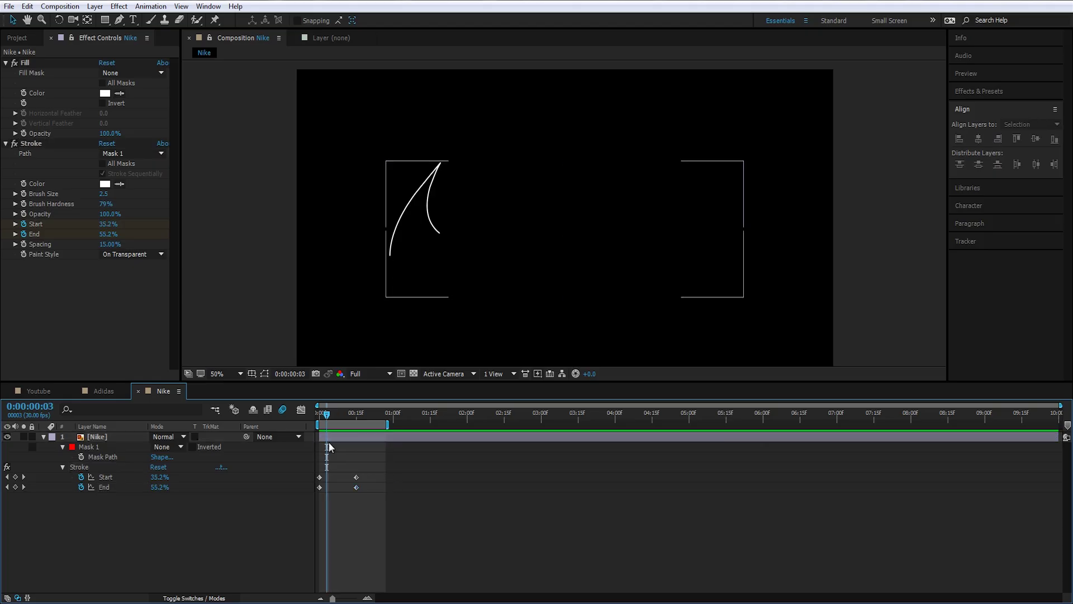
drag(360, 491, 317, 491)
click(370, 486)
key(alt+Right)
key(space)
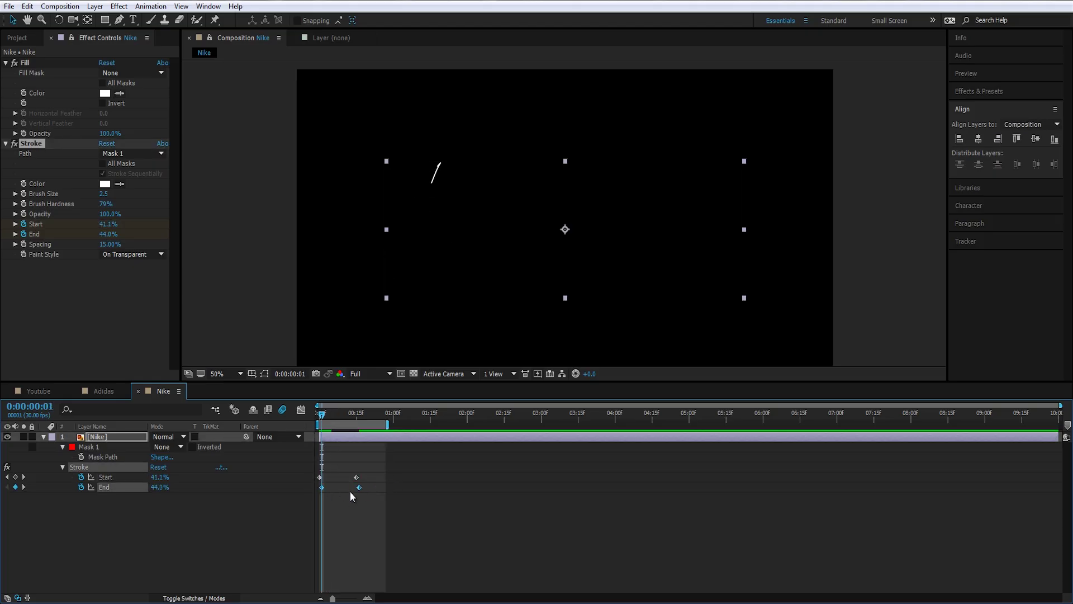
key(space)
key(alt+Left)
Delay both Start keyframes by one frame and preview the draw-on animation.
drag(371, 463, 317, 477)
key(alt+Right)
click(349, 466)
key(space)
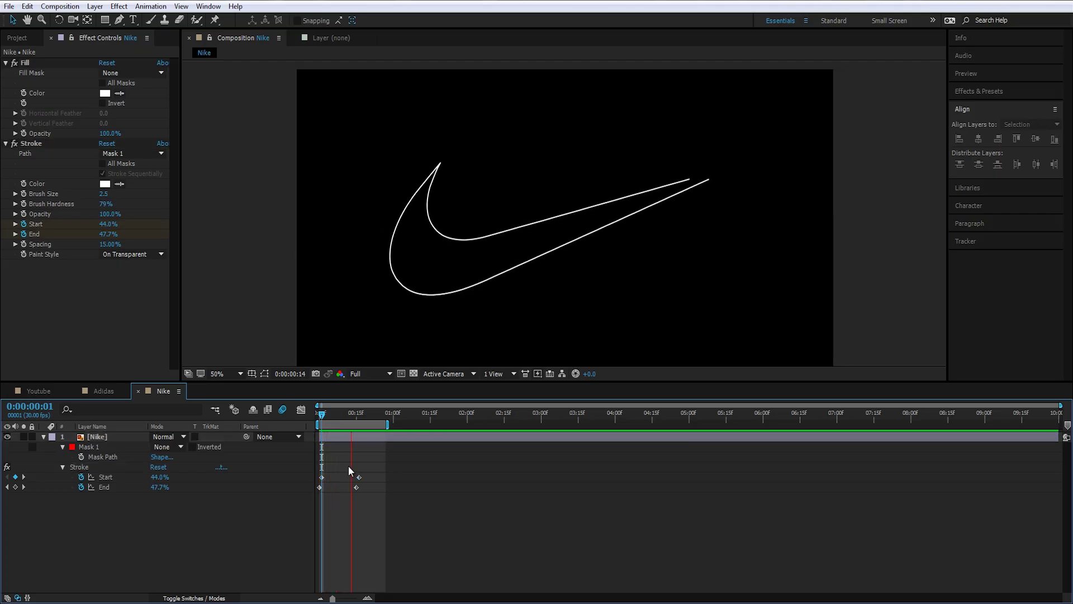
Apply Easy Ease to the last Start and End keyframes, preview the animation and collapse the Nike layer's properties.
click(317, 420)
mouse_move(322, 423)
mouse_down()
mouse_move(340, 419)
mouse_move(324, 436)
mouse_move(356, 434)
mouse_move(350, 499)
mouse_up()
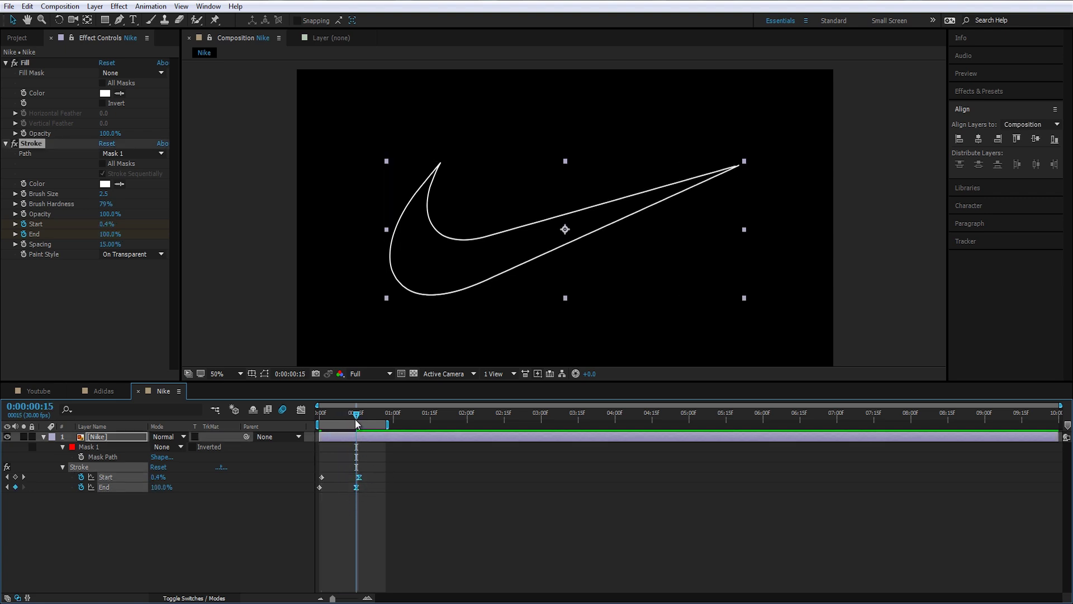
key(space)
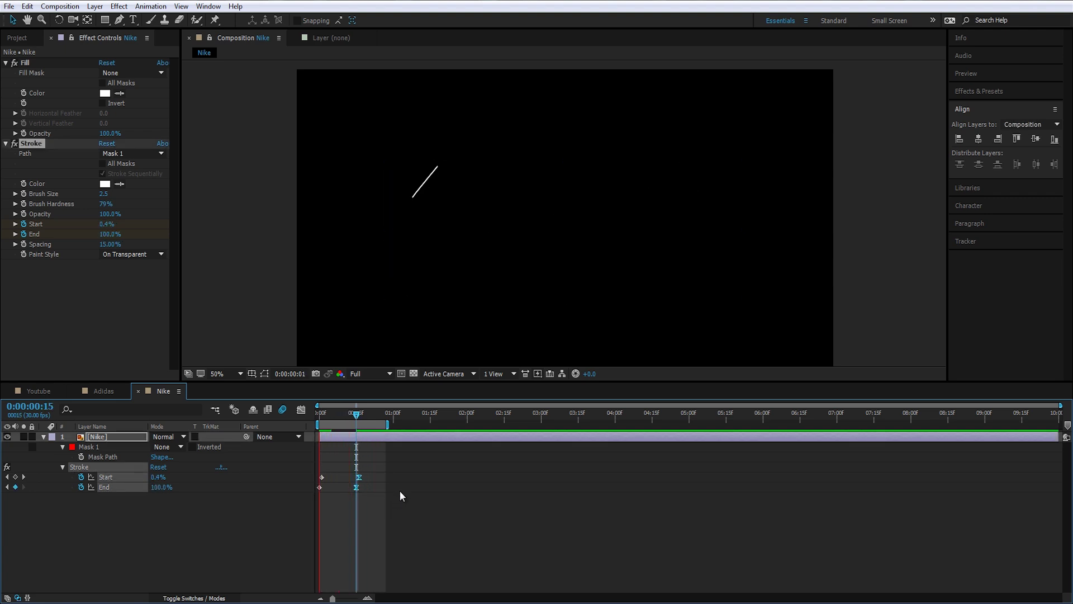
key(space)
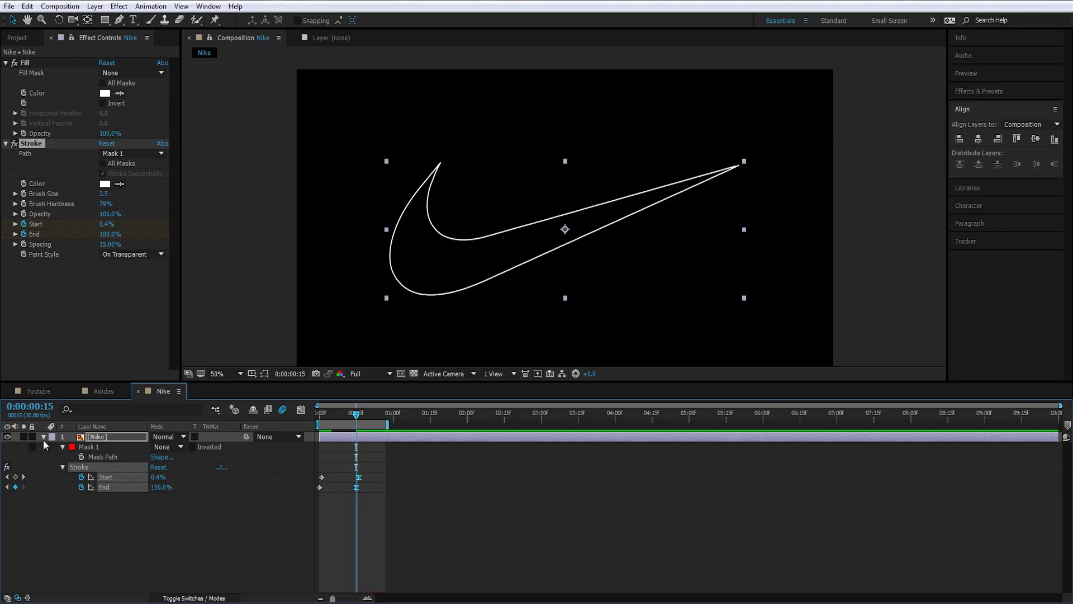
click(44, 437)
click(183, 518)
drag(366, 416, 336, 416)
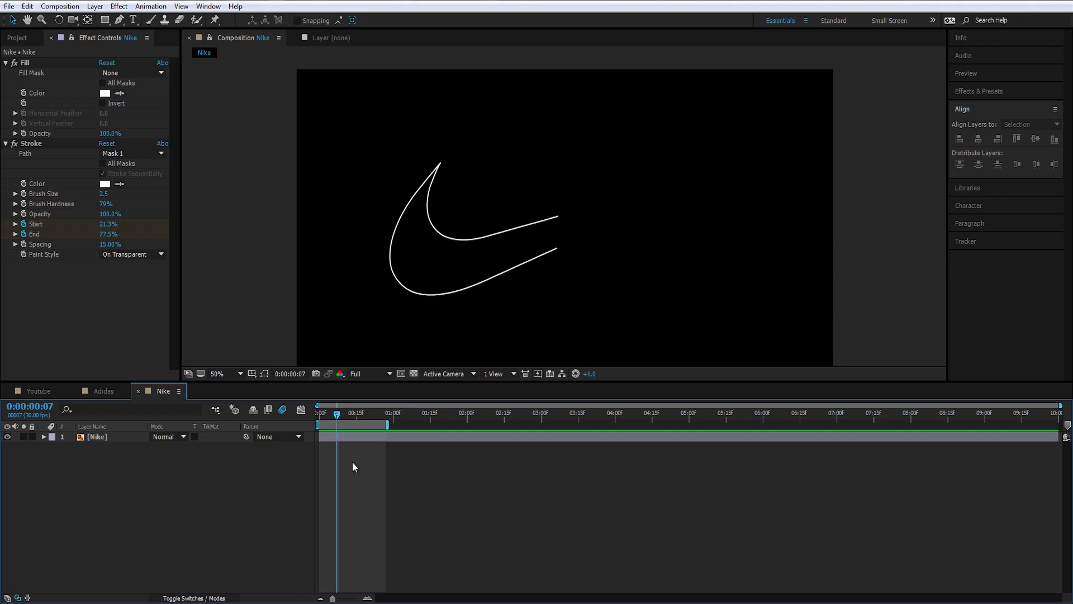
right_click(287, 458)
mouse_move(283, 466)
click(307, 495)
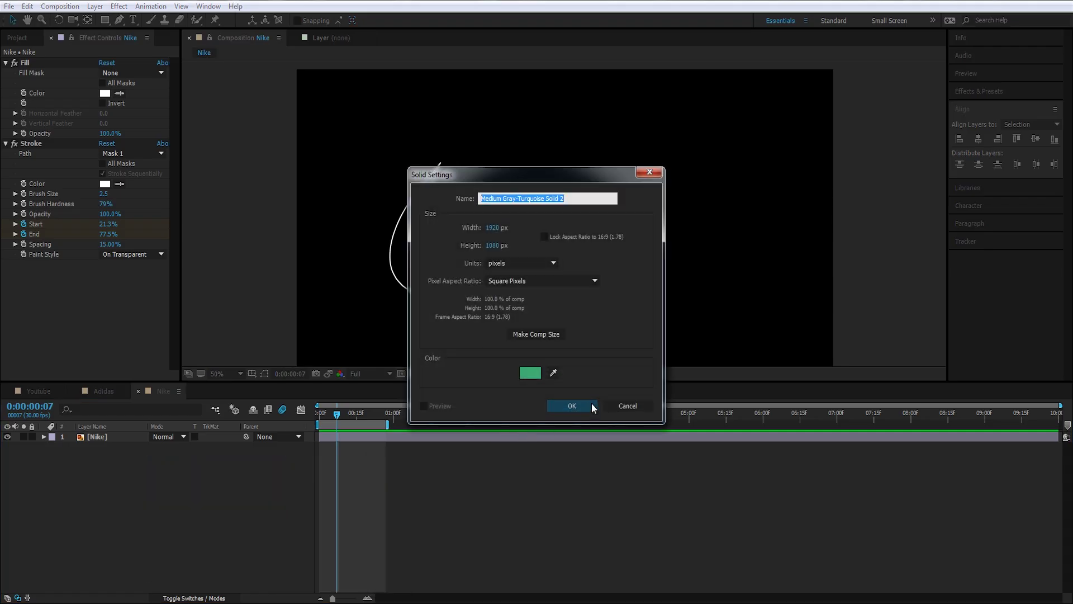
key(Escape)
At 0:00:00:15, create a 1920 x 1080 px solid coloured 00B4FF and rename its layer Lightning.
drag(344, 420, 358, 424)
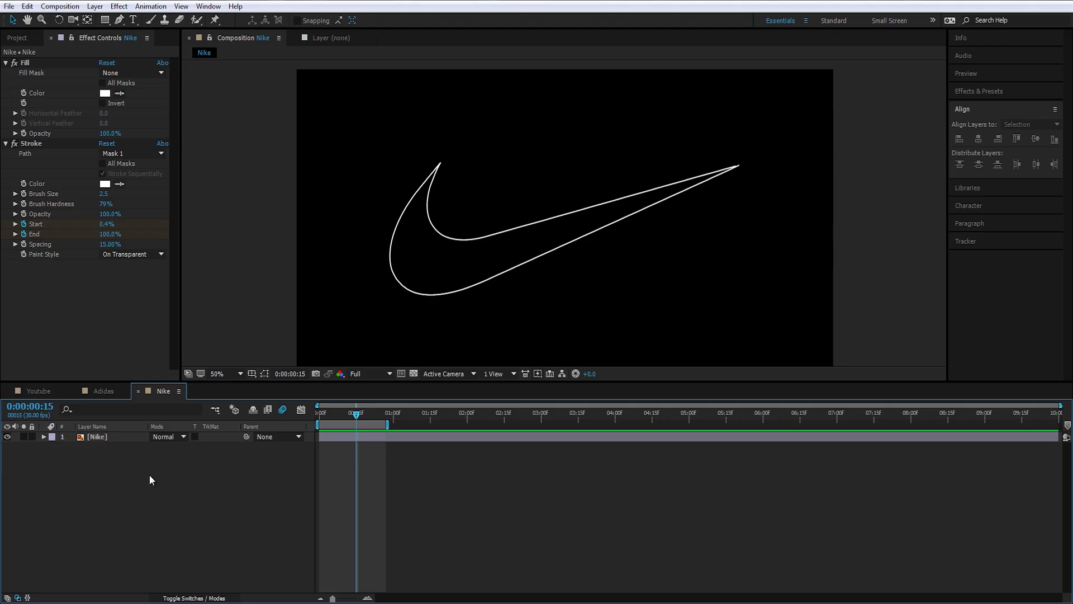
right_click(100, 461)
mouse_move(123, 463)
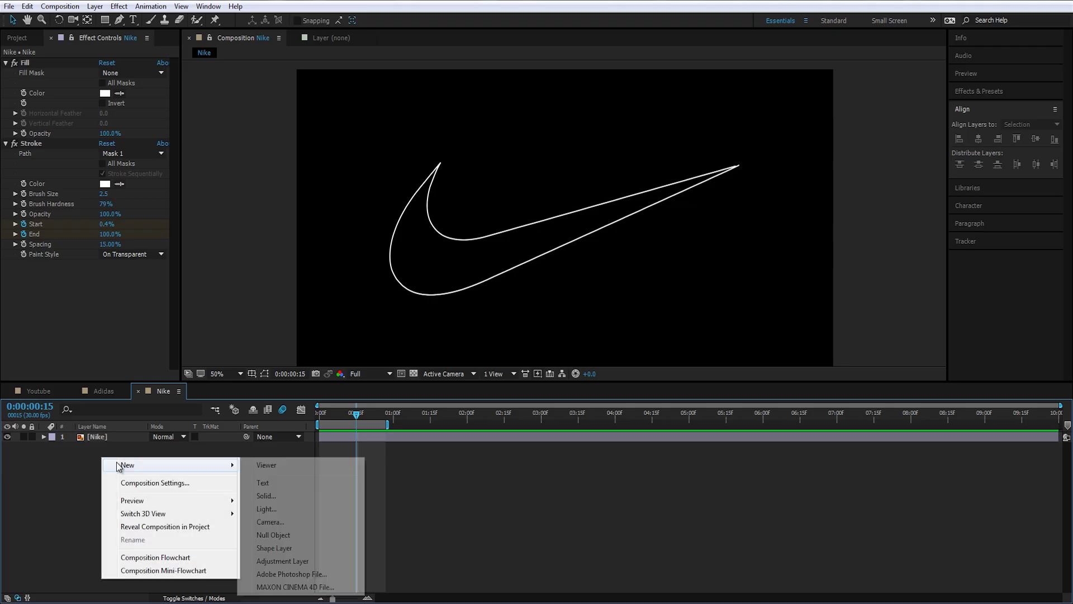
click(386, 492)
click(530, 372)
text(00B4FF)
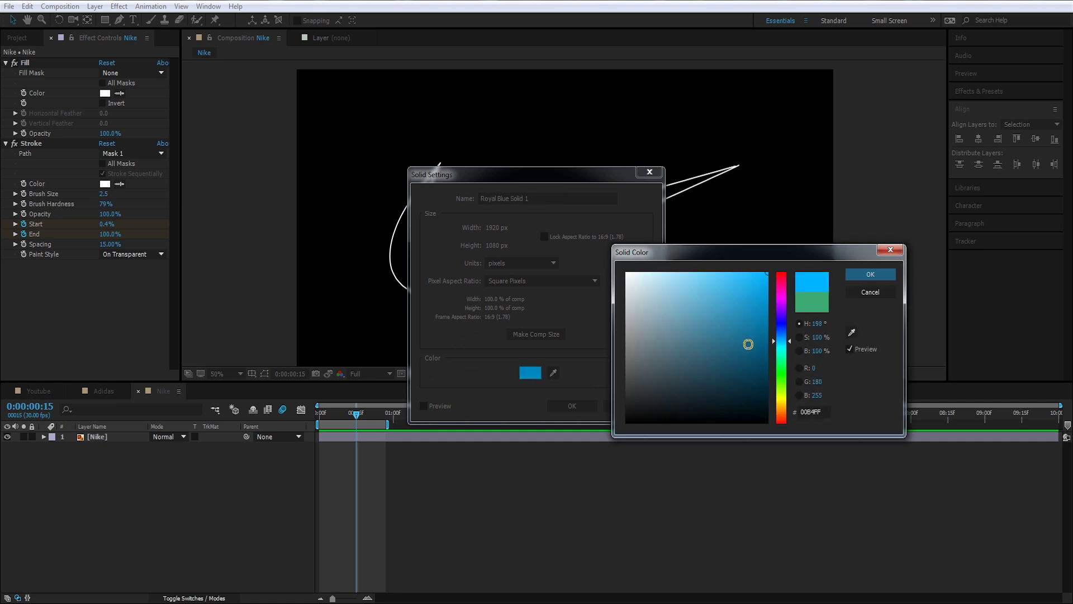
key(Return)
key(Return)
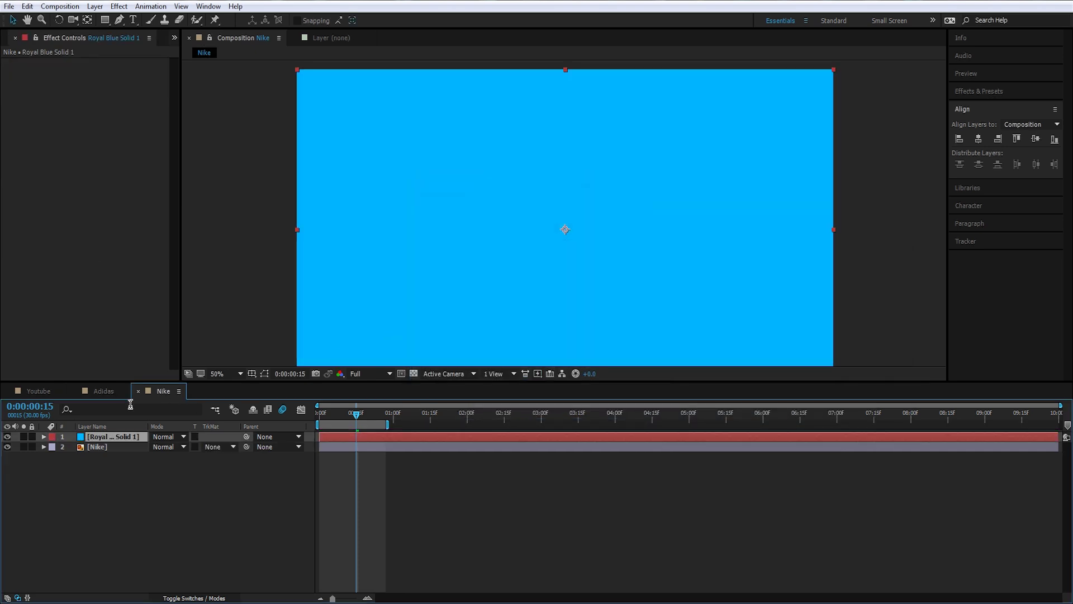
key(Return)
text(Lightning)
key(Return)
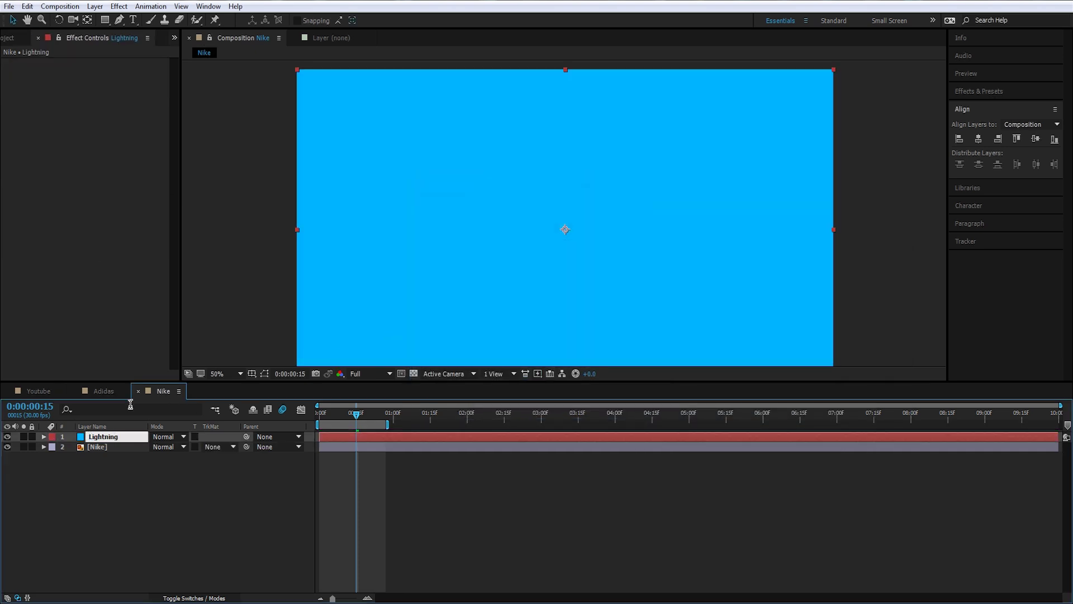
Apply the Advanced Lightning effect to the Lightning layer and set its Glow Opacity to 0%.
key(ctrl+space)
text(advan)
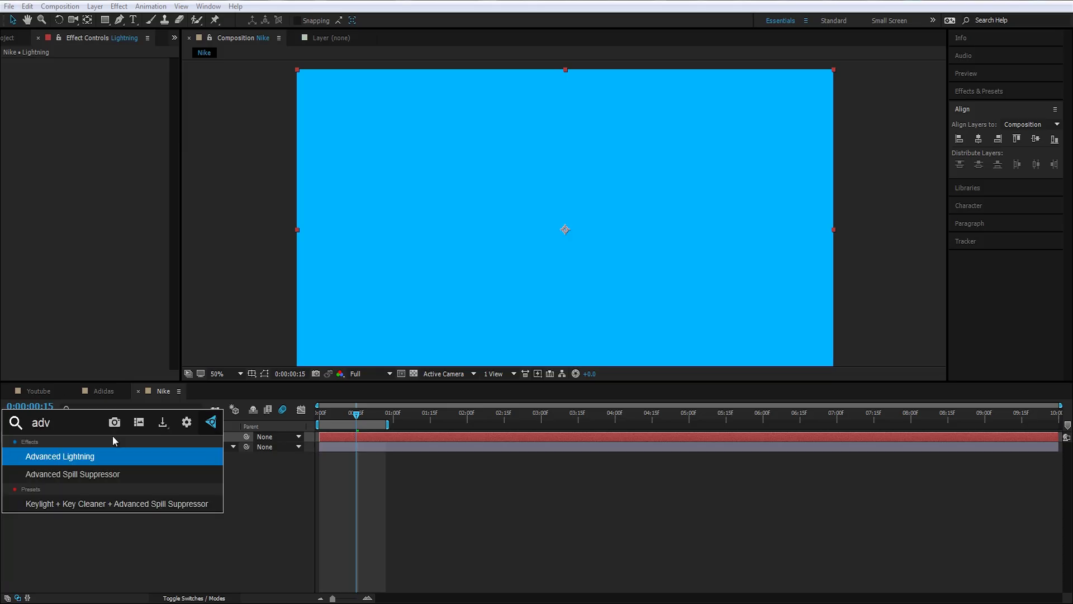
key(Return)
drag(564, 163, 473, 183)
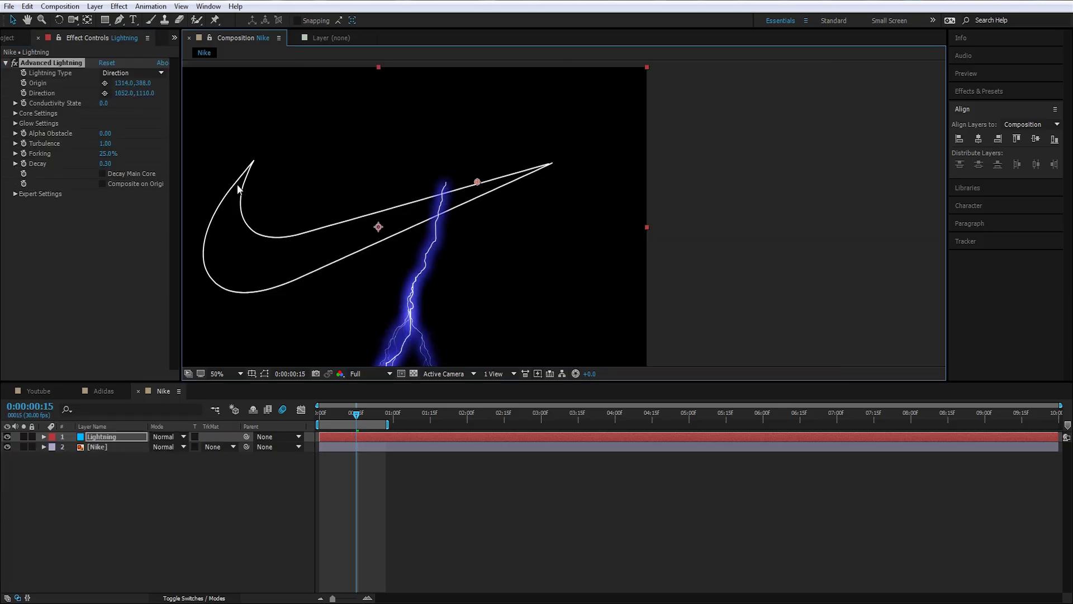
click(15, 123)
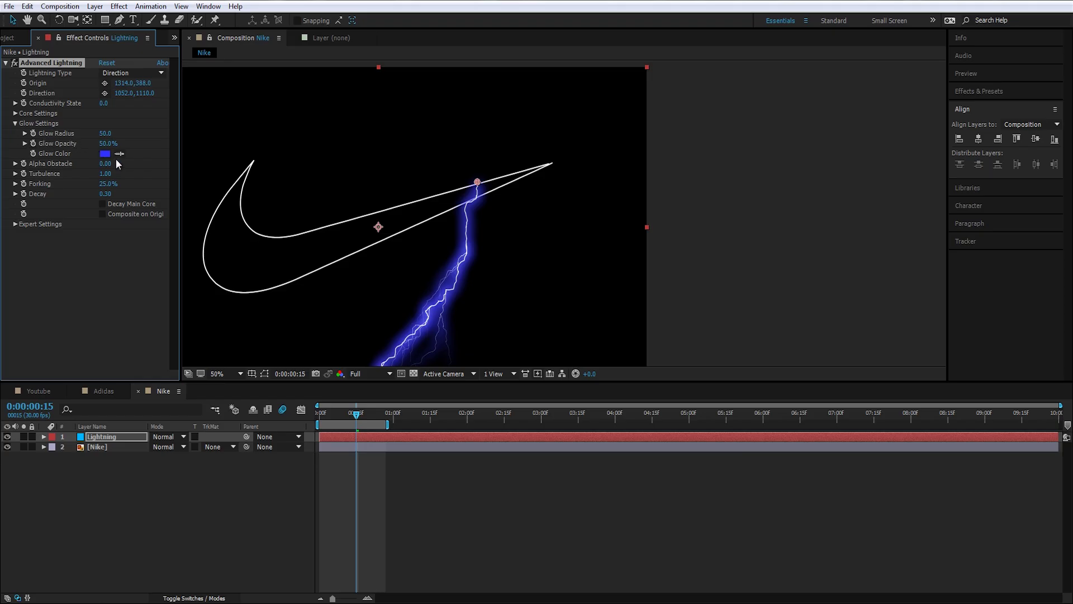
drag(106, 143, 2, 143)
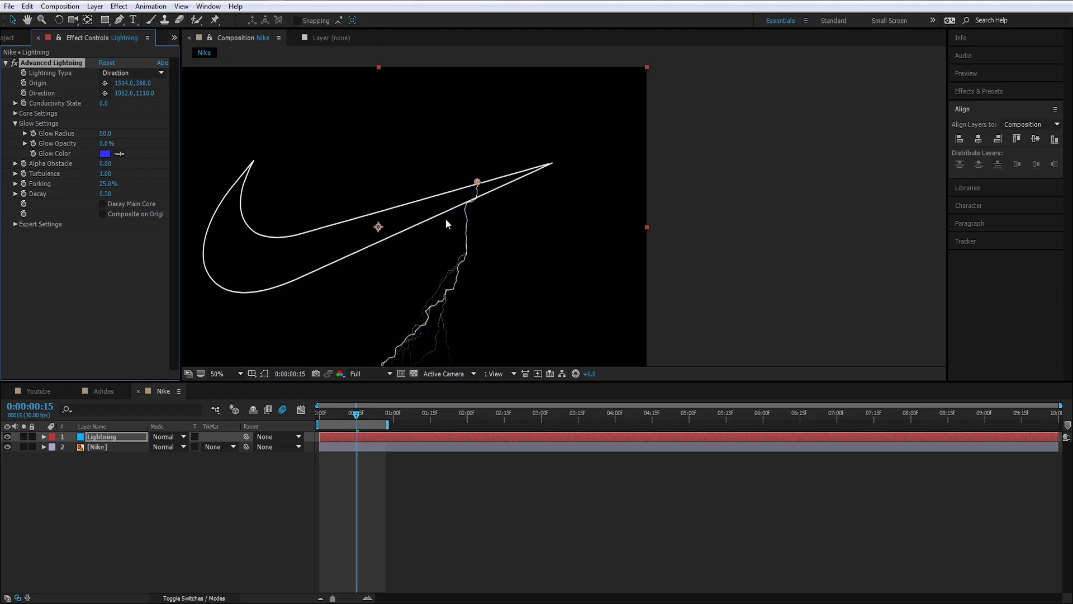
Set the Lightning Type to Strike, running from the swoosh's left tip at about 518, 314 to its outer curve at about 352, 528.
mouse_move(477, 183)
mouse_down()
mouse_move(509, 168)
mouse_move(229, 173)
mouse_move(251, 155)
mouse_up()
scroll(335, 95, down, 4)
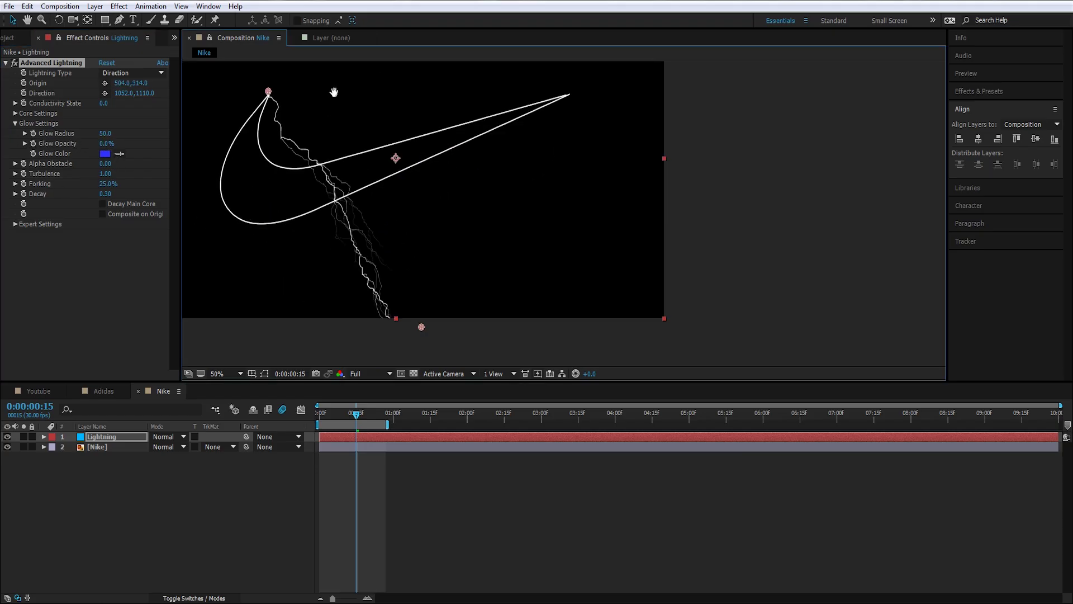
drag(497, 241, 453, 179)
scroll(429, 102, up, 2)
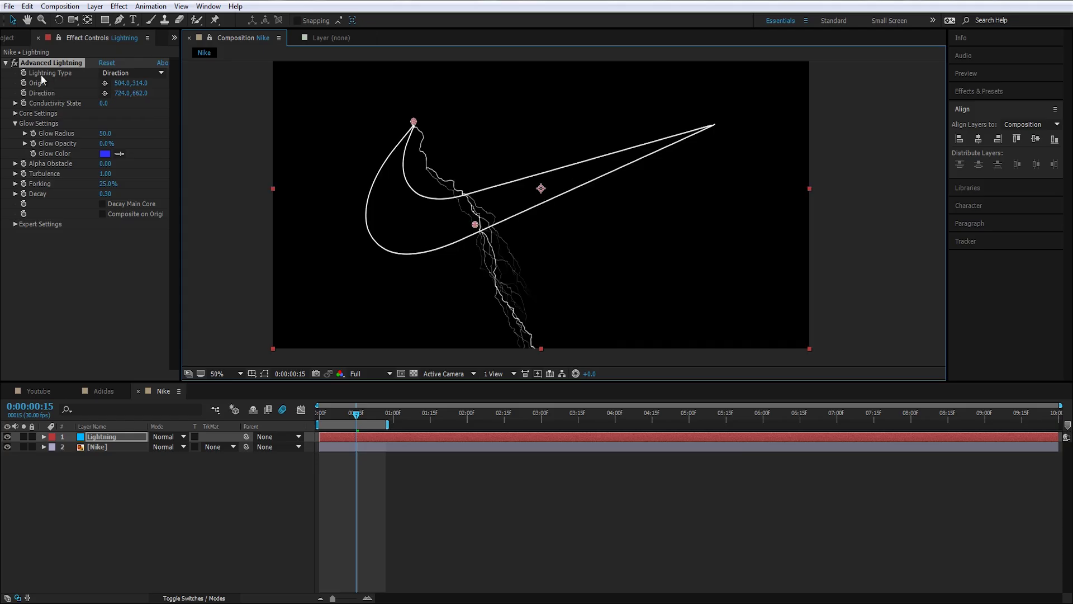
click(103, 73)
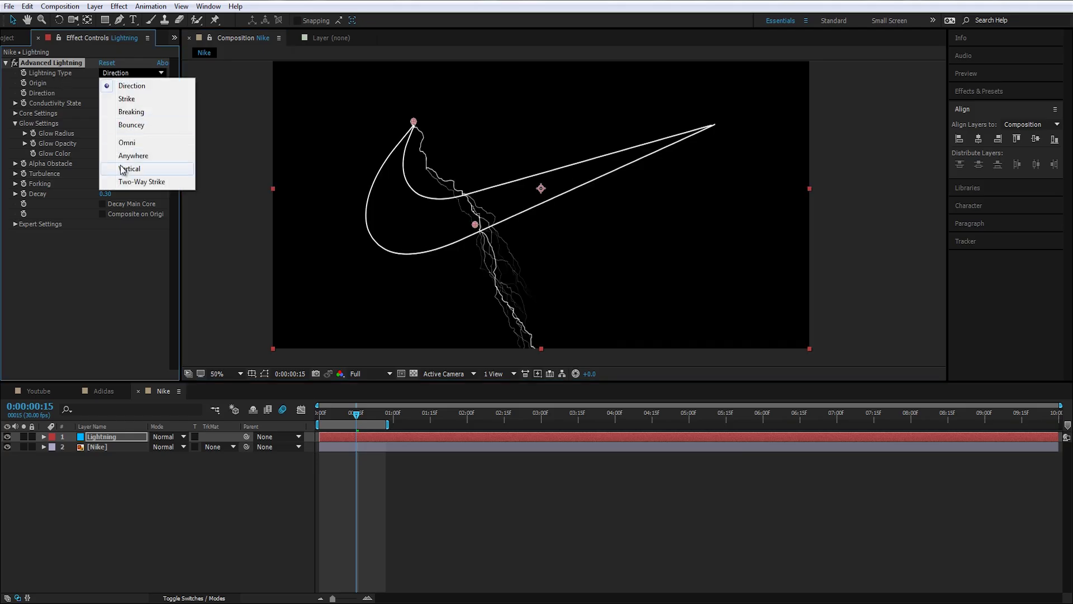
click(127, 98)
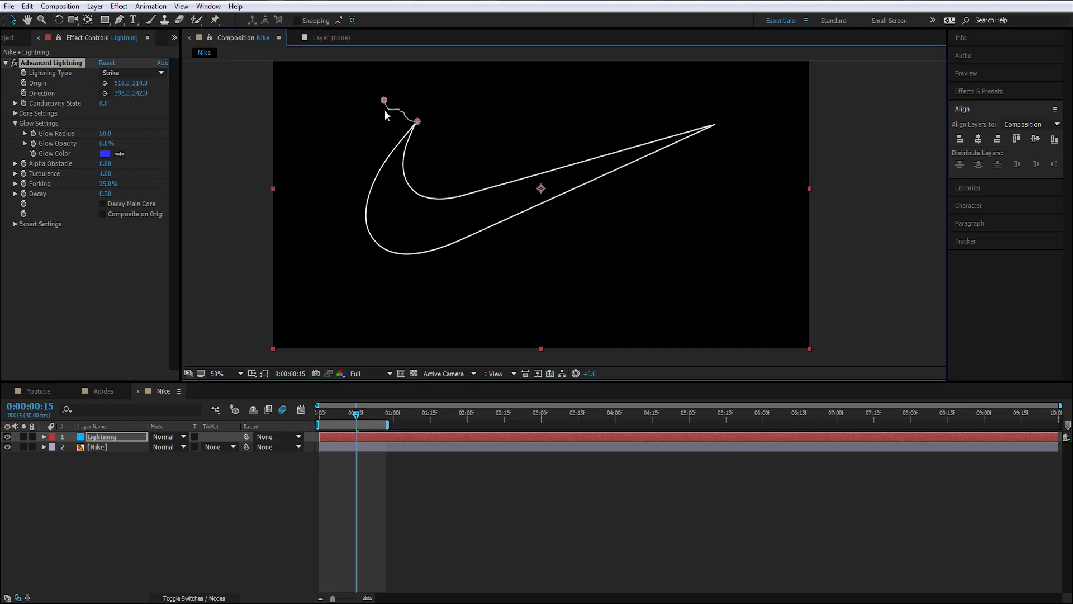
drag(384, 101, 375, 192)
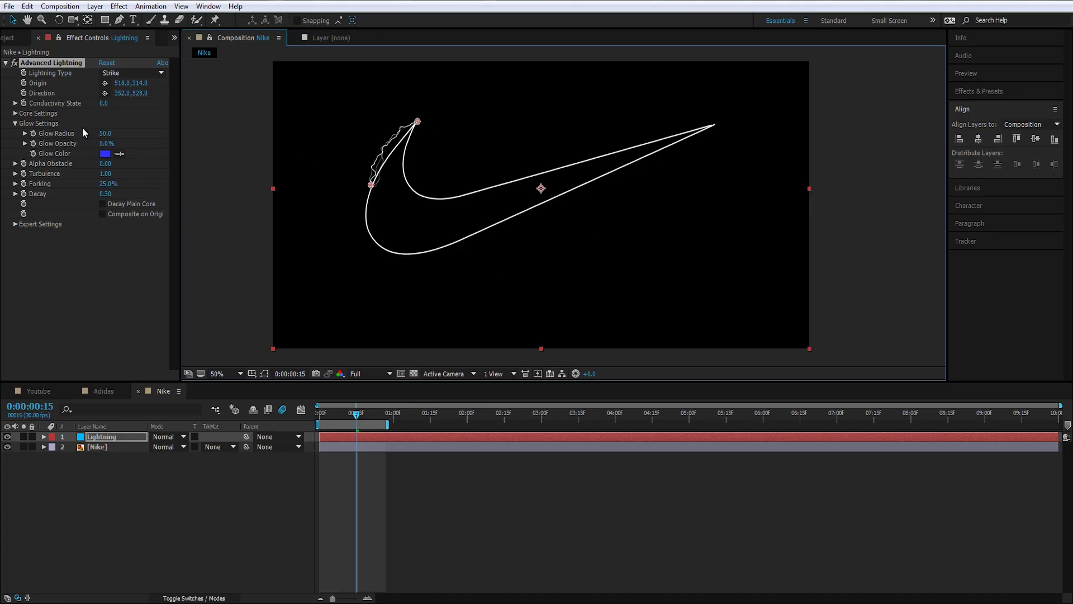
Set the lightning's Forking to 0%, enable Decay Main Core and set Decay to 0.65.
drag(103, 189, 146, 189)
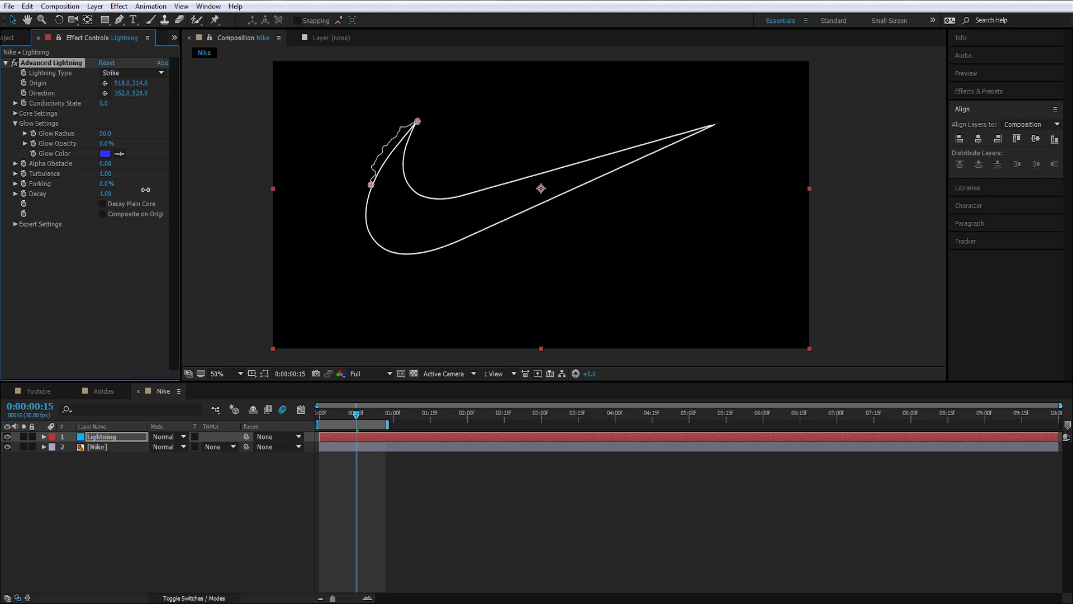
click(102, 205)
drag(105, 194, 74, 201)
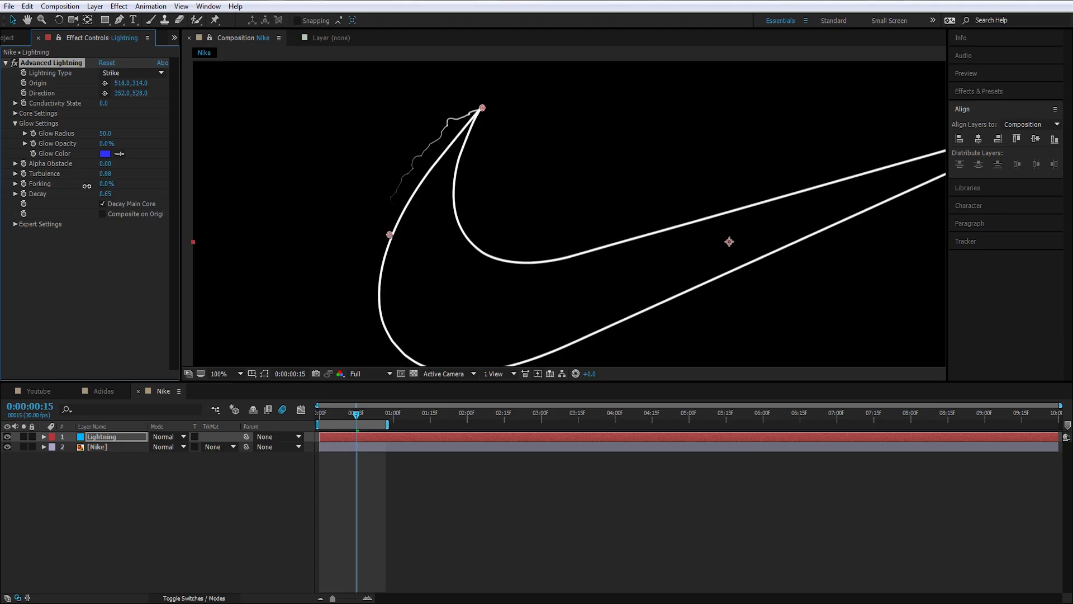
Set the lightning's Turbulence to 0.86 and its Core Radius to 4.
drag(86, 187, 63, 192)
click(16, 114)
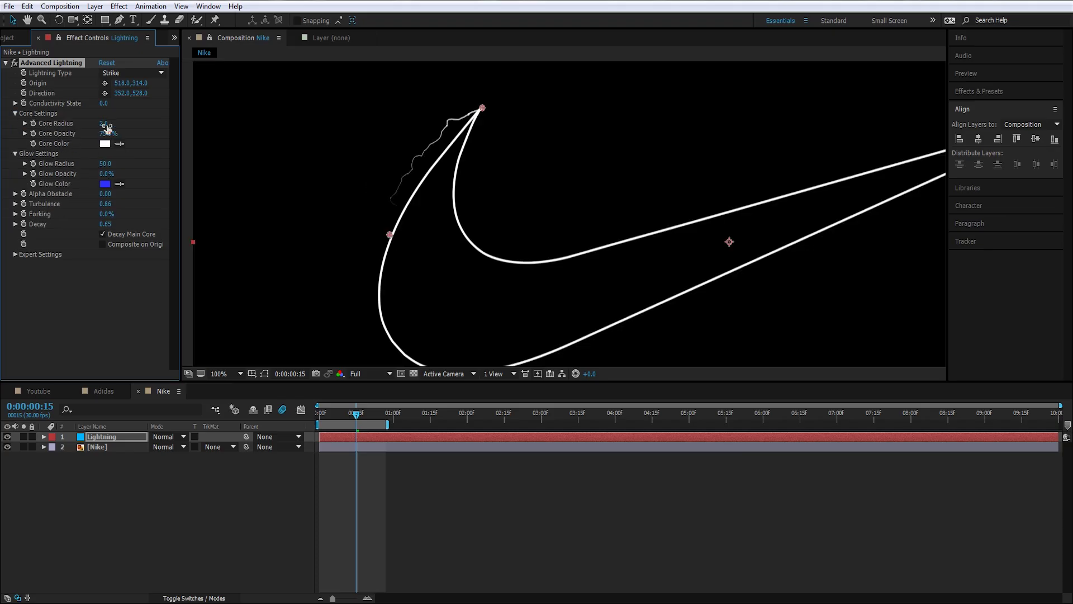
click(104, 123)
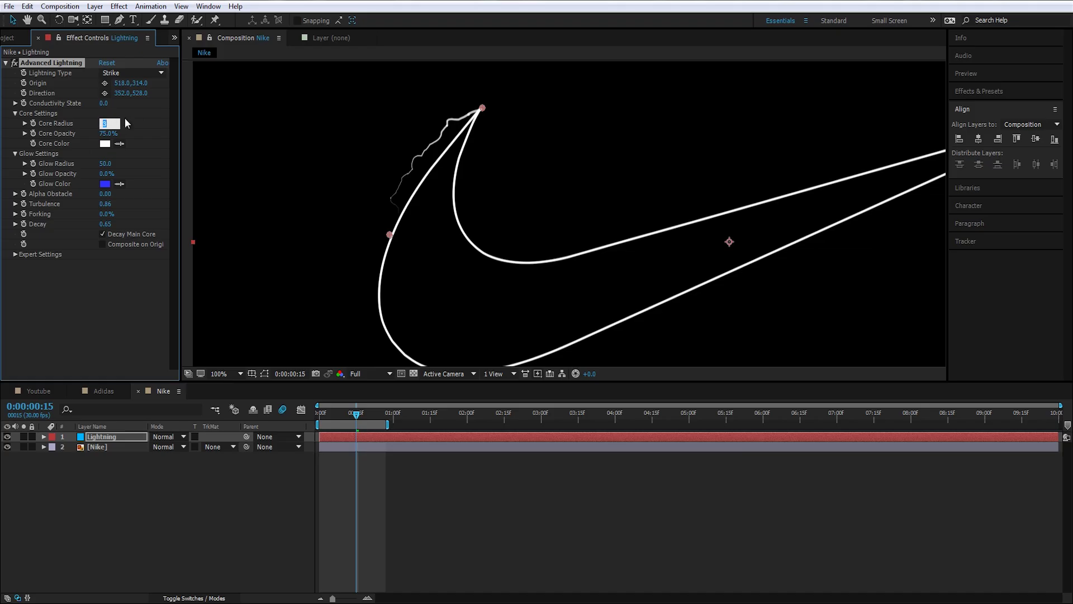
text(4)
key(Return)
click(106, 437)
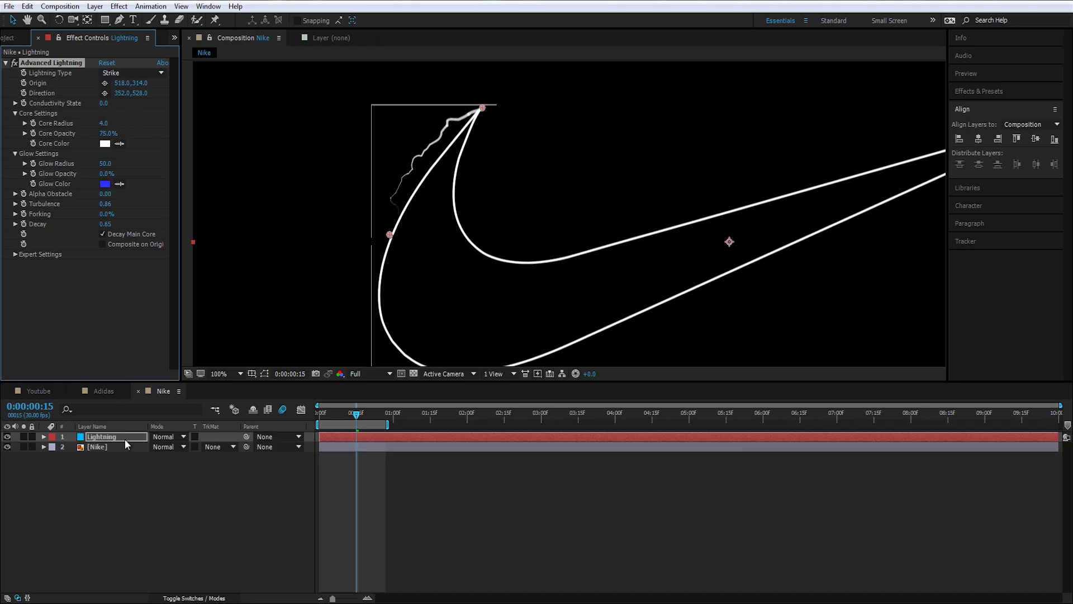
At 0:00:00:03, move the lightning's Origin to 366, 497 on the outer curve and its Direction to the drawn outline's lower end at 363, 717.
drag(357, 417, 262, 430)
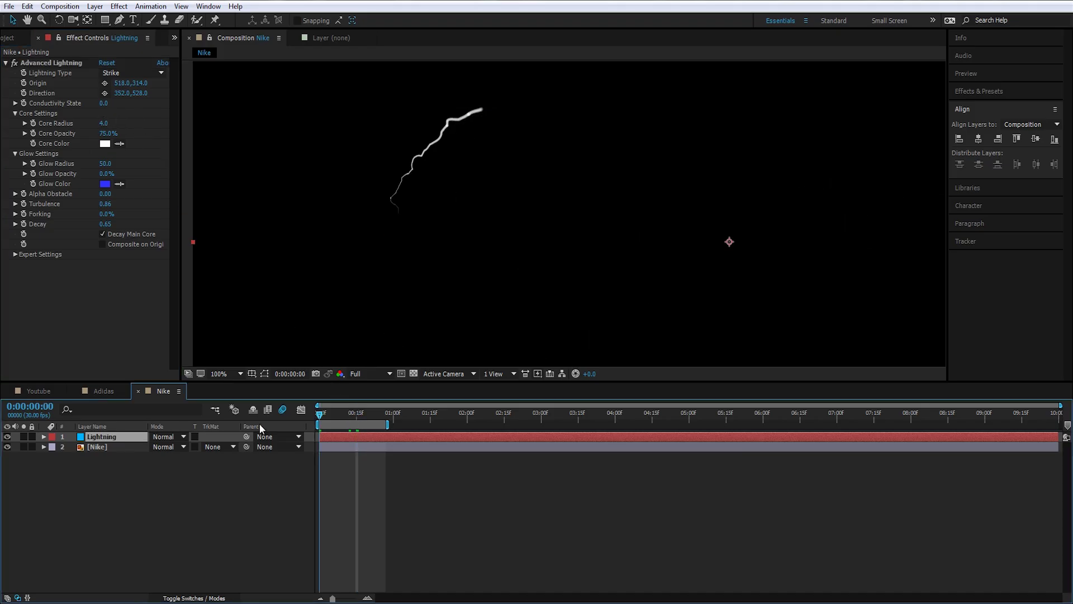
click(50, 64)
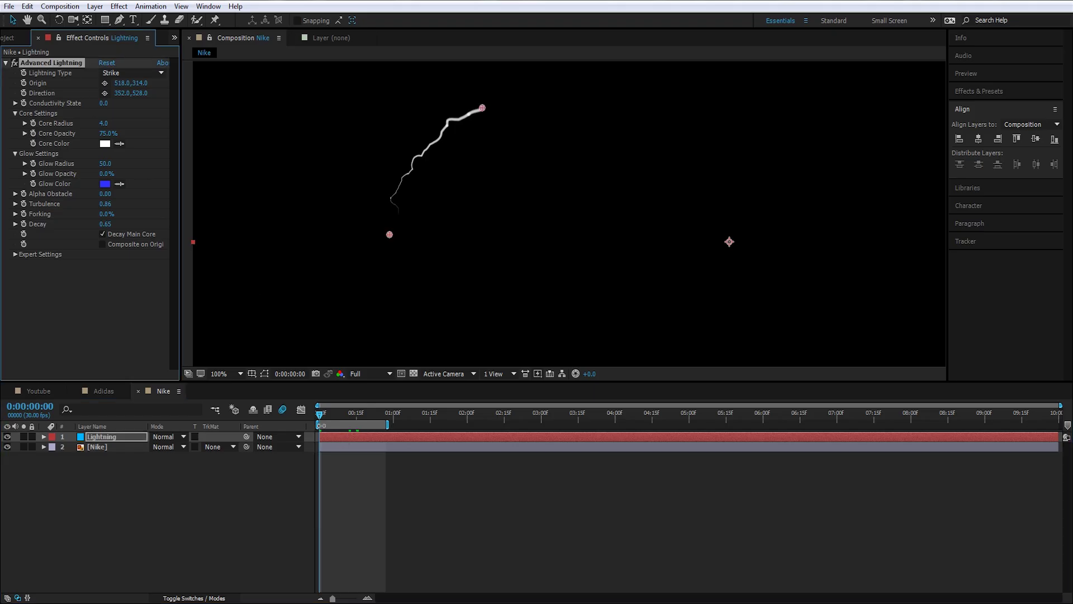
key(space)
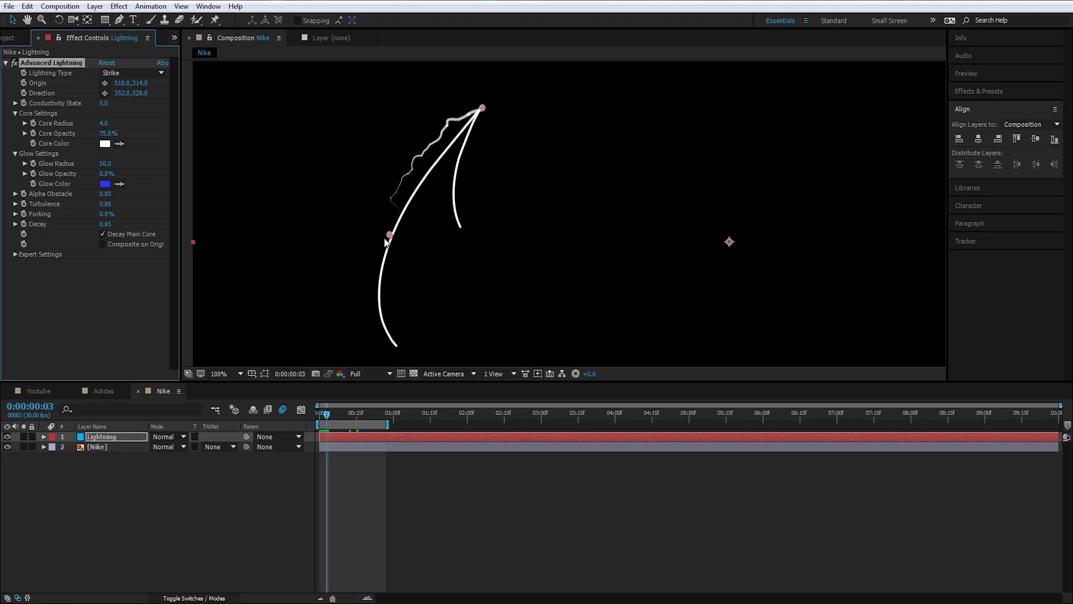
drag(482, 108, 410, 196)
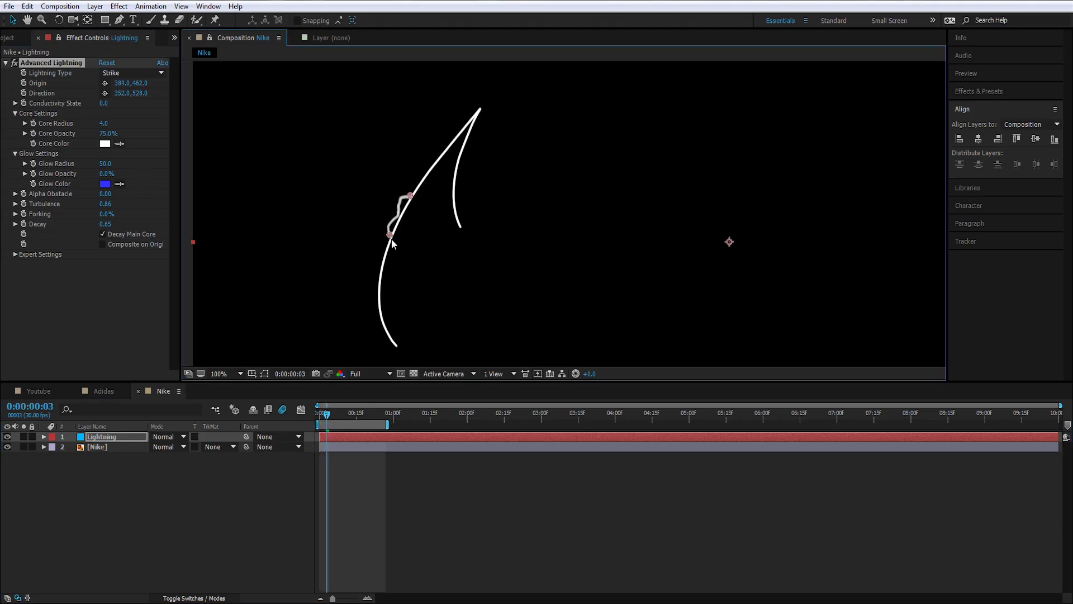
mouse_move(390, 235)
mouse_down()
mouse_move(363, 295)
mouse_move(396, 346)
mouse_up()
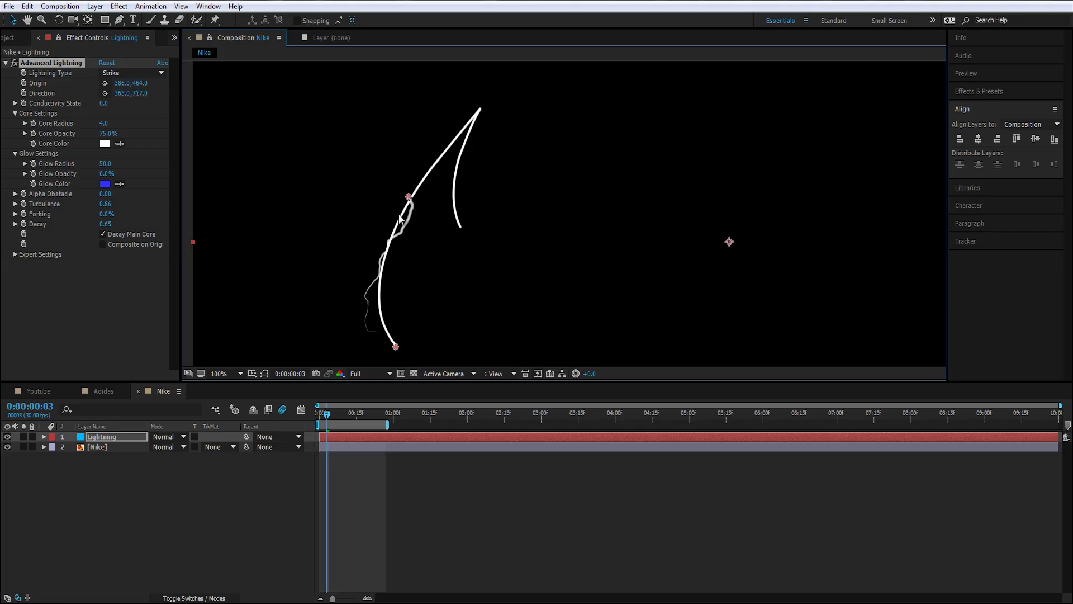
mouse_move(410, 195)
mouse_down()
mouse_move(386, 258)
mouse_move(395, 206)
mouse_move(398, 216)
mouse_up()
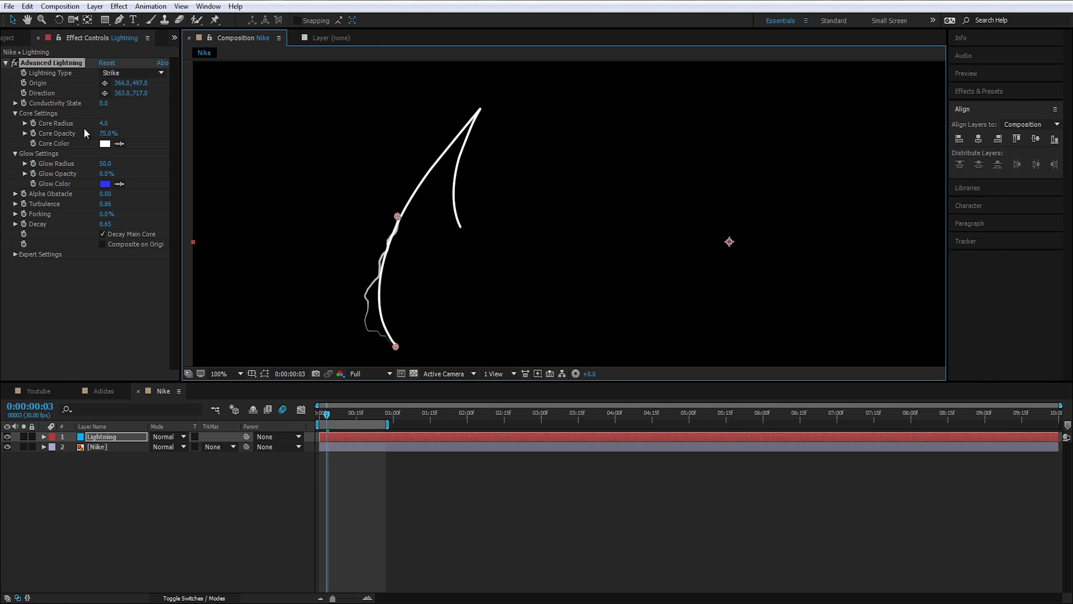
Start keyframing the lightning's Origin and Direction at 0:00:00:03 and reveal both animated properties in the timeline.
click(23, 83)
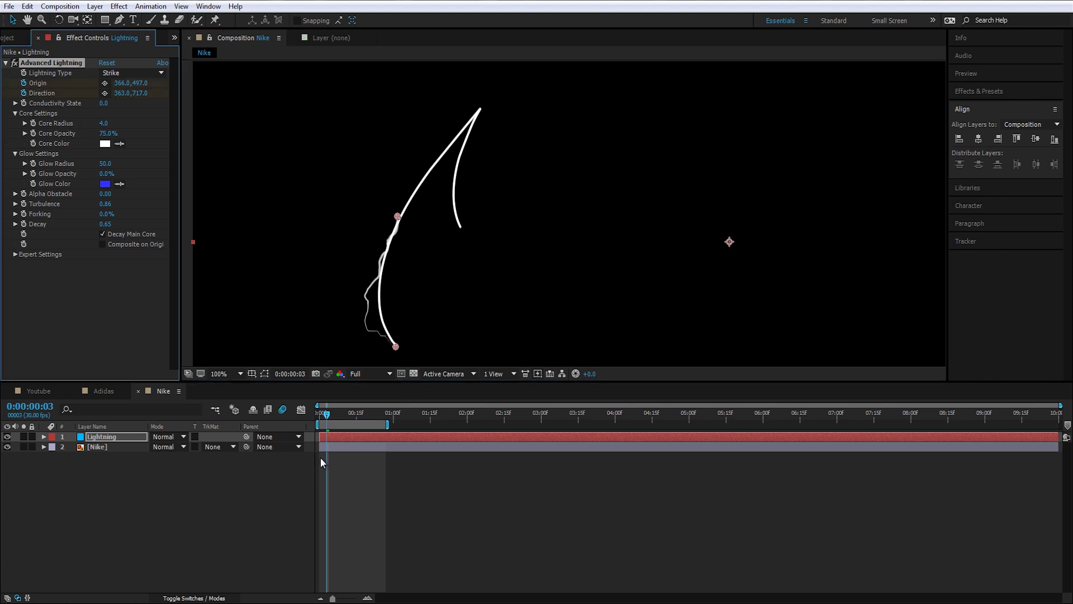
key(u)
click(368, 599)
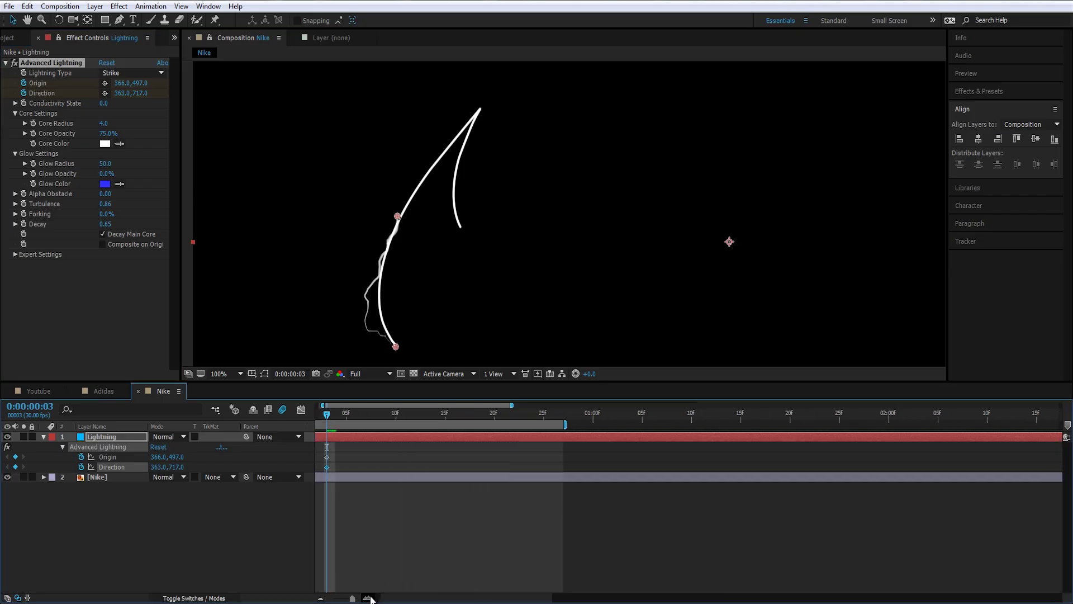
drag(378, 539, 546, 532)
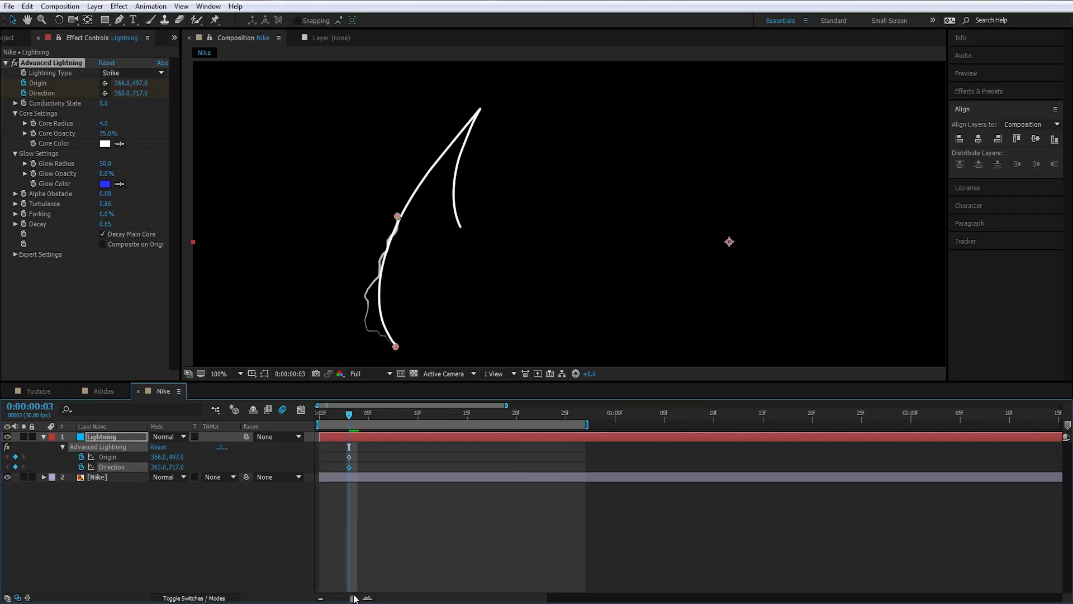
scroll(364, 498, up, 5)
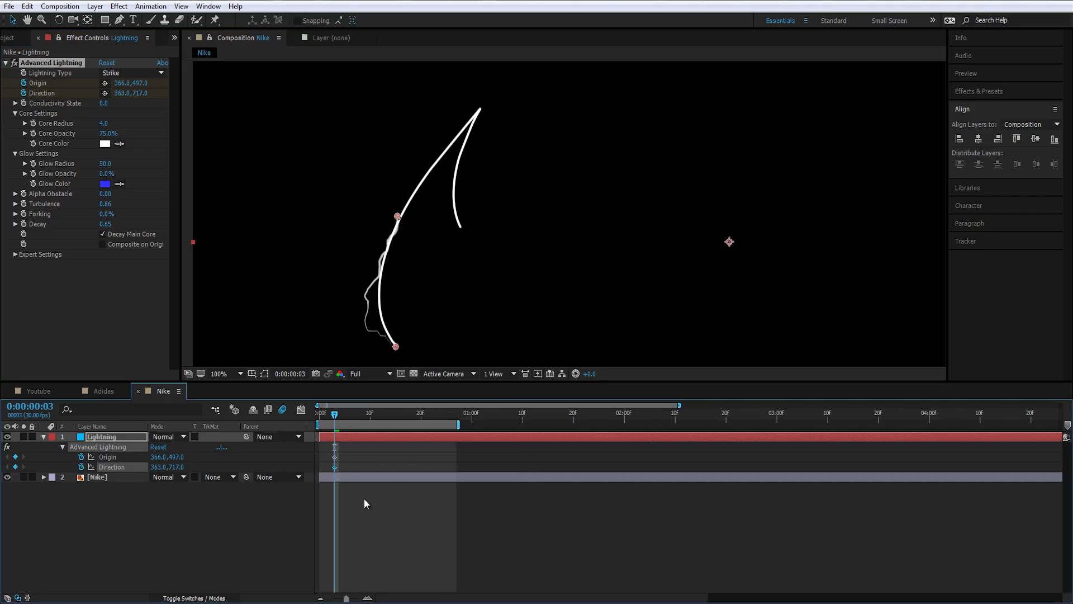
scroll(364, 498, down, 4)
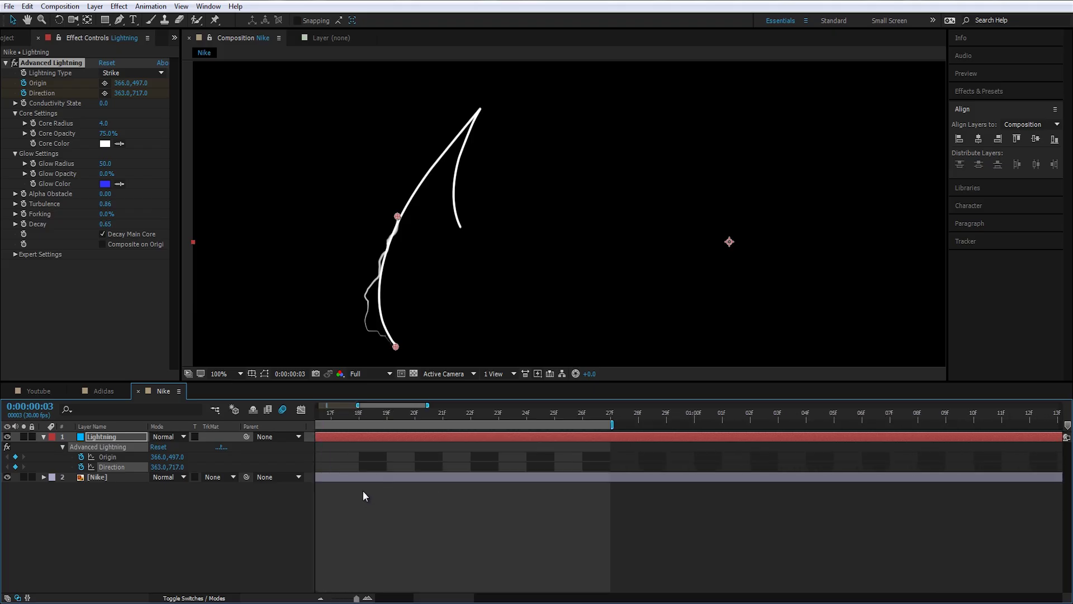
drag(356, 493, 149, 492)
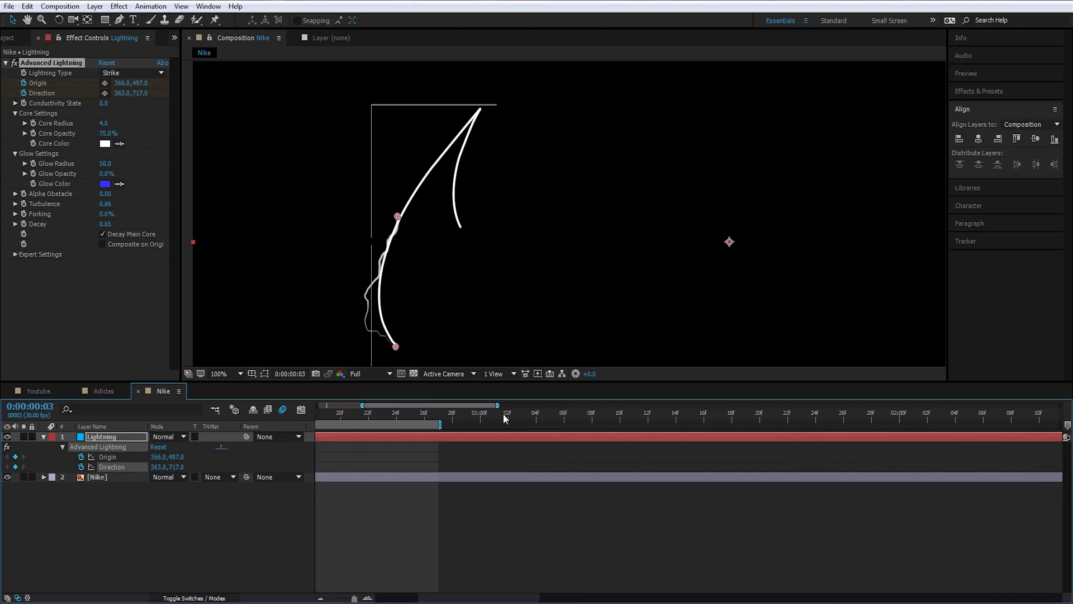
drag(615, 228, 486, 180)
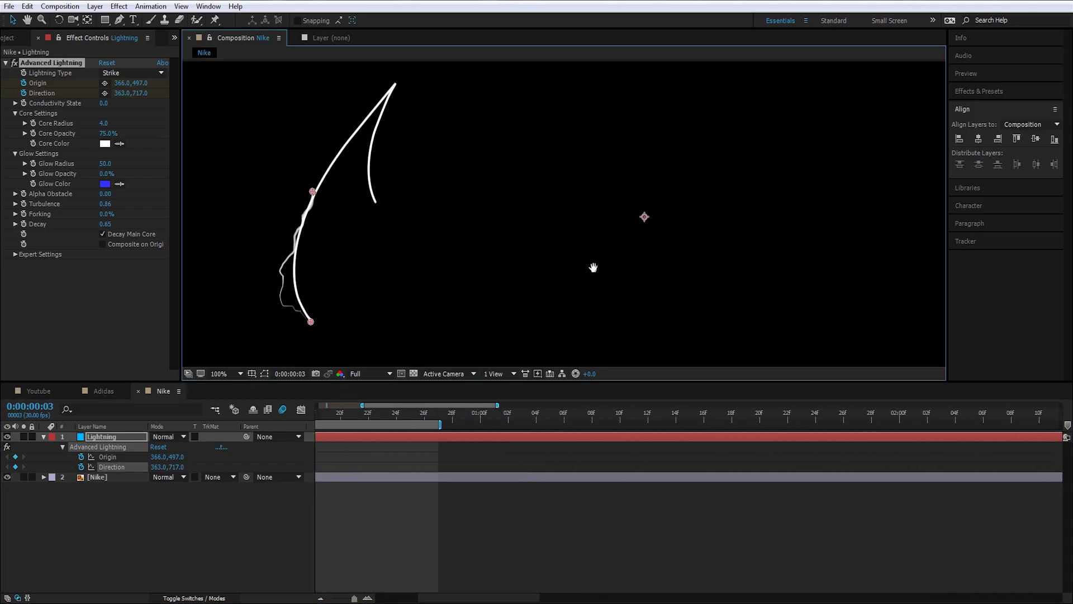
mouse_move(501, 232)
mouse_down()
mouse_move(472, 218)
mouse_move(503, 240)
mouse_up()
drag(528, 487, 771, 519)
click(324, 468)
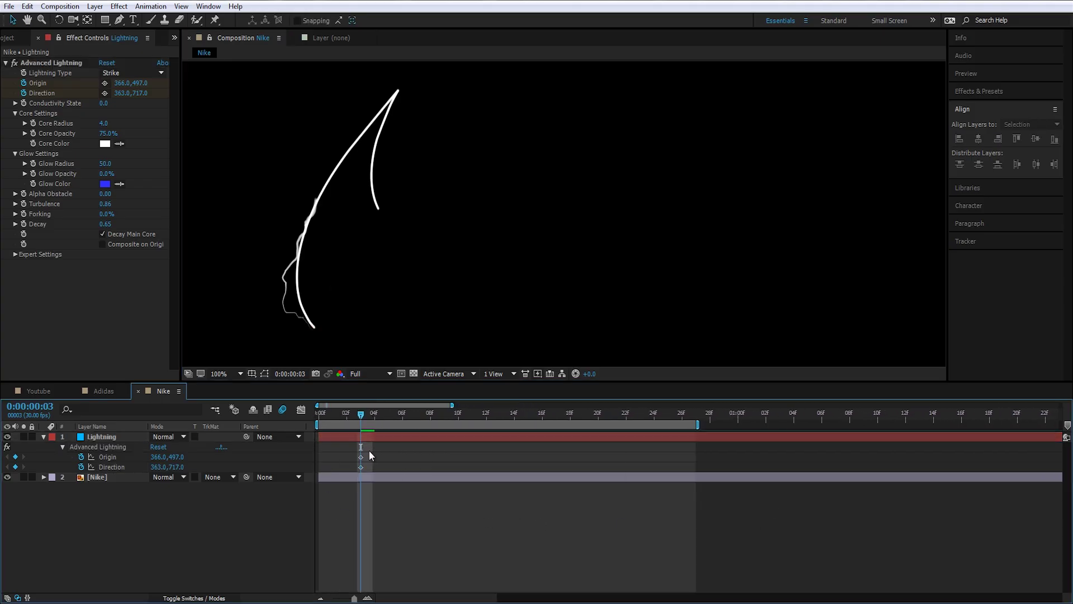
drag(372, 451, 355, 496)
click(367, 463)
drag(549, 478, 552, 479)
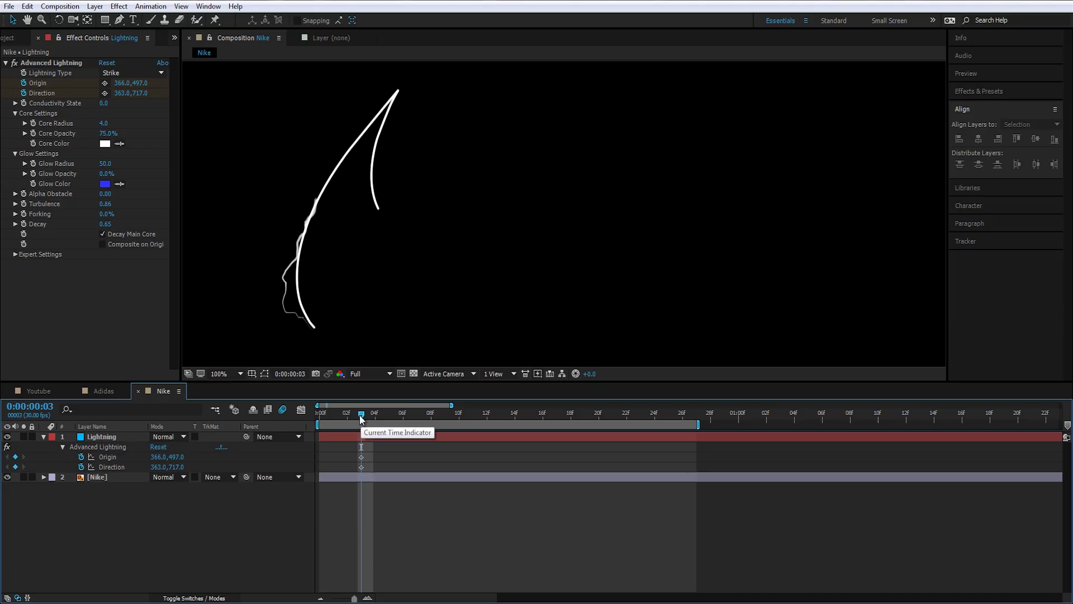
click(358, 434)
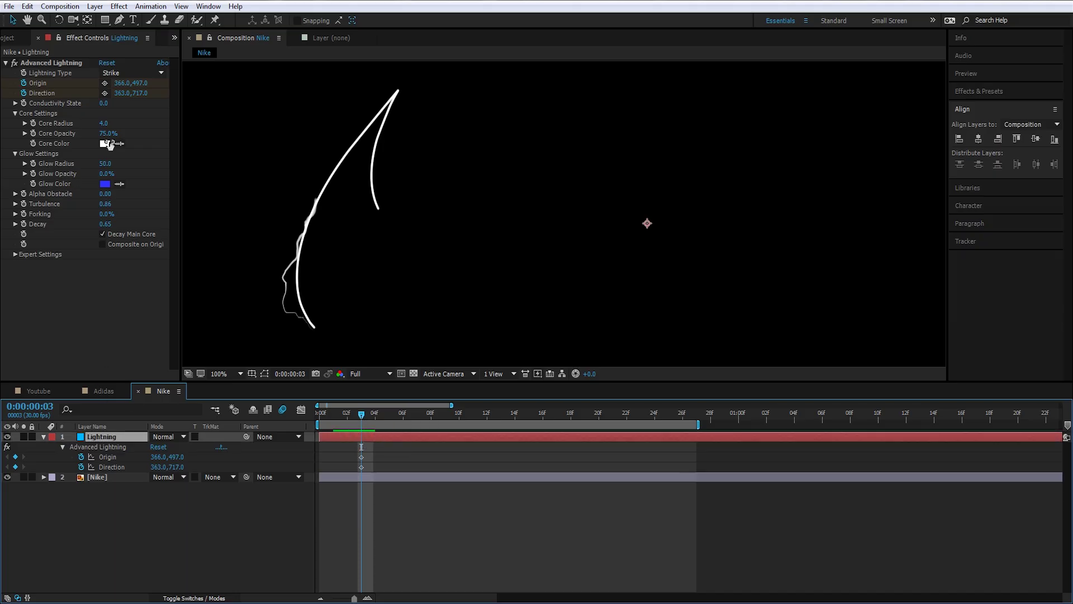
At 0:00:00:05, keyframe the Direction to the lower outline's end at 659, 719 and the Origin to 402, 747.
click(51, 62)
key(Page_Down)
key(Page_Down)
drag(320, 351, 421, 219)
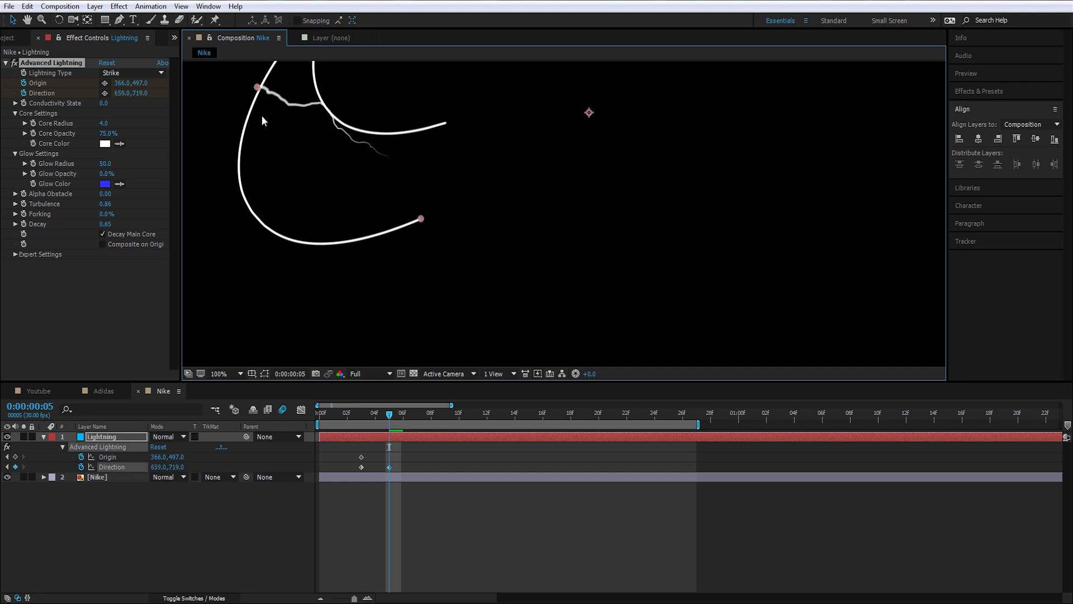
drag(257, 87, 276, 233)
Keyframe the Origin and Direction frame by frame so the lightning follows the swoosh's outer outline through 0:00:00:18, and preview the animation.
key(Page_Down)
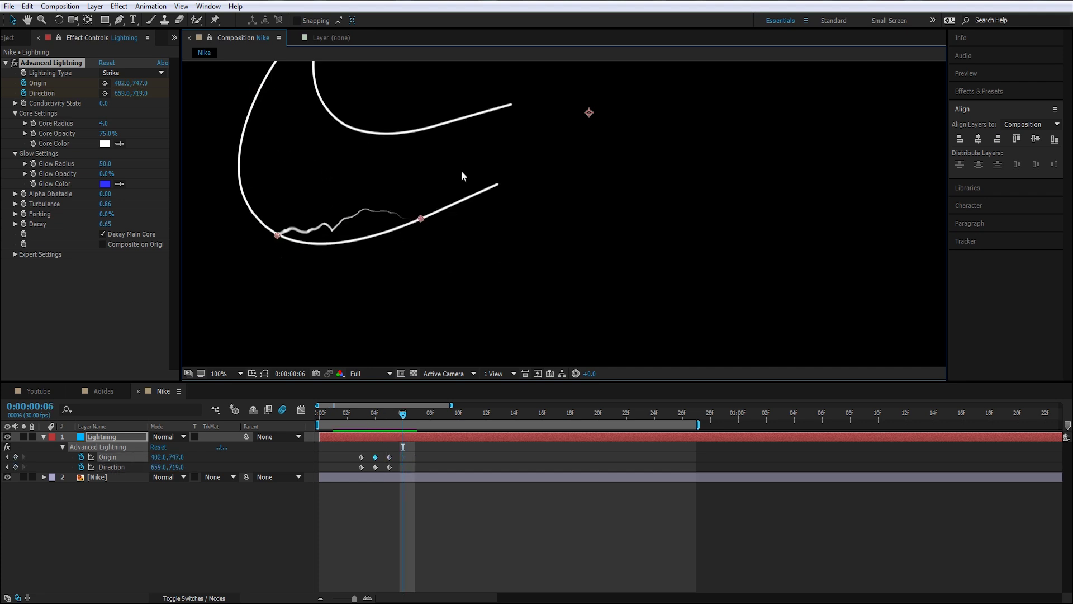
drag(421, 218, 498, 185)
drag(276, 234, 369, 238)
key(Page_Down)
key(Page_Down)
drag(639, 119, 419, 207)
key(Page_Down)
key(Page_Down)
key(Page_Down)
key(Page_Down)
key(Page_Down)
key(Page_Down)
key(Page_Down)
drag(542, 194, 563, 185)
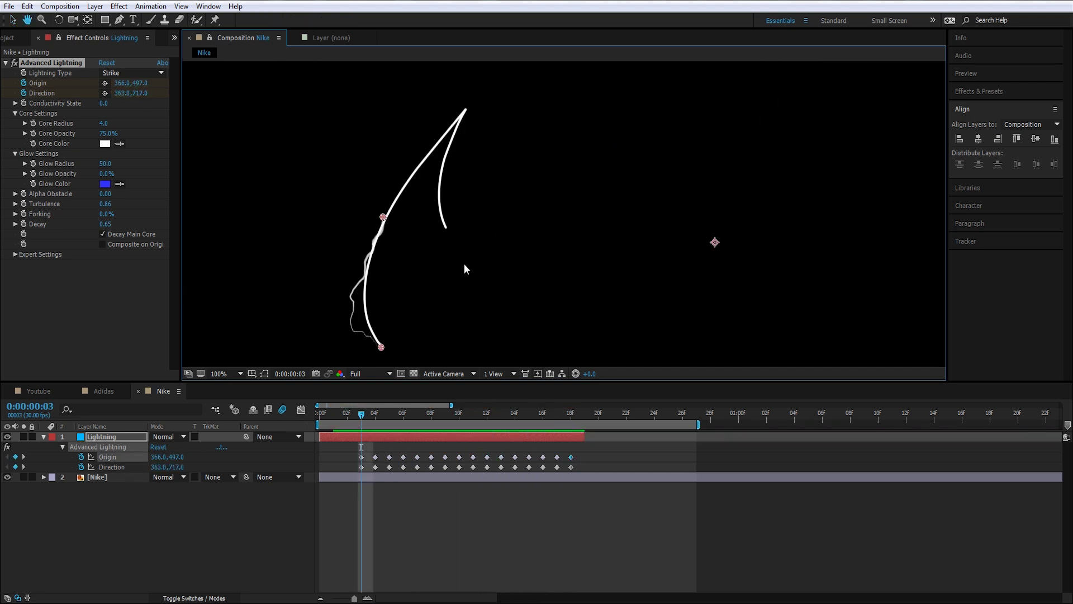
key(comma)
key(space)
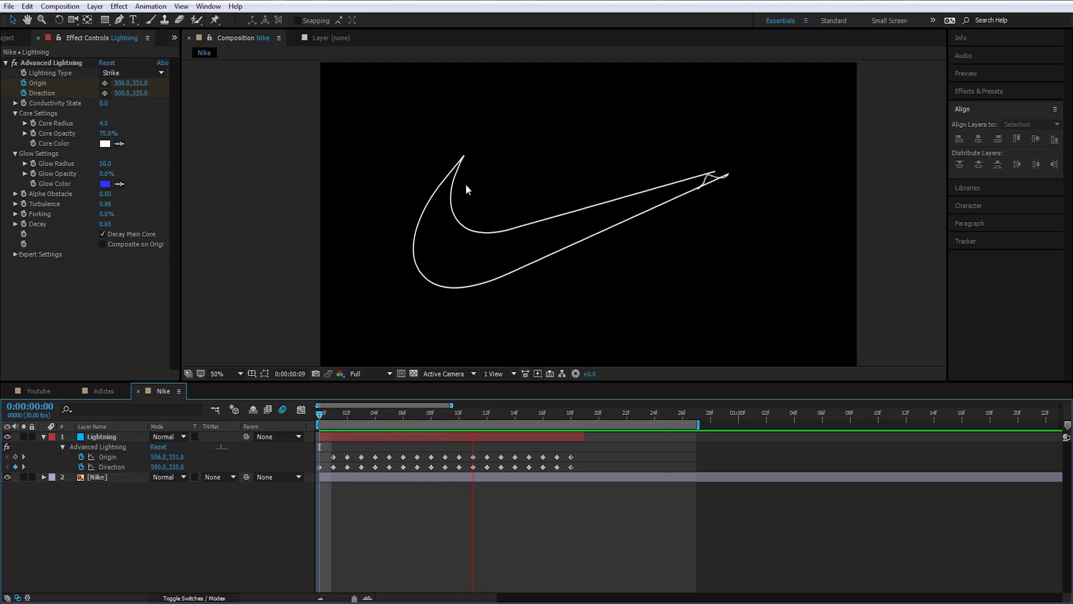
At 0:00:00:08, duplicate the Lightning layer and select the copy.
drag(324, 417, 429, 440)
click(431, 439)
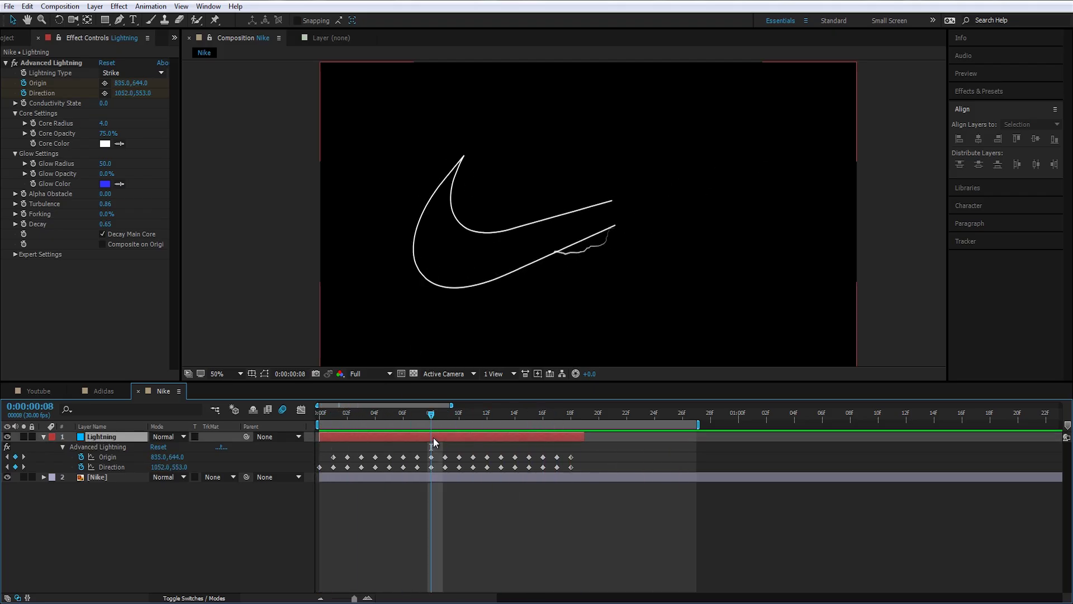
key(ctrl+d)
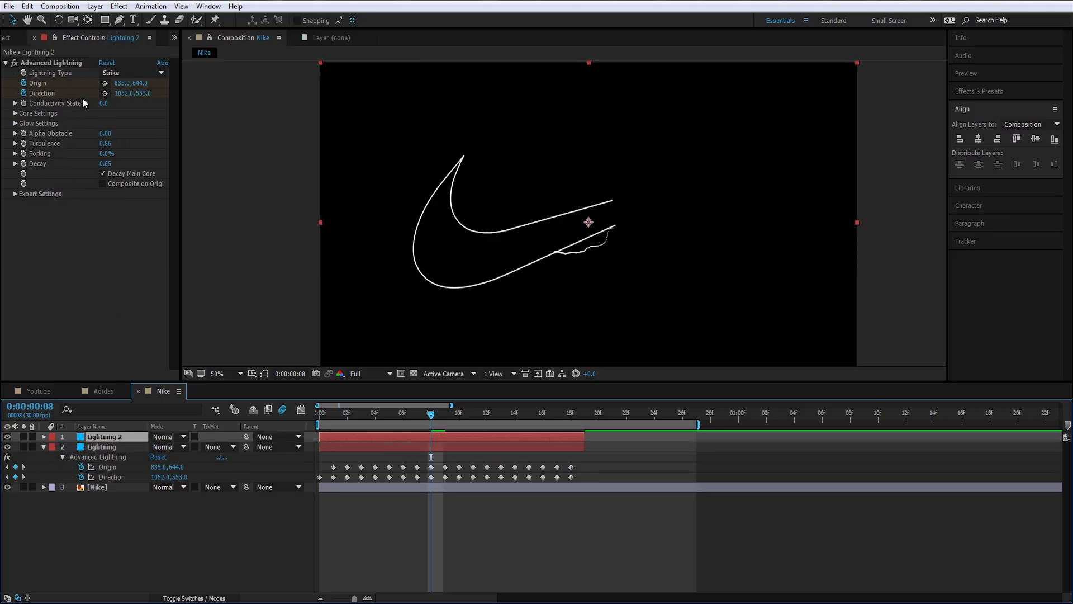
click(419, 446)
click(423, 437)
On Lightning 2, set the Conductivity State to 11.4, Forking to 71%, Decay to 0.80 and Core Radius to 5.0.
drag(102, 103, 161, 102)
drag(104, 155, 121, 173)
click(16, 113)
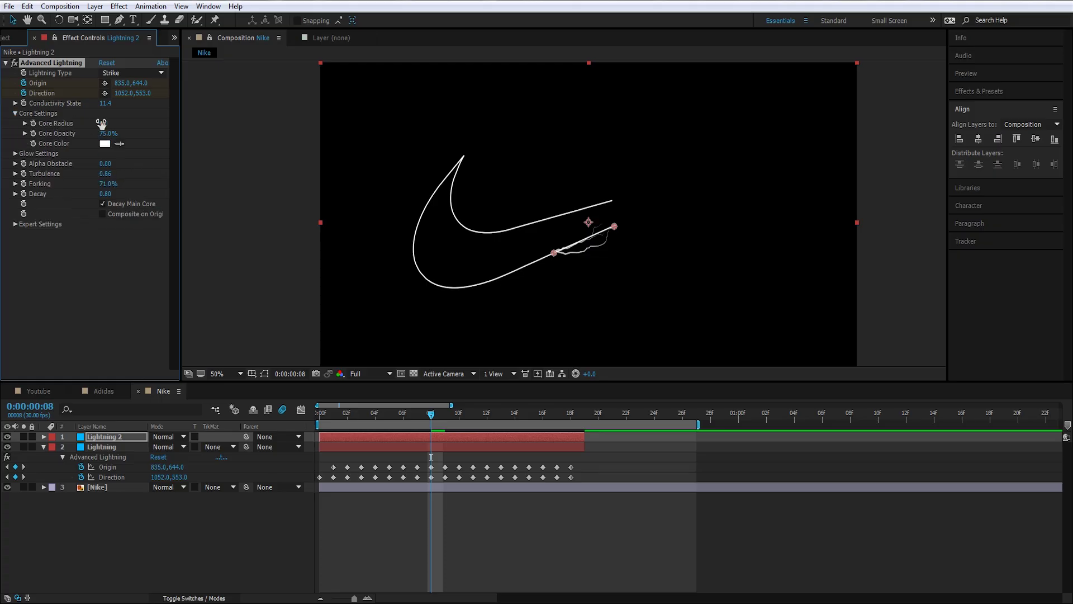
drag(108, 123, 153, 130)
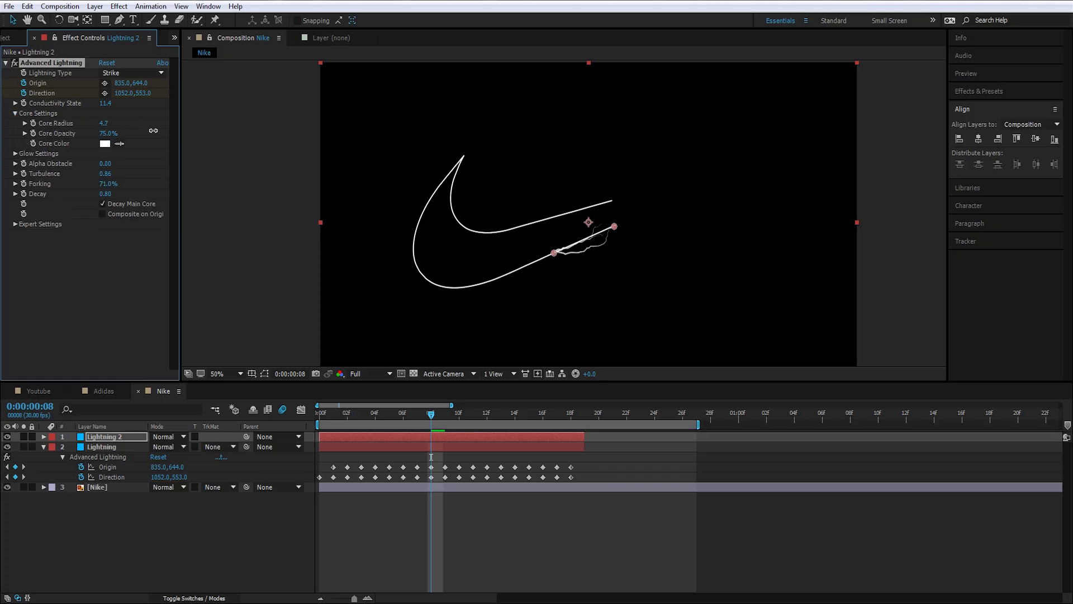
click(434, 512)
Check the doubled lightning at 0:00:00:11 and change Lightning 2's Lightning Type to Breaking.
mouse_move(420, 416)
mouse_down()
mouse_move(346, 420)
mouse_move(571, 415)
mouse_move(307, 426)
mouse_move(580, 423)
mouse_move(449, 429)
mouse_move(550, 426)
mouse_move(540, 416)
mouse_move(341, 430)
mouse_move(535, 415)
mouse_move(366, 425)
mouse_move(431, 413)
mouse_move(550, 414)
mouse_move(374, 433)
mouse_move(475, 427)
mouse_up()
click(121, 437)
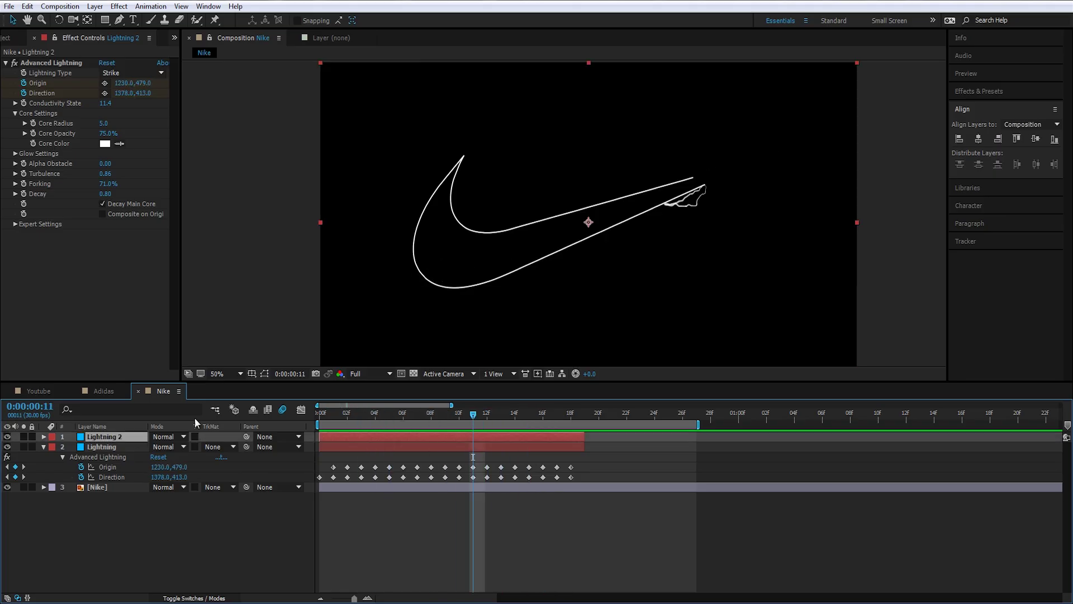
click(125, 73)
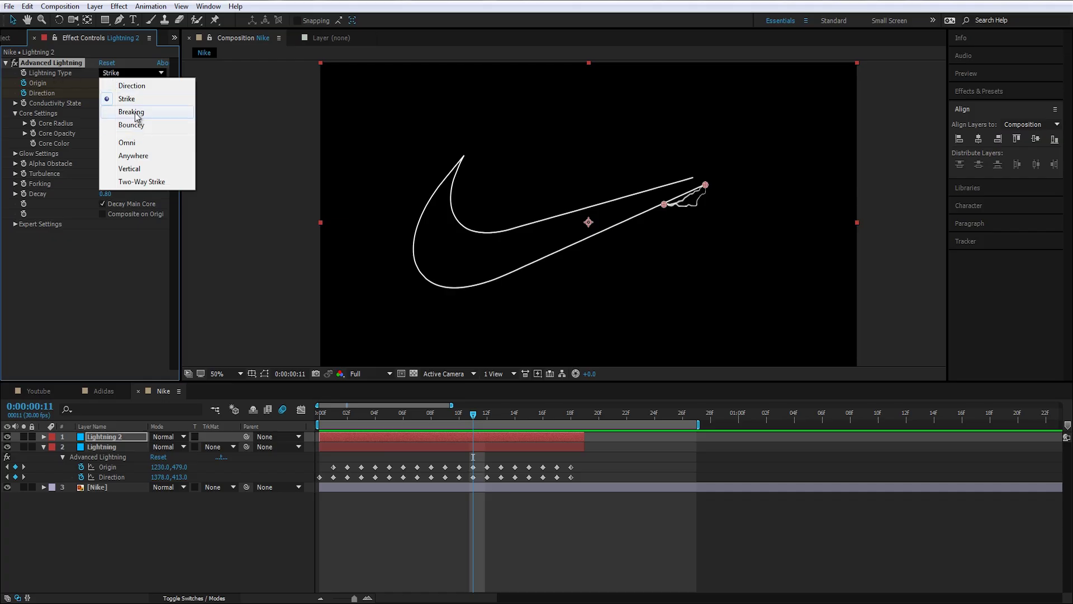
click(139, 116)
mouse_move(473, 414)
mouse_down()
mouse_move(340, 425)
mouse_move(396, 415)
mouse_move(478, 424)
mouse_up()
Pre-compose the Lightning and Lightning 2 layers into a new composition named Lightning.
click(102, 447)
click(124, 488)
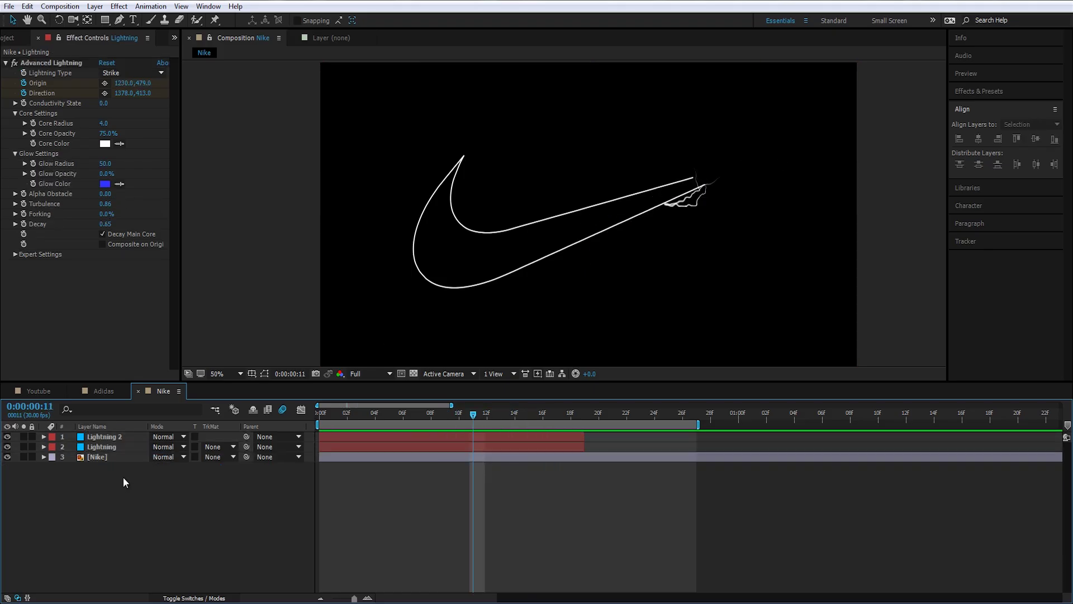
click(116, 449)
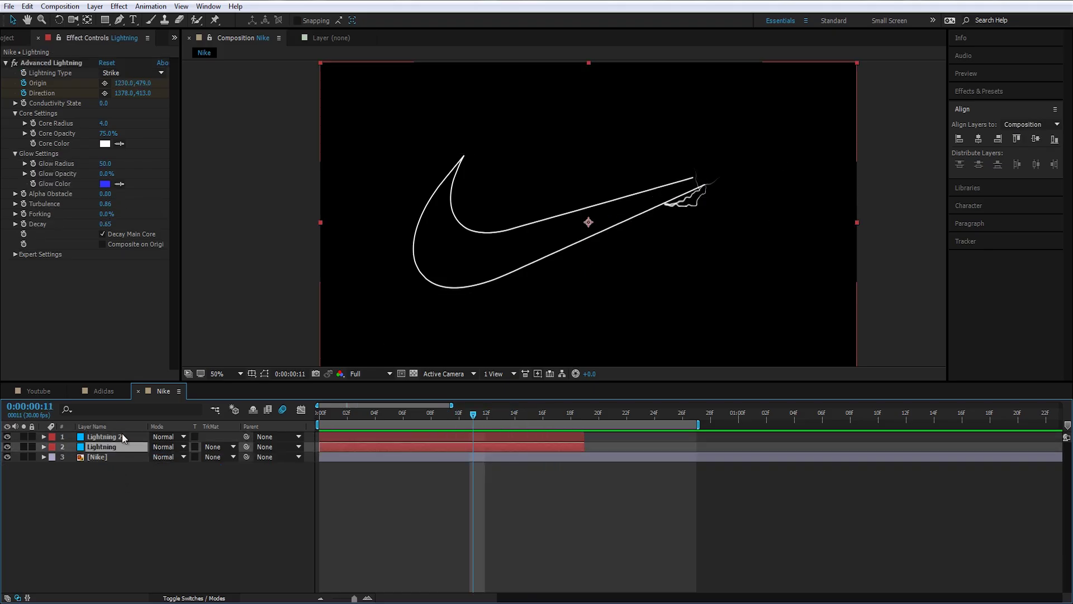
ctrl+click(122, 435)
key(ctrl+shift+c)
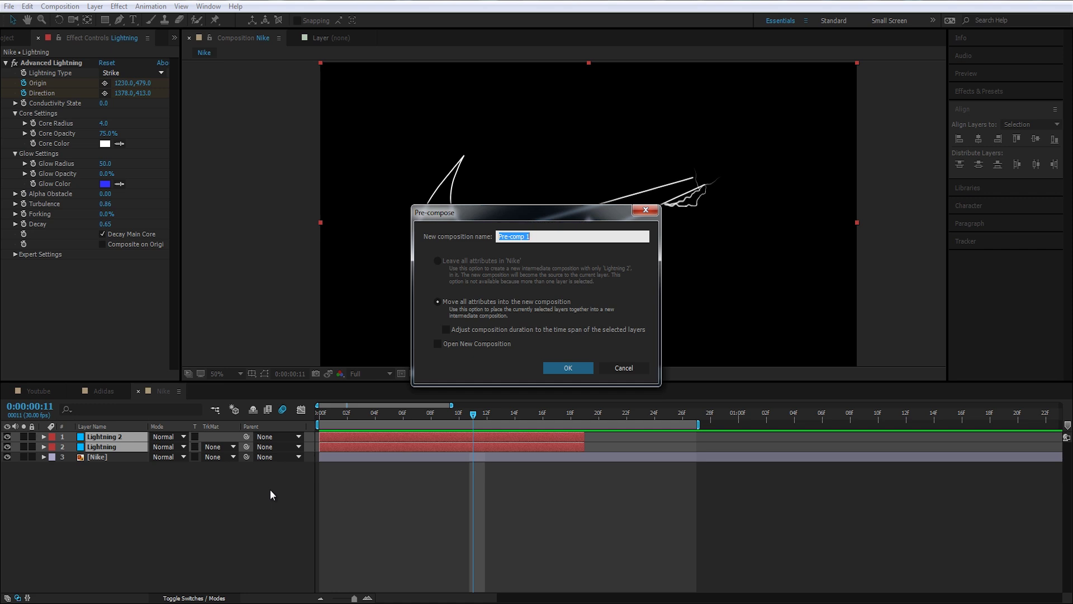
text(C)
key(Return)
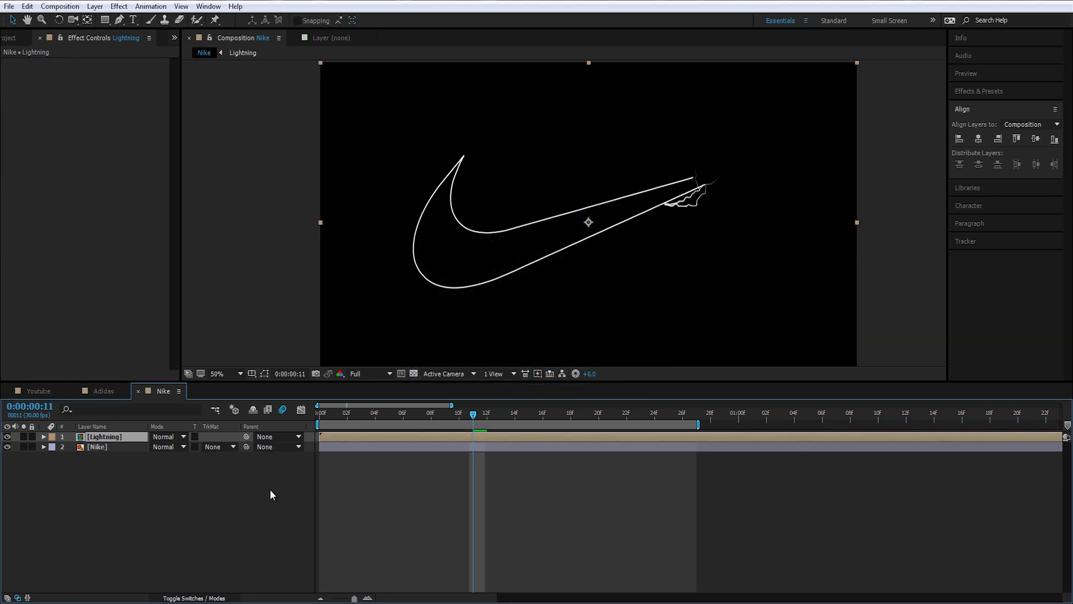
Apply the Glow effect to the Lightning pre-comp and view it soloed at 0:00:00:07.
key(Return)
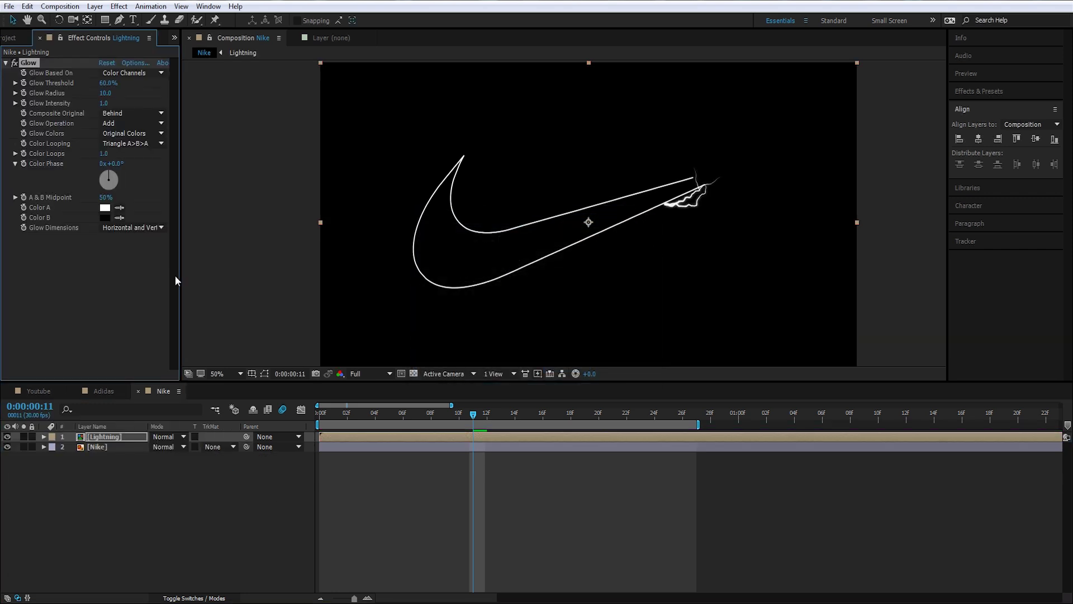
mouse_move(419, 421)
mouse_down()
mouse_move(438, 423)
mouse_move(398, 432)
mouse_move(417, 424)
mouse_up()
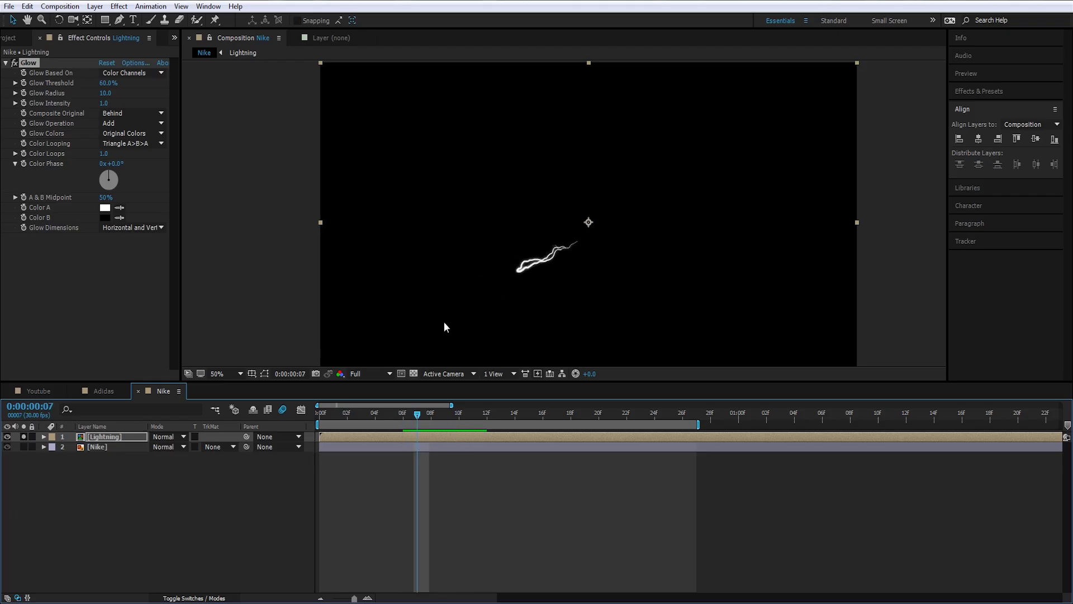
Set Glow's threshold to 45.1% and radius to 7.0, and add a duplicate Glow with radius 48.0 and intensity 0.3.
scroll(536, 273, up, 2)
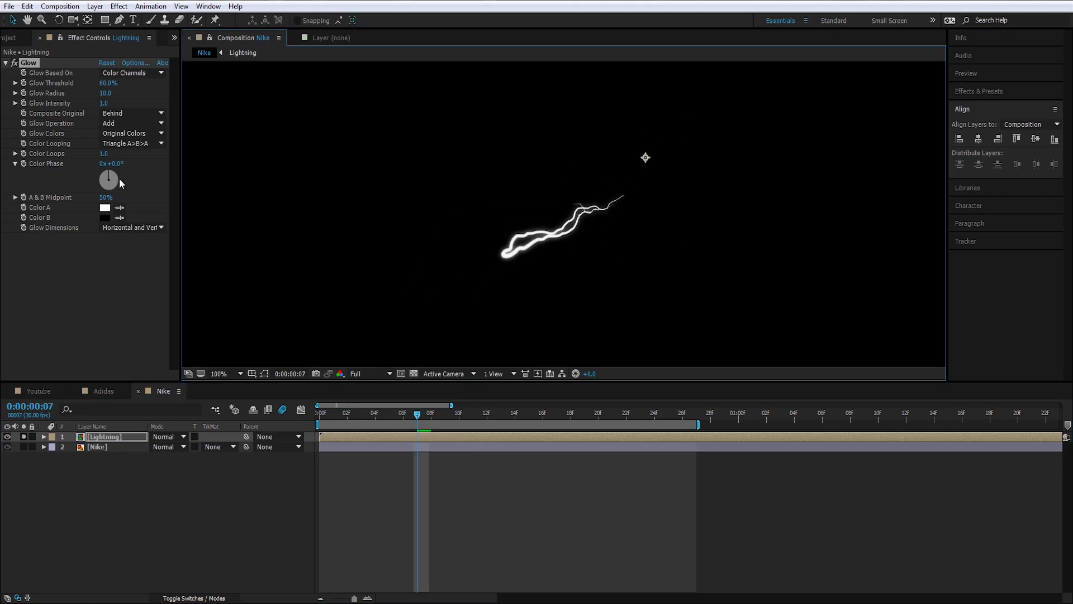
mouse_move(105, 106)
mouse_down()
mouse_move(87, 106)
mouse_move(104, 105)
mouse_move(106, 93)
mouse_up()
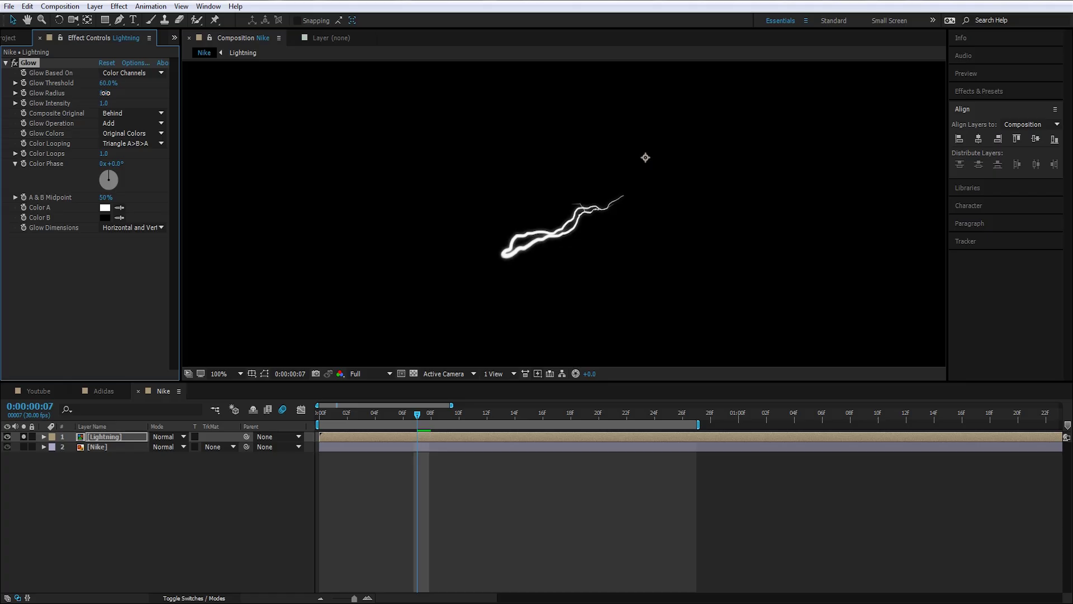
key(ctrl+d)
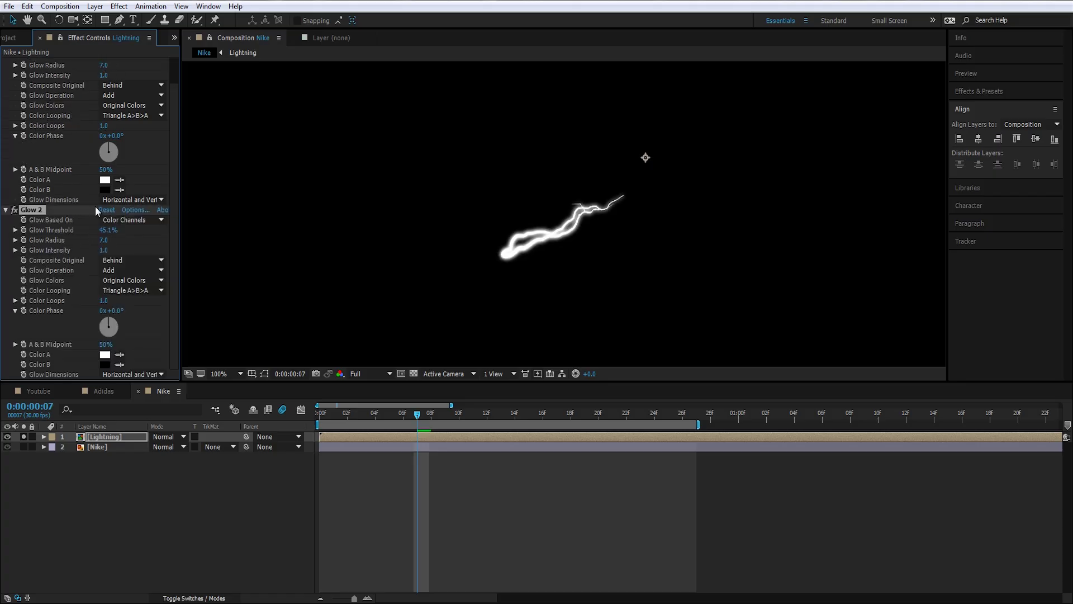
drag(105, 242, 128, 244)
drag(105, 251, 72, 260)
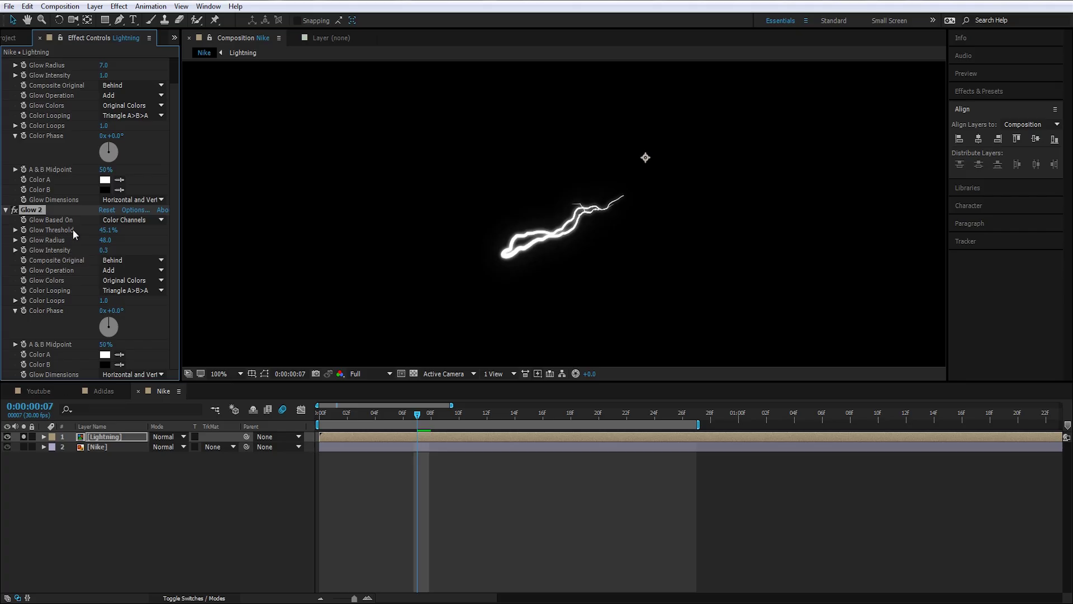
Duplicate Glow 2 and set the third glow's radius to 65.0 and intensity to 0.1.
key(ctrl+d)
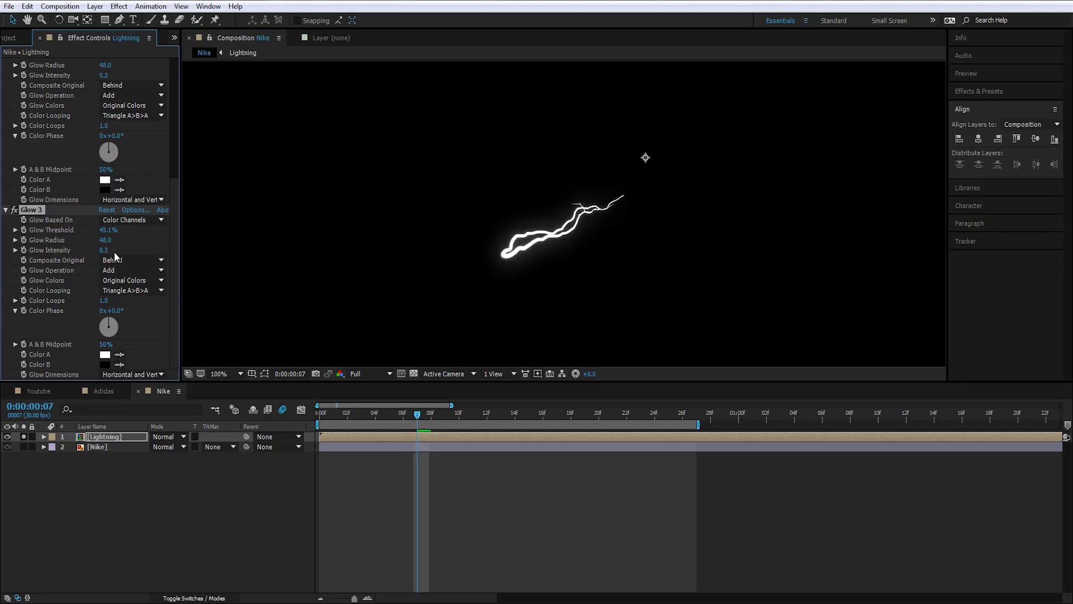
drag(103, 250, 147, 239)
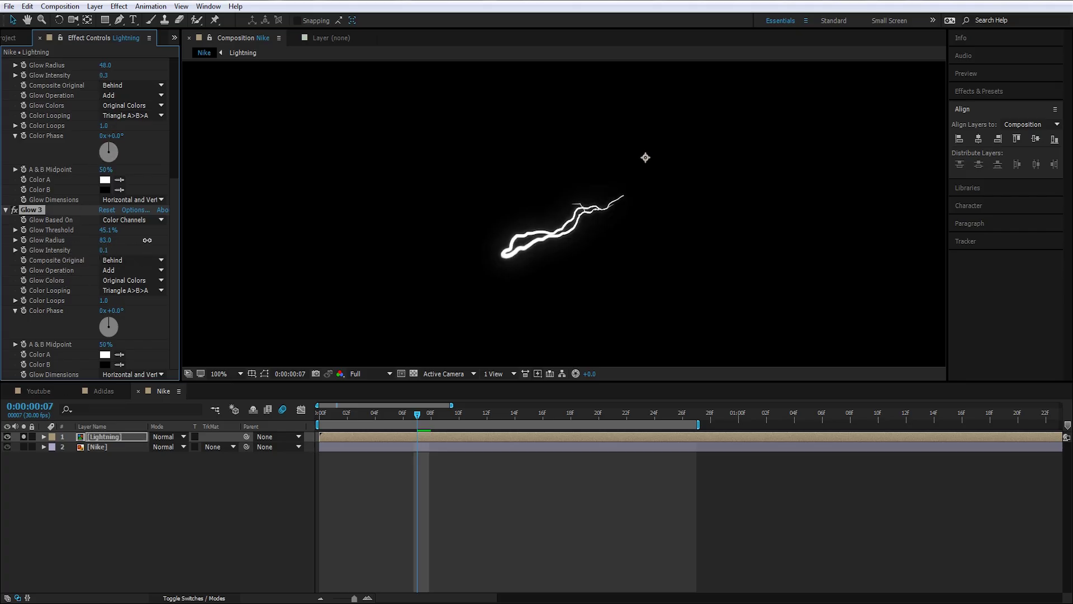
drag(229, 243, 274, 246)
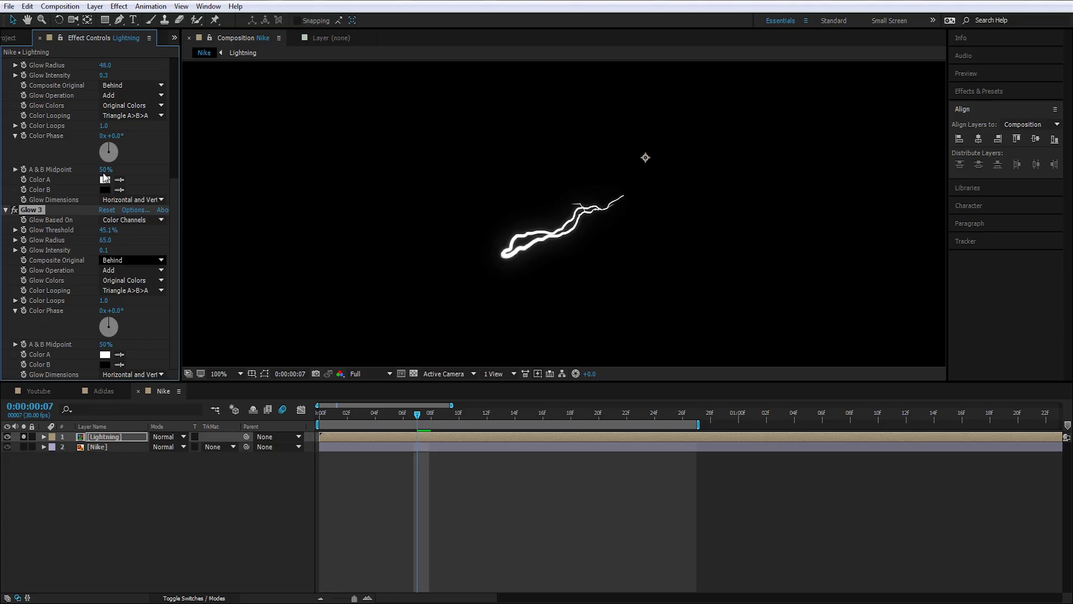
Lower the Glow Intensity of both Glow and Glow 2 to 0.2 and inspect the bolt up close.
scroll(105, 108, up, 7)
drag(103, 86, 99, 87)
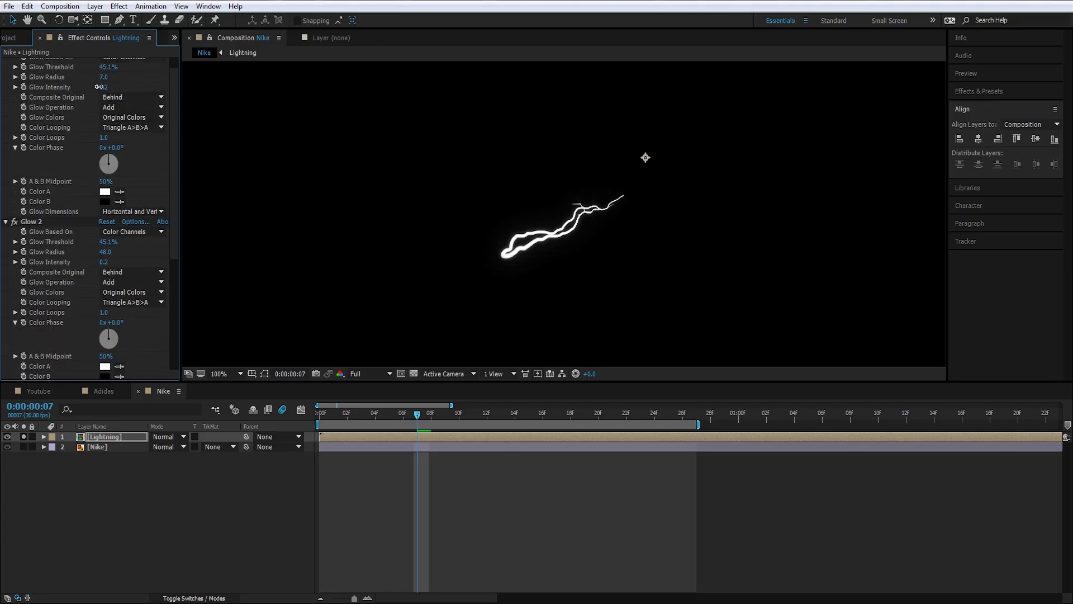
mouse_move(562, 289)
mouse_down()
mouse_move(537, 234)
mouse_move(554, 286)
mouse_up()
scroll(537, 234, up, 1)
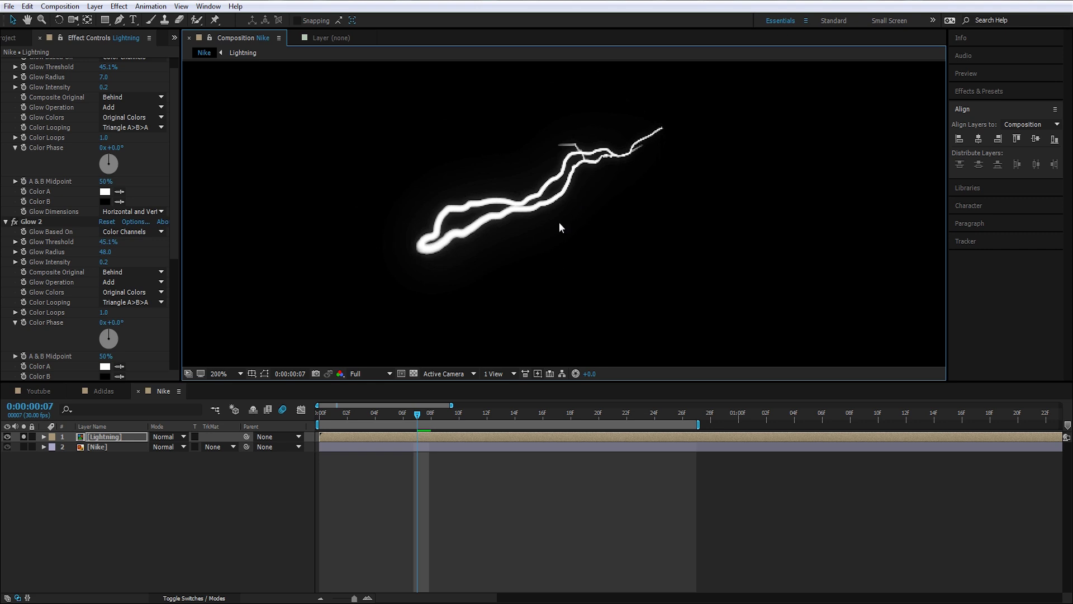
scroll(559, 222, down, 1)
drag(540, 227, 579, 233)
Switch the project color depth to 32 bpc and examine the lightning's glow falloff up close.
click(9, 37)
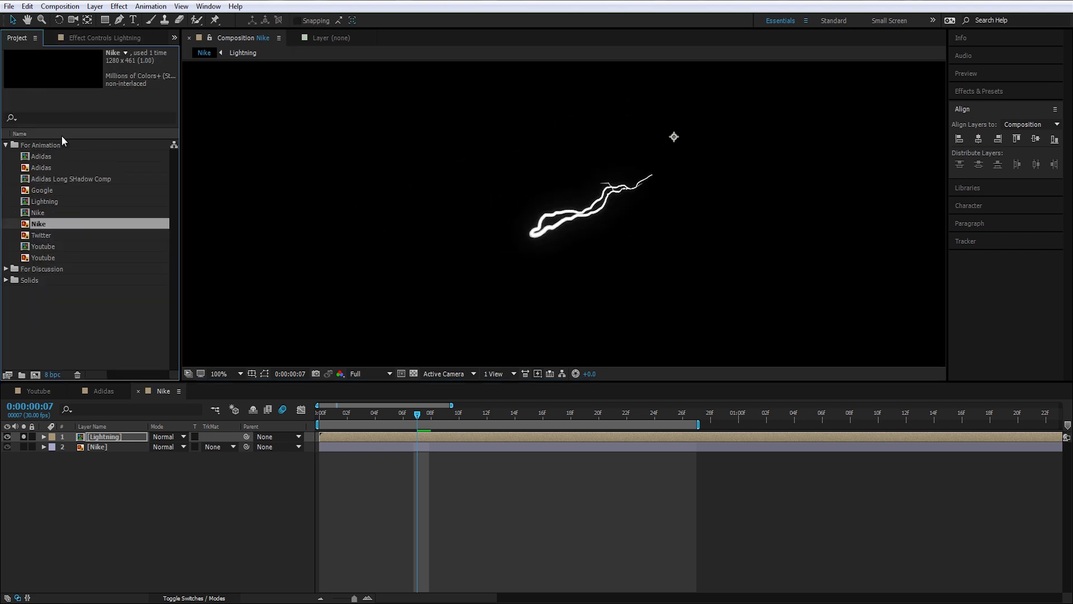
alt+click(56, 376)
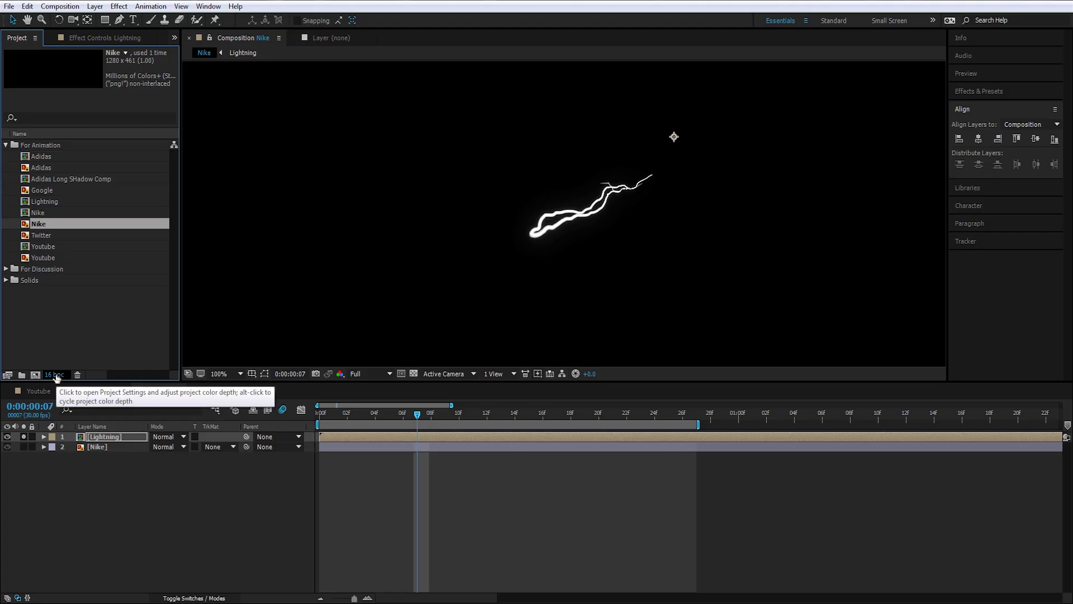
alt+click(56, 376)
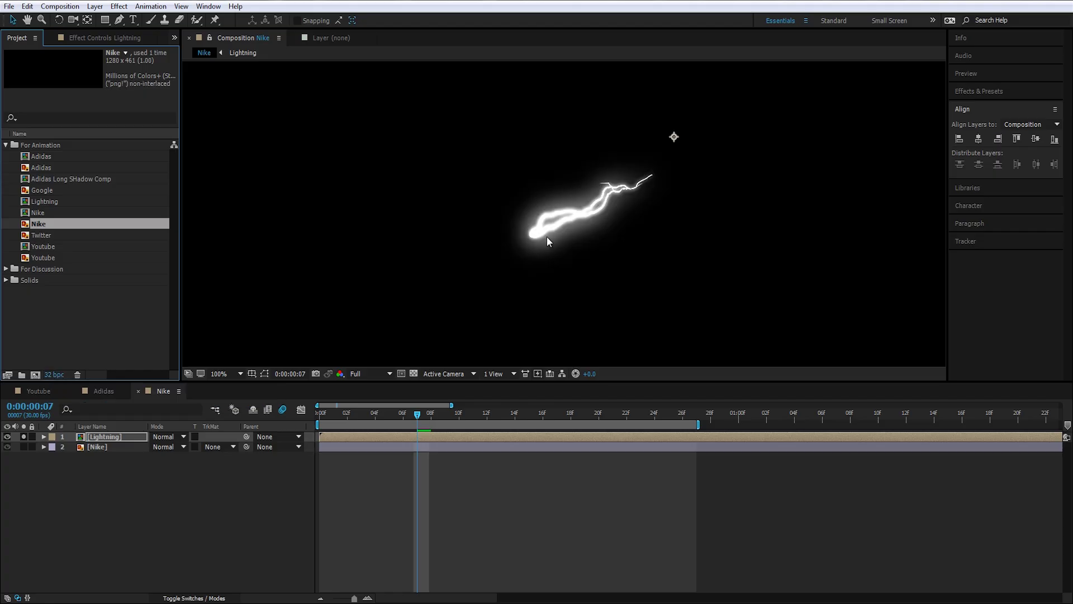
drag(547, 237, 455, 285)
scroll(455, 285, up, 1)
drag(351, 329, 472, 297)
scroll(561, 283, down, 1)
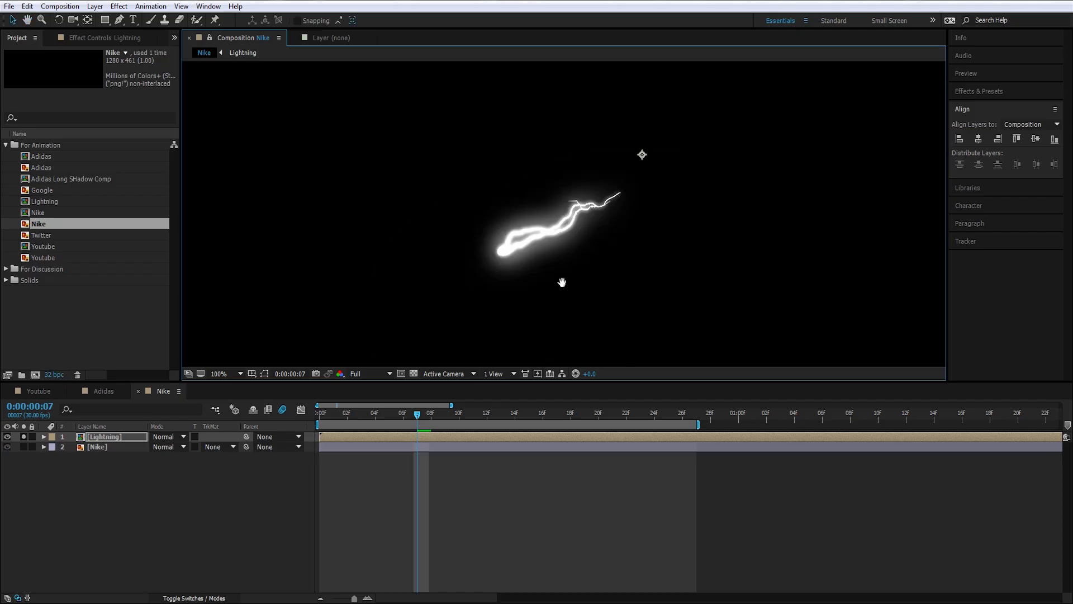
scroll(616, 214, up, 2)
scroll(616, 214, down, 1)
drag(602, 249, 634, 199)
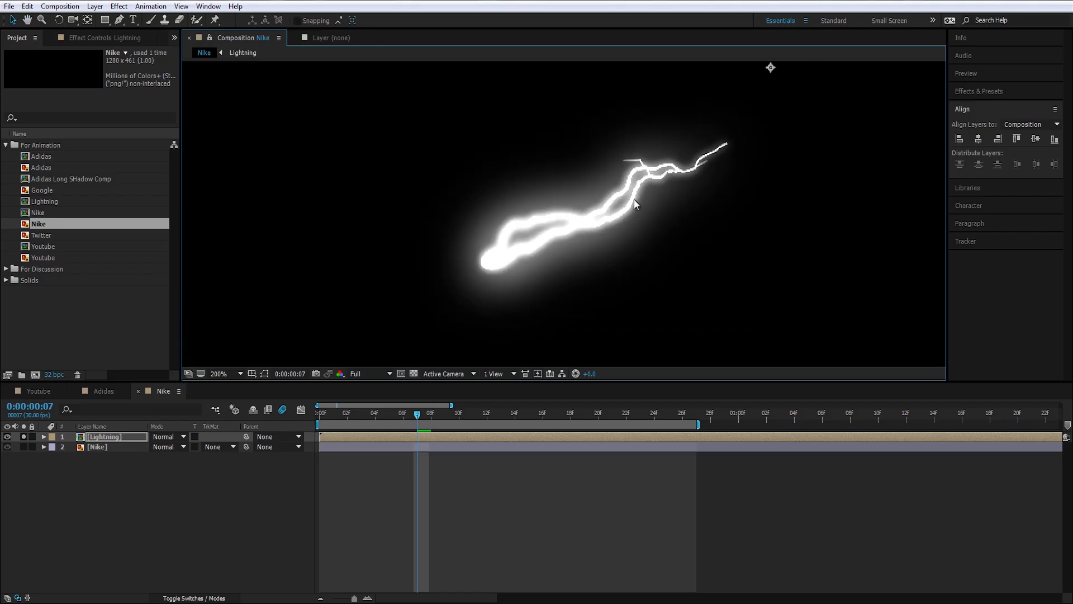
Reduce Glow 2's intensity to 0.1 and Glow 3's to 0.0, and unsolo the Lightning pre-comp.
click(104, 37)
scroll(116, 236, up, 1)
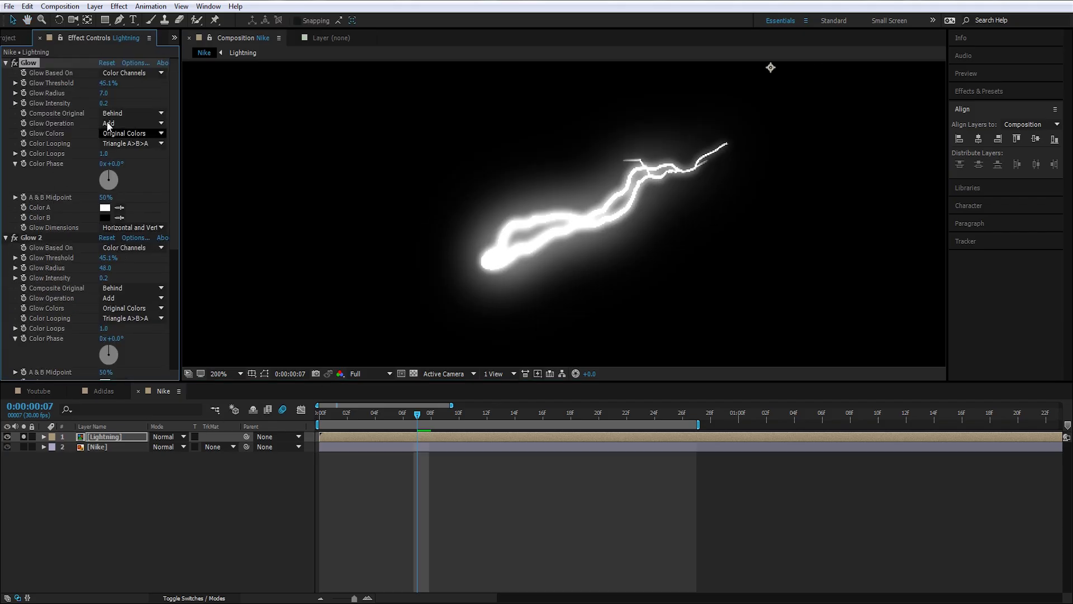
click(32, 238)
key(ctrl+d)
scroll(68, 303, down, 4)
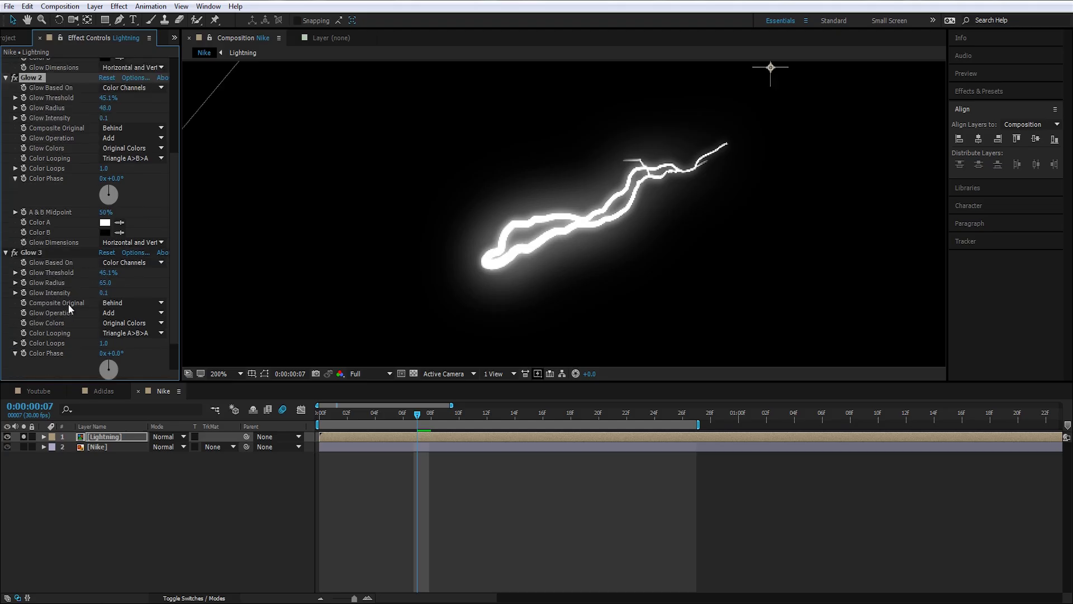
click(31, 210)
scroll(625, 197, down, 1)
drag(626, 197, 619, 223)
scroll(619, 227, down, 1)
click(24, 437)
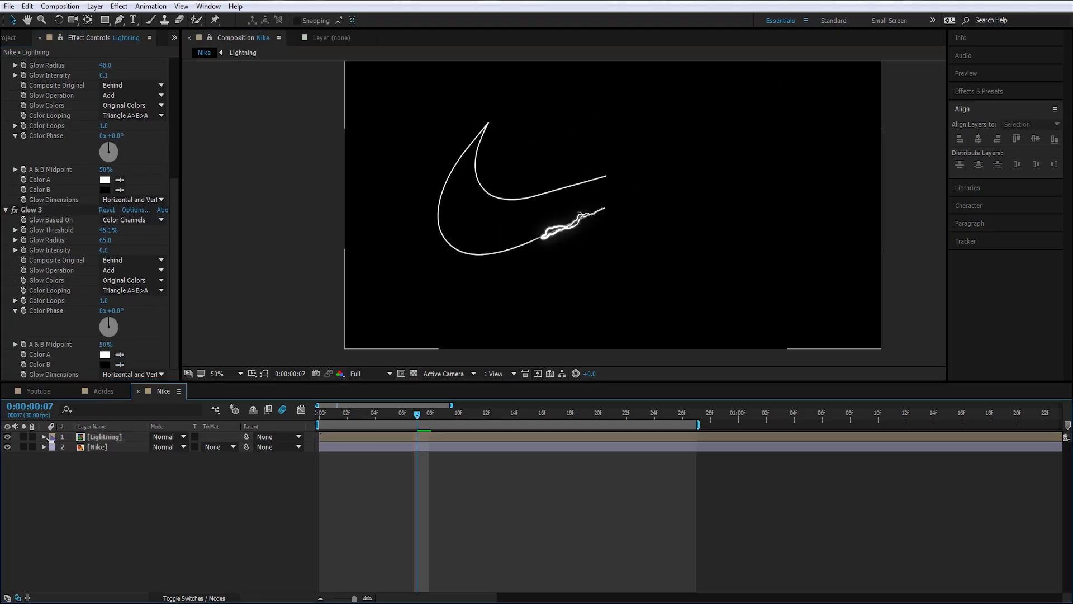
Play back the lightning outline animation and examine the swoosh outline at 0:00:00:12.
key(space)
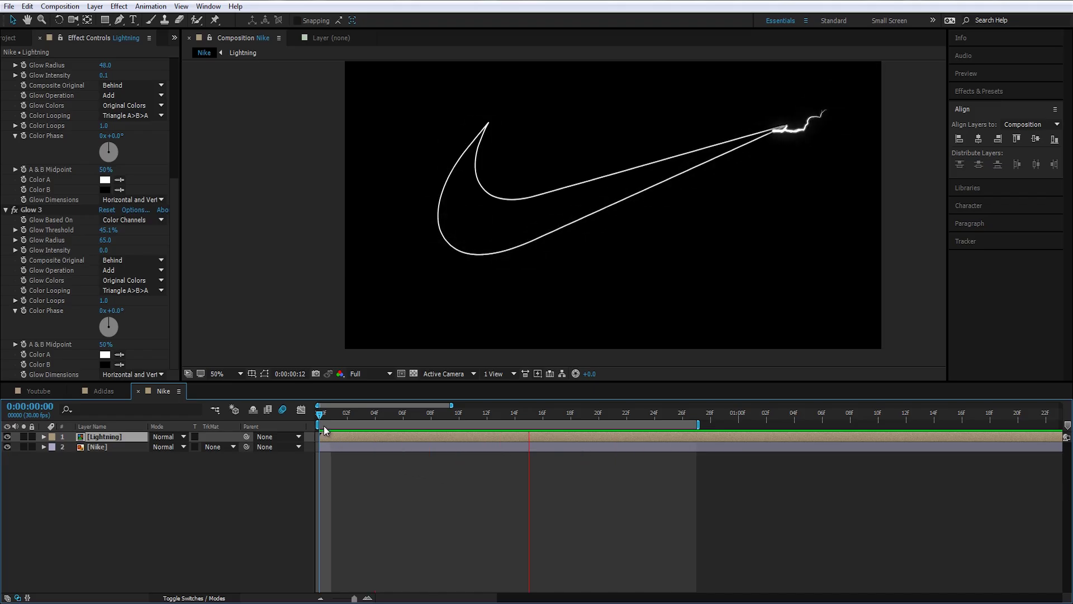
mouse_move(323, 425)
mouse_down()
mouse_move(562, 425)
mouse_move(425, 428)
mouse_move(461, 435)
mouse_move(417, 428)
mouse_move(501, 430)
mouse_move(333, 424)
mouse_move(489, 420)
mouse_up()
click(117, 447)
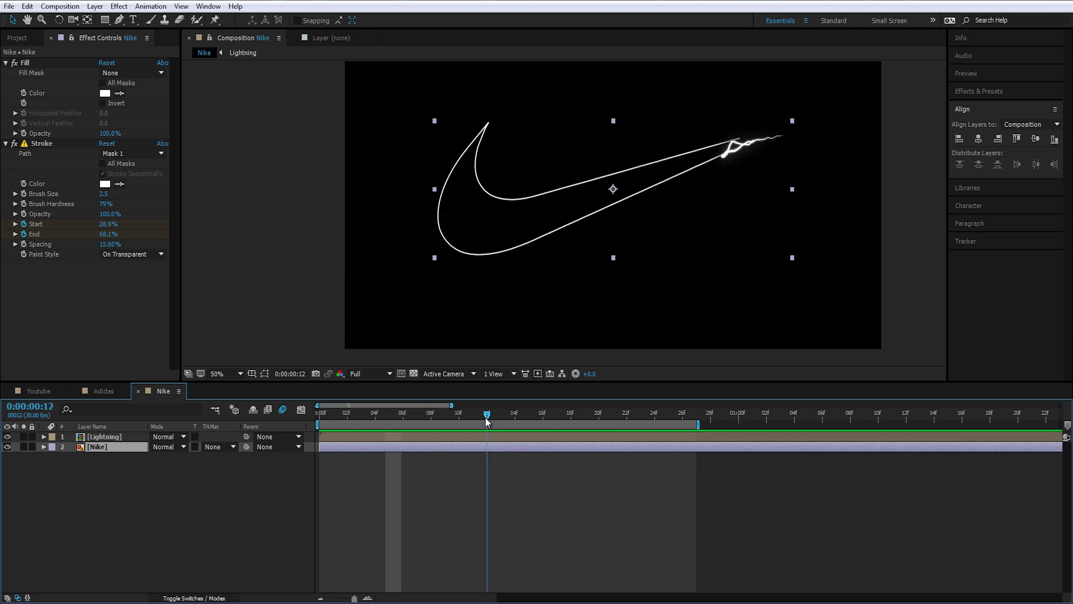
scroll(541, 254, up, 1)
drag(541, 253, 588, 323)
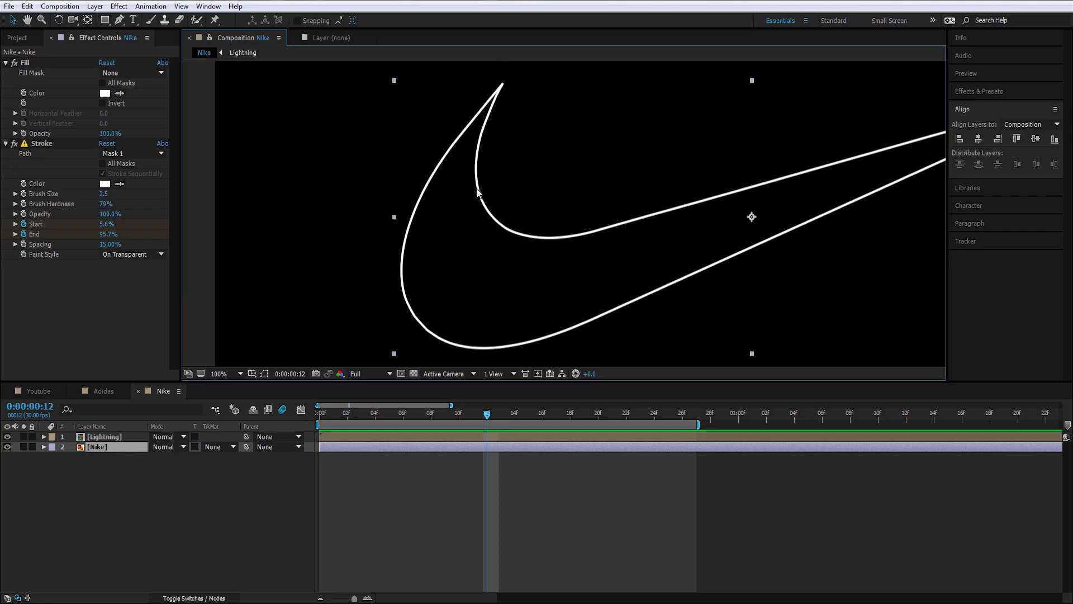
Duplicate the Nike layer and delete the Stroke effect and Mask 1 from the copy, leaving a solid white swoosh.
click(101, 438)
click(97, 447)
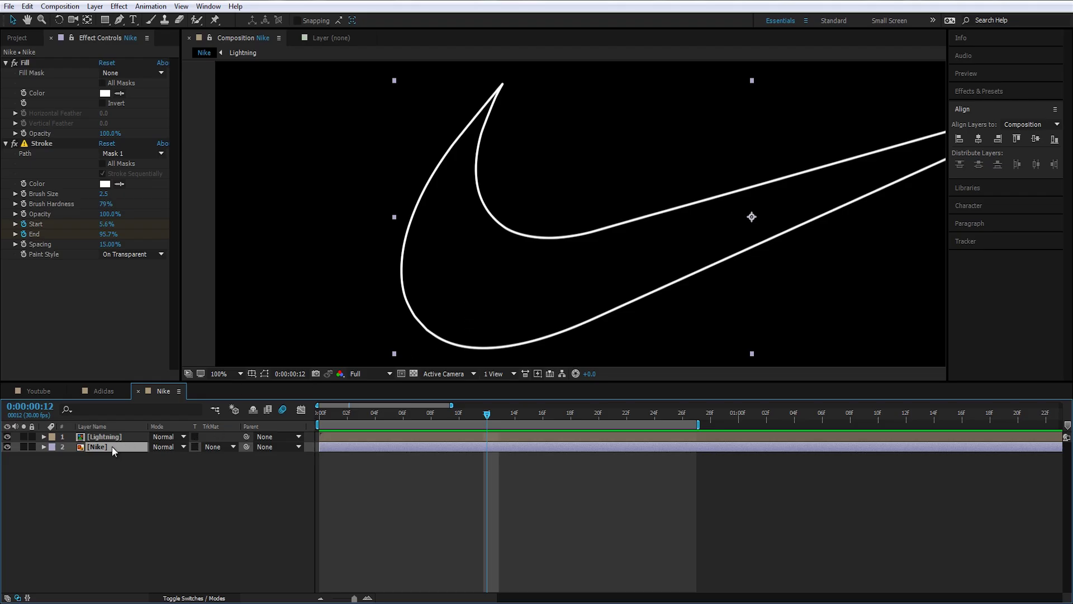
key(ctrl+d)
click(35, 143)
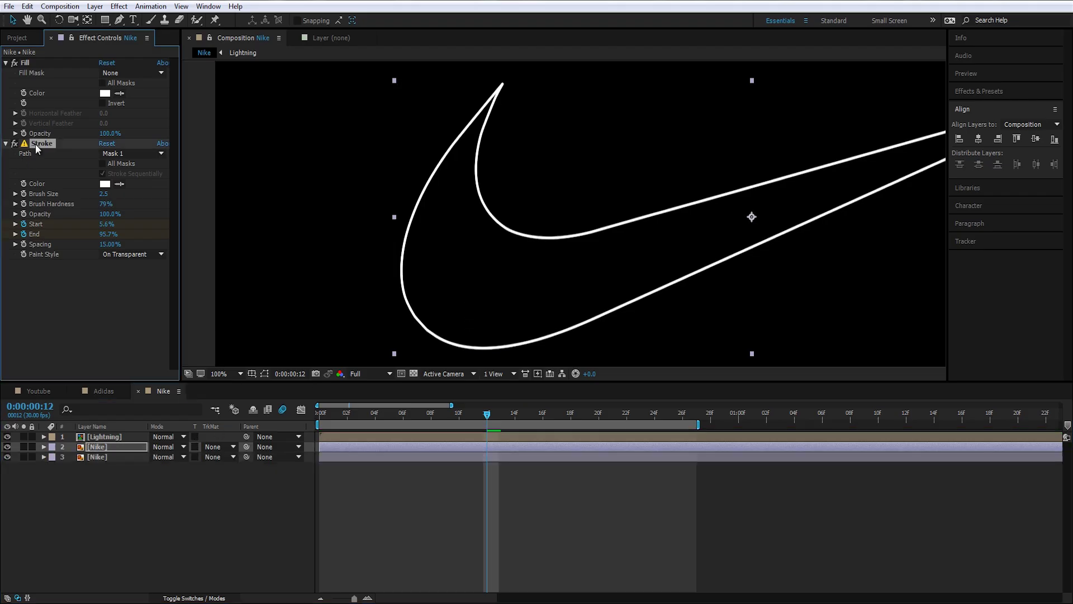
key(Delete)
key(m)
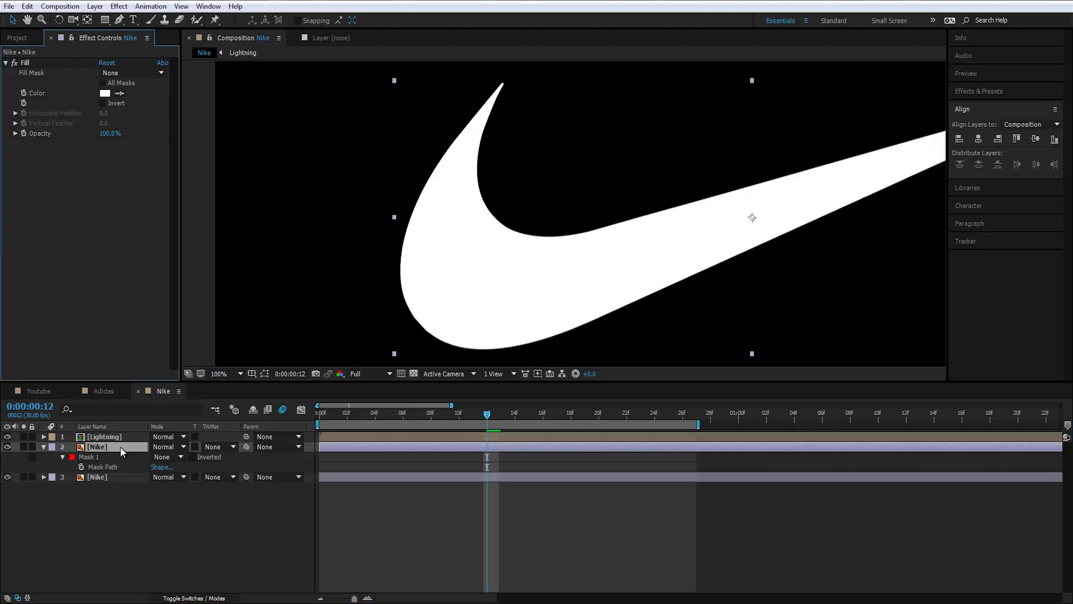
click(92, 456)
key(Delete)
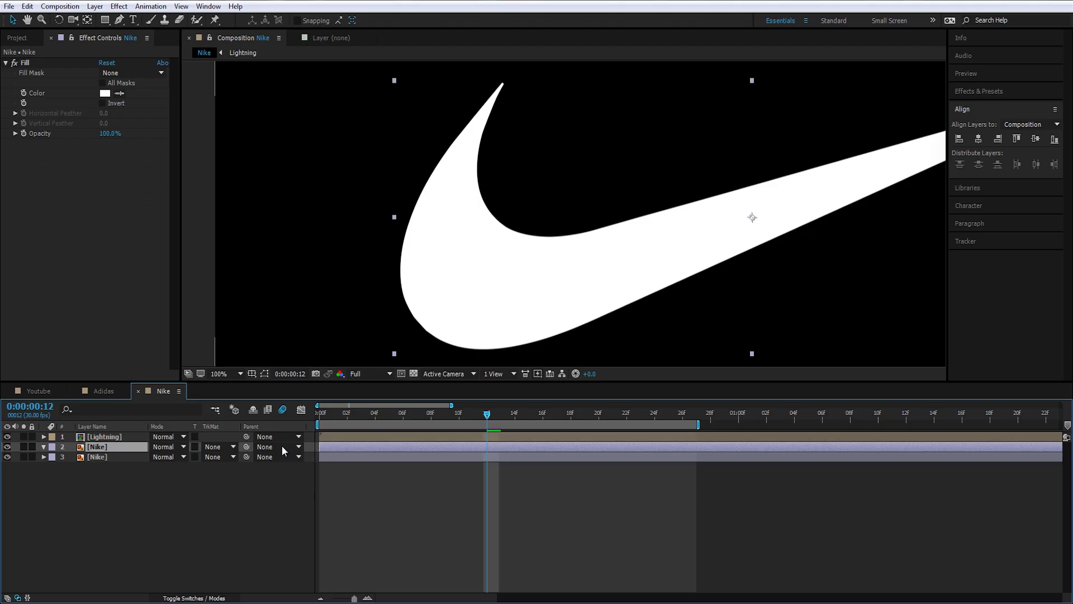
Hide the filled Nike copy and trim it to a single frame at 0:00:00:05.
key(ctrl+shift+a)
click(6, 448)
click(7, 447)
click(7, 448)
key(space)
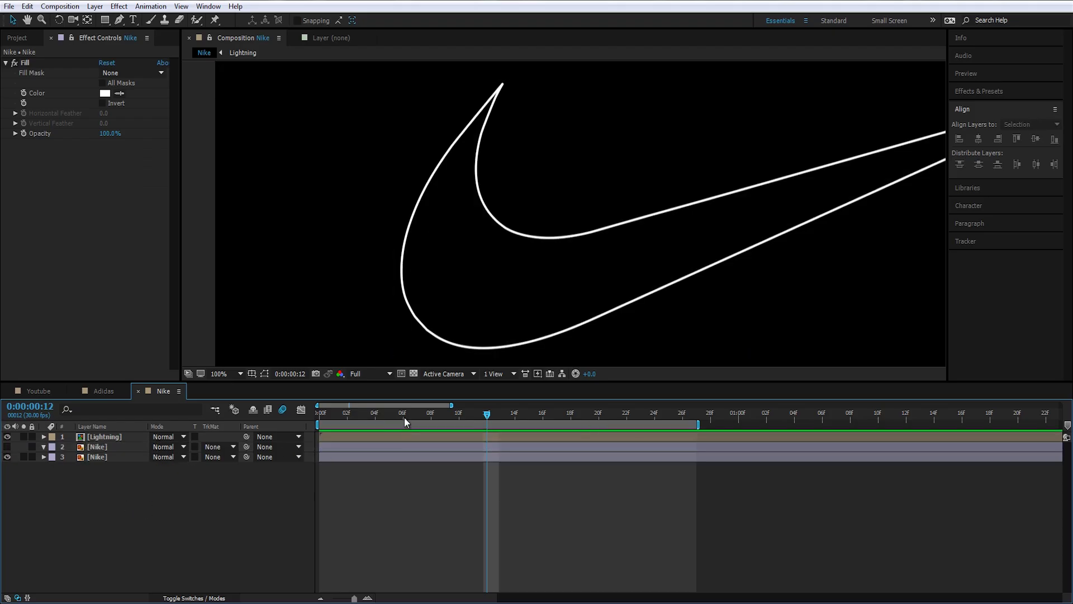
drag(319, 446, 474, 447)
key(alt+])
key(ctrl+z)
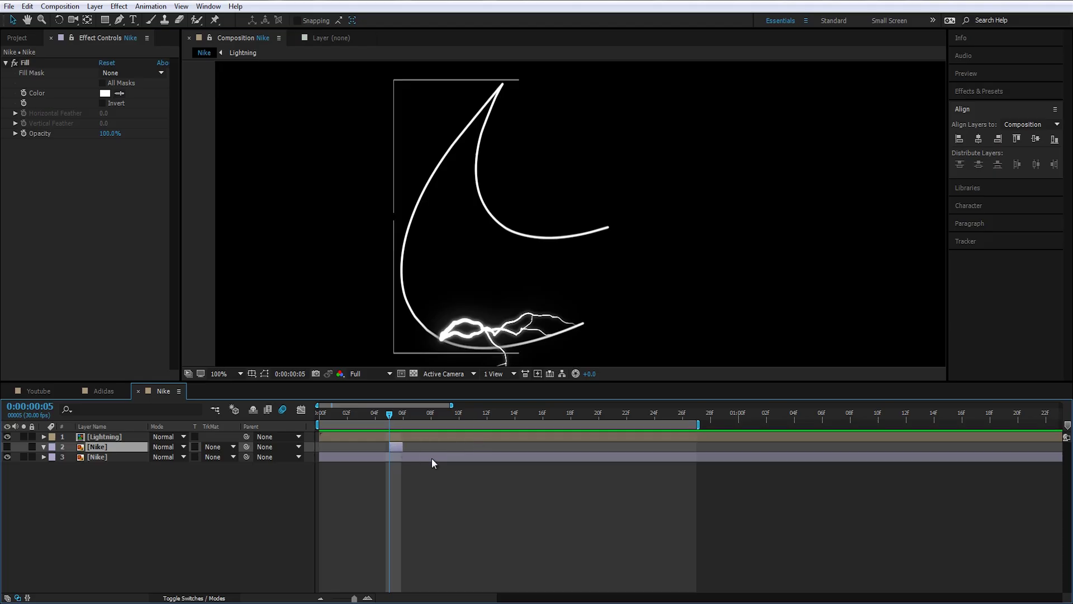
Duplicate the one-frame filled swoosh to frames 8 and 14, and extend another copy from 0:00:00:16 onward.
key(ctrl+d)
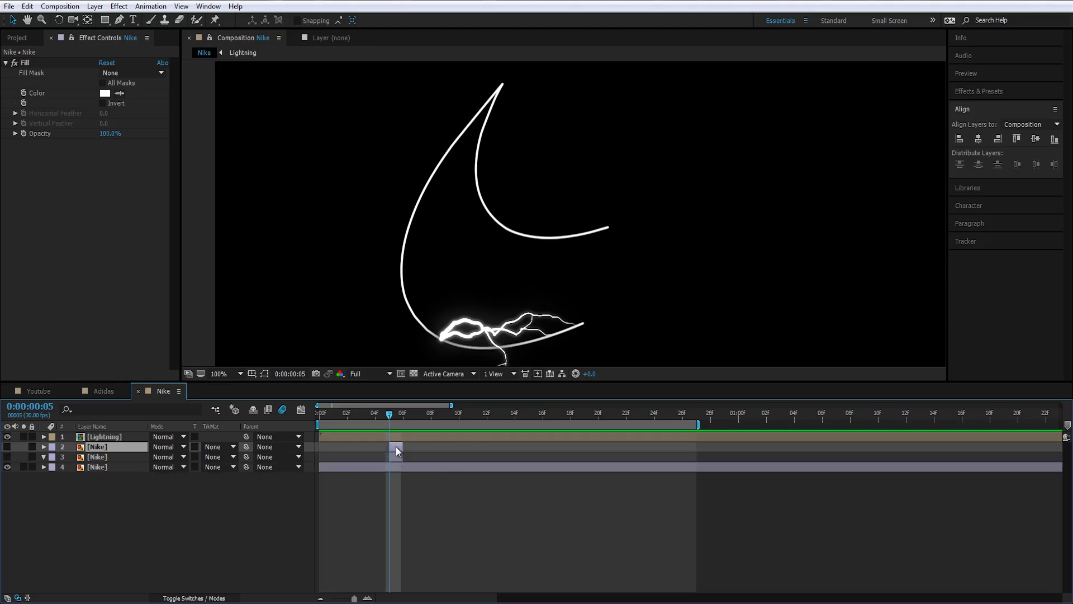
drag(396, 446, 521, 448)
key(ctrl+d)
key(ctrl+d)
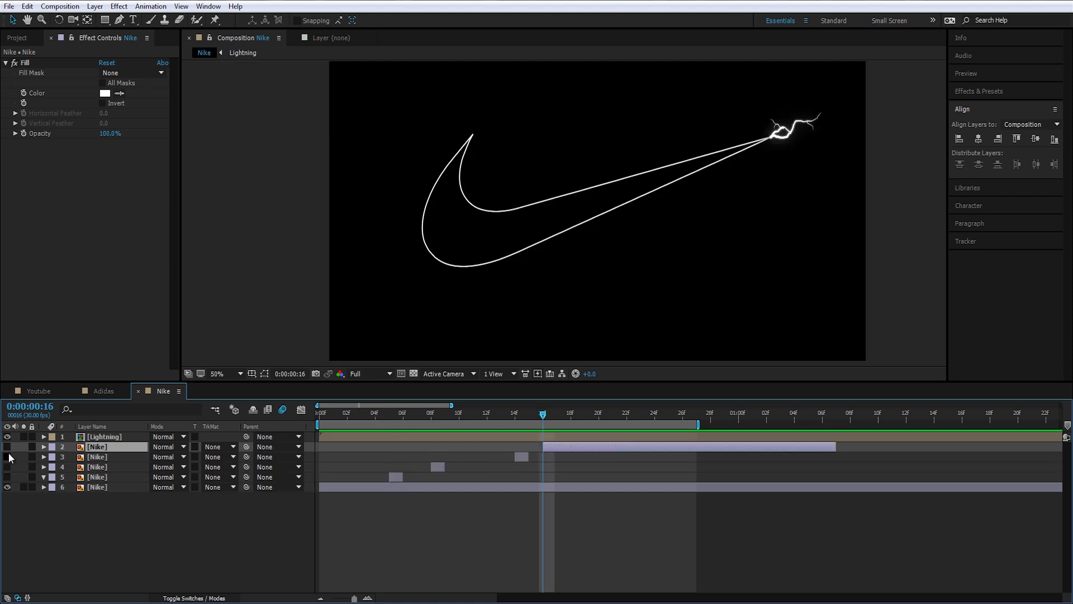
Make the filled Nike copies visible and move the third one-frame flash to 0:00:00:11.
key(space)
click(203, 531)
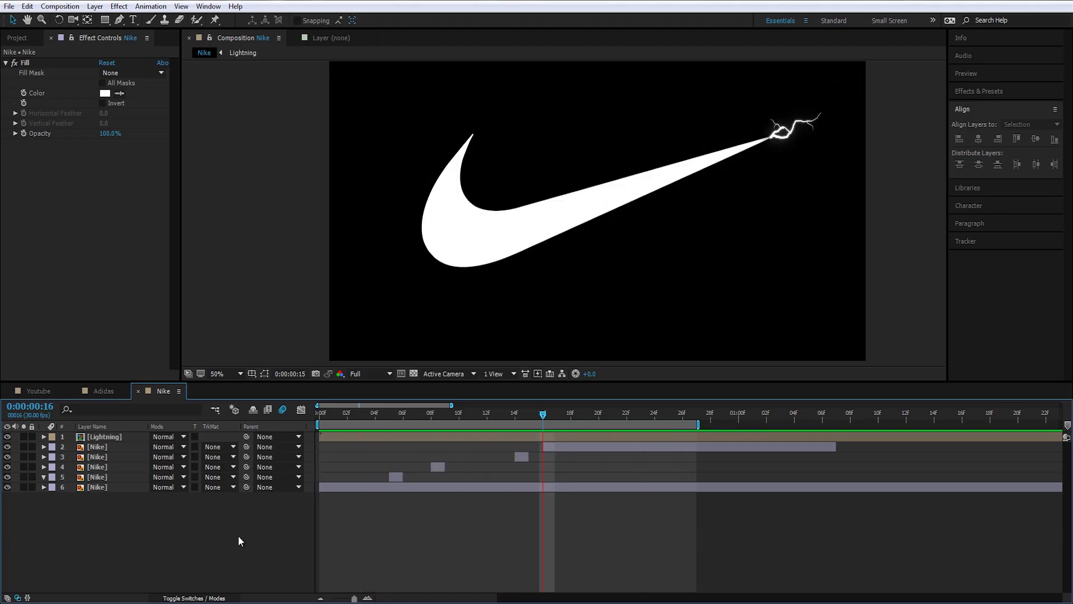
click(441, 427)
drag(440, 427, 368, 435)
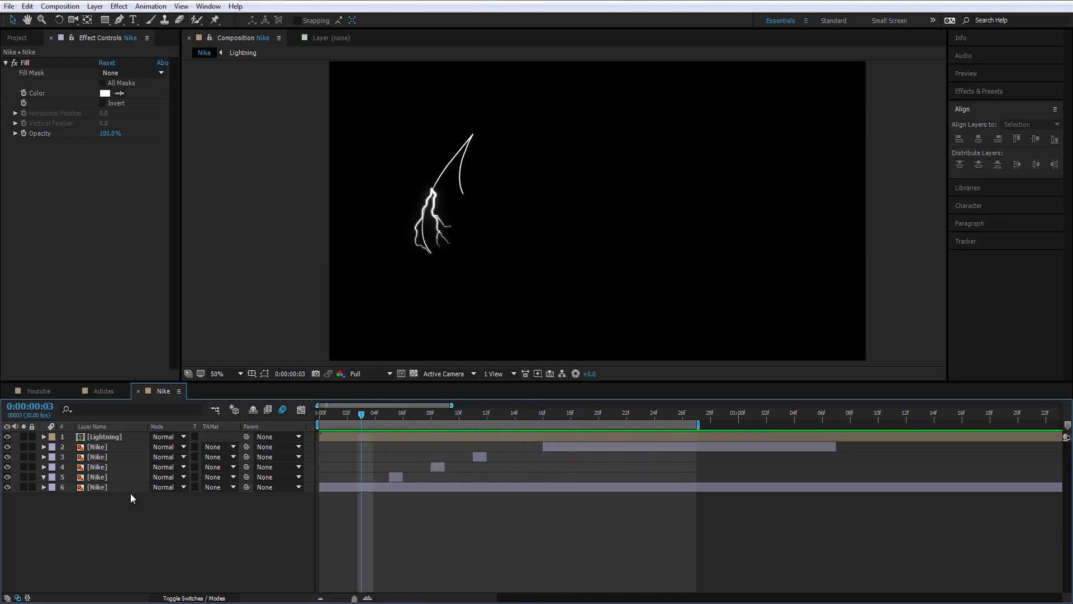
Rename the full-length stroked Nike layer as Outline.
click(114, 488)
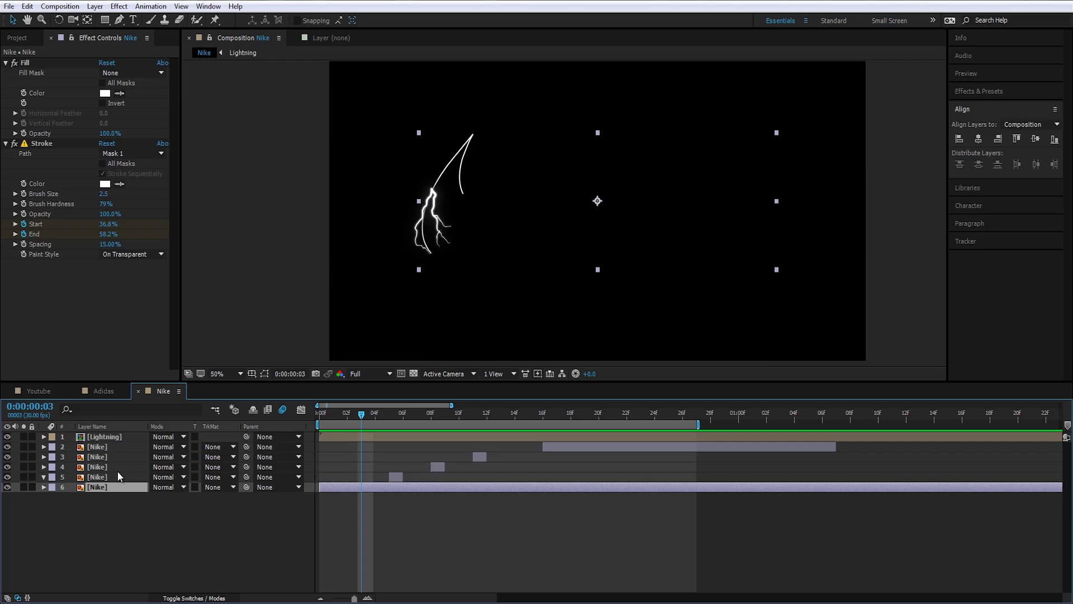
key(Return)
text(Outline)
key(Return)
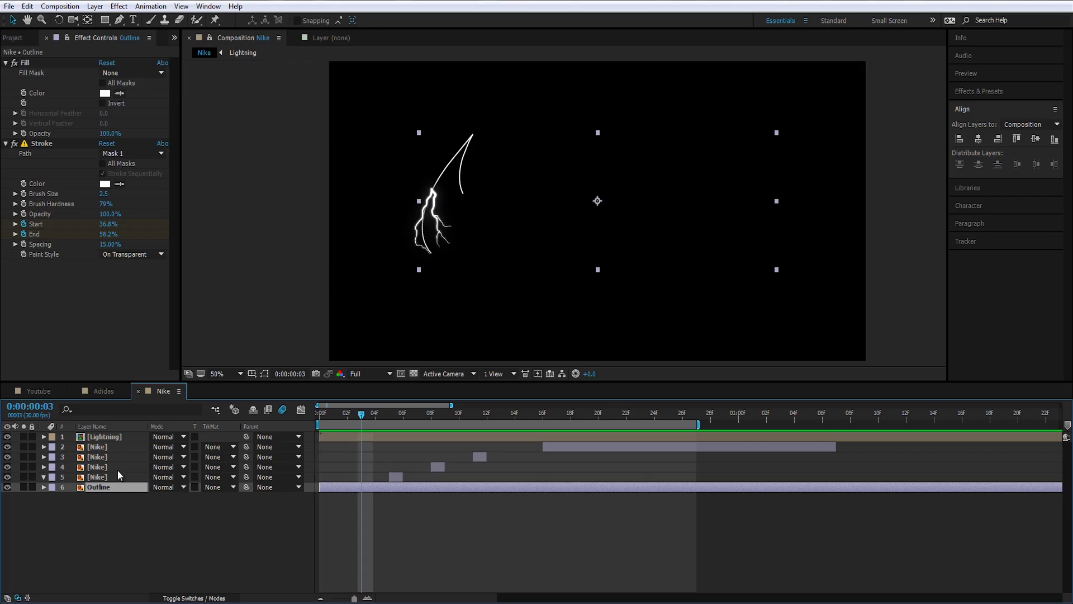
Apply the Turbulent Displace effect to the Outline layer and solo it for a closer view.
key(ctrl+space)
text(tur)
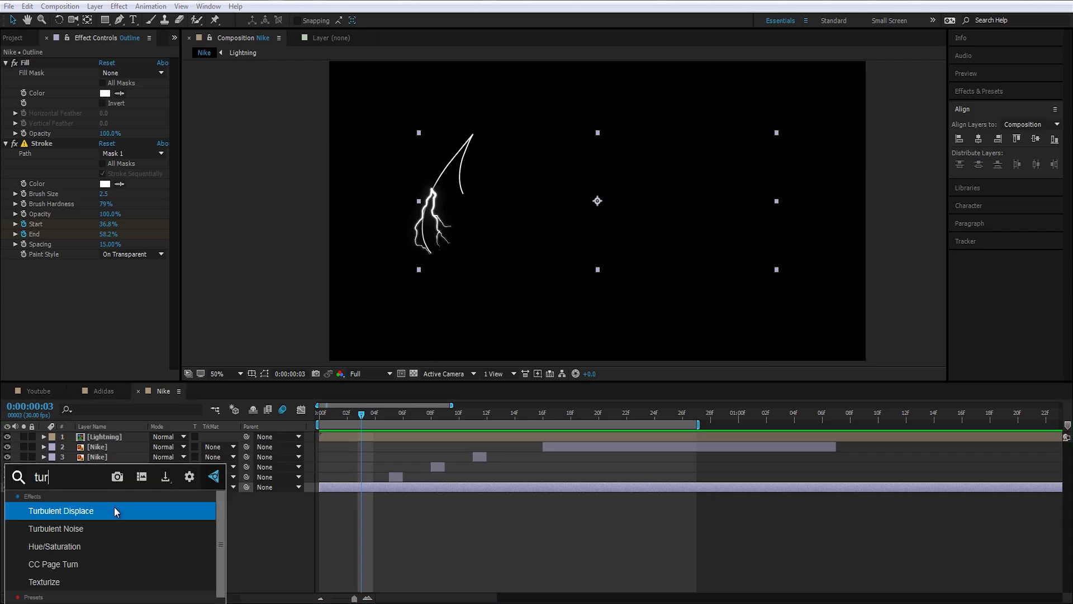
key(Return)
click(26, 487)
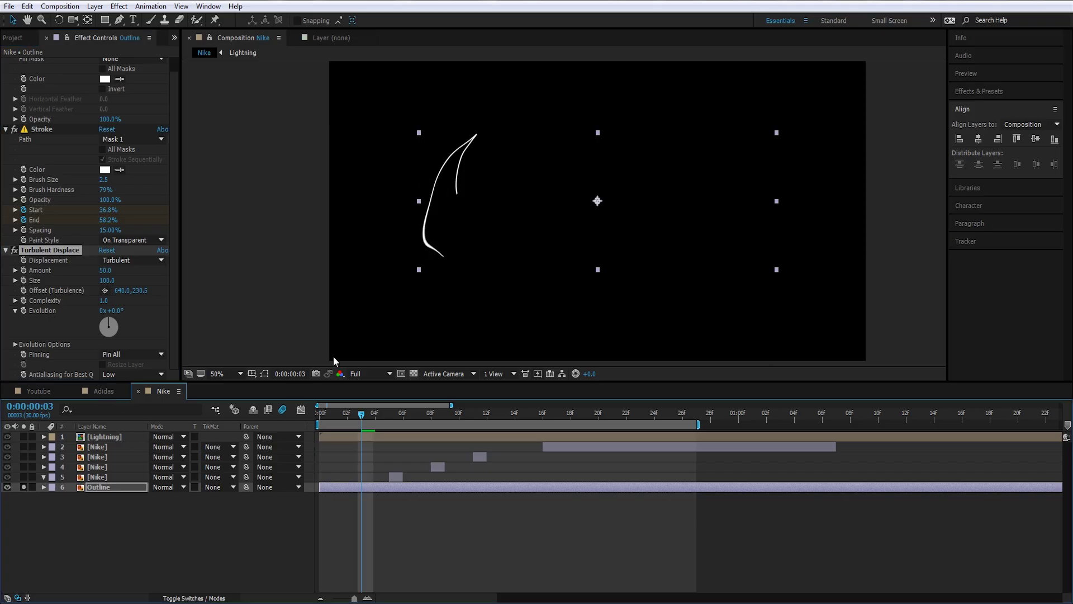
scroll(451, 220, up, 2)
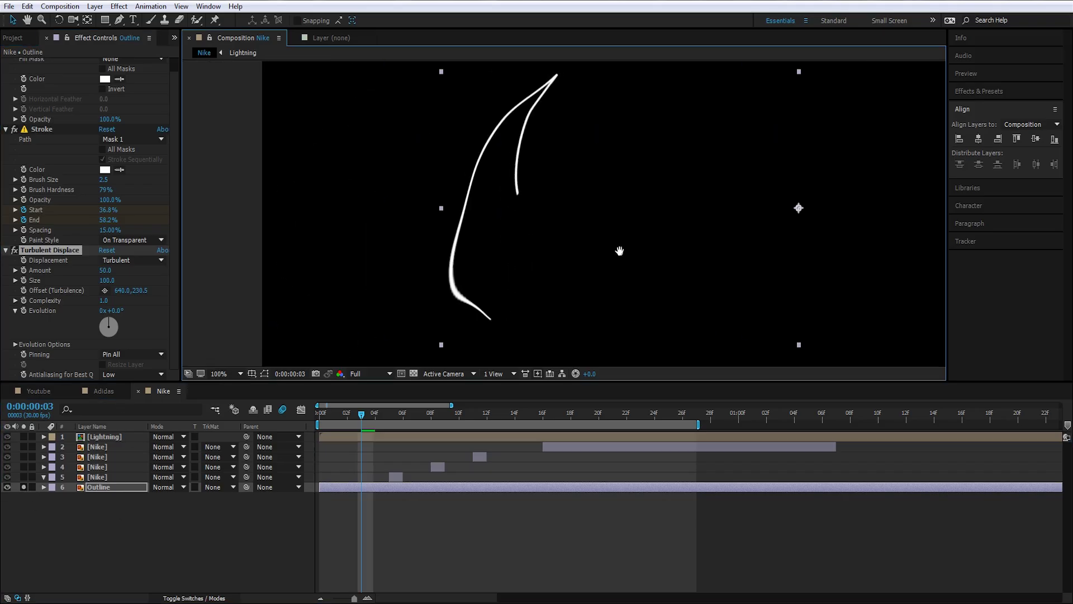
Set the Outline's Turbulent Displace size to 7 and its displacement type to Cross Displacement.
click(50, 253)
drag(104, 278, 65, 288)
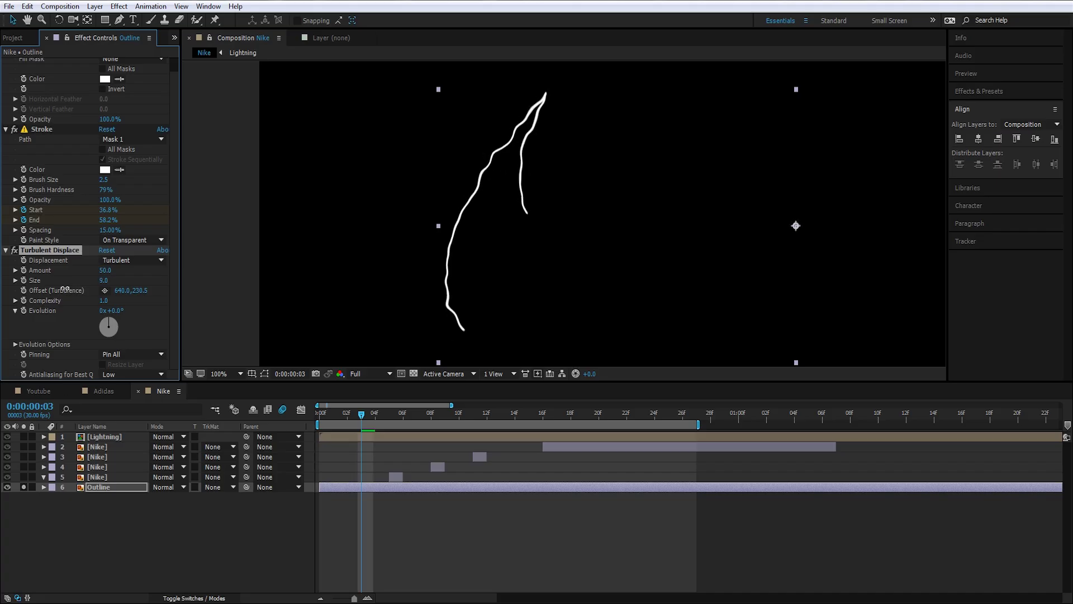
click(101, 279)
text(7)
click(127, 280)
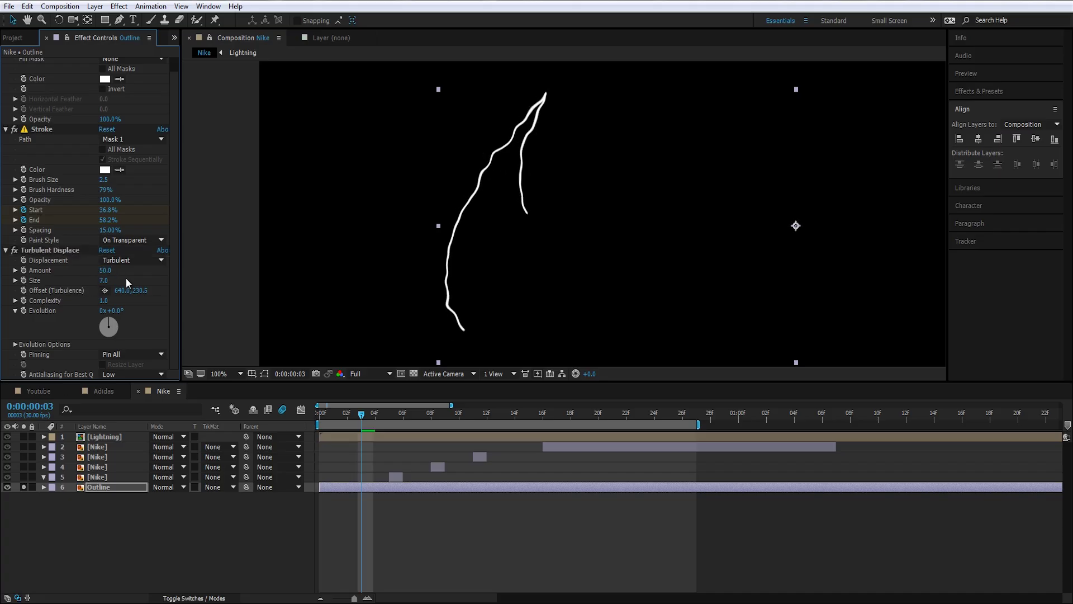
click(129, 260)
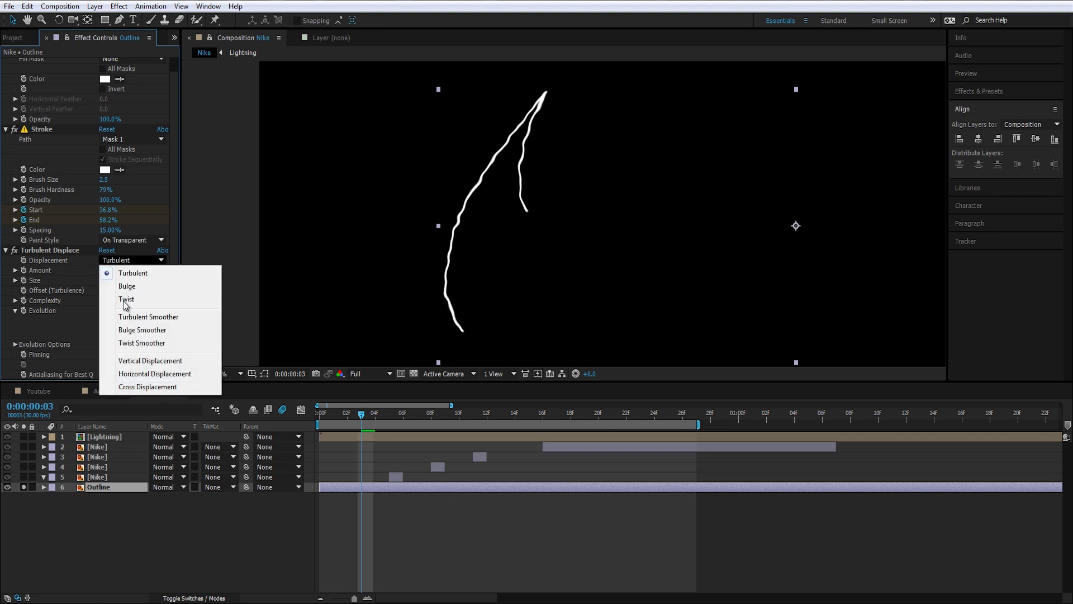
click(159, 384)
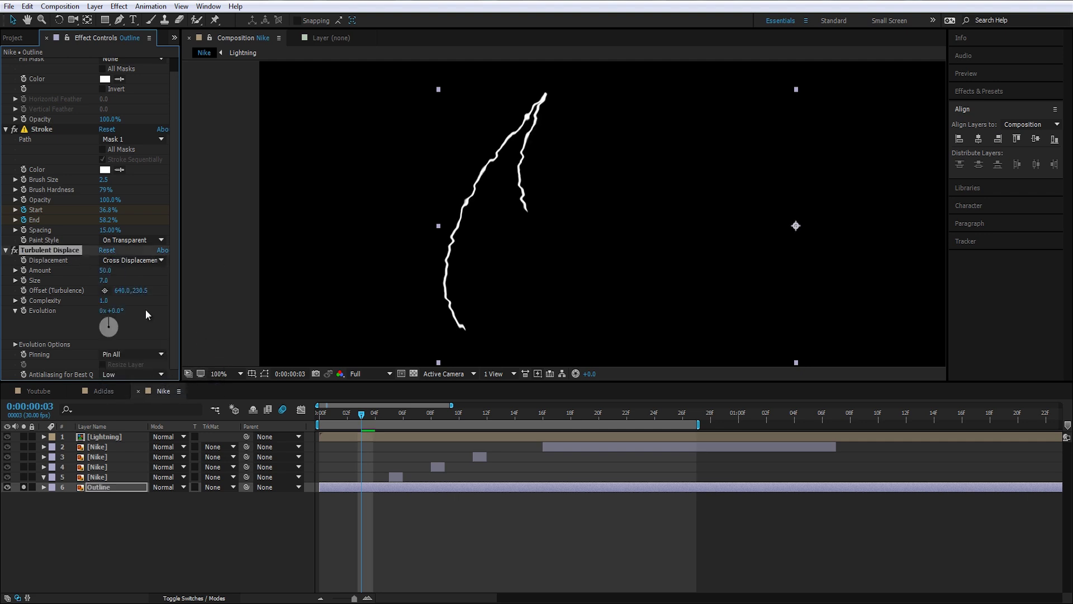
Set the Turbulent Displace size to 2 and amount to 59, and preview the distorted outline from the beginning.
mouse_move(103, 280)
mouse_down()
mouse_move(142, 280)
mouse_move(105, 290)
mouse_move(119, 285)
mouse_up()
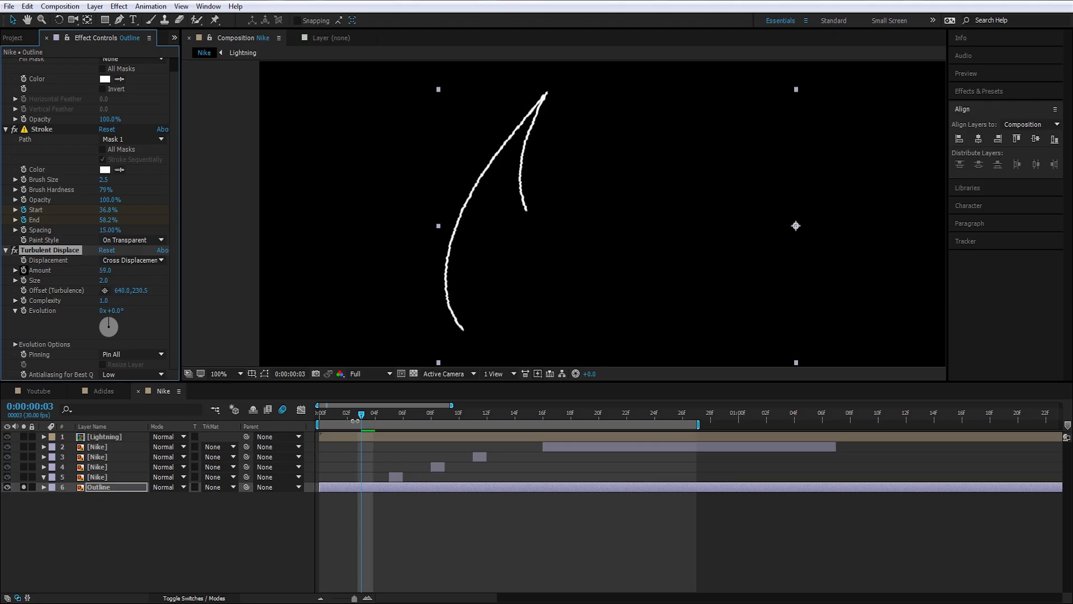
mouse_move(113, 319)
mouse_down()
mouse_move(51, 330)
mouse_move(169, 280)
mouse_up()
key(ctrl+z)
drag(349, 415, 284, 427)
key(space)
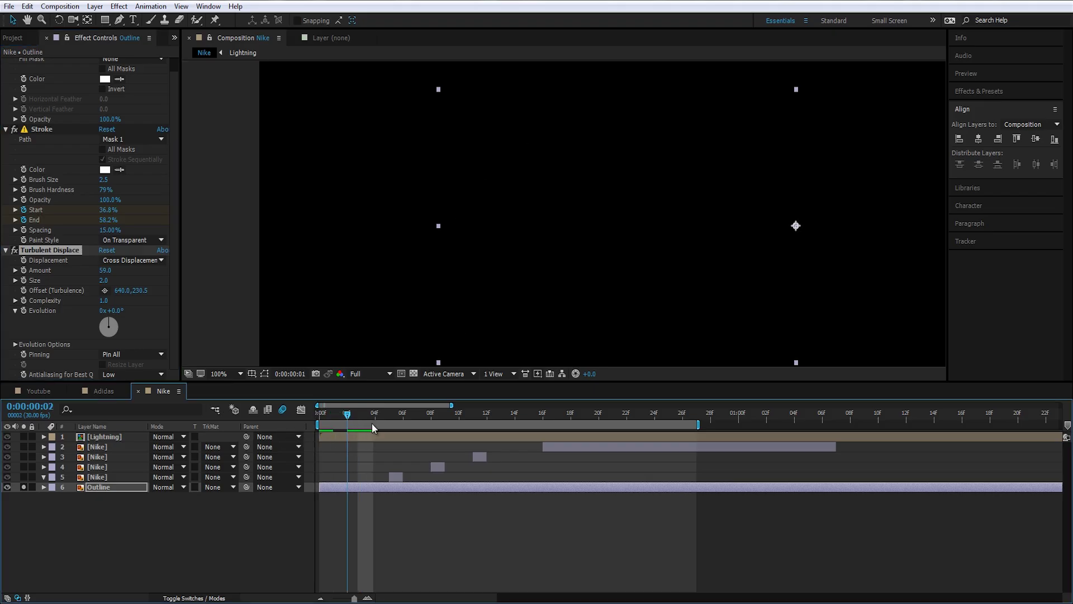
Keyframe the Outline's Turbulent Displace Evolution from 0 at the first frame to 10 revolutions at 0:00:00:16.
click(23, 310)
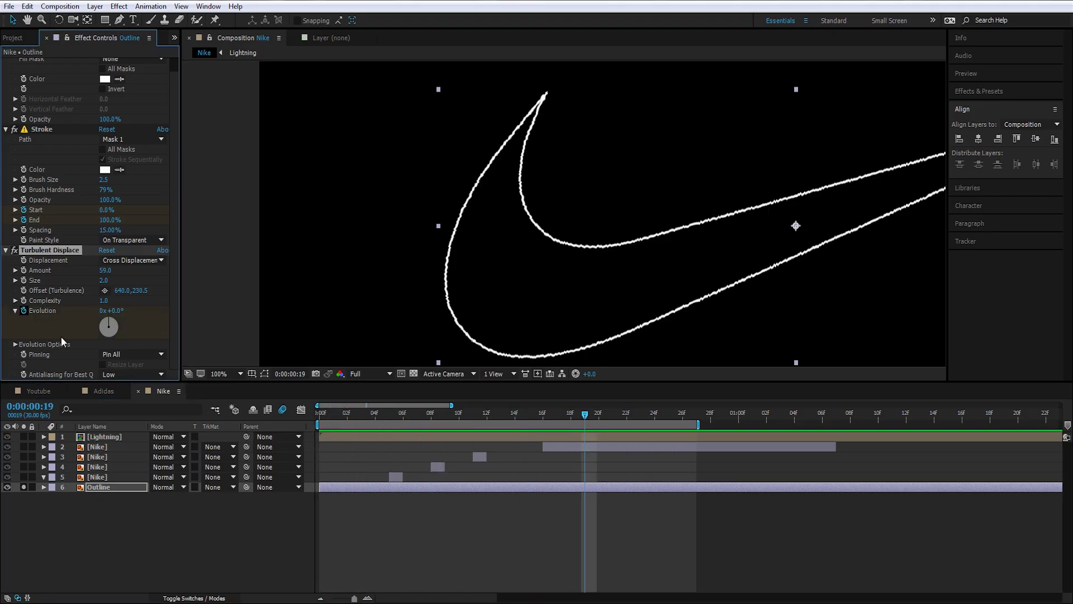
key(u)
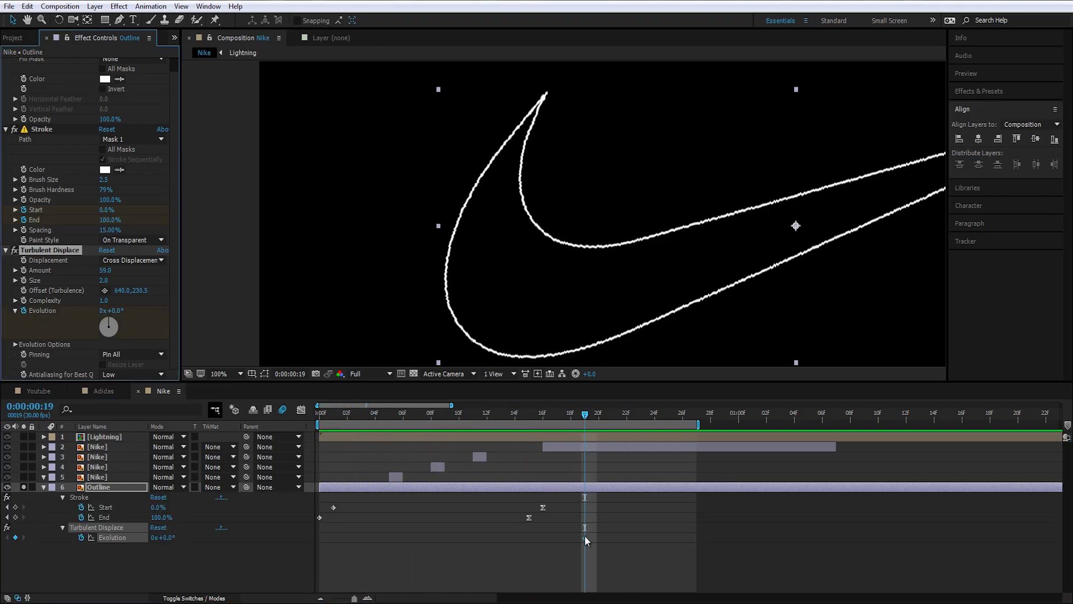
drag(584, 537, 321, 538)
click(544, 416)
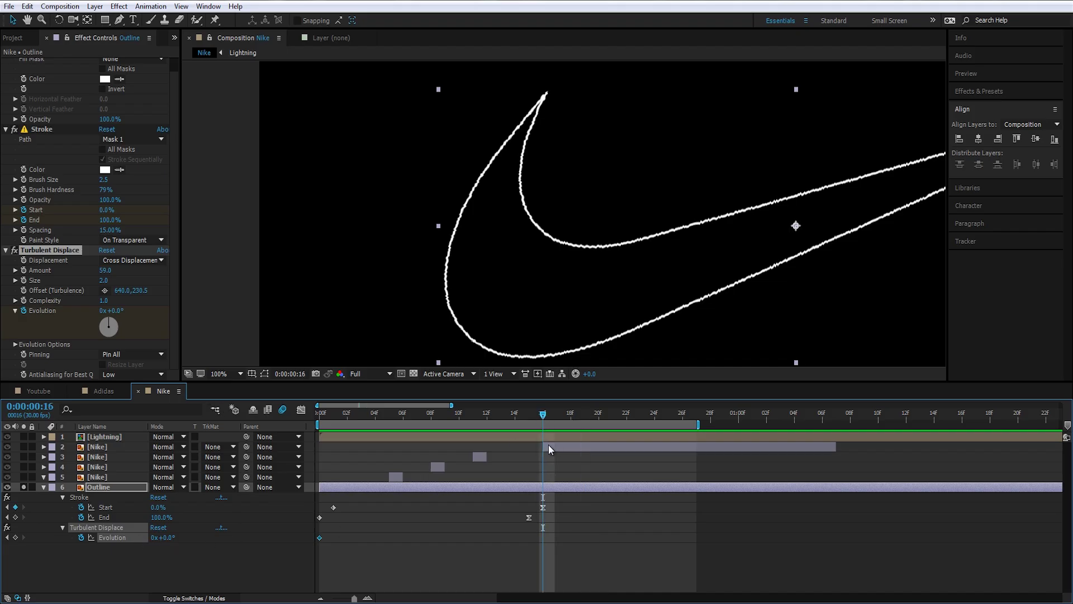
click(549, 445)
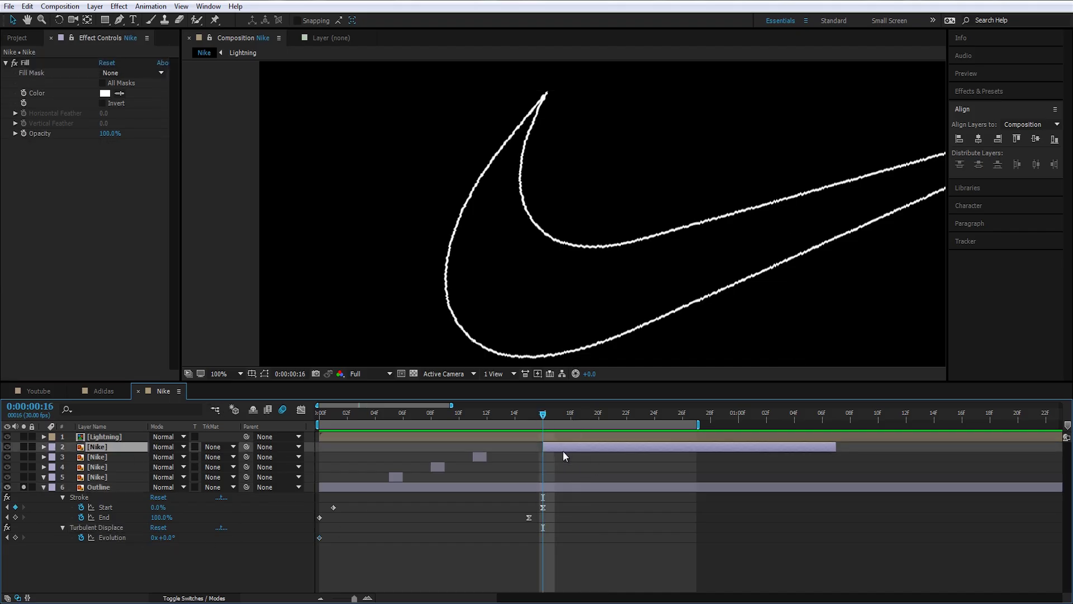
click(212, 566)
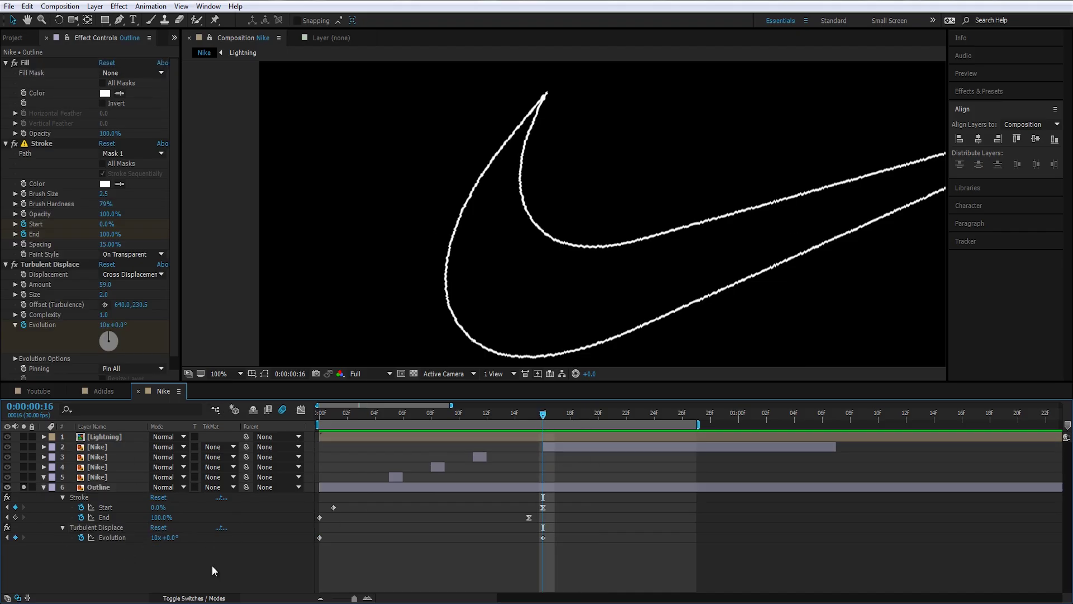
Enable keyframing for the Turbulent Displace amount and set it to 0 at 0:00:00:16.
click(23, 285)
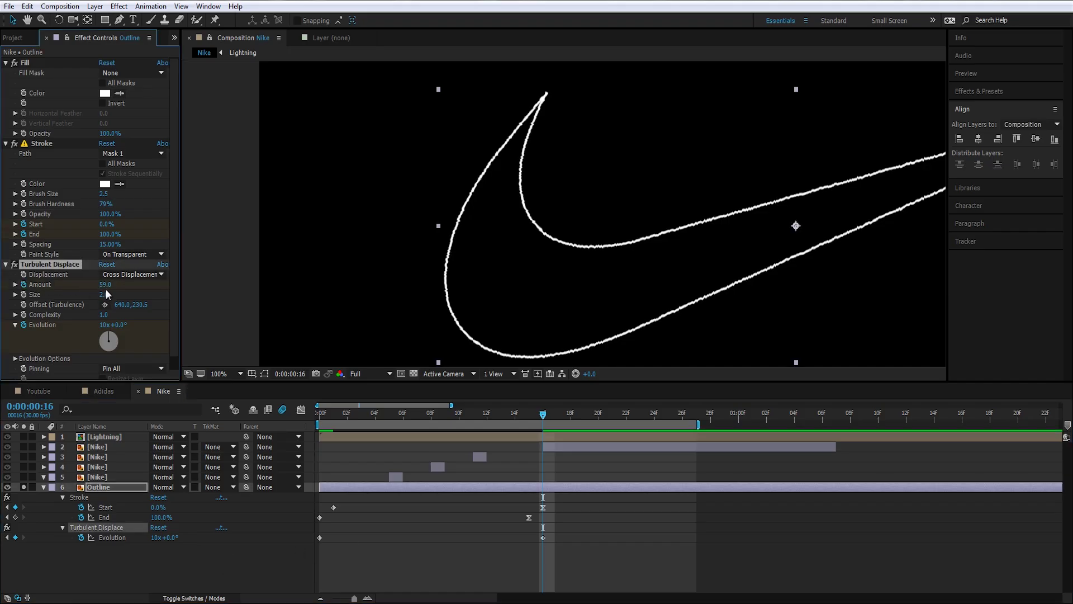
mouse_move(106, 287)
mouse_down()
mouse_move(63, 290)
mouse_move(85, 289)
mouse_up()
click(105, 285)
text(0)
click(140, 299)
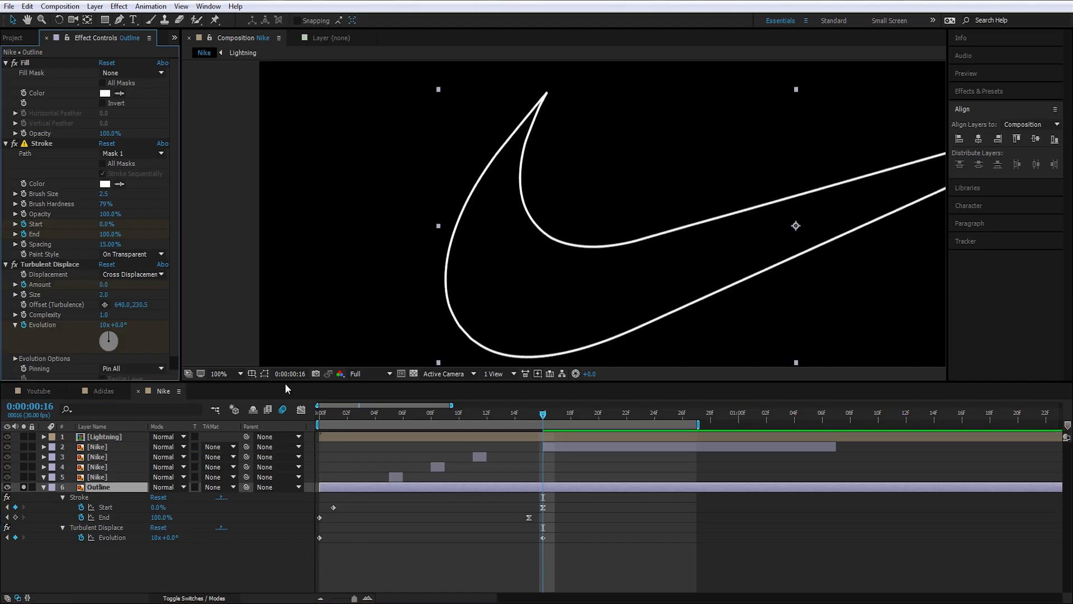
Keyframe the Turbulent Displace amount at 50 on the first frame and preview the animation.
key(u)
key(u)
key(u)
key(Home)
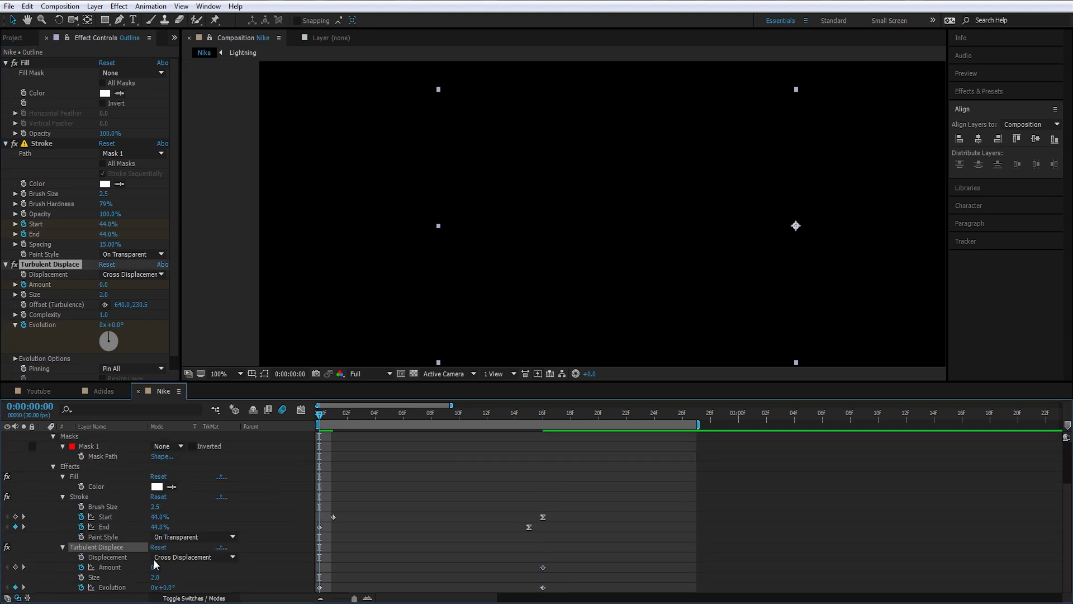
click(156, 567)
text(50)
key(Return)
key(space)
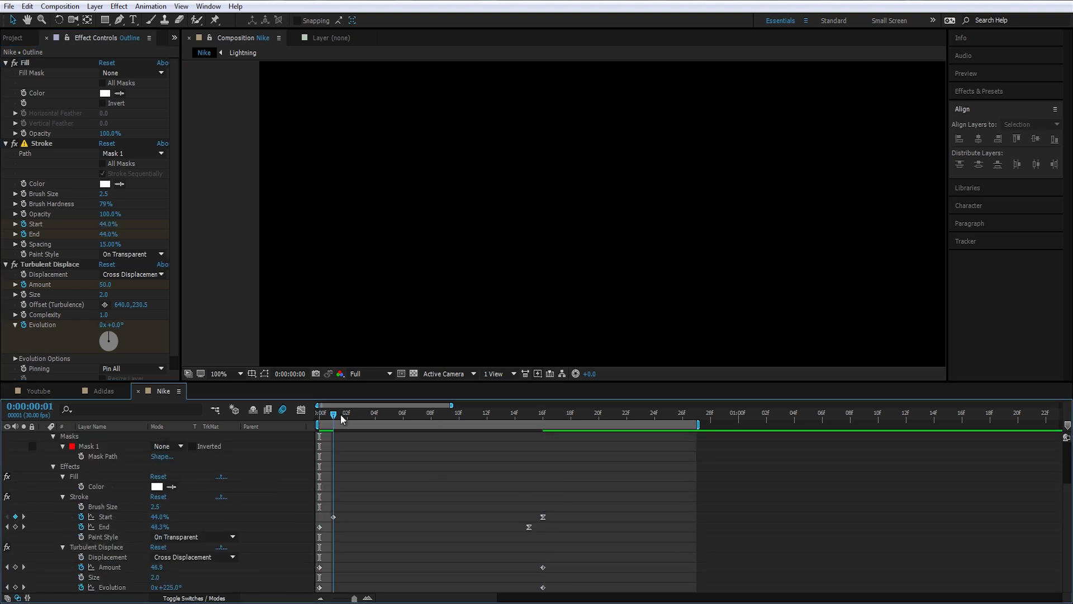
Trim the end of the Outline layer to 0:00:00:15, just before the long filled swoosh starts, and preview the transition.
mouse_move(538, 426)
mouse_down()
mouse_move(397, 437)
mouse_move(505, 437)
mouse_move(552, 449)
mouse_move(544, 454)
mouse_up()
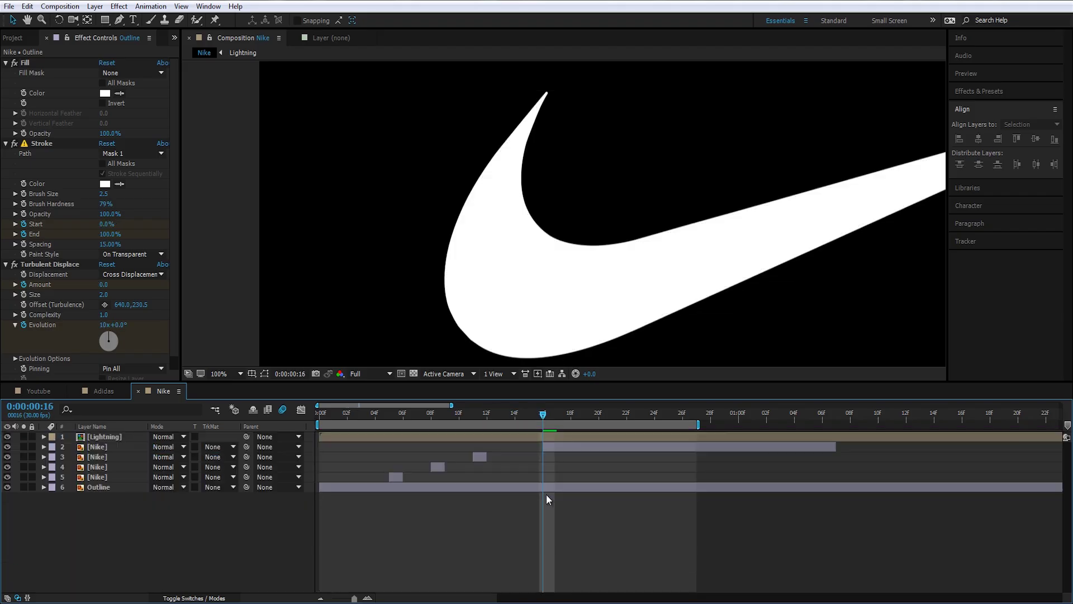
click(550, 487)
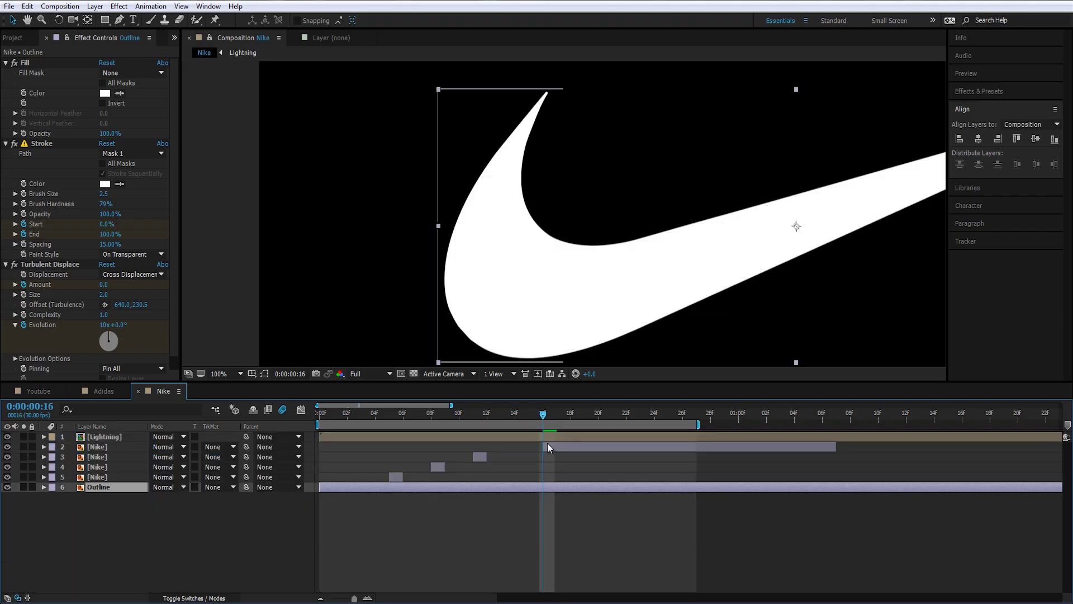
key(Page_Up)
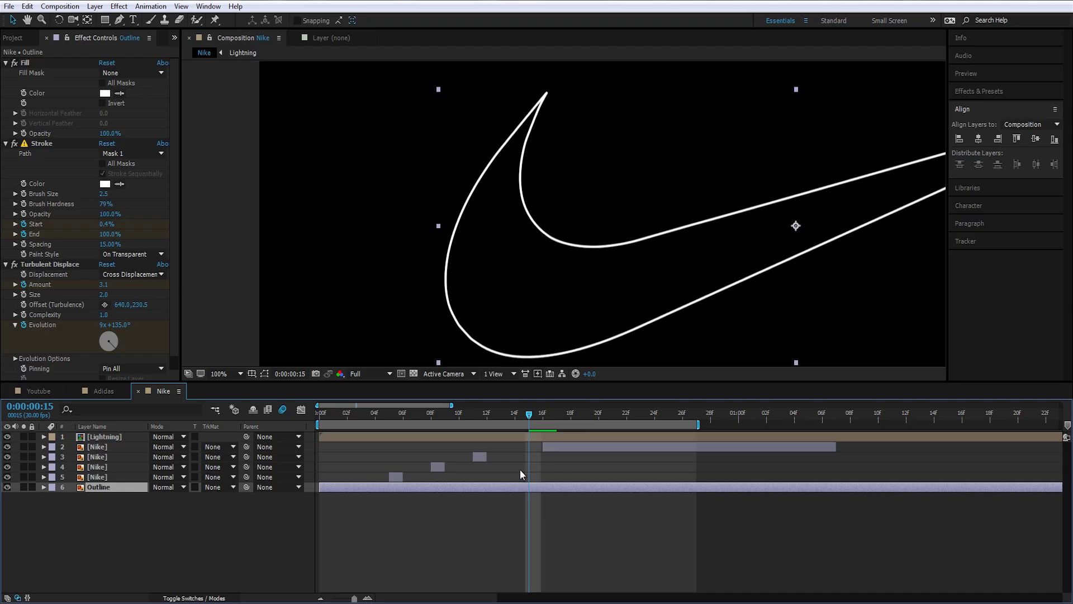
key(alt+bracketright)
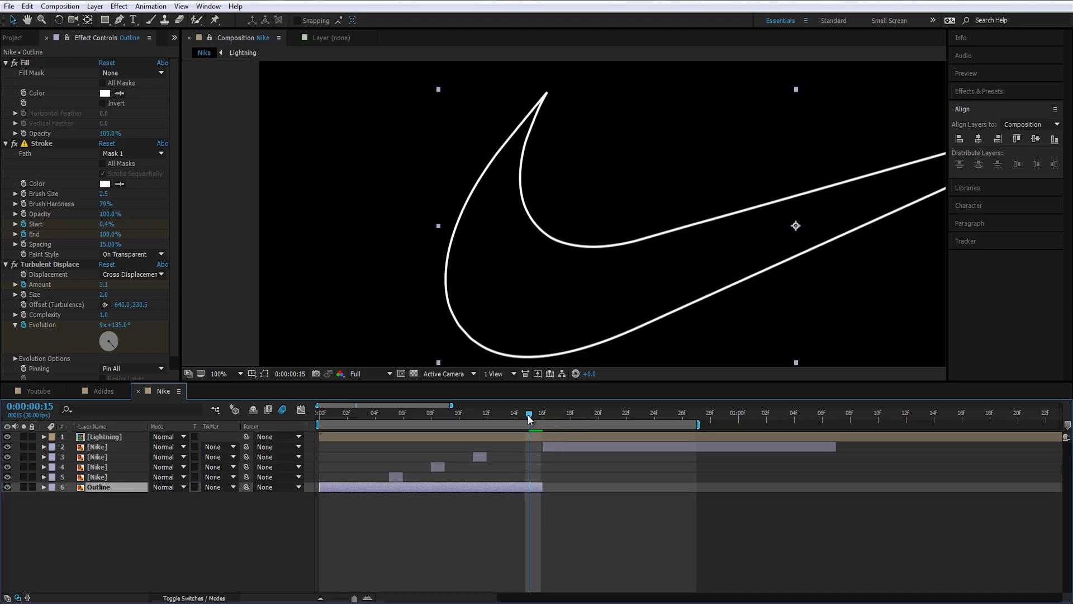
key(space)
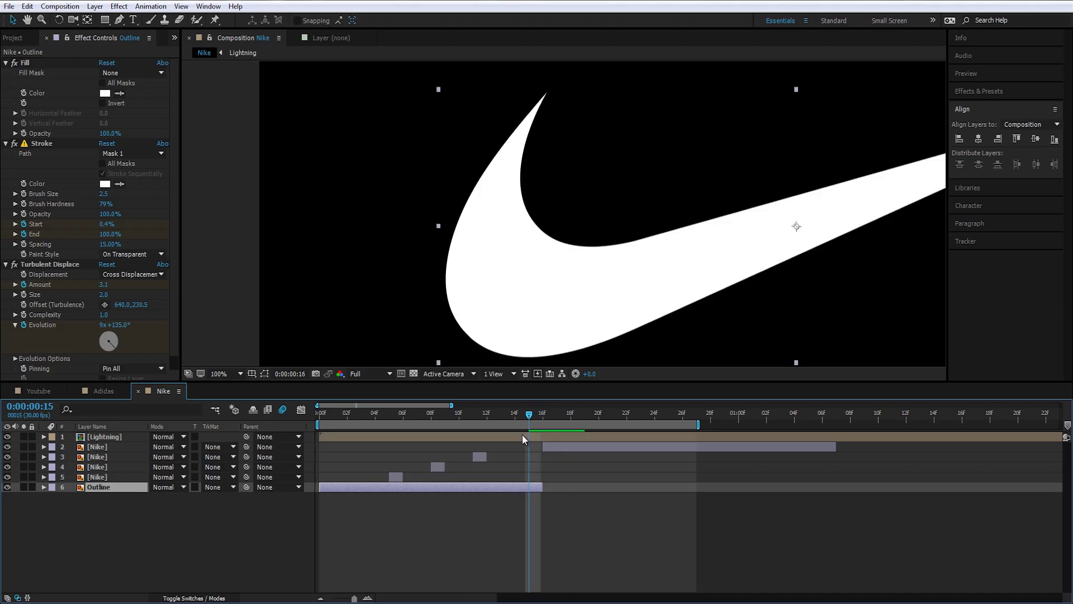
Trim the end of the Lightning layer to 0:00:00:15.
click(535, 435)
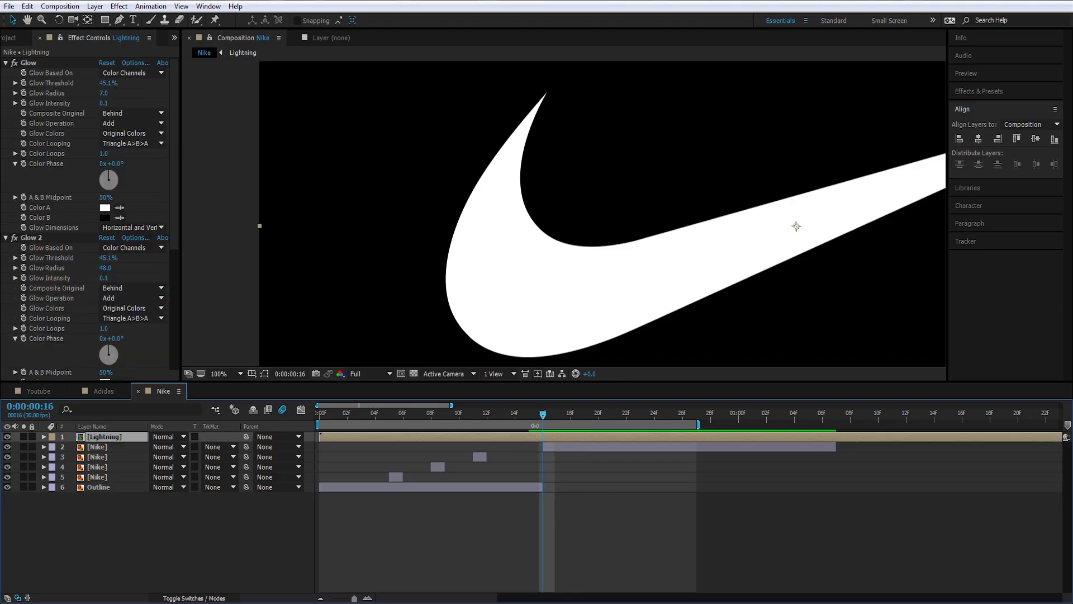
click(531, 418)
click(560, 418)
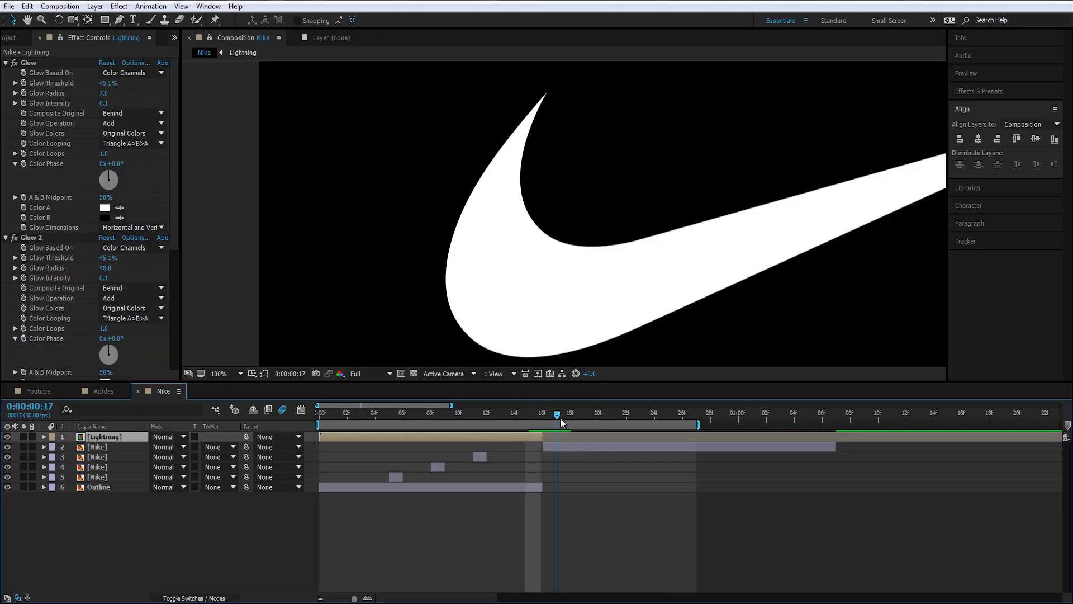
drag(560, 418, 532, 418)
Extend the end of the Lightning layer to 0:00:00:19 and preview the whole Nike animation.
scroll(671, 307, down, 1)
drag(700, 294, 583, 289)
click(538, 415)
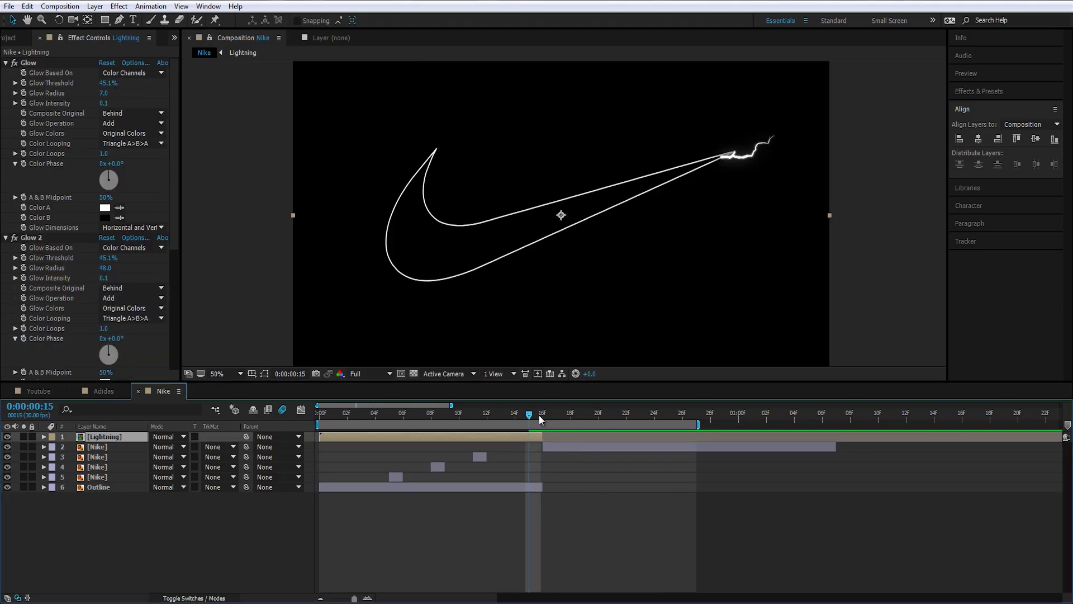
drag(539, 416, 627, 436)
drag(549, 415, 585, 416)
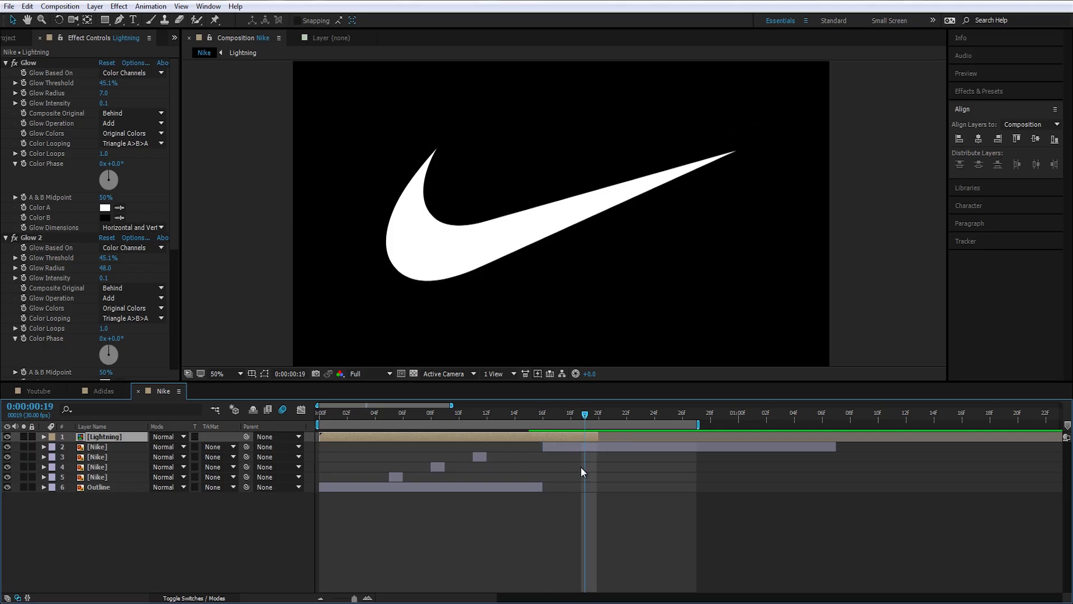
key(space)
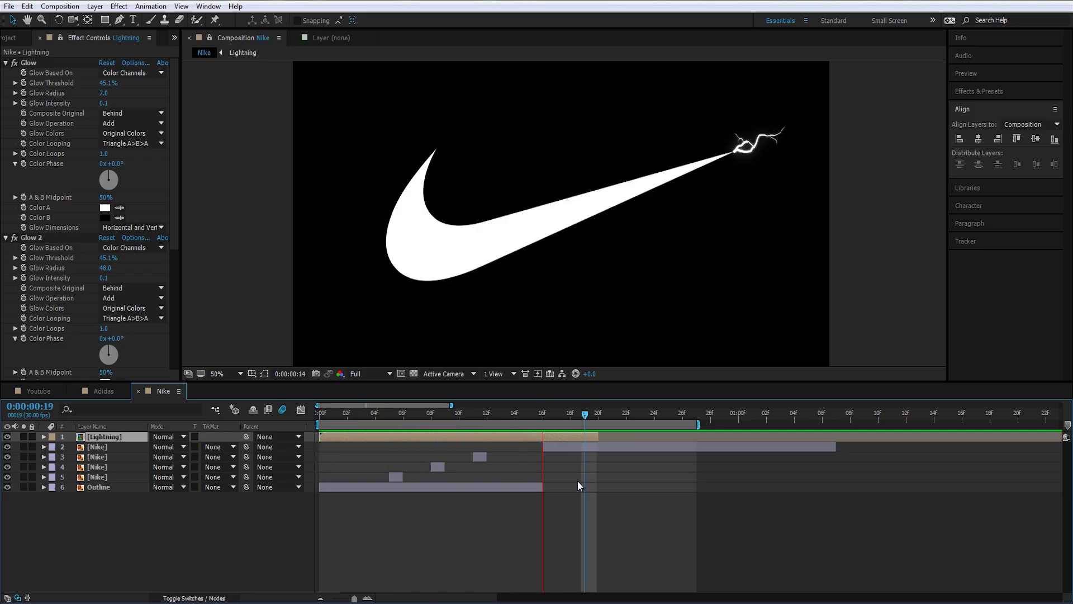
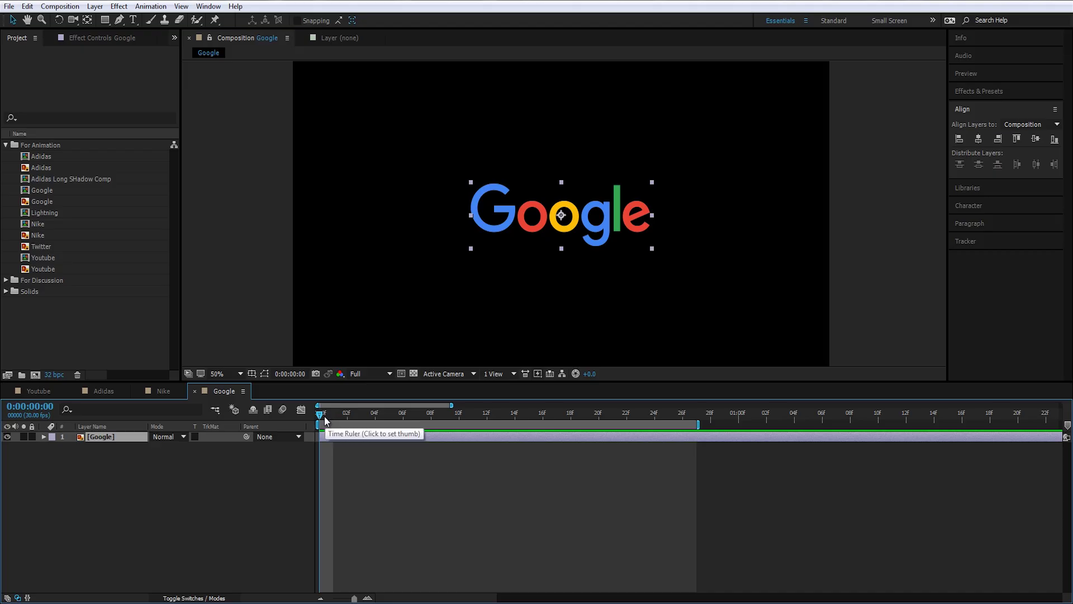
Examine the separate coloured letters of the Google logo up close.
scroll(699, 261, up, 2)
drag(703, 300, 698, 279)
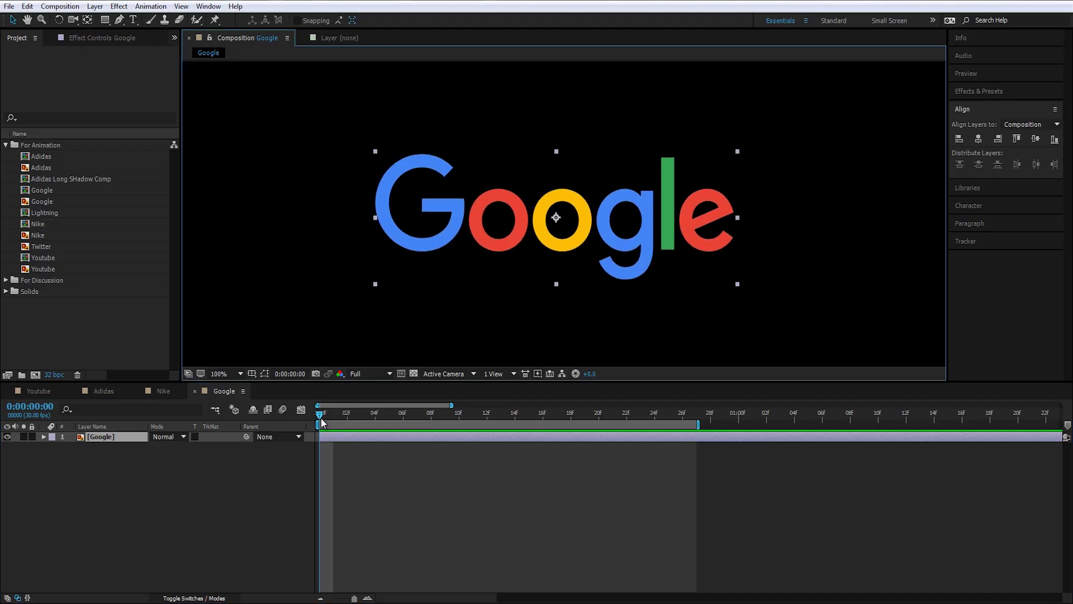
drag(322, 418, 365, 417)
scroll(609, 277, down, 2)
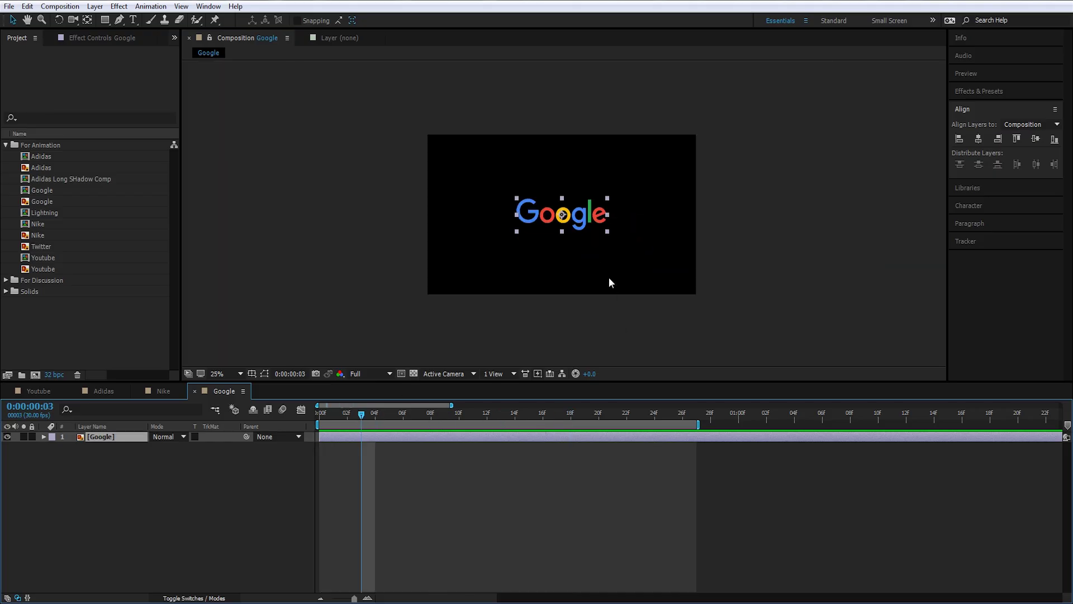
scroll(606, 277, up, 1)
scroll(607, 289, up, 1)
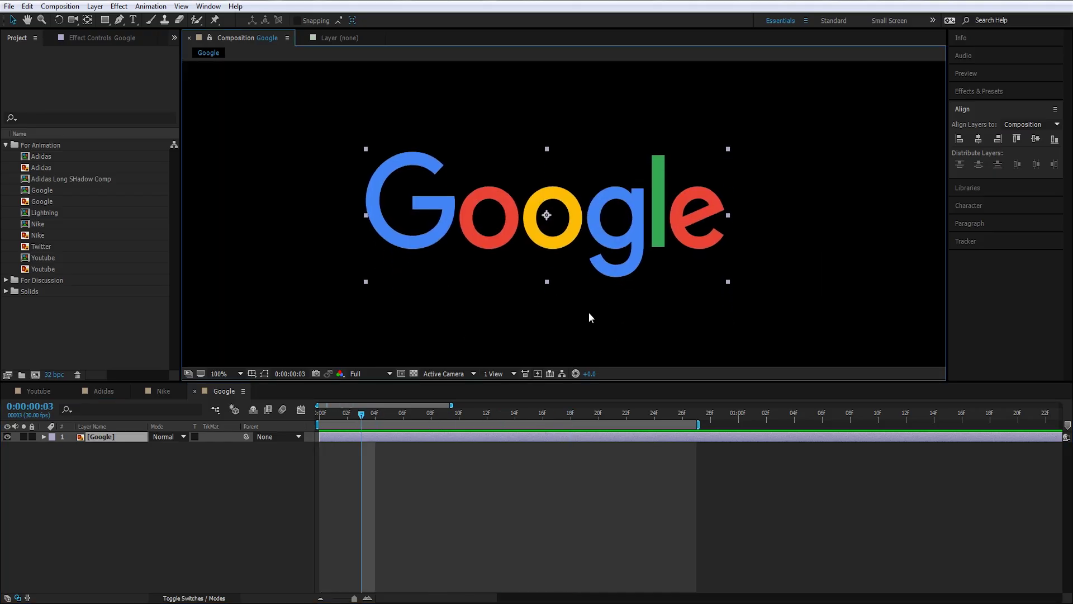
drag(597, 286, 593, 290)
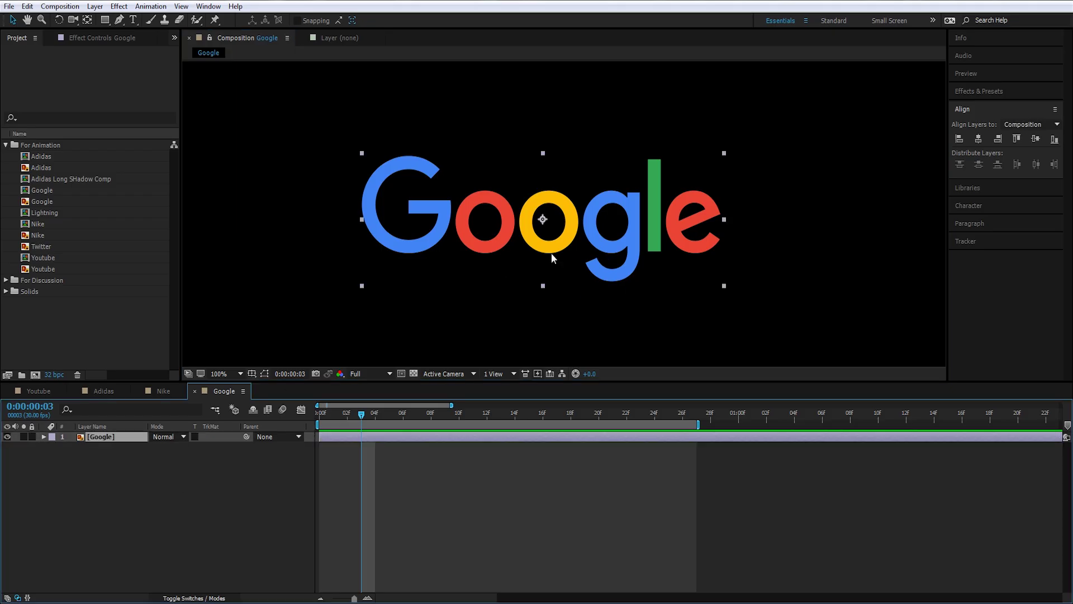
drag(551, 218, 548, 241)
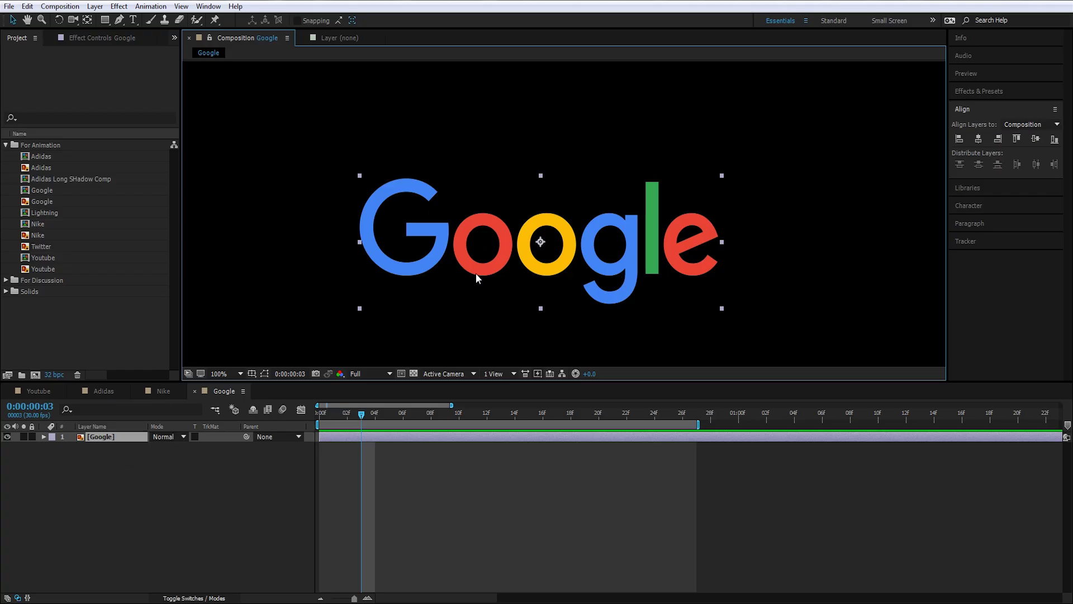
Duplicate the Google layer five times for one copy per letter, and select the bottom copy at the first frame.
key(ctrl+d)
key(ctrl+d)
key(ctrl+d)
key(ctrl+d)
key(ctrl+d)
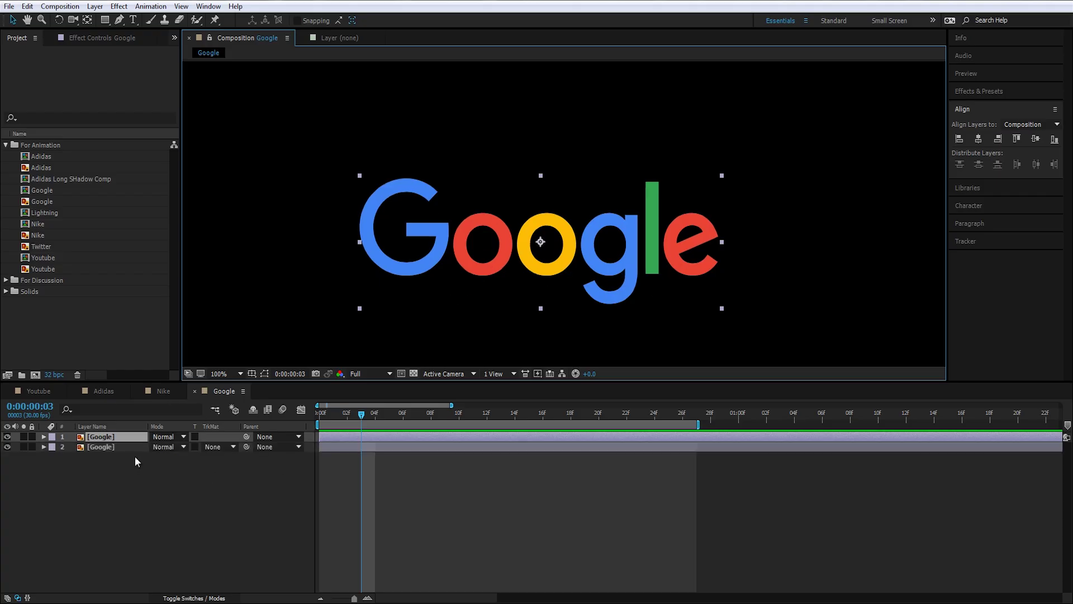
click(120, 487)
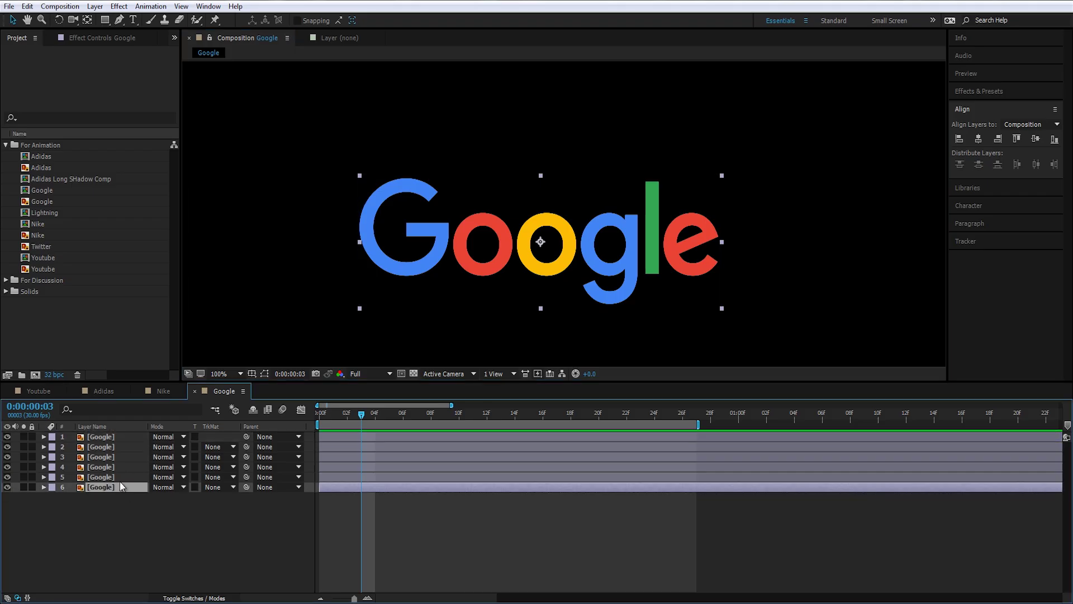
click(119, 477)
click(116, 457)
click(117, 447)
click(120, 437)
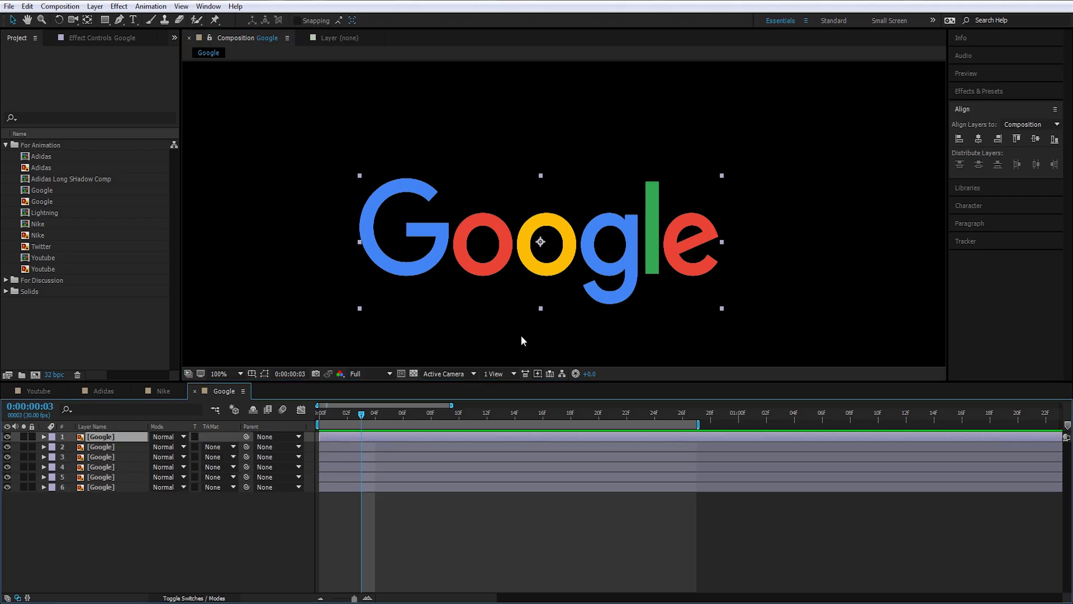
click(132, 487)
key(Home)
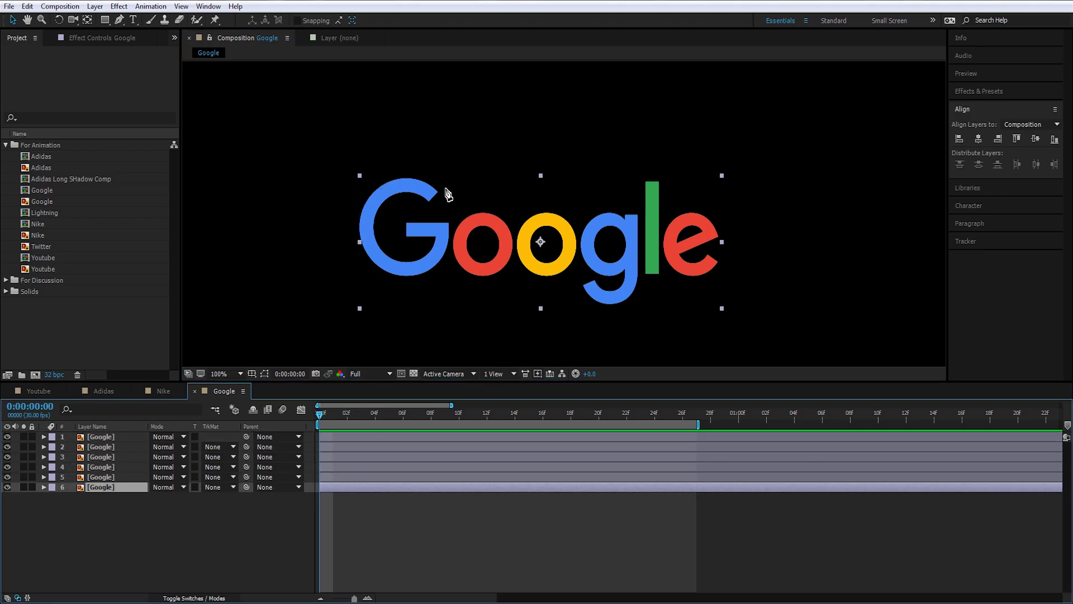
Mask each copy of the Google layer around its own letter with the Pen tool and rename the layers G, O, O, G, L and E.
key(g)
key(ctrl+Up)
key(ctrl+Up)
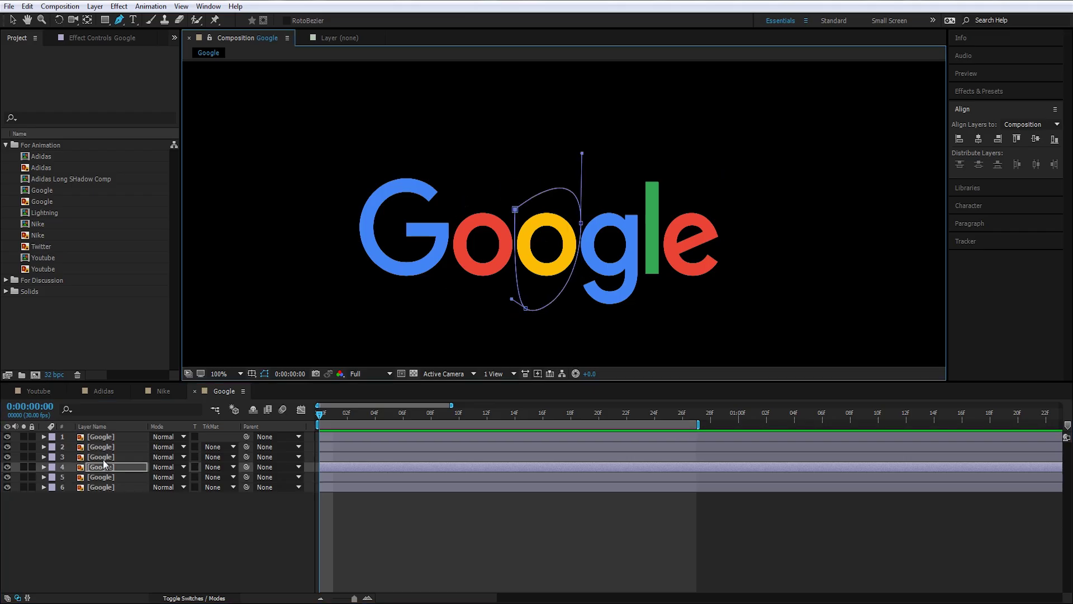
key(ctrl+Up)
key(ctrl+Up)
key(ctrl+Up)
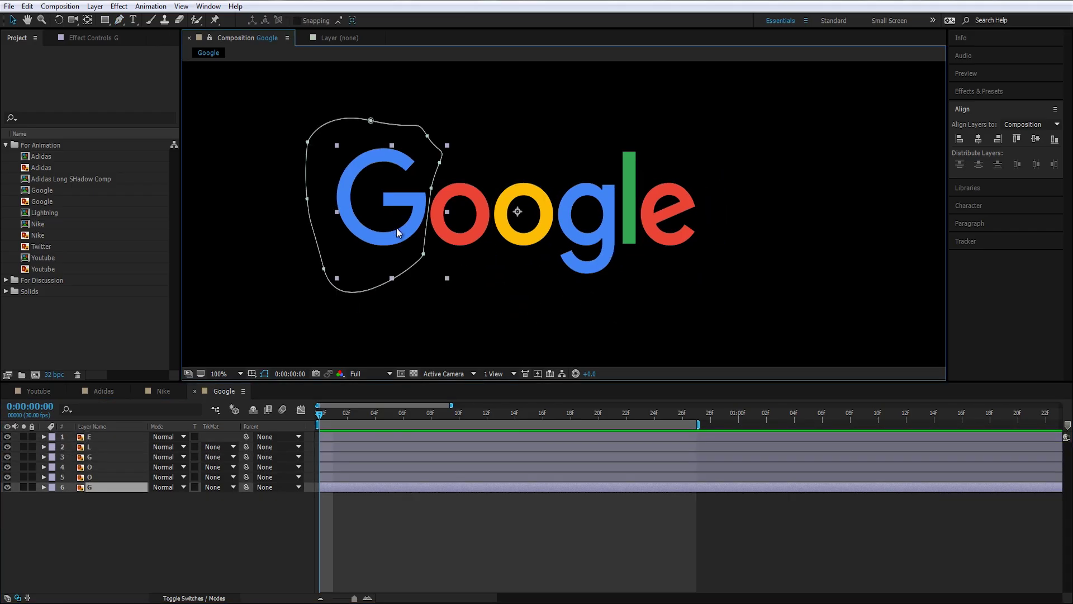
drag(401, 242, 458, 180)
click(607, 241)
drag(606, 237, 615, 263)
key(ctrl+z)
key(ctrl+z)
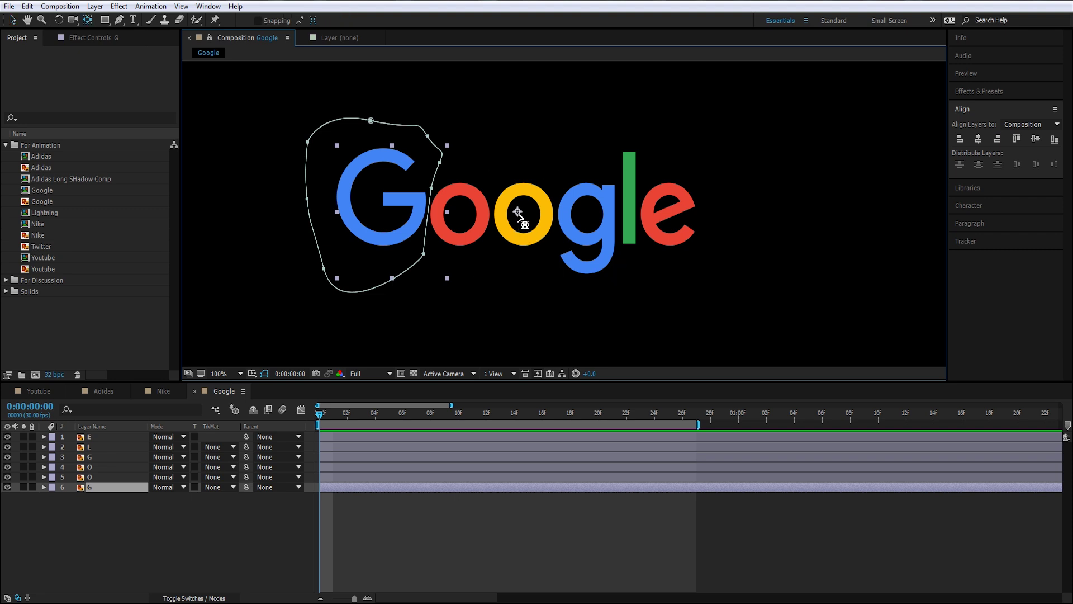
Move the anchor points of the capital G and both o layers to their letters' bottom centre, and the lowercase g's to its bowl centre.
key(Return)
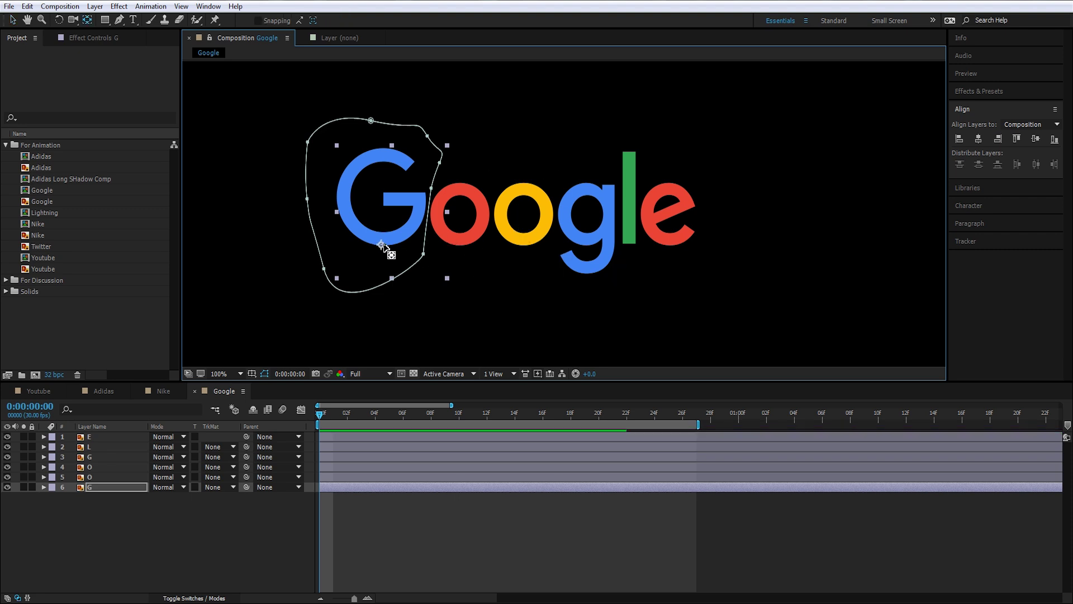
click(90, 476)
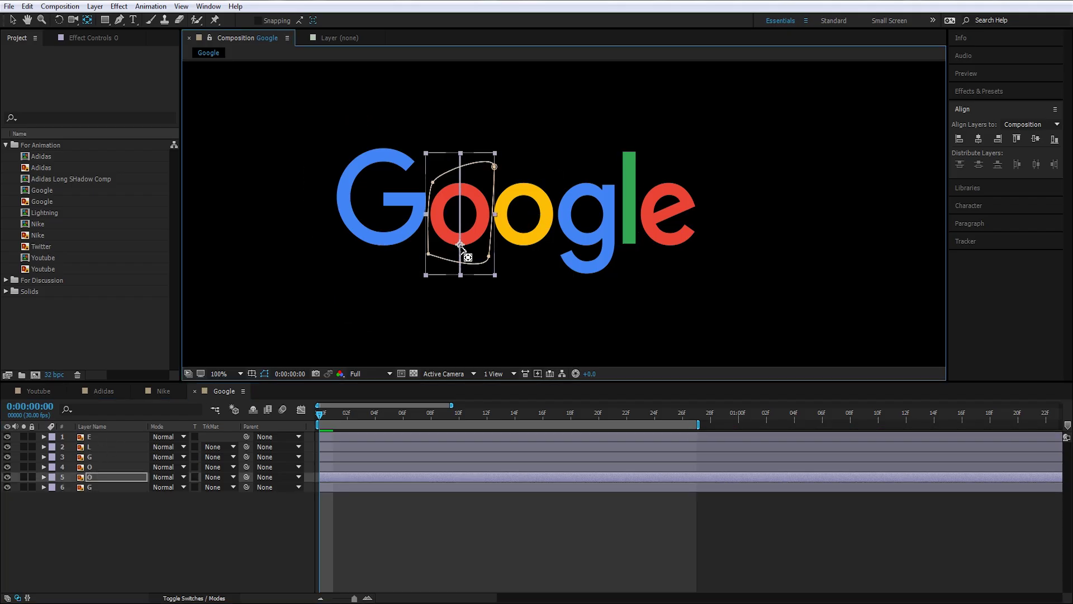
click(117, 467)
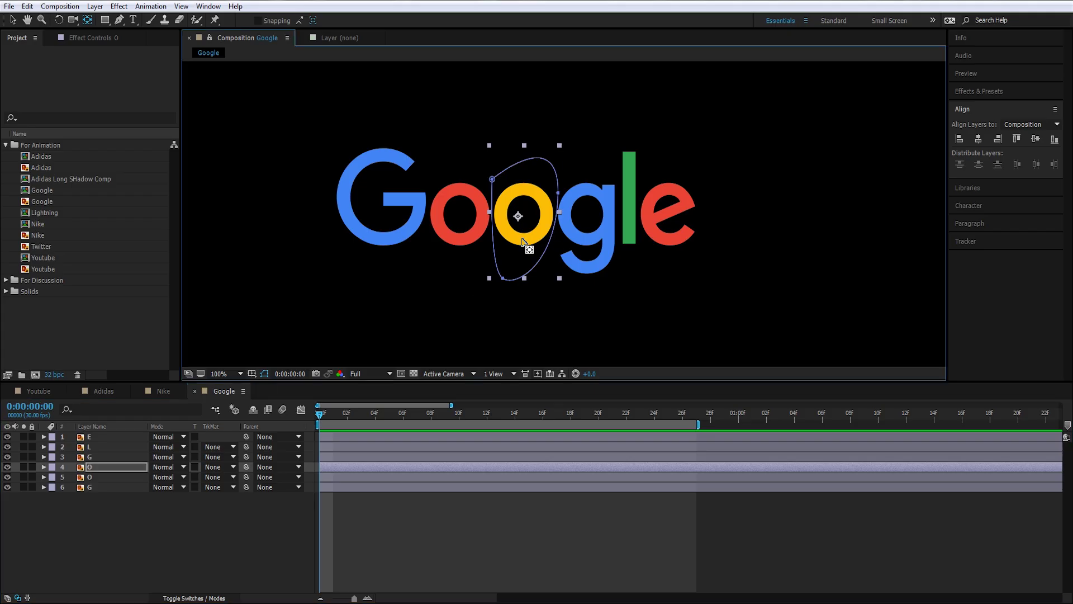
click(104, 457)
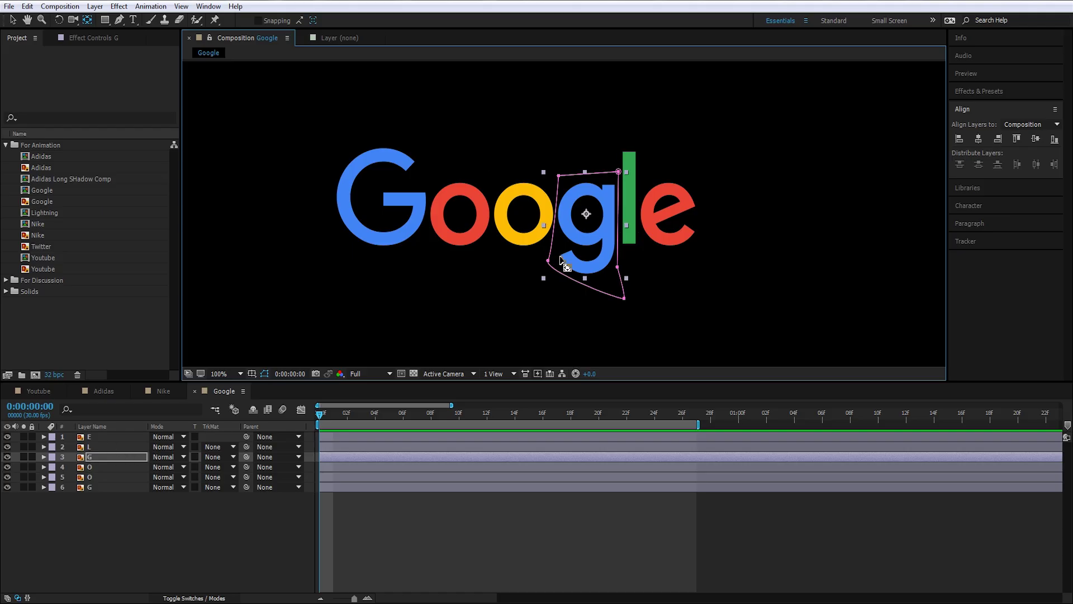
Try rotating the lowercase g about its new anchor point and undo the rotation.
key(w)
drag(561, 257, 636, 249)
key(ctrl+z)
Move the L layer's anchor point to the bottom centre of its letter and the E layer's to the lower right edge of the e.
click(115, 445)
key(ctrl+z)
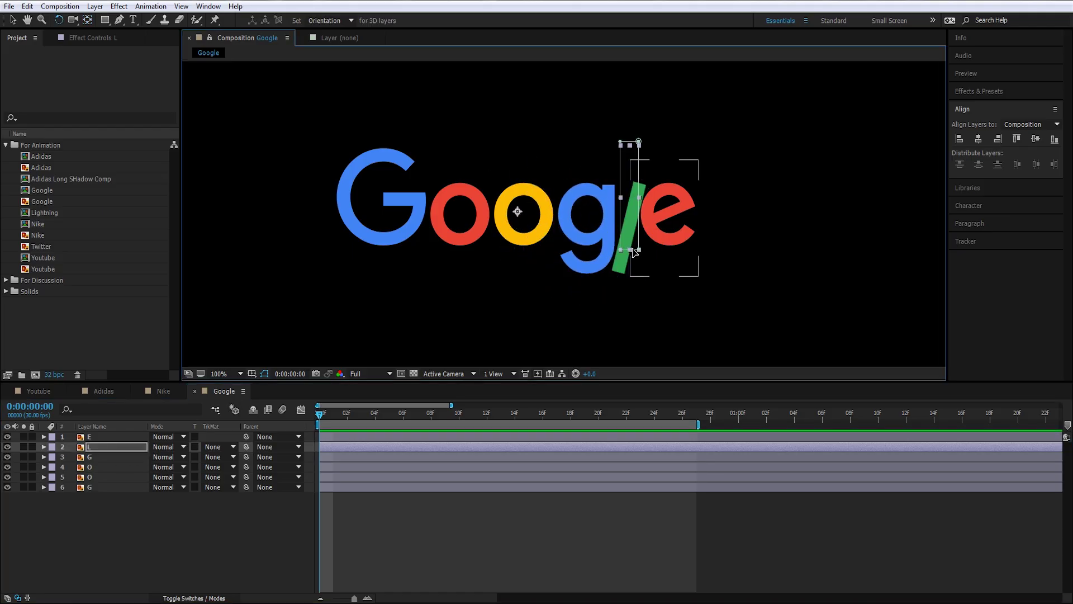
key(y)
drag(518, 211, 630, 245)
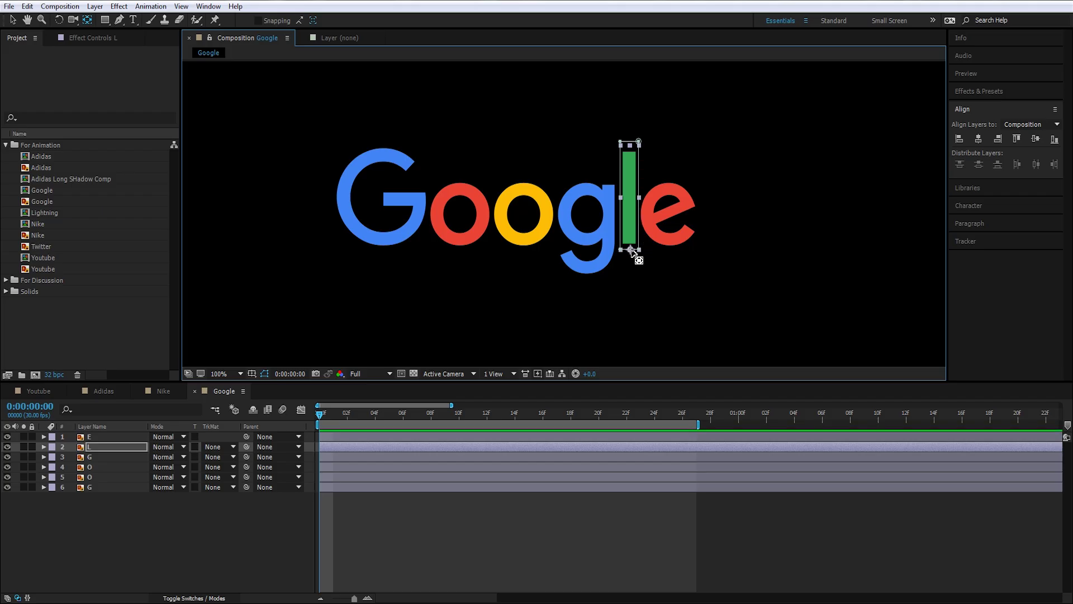
key(ctrl+Up)
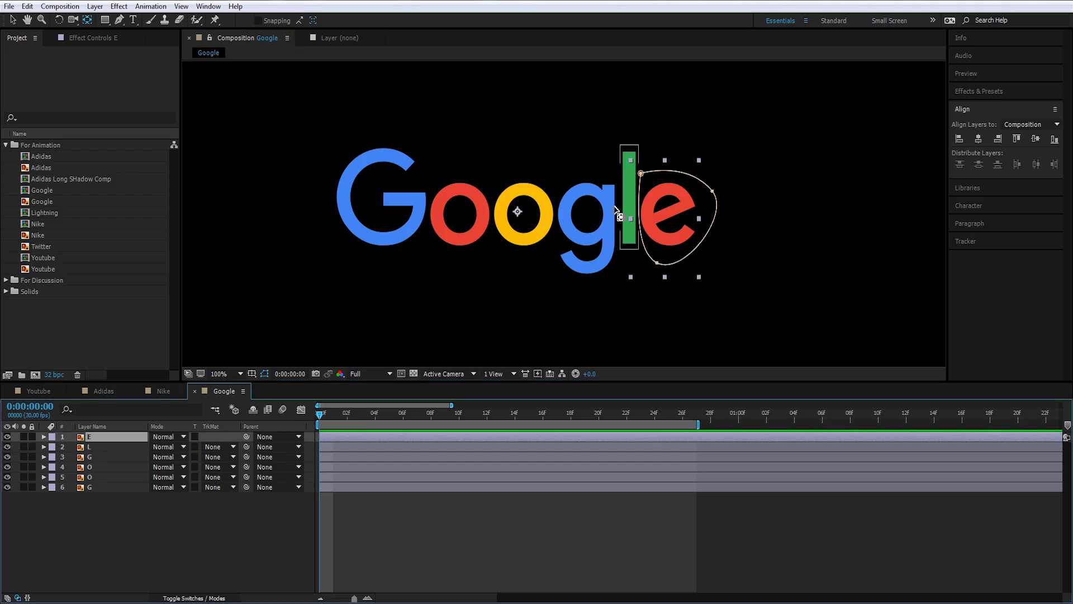
drag(518, 212, 694, 233)
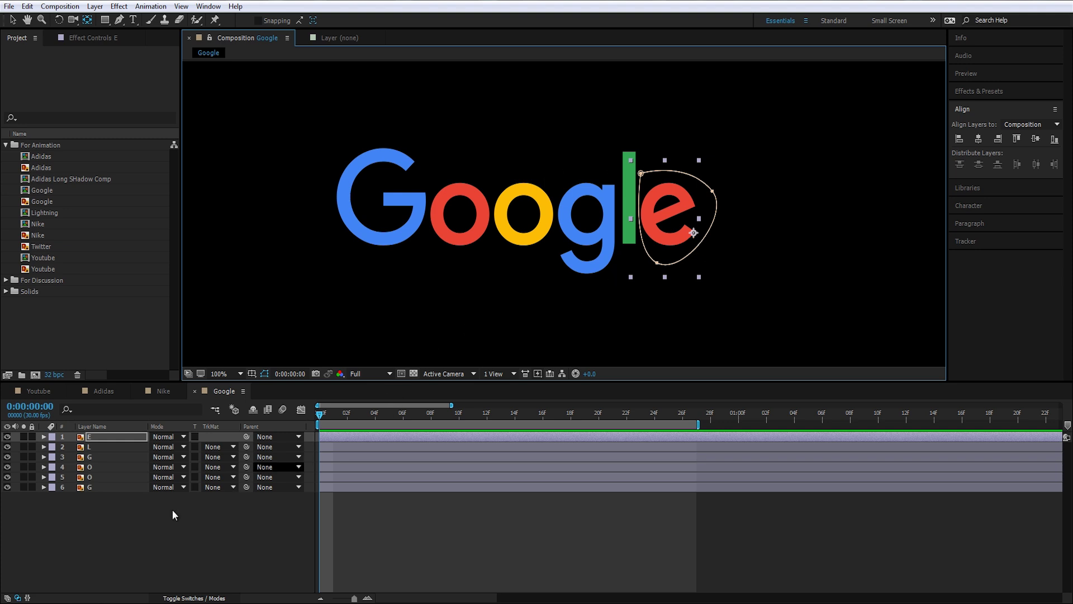
click(143, 520)
click(83, 486)
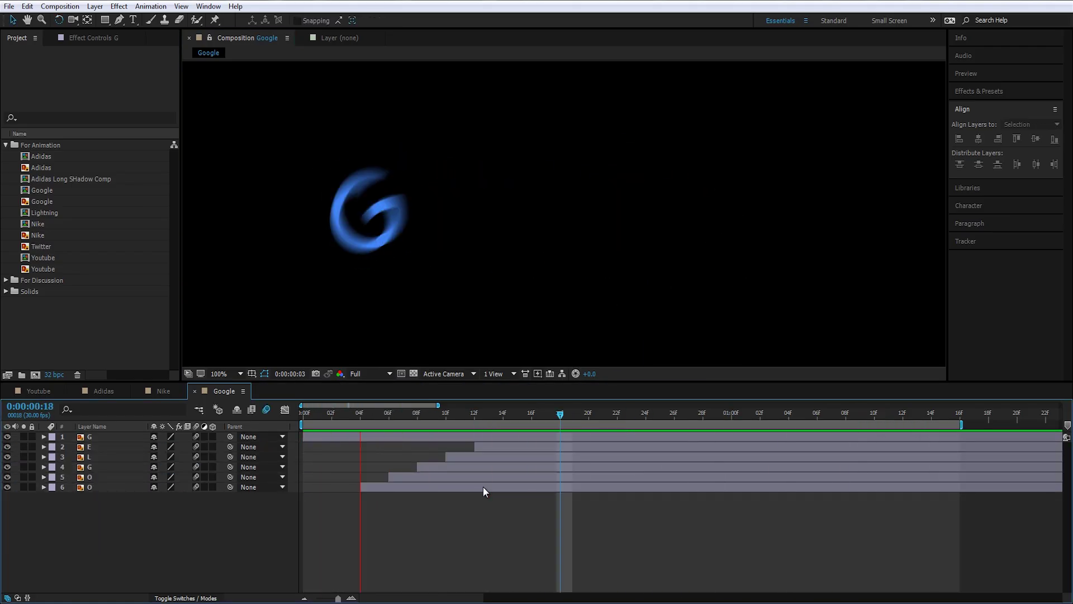
Reveal the keyframes of all six letter layers and examine their staggered scale and rotation timing in the enlarged timeline.
key(space)
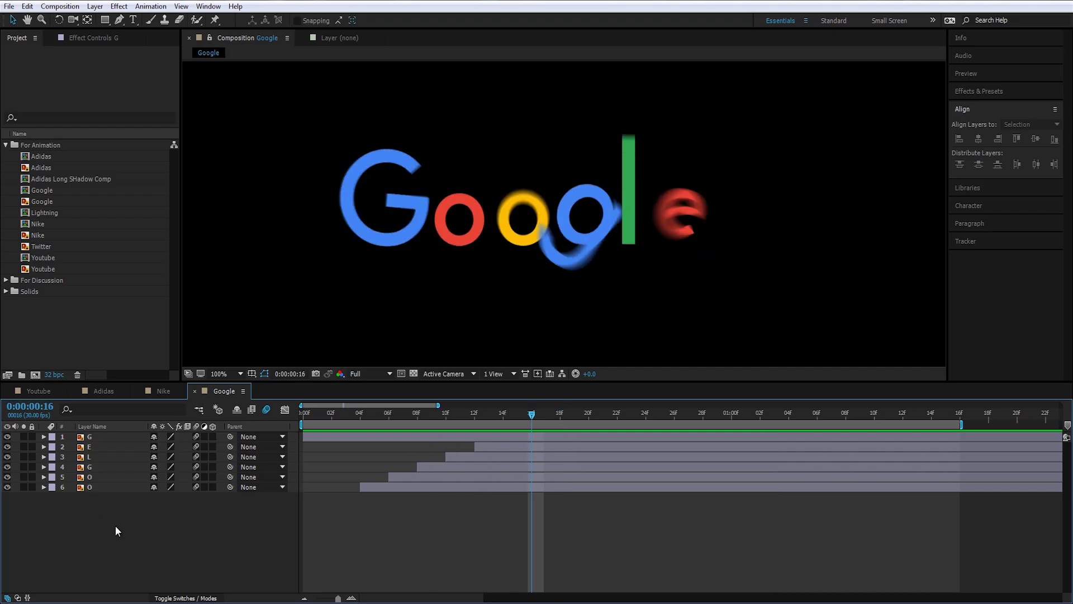
drag(130, 529, 96, 435)
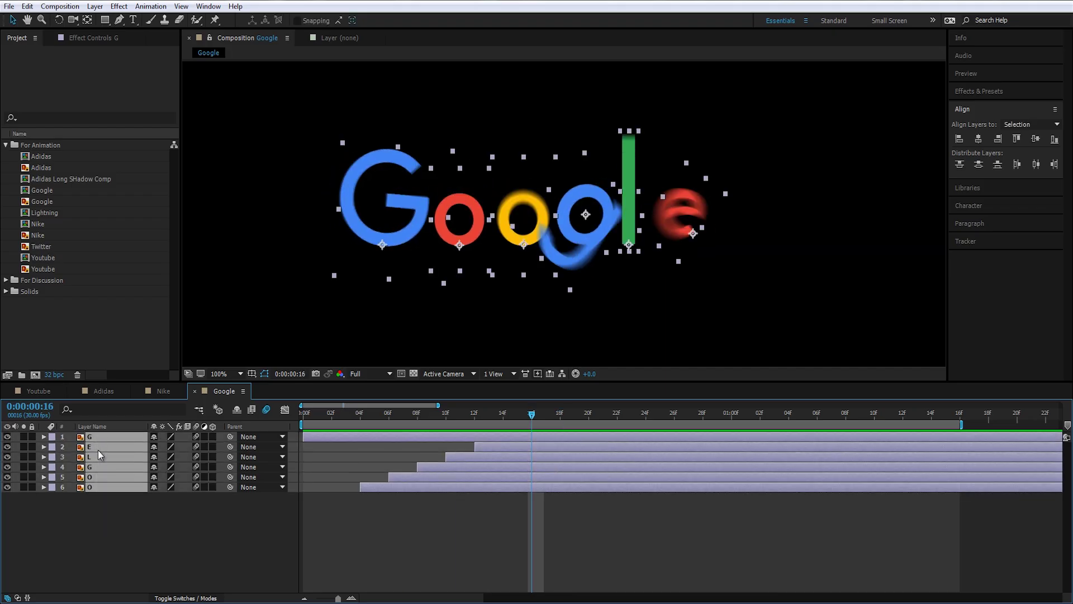
key(u)
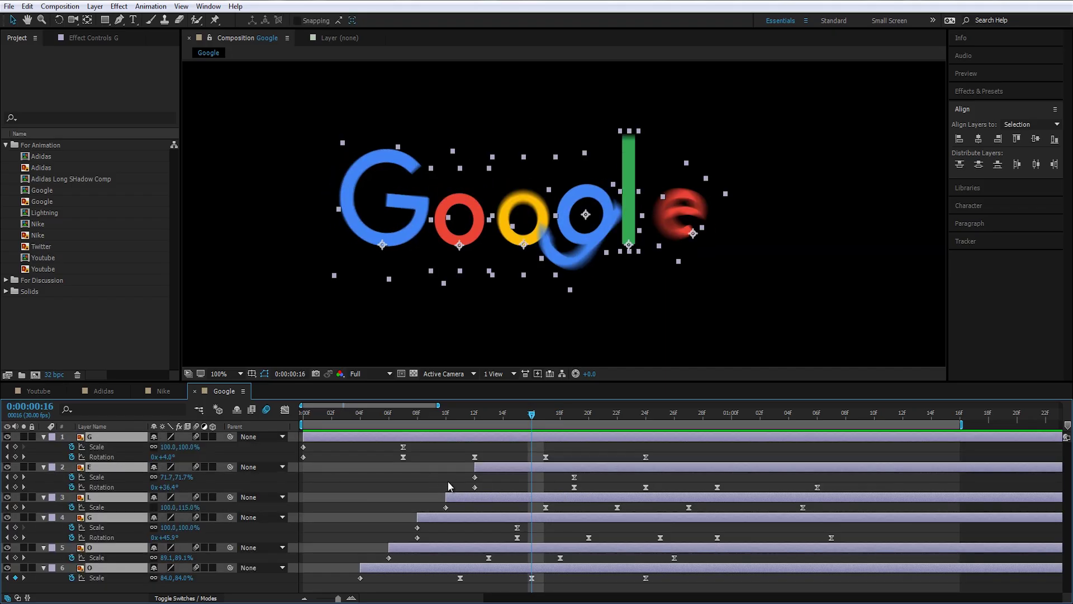
key(grave)
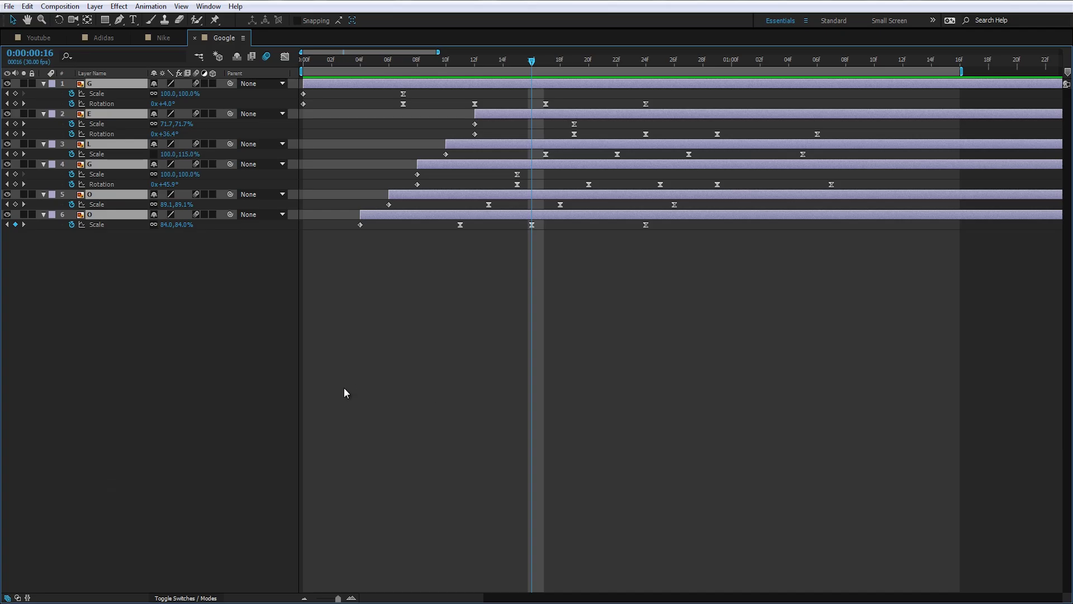
key(space)
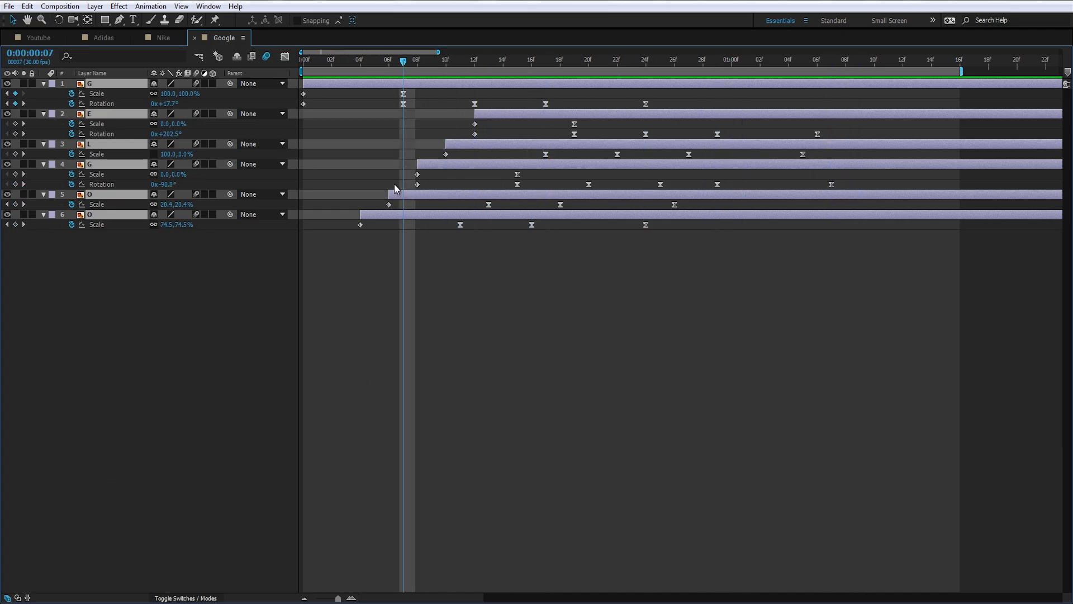
key(grave)
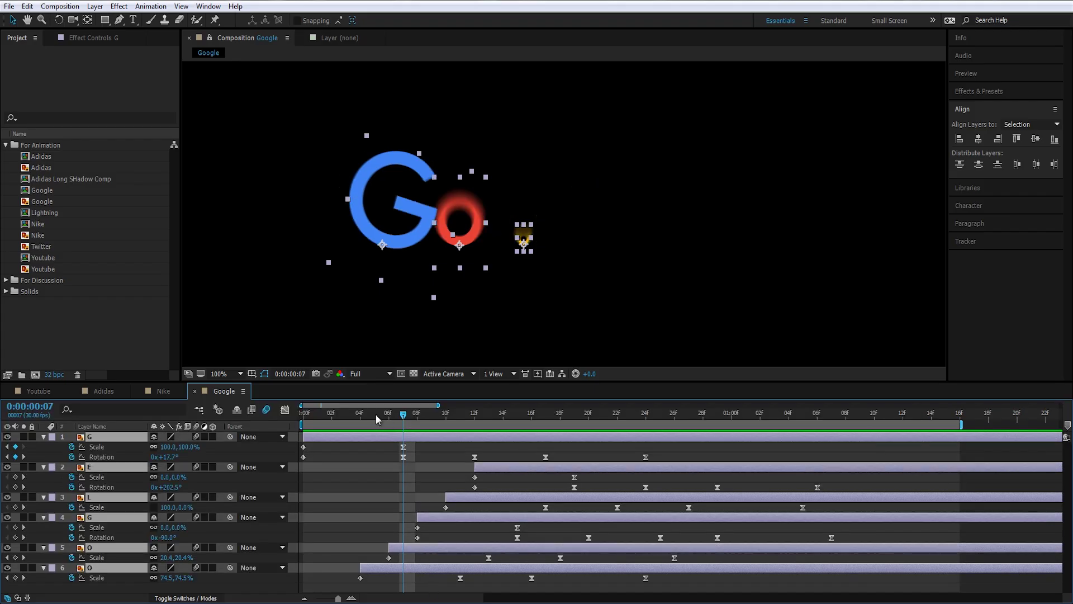
Examine the capital G layer's pose at its scale and rotation keyframes from the first frame to 0:00:00:24.
click(302, 417)
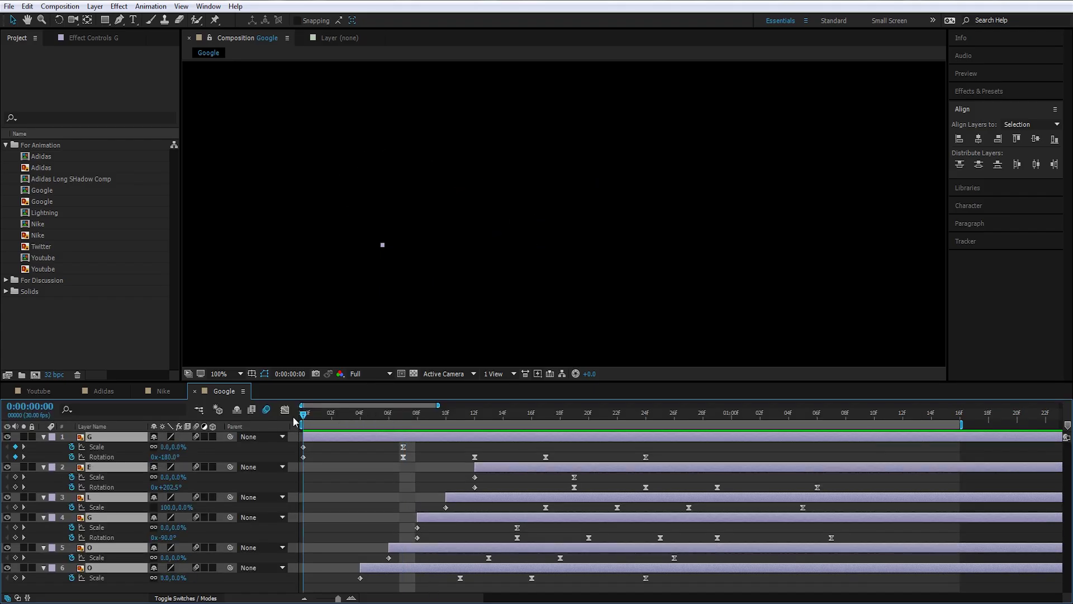
click(444, 465)
drag(311, 419, 359, 469)
drag(337, 419, 479, 420)
click(314, 439)
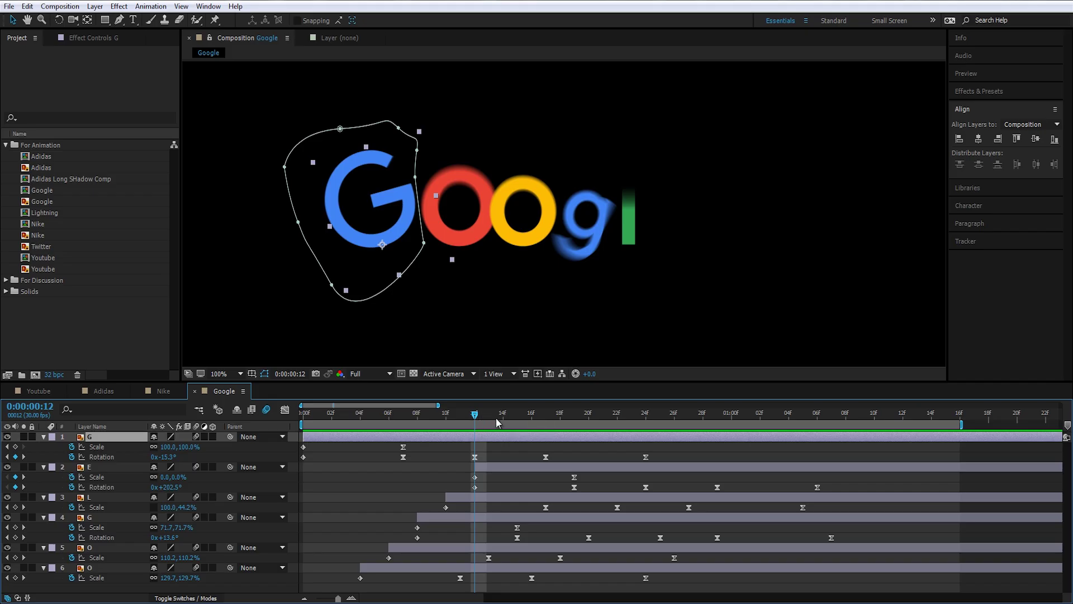
click(546, 416)
click(645, 417)
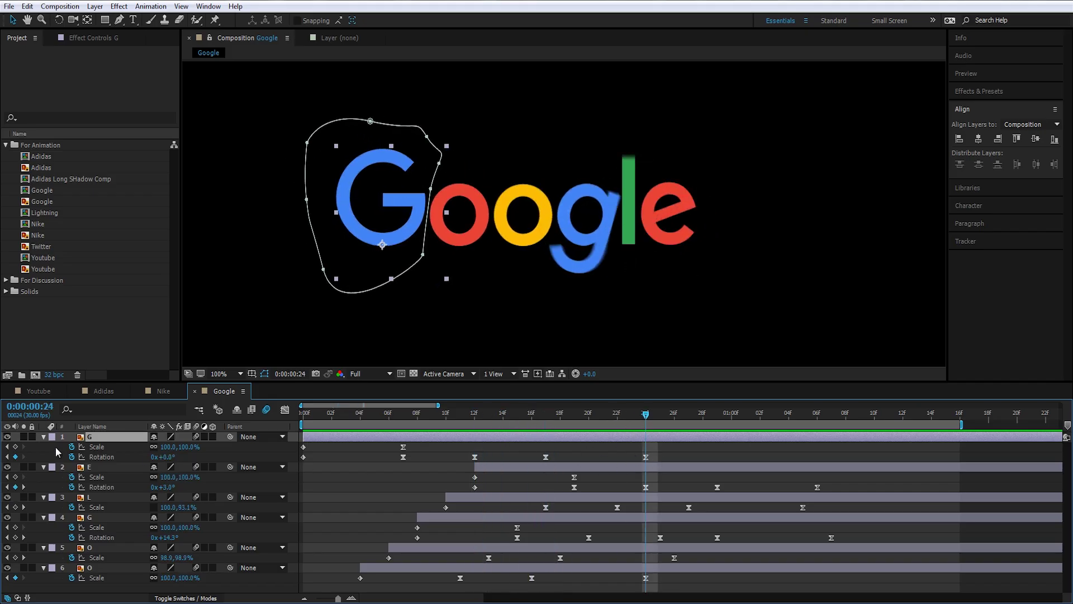
Solo the capital G layer and go to its keyframes at 0:00:00:07.
click(22, 436)
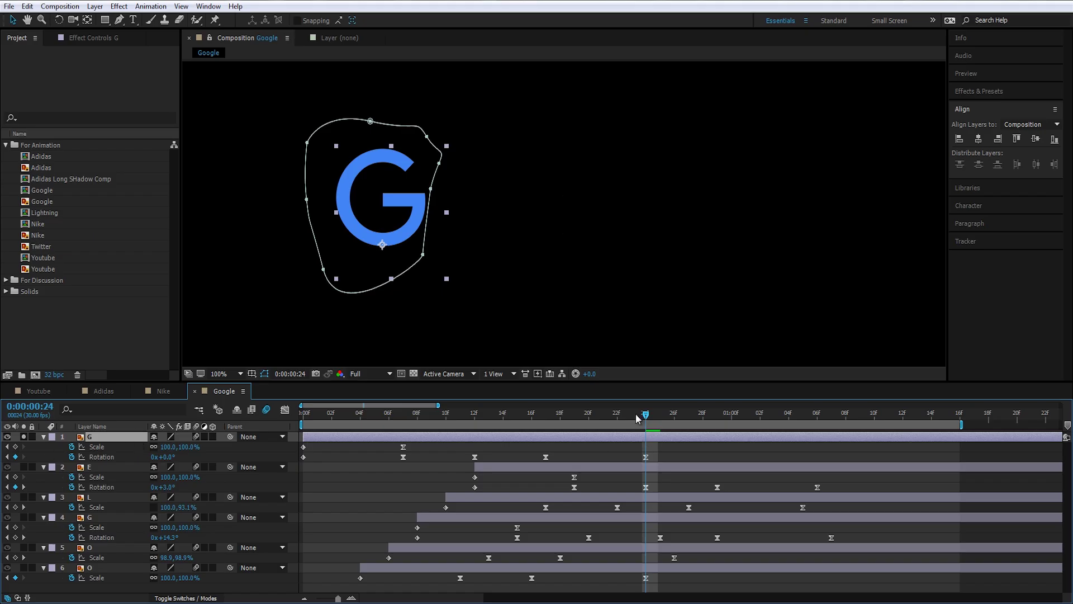
drag(637, 418, 407, 446)
Try rotating the capital G to about 23.5° at 0:00:00:07 and adjusting it at 0:00:00:12, and undo these changes.
key(w)
mouse_move(421, 213)
mouse_down()
mouse_move(409, 193)
mouse_move(429, 207)
mouse_up()
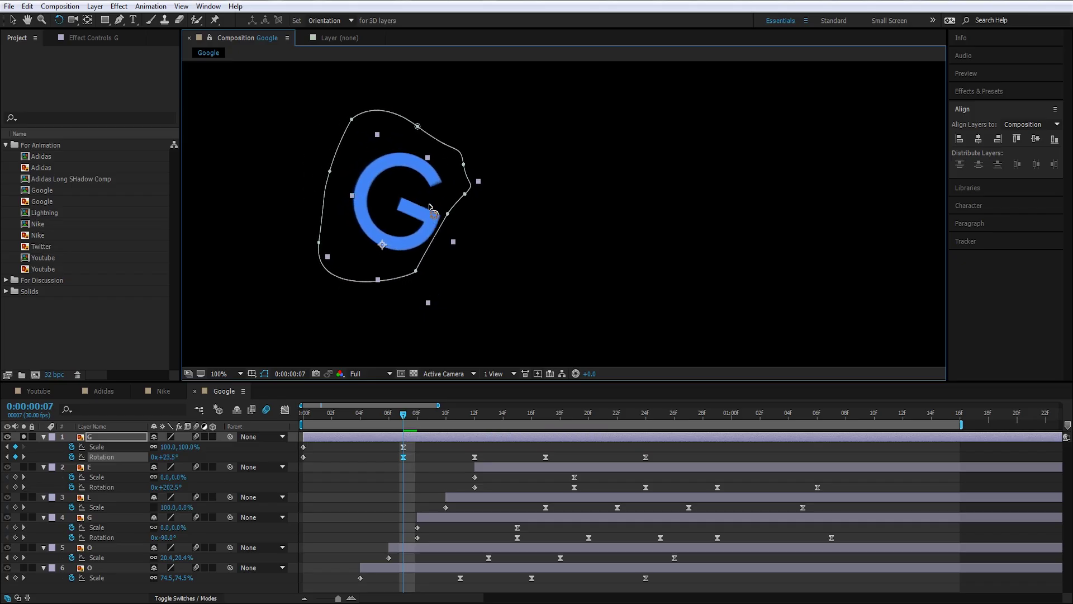
key(v)
click(474, 413)
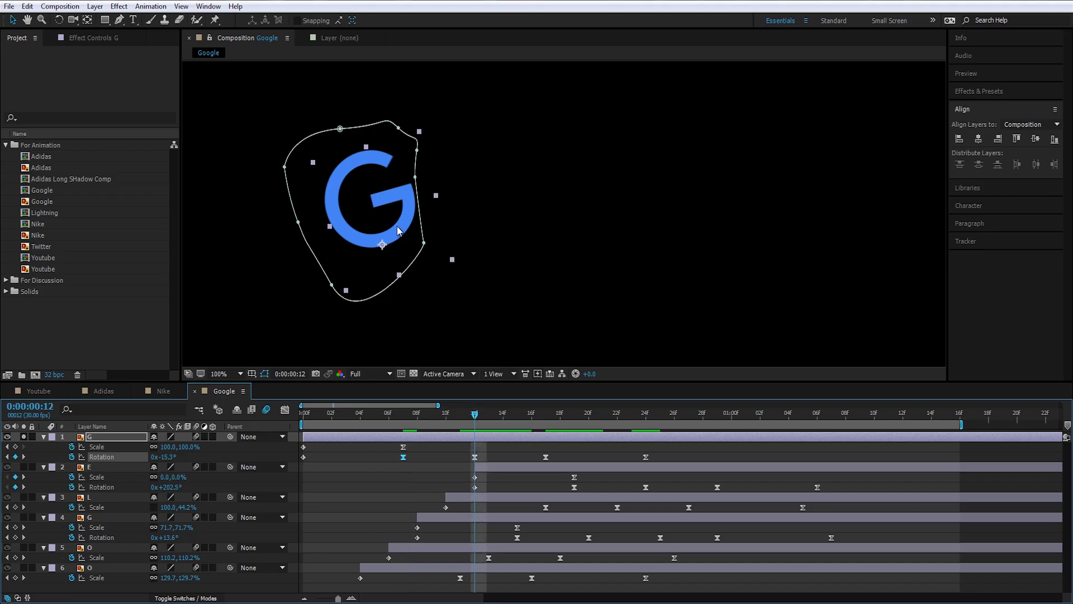
drag(395, 212, 397, 213)
key(ctrl+z)
key(ctrl+z)
key(ctrl+z)
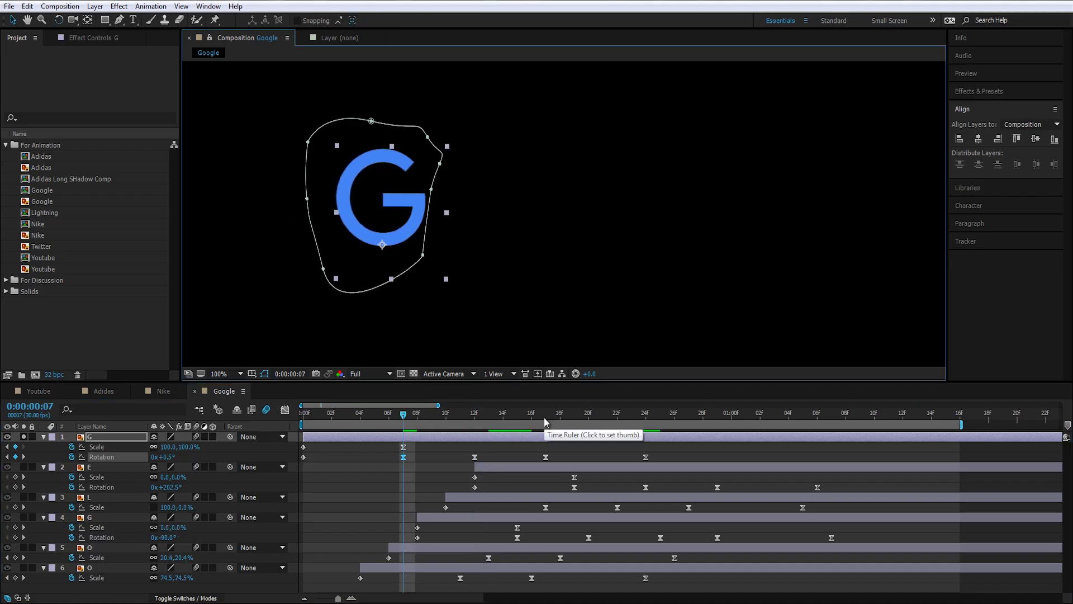
Rotate the capital G to about 4.5° on its rotation keyframe at 0:00:00:17.
click(546, 415)
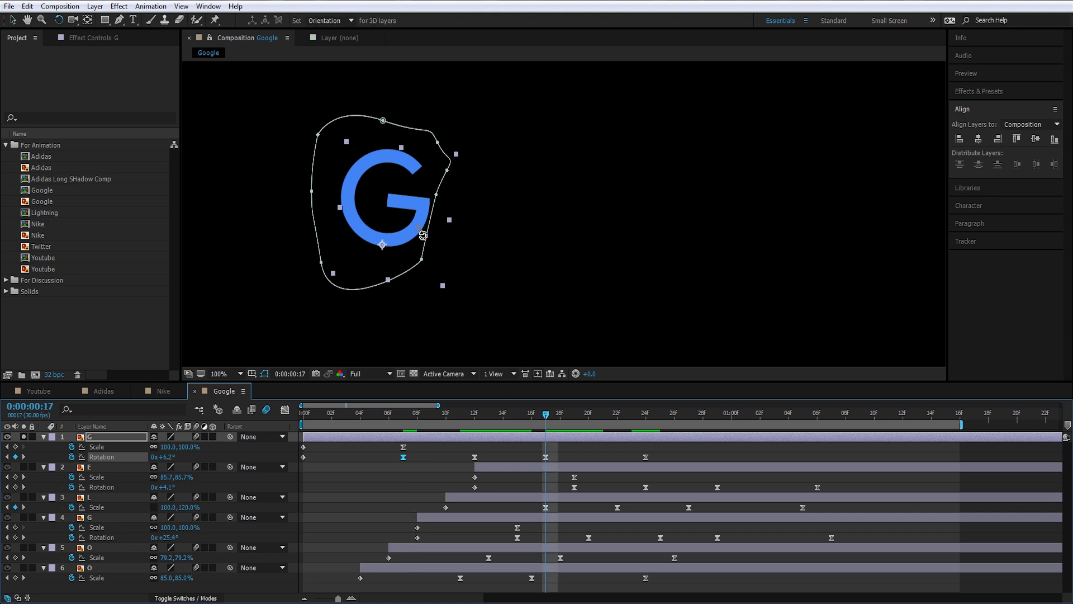
click(546, 456)
mouse_move(425, 228)
mouse_down()
mouse_move(427, 211)
mouse_move(440, 240)
mouse_move(413, 212)
mouse_up()
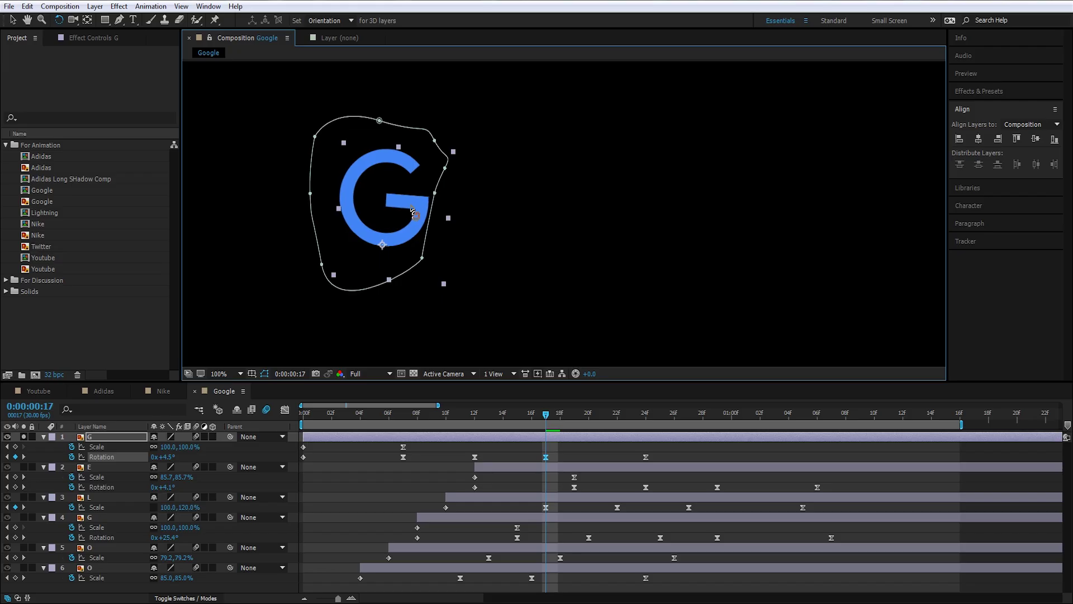
Set the incoming velocity influence of the capital G's last rotation keyframe, at 0:00:00:24, to 75%.
click(646, 419)
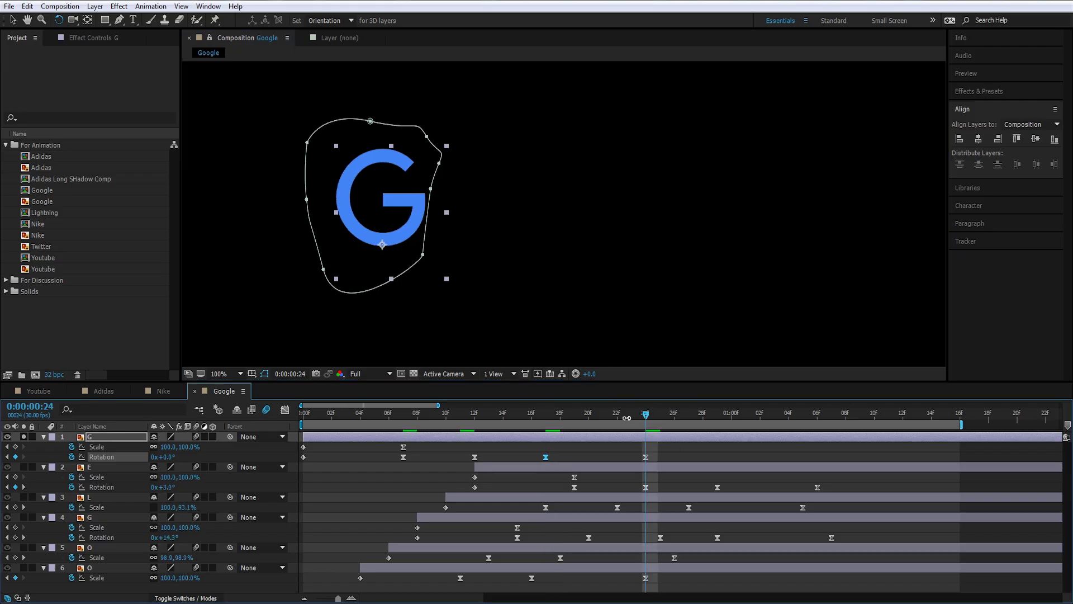
click(549, 418)
right_click(647, 457)
click(694, 437)
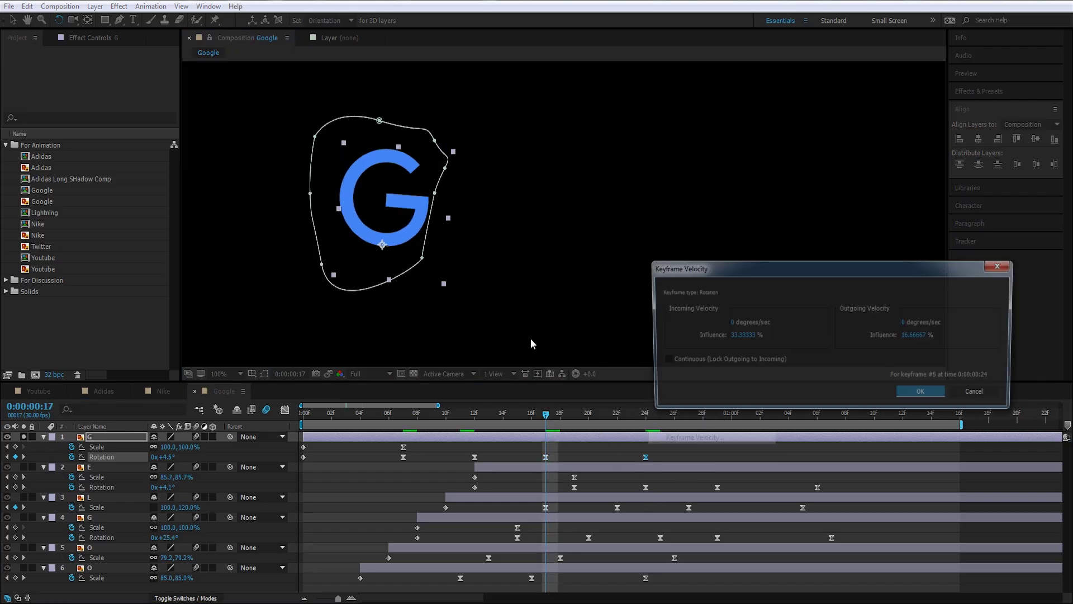
click(739, 334)
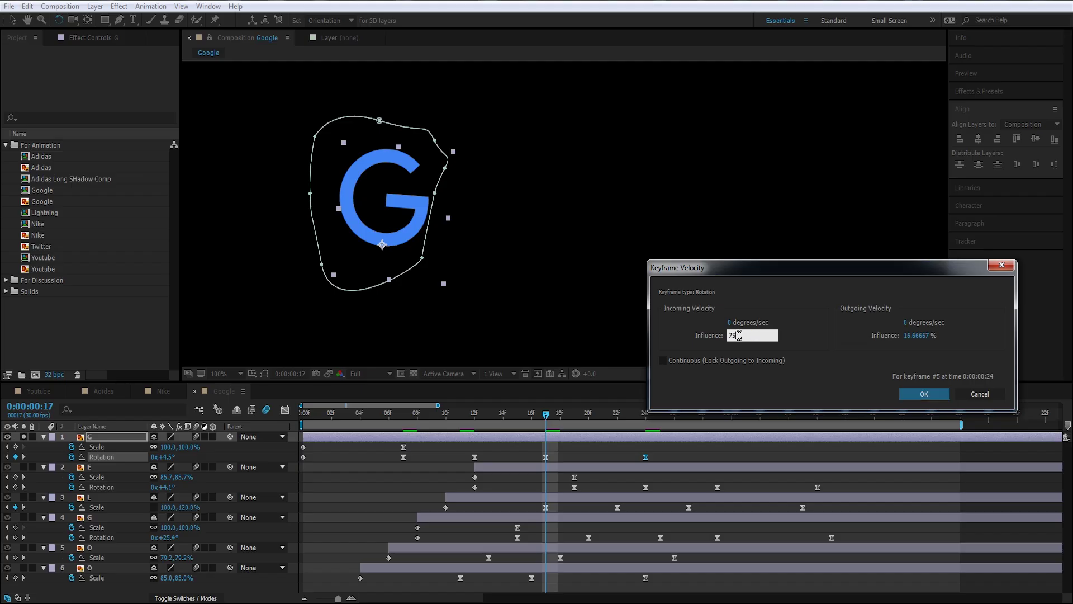
key(Return)
Apply 33.33333% incoming and outgoing velocity influence to the capital G's four scale and rotation keyframes from 0:00:00:07 to 0:00:00:17.
drag(554, 419, 390, 472)
right_click(547, 457)
click(593, 437)
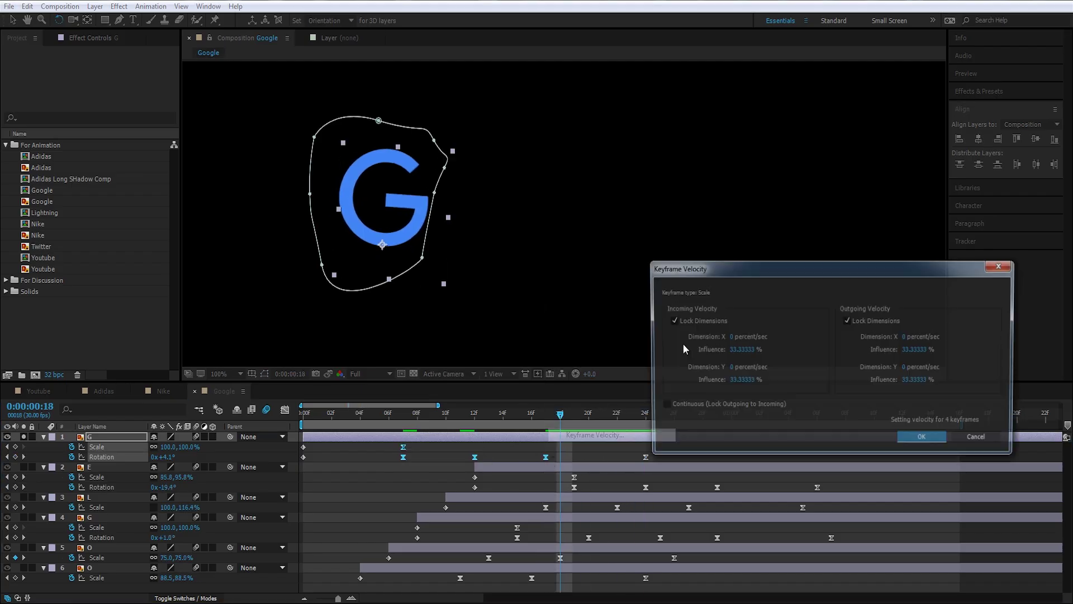
click(911, 439)
click(576, 454)
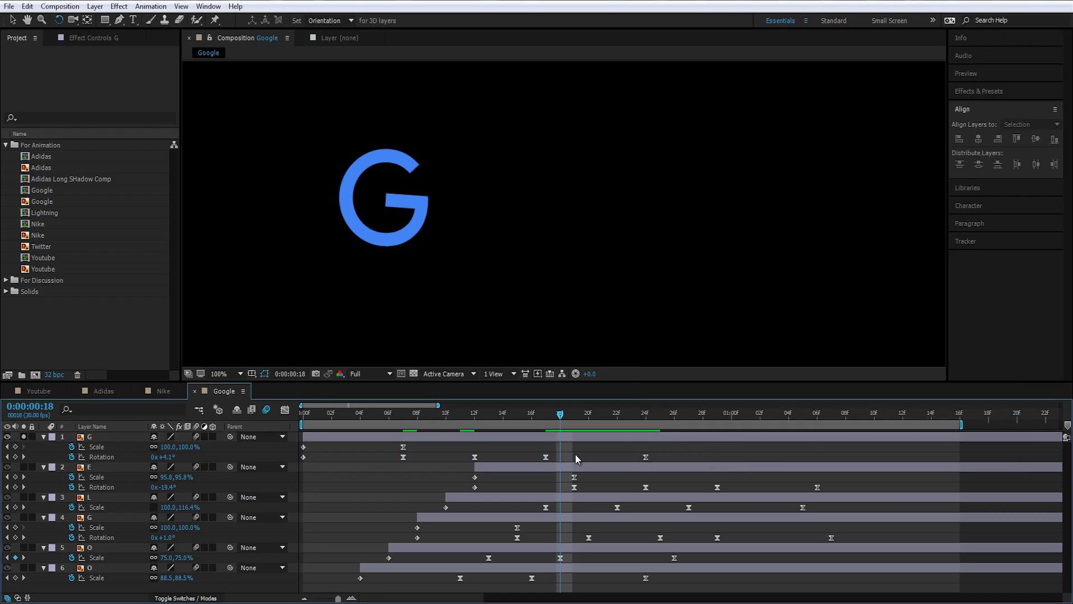
Preview the soloed capital G animation and check how its rotation settles towards the keyframe at 0:00:00:24.
key(space)
click(646, 458)
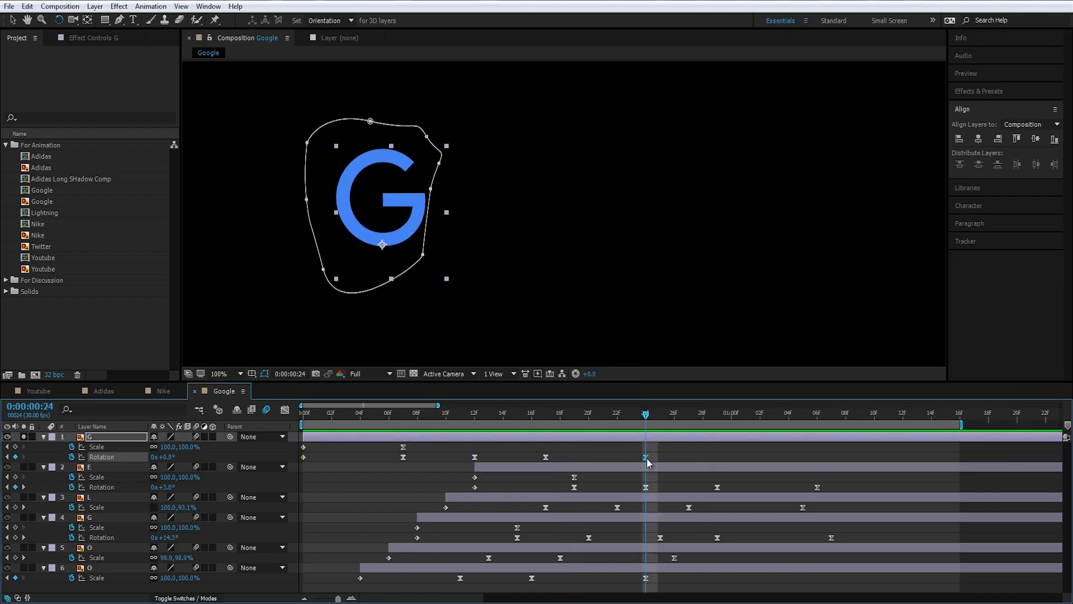
drag(647, 421, 574, 415)
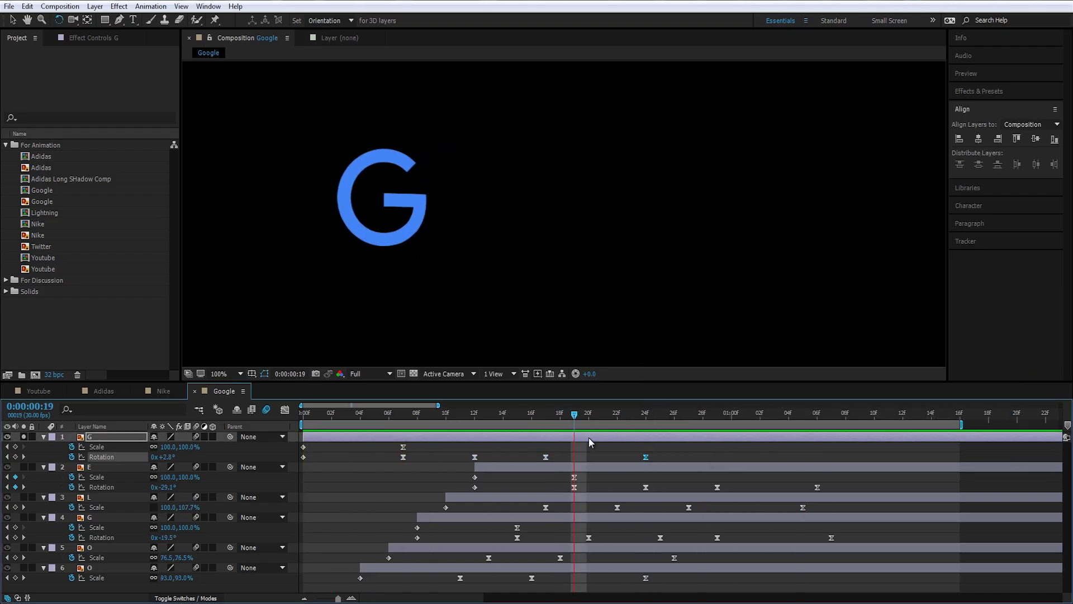
key(space)
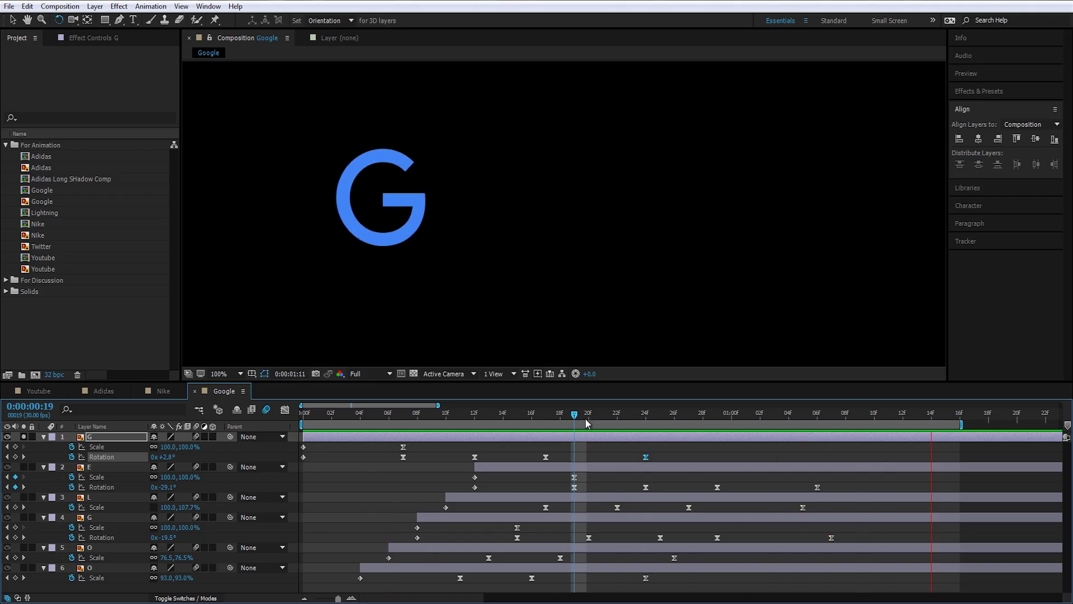
Unsolo the capital G layer and preview its animation together with all the other letters.
key(space)
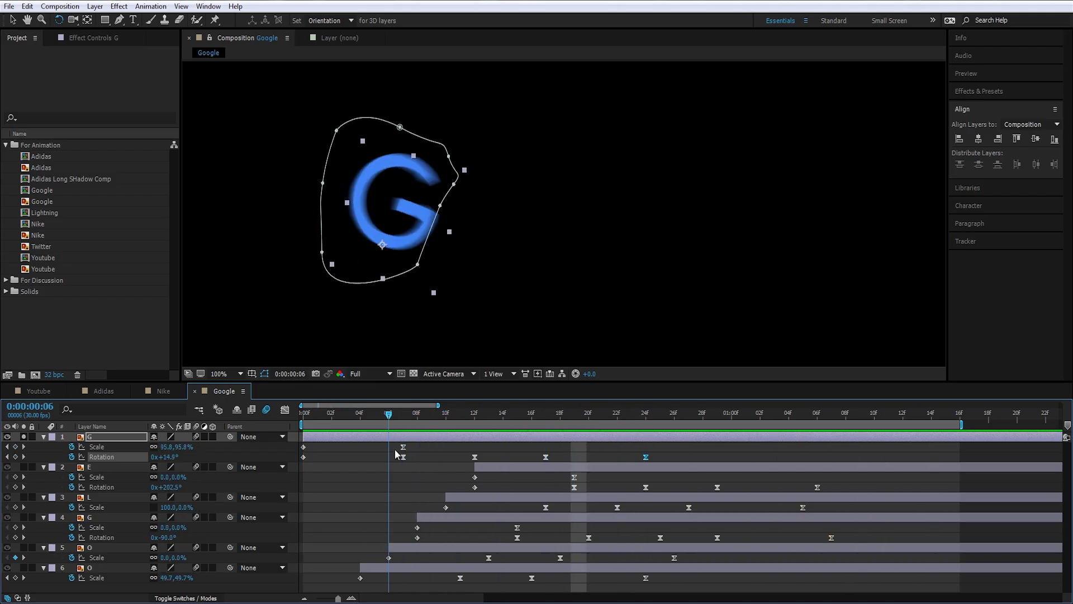
key(space)
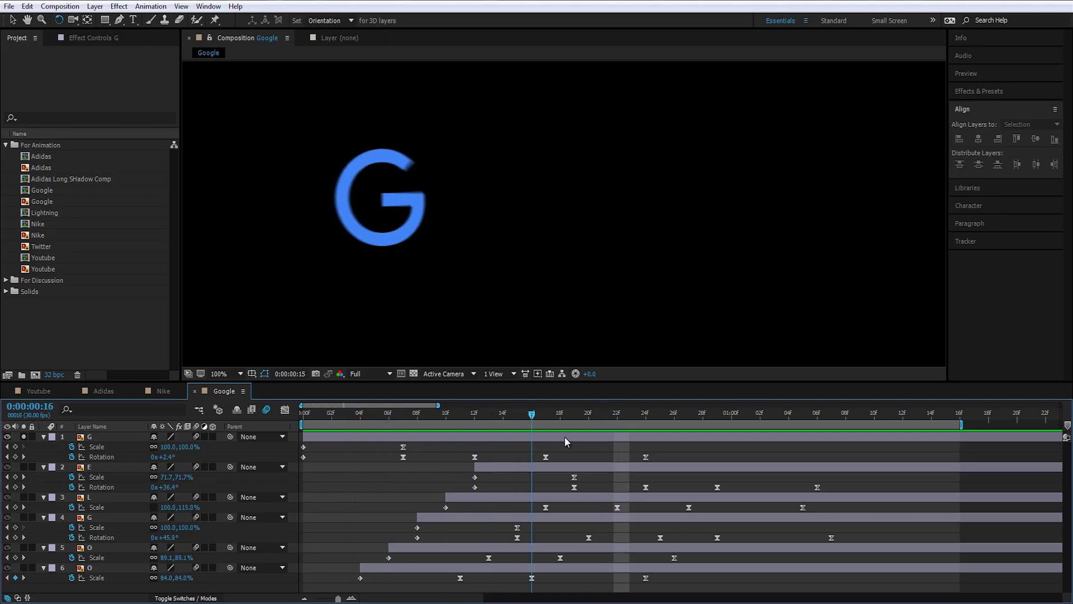
click(24, 437)
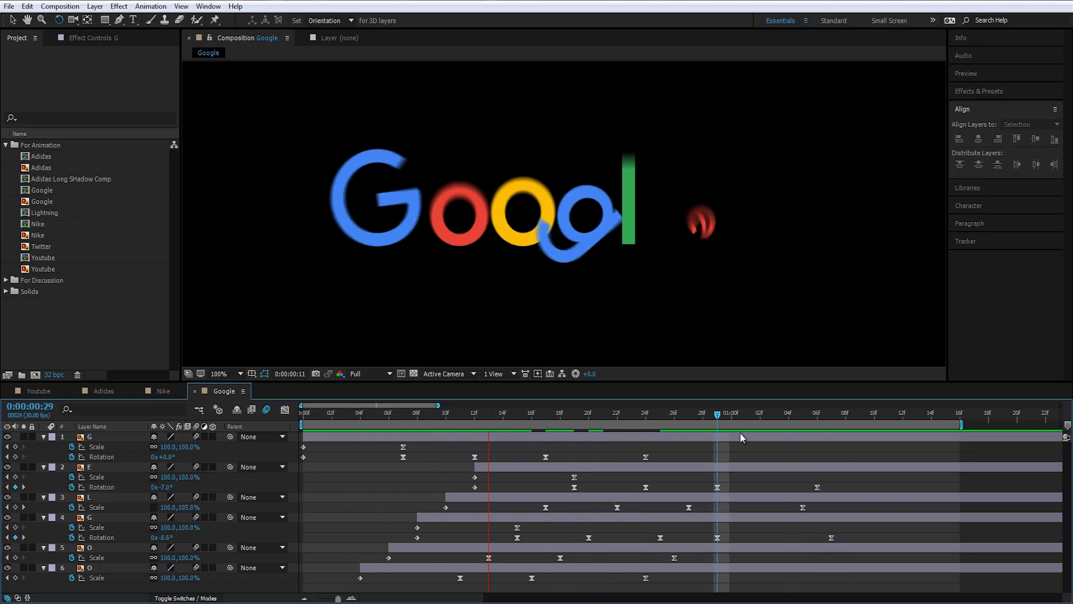
click(362, 436)
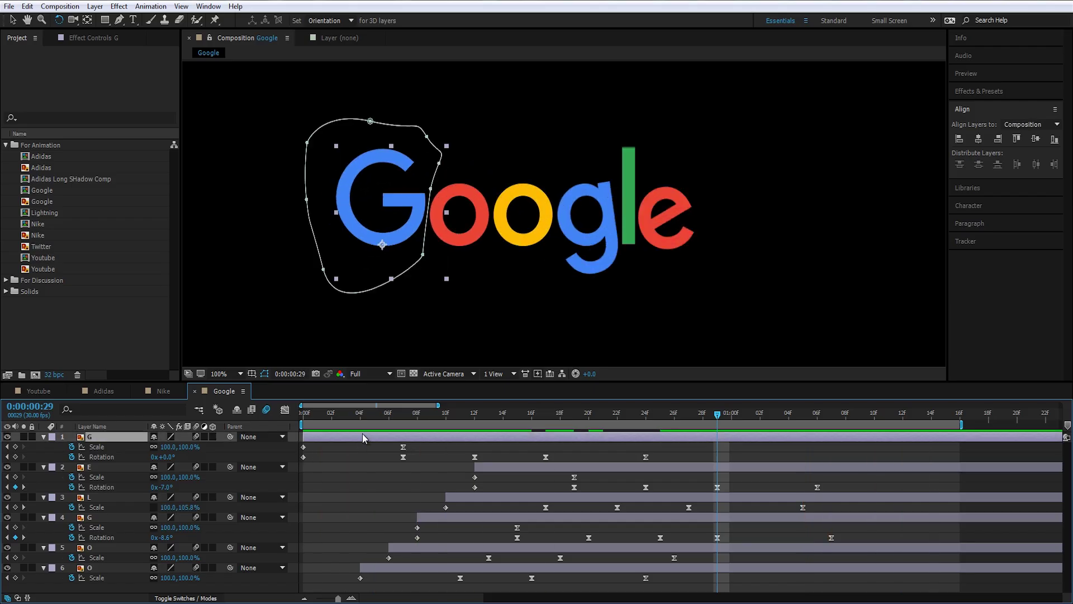
key(space)
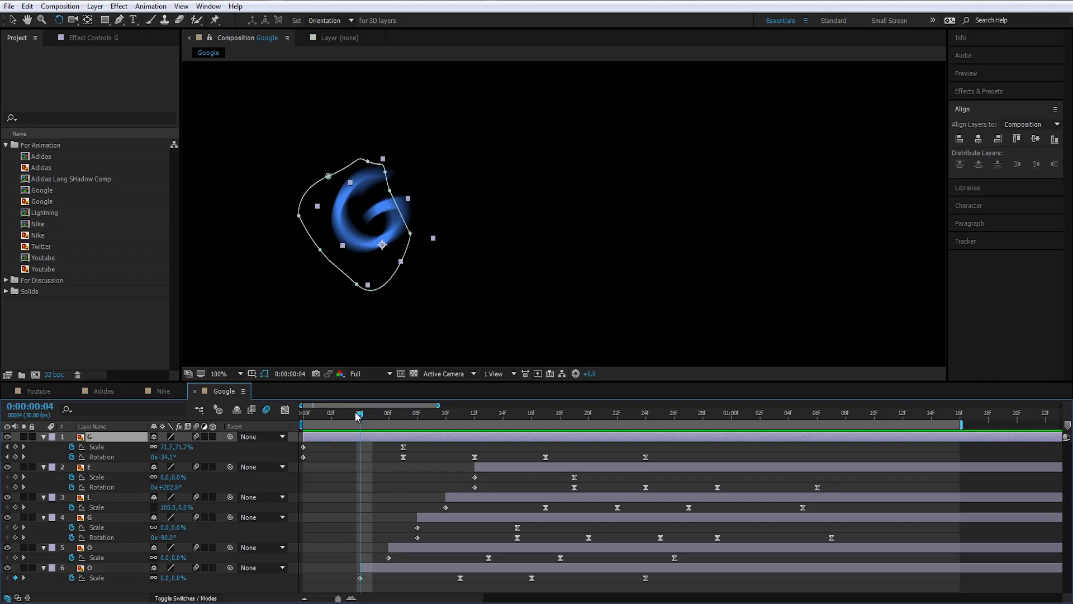
drag(357, 414, 406, 423)
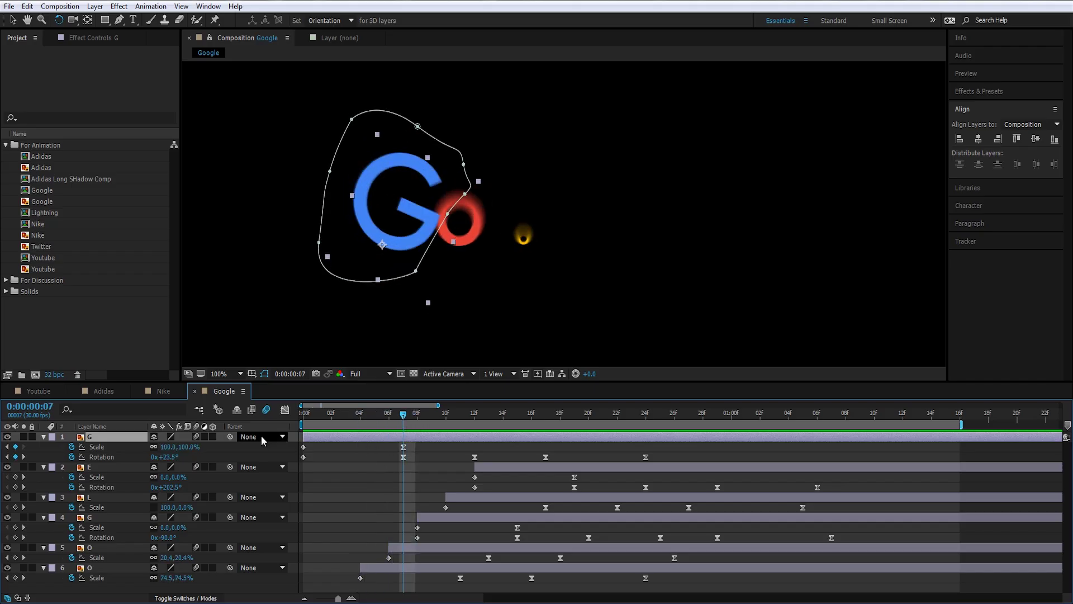
Try moving the capital G layer to the bottom of the layer stack, comparing how it overlaps the red O.
drag(131, 440, 96, 569)
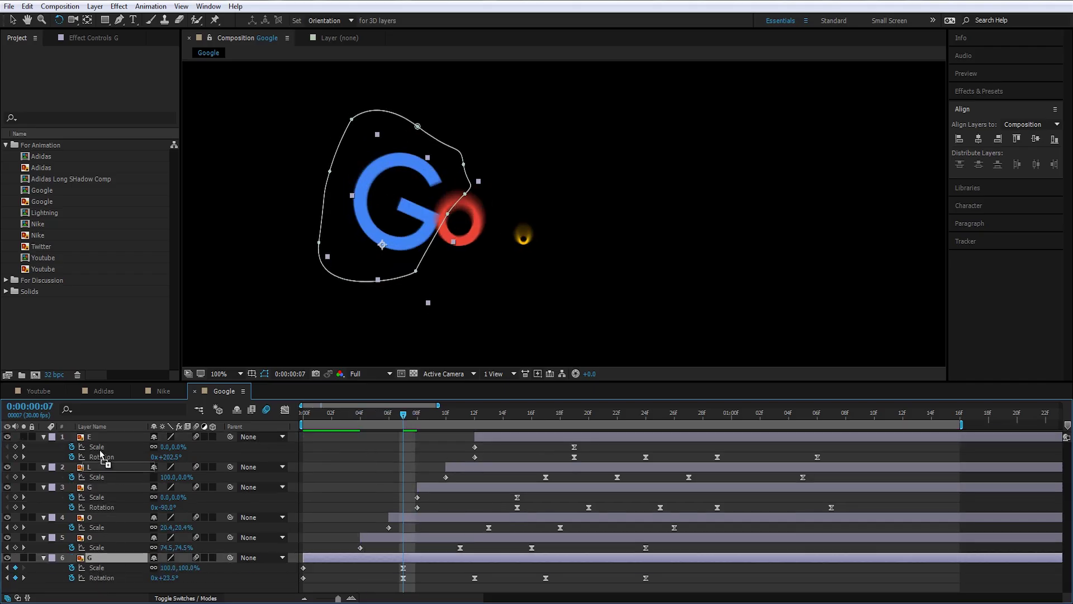
key(ctrl+z)
scroll(400, 213, up, 2)
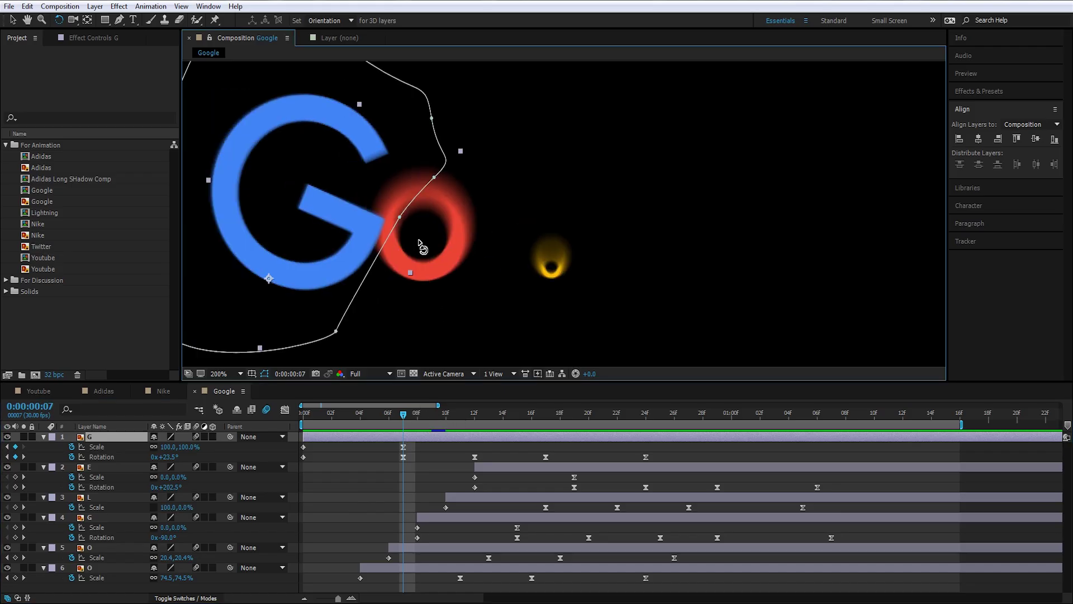
key(v)
drag(406, 416, 445, 422)
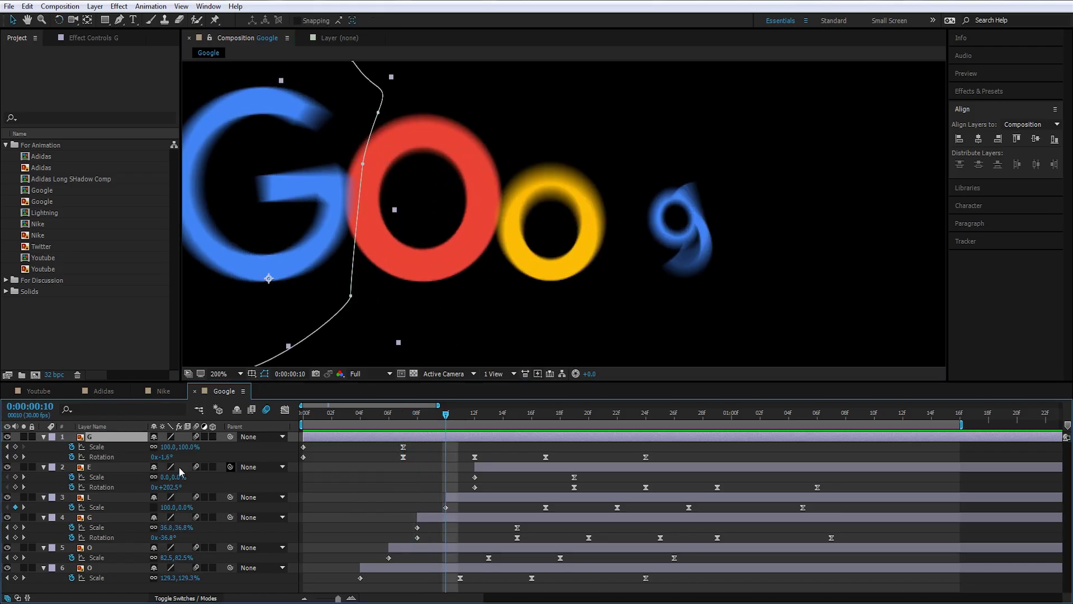
drag(112, 445, 96, 569)
drag(446, 416, 417, 446)
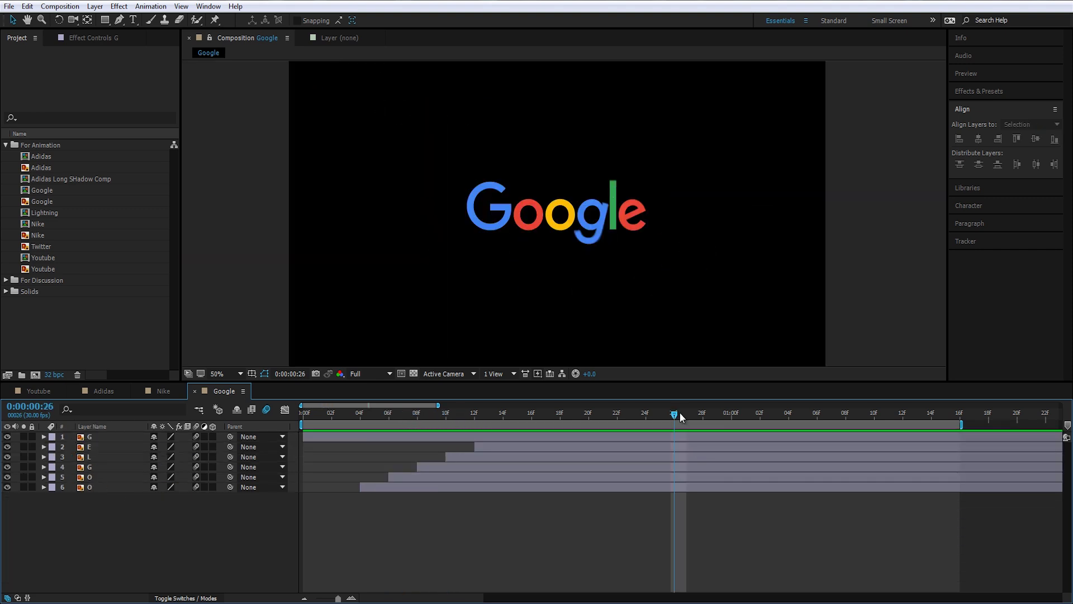
Turn off motion blur for all six letter layers and scrub through the animation to check it.
key(space)
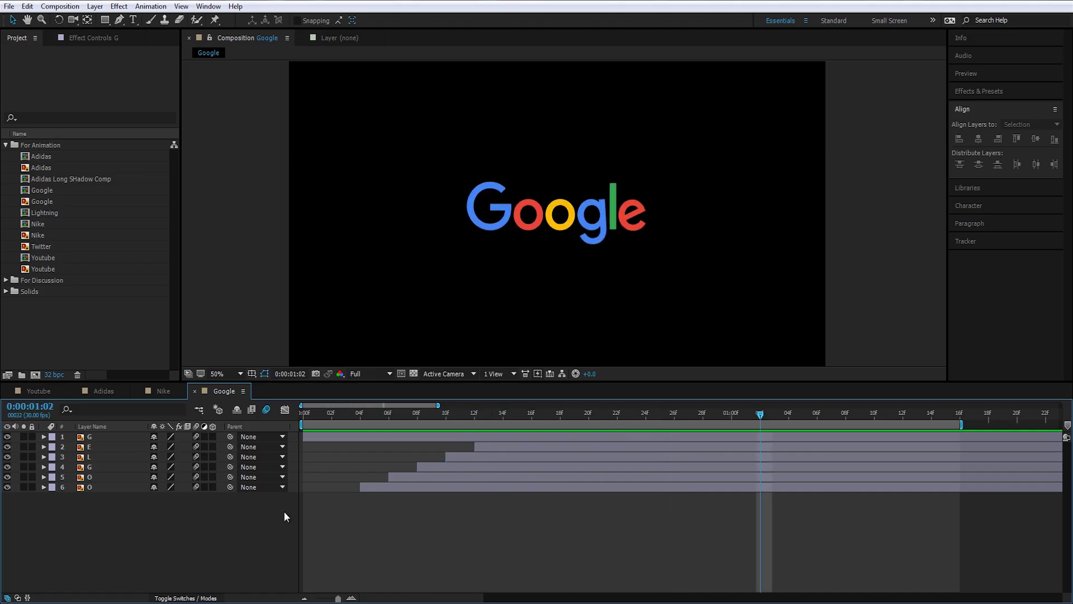
drag(568, 414, 490, 423)
drag(490, 423, 512, 422)
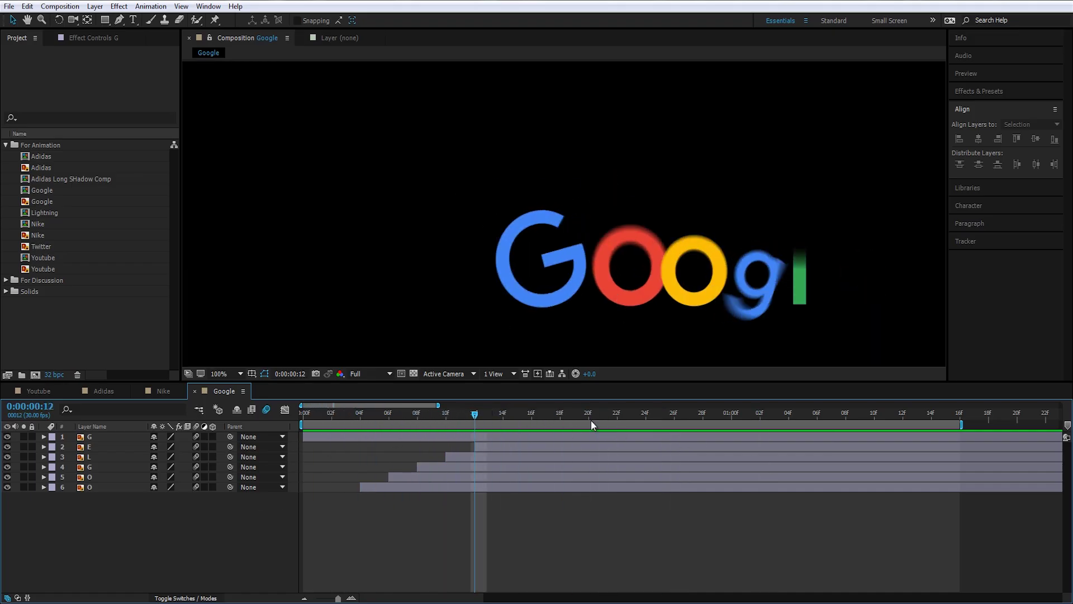
drag(591, 420, 624, 443)
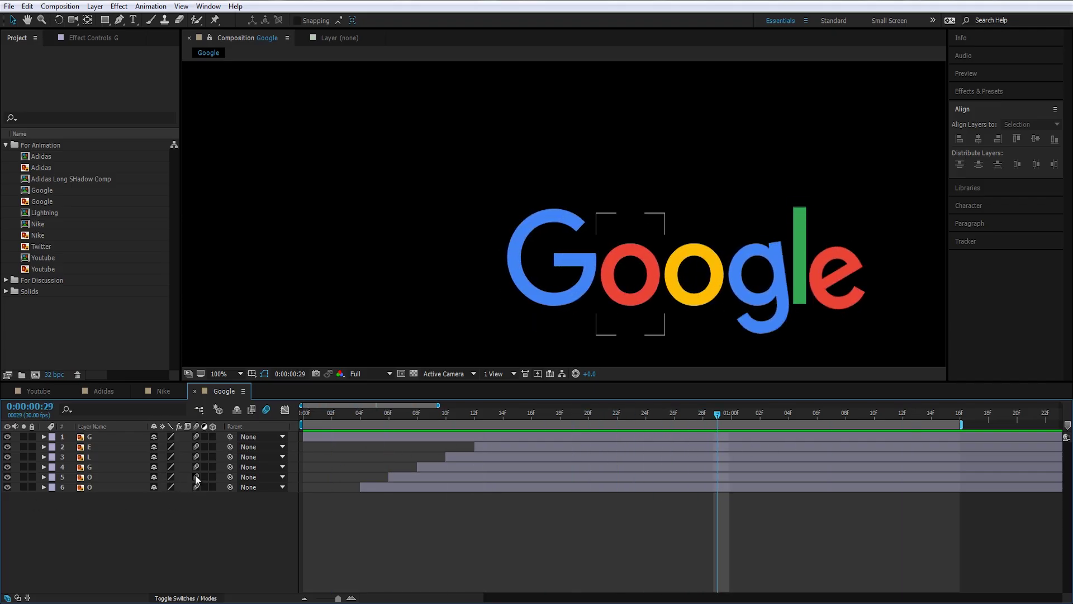
drag(194, 455, 196, 437)
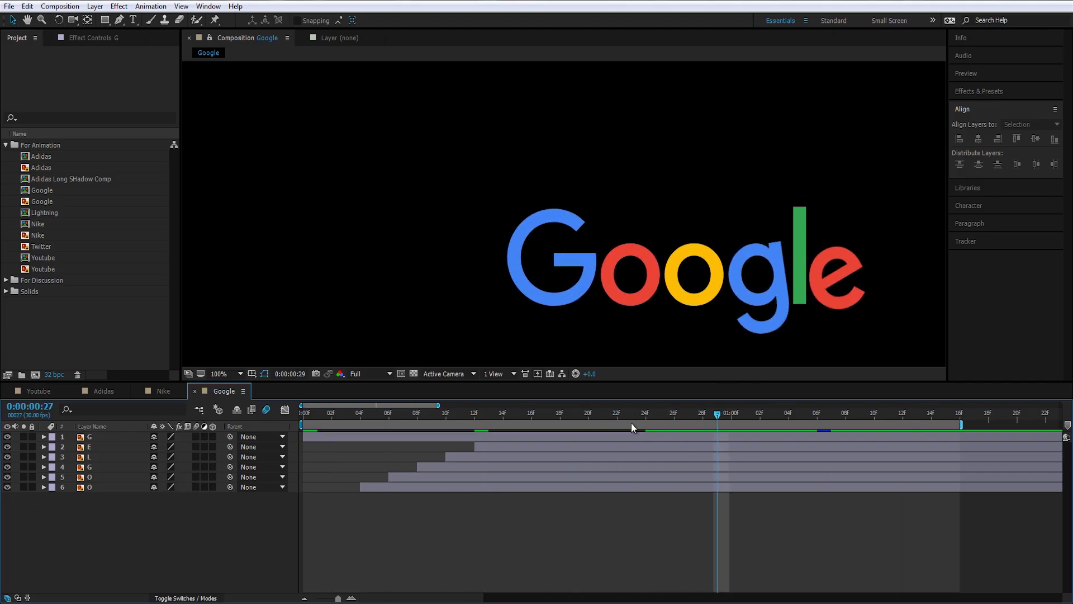
drag(632, 422, 875, 425)
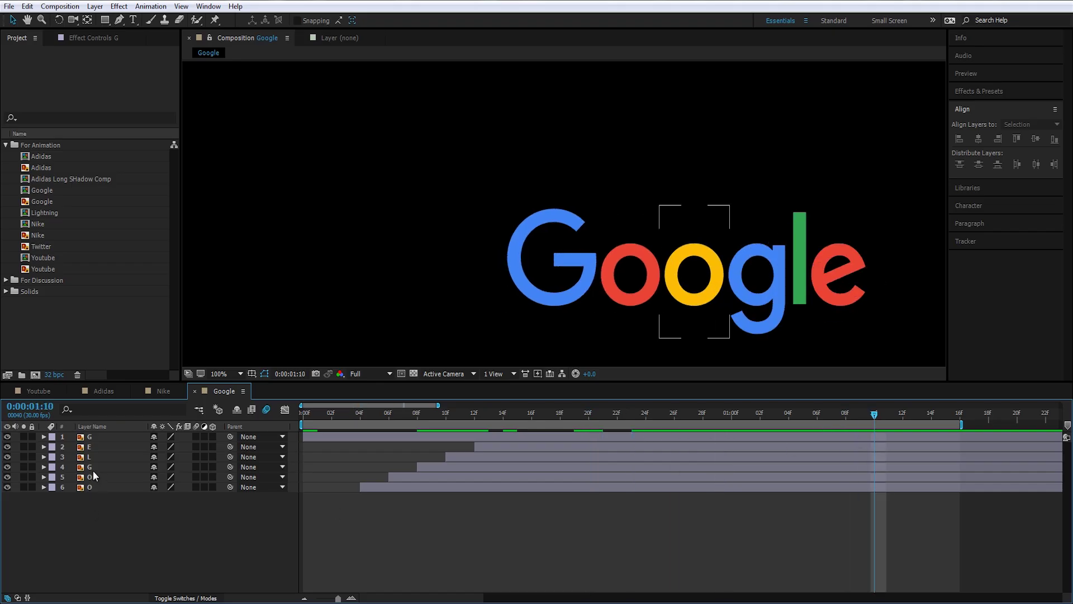
Duplicate the capital G layer five times.
click(107, 437)
drag(403, 423, 340, 433)
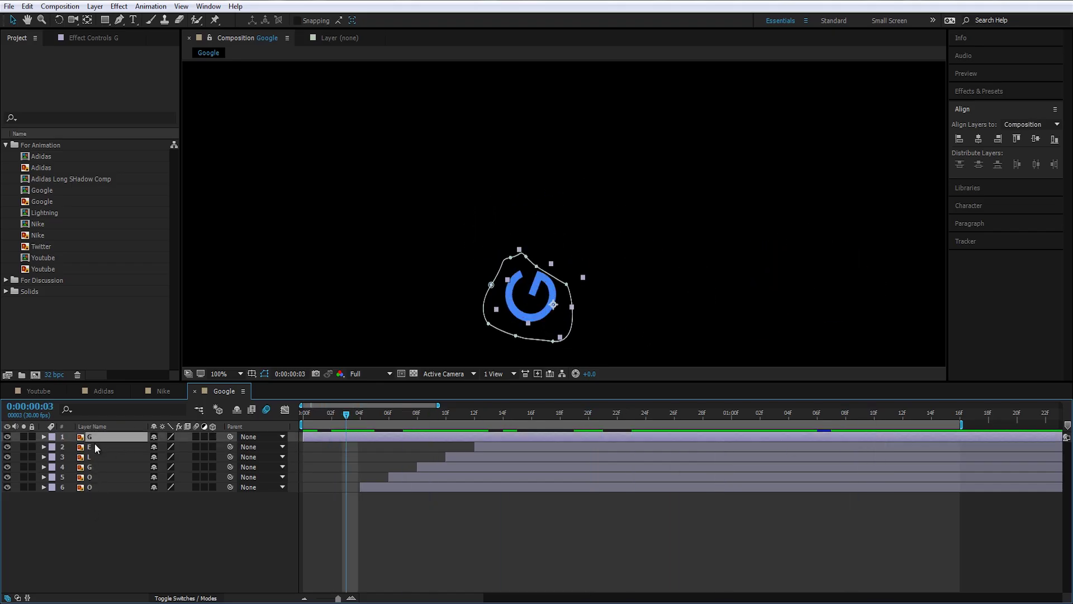
key(ctrl+d)
key(ctrl+d)
key(ctrl+d)
key(ctrl+d)
key(ctrl+d)
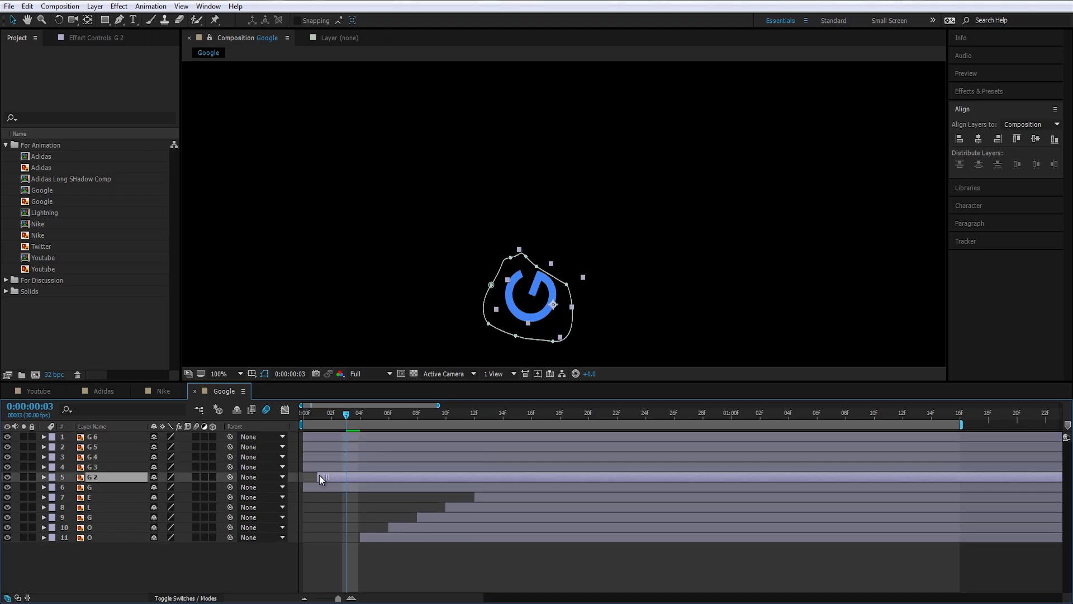
Stagger the start of layers G 2 to G 6 by one frame each, from frame 1 to frame 5.
drag(319, 475, 334, 475)
drag(313, 466, 356, 457)
drag(312, 446, 383, 435)
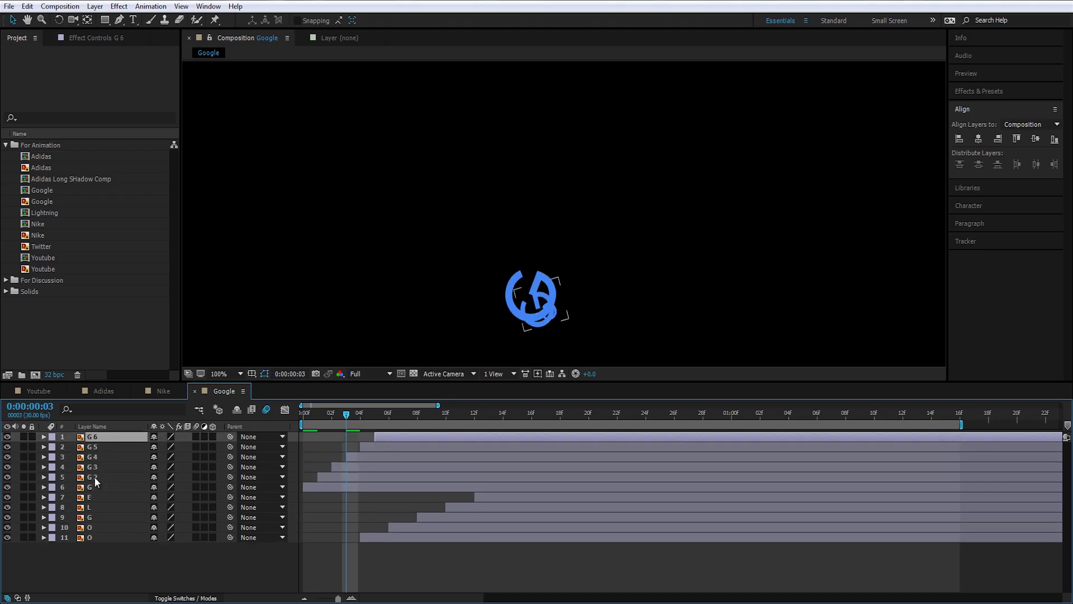
Pre-compose layers G 2 to G 6 and enable motion blur on all five inside the pre-comp.
shift+click(95, 477)
key(ctrl+shift+c)
key(Return)
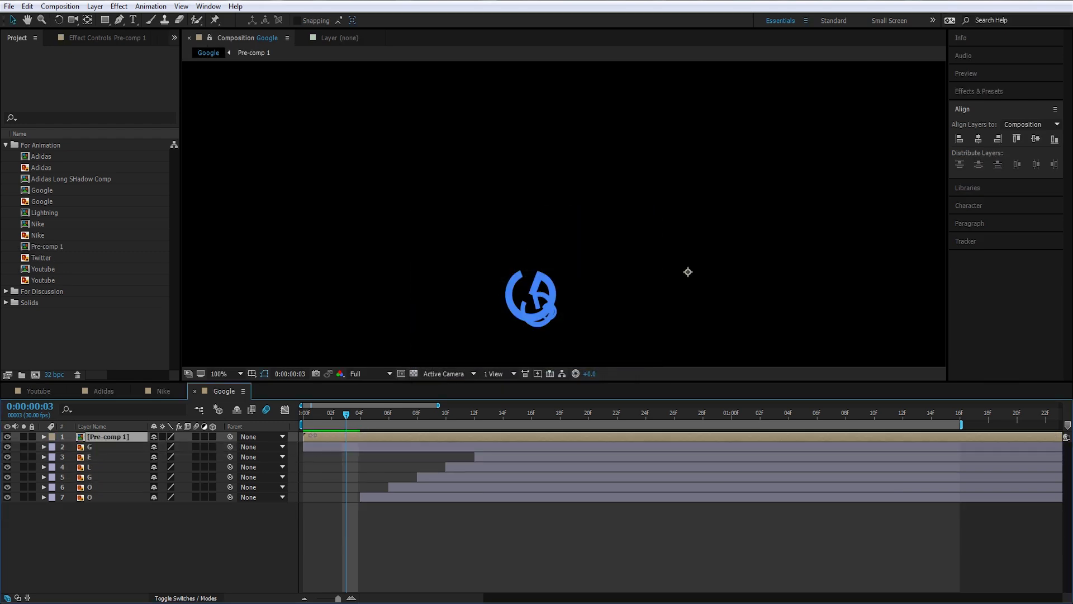
double_click(172, 440)
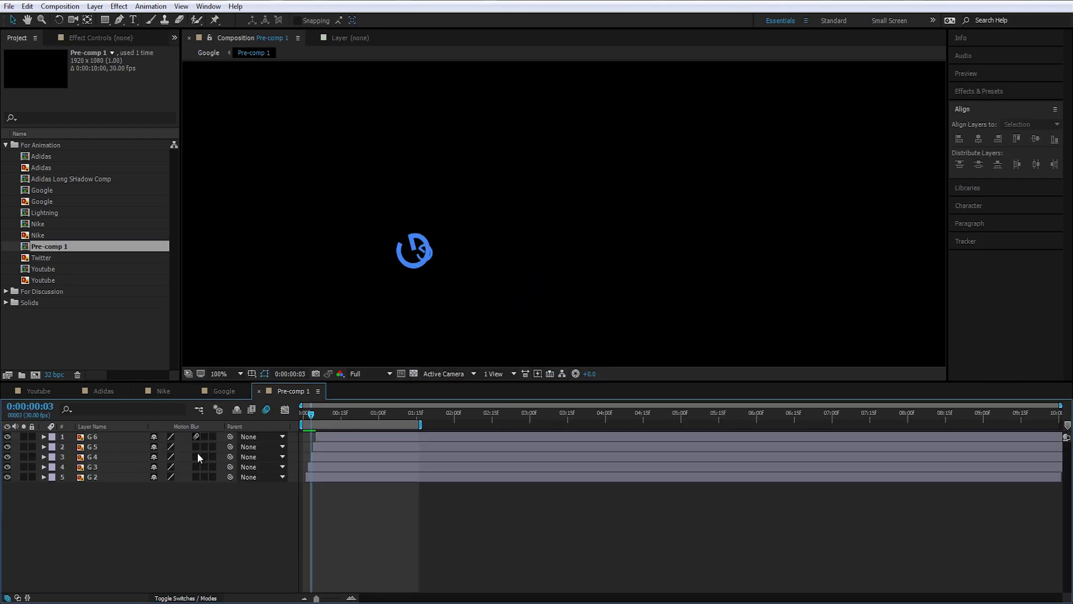
drag(197, 452, 197, 477)
In the Google composition, place the pre-comp beneath the capital G layer and lower its opacity to 29%.
click(225, 392)
drag(359, 417, 542, 422)
drag(611, 421, 343, 455)
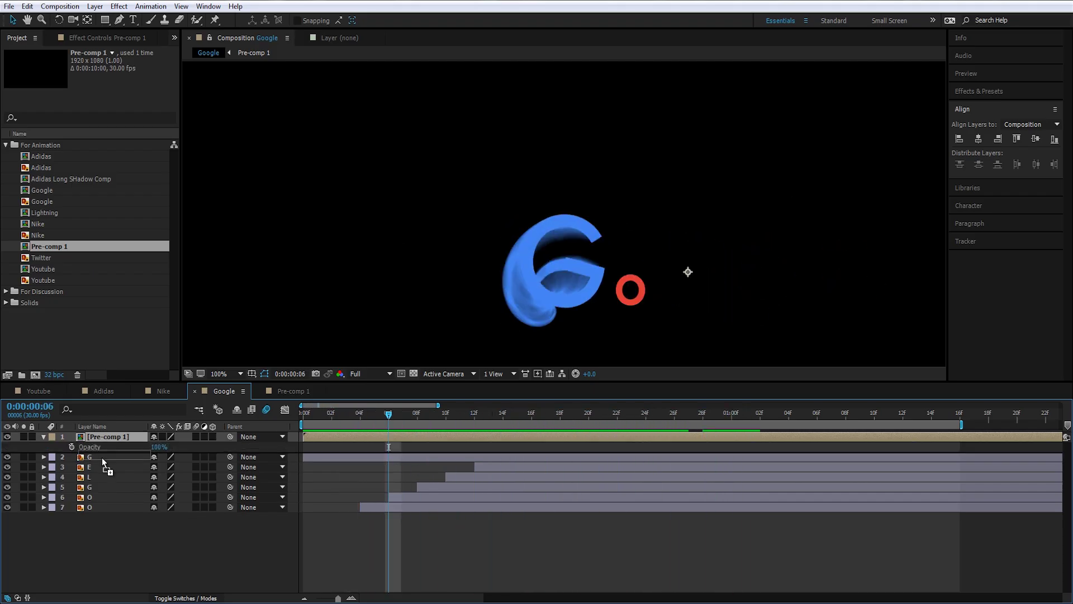
drag(102, 457, 138, 460)
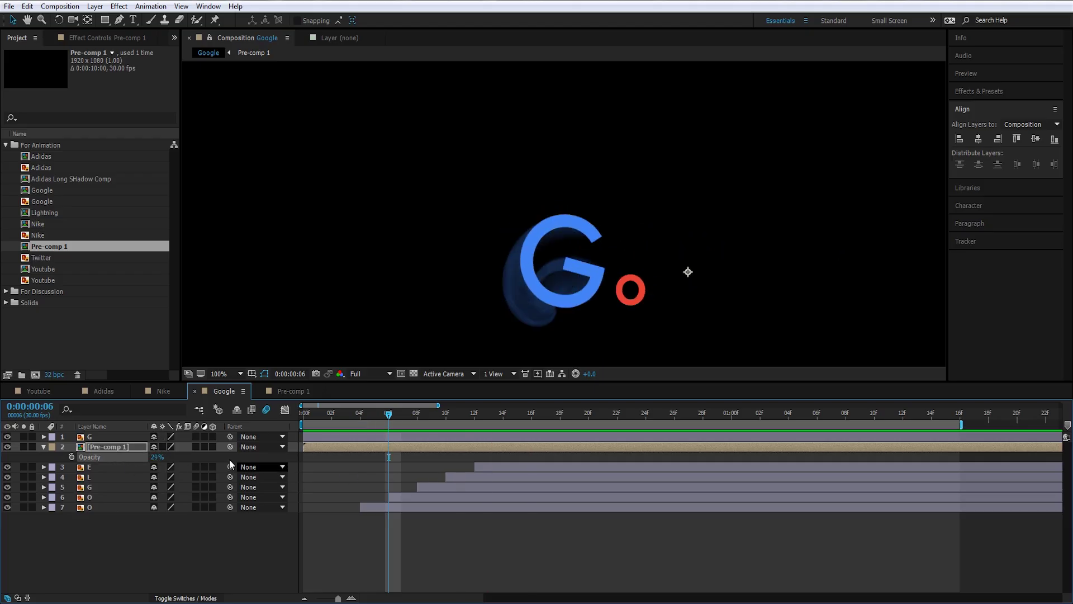
Copy the five G duplicates from the pre-comp back into the Google composition and delete the pre-comp layer.
double_click(117, 447)
drag(126, 507, 116, 431)
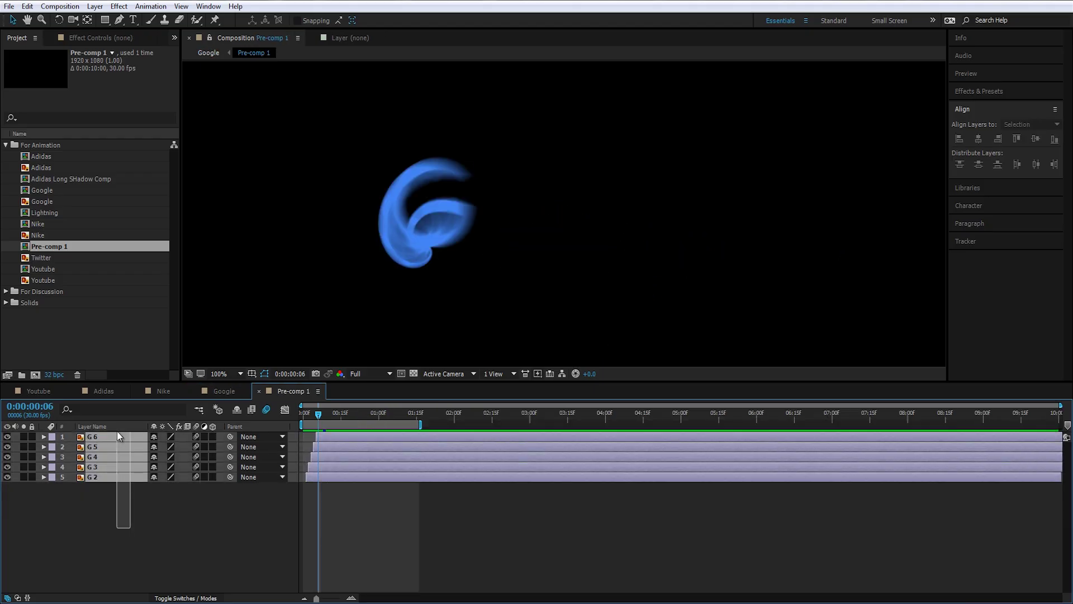
key(ctrl+c)
click(225, 390)
key(ctrl+v)
click(103, 495)
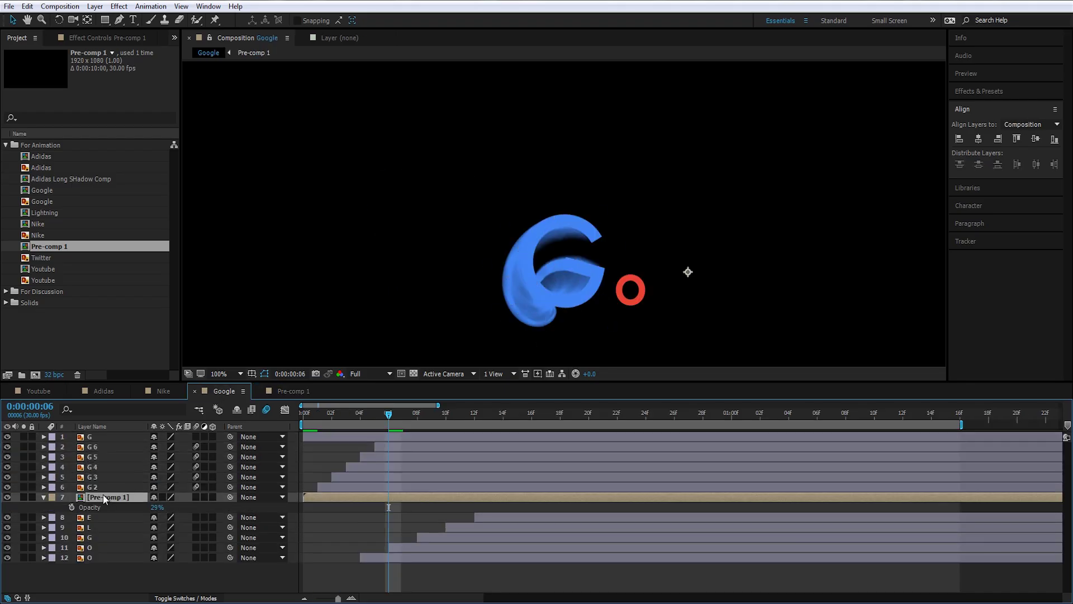
key(Delete)
drag(373, 415, 304, 430)
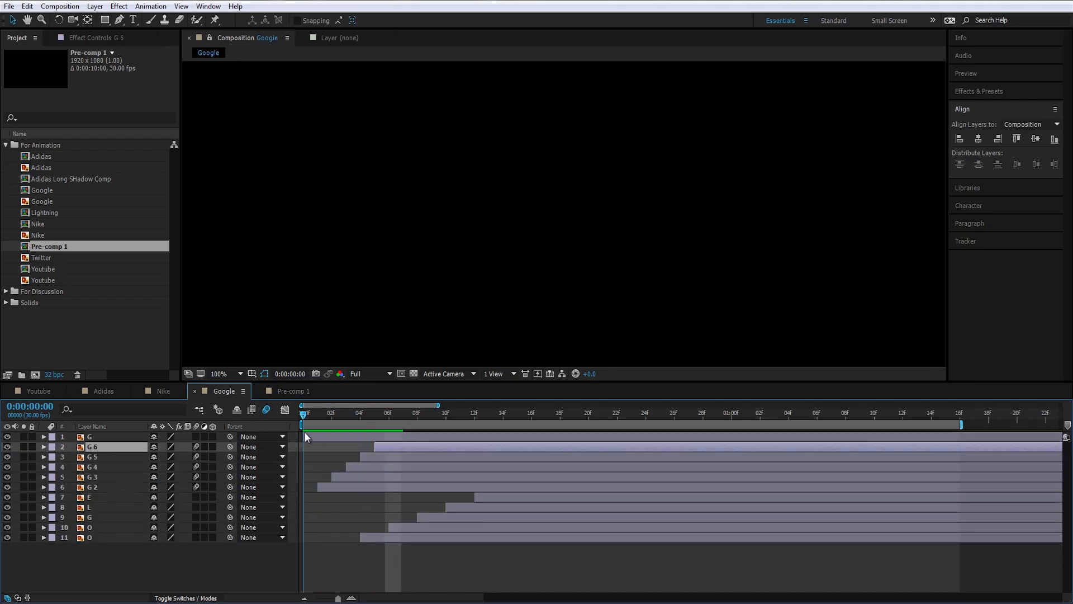
key(space)
Set the opacity of layers G 6, G 5, G 4, G 3 and G 2 to 35, 30, 25, 20 and 15%.
click(92, 486)
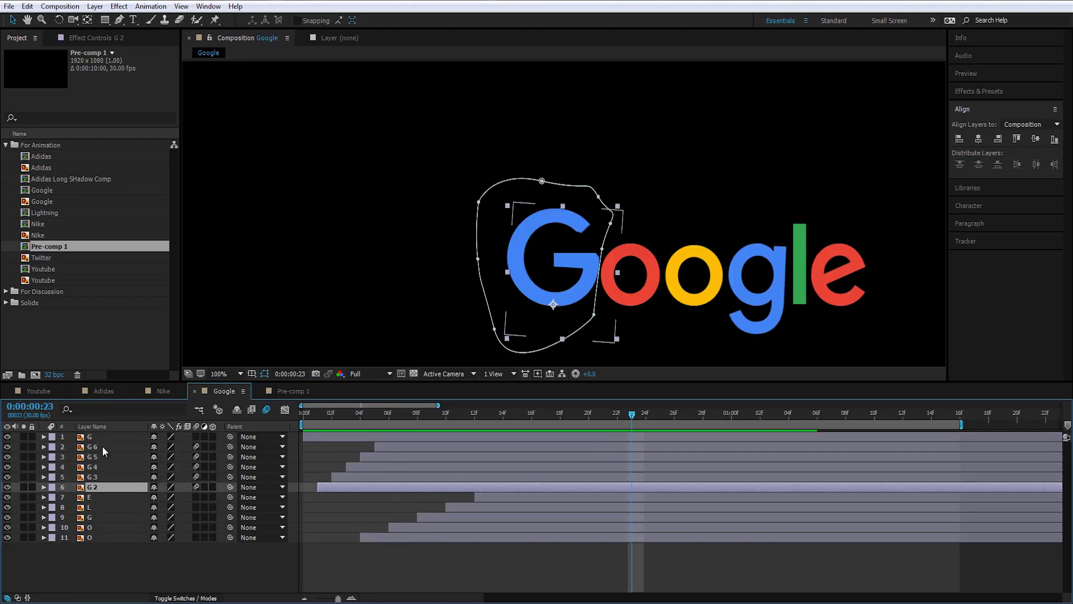
shift+click(102, 447)
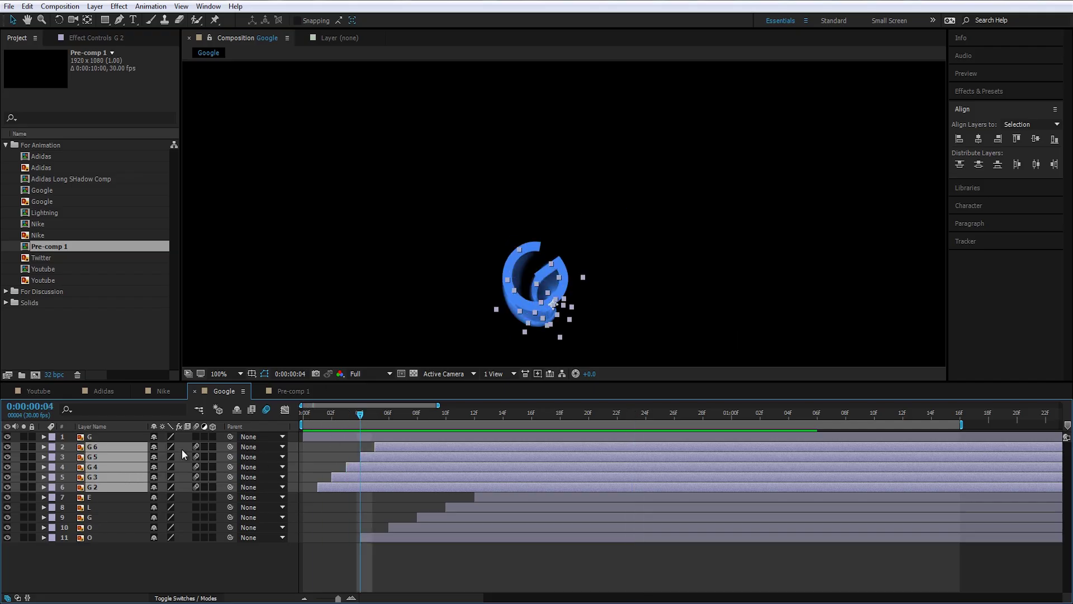
key(t)
click(157, 456)
text(35)
click(180, 463)
click(157, 476)
text(30)
key(Tab)
text(25)
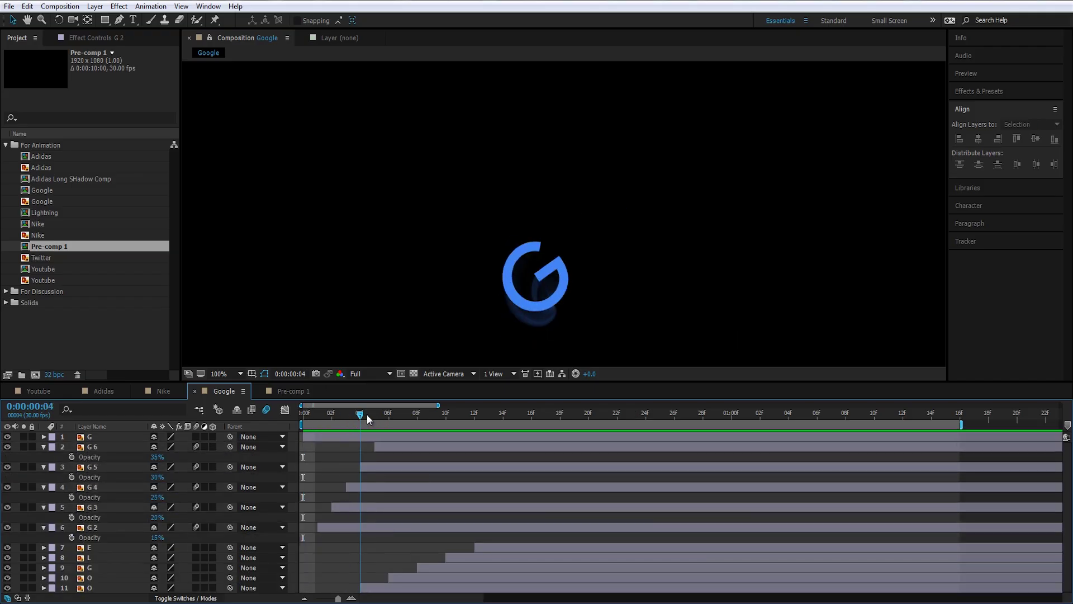
Collapse the expanded properties of all layers in the Google composition and deselect them.
key(ctrl+a)
click(43, 447)
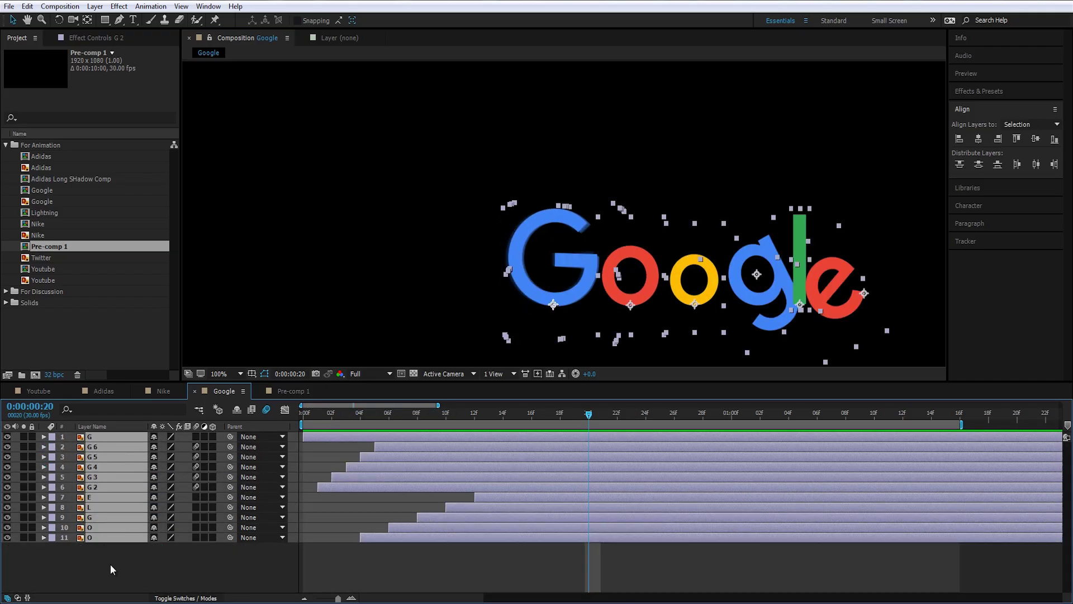
click(108, 568)
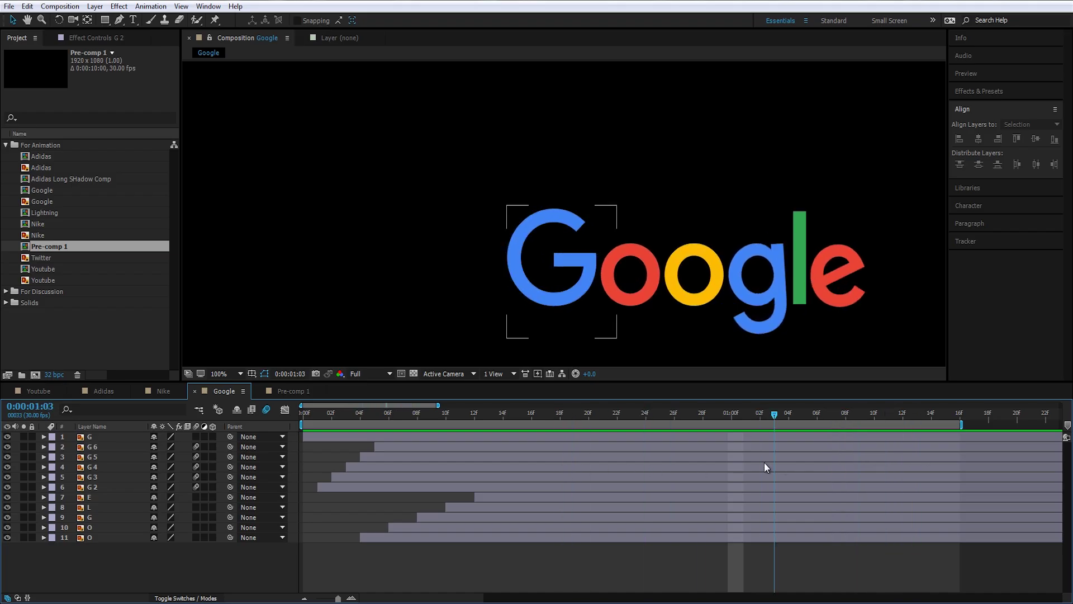
Create a Twitter composition from the Twitter artwork with its layer scaled to 50%.
click(37, 258)
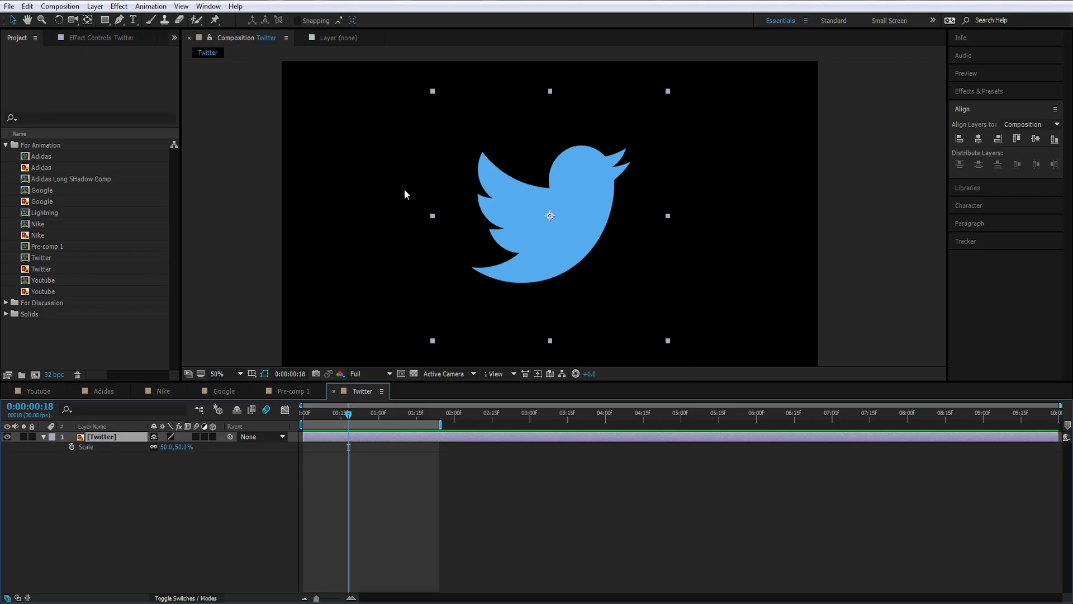
Place puppet pins on both beak tips, the beak's base, the head and the neck of the Twitter bird.
scroll(539, 271, up, 1)
drag(596, 266, 522, 195)
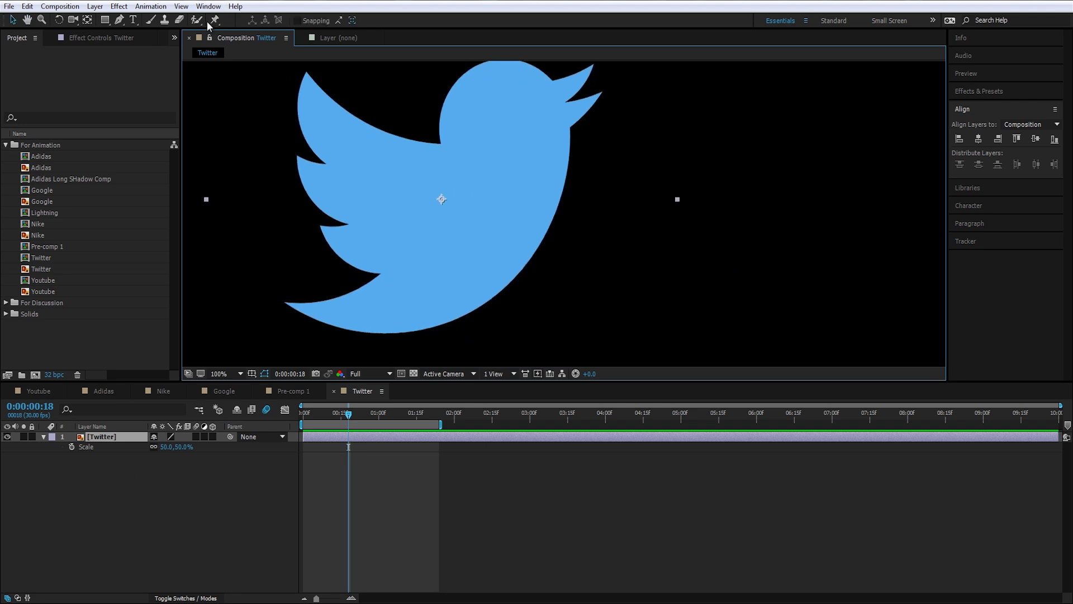
drag(506, 150, 547, 166)
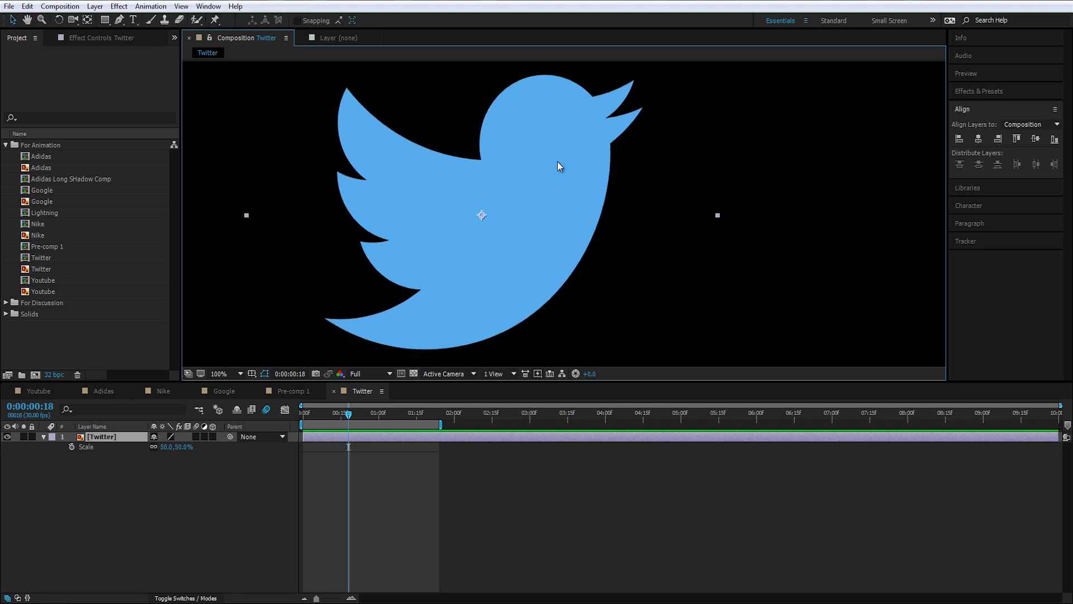
scroll(551, 207, down, 1)
scroll(540, 212, up, 1)
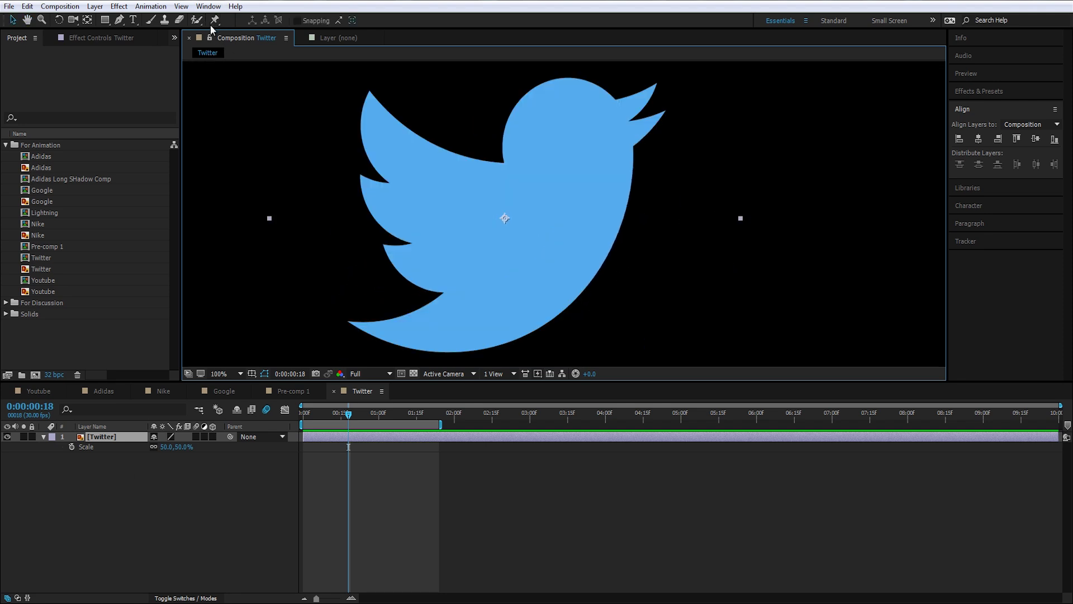
click(214, 22)
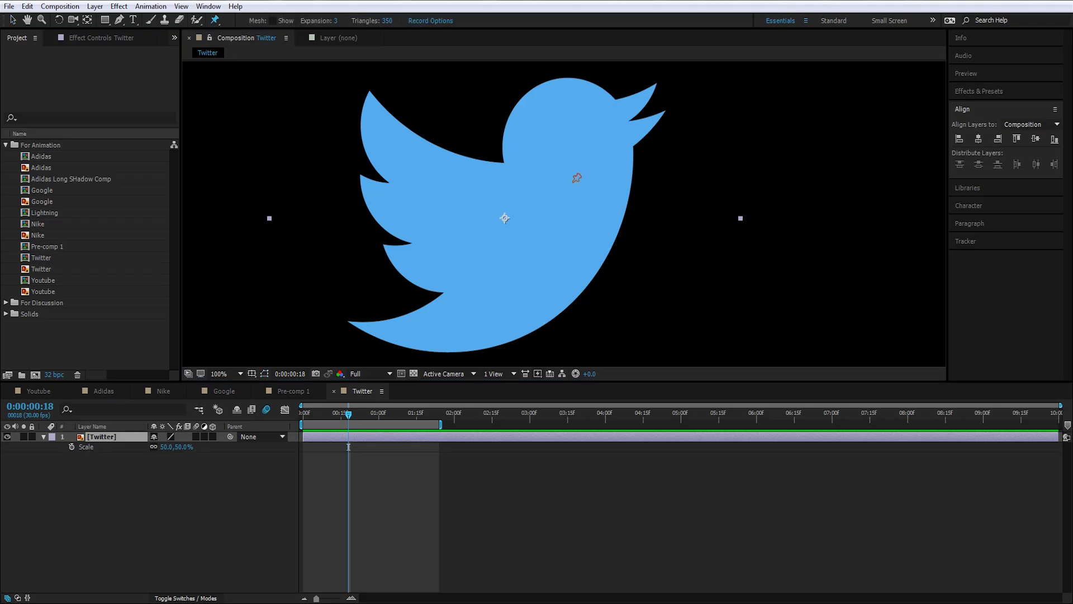
drag(575, 179, 542, 184)
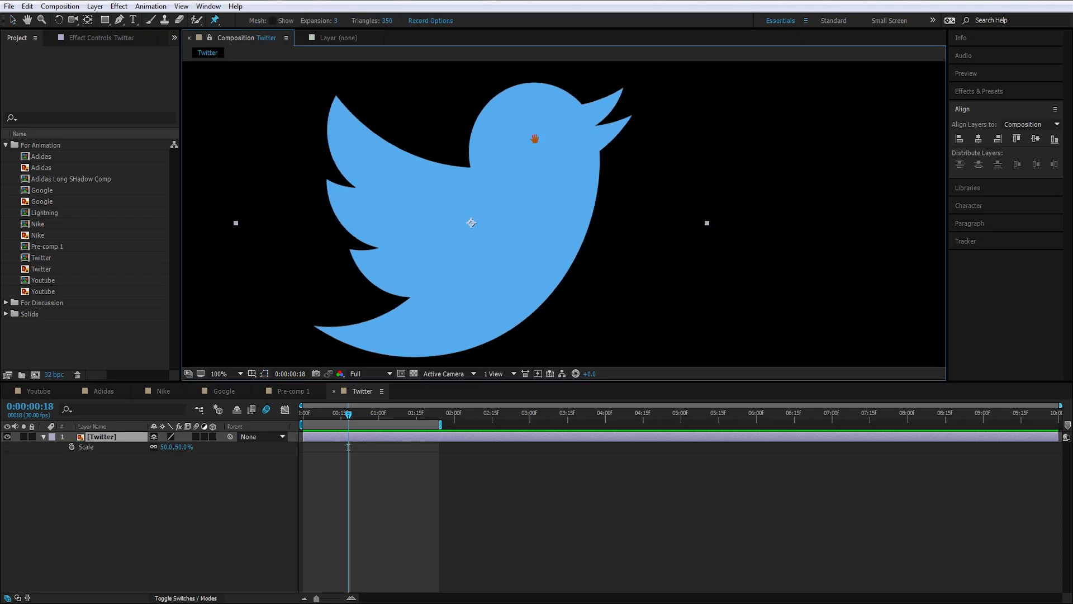
click(612, 101)
click(613, 129)
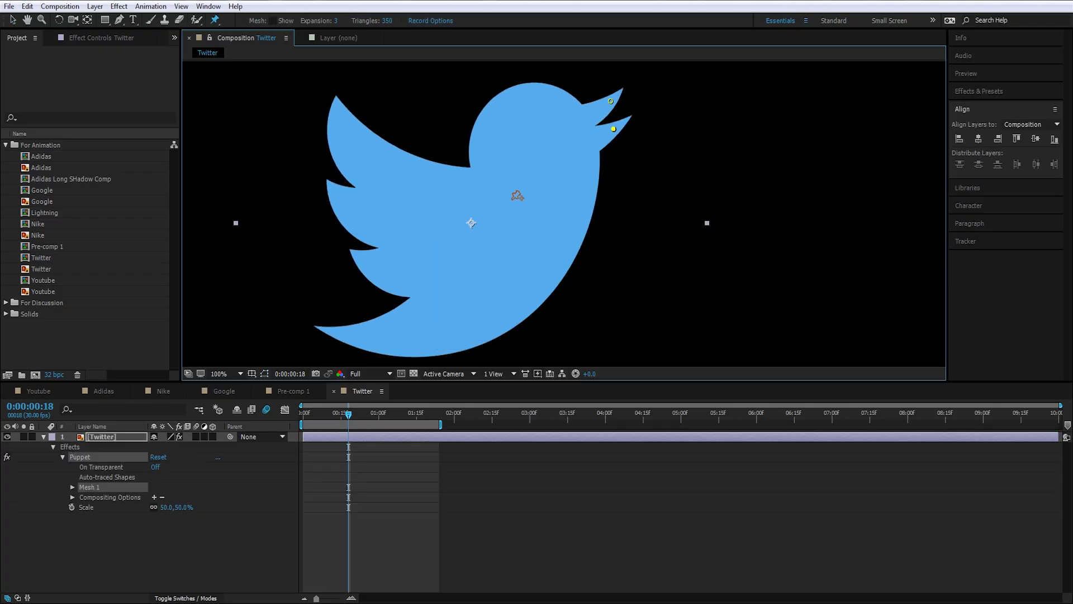
click(583, 127)
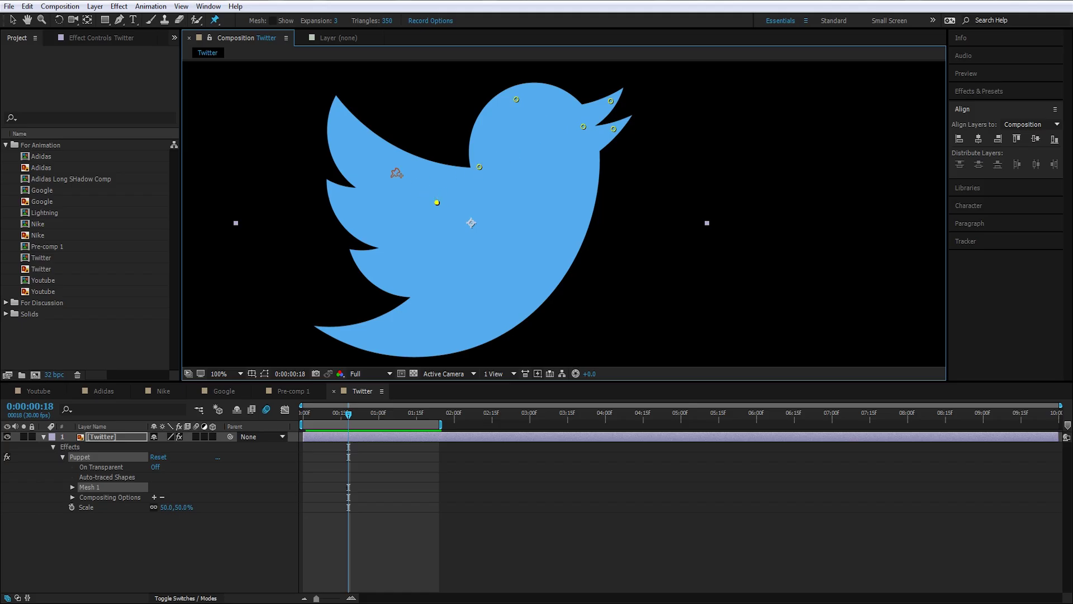
Add puppet pins along the bird's upper, middle and lower wing feathers.
click(364, 156)
click(332, 129)
click(412, 183)
click(343, 210)
click(381, 218)
click(429, 232)
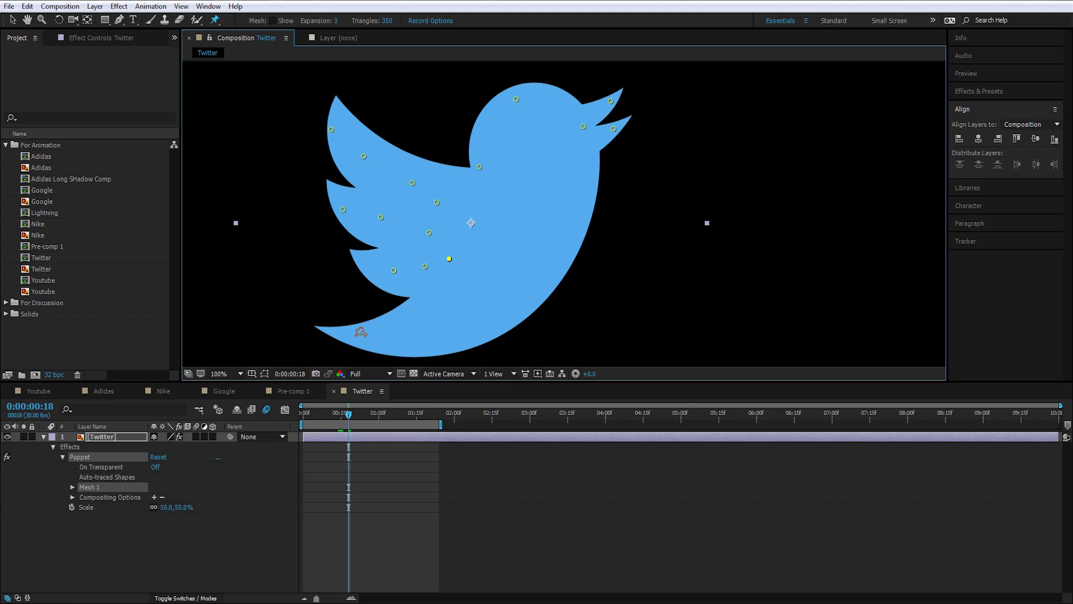
Add puppet pins through the bird's tail, belly, chest and lower head.
click(475, 303)
click(511, 274)
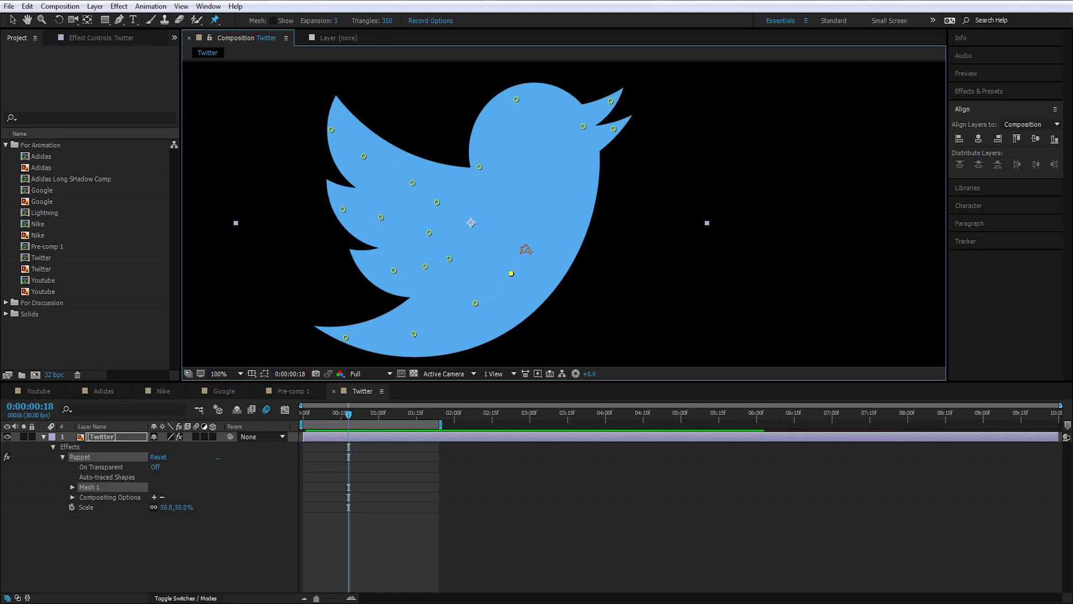
click(528, 232)
click(493, 214)
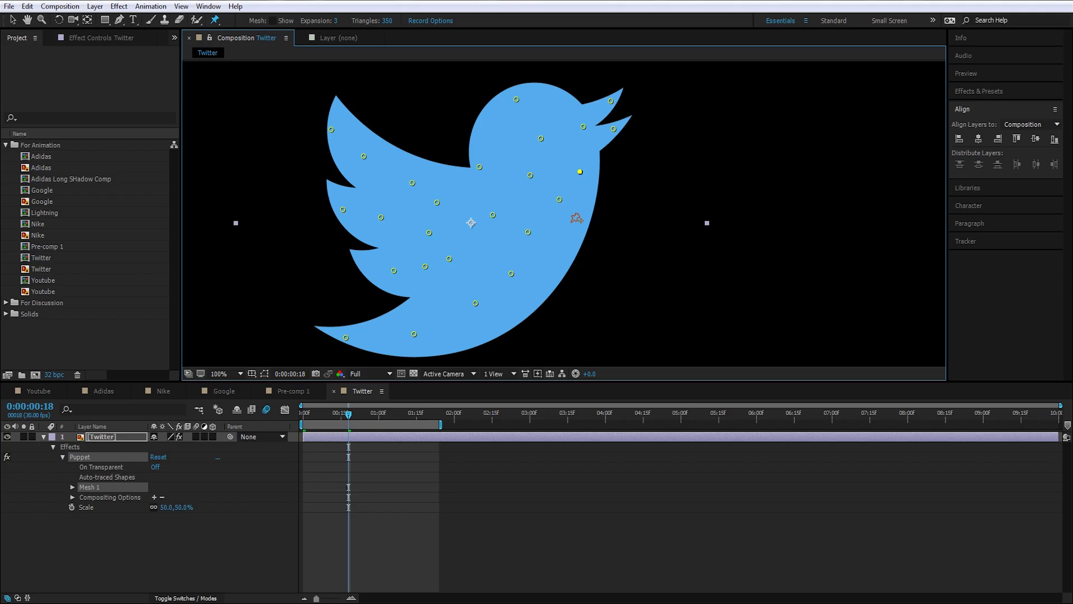
Try deforming the beak and the upper wing by moving their puppet pins, undoing each test.
drag(614, 130, 614, 139)
drag(611, 100, 607, 85)
key(ctrl+z)
key(ctrl+z)
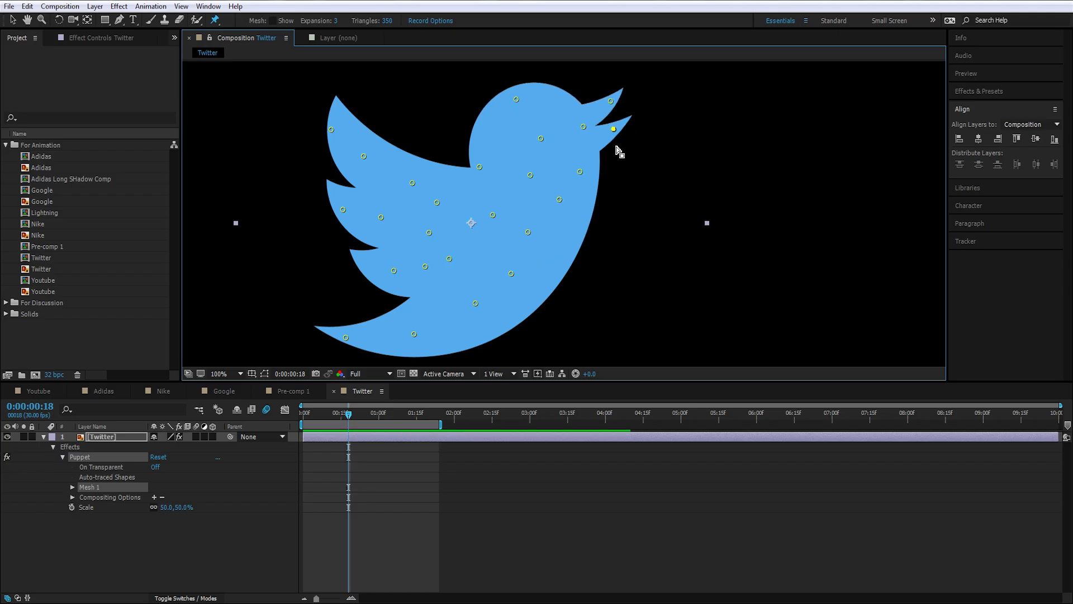
drag(364, 156, 344, 186)
key(ctrl+z)
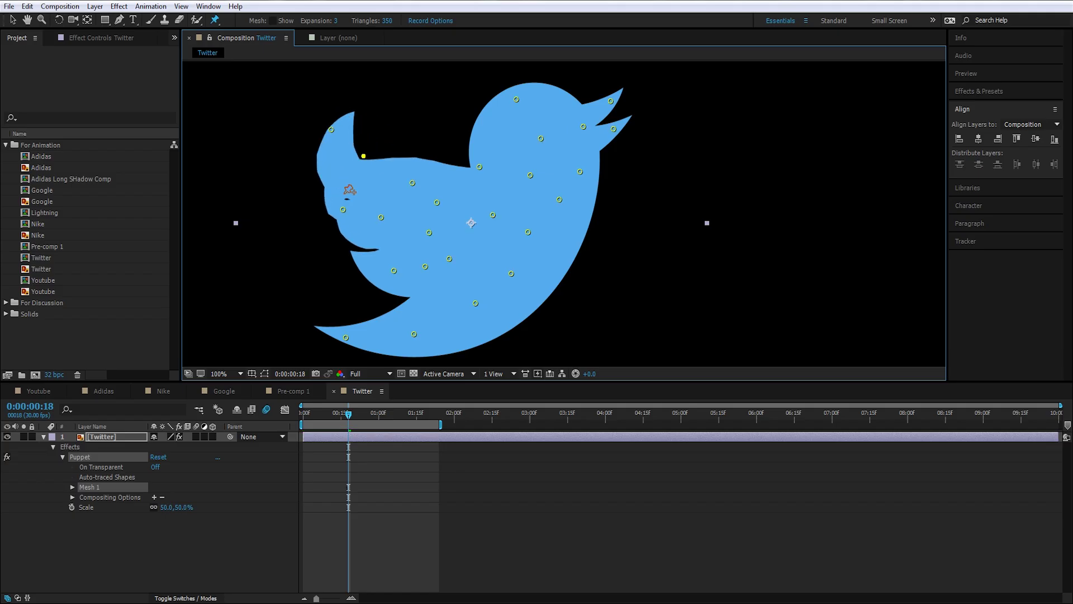
Expand the Deform group of Mesh 1, select Puppet Pins 25 to 1 and reveal their position keyframes.
click(72, 487)
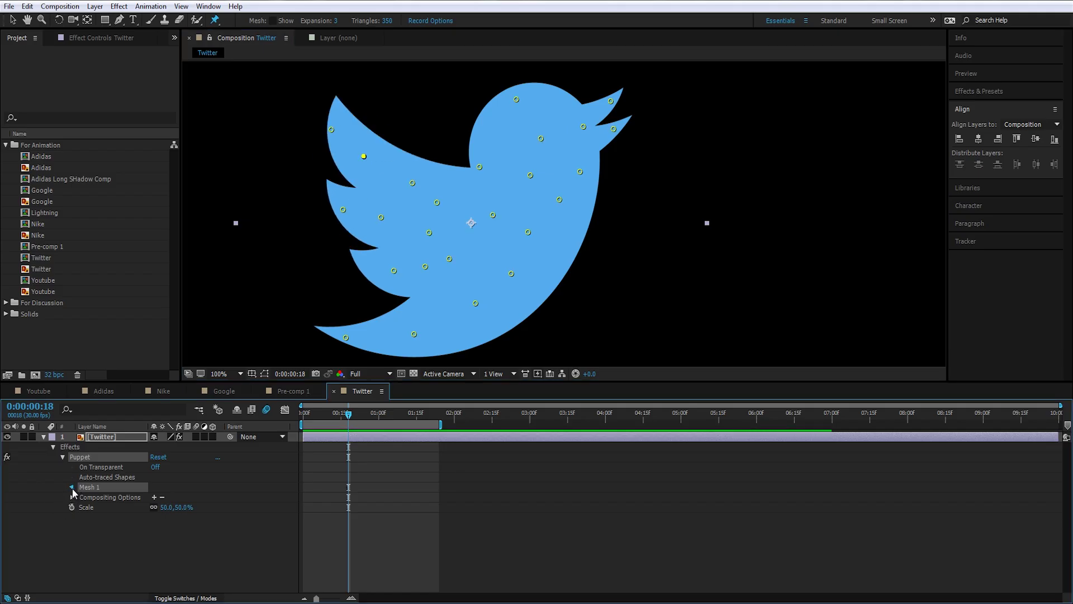
click(82, 517)
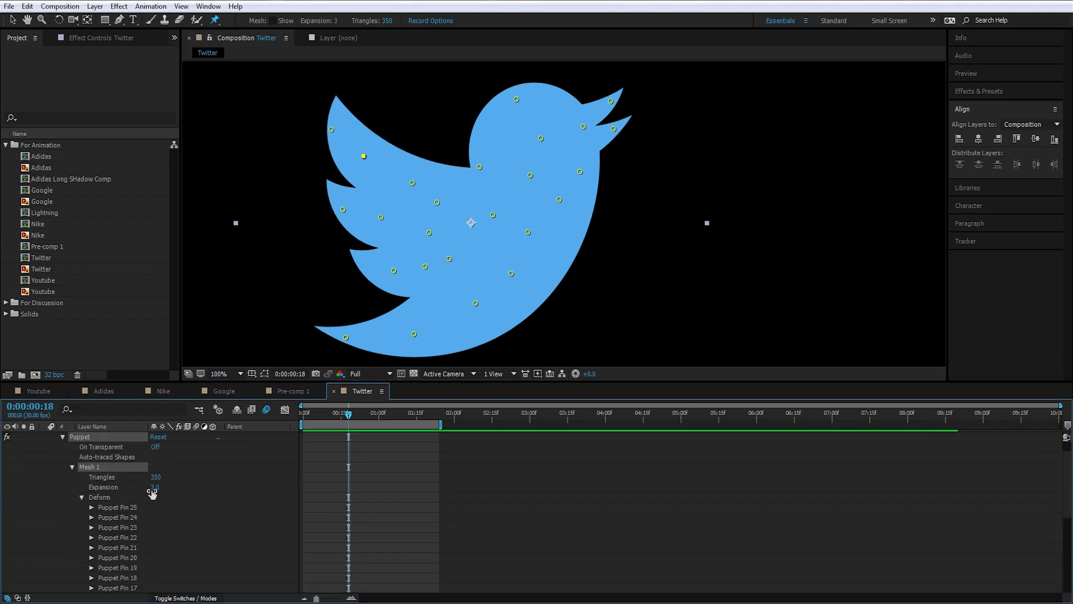
click(517, 101)
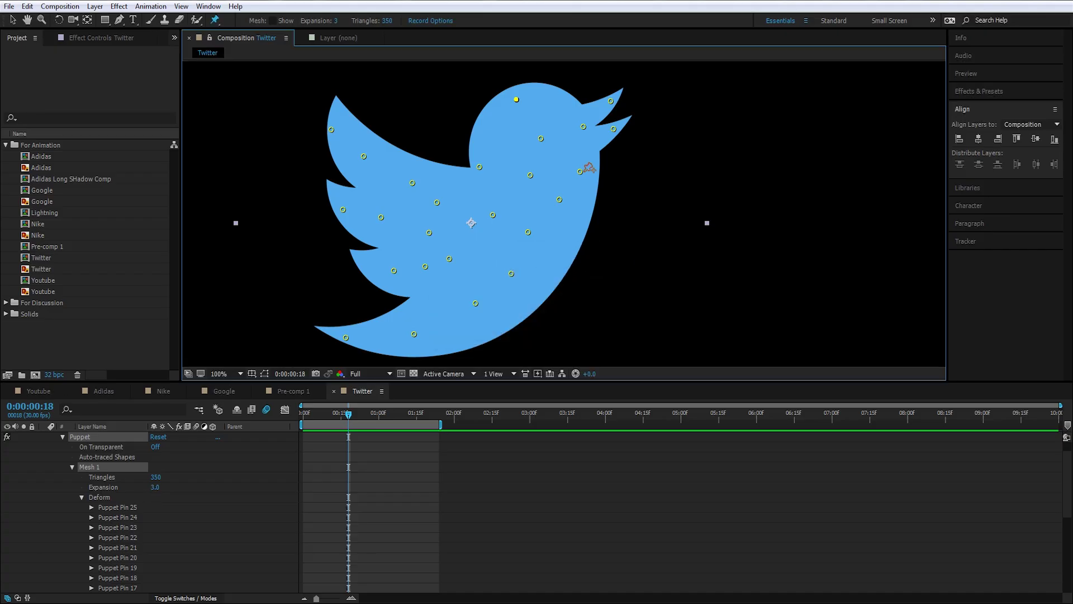
click(136, 505)
scroll(129, 512, down, 6)
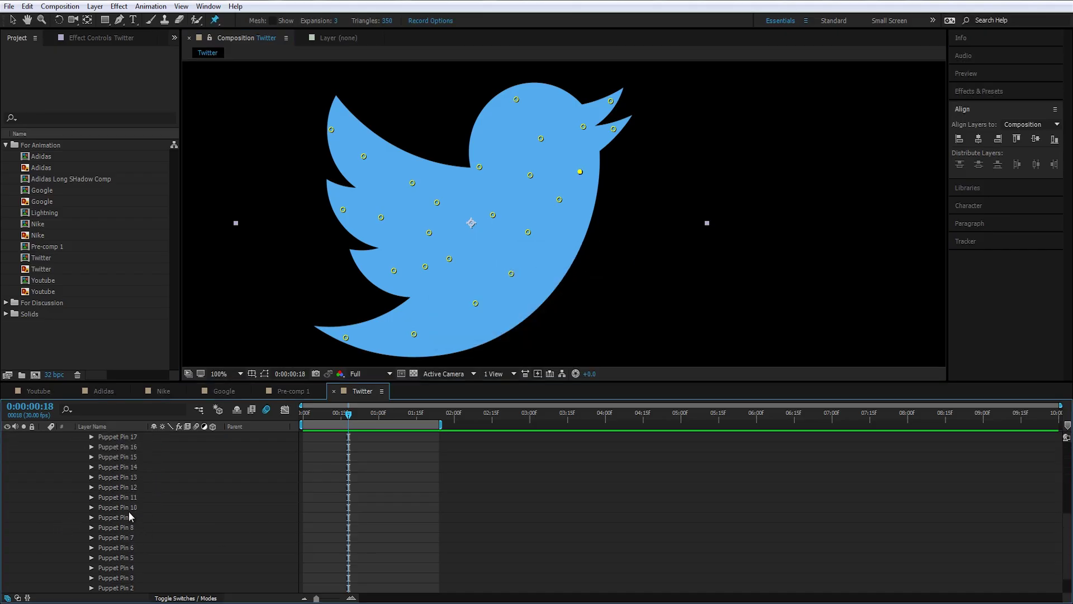
shift+click(120, 568)
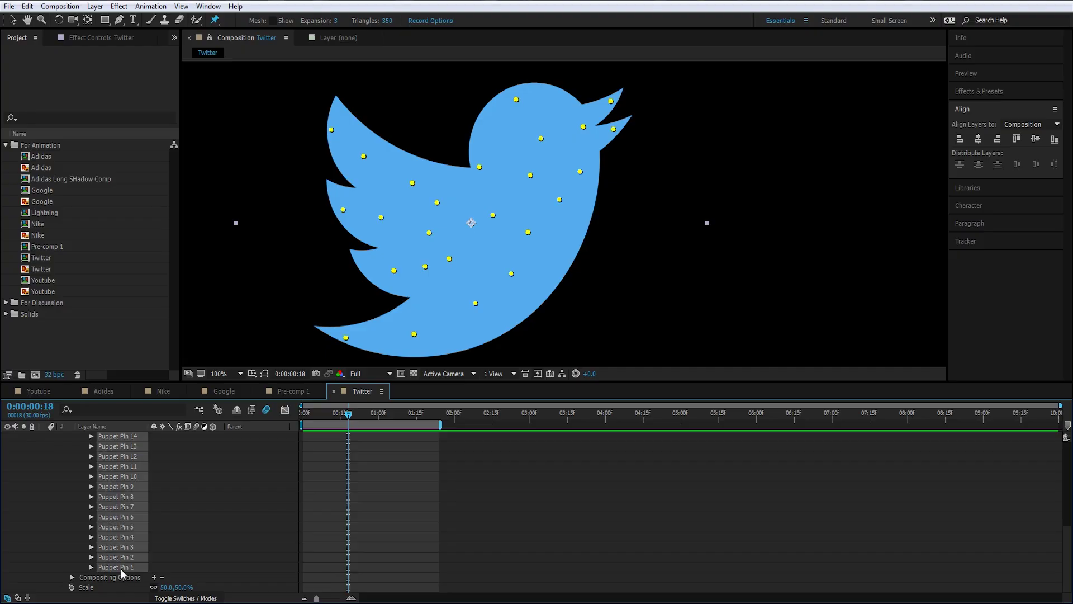
click(91, 567)
scroll(95, 518, up, 3)
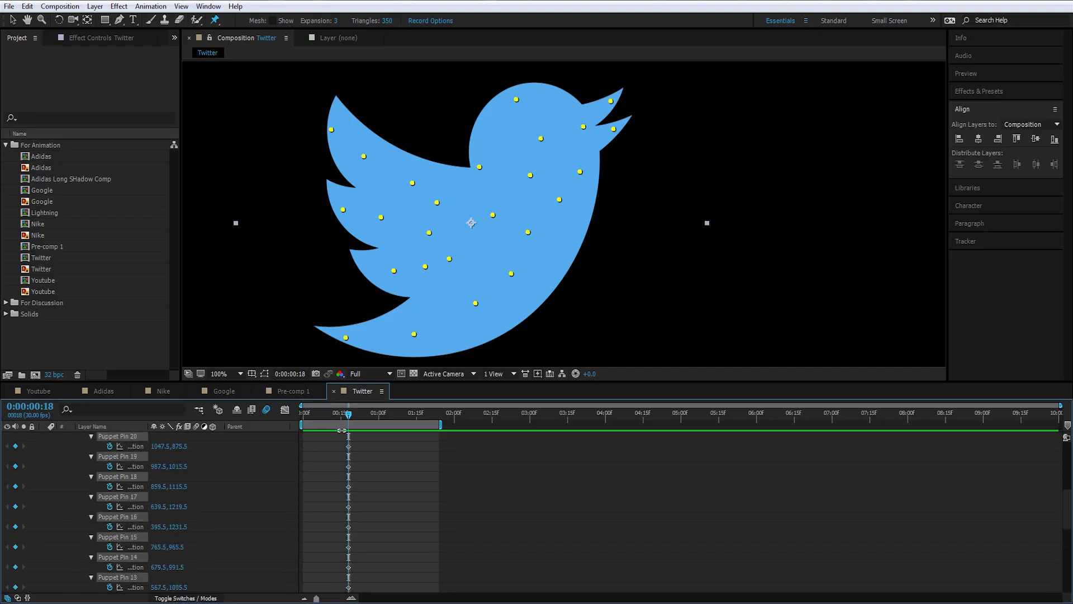
Move all puppet pin position keyframes to the start of the timeline, return the current time to 0:00:00:00 and deselect them.
key(v)
key(grave)
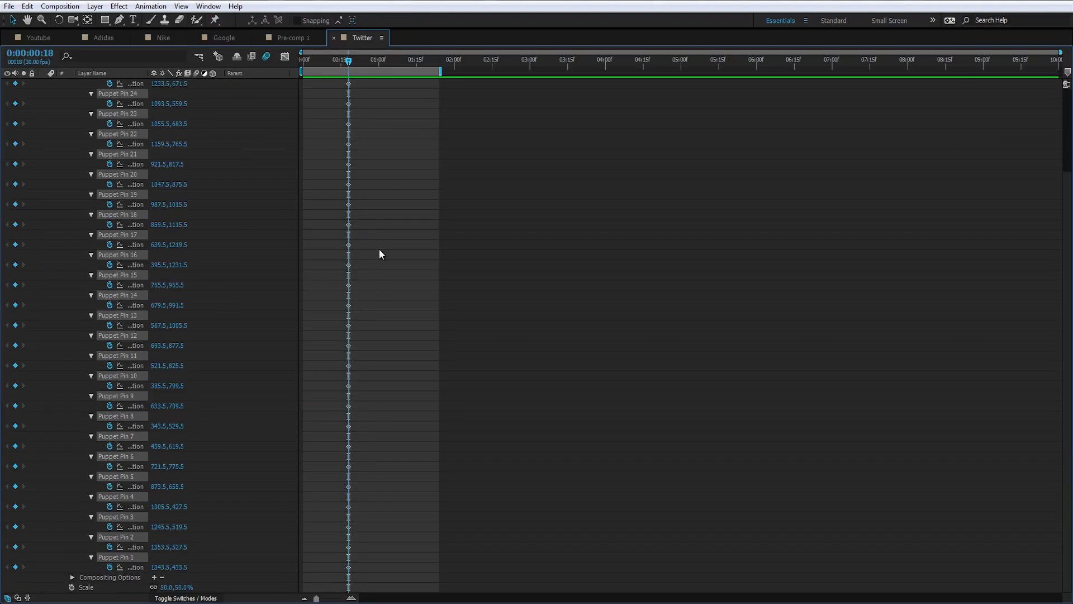
click(372, 162)
drag(350, 62, 432, 76)
drag(387, 115, 320, 531)
drag(396, 80, 306, 593)
scroll(348, 247, up, 3)
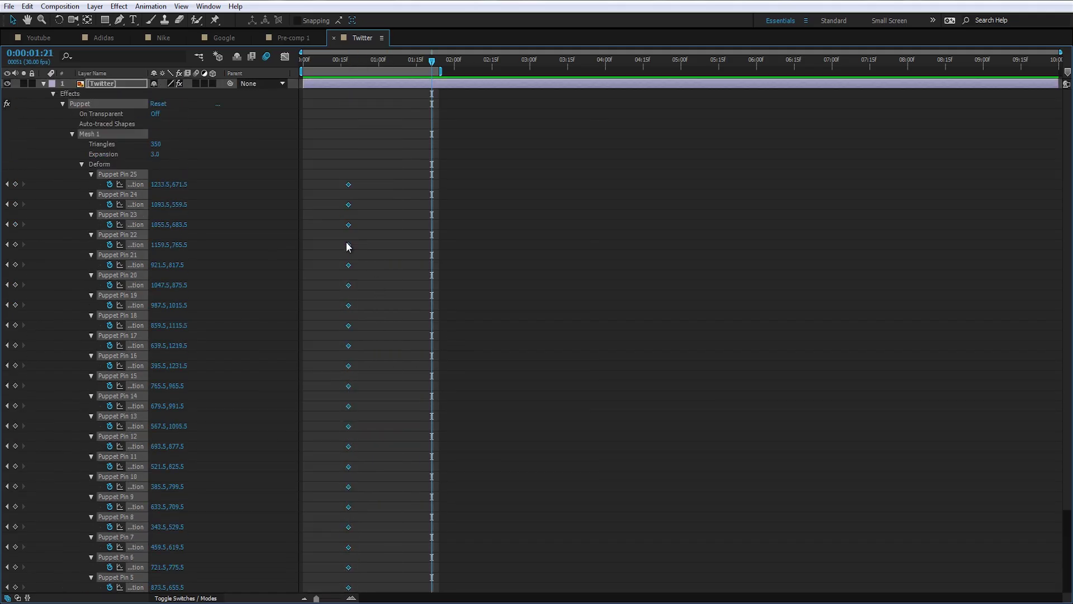
drag(305, 188, 303, 187)
drag(307, 63, 339, 74)
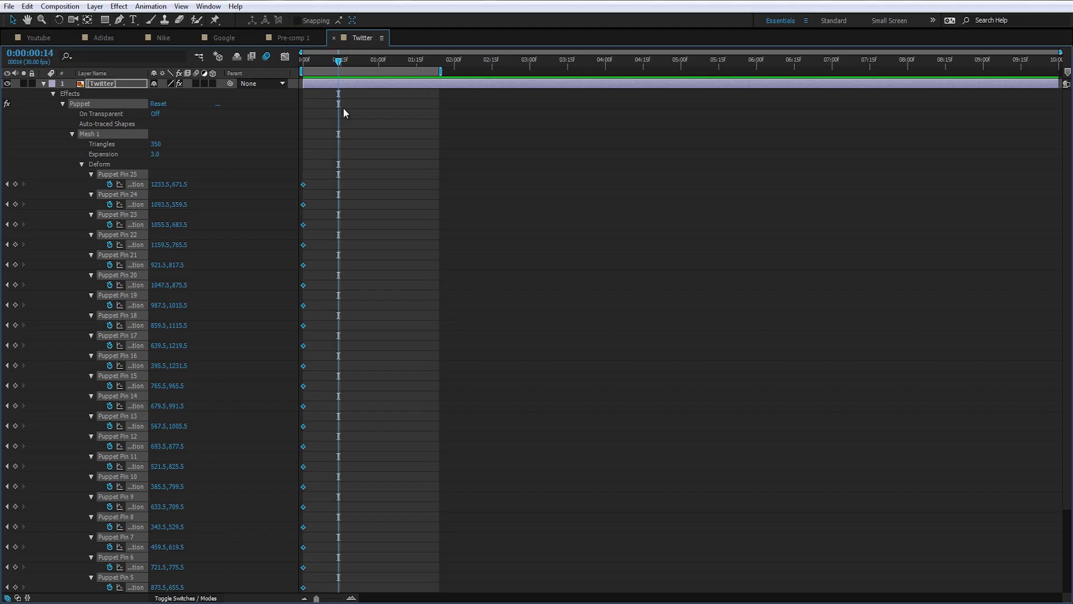
key(grave)
drag(344, 427, 300, 436)
click(330, 463)
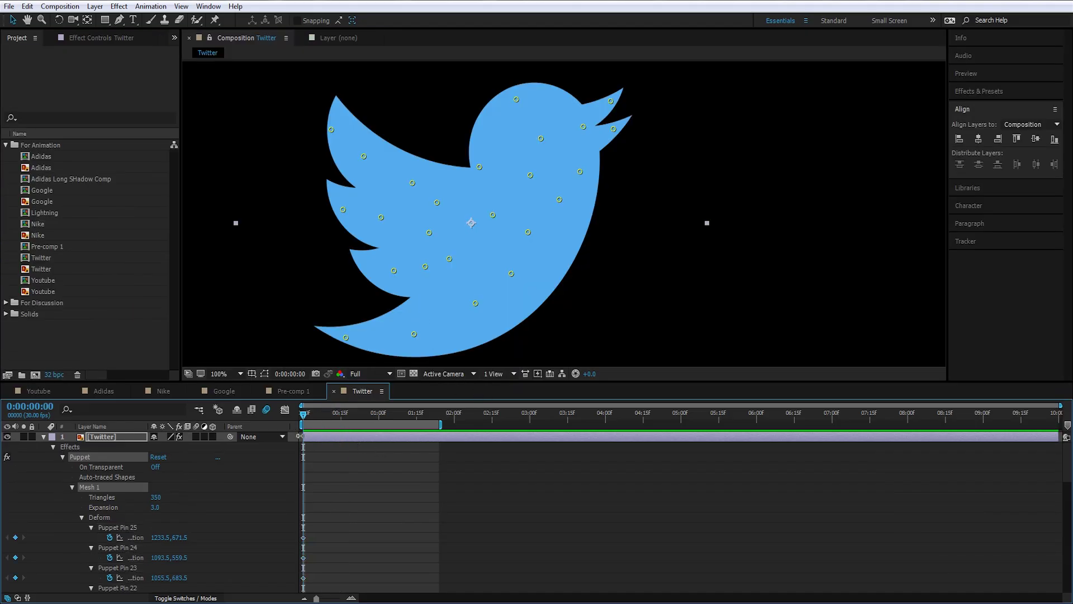
Advance the current time seven frames and pose the upper wing's puppet pins for the wing flap.
click(323, 443)
click(269, 275)
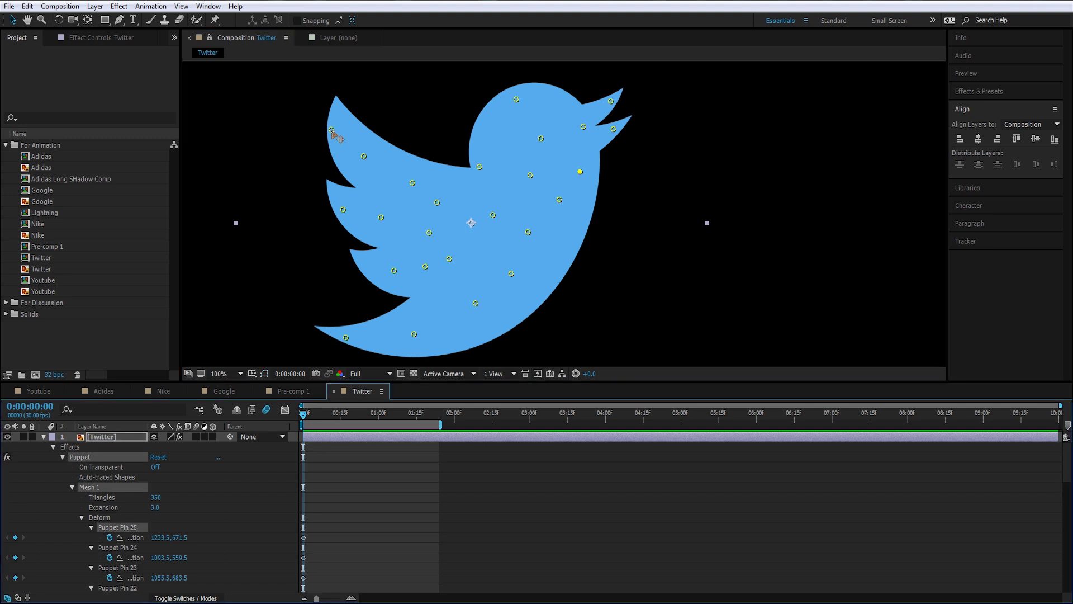
key(Page_Down)
key(Page_Down)
key(Page_Down)
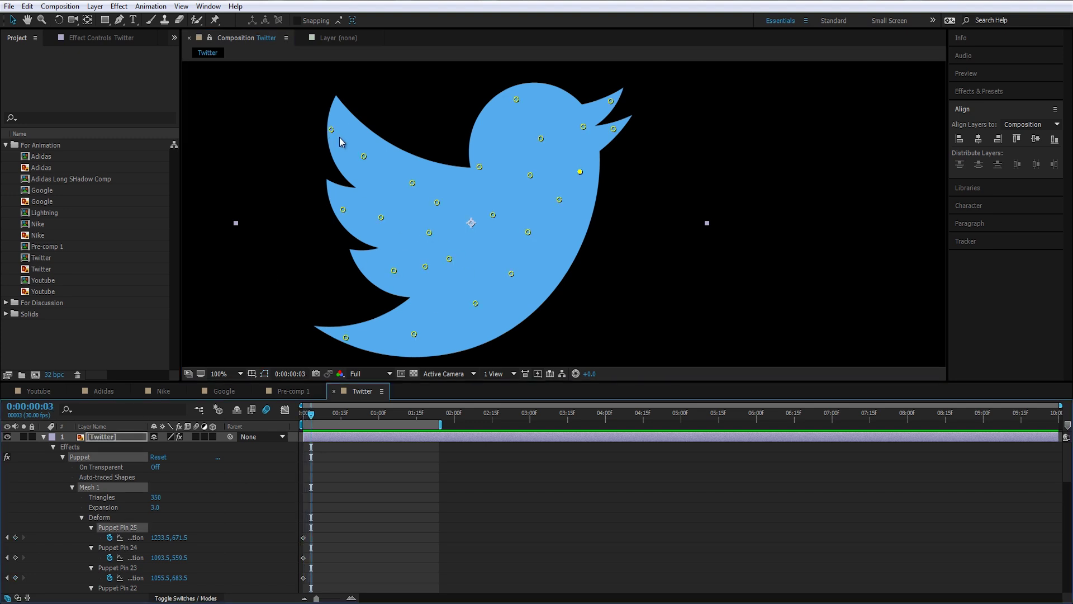
key(Page_Down)
key(Page_Down)
key(Page_Down)
key(Page_Down)
drag(332, 131, 414, 175)
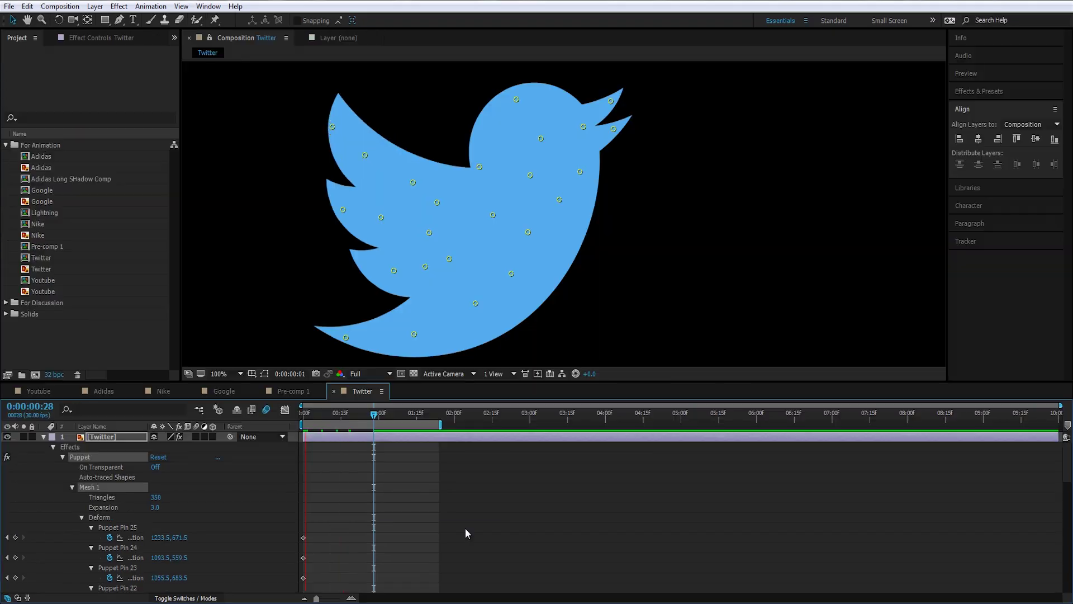
Shorten the Twitter composition's work area to about one second and collapse the bird layer's properties.
key(n)
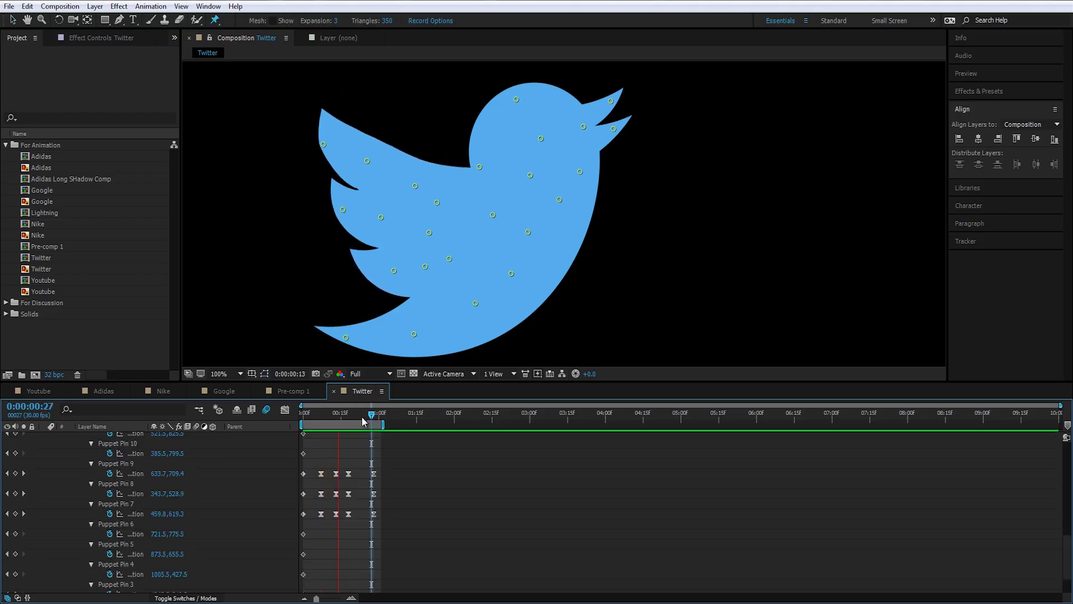
drag(366, 419, 309, 435)
scroll(370, 487, up, 10)
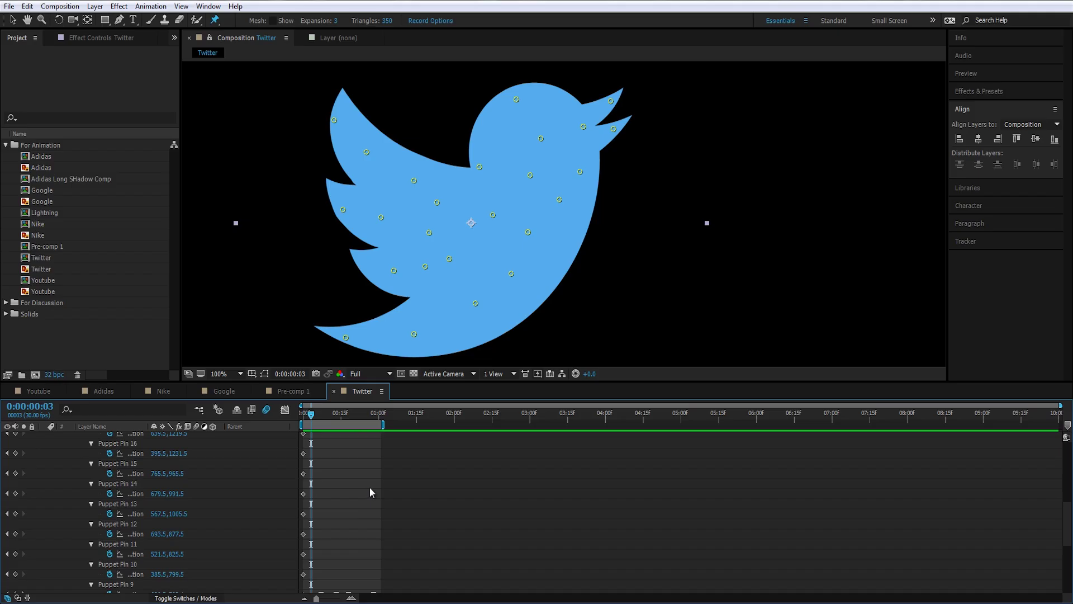
click(43, 436)
click(127, 505)
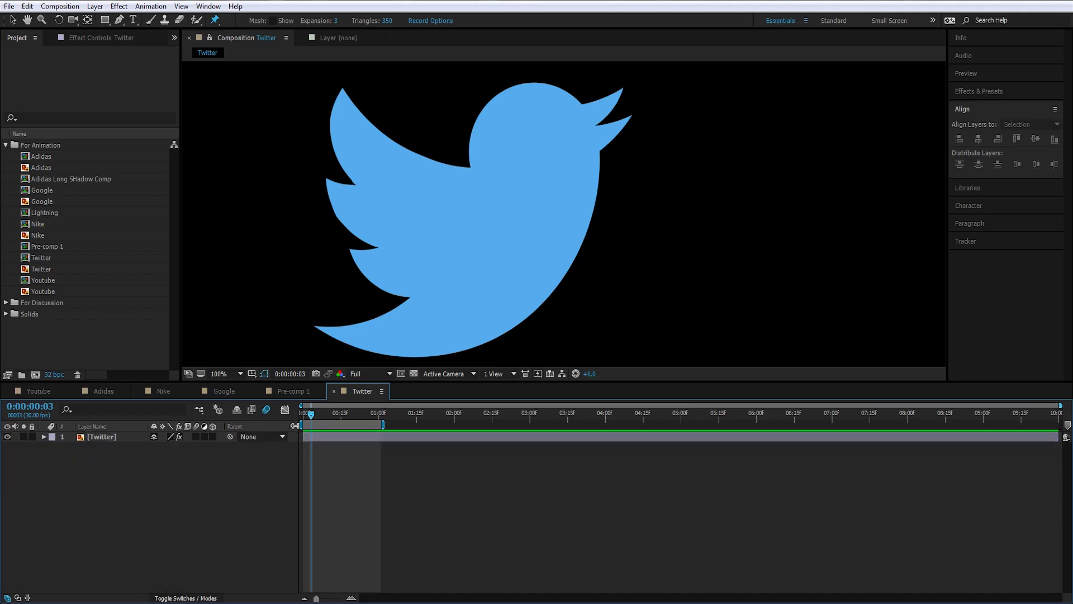
Review the opening of the Twitter wing flap and play back the Google logo animation.
drag(311, 415, 333, 415)
key(Home)
scroll(532, 255, down, 2)
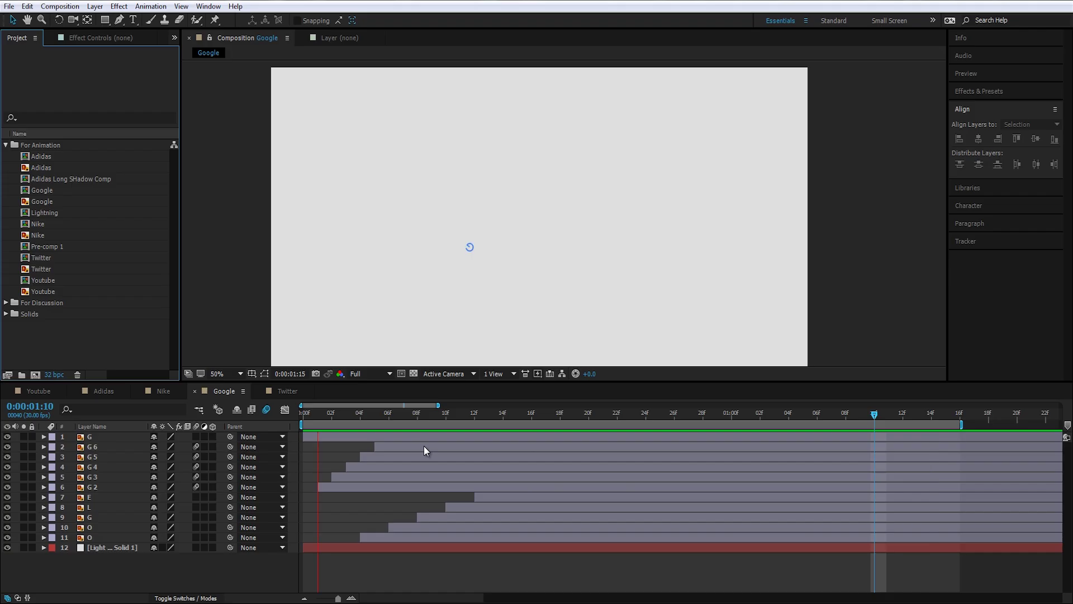
key(space)
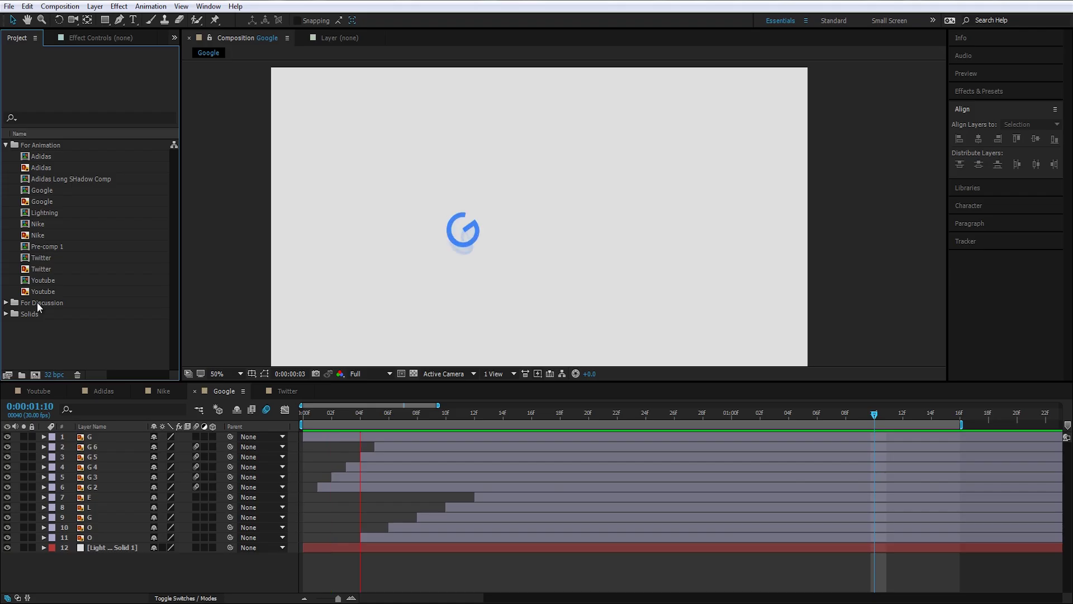
Collapse the For Animation folder and expand the For Discussion folder to inspect its clips.
click(9, 306)
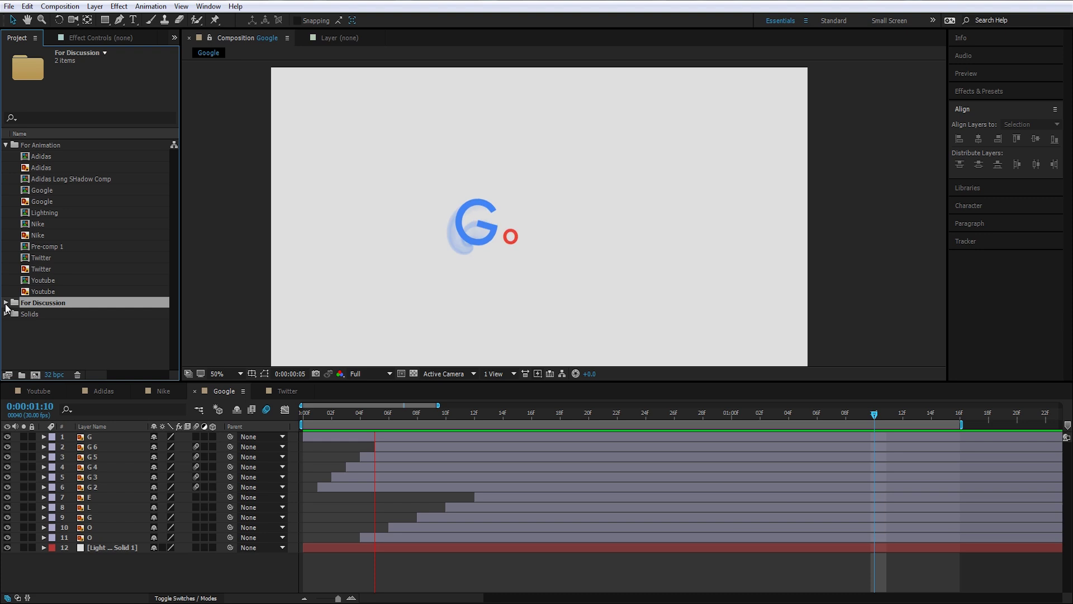
click(6, 146)
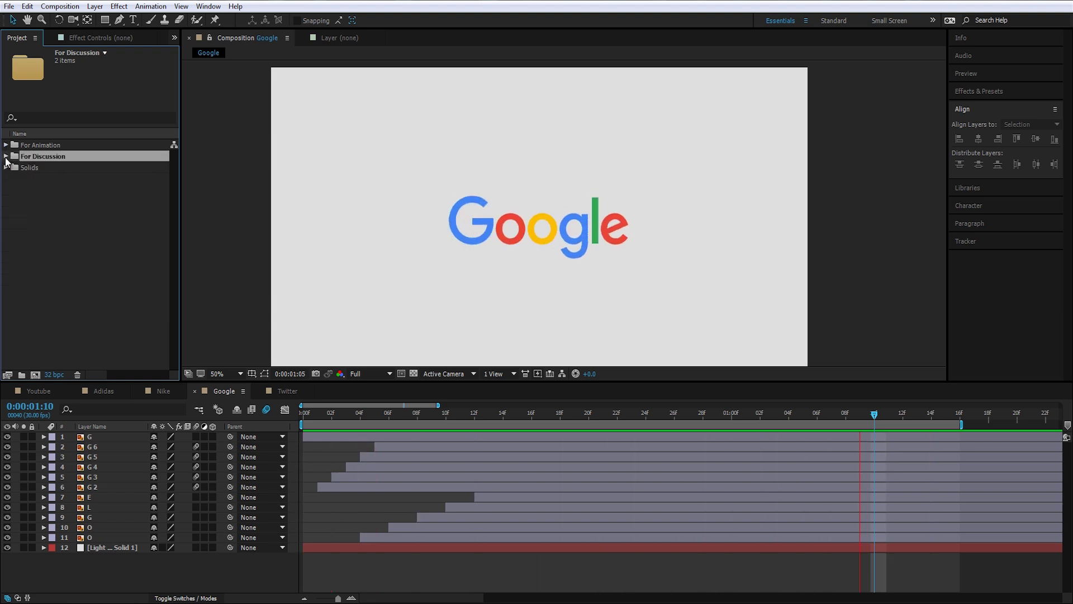
click(6, 156)
click(67, 170)
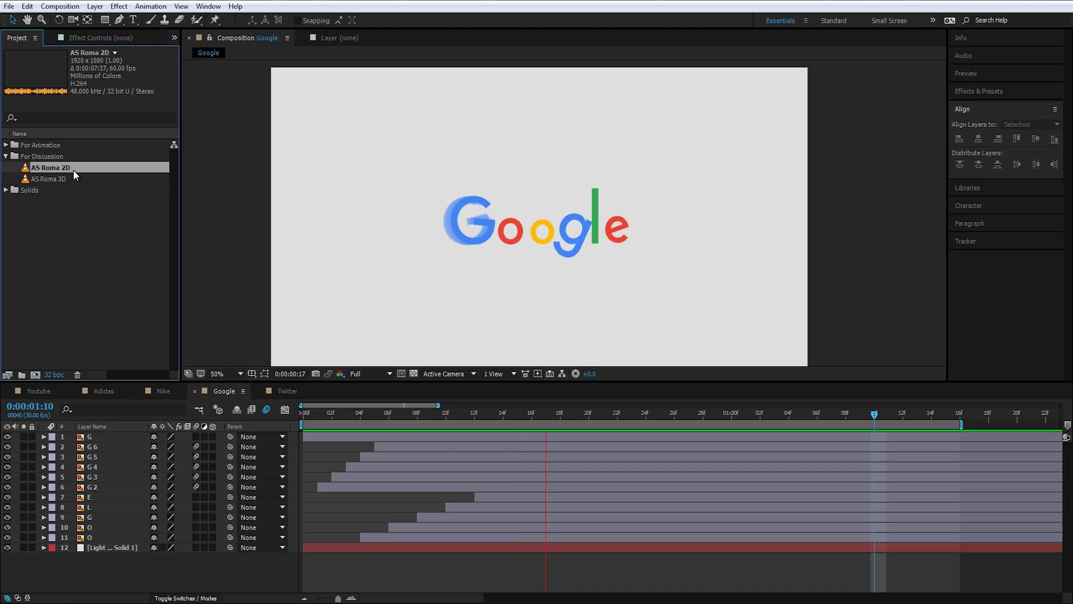
Compare the AS Roma 2D and AS Roma 3D clips and create a composition from AS Roma 2D.
click(45, 180)
click(50, 167)
click(51, 179)
click(50, 170)
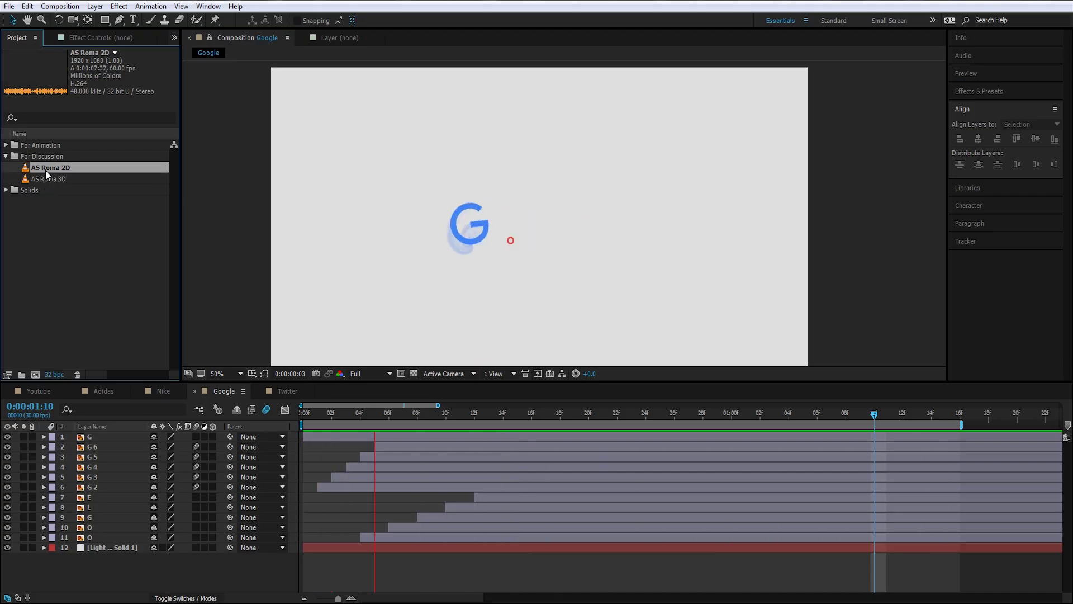
drag(45, 166, 35, 372)
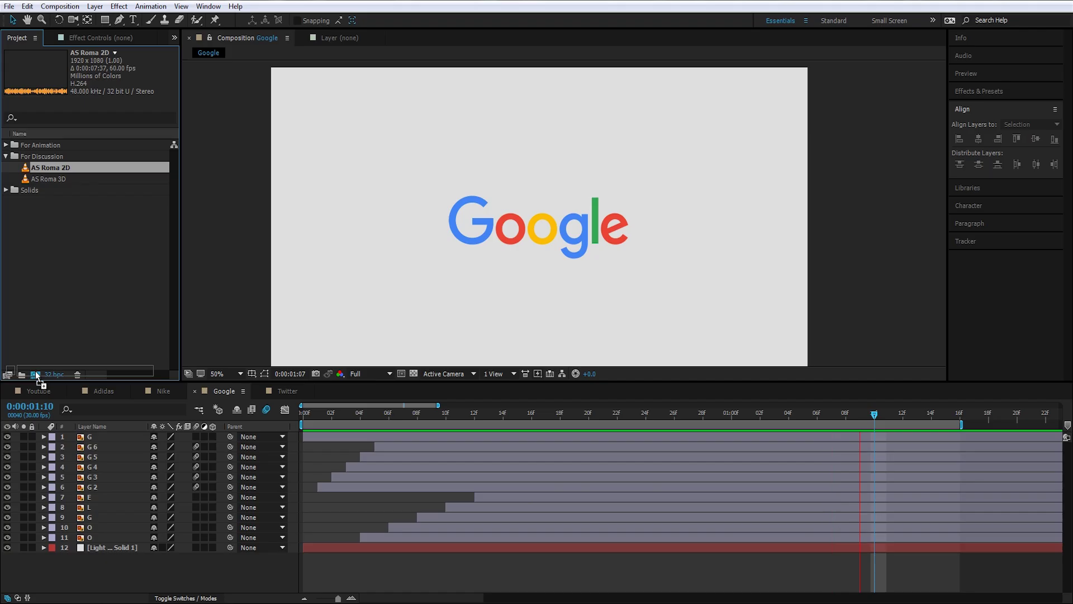
Create a composition from the AS Roma 3D clip and scrub through both the 2D and 3D versions.
drag(42, 186, 35, 374)
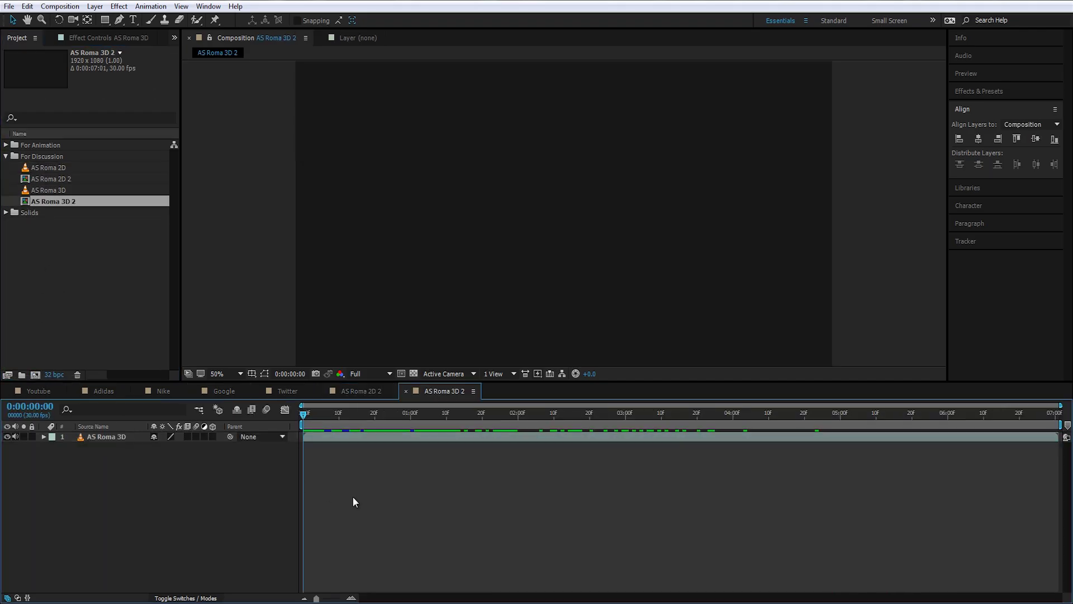
click(351, 390)
drag(335, 416, 371, 439)
click(442, 391)
drag(316, 414, 402, 428)
click(361, 391)
key(space)
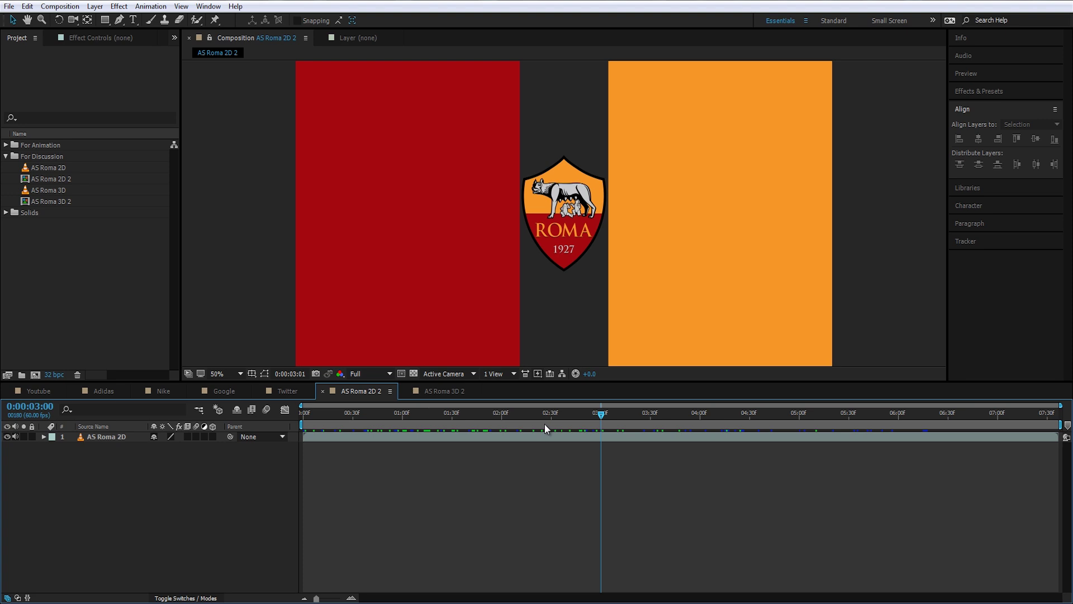
Compare the AS Roma 2D and 3D compositions and play the opening of the 3D logo build.
click(445, 391)
drag(355, 421, 535, 393)
click(362, 390)
drag(400, 407, 321, 418)
click(444, 390)
mouse_move(307, 425)
mouse_down()
mouse_move(342, 422)
mouse_move(313, 422)
mouse_up()
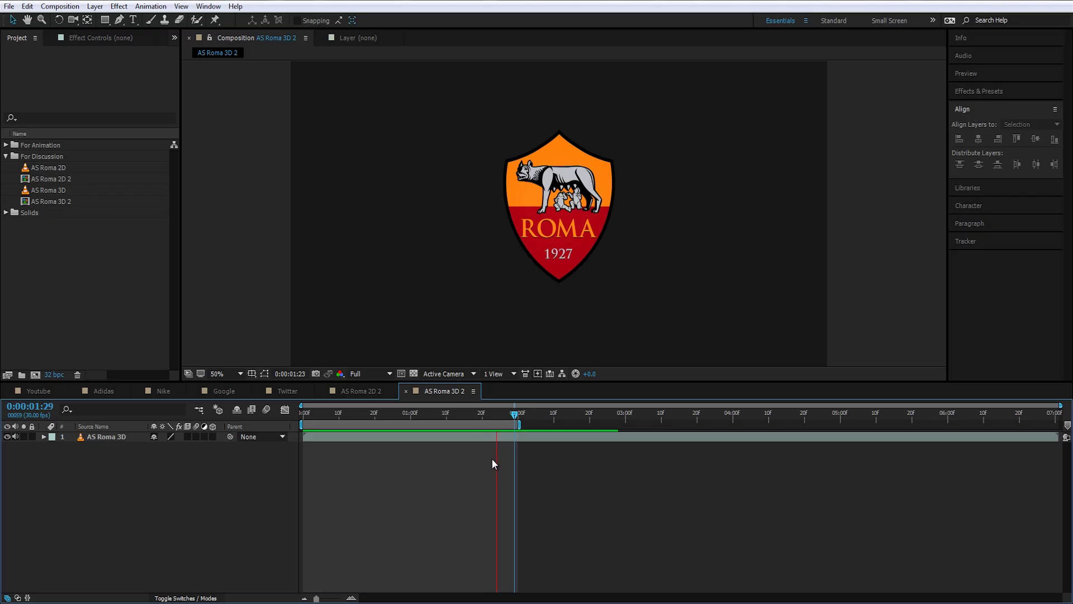
drag(322, 414, 505, 420)
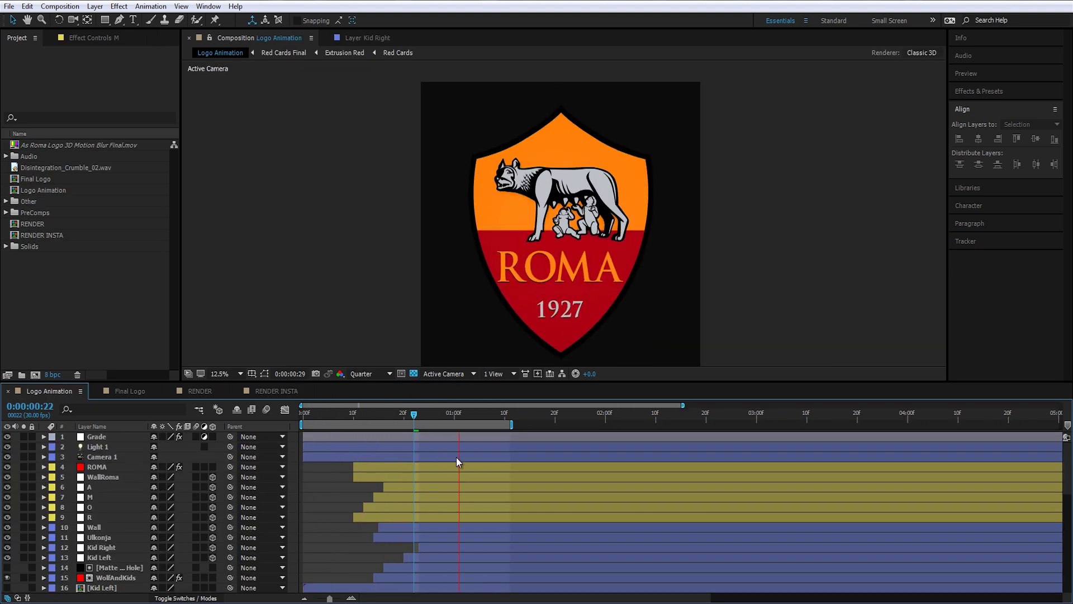
Review the Logo Animation composition's layers and scrub its first second.
mouse_move(1069, 464)
mouse_down()
mouse_move(1069, 584)
mouse_move(1069, 439)
mouse_move(1062, 555)
mouse_move(1065, 473)
mouse_up()
drag(354, 414, 455, 431)
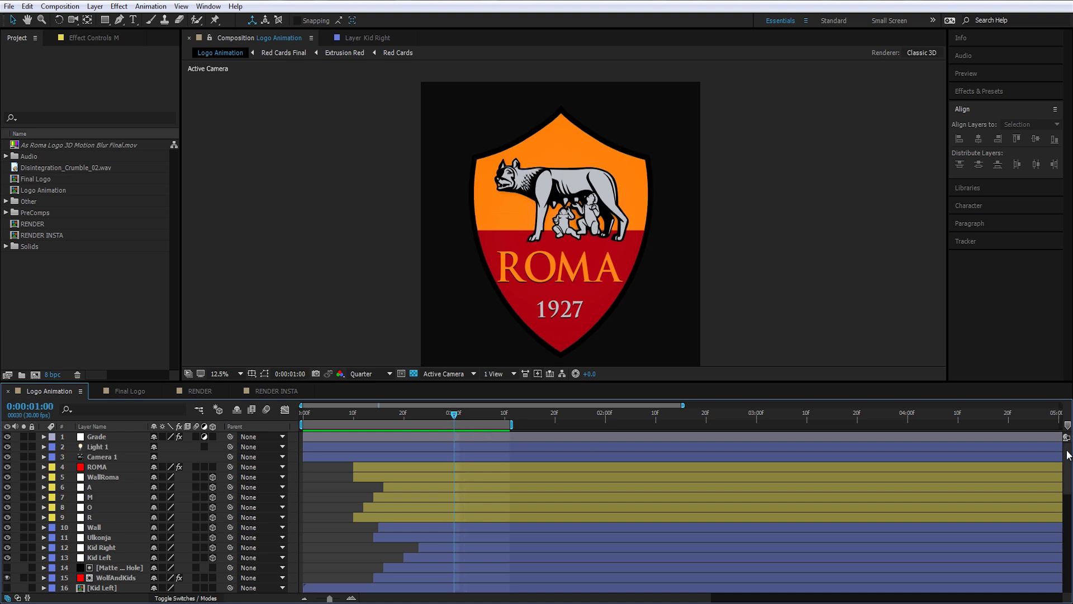
mouse_move(1069, 472)
mouse_down()
mouse_move(1070, 581)
mouse_move(1067, 471)
mouse_up()
Go to frame 6 of Logo Animation, examine the red cards up close, and locate the Red Cards Final layer.
drag(447, 419, 334, 447)
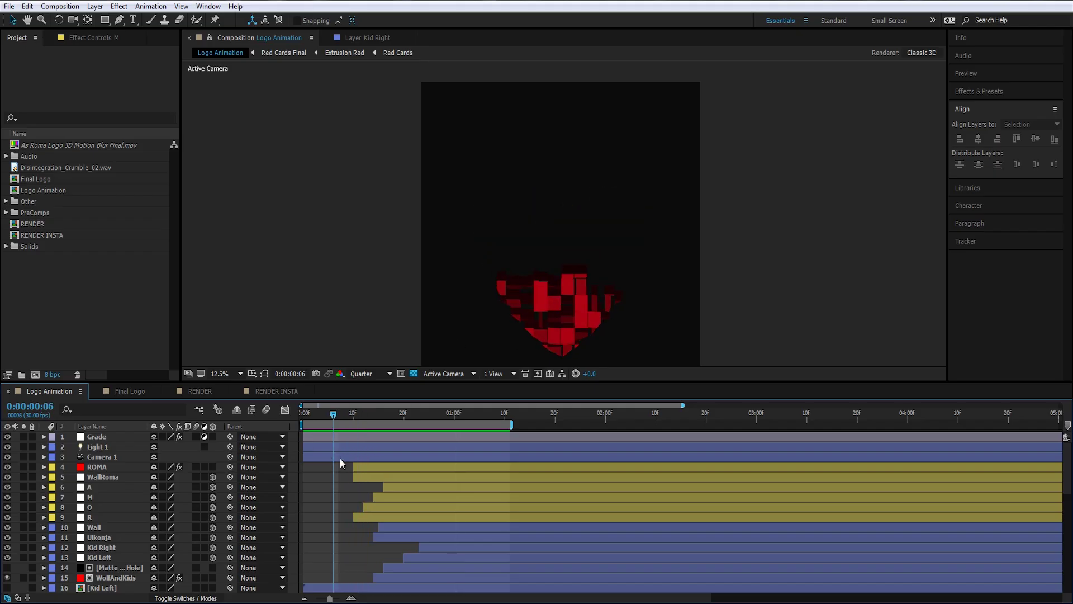
scroll(340, 462, down, 8)
scroll(572, 230, up, 3)
scroll(592, 276, down, 1)
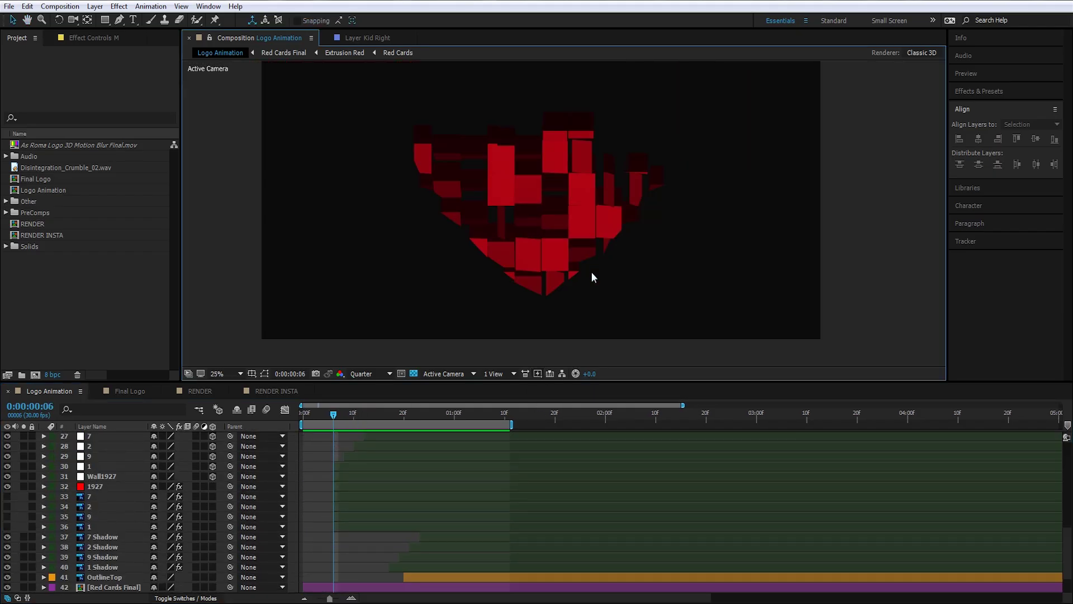
scroll(596, 269, up, 1)
scroll(611, 241, down, 1)
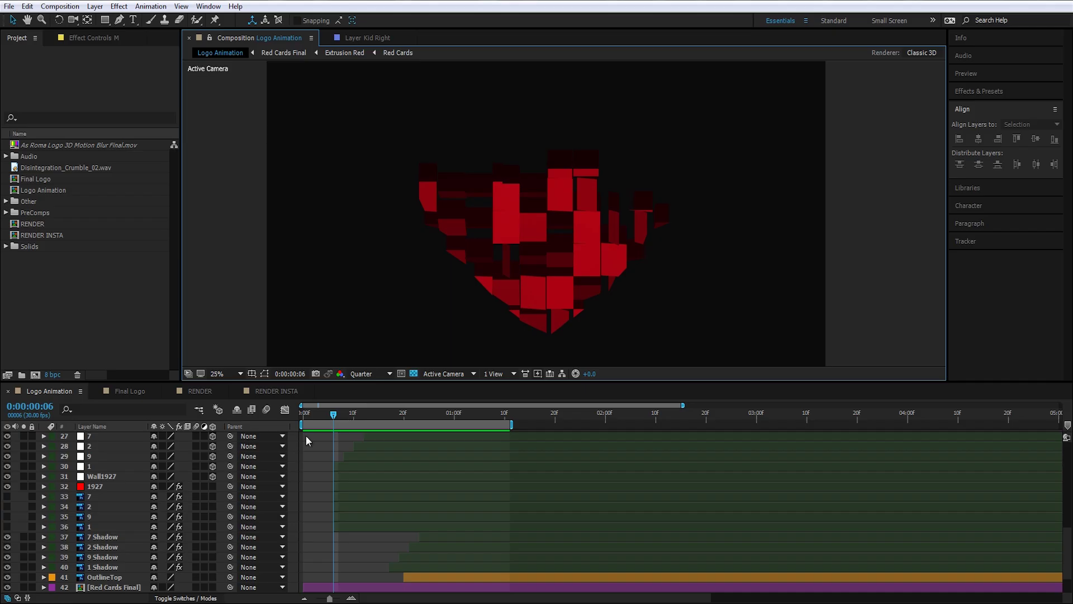
scroll(104, 578, down, 2)
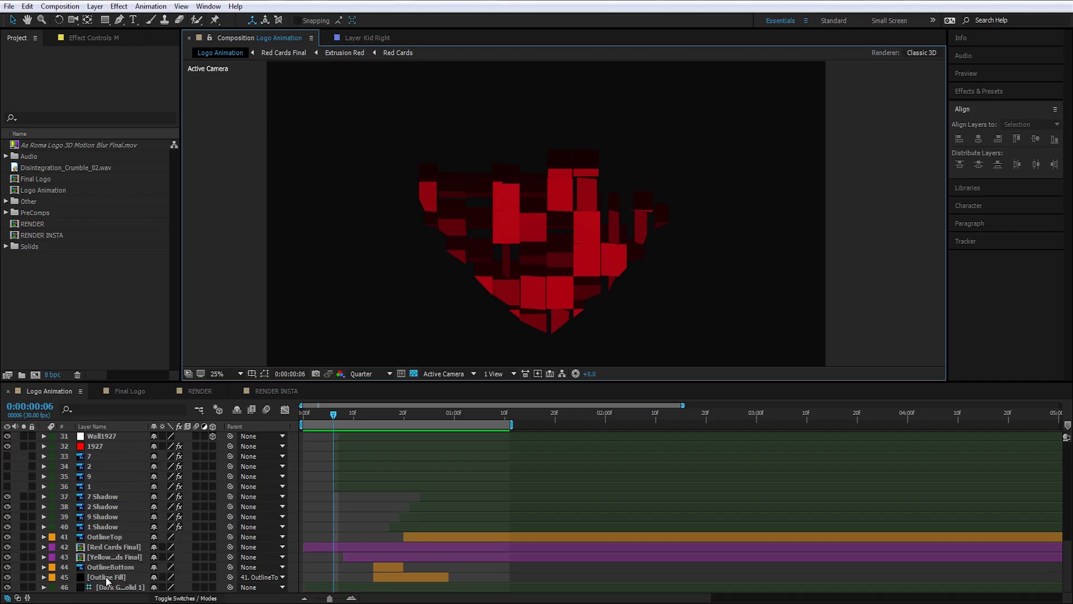
Toggle the Red Cards Final layer's visibility to identify its part of the logo, and open that precomposition.
click(106, 547)
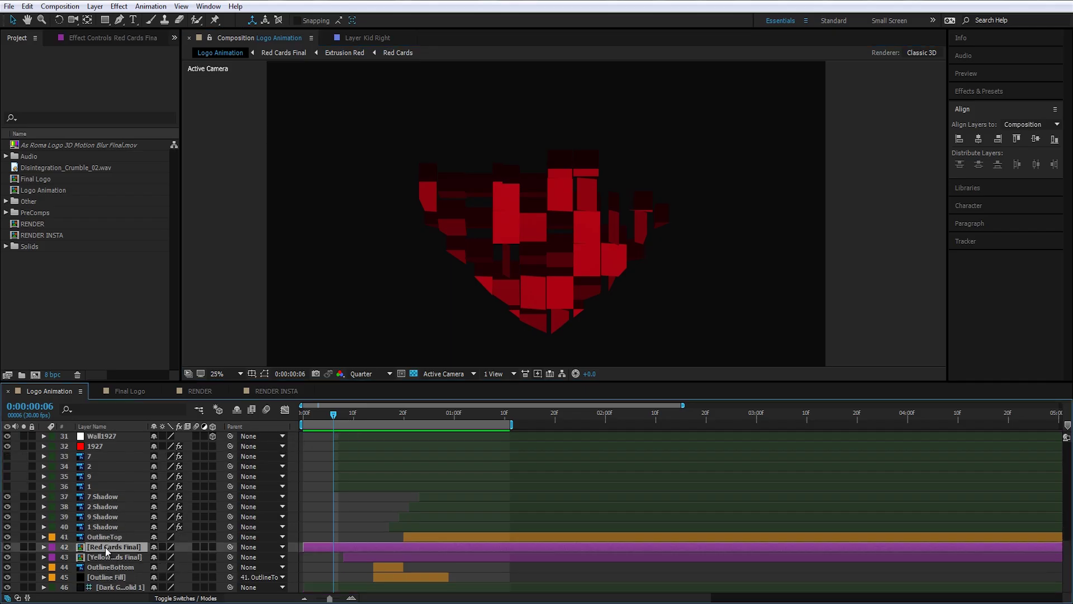
click(6, 547)
click(6, 548)
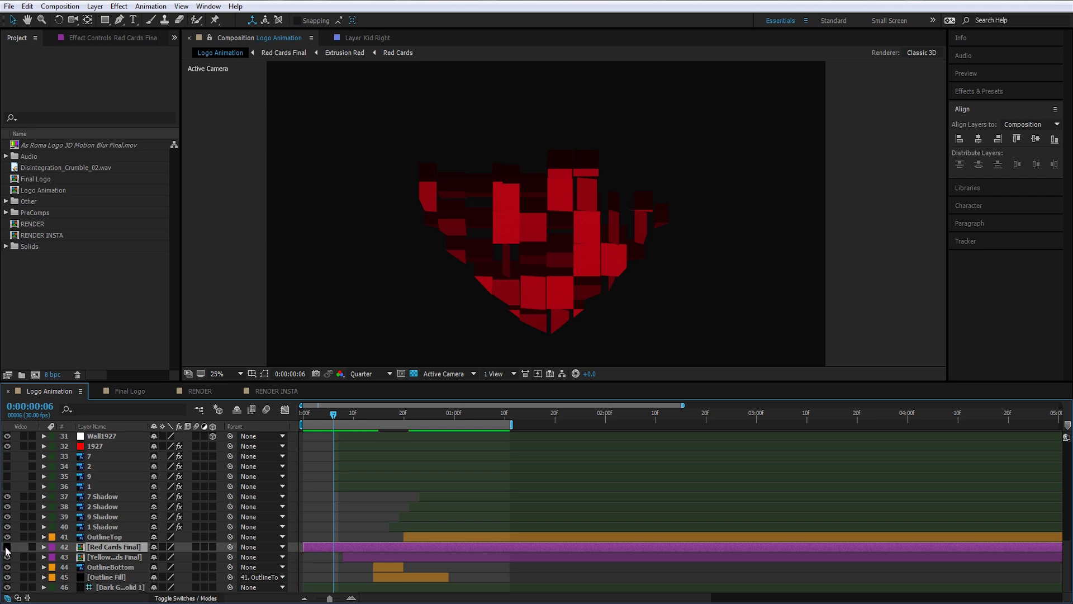
click(6, 547)
click(6, 547)
double_click(104, 548)
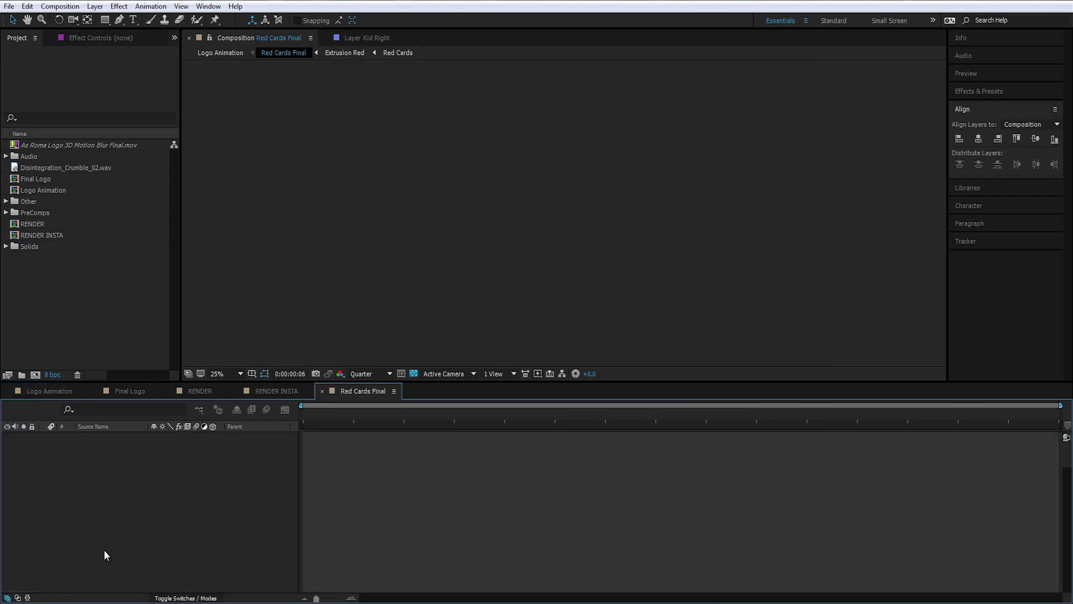
Toggle the dark red solid's visibility in Red Cards Final and examine the Red Cards layer by itself.
click(6, 457)
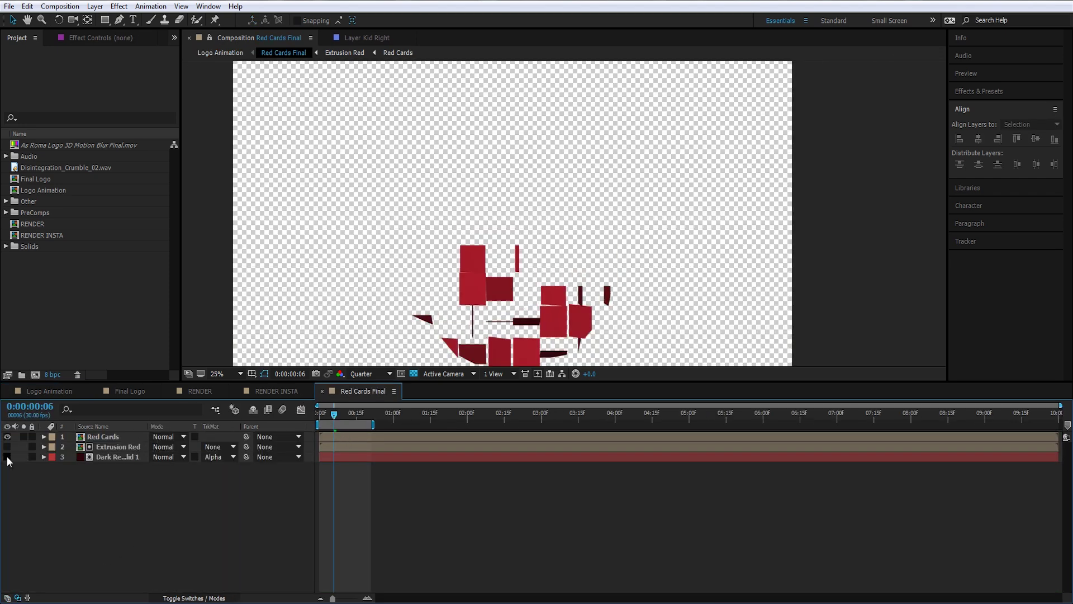
click(7, 457)
click(7, 458)
click(94, 438)
scroll(485, 308, down, 2)
drag(486, 288, 490, 260)
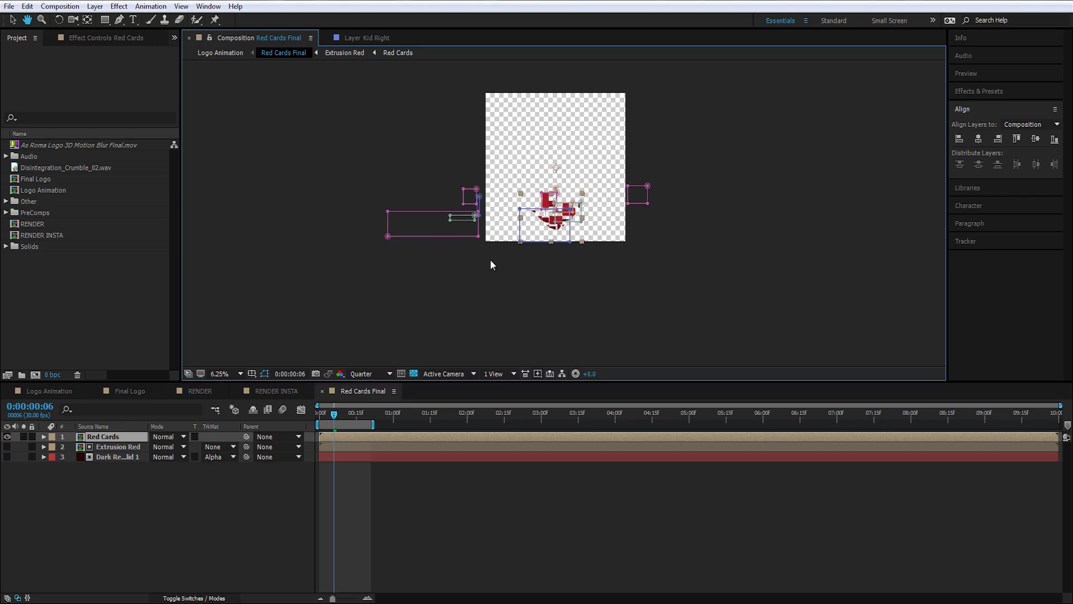
scroll(491, 263, up, 2)
Open the Red Cards precomposition, scrub to 0:00:01:02, and inspect the Red layer's Card Wipe settings.
double_click(107, 436)
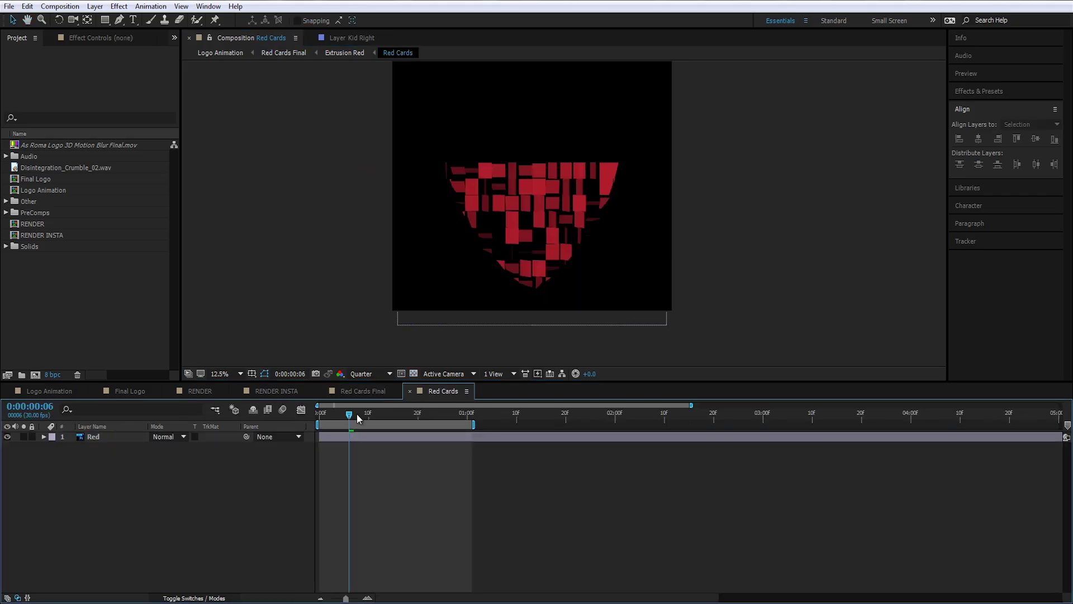
click(342, 438)
drag(358, 419, 478, 424)
click(98, 38)
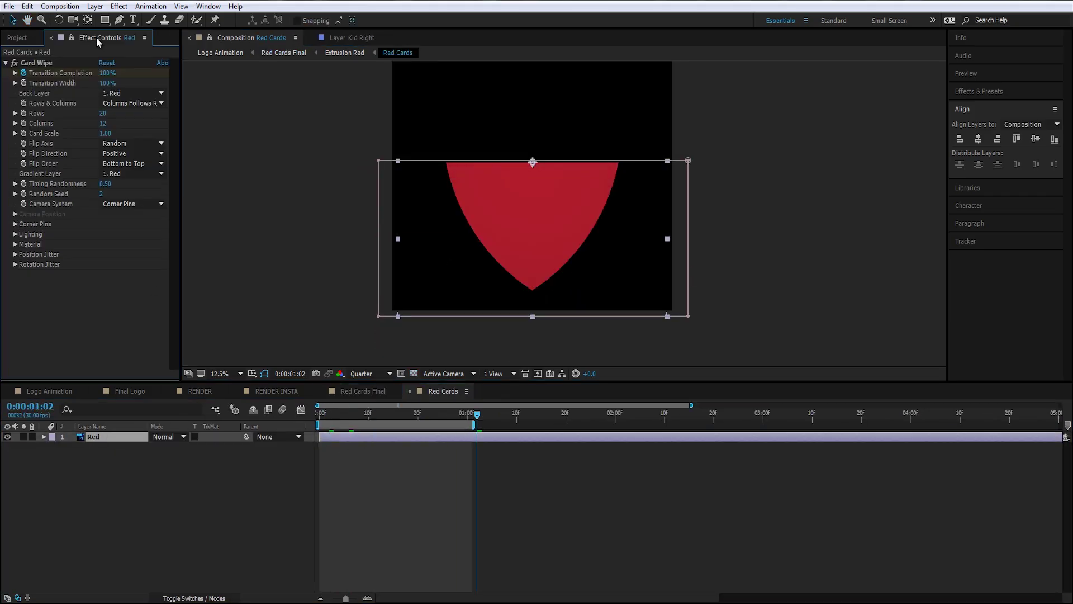
click(42, 76)
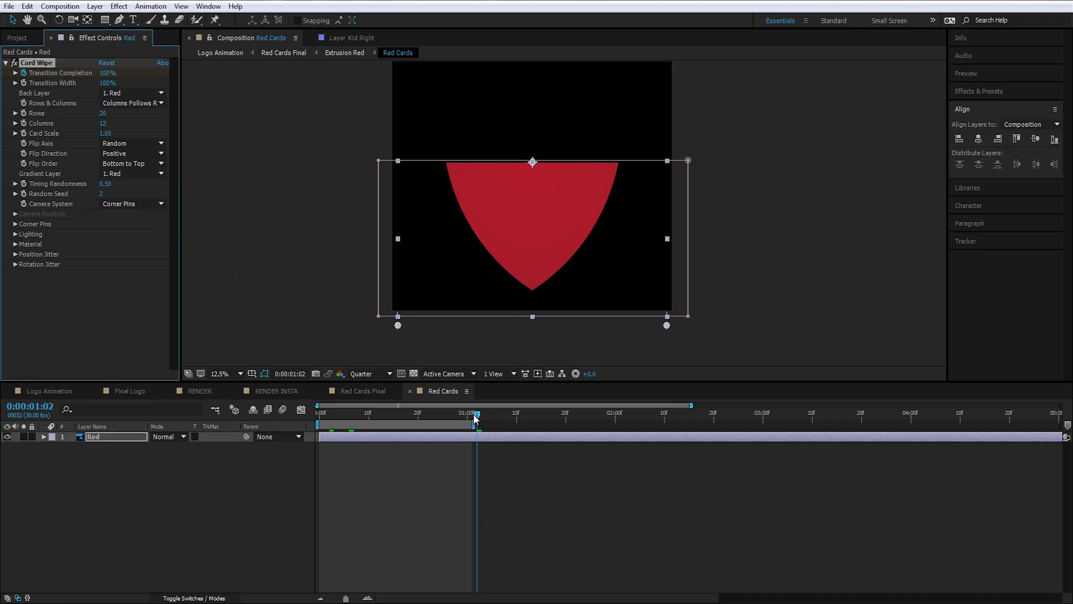
Replay the Red layer's Card Wipe animation from the first frame.
drag(476, 418, 320, 448)
click(349, 474)
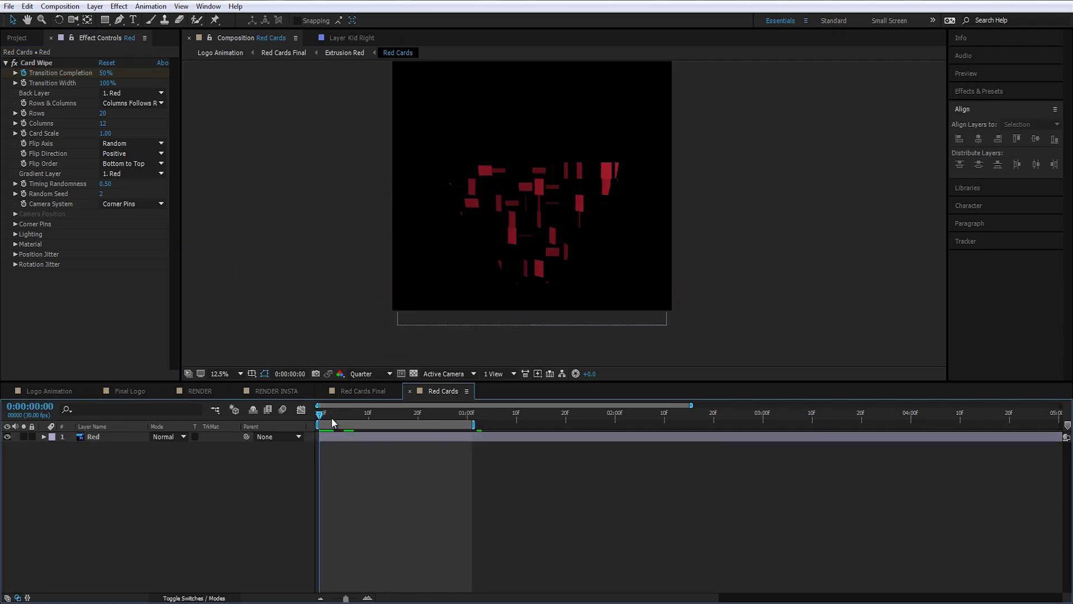
click(107, 437)
drag(333, 417, 321, 450)
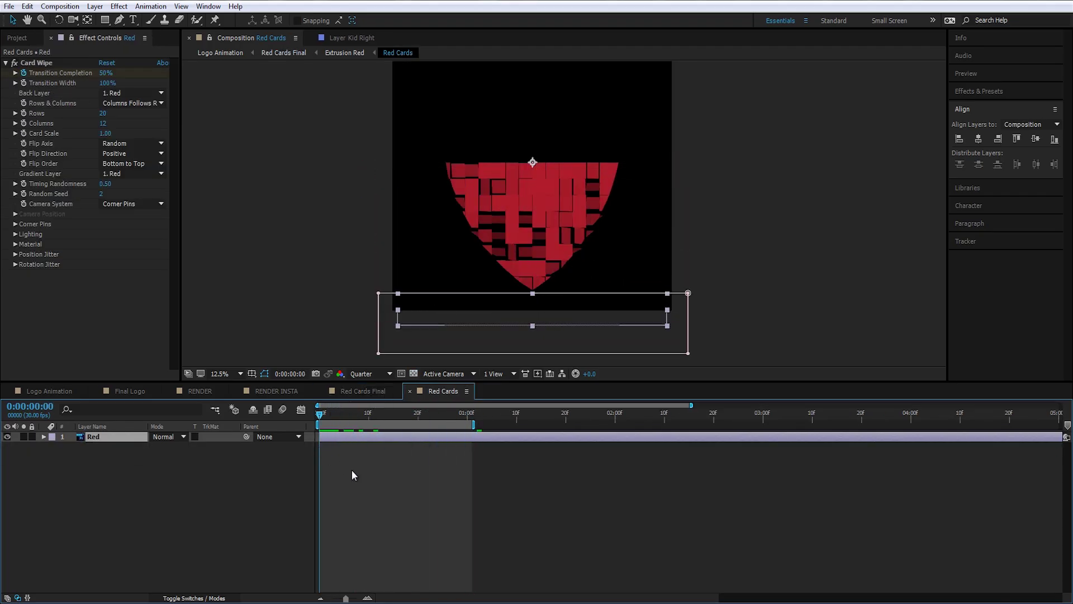
click(352, 474)
key(space)
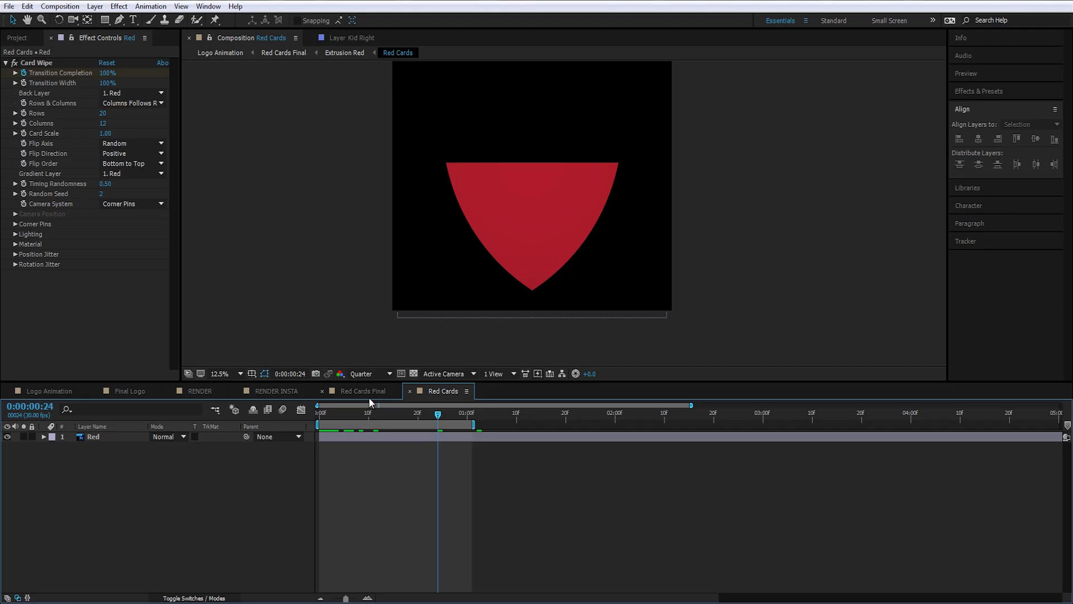
Return to Red Cards Final, scrub to frame 19, and open the Extrusion Red precomposition.
click(369, 397)
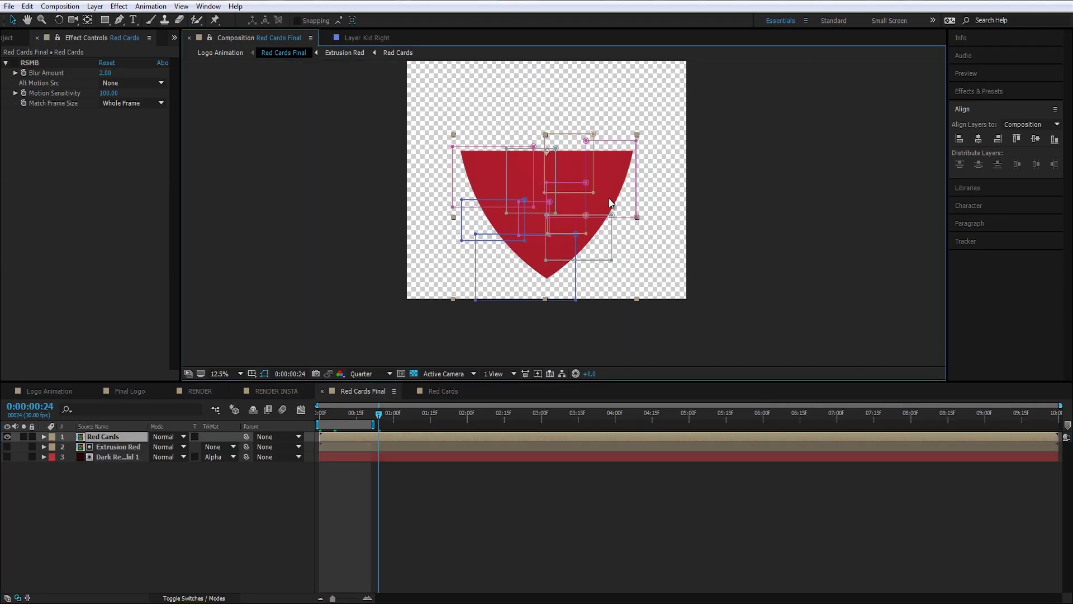
mouse_move(360, 415)
mouse_down()
mouse_move(325, 431)
mouse_move(366, 427)
mouse_up()
double_click(118, 447)
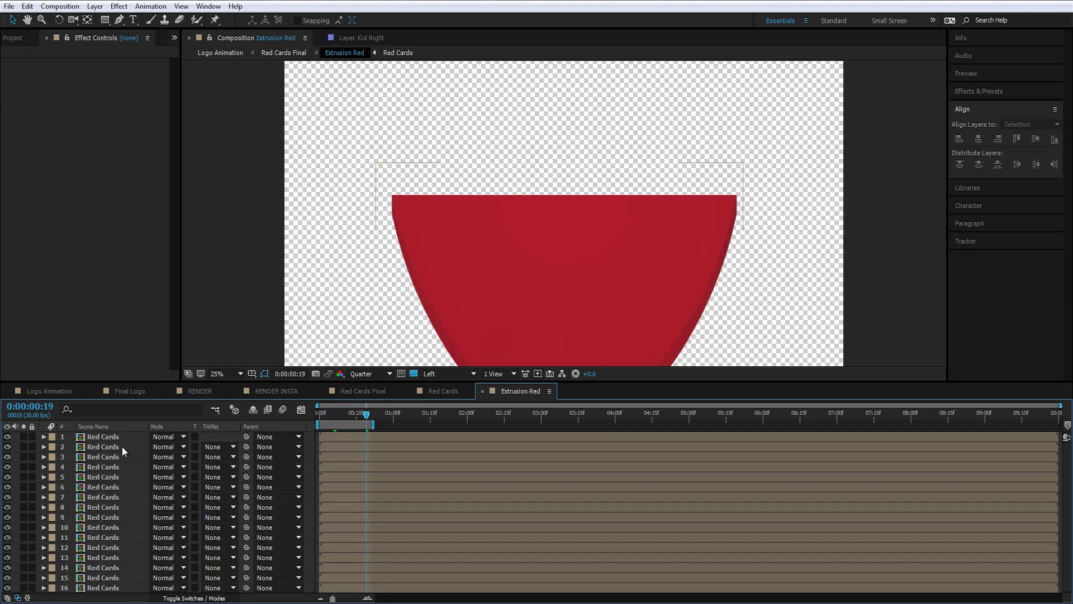
Inspect the stacked Red Cards layers in Extrusion Red and examine the card depth at frame 5.
click(123, 446)
click(113, 438)
scroll(606, 253, down, 4)
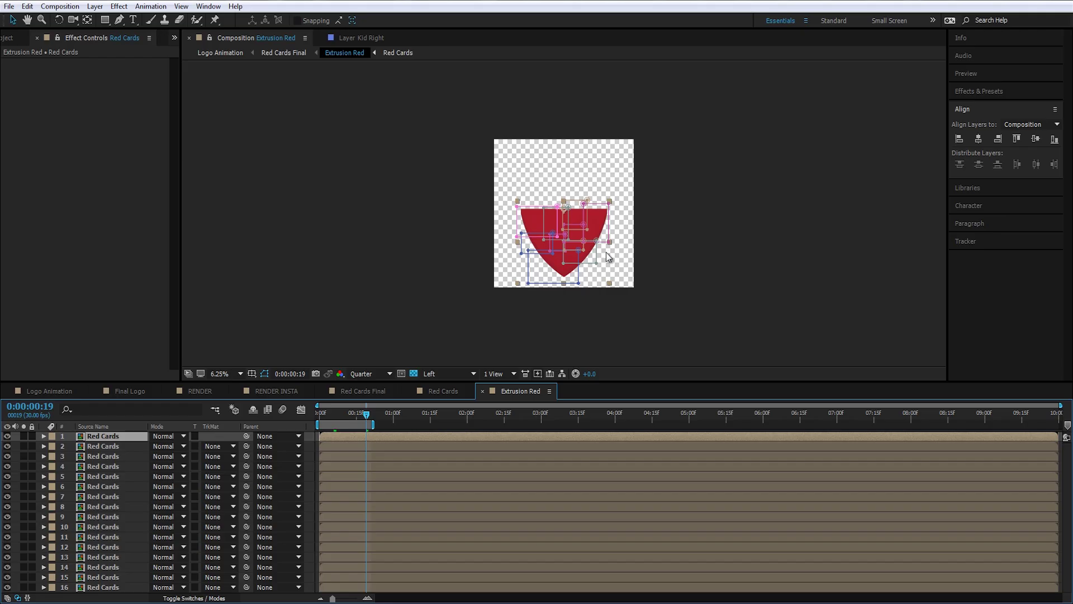
click(331, 418)
scroll(627, 294, up, 6)
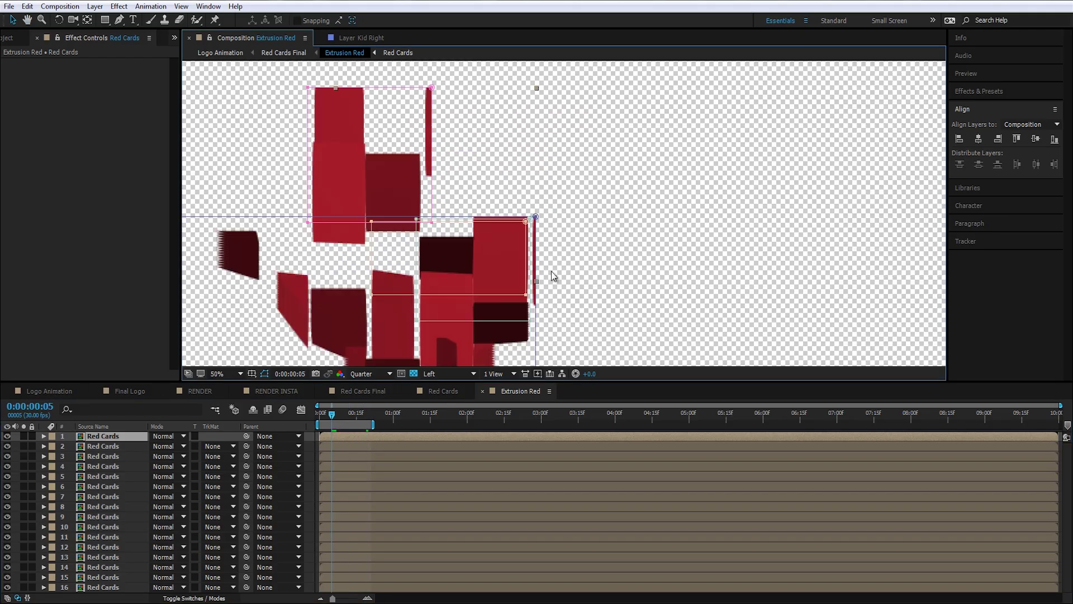
click(552, 270)
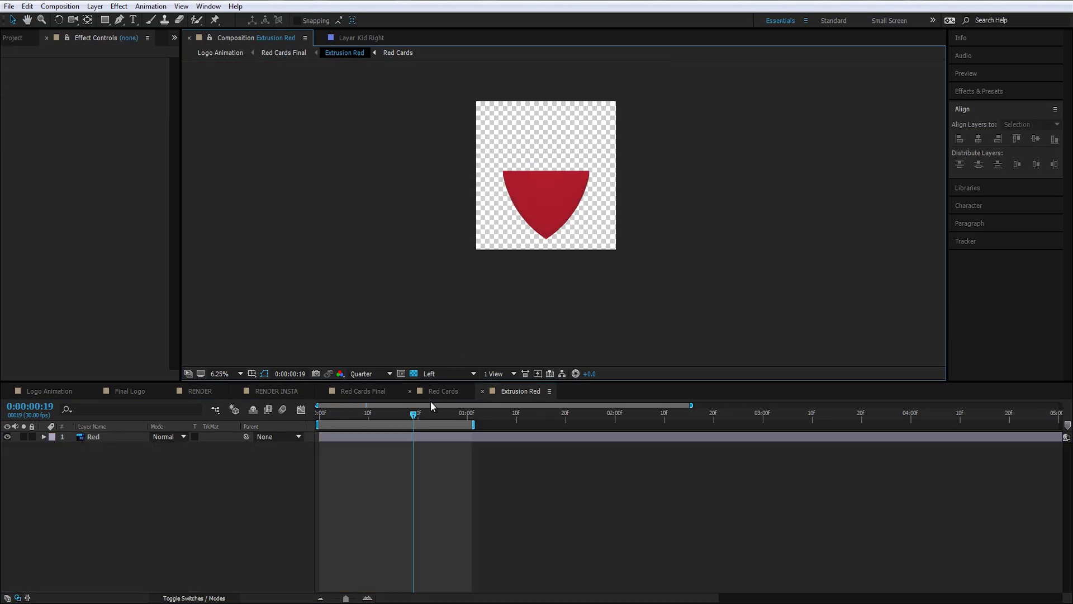
Go back to Red Cards Final and inspect the effects on the dark red solid and Extrusion Red layers near frame 10.
click(438, 392)
click(363, 391)
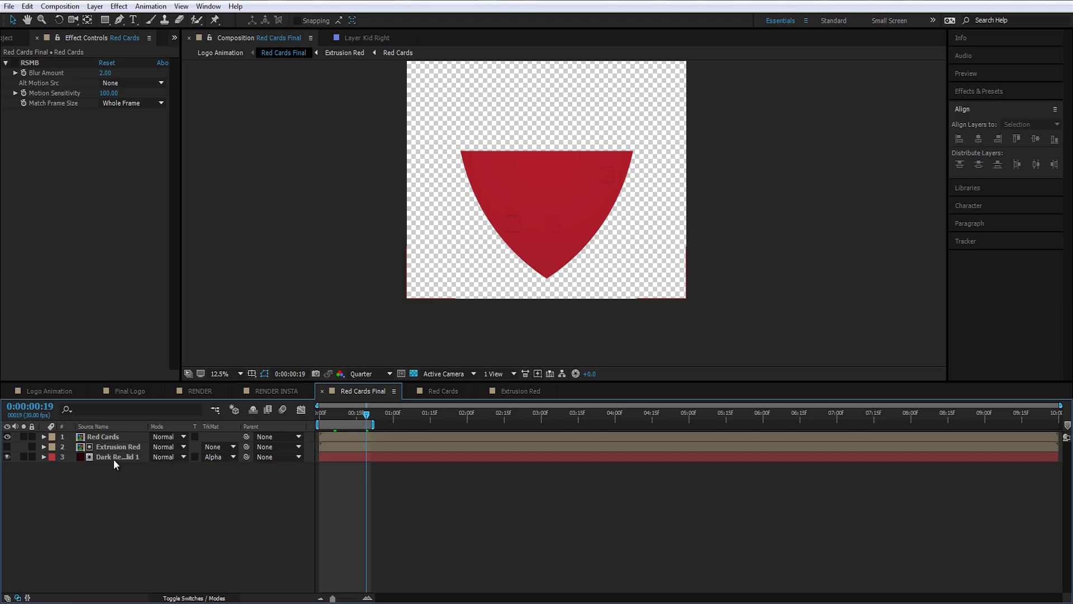
click(113, 458)
drag(366, 414, 344, 413)
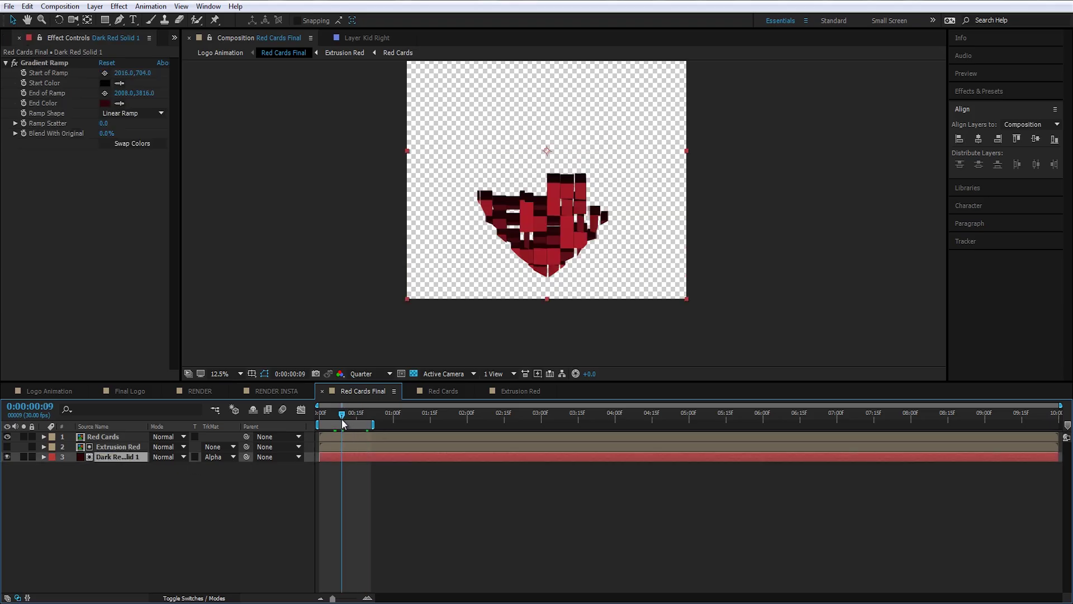
click(127, 447)
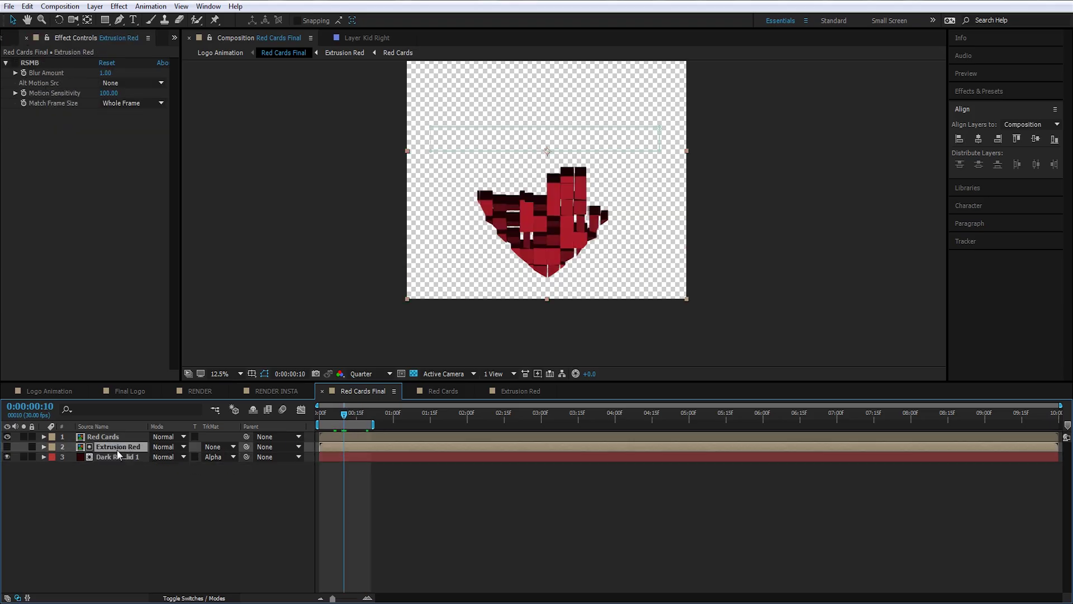
click(141, 458)
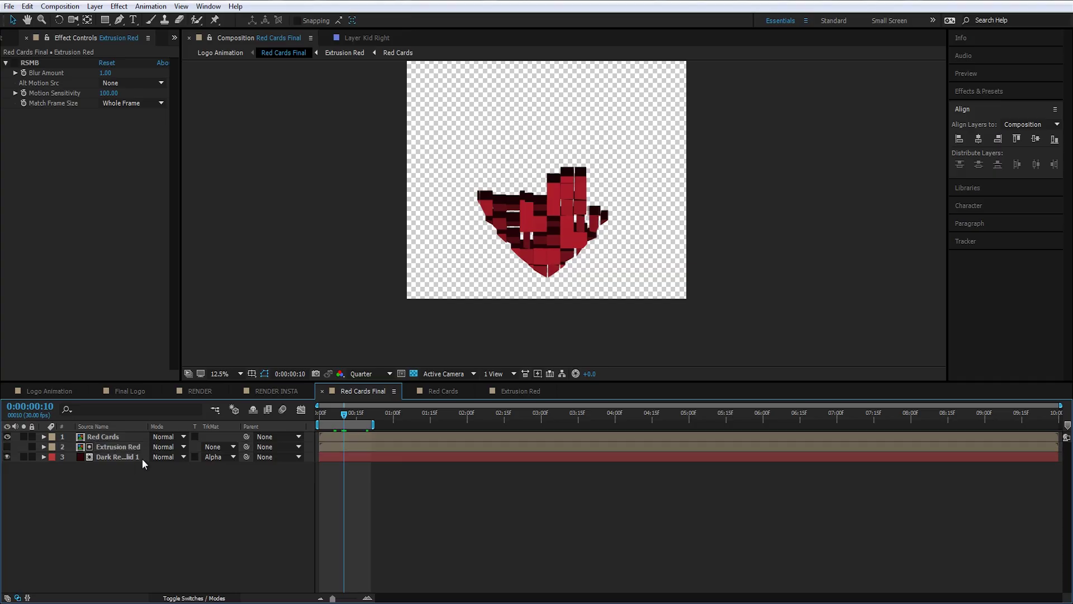
Examine the extruded sides and edges of the red cards at close range.
scroll(497, 184, up, 1)
scroll(508, 227, up, 4)
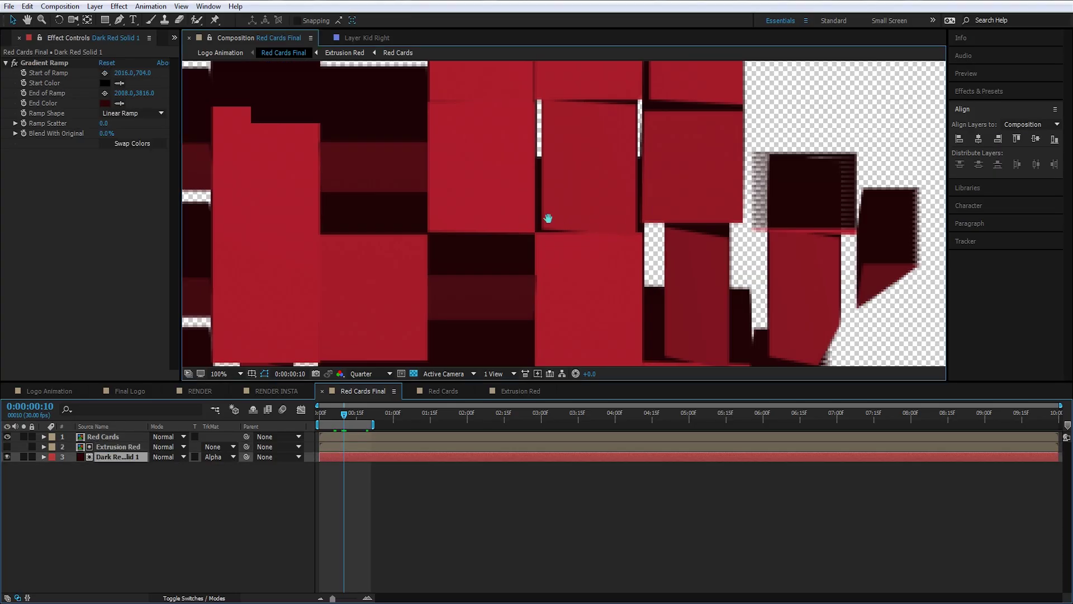
scroll(569, 205, down, 4)
scroll(569, 205, up, 6)
scroll(482, 273, down, 2)
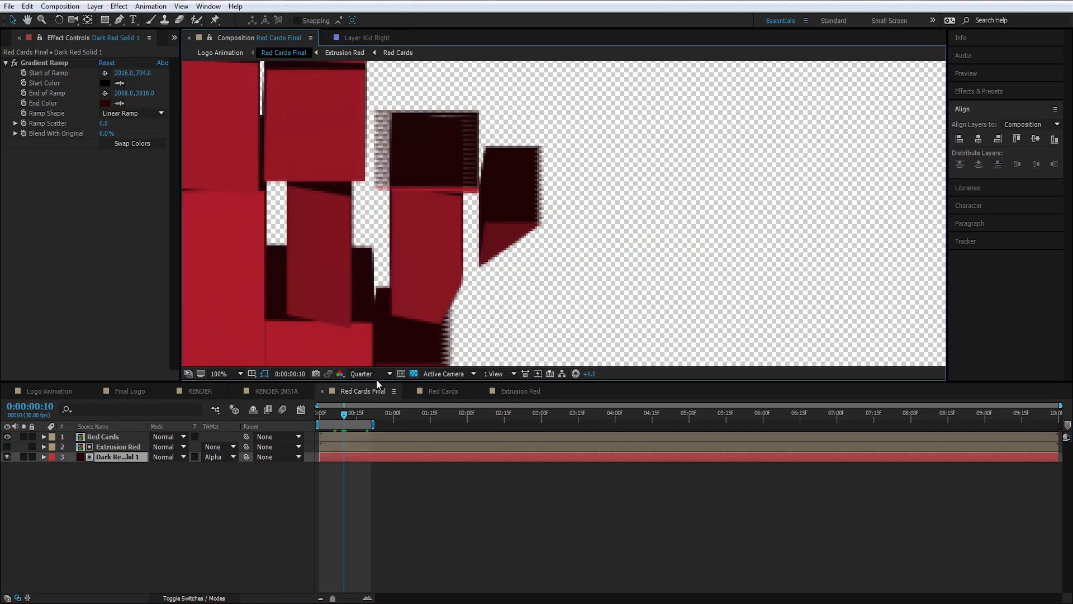
Check the card edges at Full preview resolution, restore Quarter, and review the dark red solid's Gradient Ramp against the whole shape.
click(372, 374)
click(381, 405)
drag(453, 341, 461, 264)
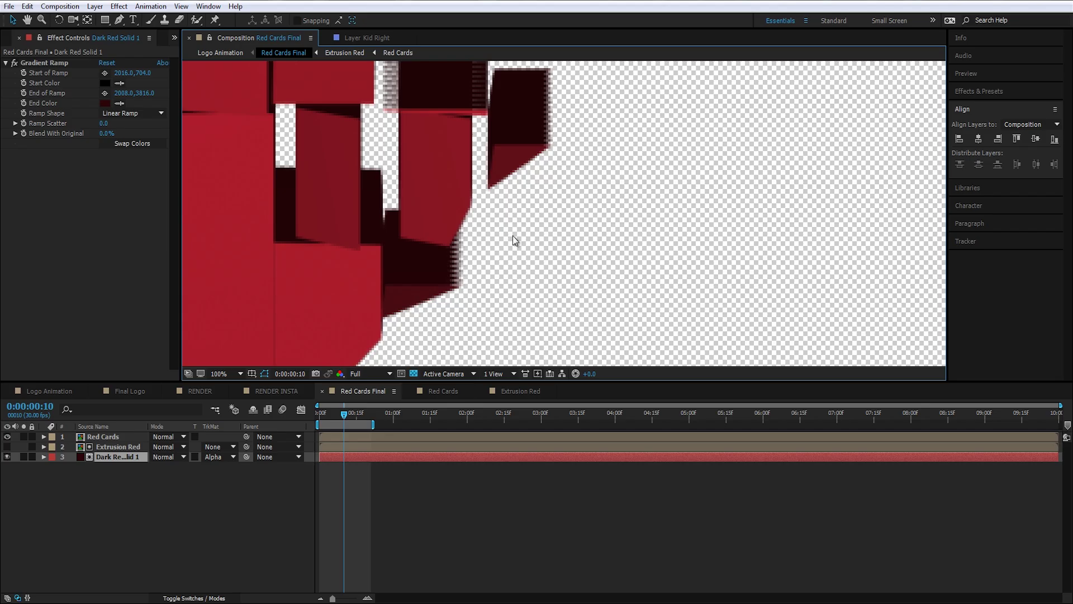
click(380, 377)
click(384, 447)
scroll(469, 235, down, 2)
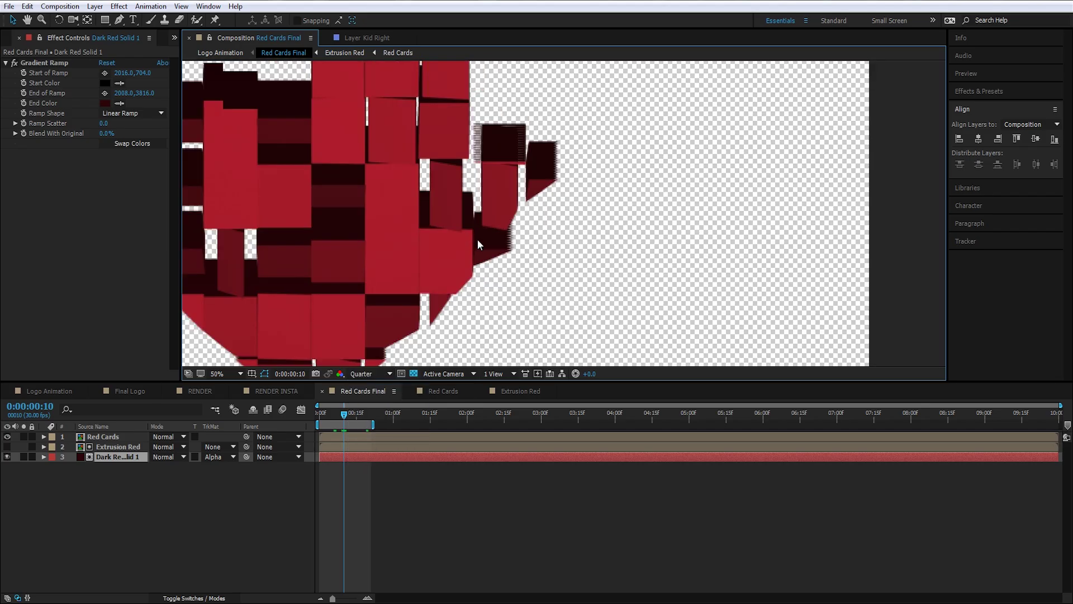
scroll(500, 220, down, 2)
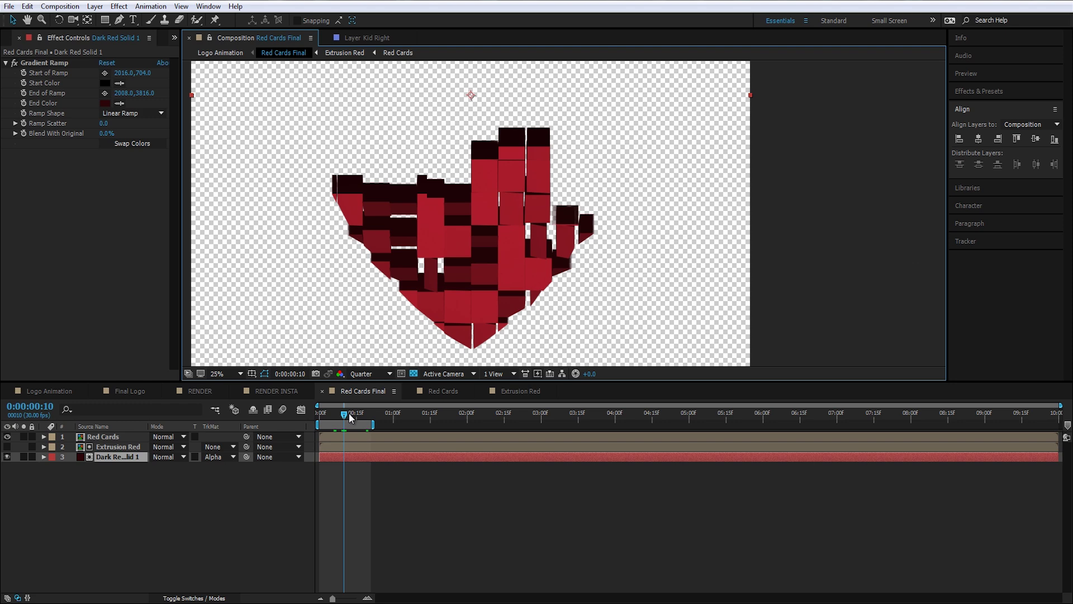
click(122, 458)
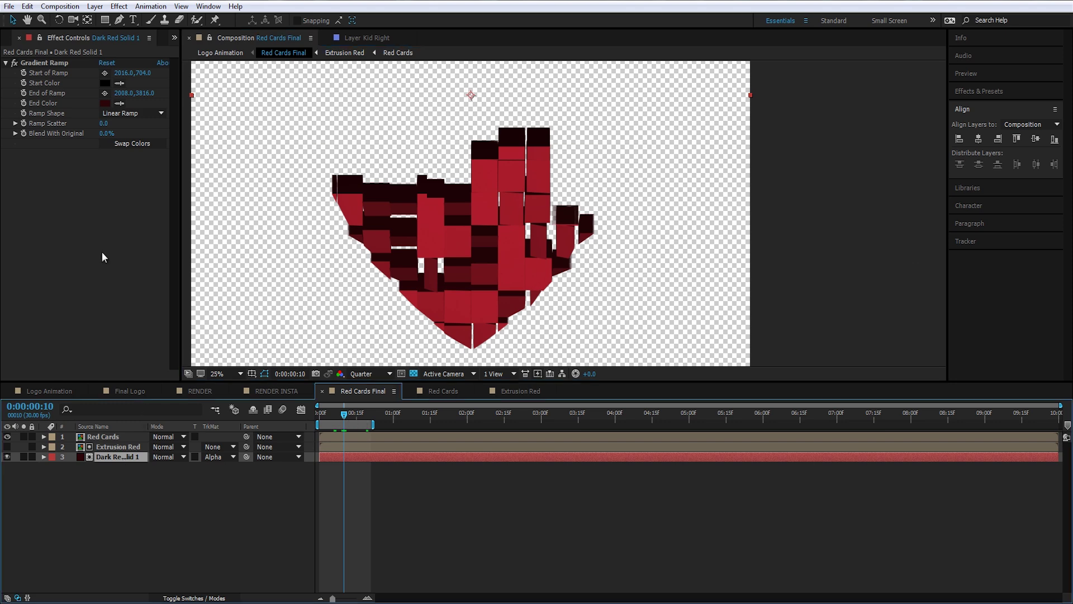
Examine how the dark red solid's Gradient Ramp spreads across the card sides in Red Cards Final.
click(49, 65)
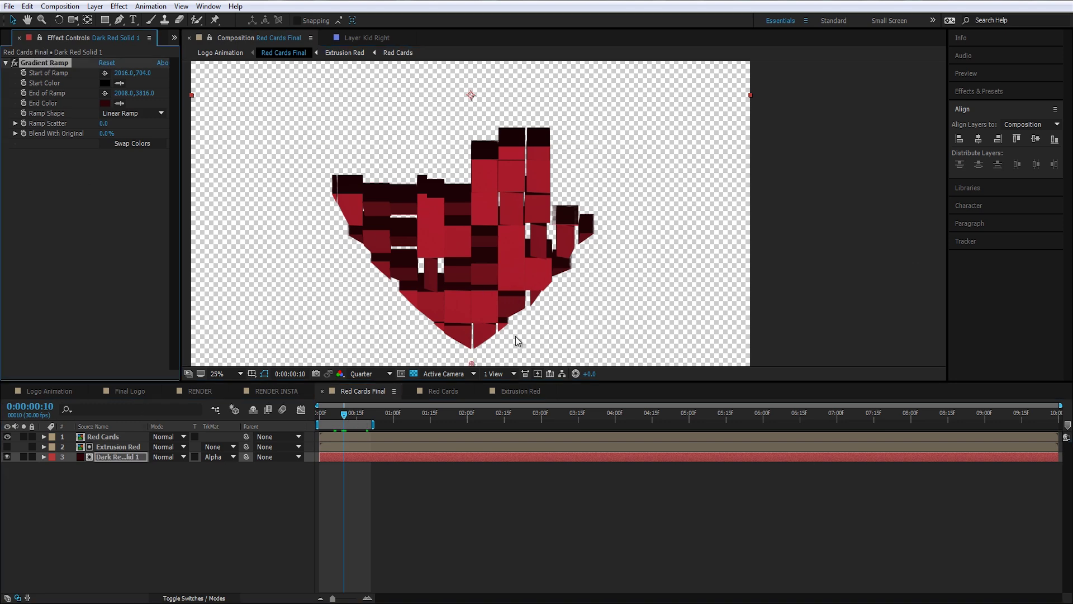
scroll(516, 337, up, 2)
scroll(492, 253, down, 2)
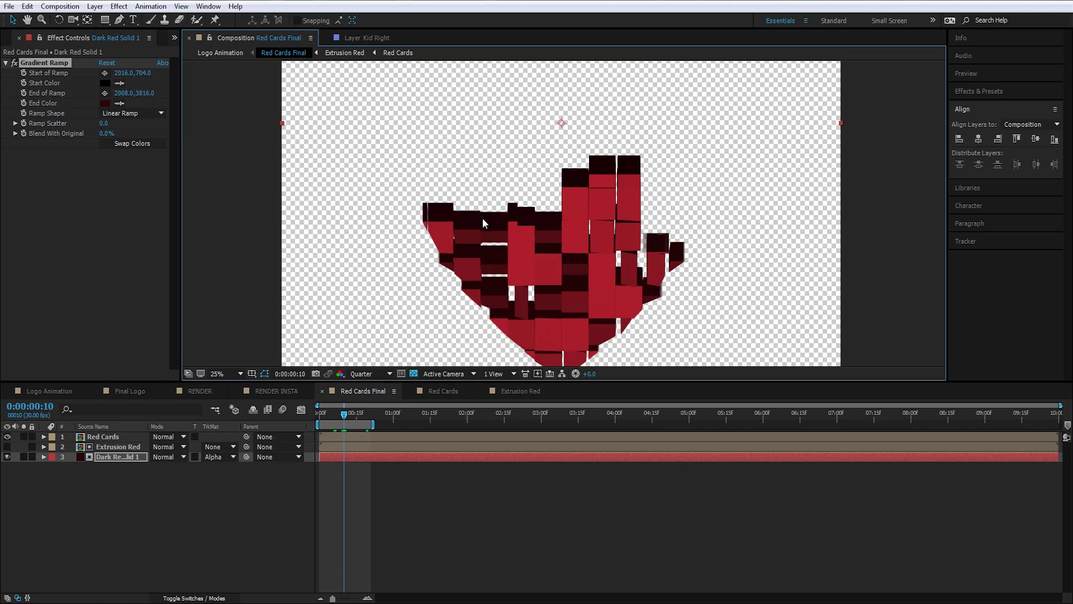
scroll(499, 241, down, 1)
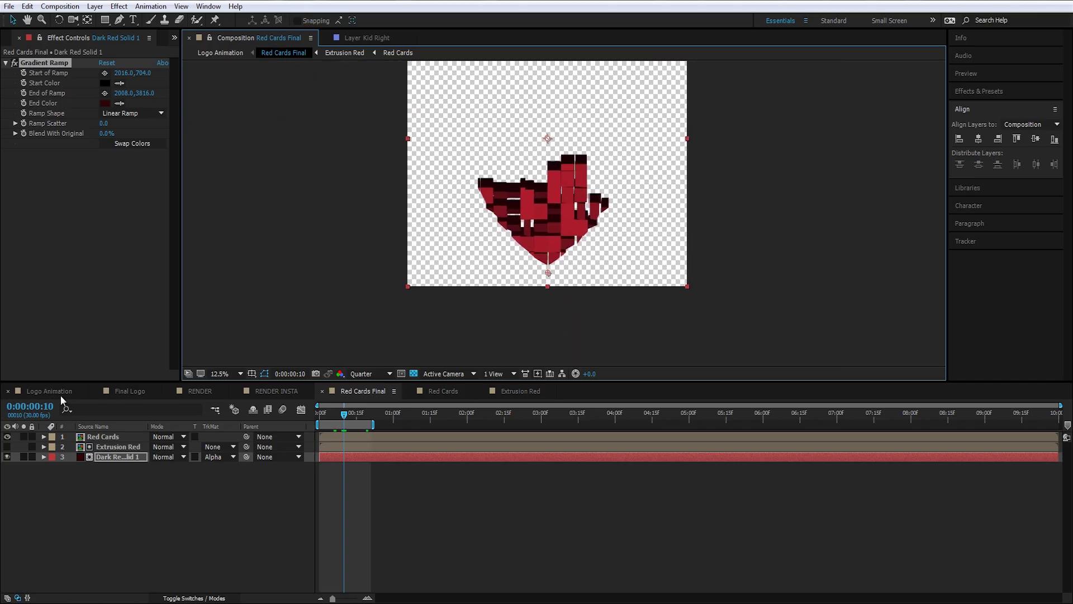
Return to the Logo Animation composition and view frame 25, where the finished Red Cards Final layer is used.
click(56, 392)
scroll(490, 303, down, 1)
drag(354, 419, 427, 452)
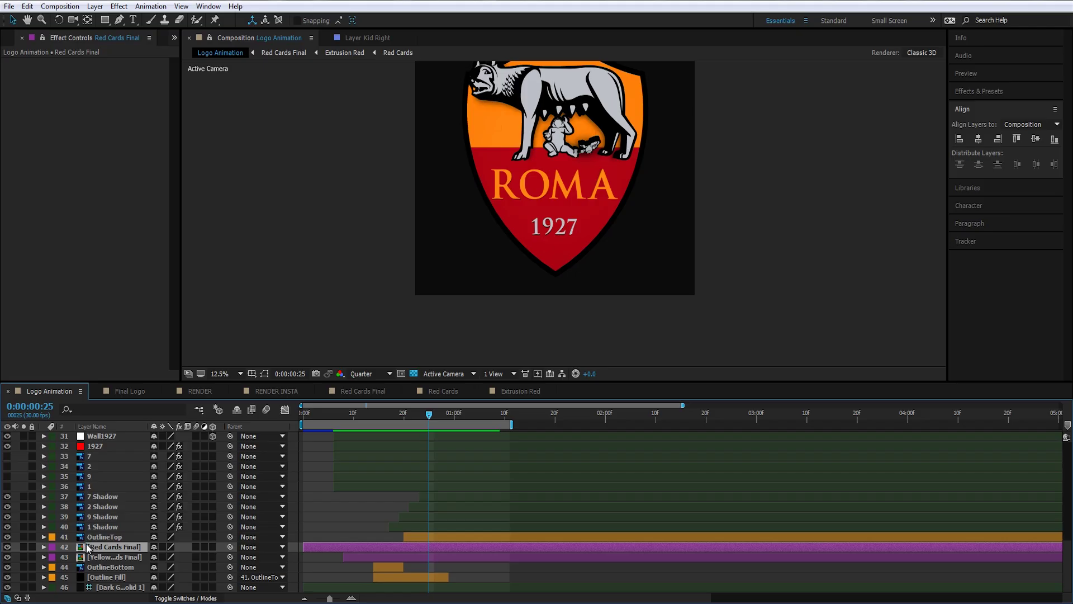
key(F2)
Review the Logo Animation layer stack up to the Grade layer, checking the effect on the R letter layer.
scroll(106, 492, up, 3)
scroll(109, 479, up, 3)
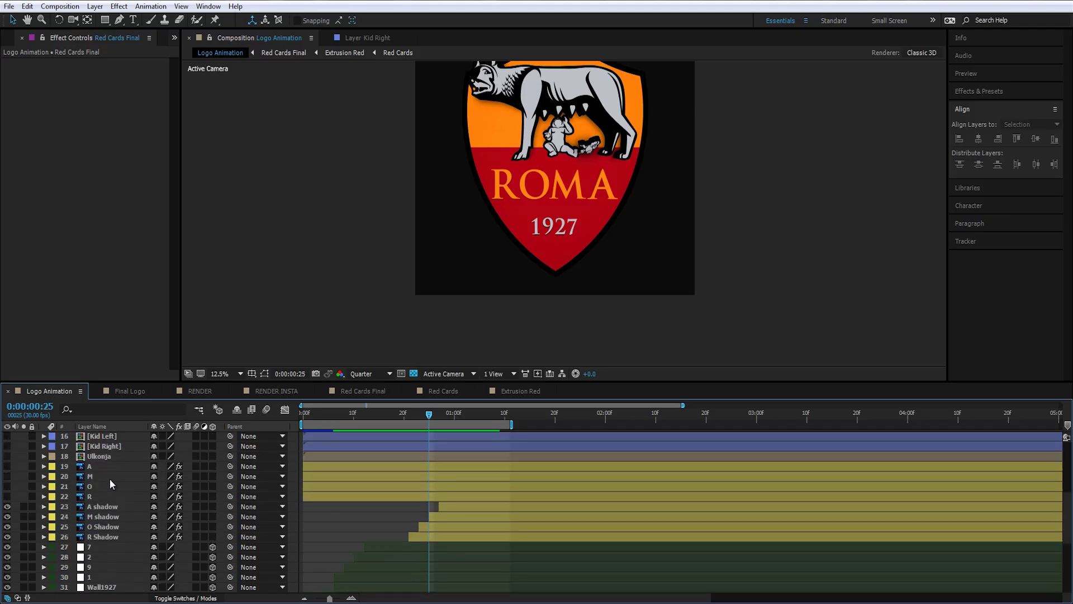
scroll(109, 479, up, 3)
scroll(109, 478, down, 4)
click(98, 469)
scroll(98, 474, up, 3)
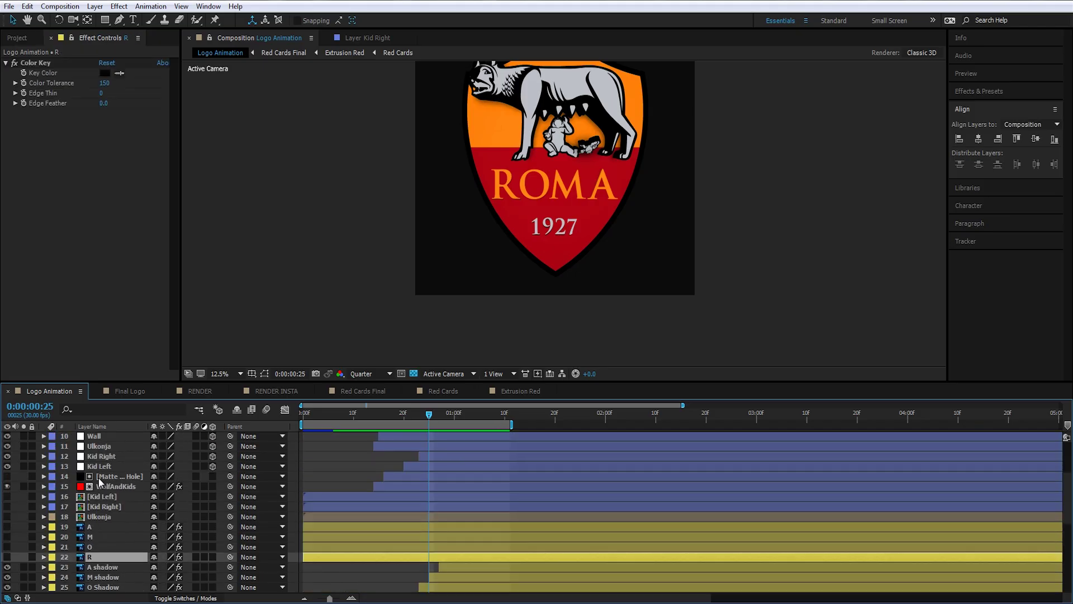
scroll(99, 473, down, 3)
scroll(101, 466, up, 6)
scroll(586, 261, up, 2)
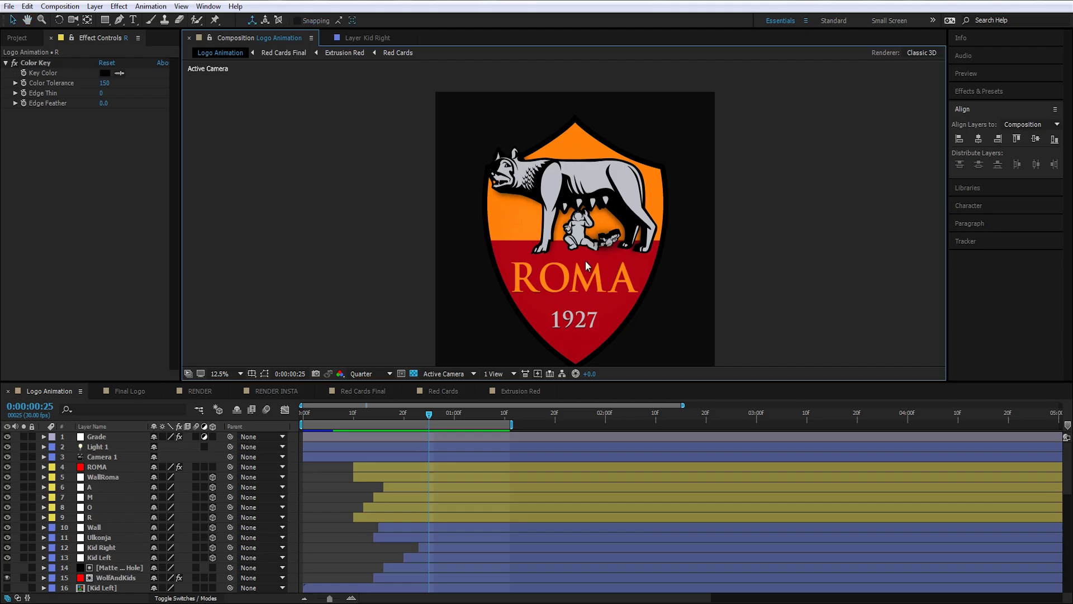
scroll(116, 488, down, 4)
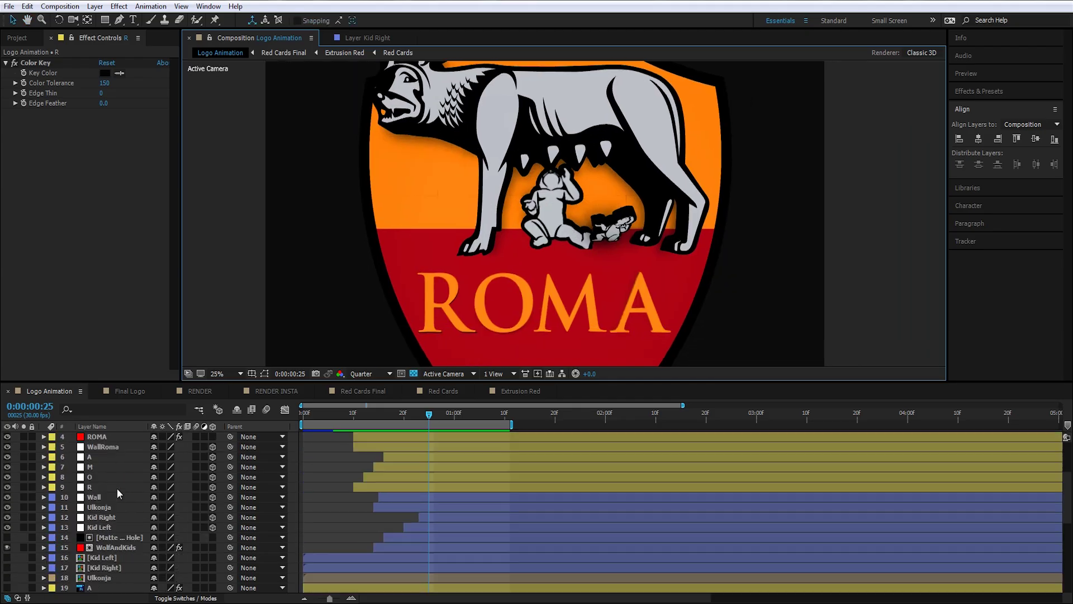
Bring up the Element effect on the WolfAndKids layer and expand its Custom Layers settings.
scroll(102, 475, up, 4)
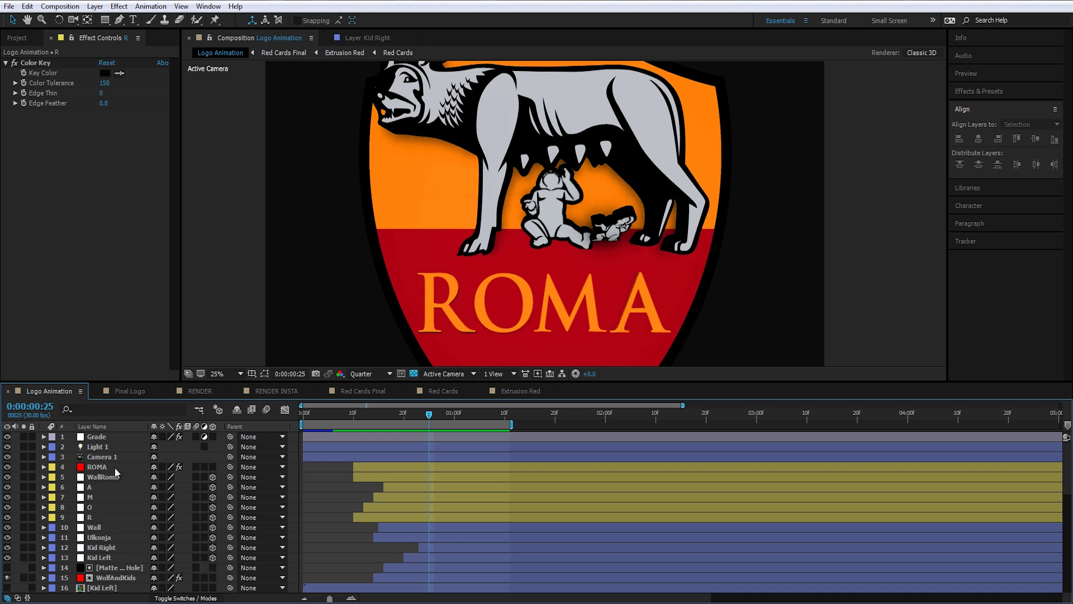
scroll(112, 466, down, 3)
scroll(107, 475, up, 3)
scroll(117, 497, down, 3)
click(115, 518)
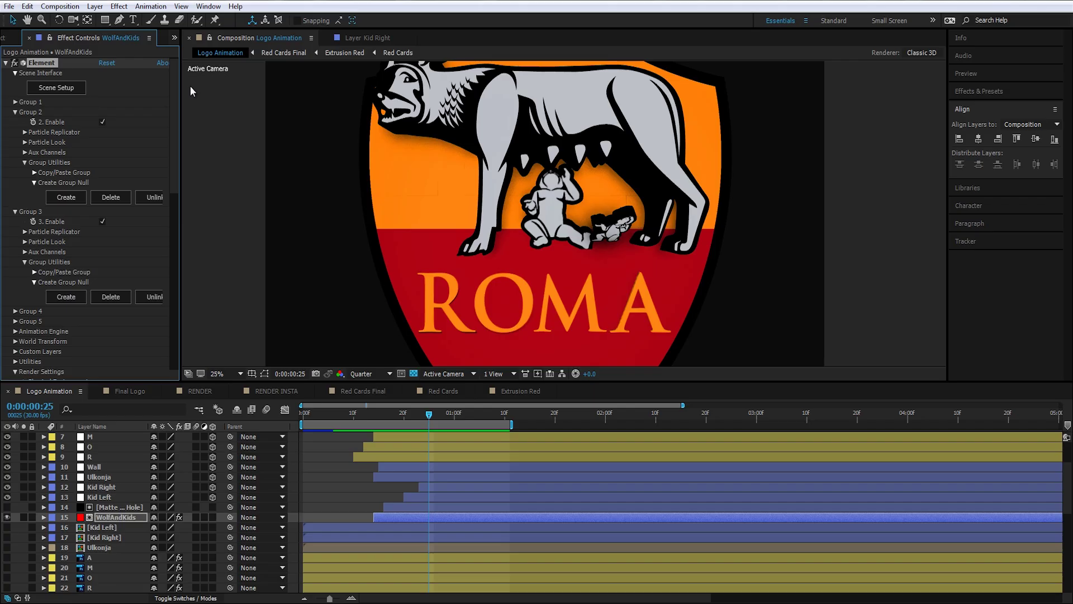
drag(173, 90, 176, 191)
click(15, 164)
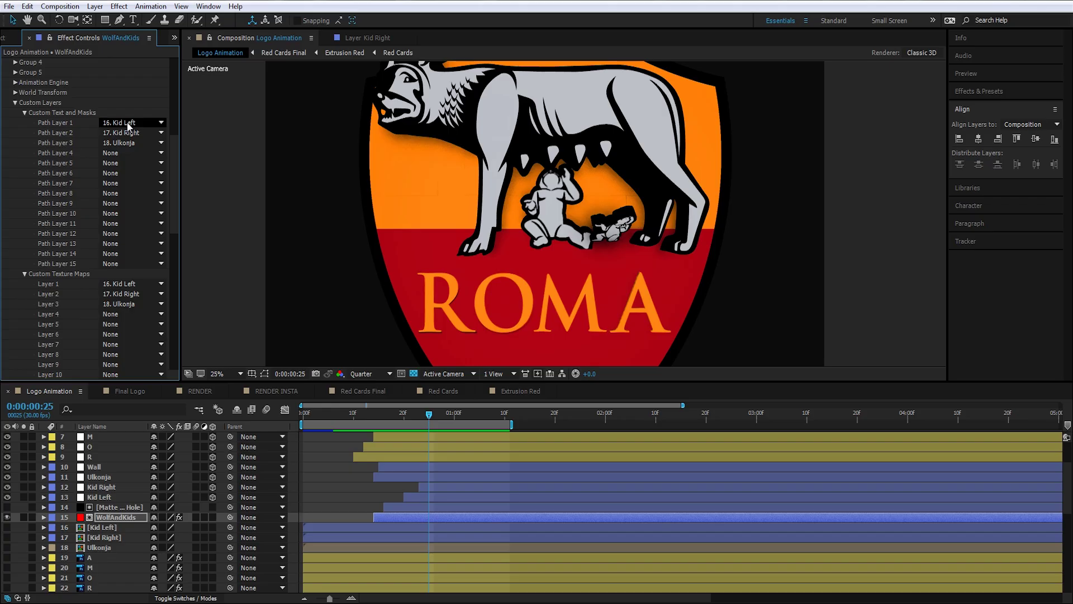
Check which layers are assigned as paths under Element's Custom Text and Masks, leaving the assignments as they are.
click(111, 152)
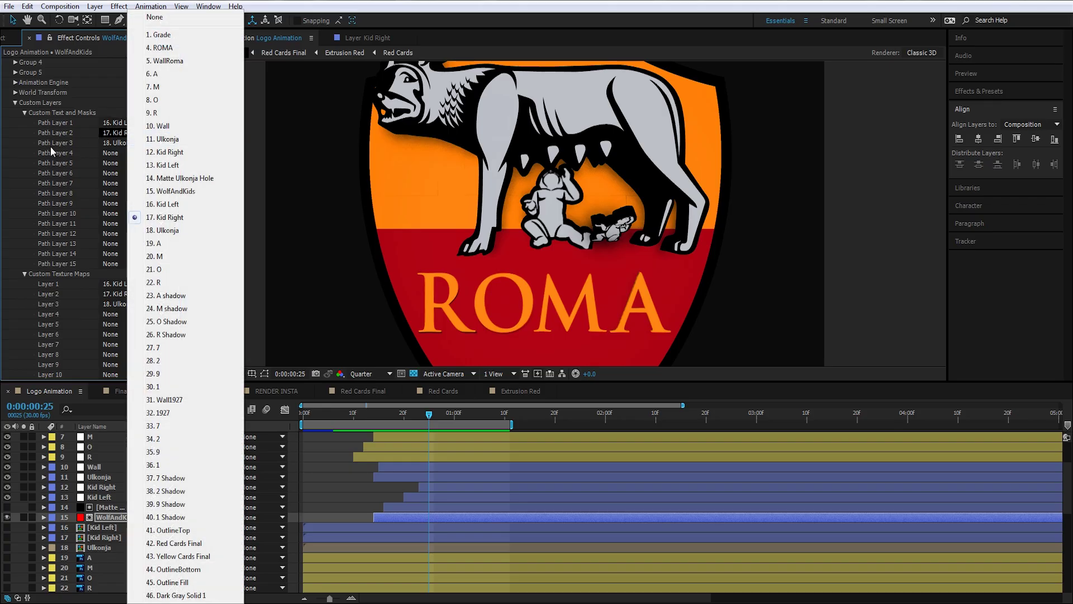
click(111, 154)
click(106, 154)
click(91, 253)
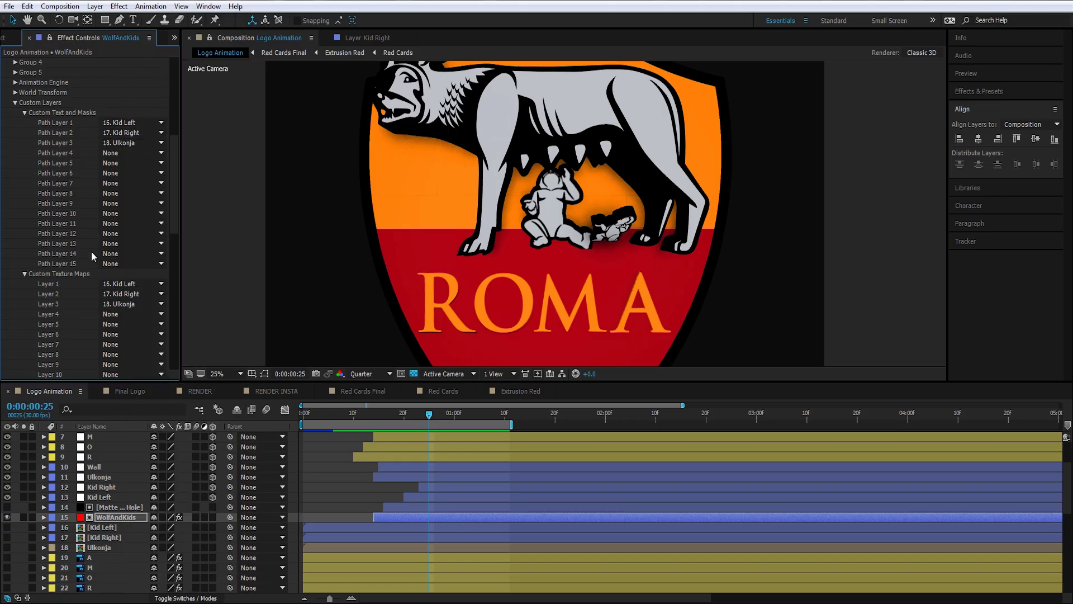
Reveal the Kid Left layer's mask, show the layer briefly to examine the path around the child, and collapse it again.
click(102, 527)
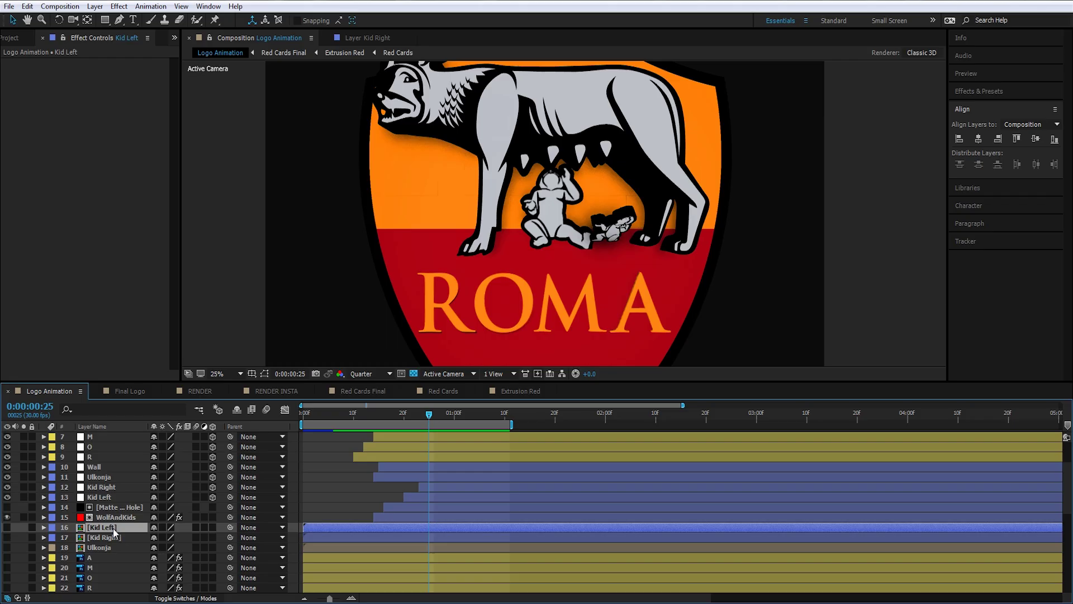
key(m)
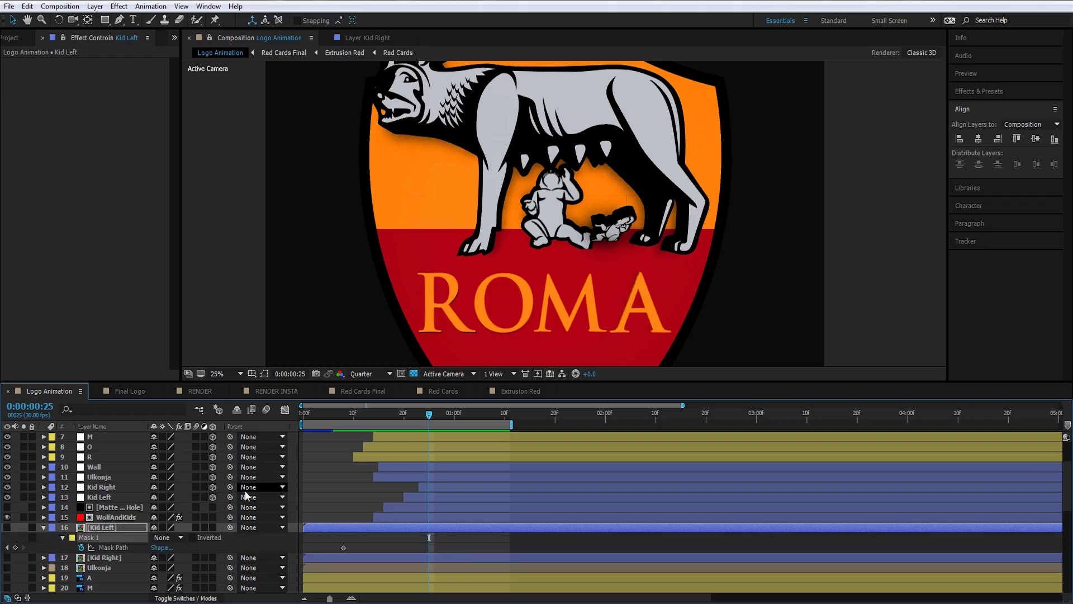
click(7, 527)
scroll(547, 235, up, 1)
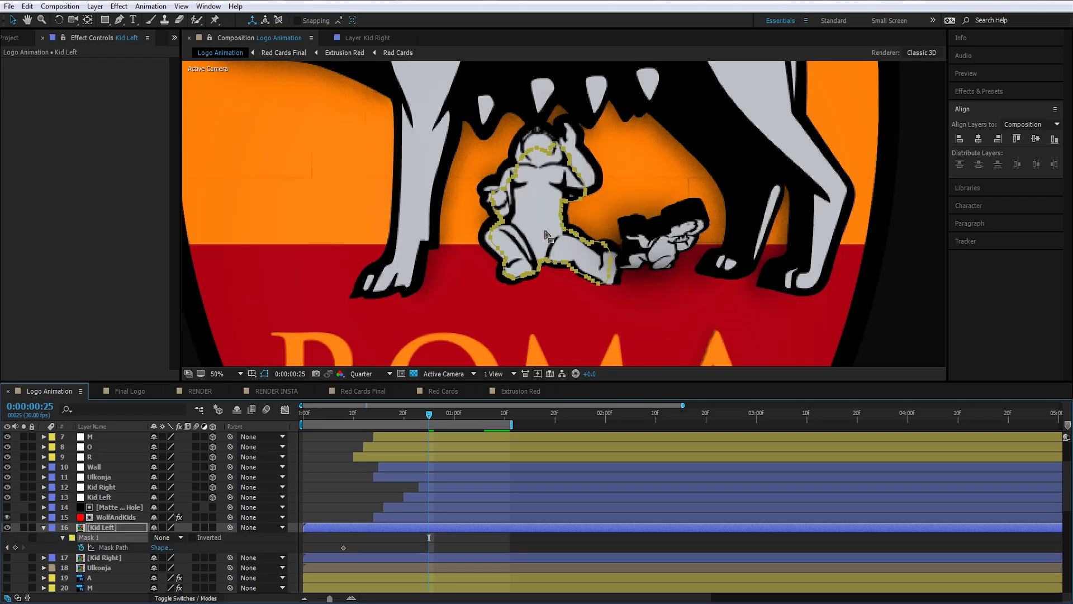
click(7, 528)
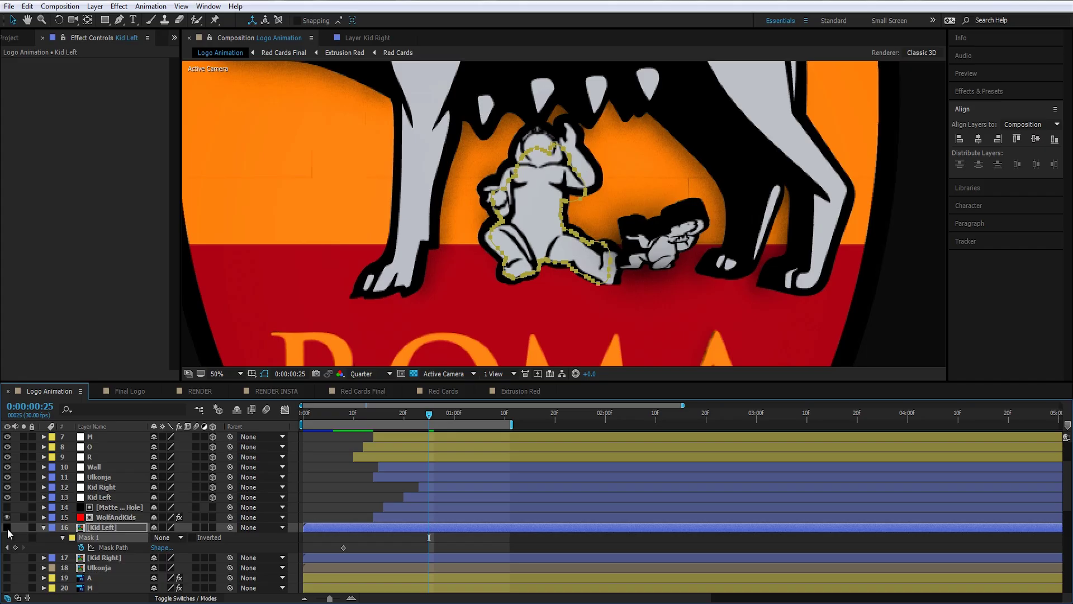
click(109, 518)
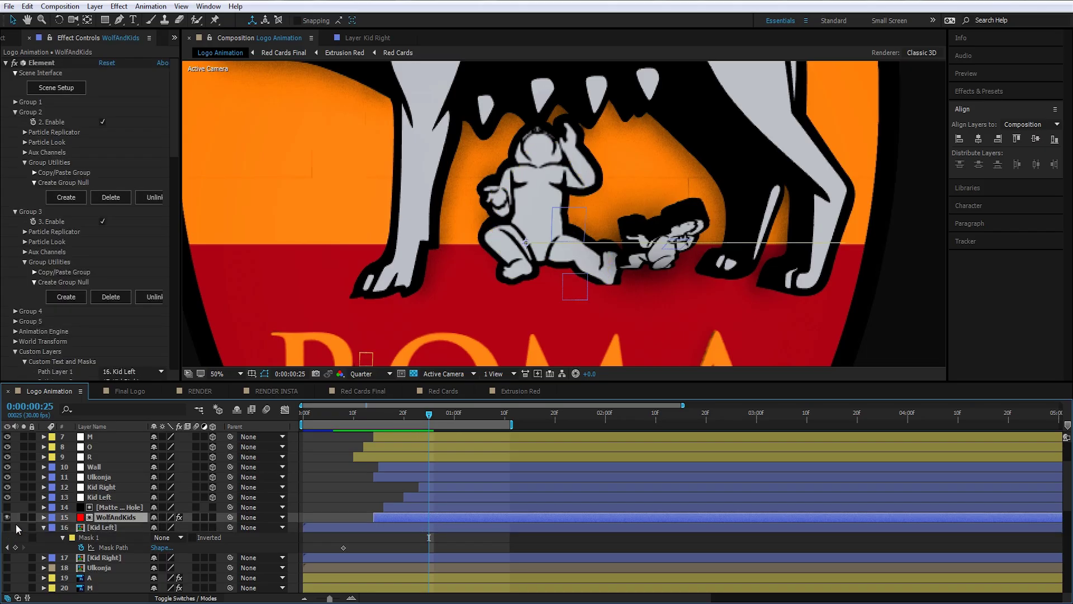
click(43, 527)
ctrl+click(119, 520)
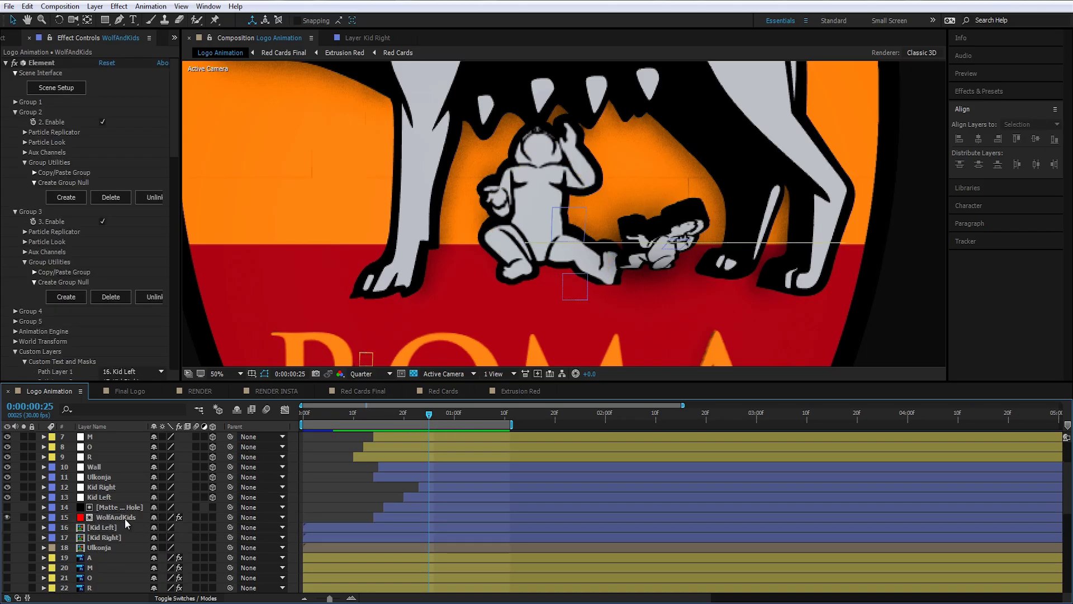
Scrub the whole logo animation between one second and frame 17 to examine how the wolf, kids and letters come in.
key(comma)
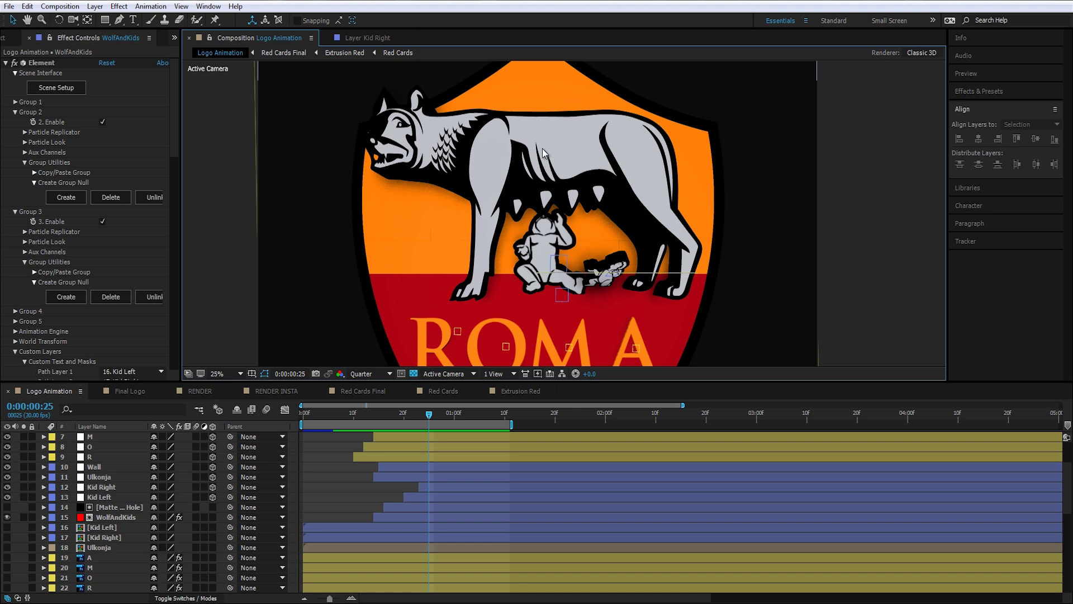
key(comma)
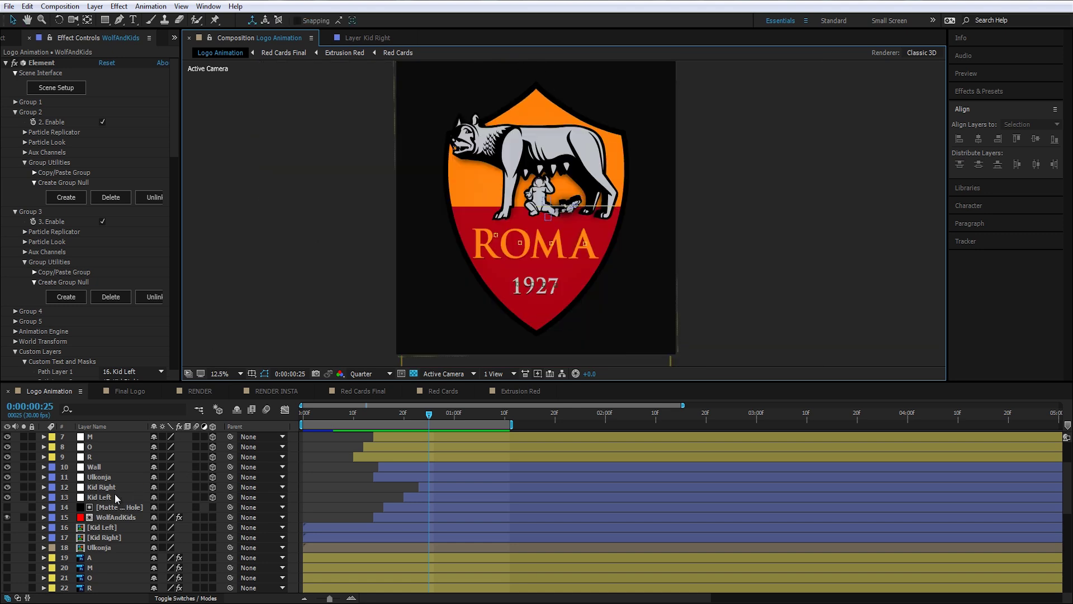
scroll(123, 508, up, 3)
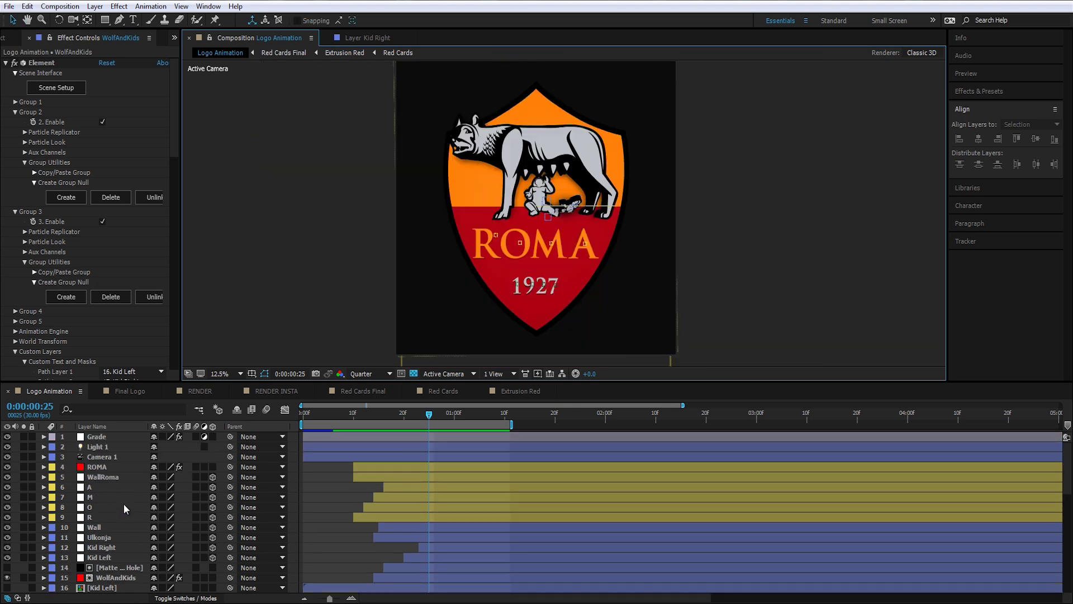
drag(585, 232, 547, 226)
key(Page_Down)
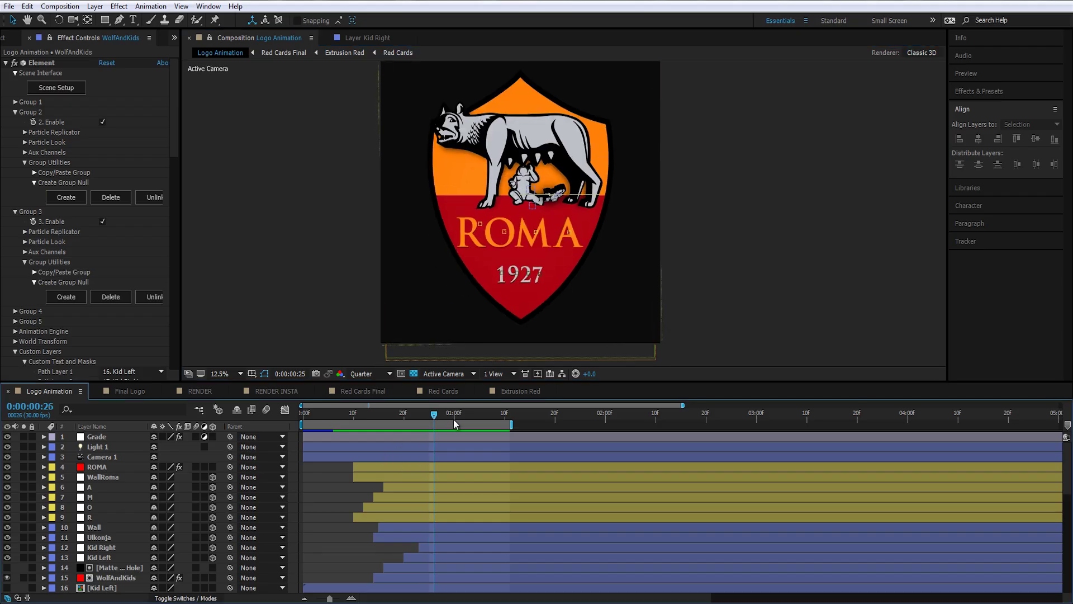
click(454, 419)
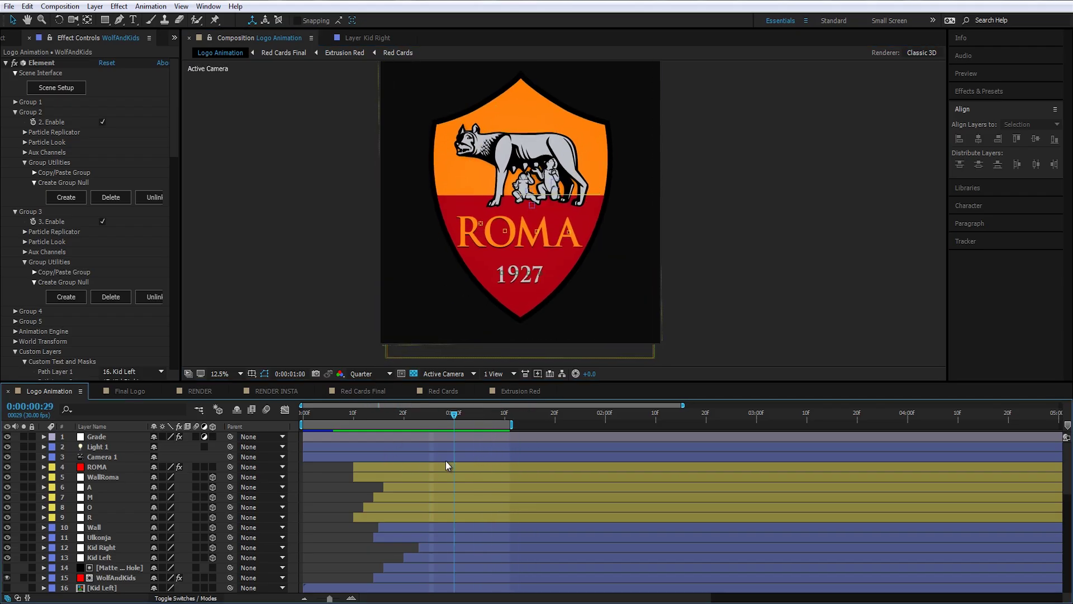
drag(446, 461, 351, 484)
drag(376, 481, 405, 475)
drag(486, 304, 476, 391)
click(389, 414)
Inspect the OutlineBottom, OutlineTop and Yellow Cards Final layers at frame 20, and scrub forward through the finished shield.
scroll(453, 498, down, 5)
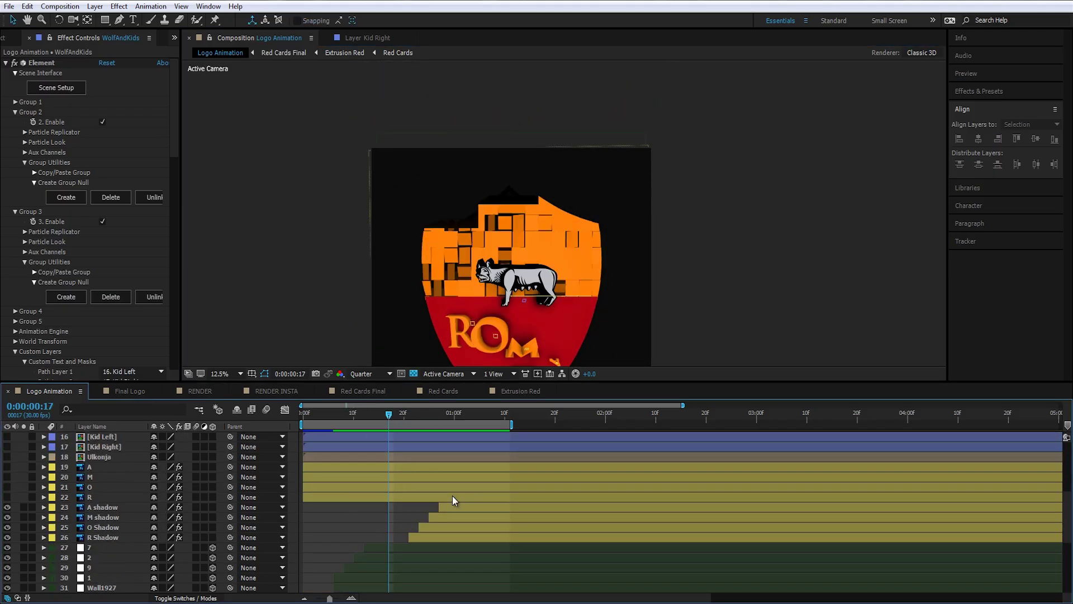
scroll(400, 500, down, 5)
drag(395, 414, 405, 447)
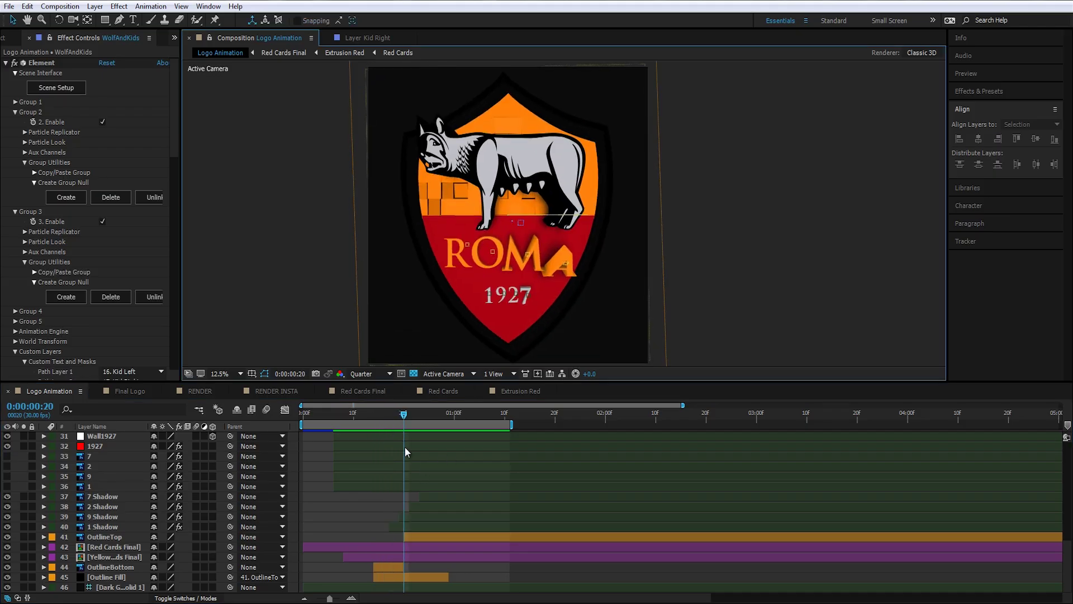
click(117, 570)
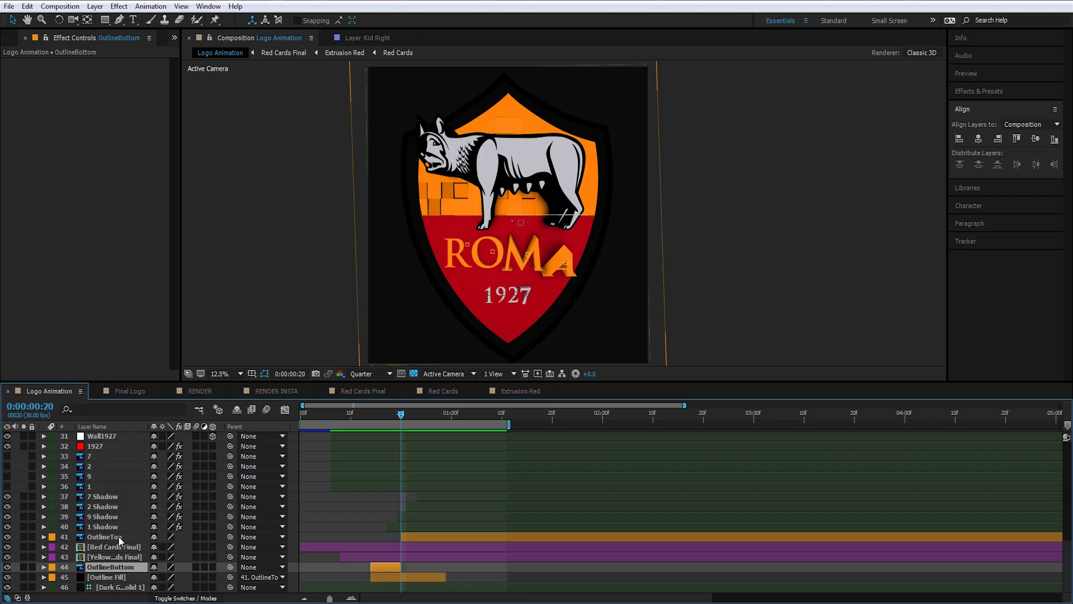
click(119, 538)
scroll(562, 272, up, 1)
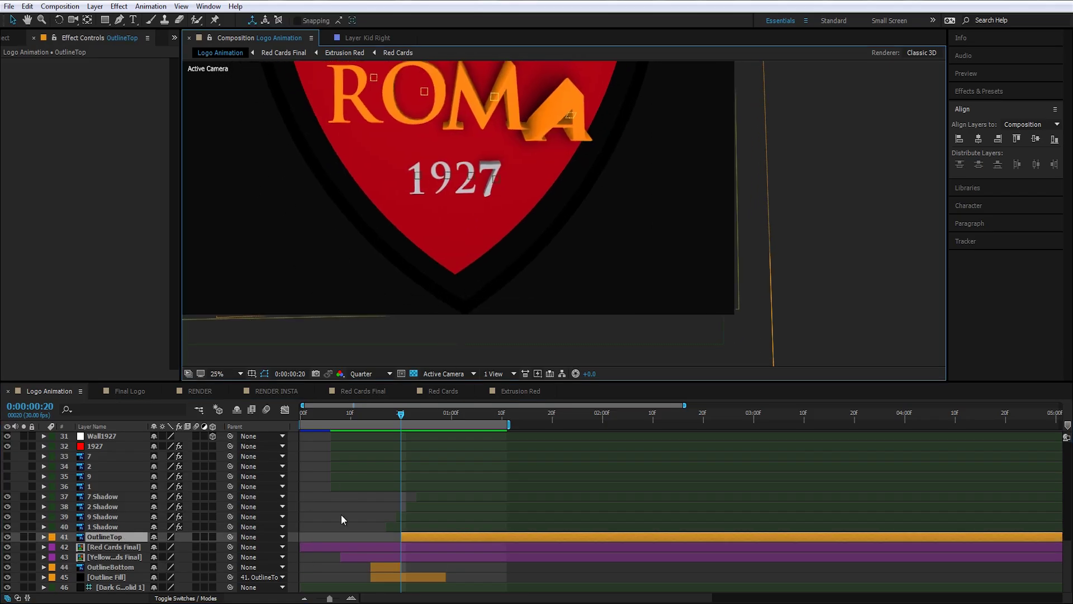
click(111, 557)
key(comma)
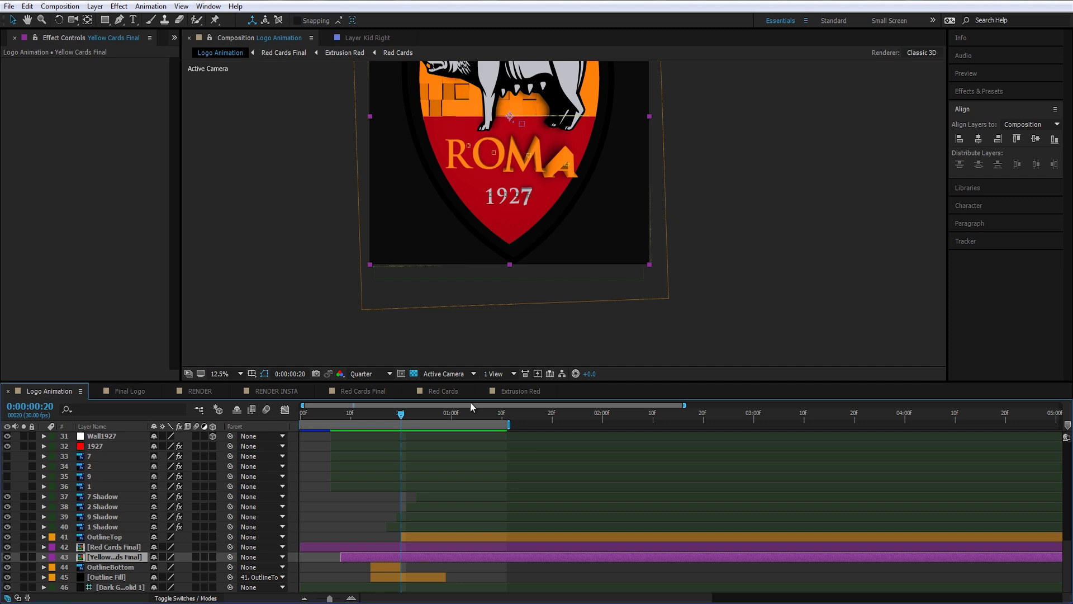
drag(401, 417, 462, 444)
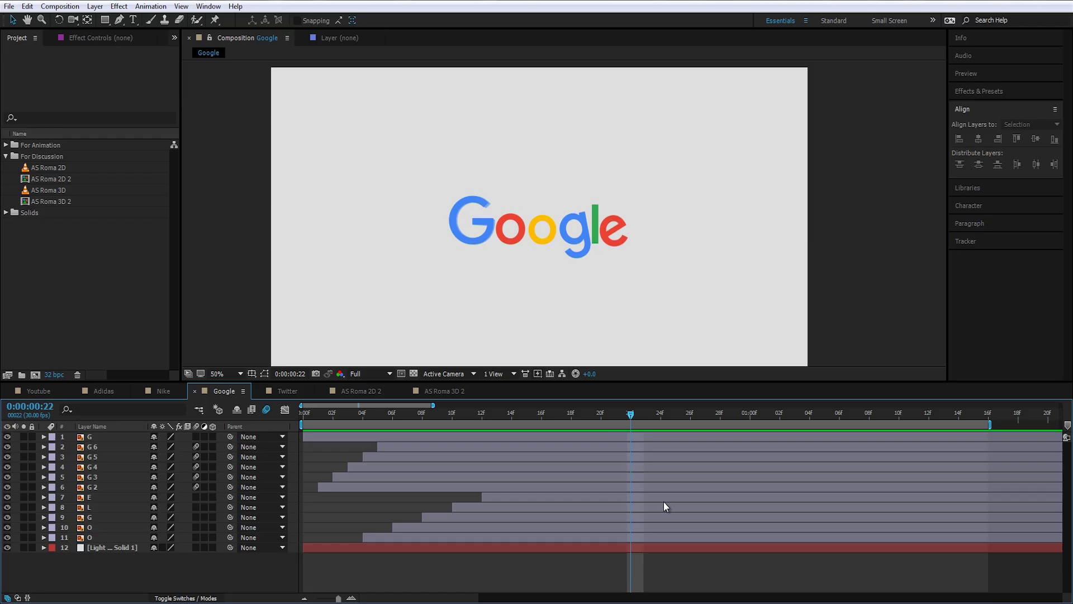